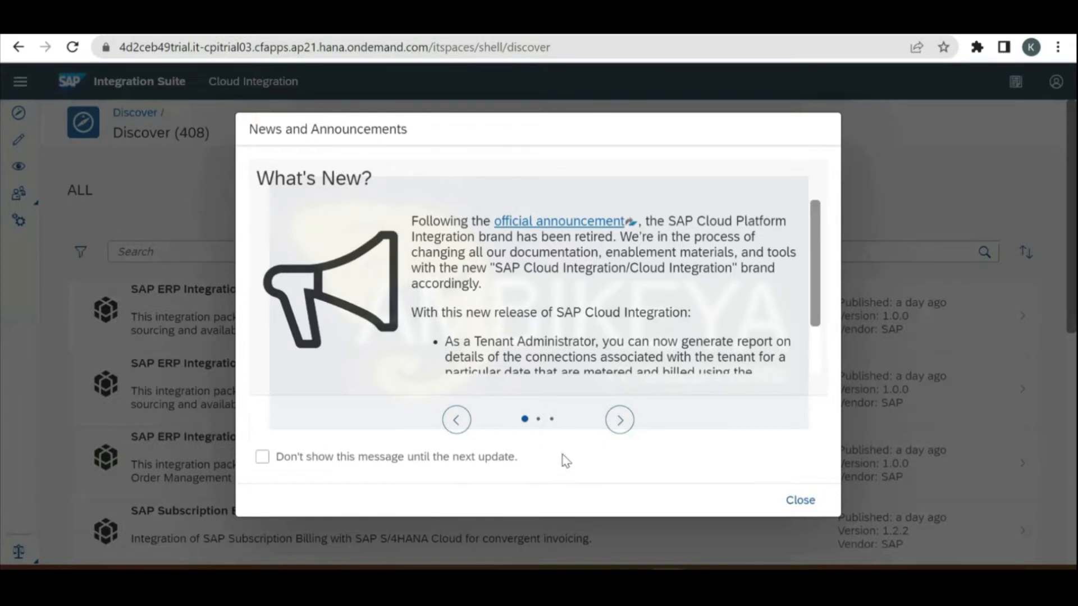
Step: Dismiss the What's New notice and open the Batch6 package's artifacts for editing, taking over the previous session
left_click(799, 499)
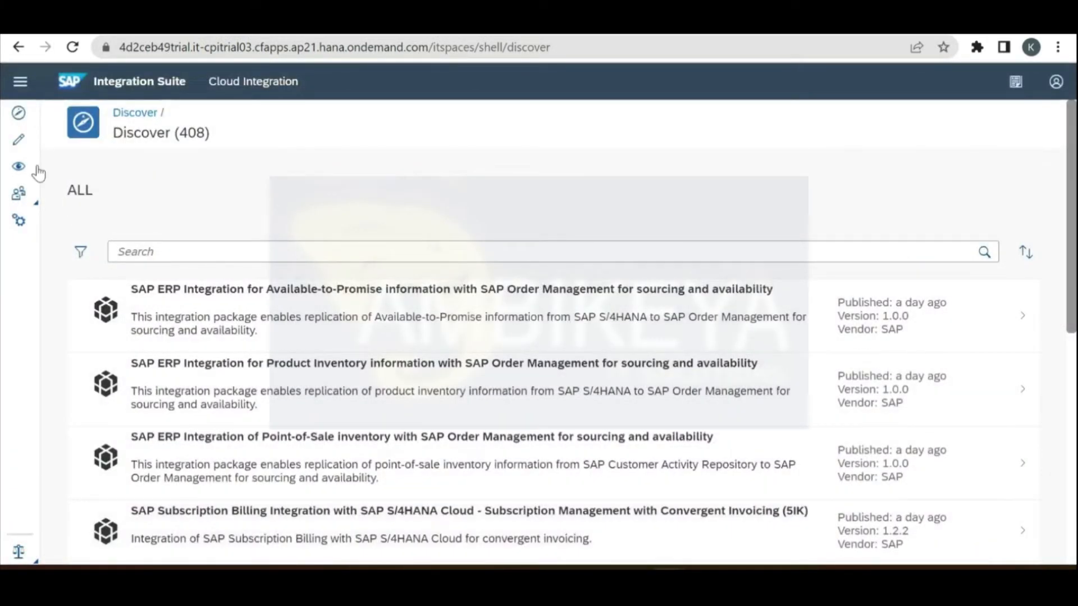
left_click(18, 141)
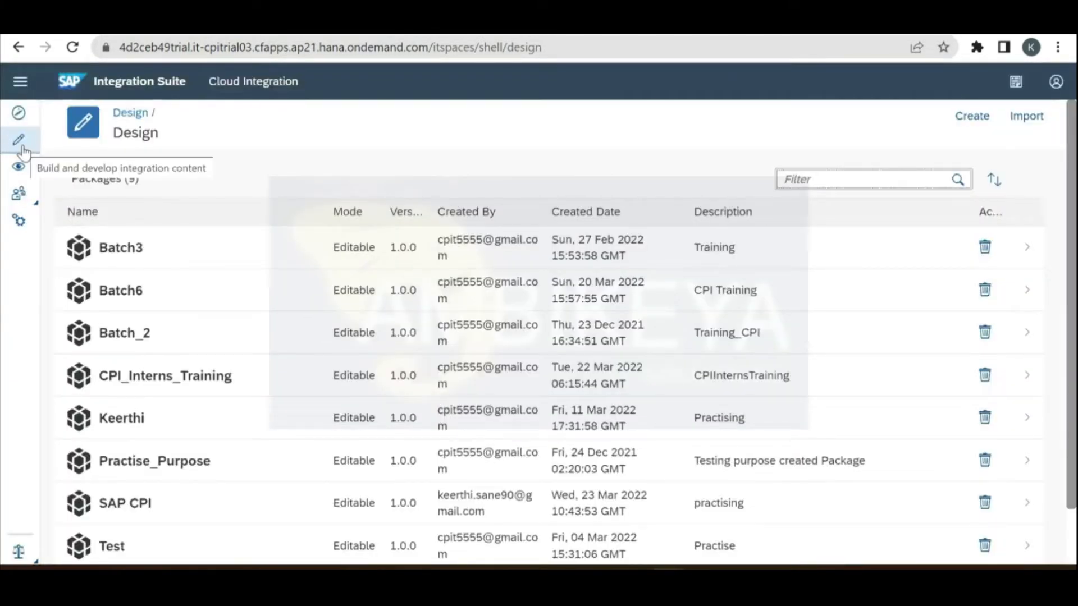
left_click(150, 304)
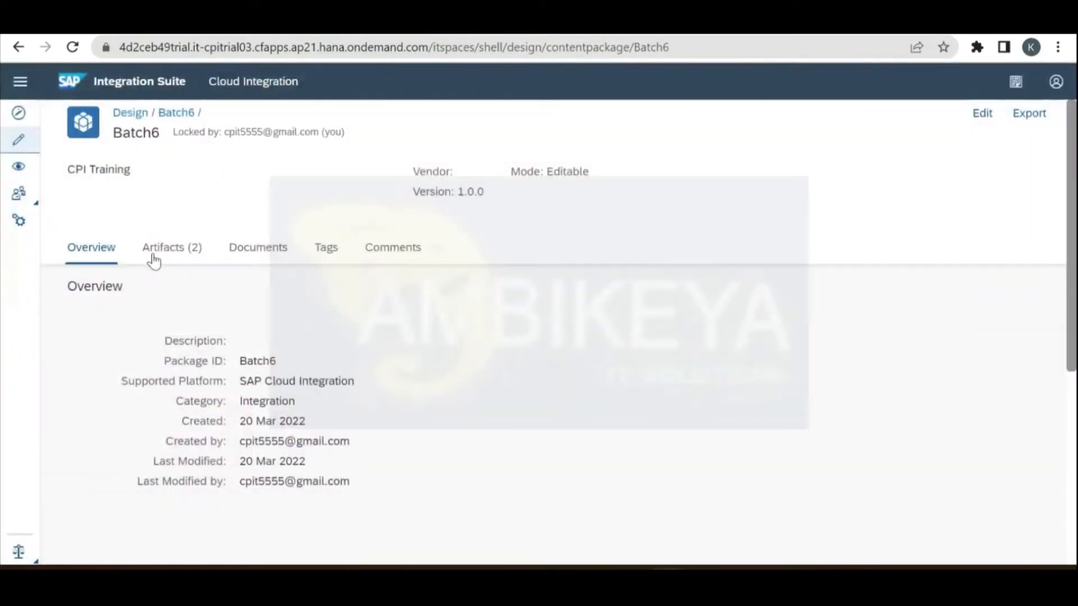
left_click(160, 254)
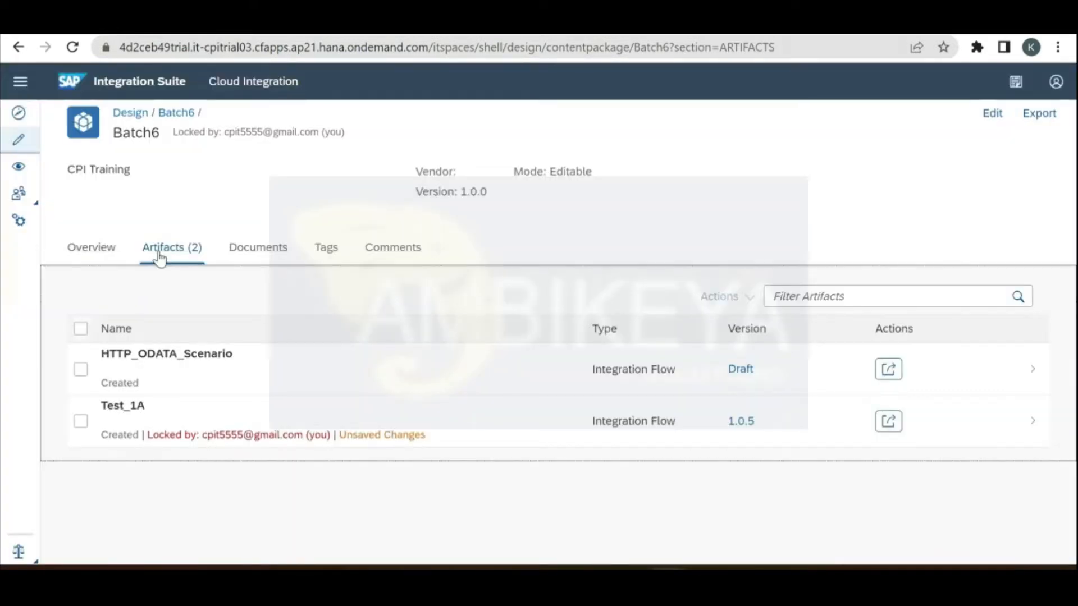
left_click(992, 115)
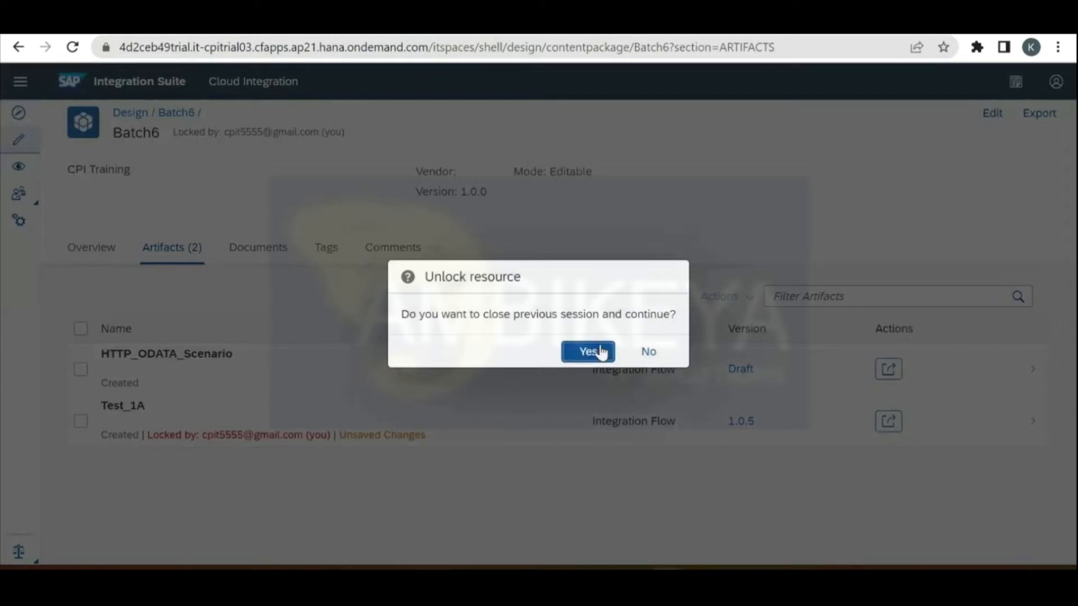
left_click(587, 352)
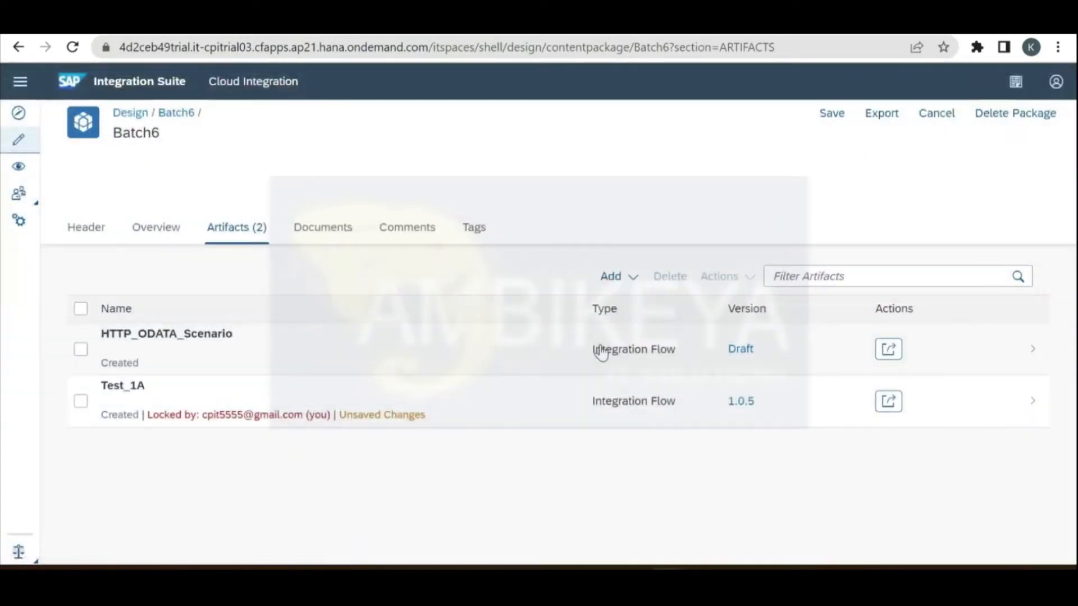
Step: Add an integration flow named Converters with the unique ID Converters1 to Batch6
left_click(618, 288)
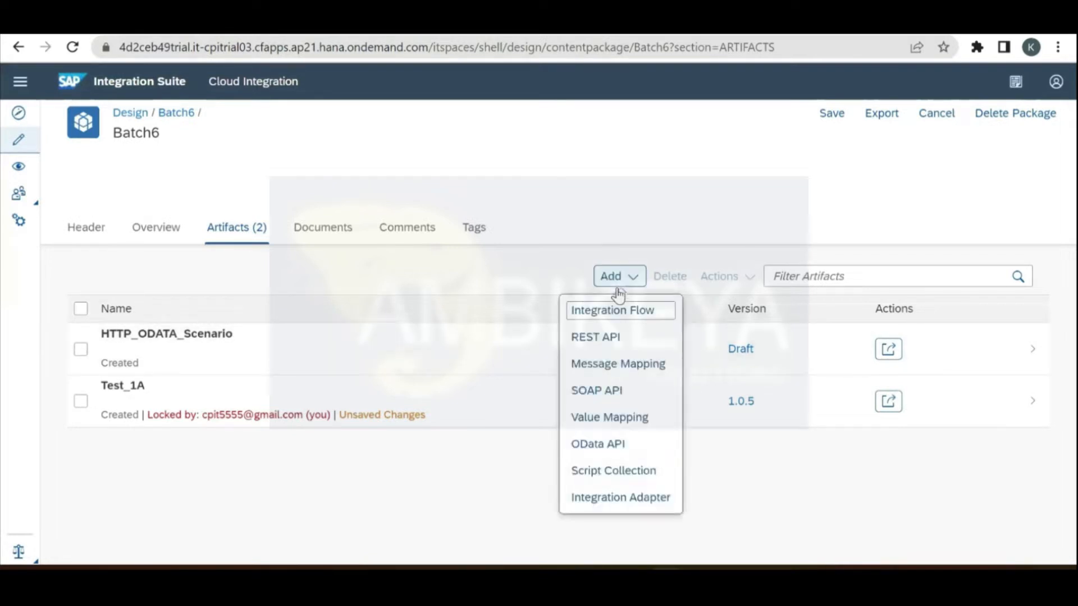
left_click(625, 315)
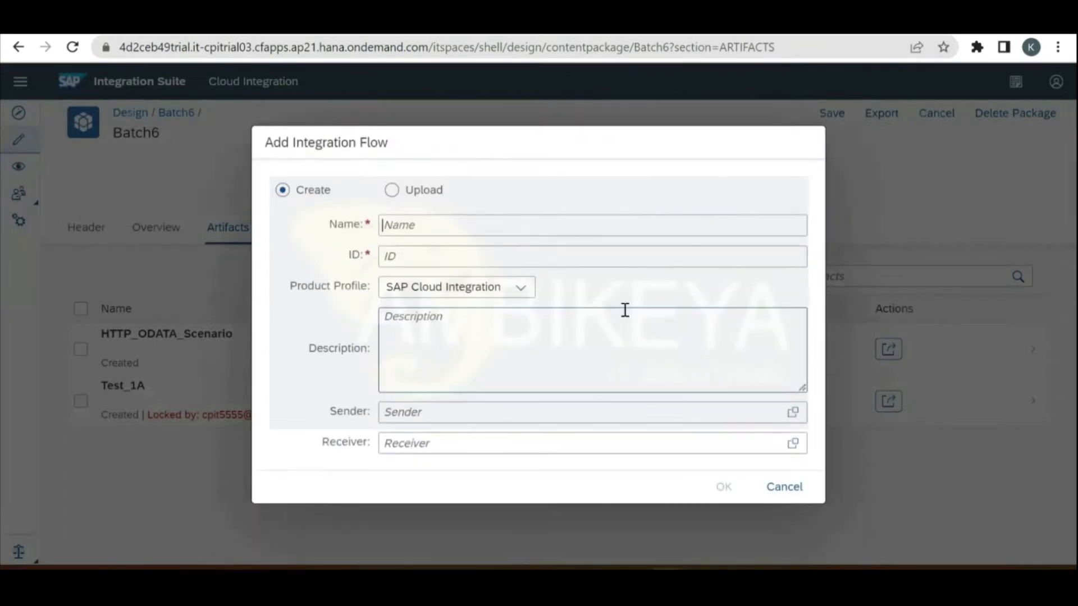
type("Cloud")
key("BackSpace")
key("BackSpace")
key("BackSpace")
key("BackSpace")
key("BackSpace")
type("COnverters")
key("BackSpace")
key("BackSpace")
key("BackSpace")
key("BackSpace")
key("BackSpace")
key("BackSpace")
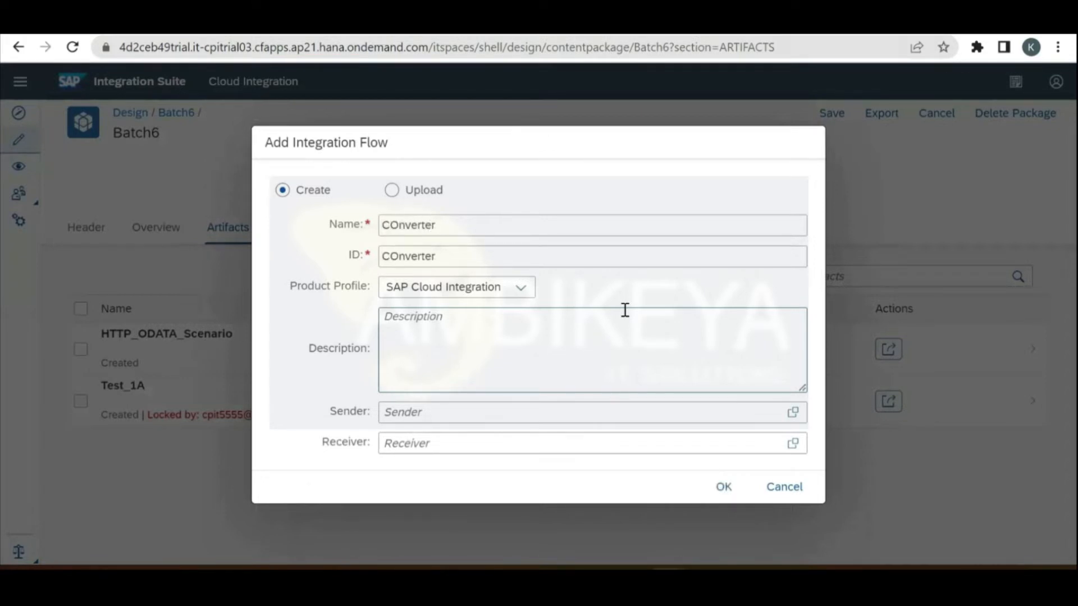
key("BackSpace")
key("BackSpace")
key("BackSpace")
type("onvert")
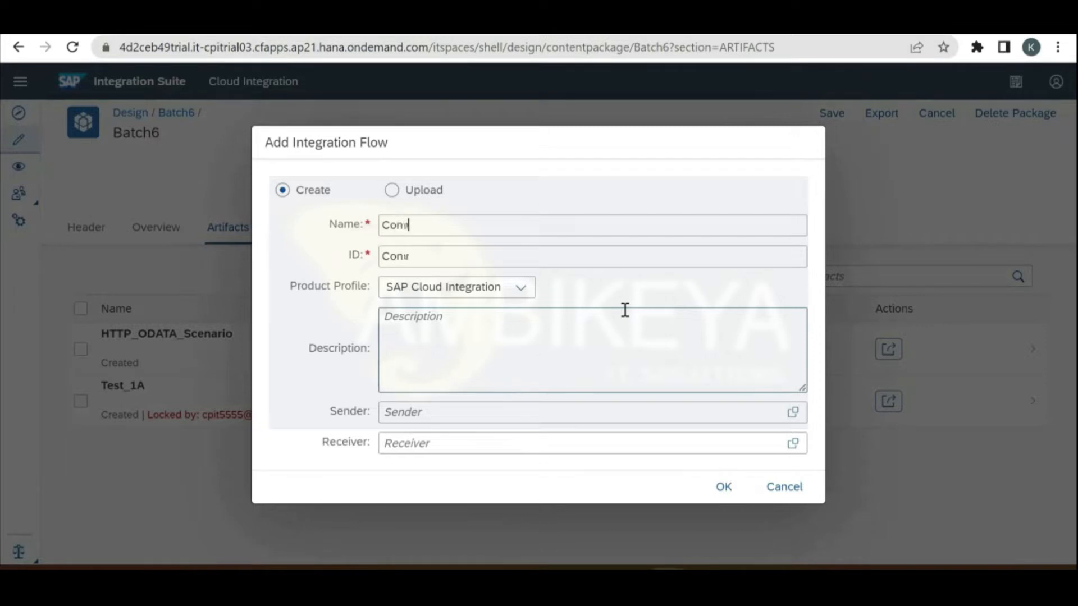
type("ers")
left_click(719, 493)
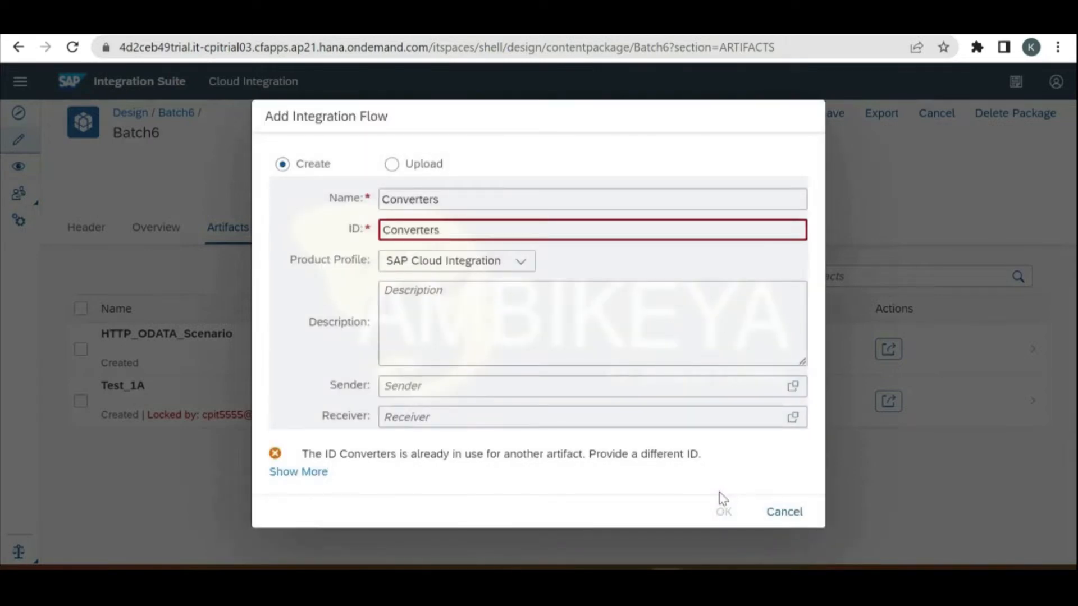
left_click(562, 229)
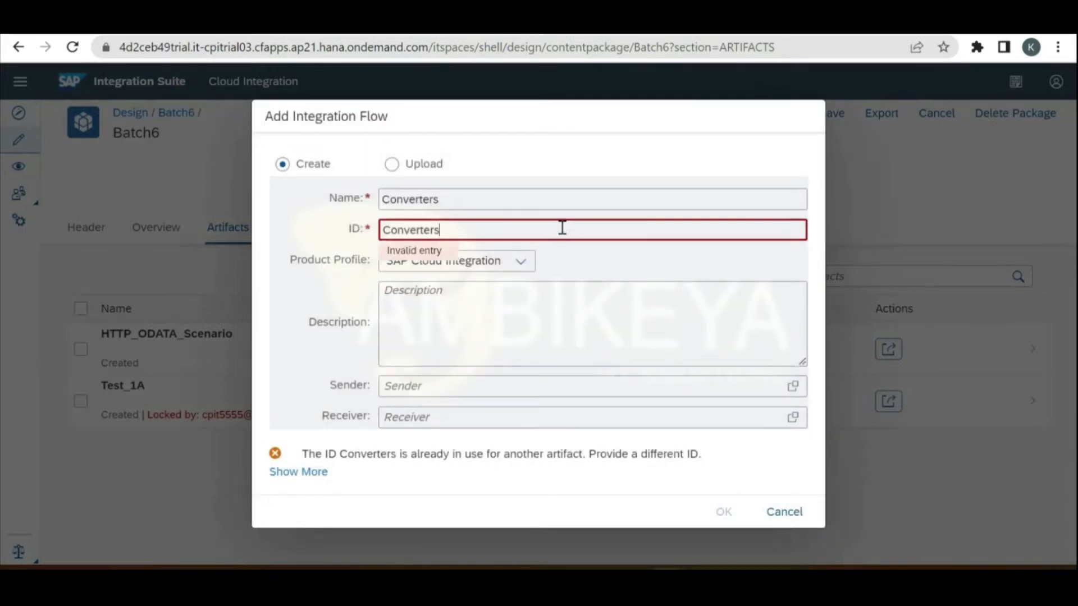
type("1")
left_click(719, 494)
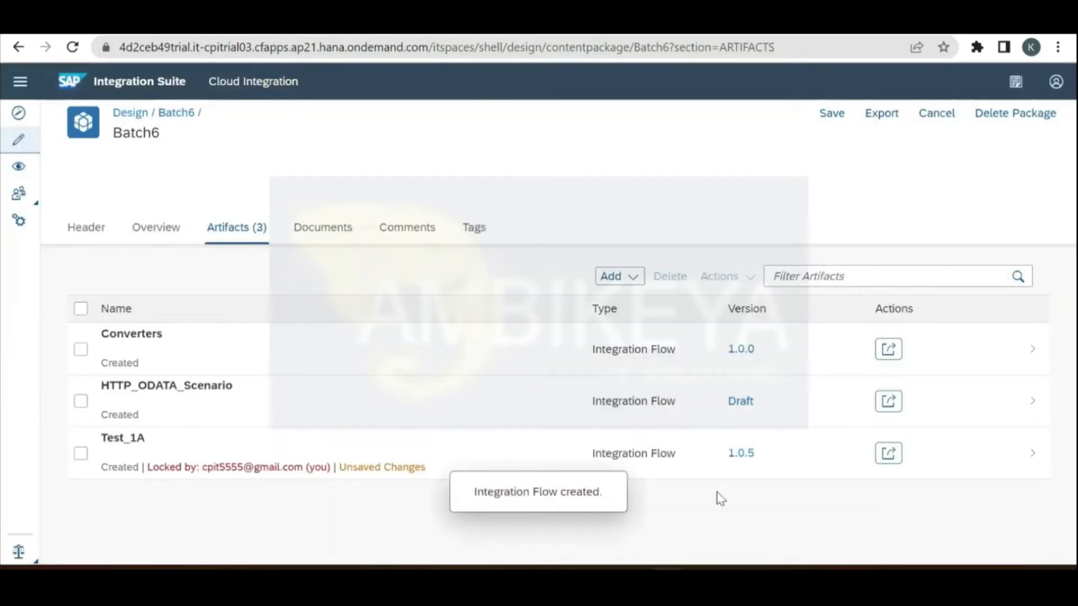
Step: Open the Converters integration flow and switch it into edit mode
left_click(432, 350)
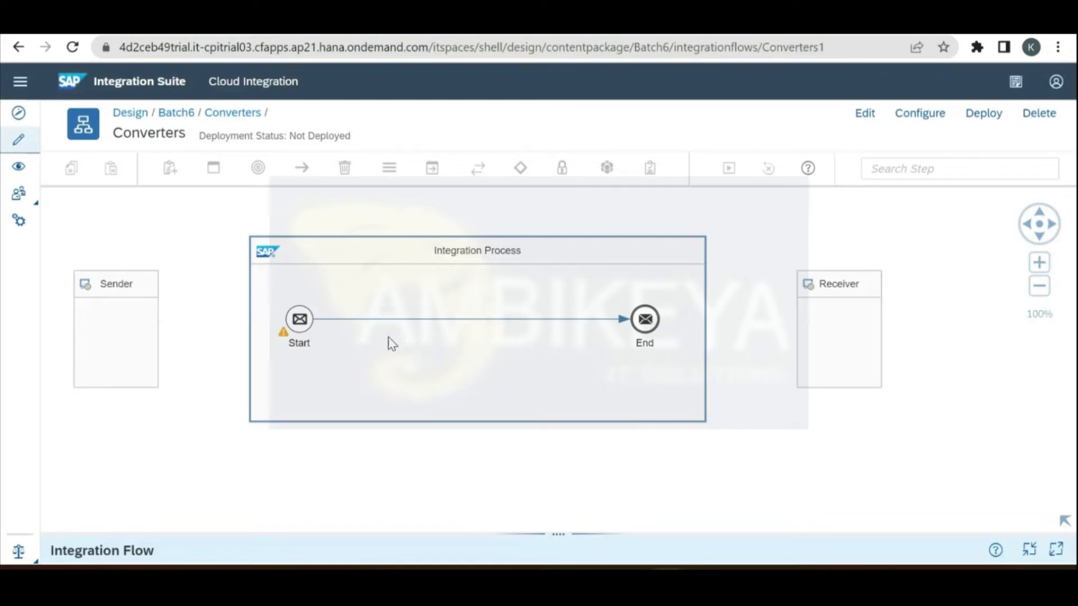
left_click(865, 125)
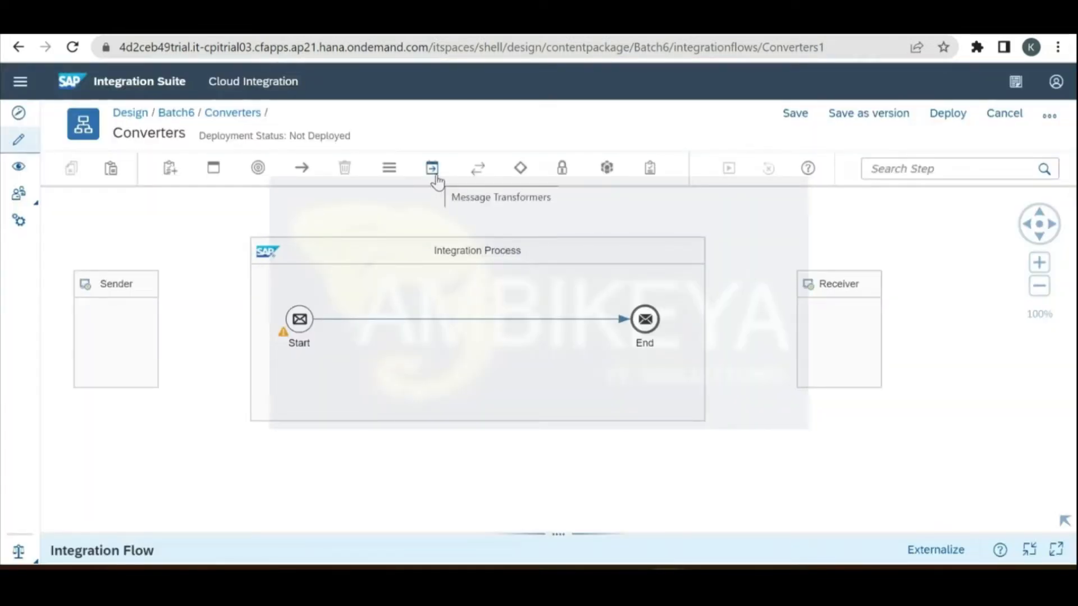
left_click(436, 181)
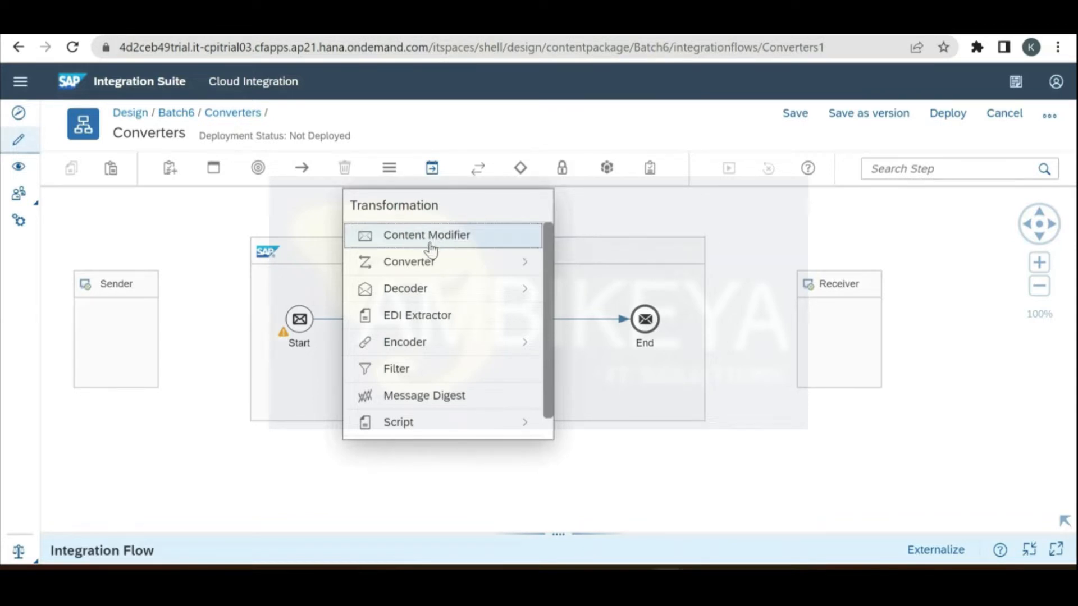
left_click(449, 268)
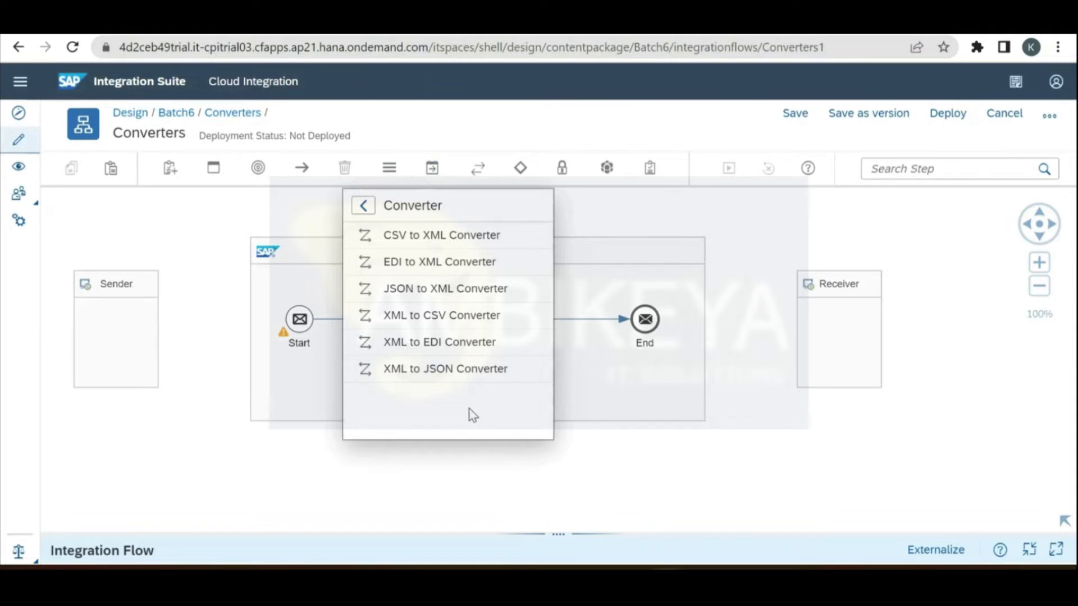
left_click(260, 483)
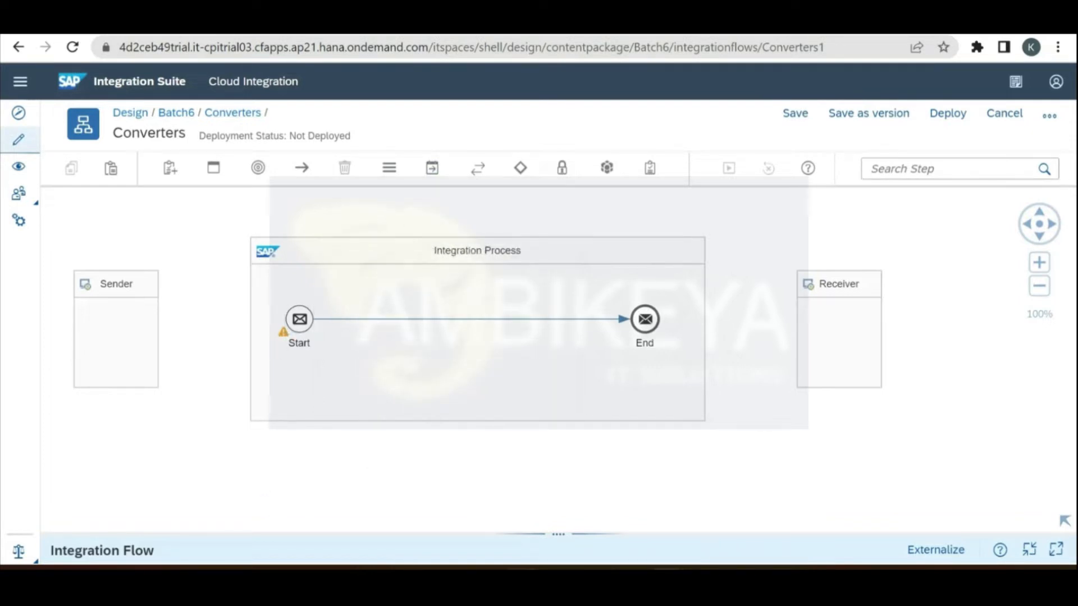
mouse_move(556, 582)
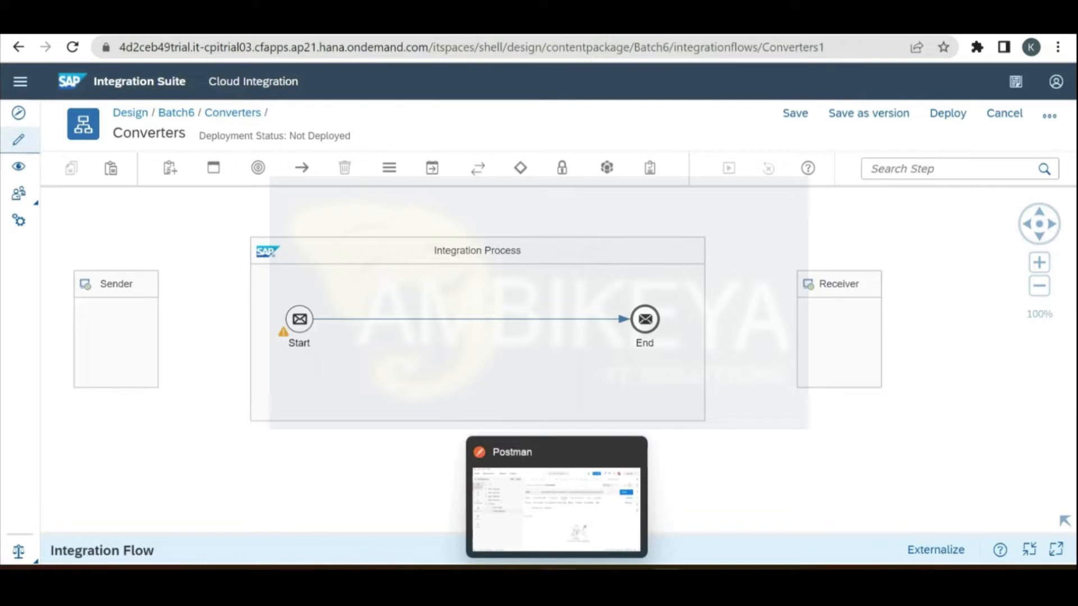
Step: Replace the Start message event with a Start Timer 1 event connected to End
left_click(297, 323)
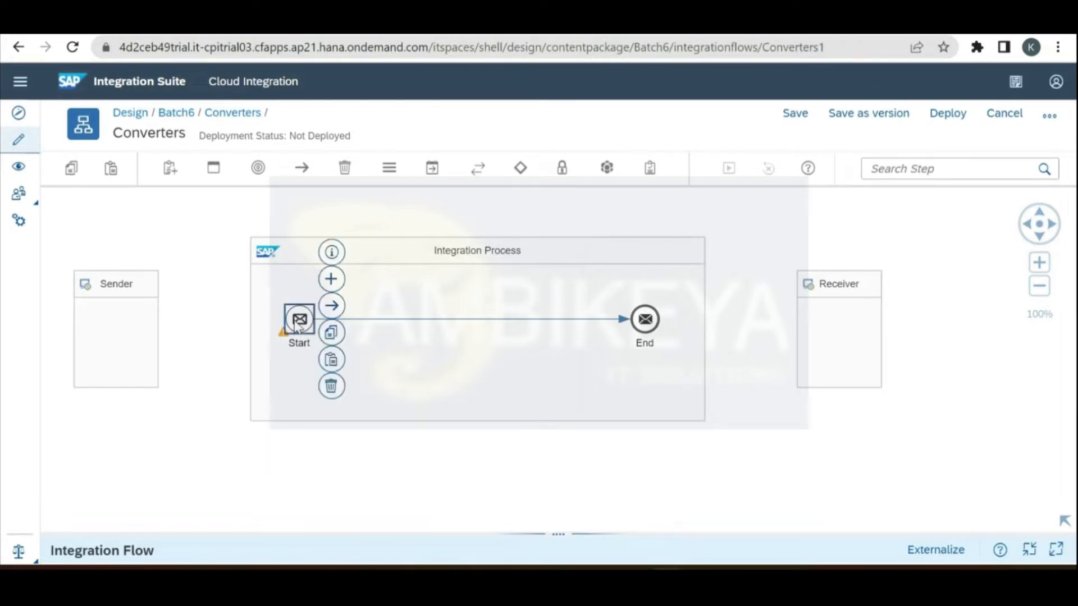
left_click(331, 385)
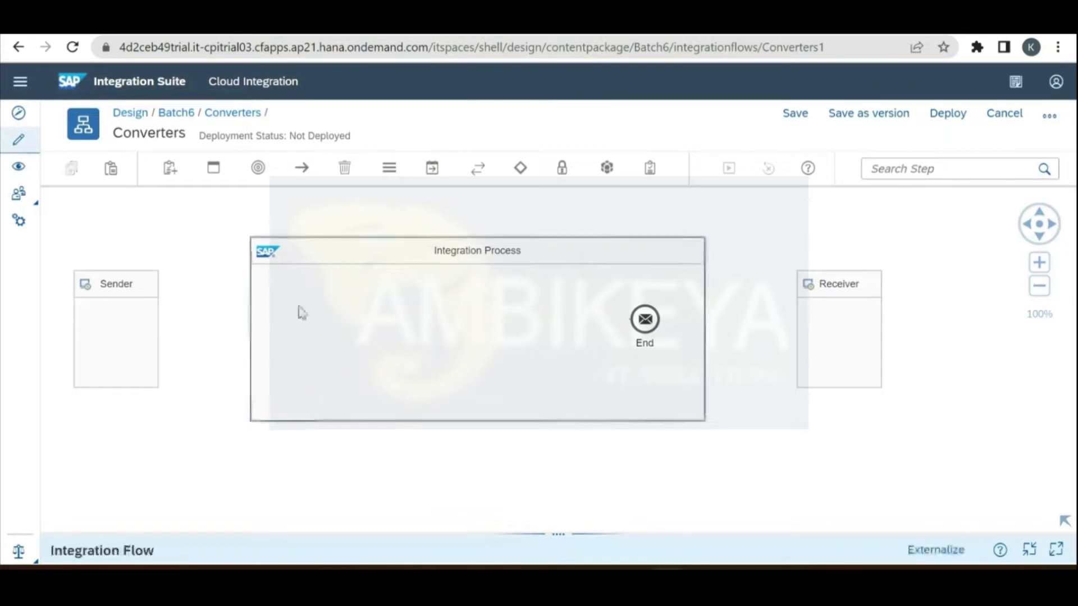
left_click(261, 166)
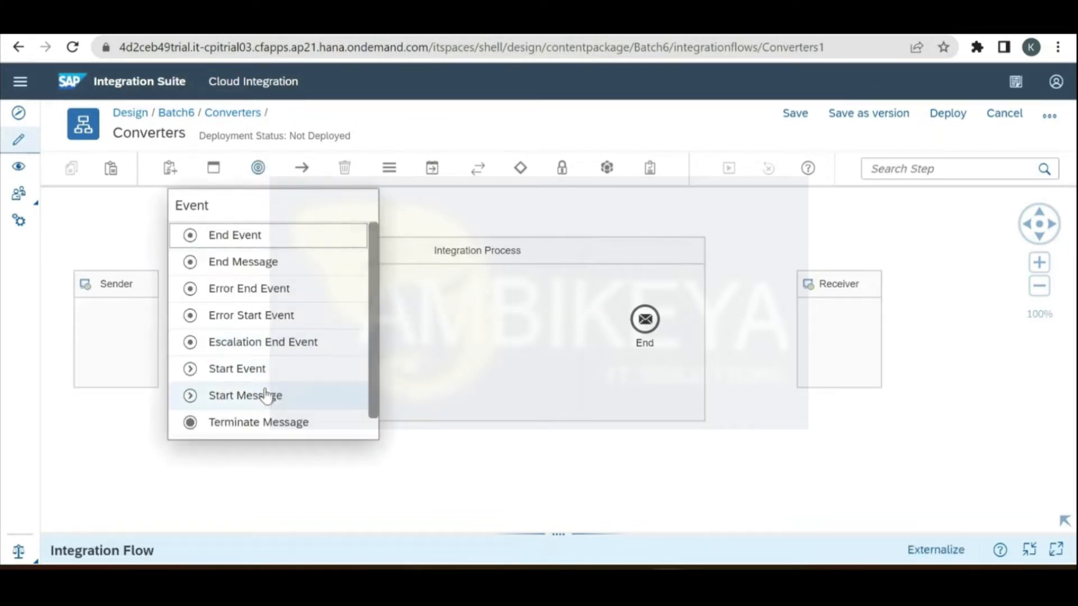
scroll(270, 432, "down", 1)
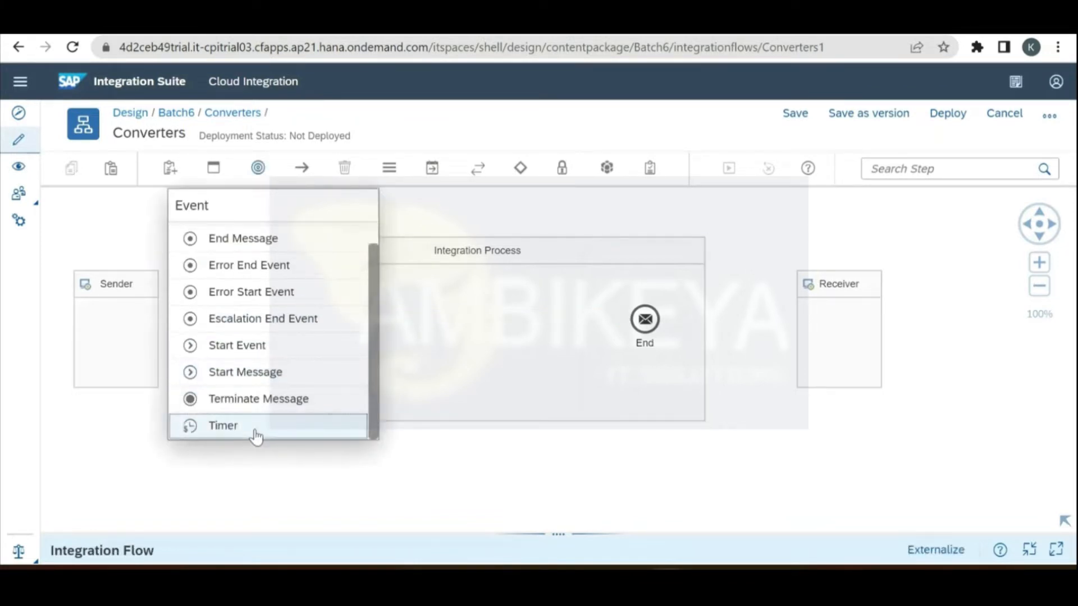
left_click(269, 434)
left_click(263, 324)
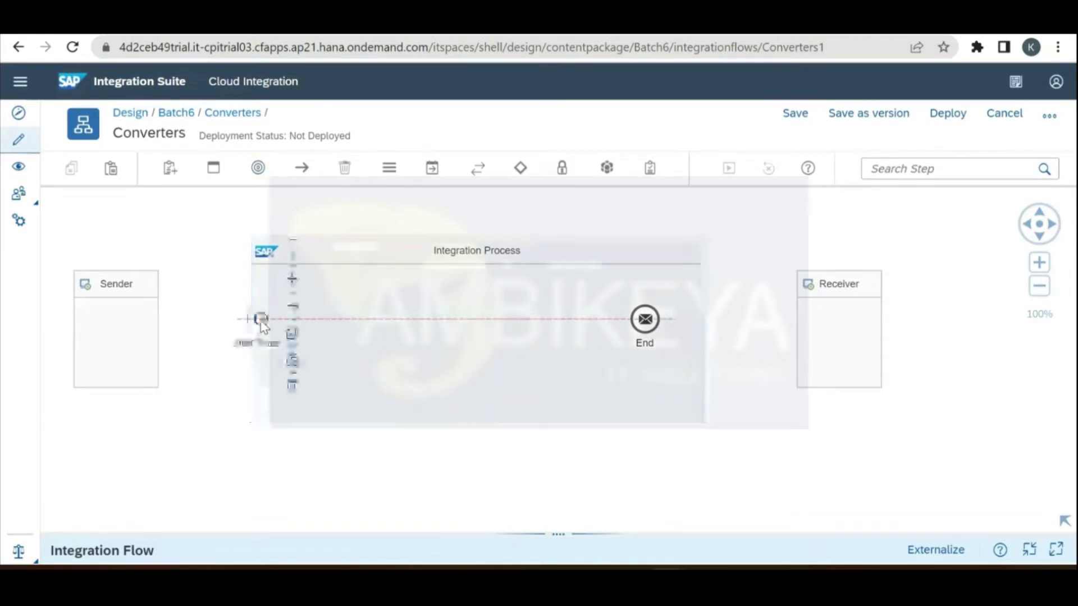
left_click_drag(293, 306, 638, 323)
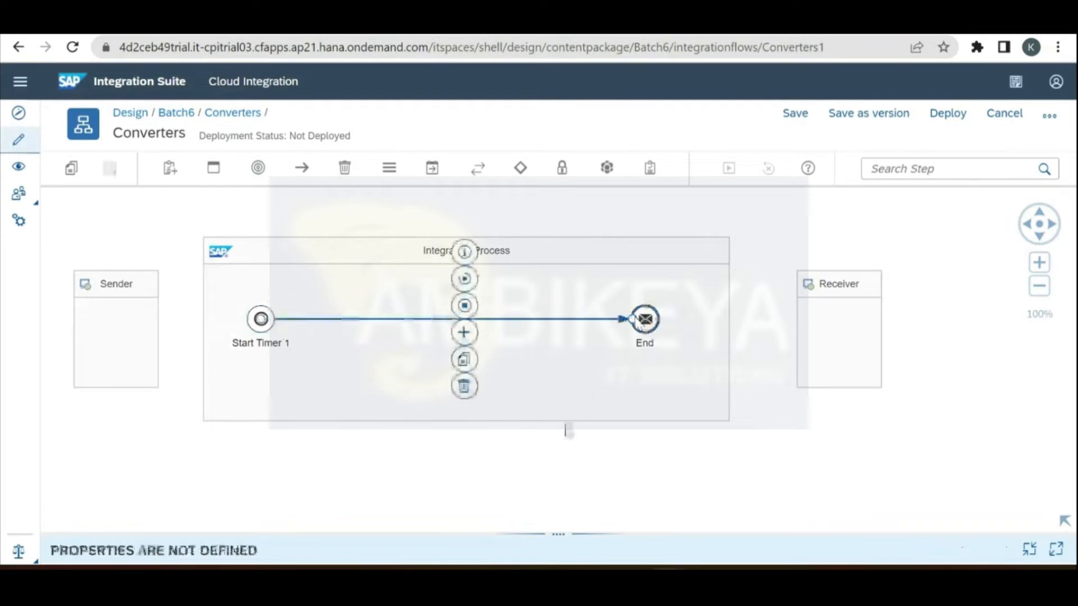
left_click(541, 451)
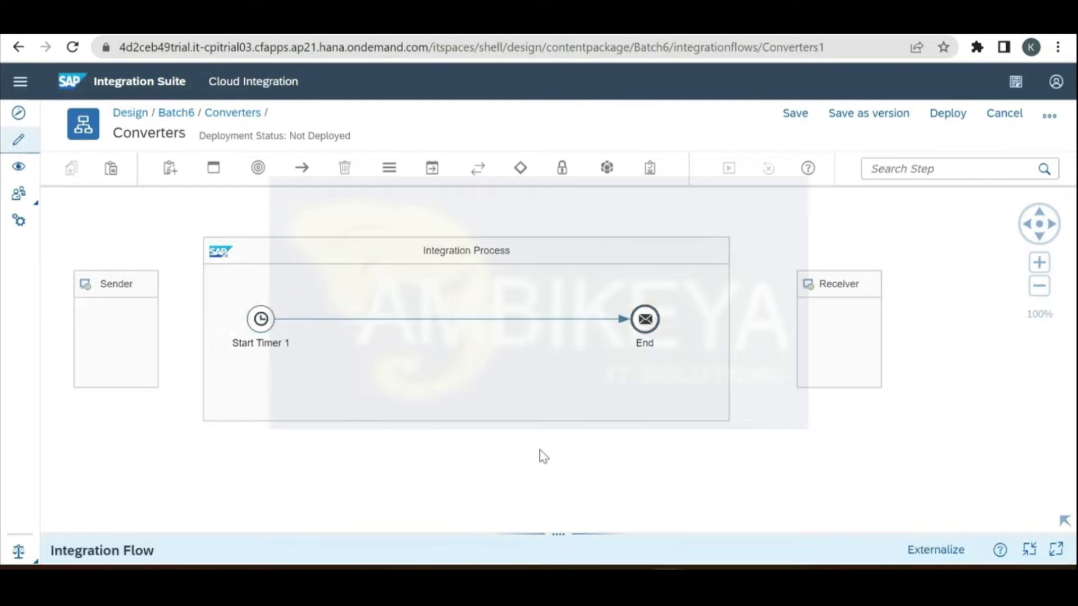
Step: Insert Content Modifier 1 on the connector between Start Timer 1 and End
left_click(432, 179)
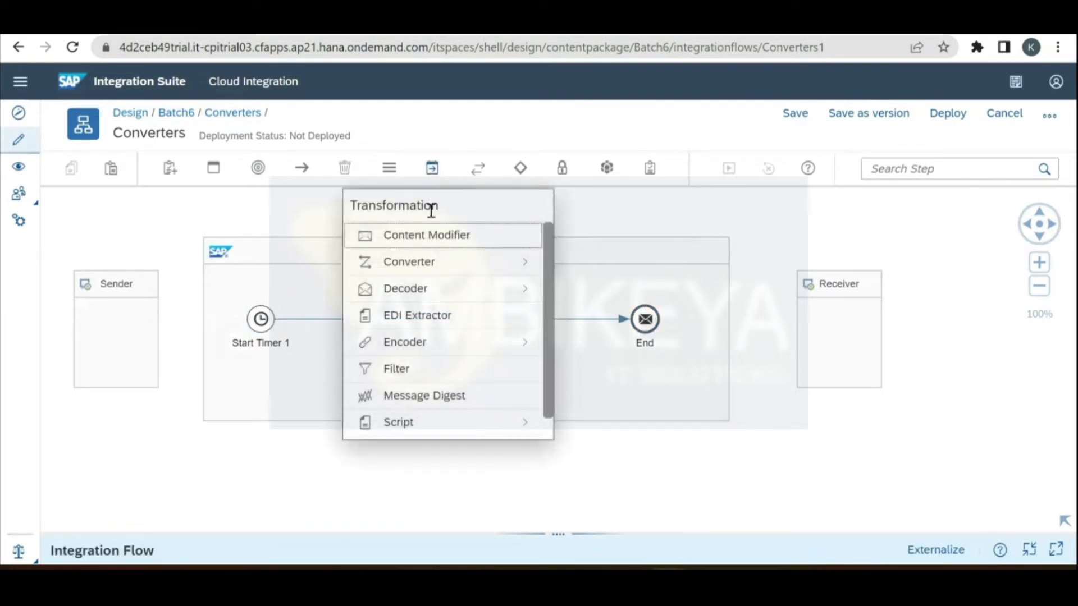
left_click(428, 237)
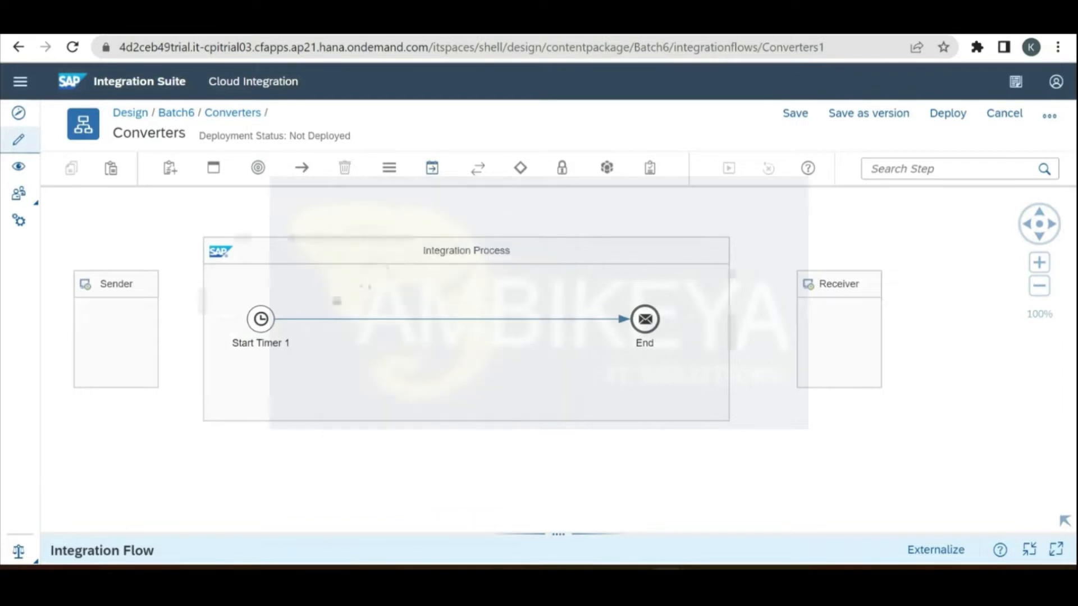
left_click(324, 320)
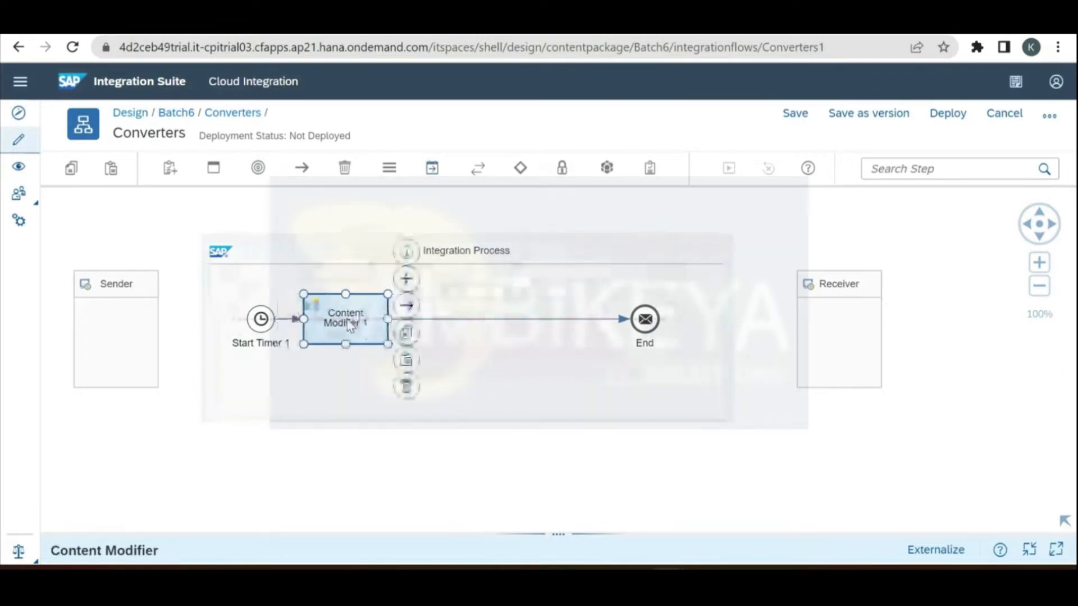
left_click(470, 223)
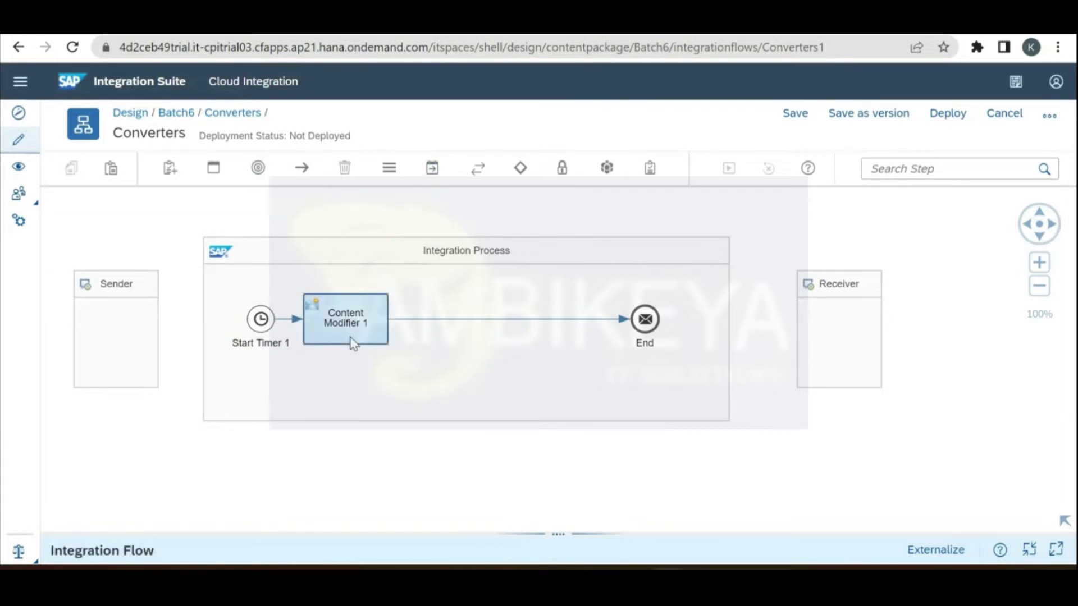
Step: Enlarge Content Modifier 1's properties panel, then select the sample XML in Notepad++
left_click(352, 341)
left_click_drag(525, 531, 530, 383)
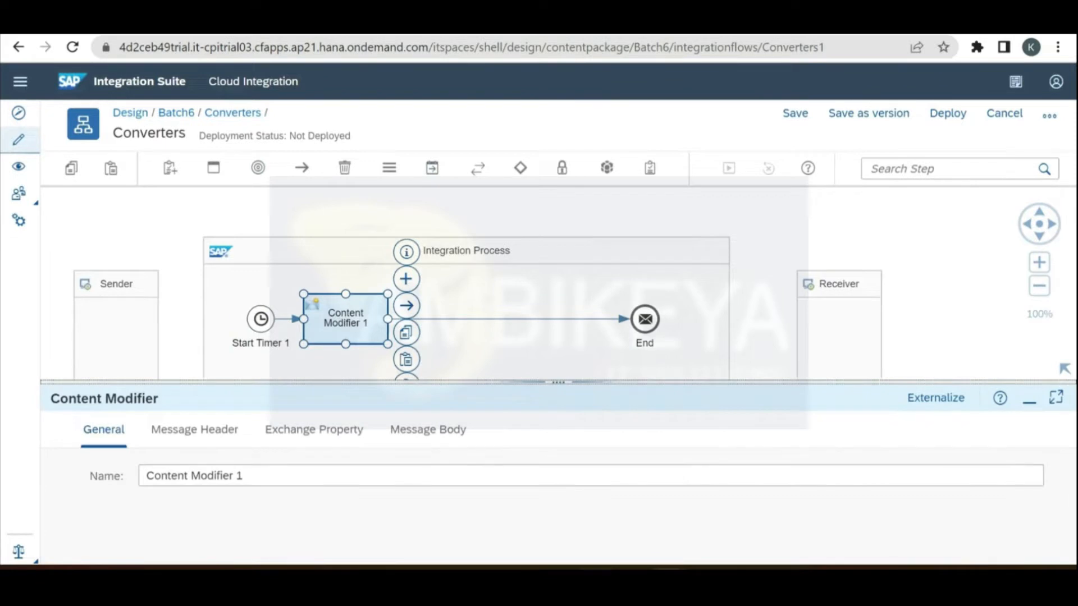
key("alt+Tab")
left_click_drag(119, 199, 36, 100)
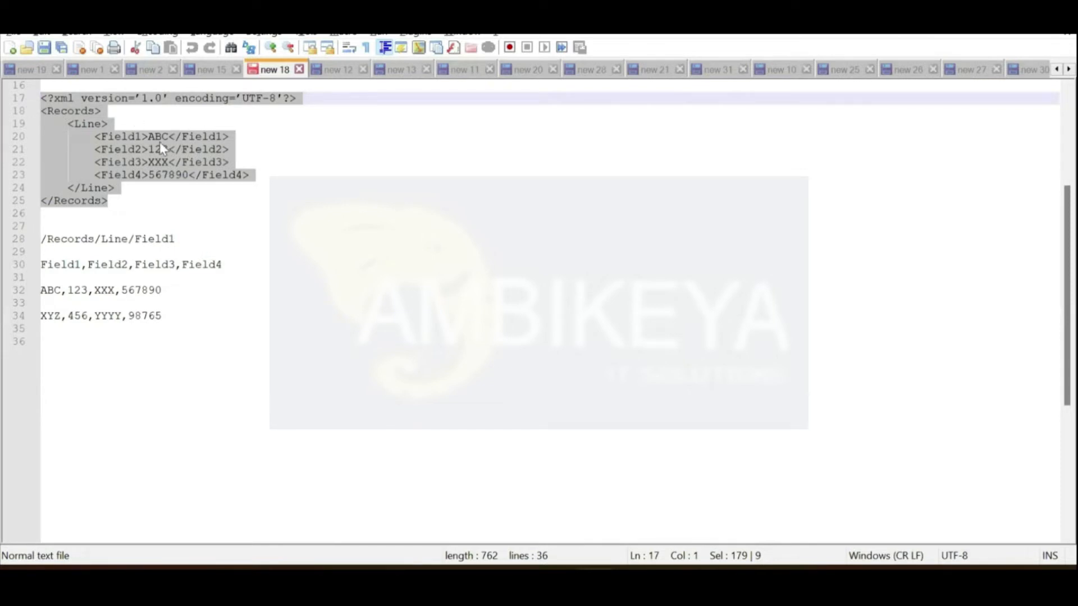
Step: Copy the Records XML sample on lines 18–25 and return to the flow editor
left_click(124, 111)
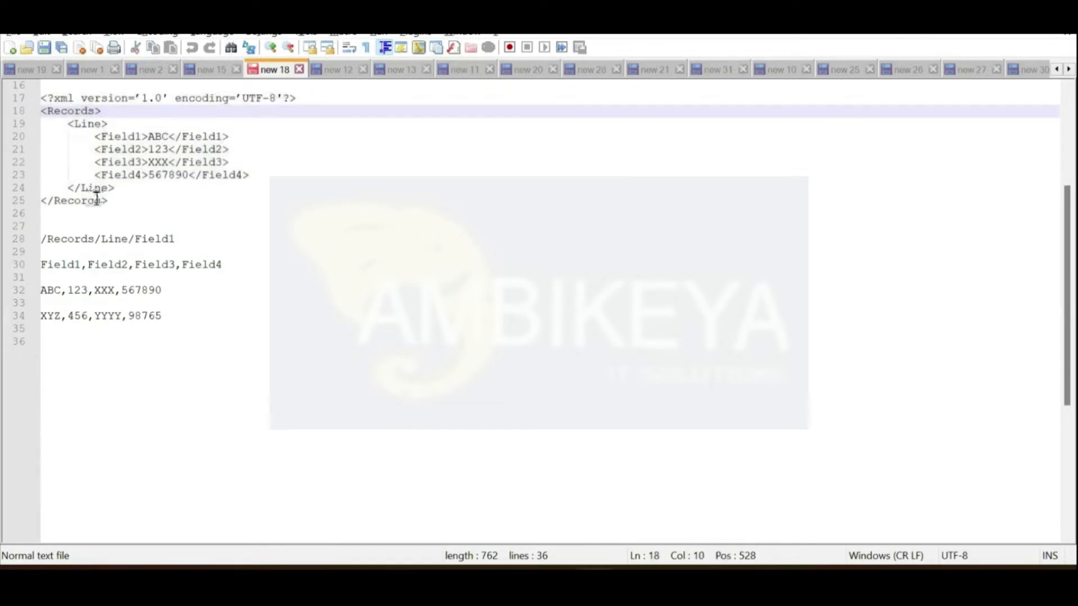
left_click_drag(109, 200, 43, 117)
key("ctrl+c")
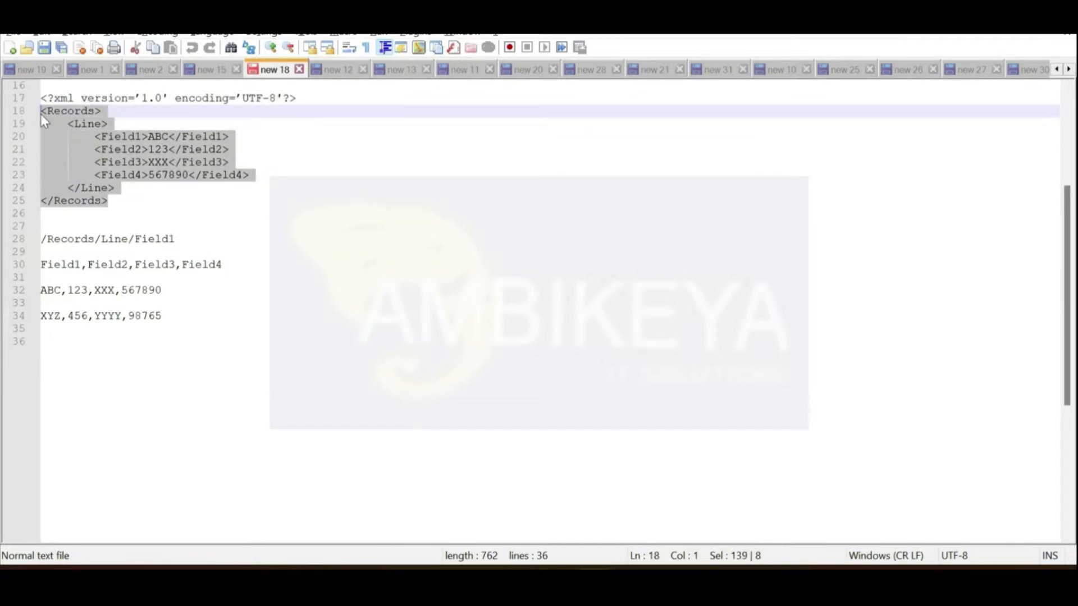
key("alt+Tab")
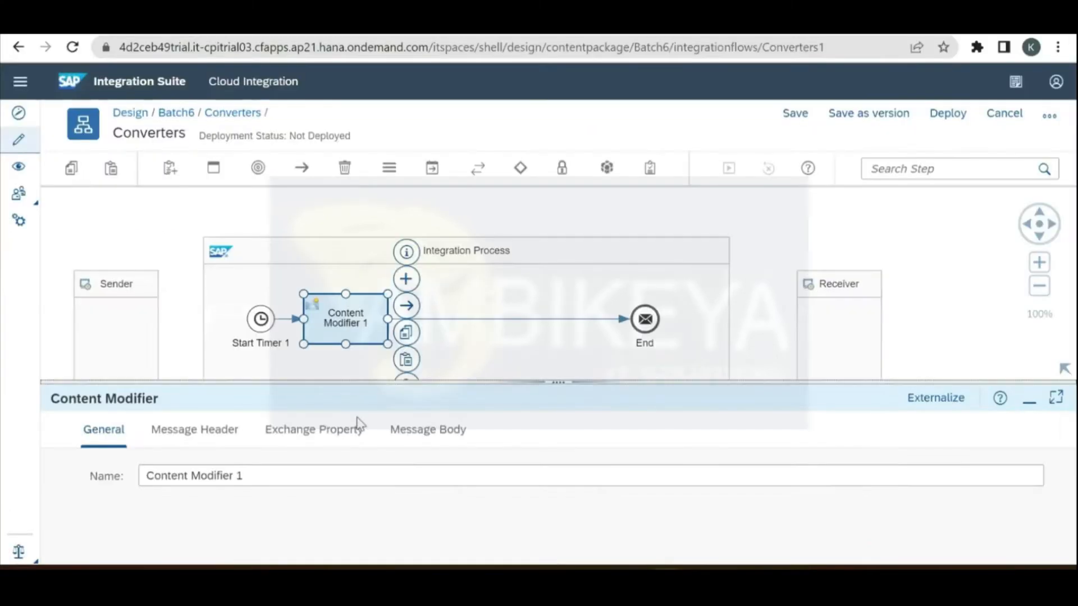
Step: Paste the Records XML sample into Content Modifier 1's message body as an Expression
left_click(429, 431)
left_click(374, 510)
key("ctrl+v")
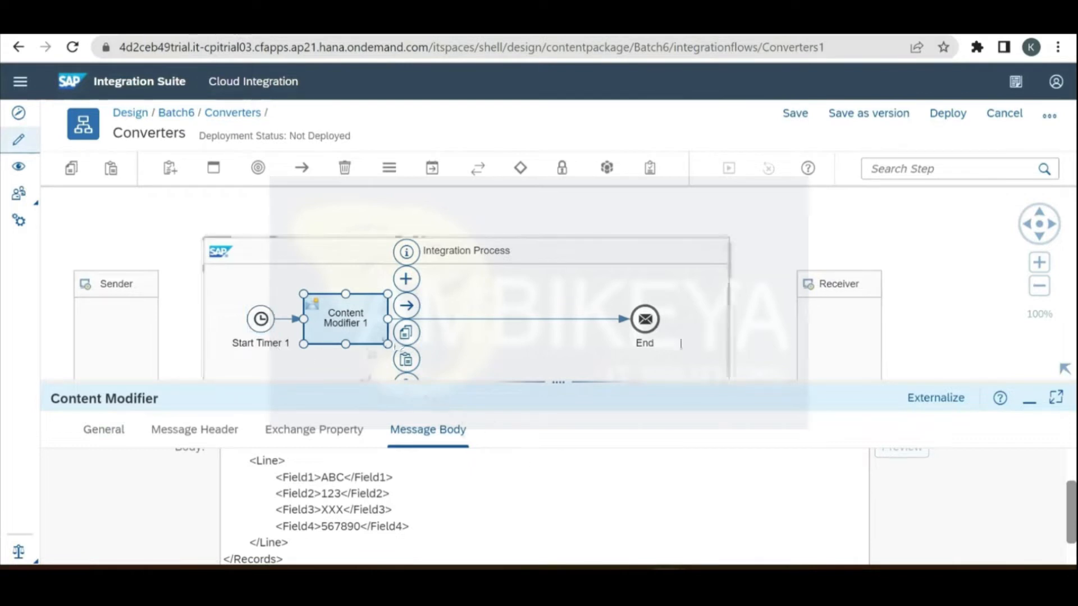
left_click(768, 247)
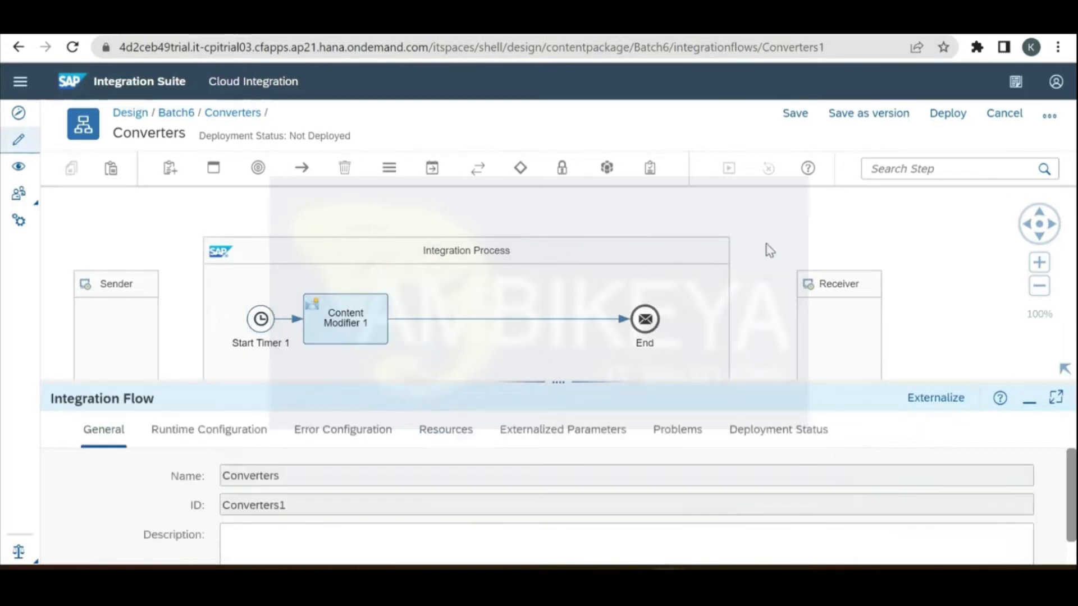
left_click(360, 317)
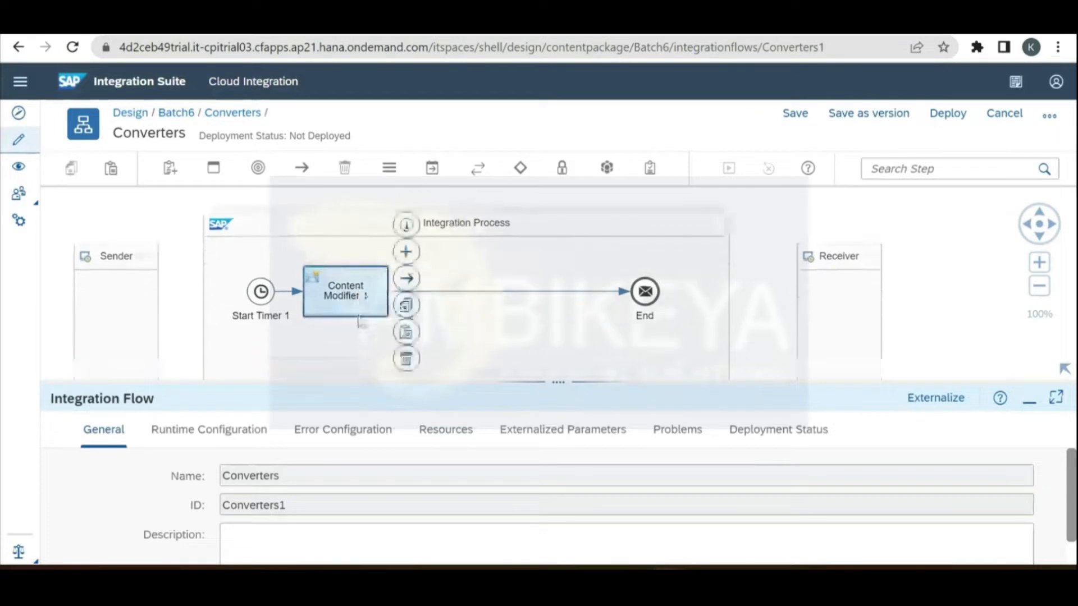
left_click(414, 433)
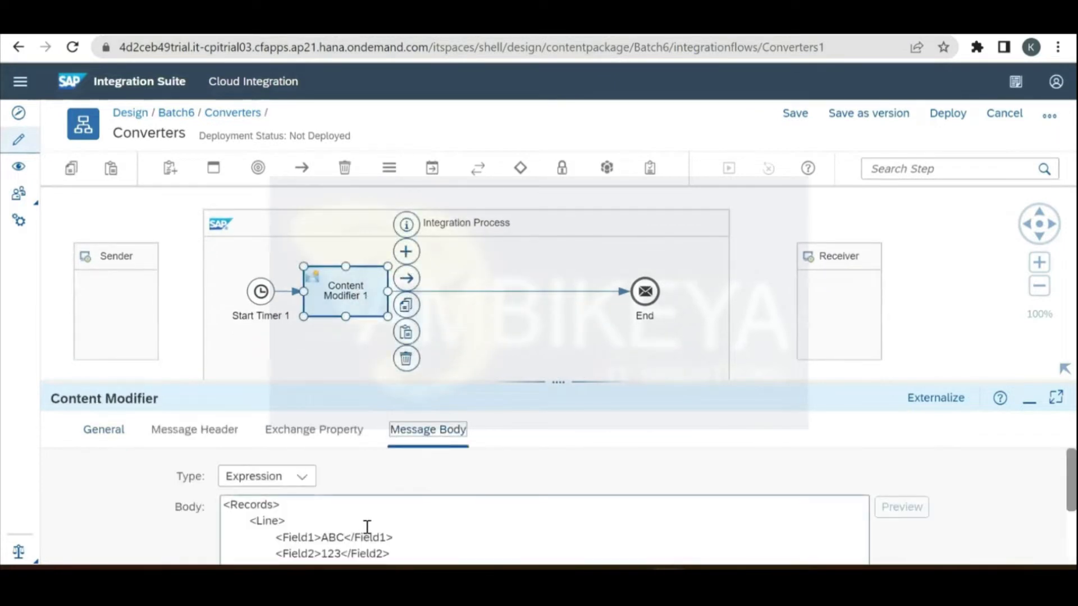
Step: Place an XML to JSON Converter on the connector after Content Modifier 1
left_click(432, 168)
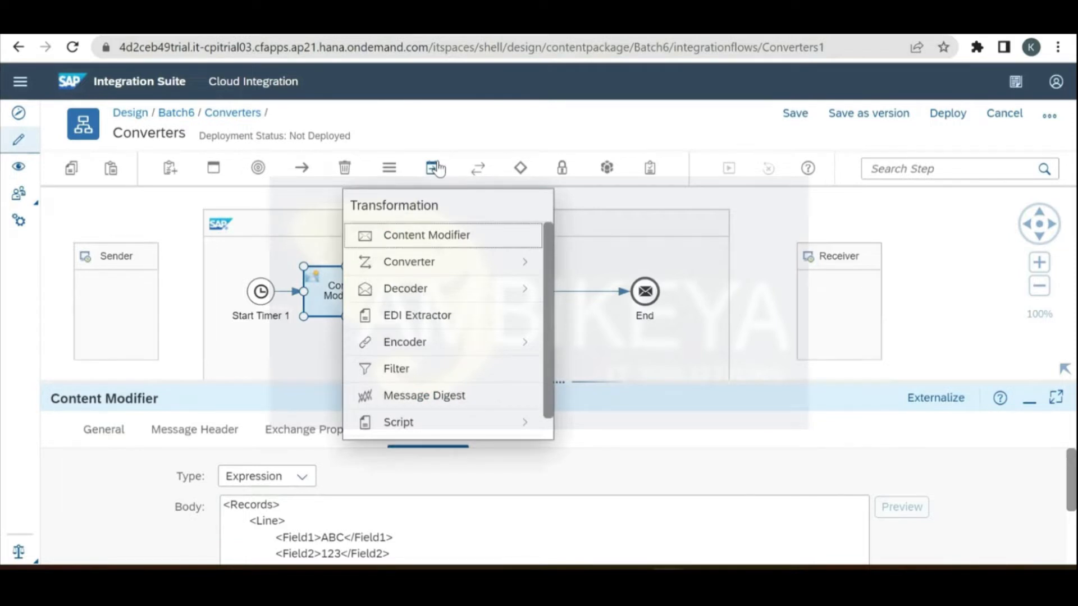
left_click(781, 234)
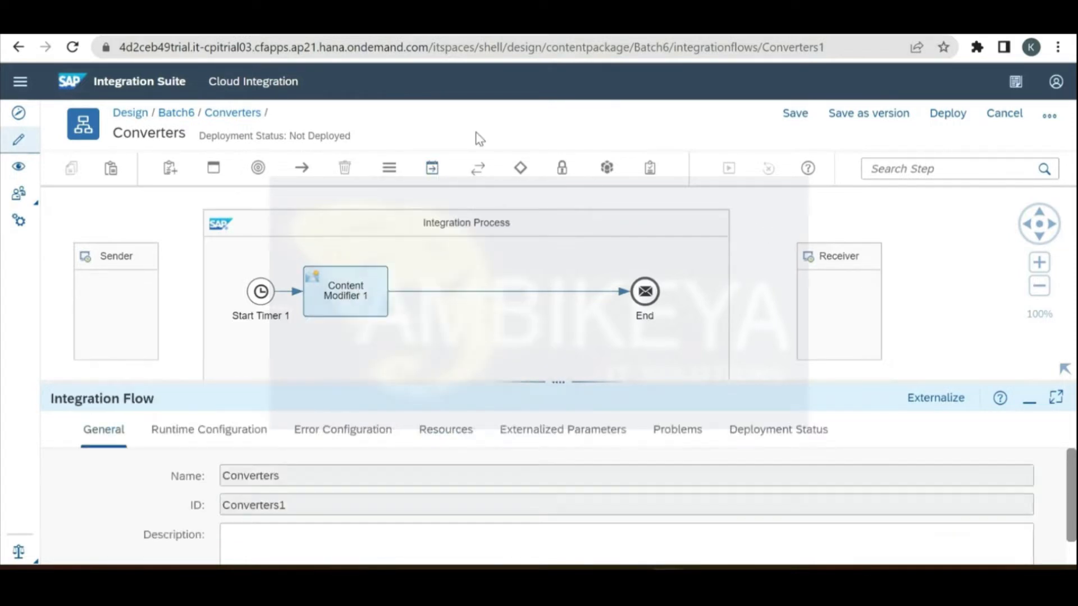
left_click(433, 168)
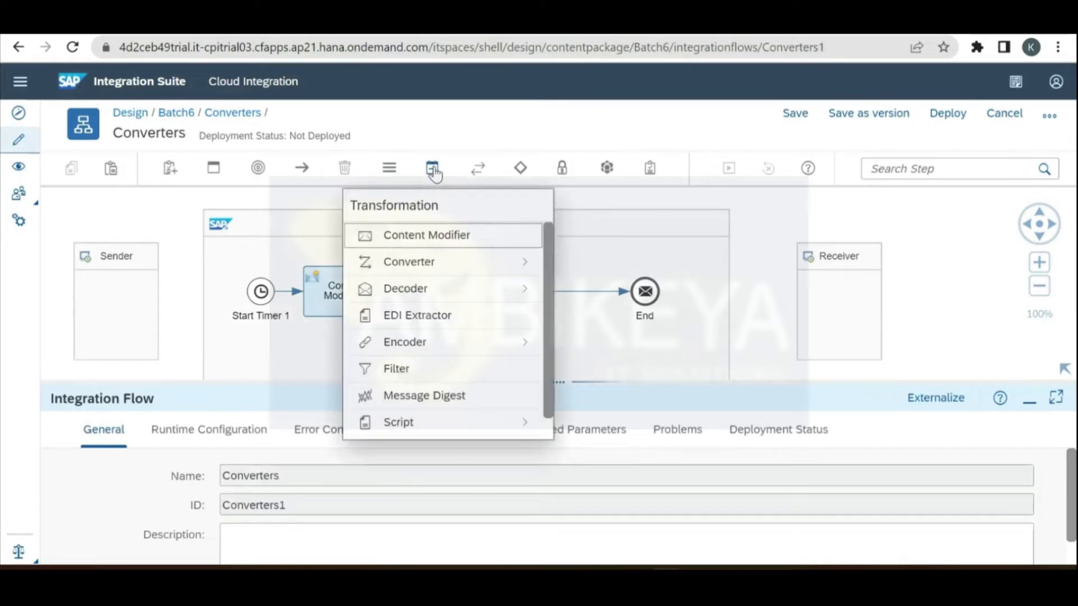
left_click(441, 264)
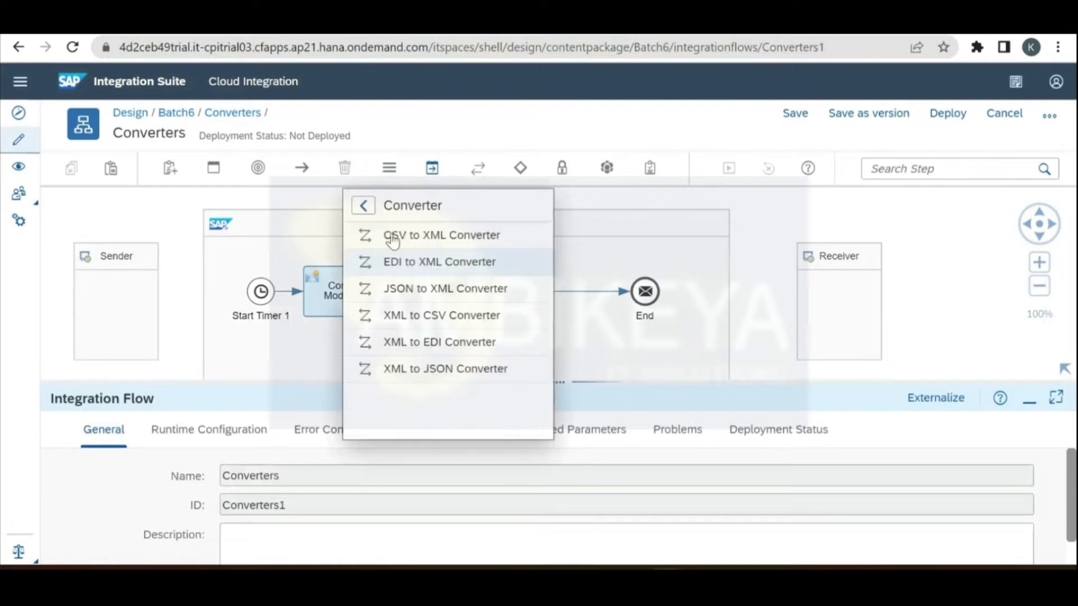
left_click(432, 369)
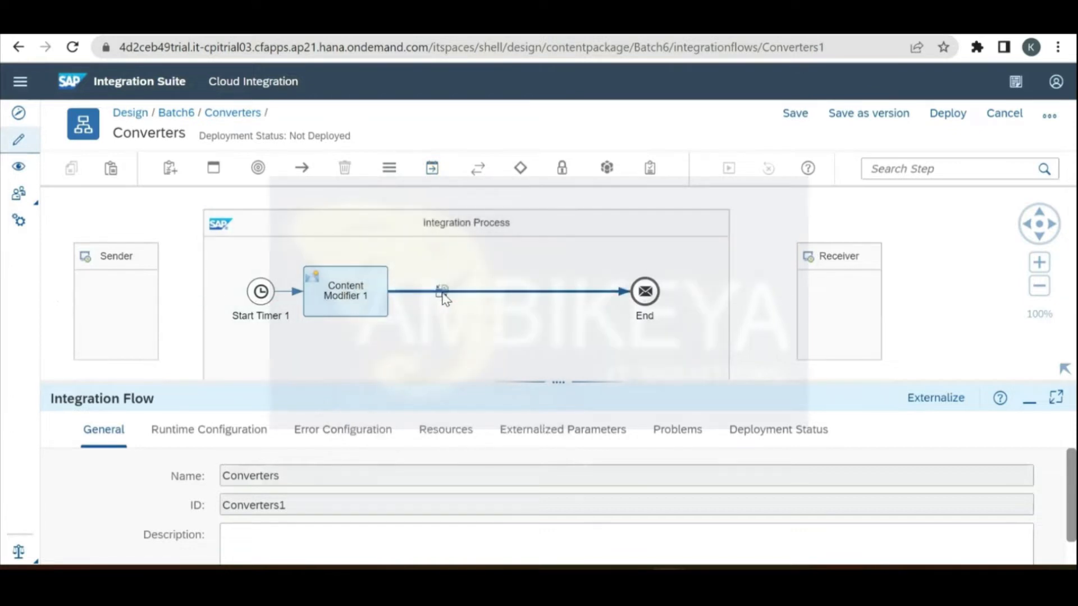
left_click(445, 299)
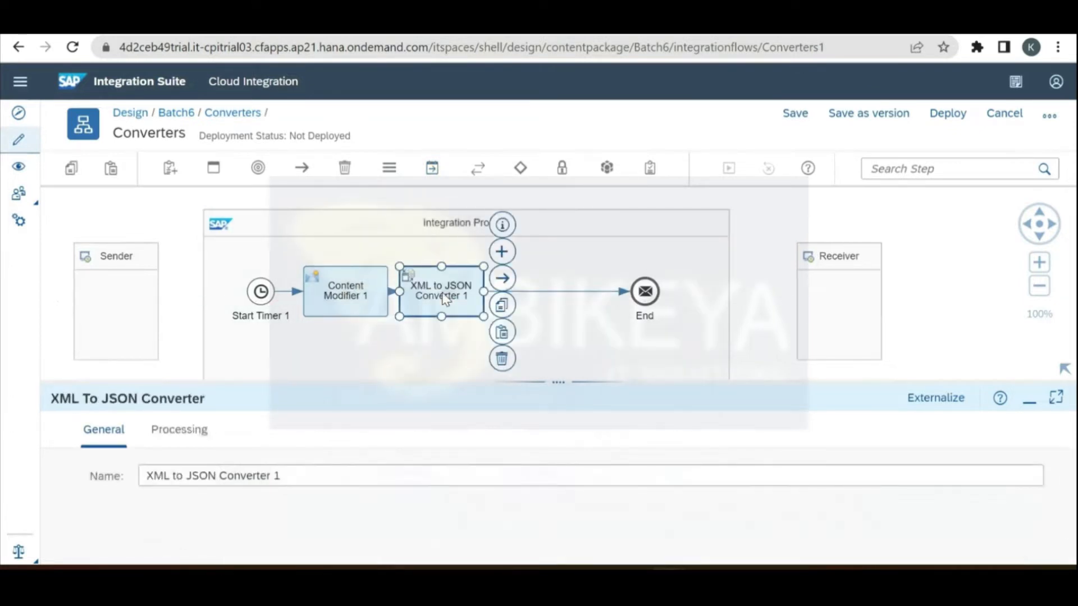
left_click_drag(455, 297, 467, 301)
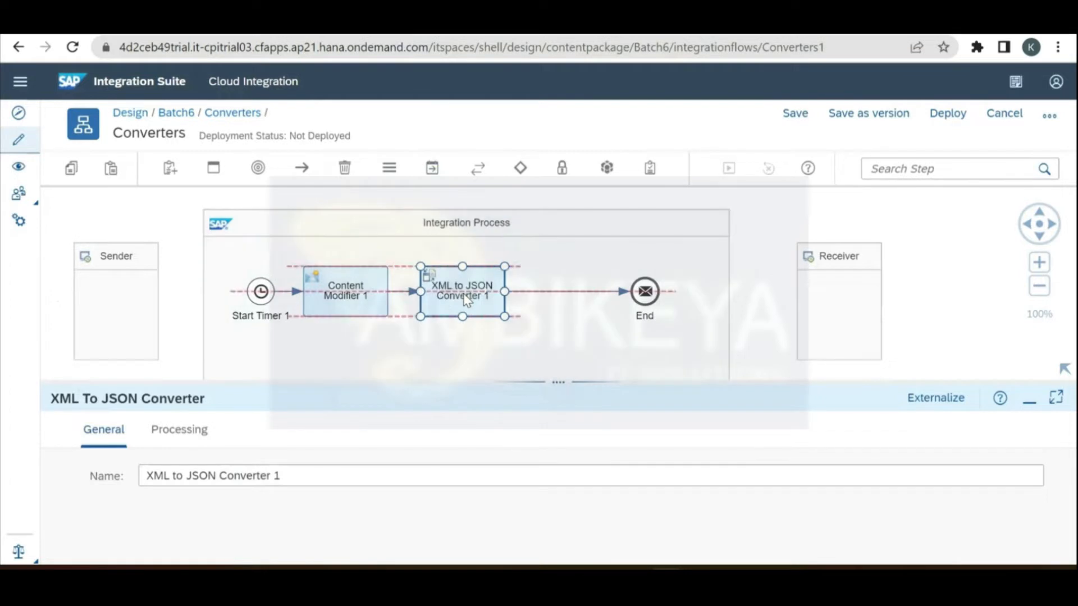
left_click(755, 255)
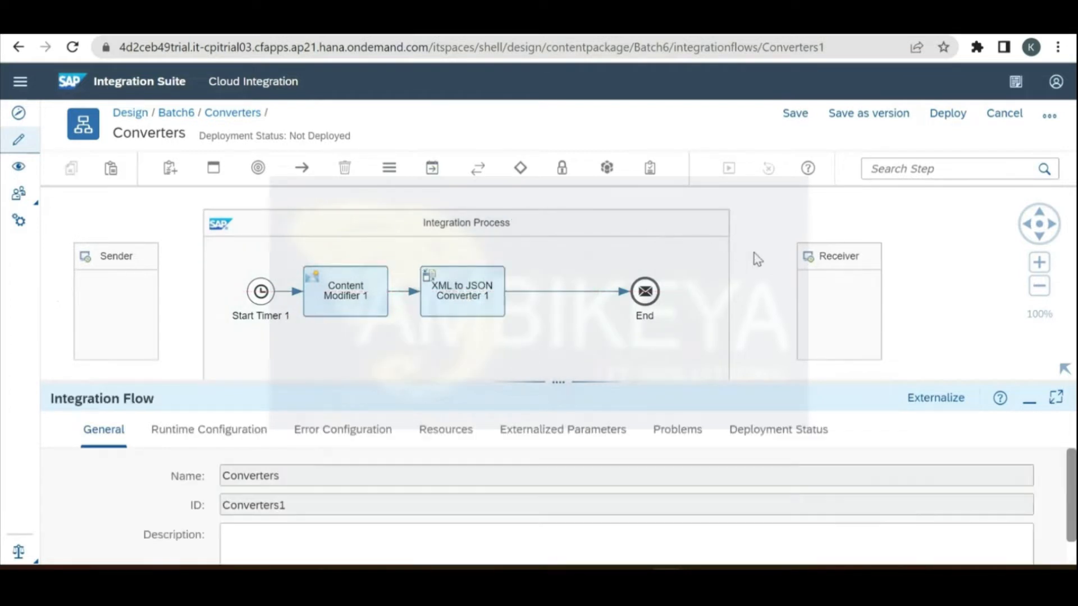
Step: Expand XML to JSON Converter 1's Processing settings and review the Suppress JSON Root Element option
left_click(476, 303)
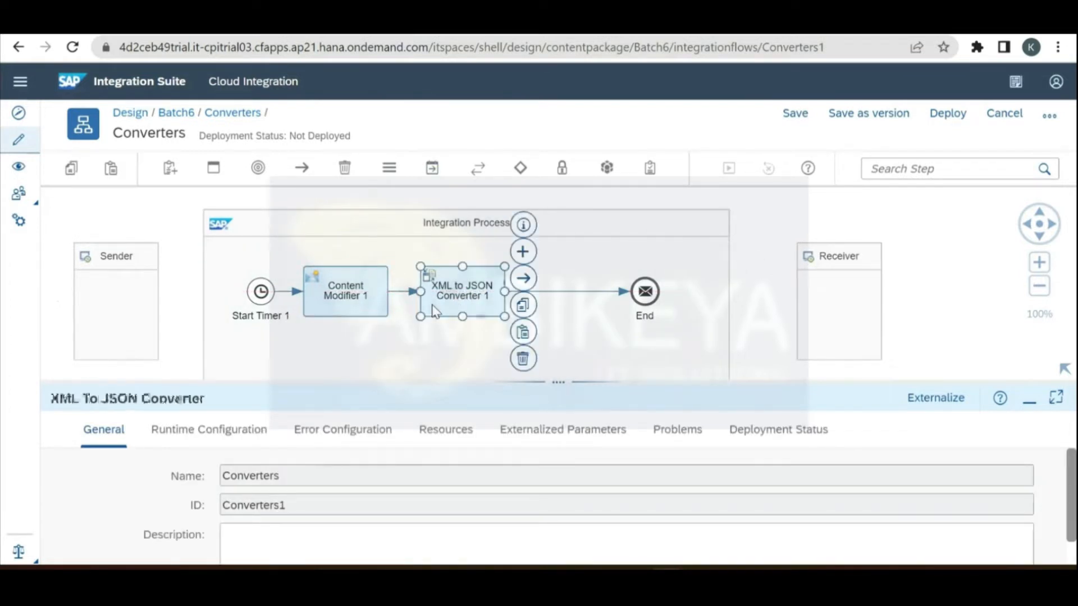
left_click_drag(479, 382, 485, 287)
left_click(199, 346)
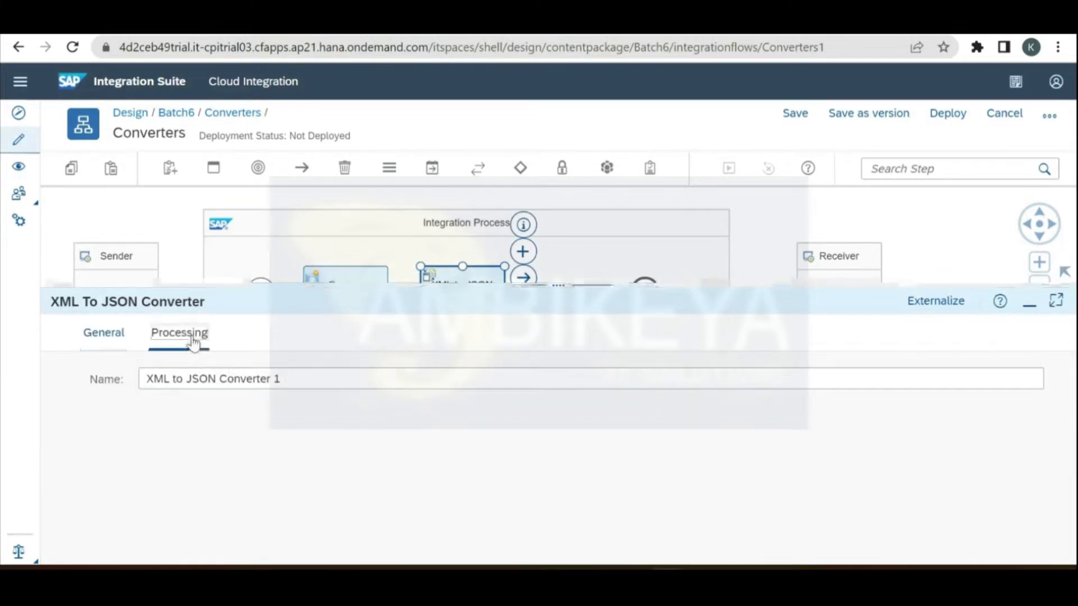
left_click_drag(368, 285, 387, 179)
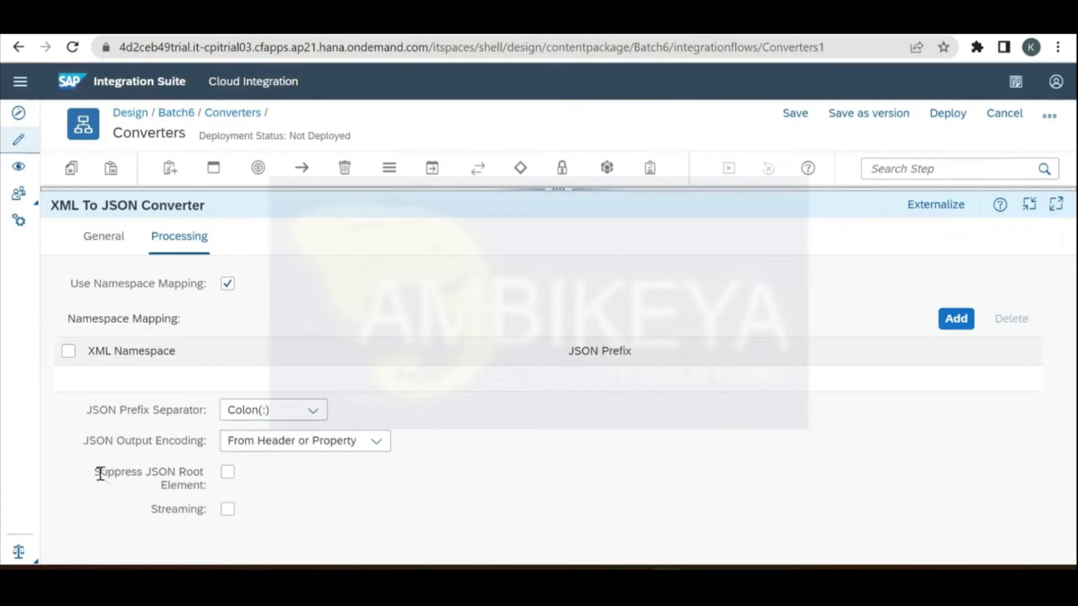
left_click_drag(97, 472, 216, 487)
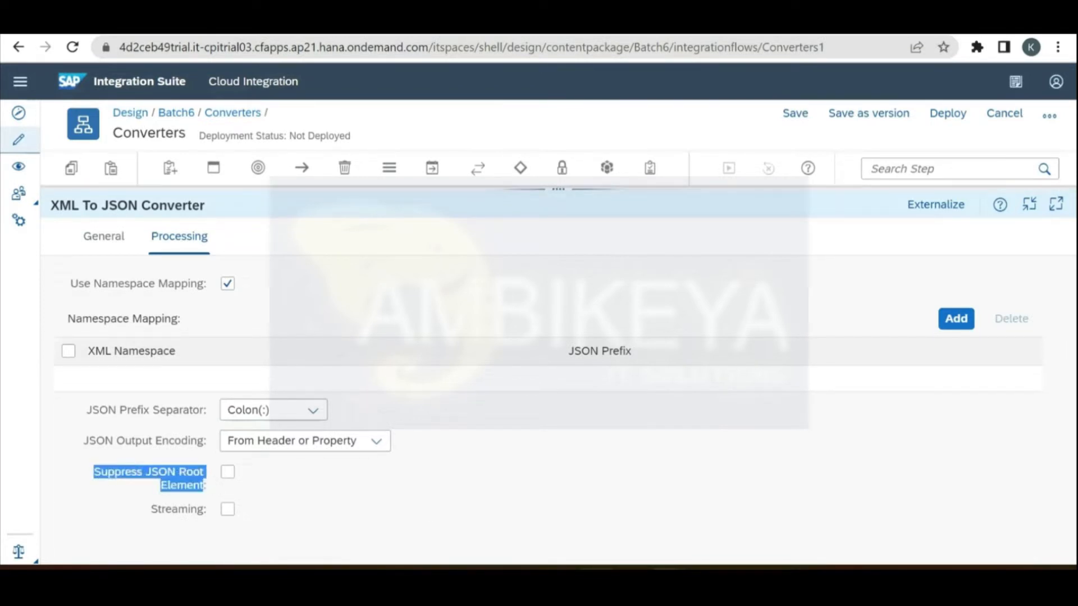
key("alt+Tab")
Step: Check the Records root element on line 18 of the XML sample, then return to the converter
left_click(202, 264)
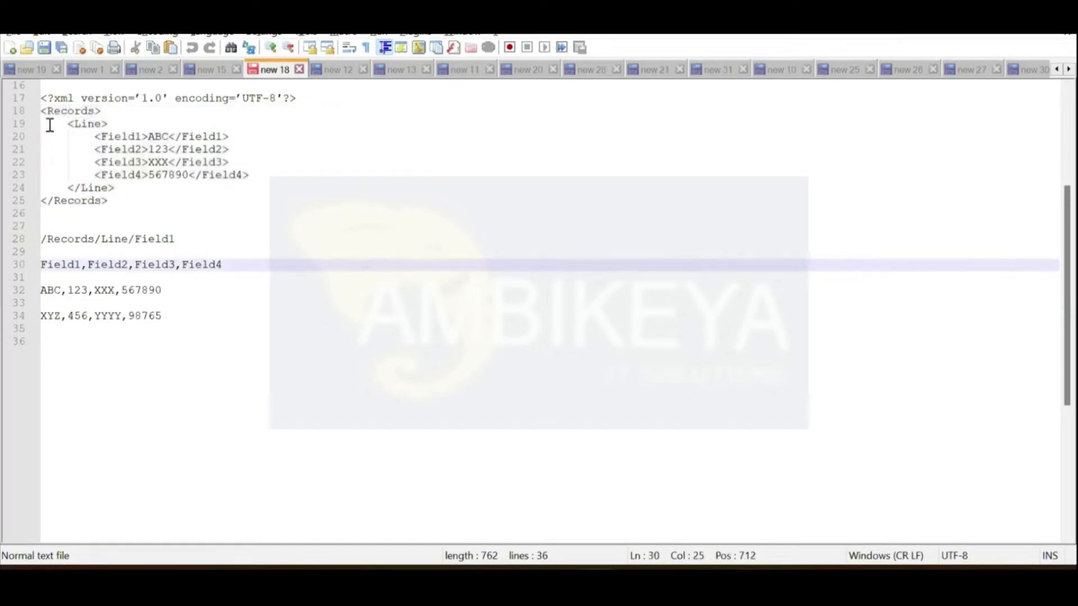
double_click(62, 112)
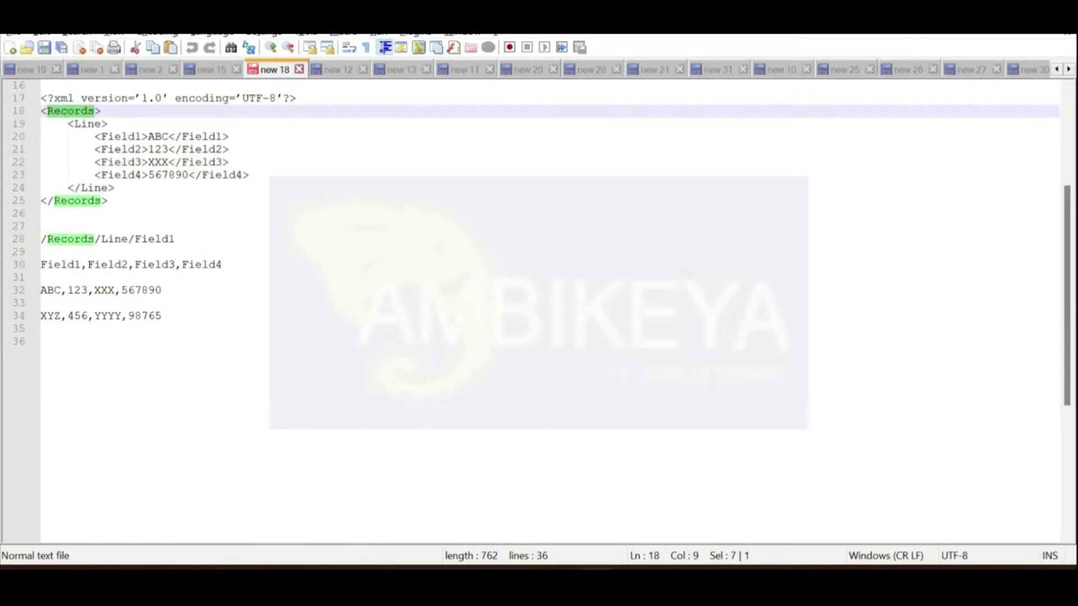
key("alt+Tab")
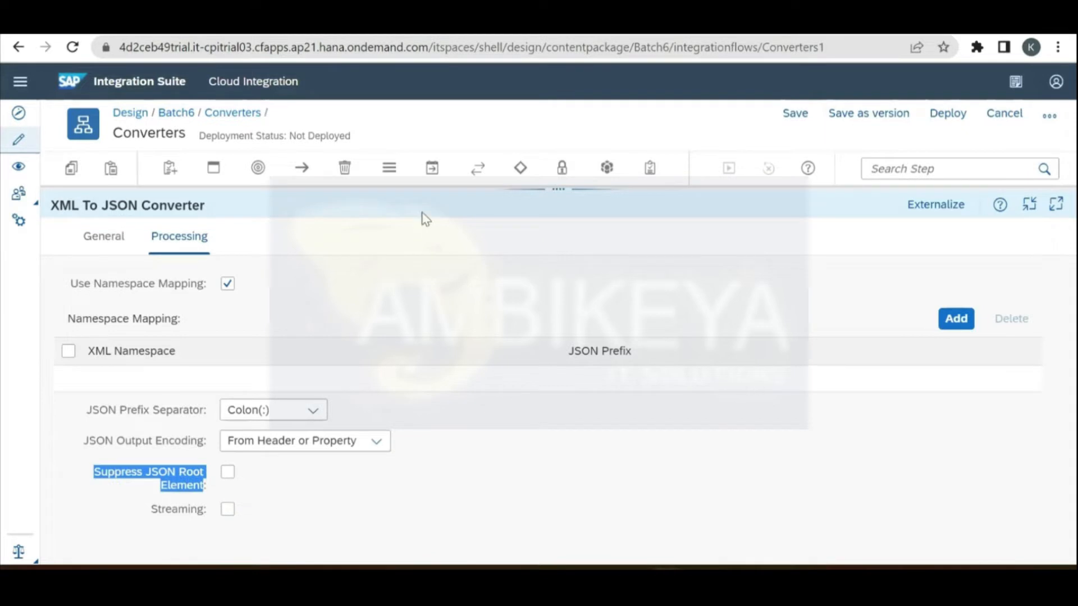
Step: Turn off namespace mapping in XML to JSON Converter 1, then select the End event on the canvas
left_click(227, 287)
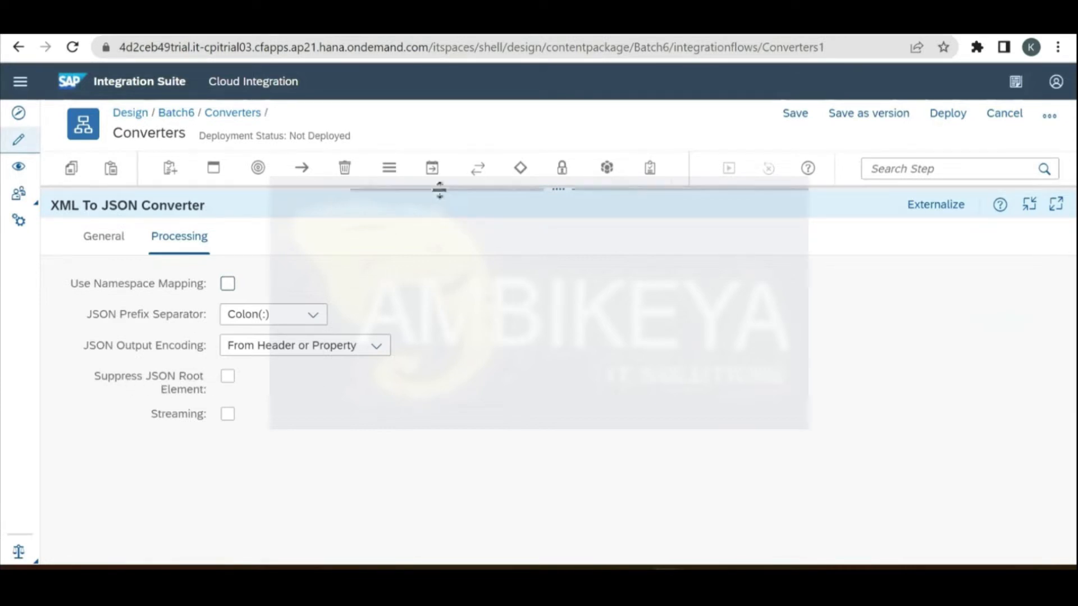
left_click_drag(440, 189, 453, 353)
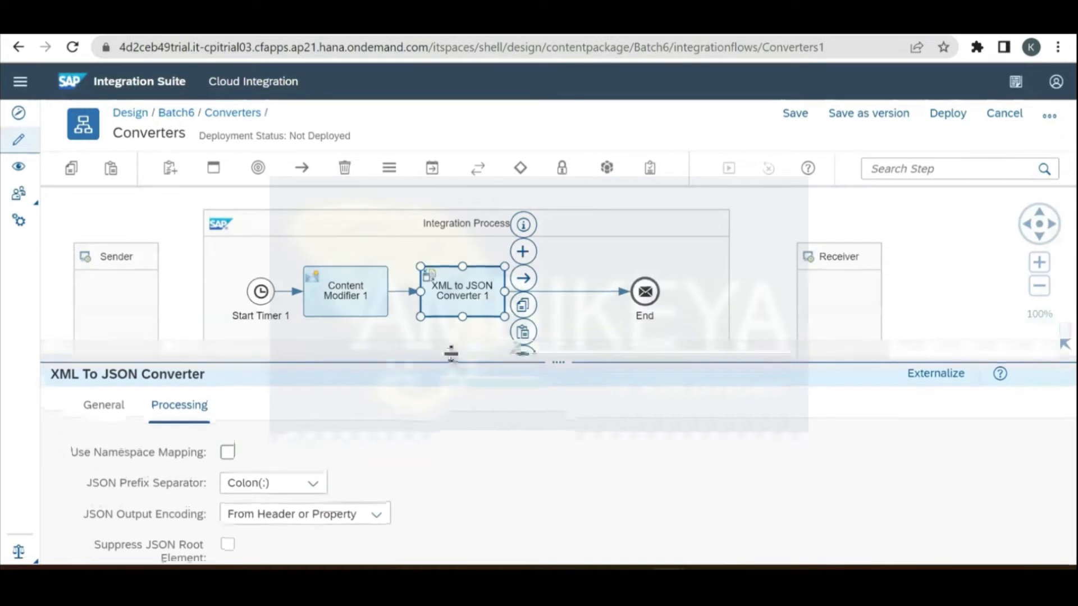
left_click(646, 297)
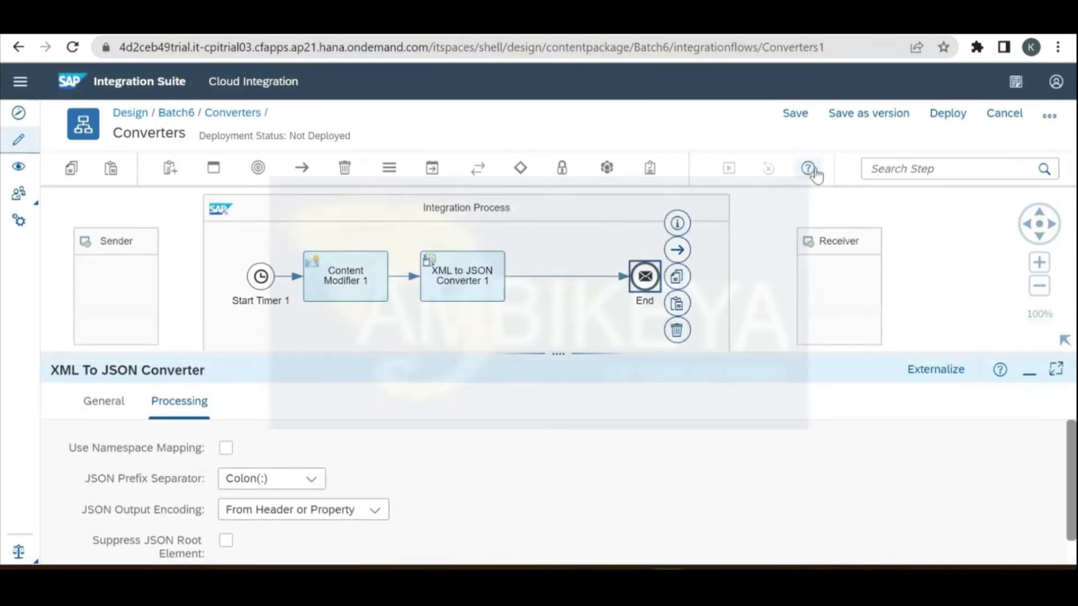
Step: Save the Converters flow as version 1.0.1 and deploy it
left_click(876, 124)
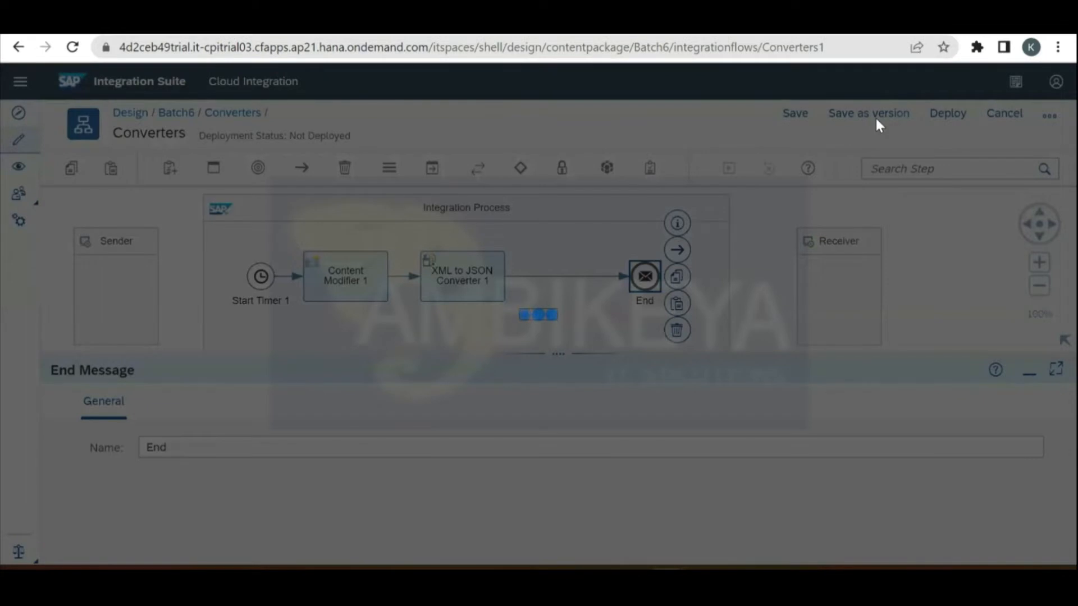
left_click(678, 415)
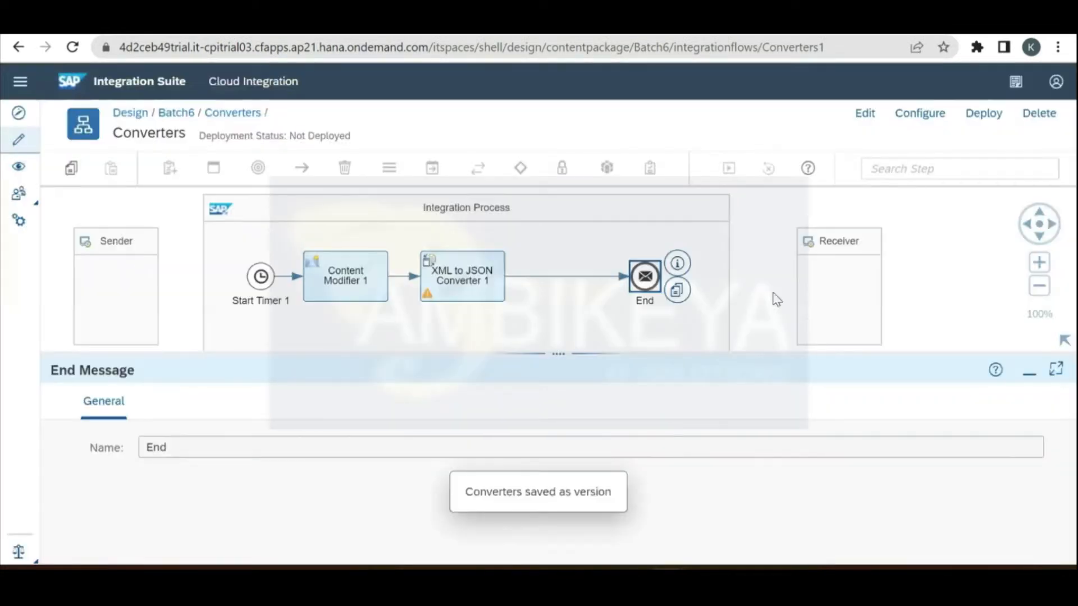
left_click(989, 117)
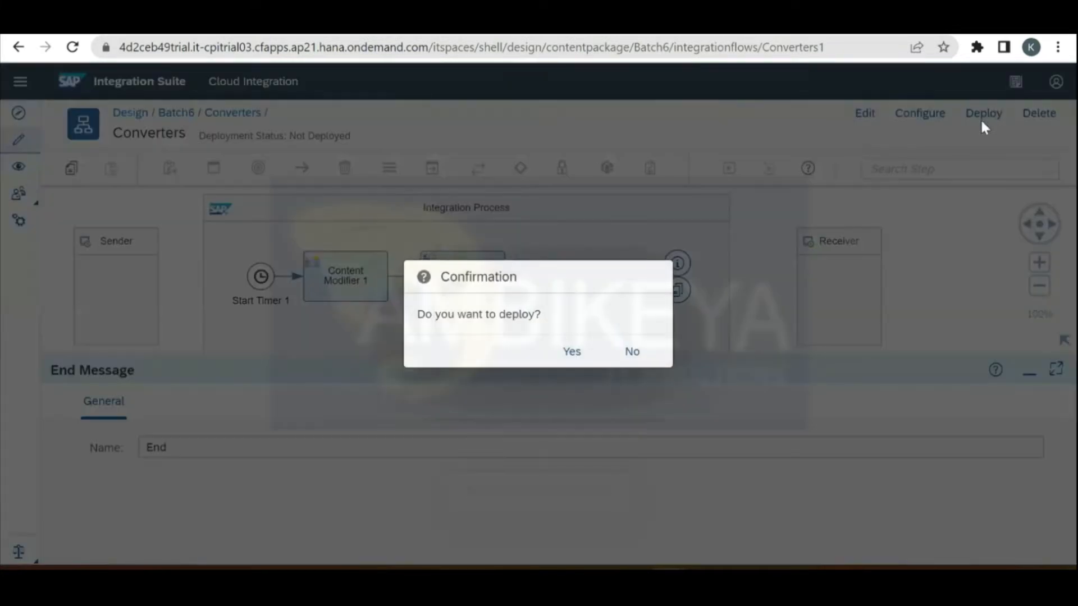
left_click(562, 354)
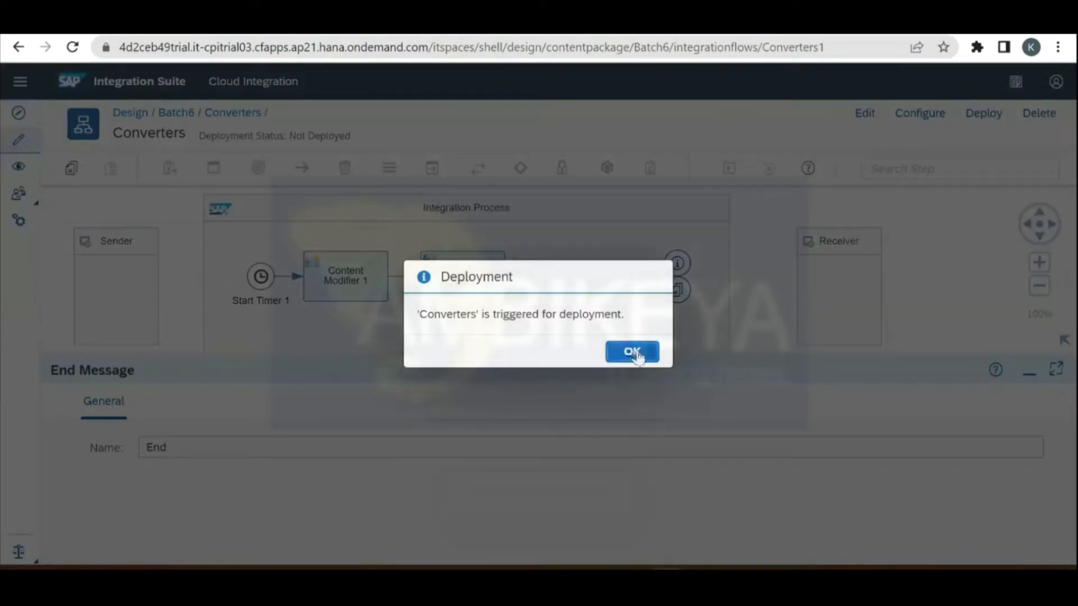
left_click(632, 353)
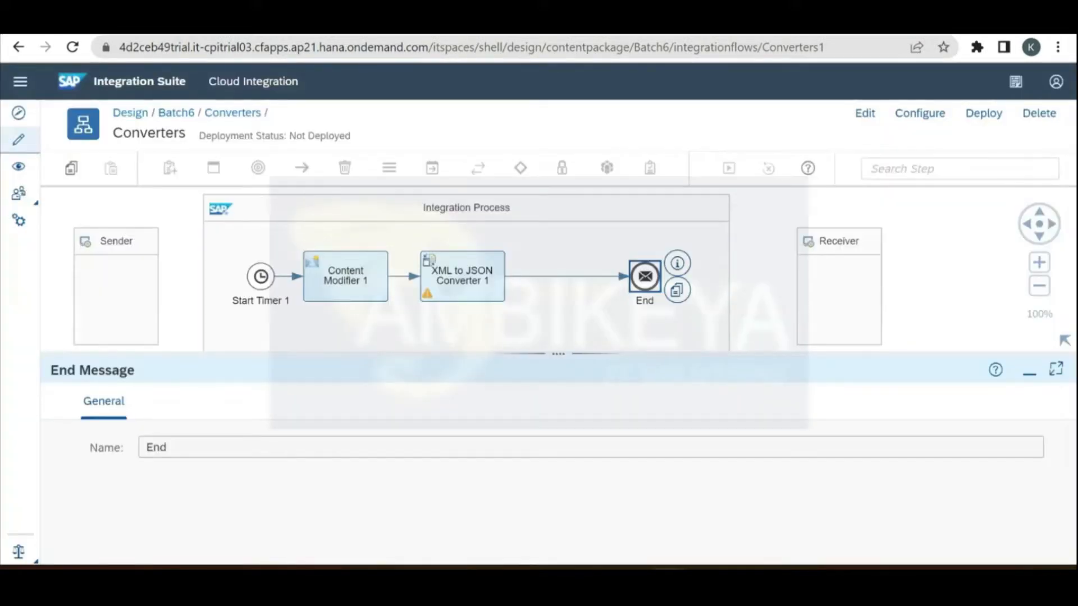
Step: Duplicate the browser tab and open the Monitor overview showing 1 completed message
right_click(298, 11)
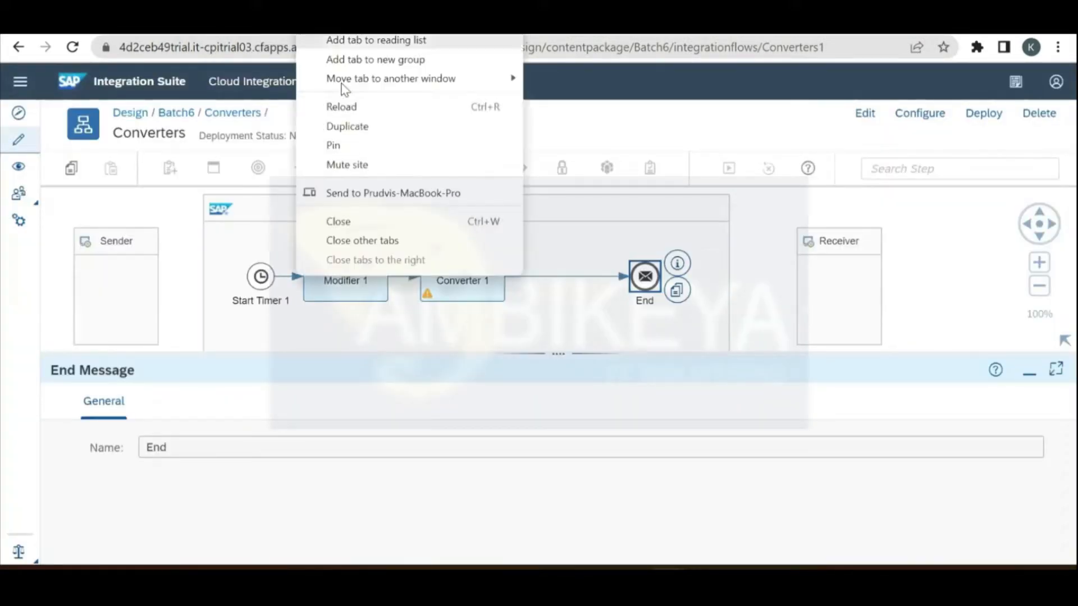
left_click(368, 128)
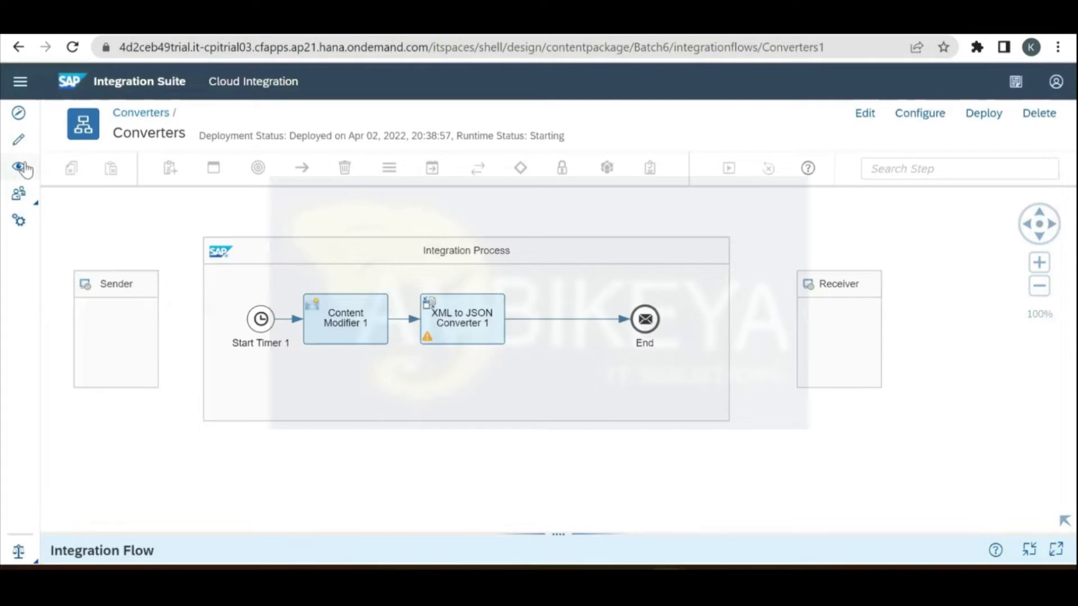
left_click(25, 168)
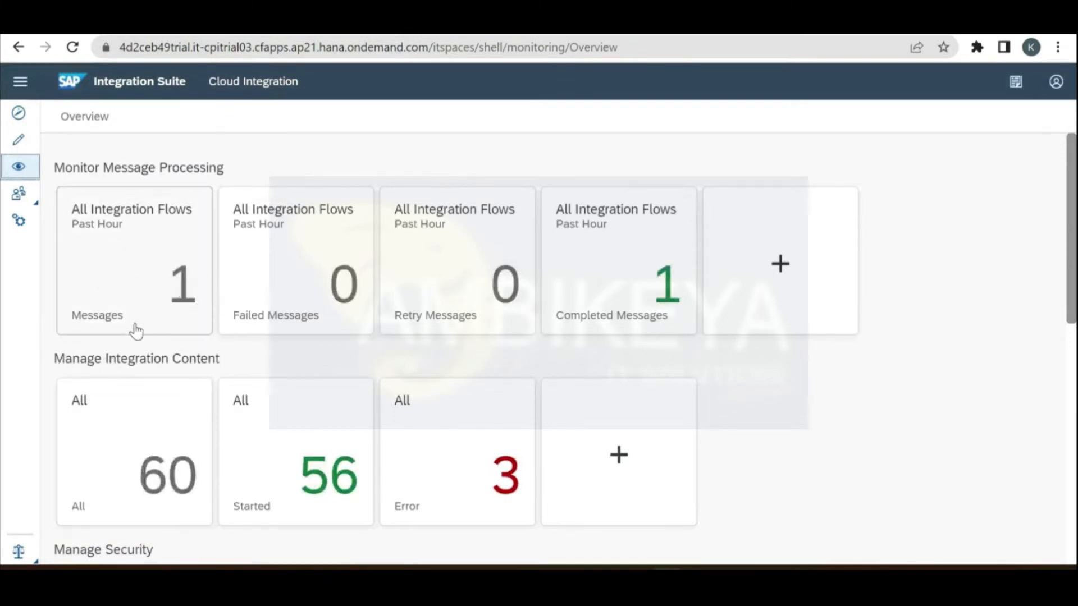
left_click(160, 285)
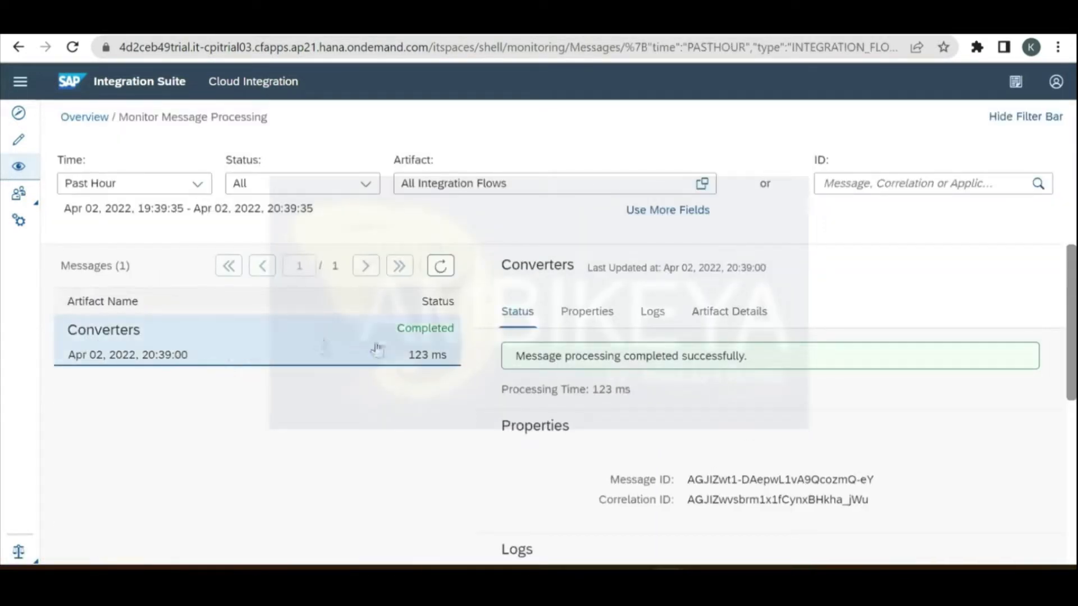
left_click(653, 313)
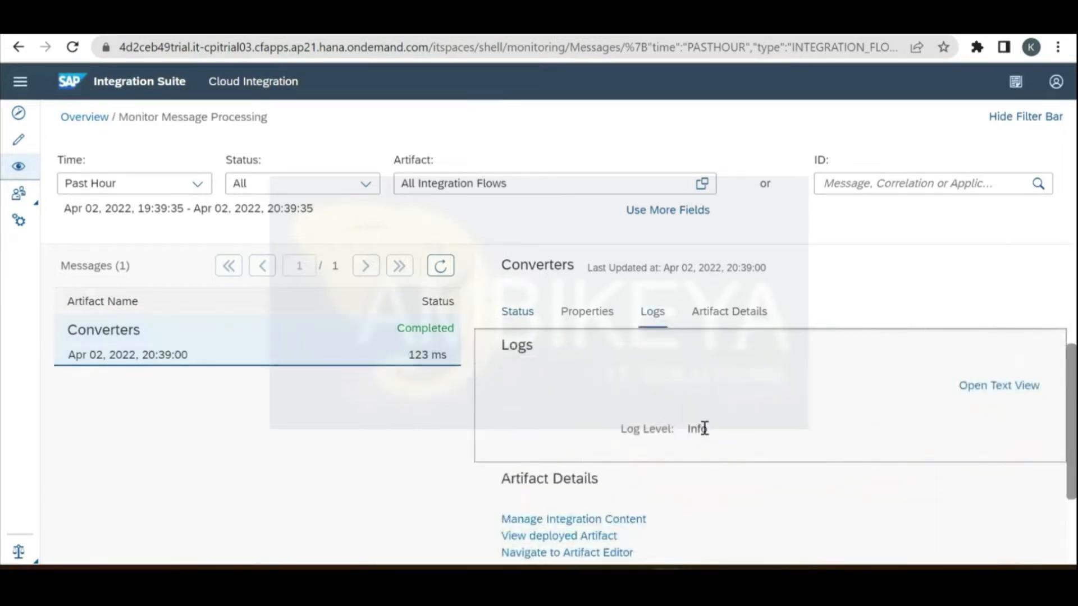
double_click(696, 430)
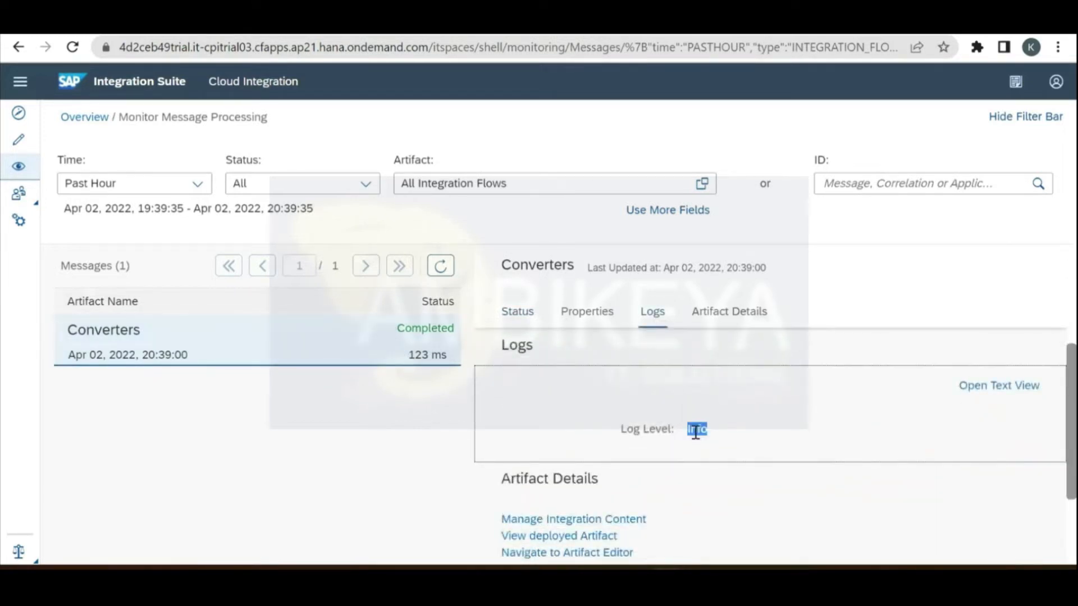
left_click(529, 320)
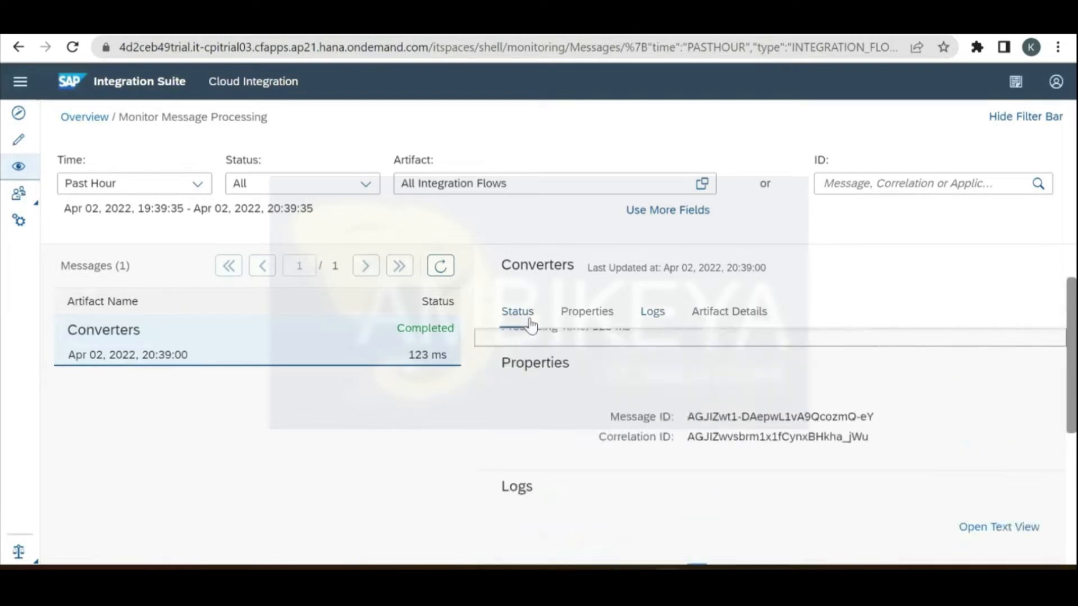
left_click(661, 313)
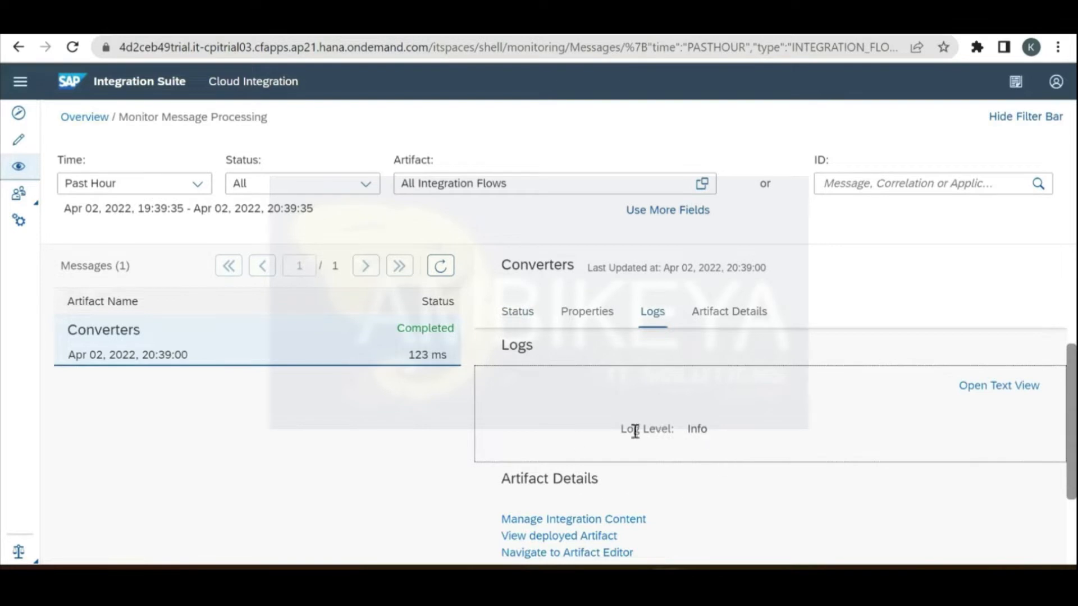
left_click(96, 118)
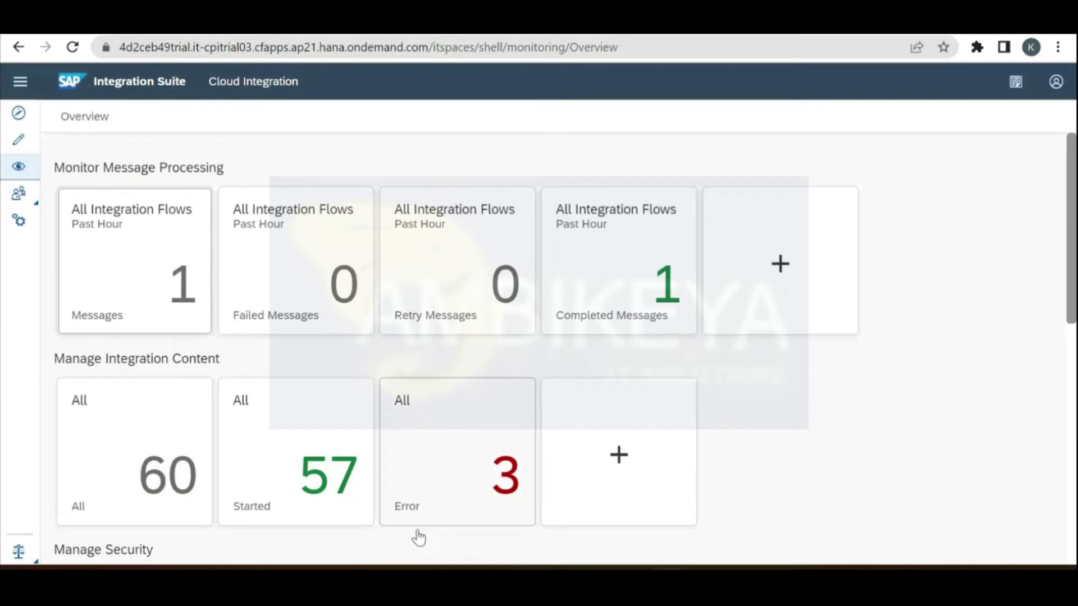
Step: Change the Converters flow's log level to Trace from All content
left_click(139, 483)
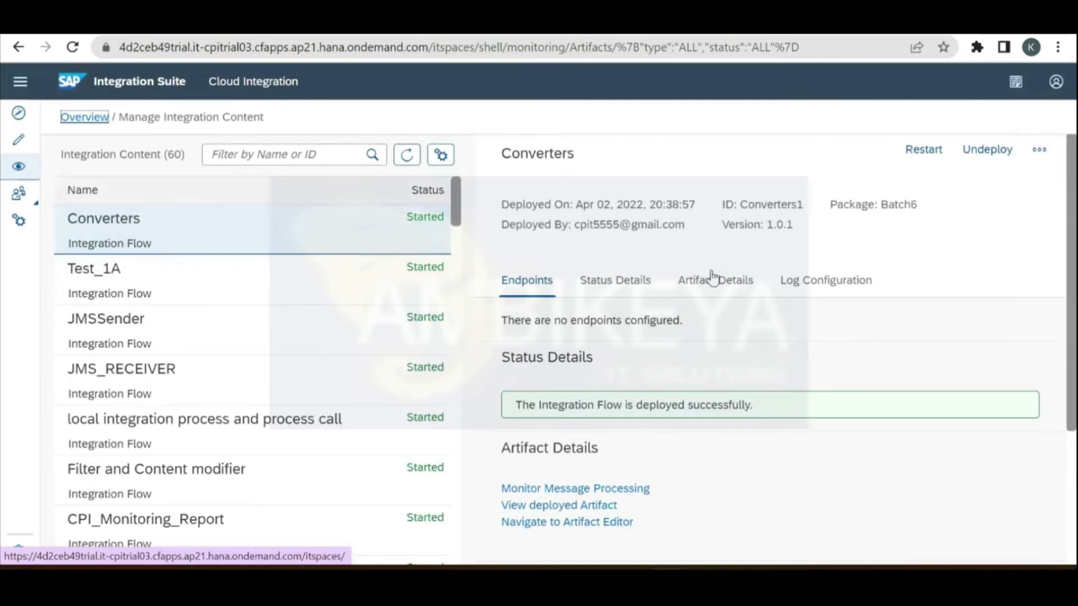
left_click(801, 281)
left_click(630, 281)
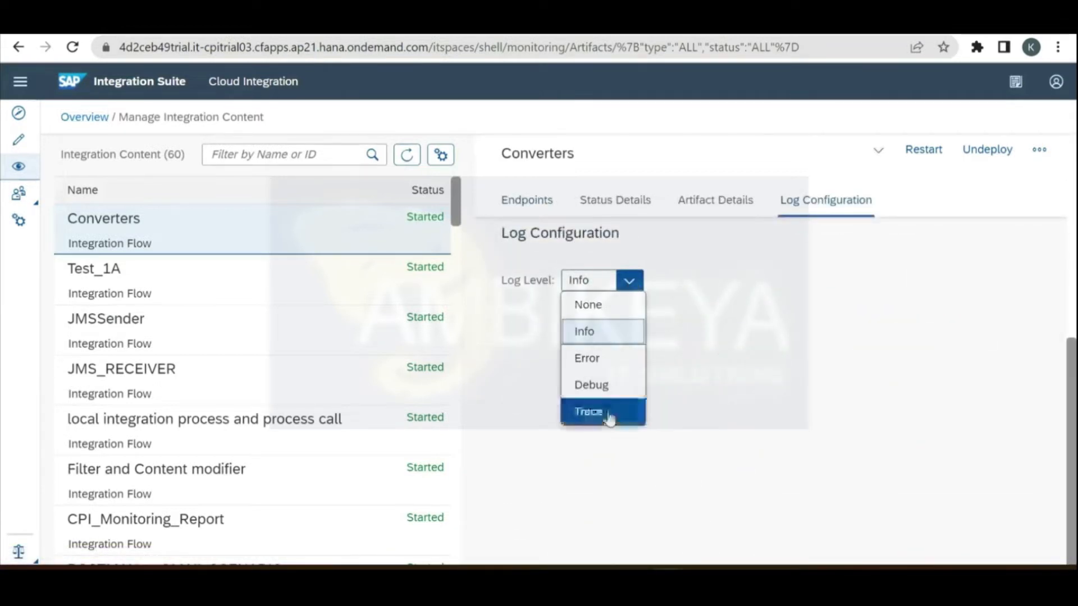
left_click(609, 418)
left_click(625, 366)
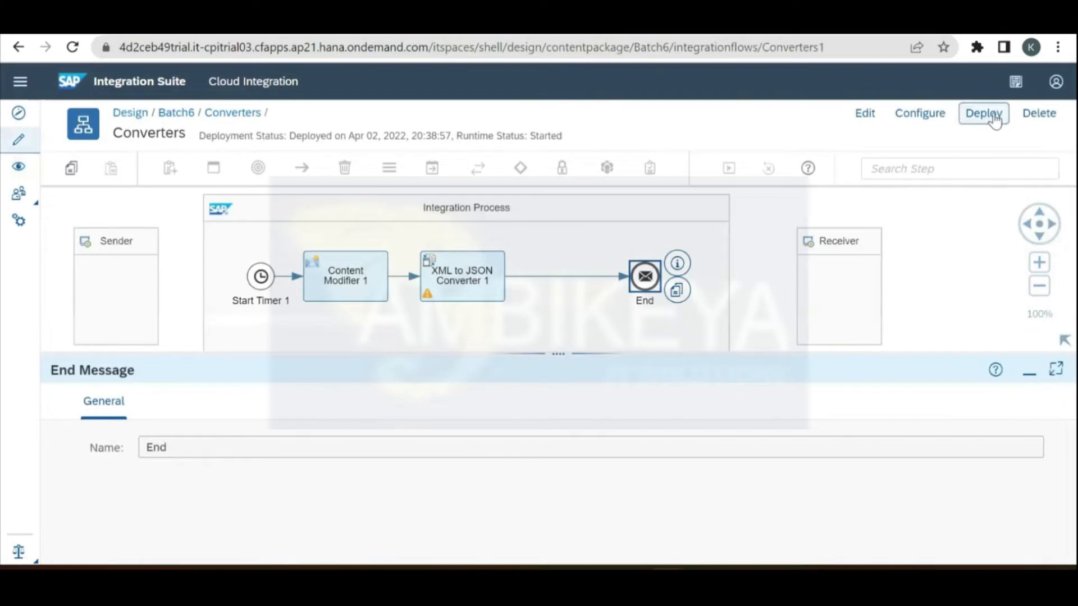
Step: Redeploy Converters and list the past hour's messages from the monitoring overview
left_click(995, 119)
left_click(582, 351)
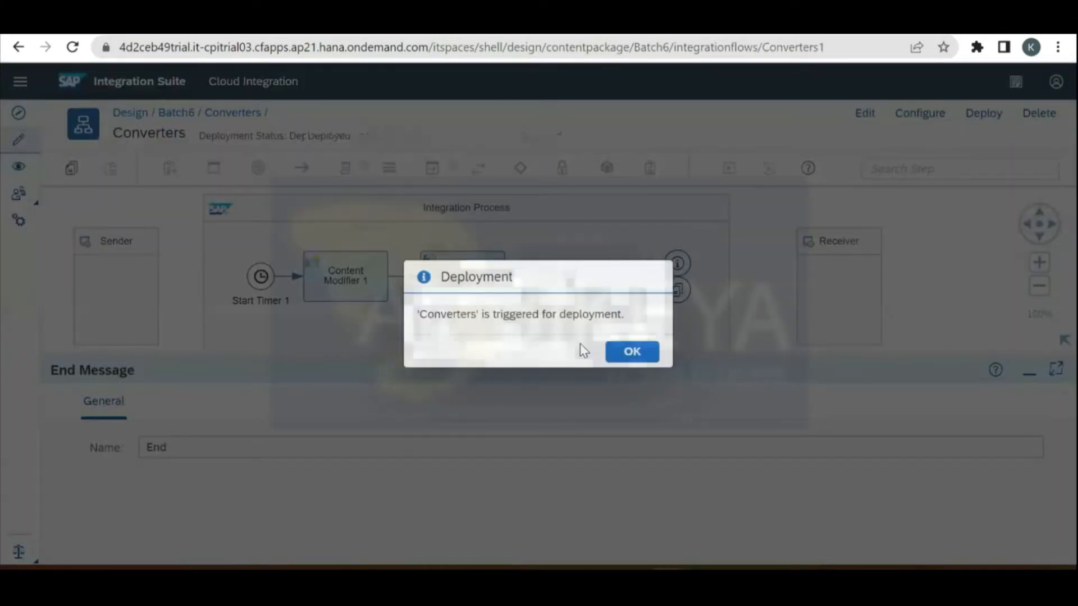
left_click(631, 352)
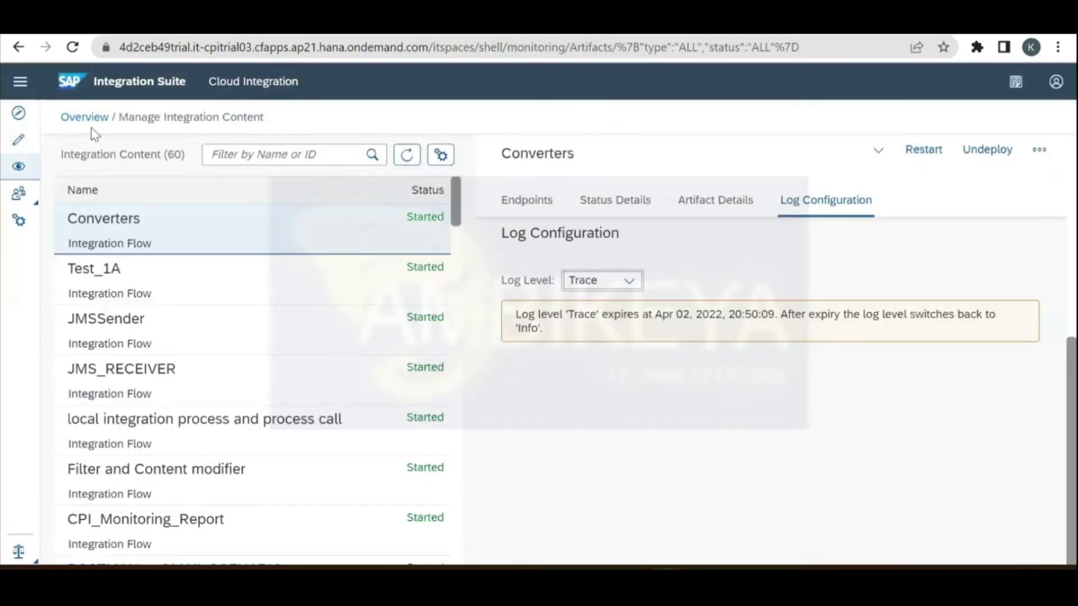
left_click(78, 116)
left_click(162, 289)
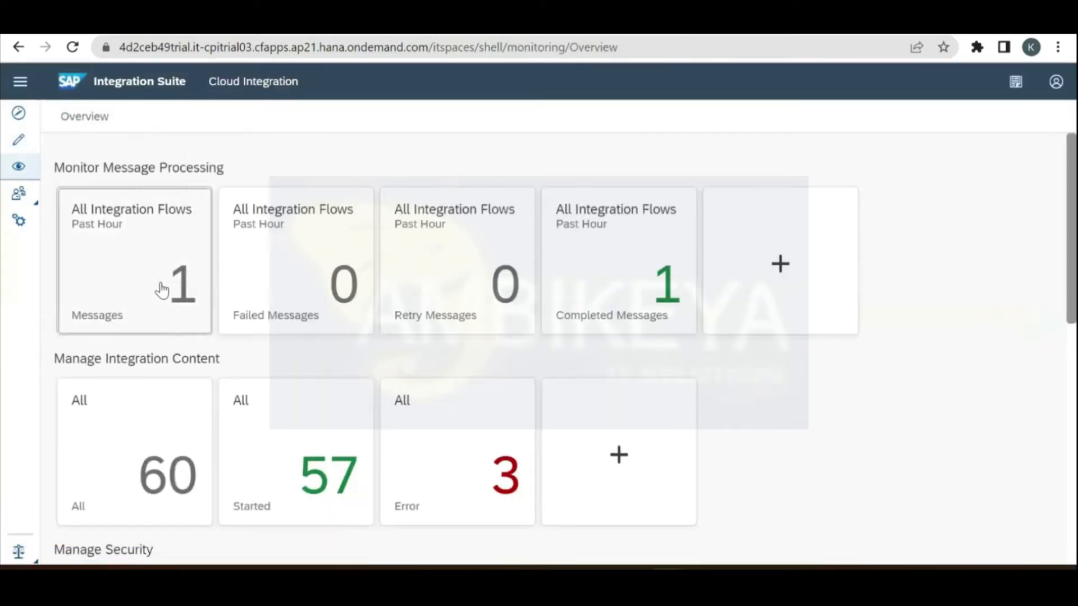
Step: Show the newest Converters run's payload at End, then start a 'json bea' search in a new tab
left_click(219, 337)
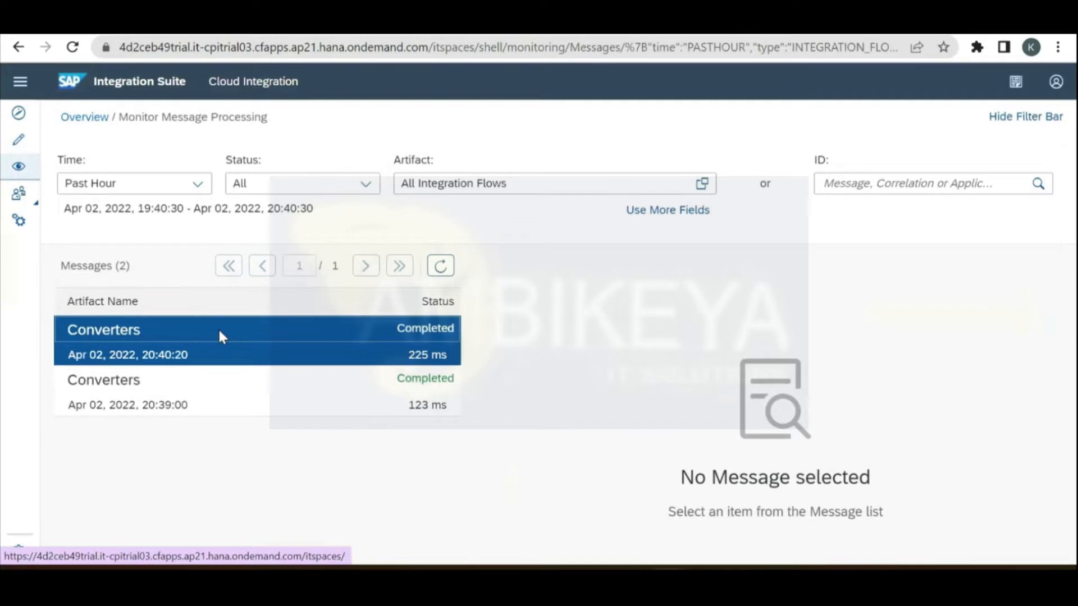
left_click(703, 473)
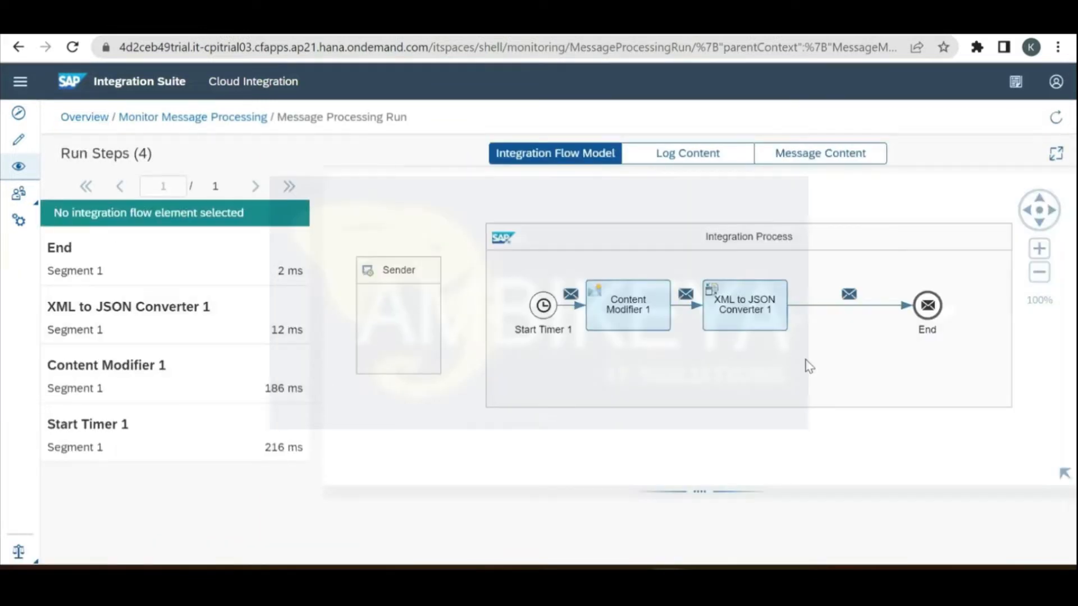
left_click(929, 305)
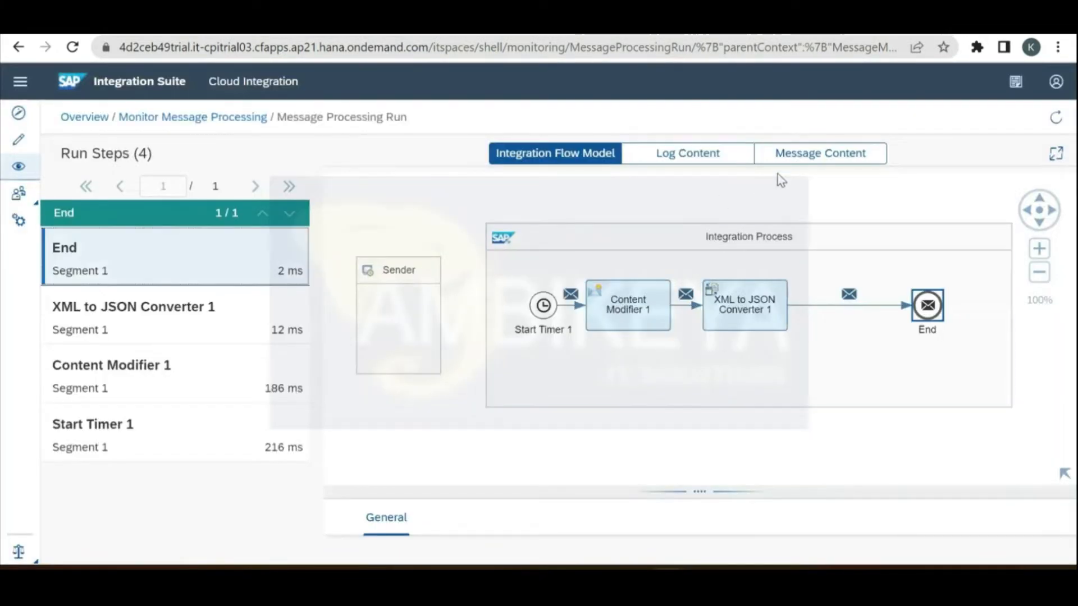
left_click(804, 160)
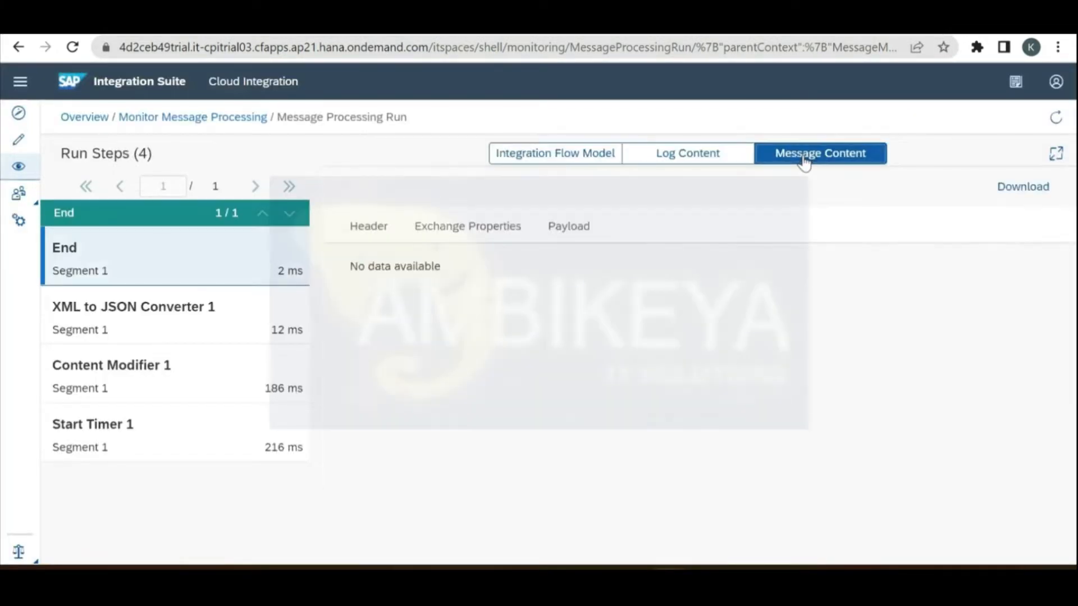
left_click(569, 240)
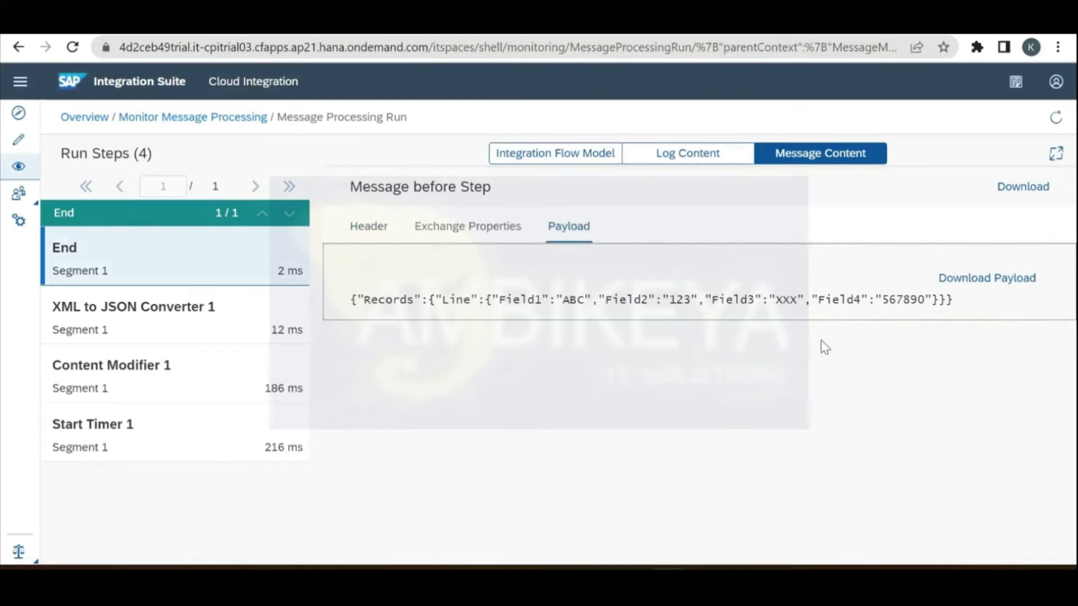
left_click(634, 34)
type("jso")
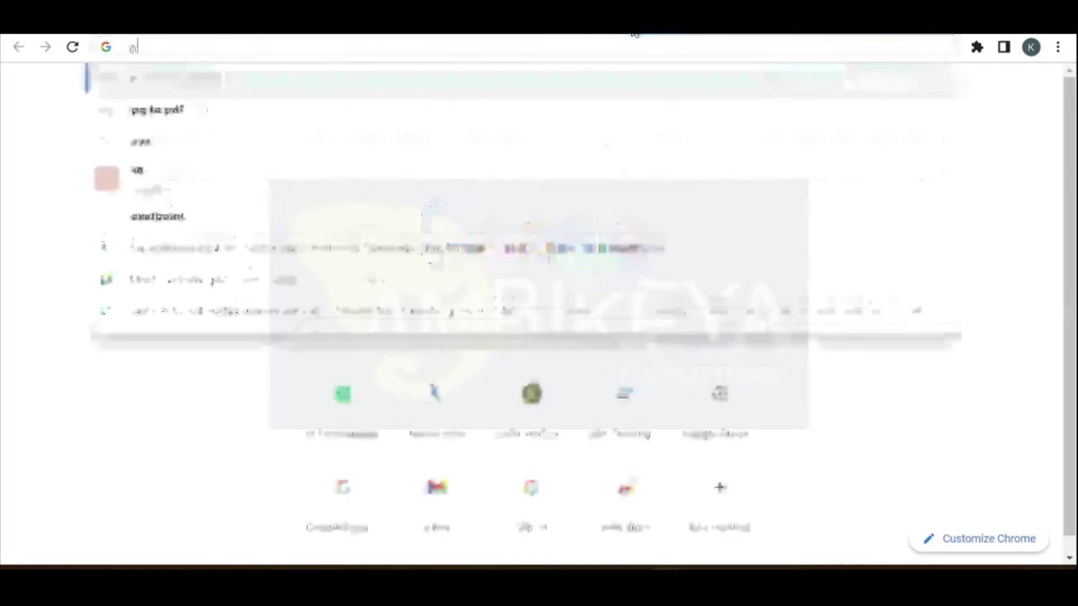
type("n bea")
Step: Open the Code Beautify JSON Viewer from the 'json beautifier' search and copy the payload JSON
key("Return")
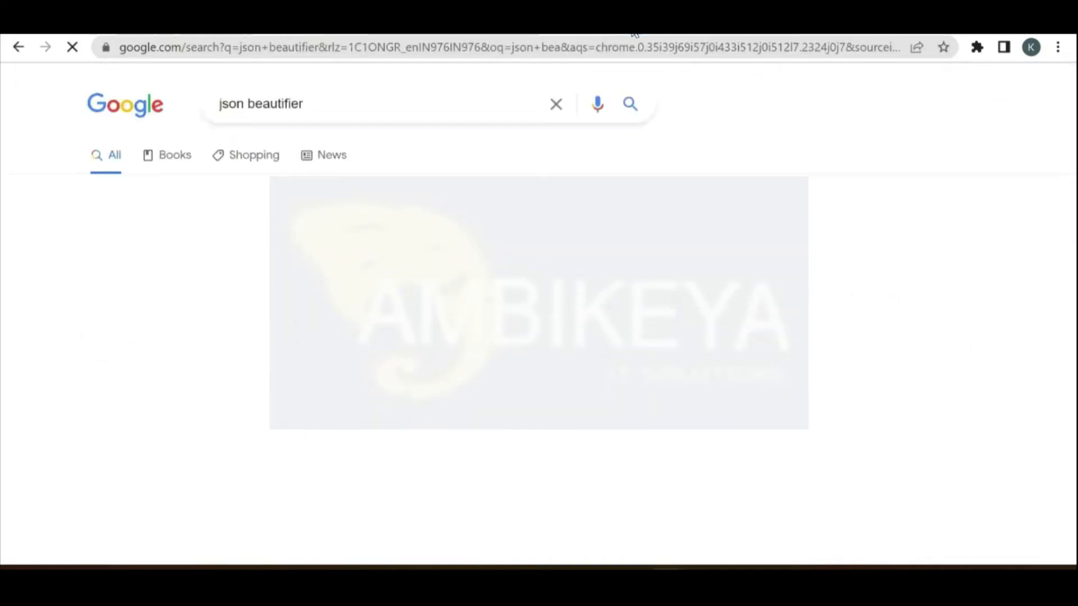
left_click(329, 247)
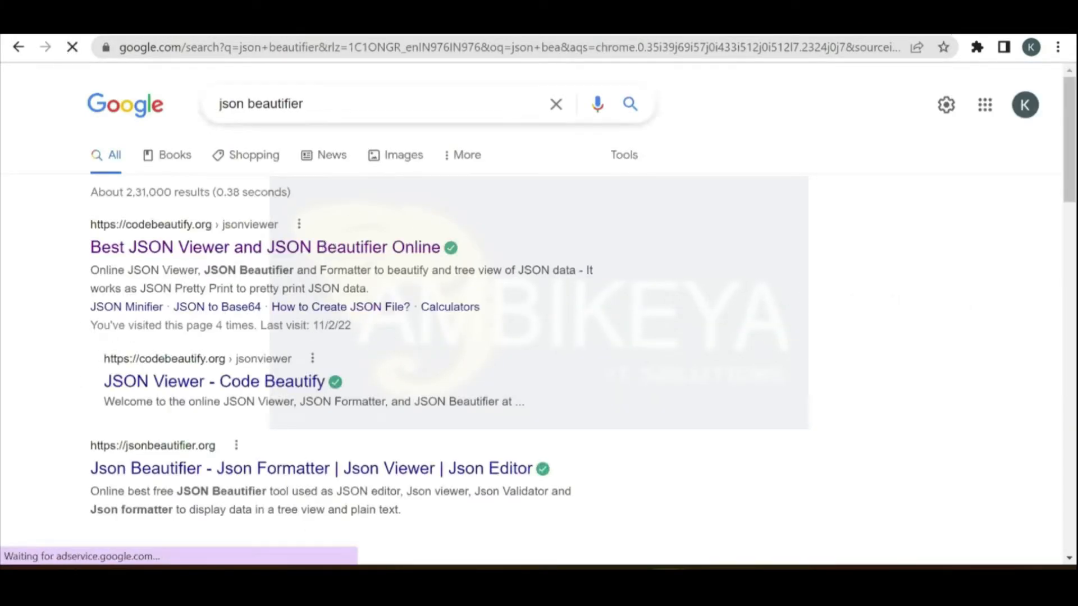
left_click(539, 35)
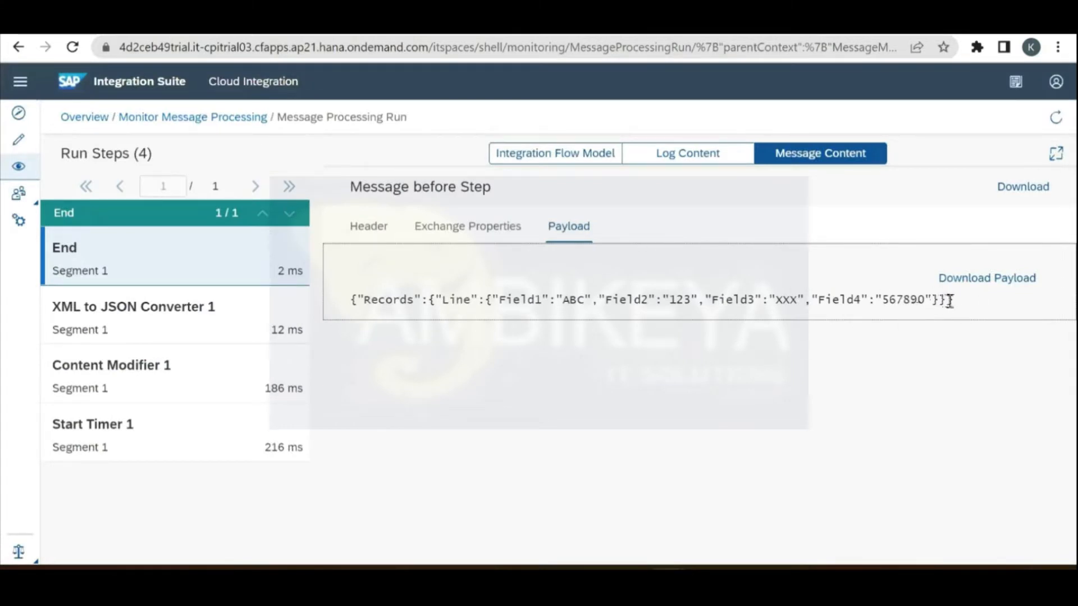
left_click_drag(953, 301, 352, 296)
key("ctrl+c")
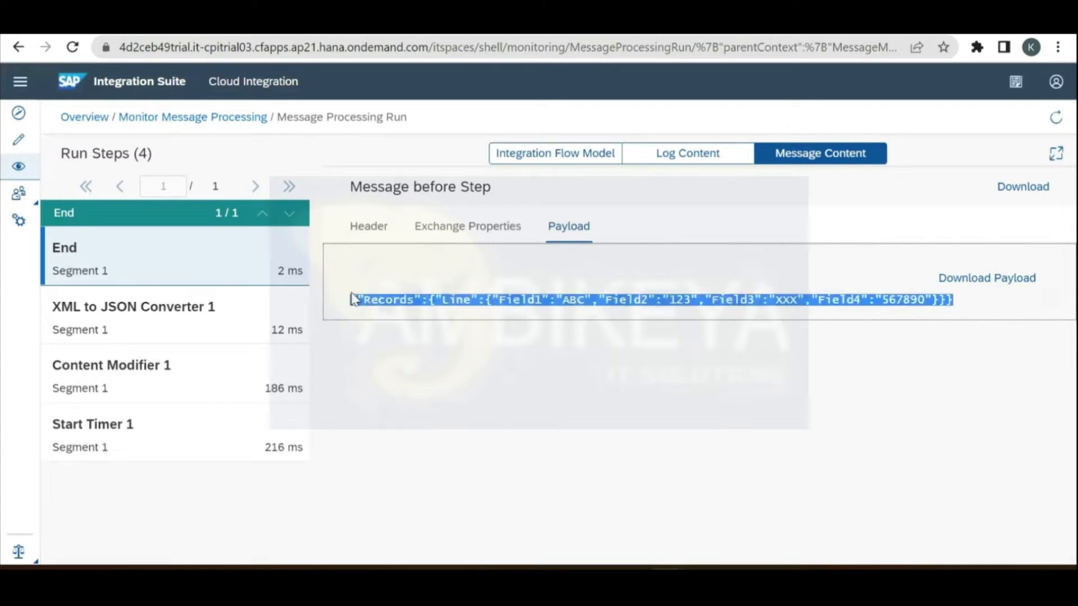
left_click(583, 263)
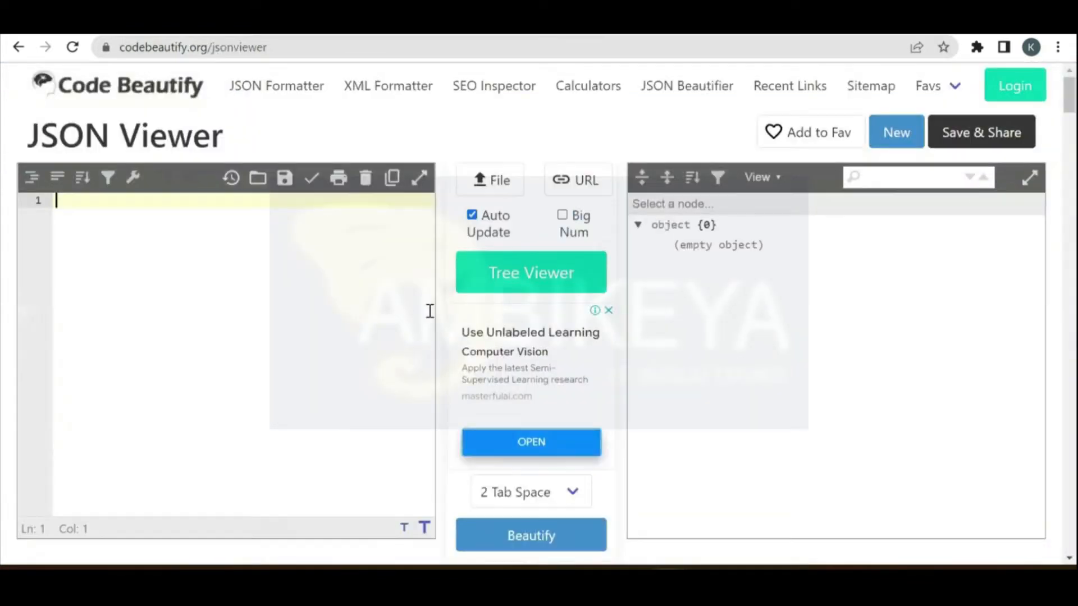
Step: Paste the payload into Code Beautify and beautify it into nested Records, Line, Field1–Field4 JSON
key("ctrl+v")
left_click(560, 540)
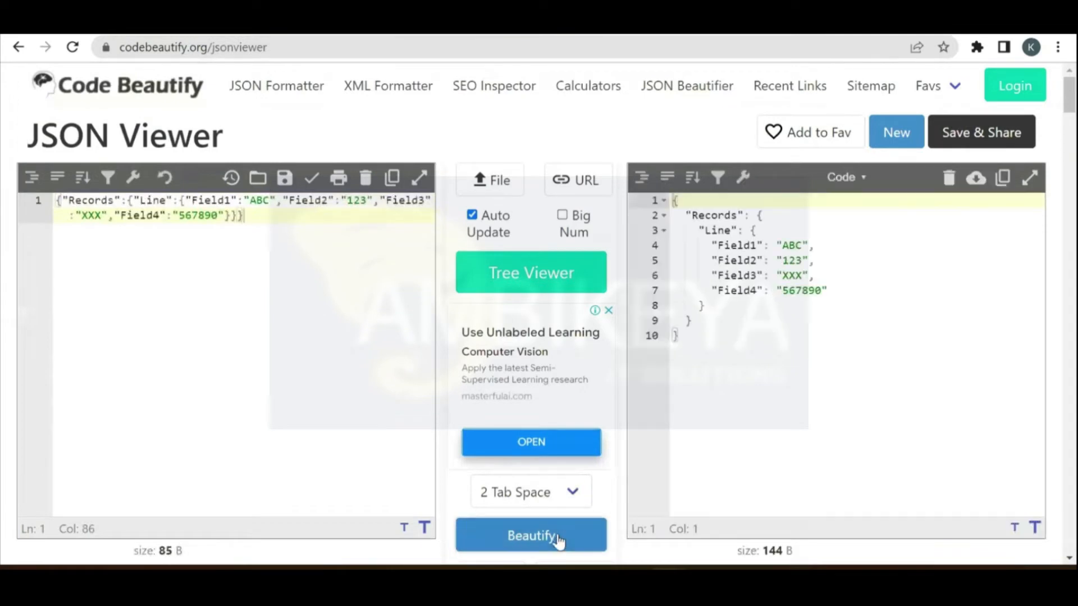
left_click(746, 352)
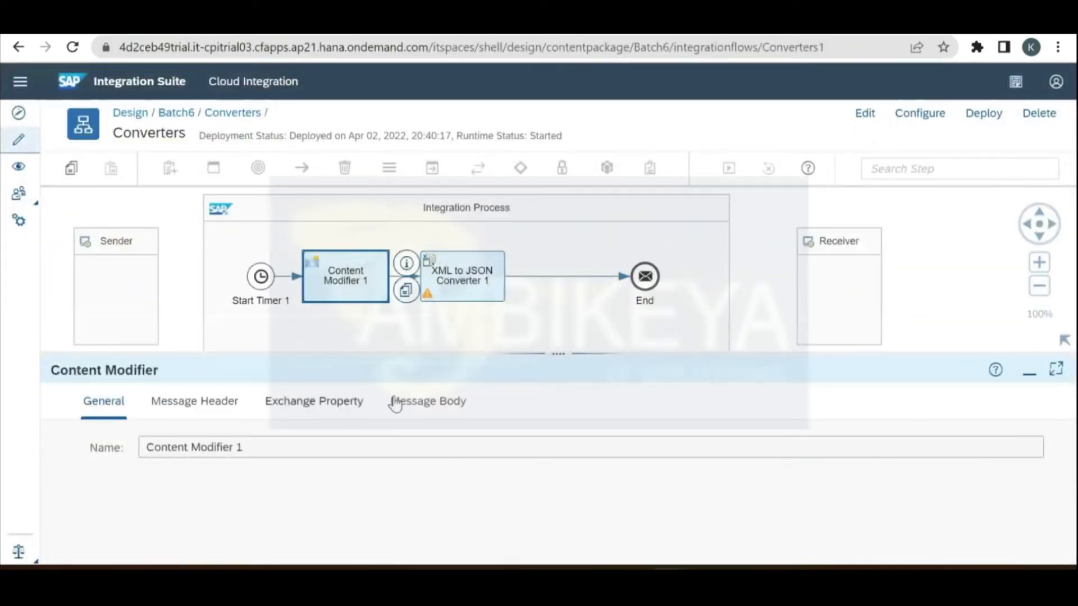
Step: Inspect the Content Modifier's message body, picking out the Records element
left_click(425, 401)
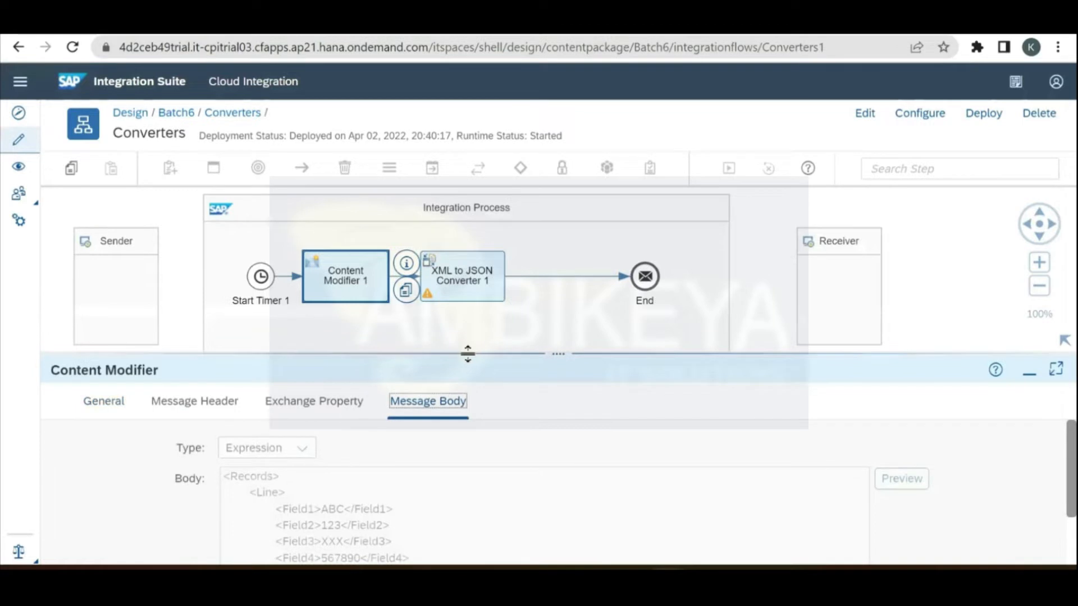
left_click_drag(471, 354, 483, 180)
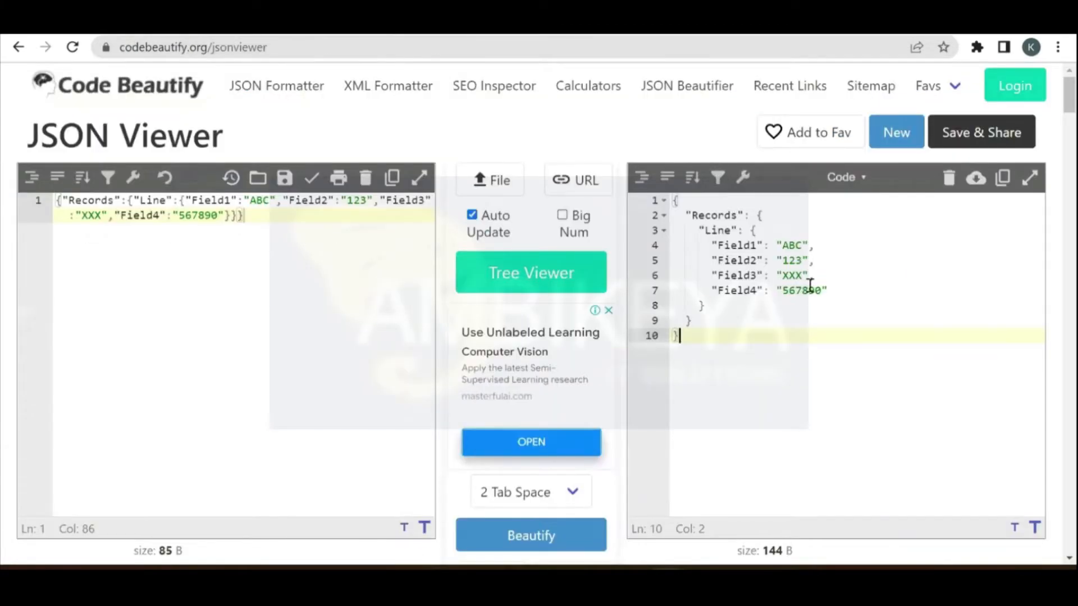
double_click(714, 214)
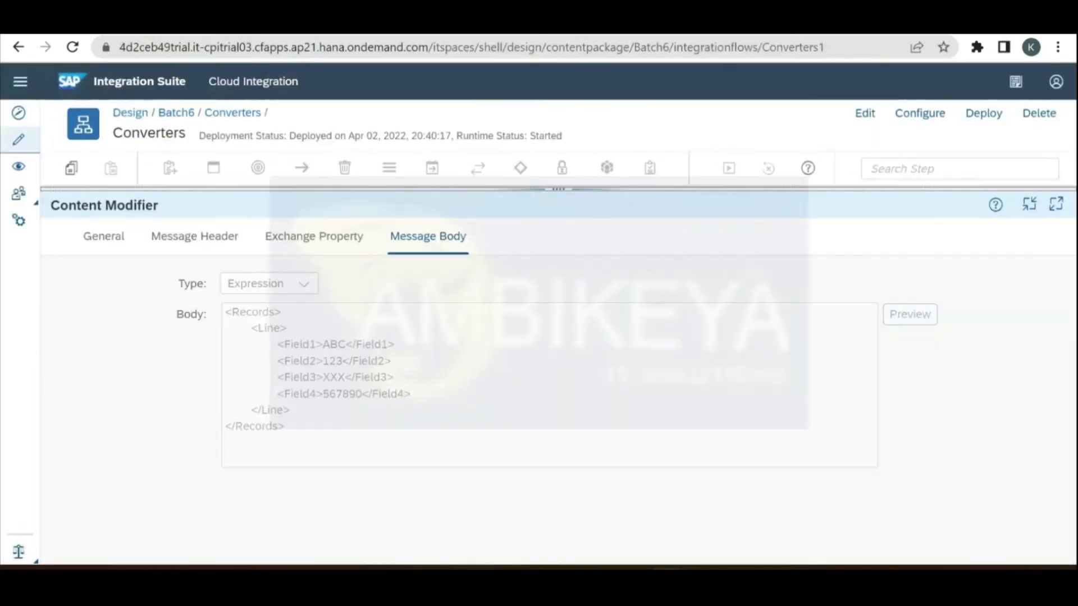
left_click_drag(464, 183, 481, 320)
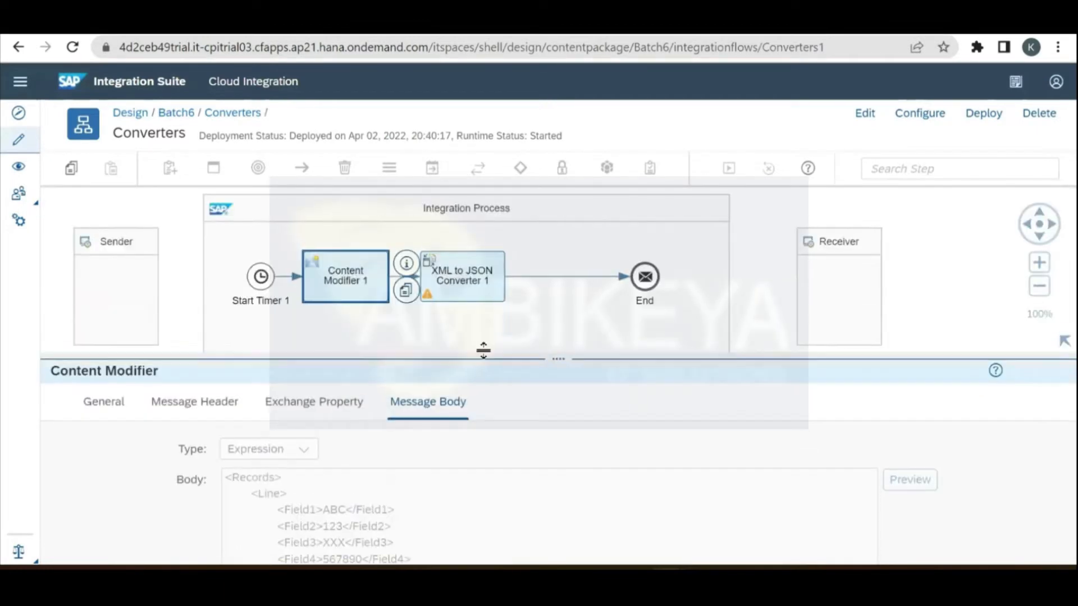
Step: In edit mode, check Suppress JSON Root Element on XML to JSON Converter 1's Processing tab
left_click(864, 113)
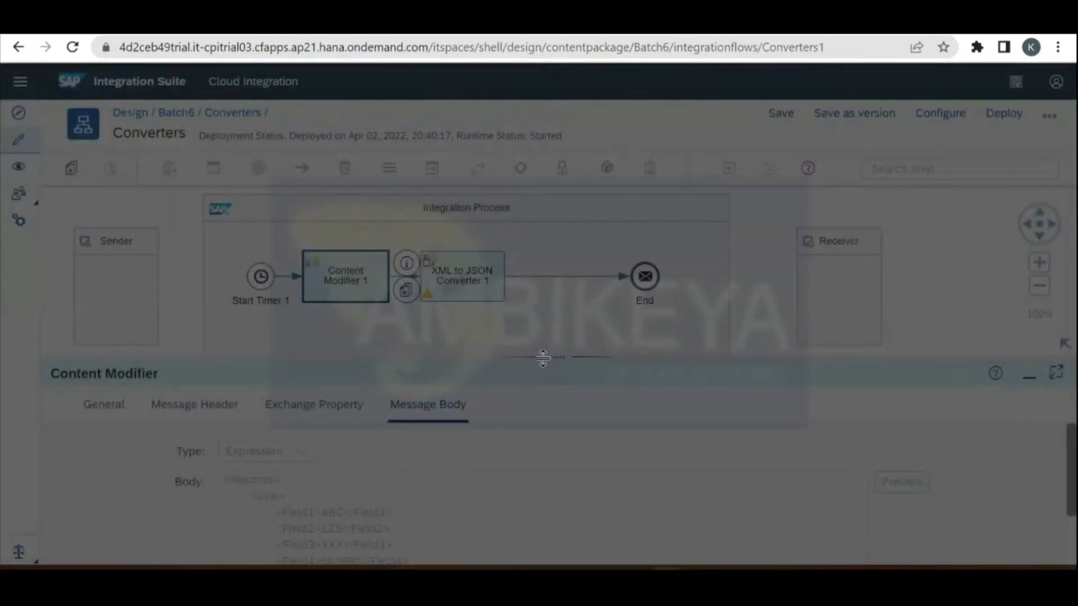
left_click_drag(550, 357, 553, 287)
left_click(469, 275)
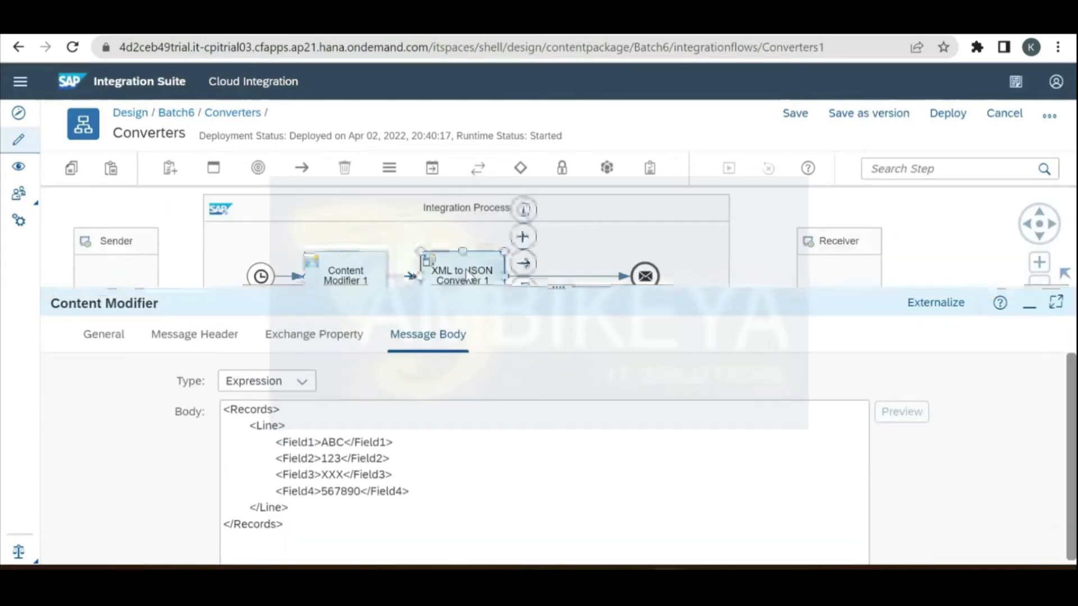
left_click(190, 336)
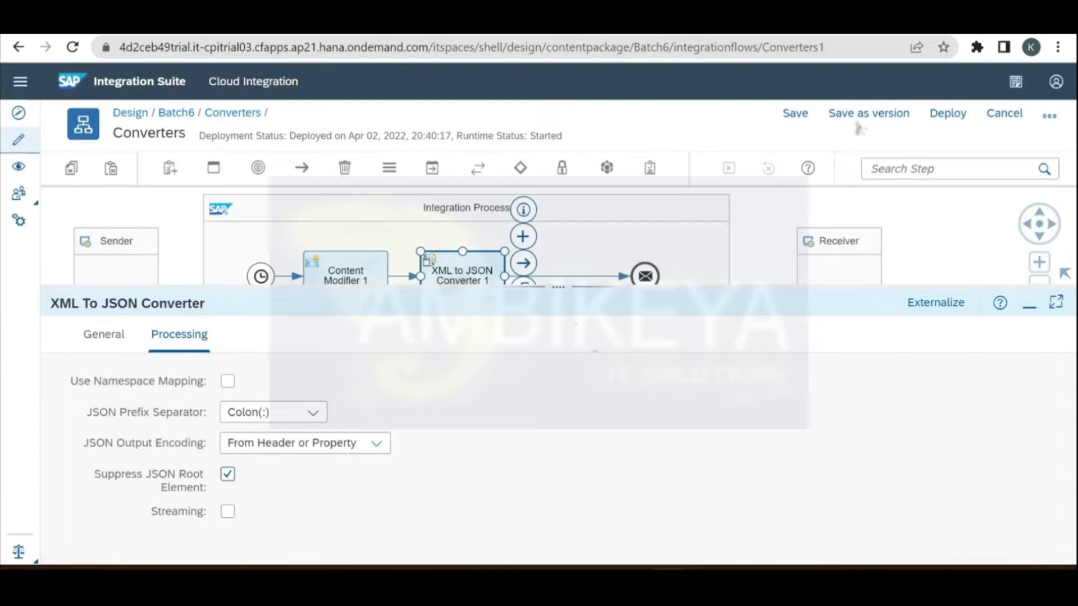
Step: Save and deploy the Converters changes, then return to the message processing run tab
left_click(938, 124)
left_click(611, 353)
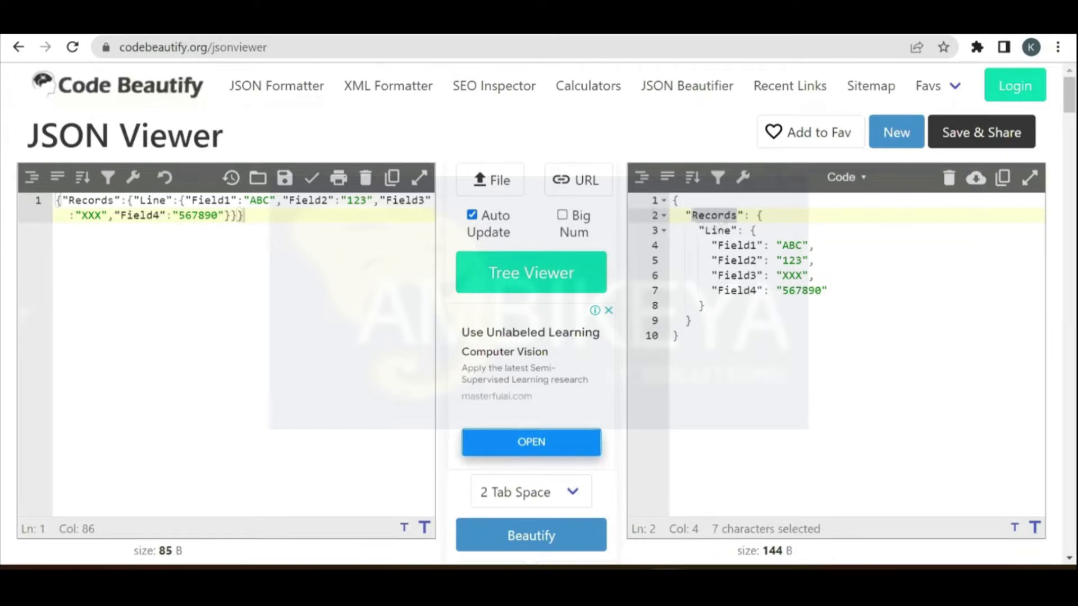
left_click(486, 26)
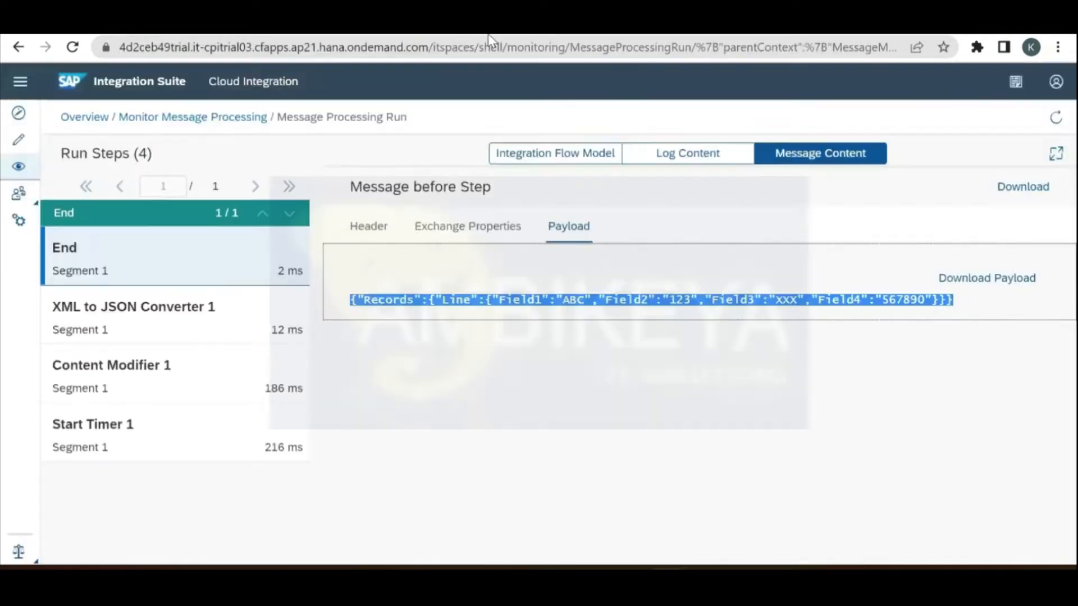
Step: Open the trace of the newest Converters message from the past hour
left_click(81, 116)
left_click(164, 304)
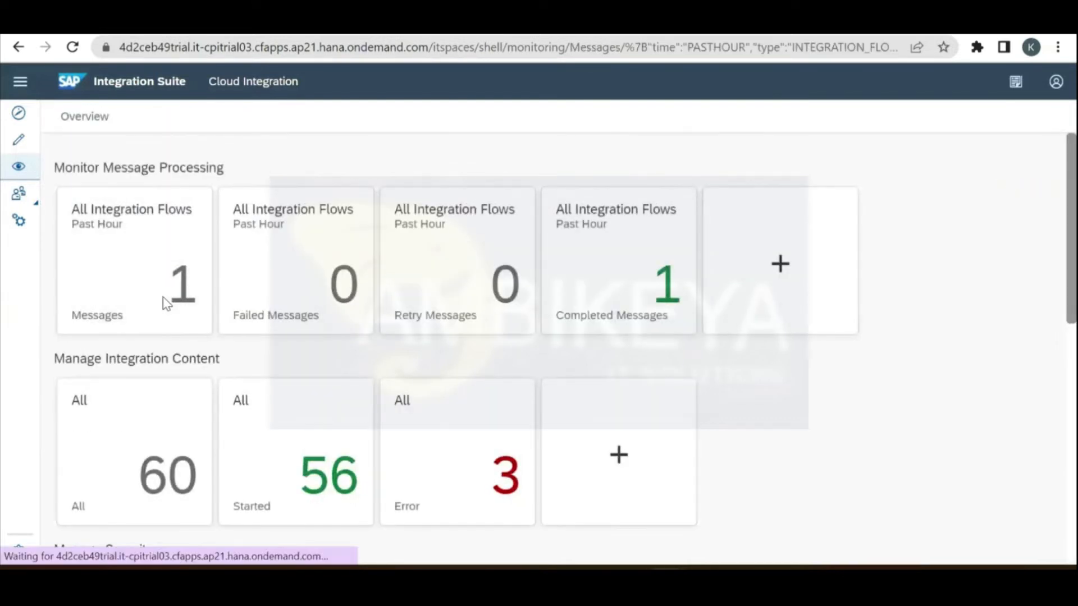
left_click(257, 344)
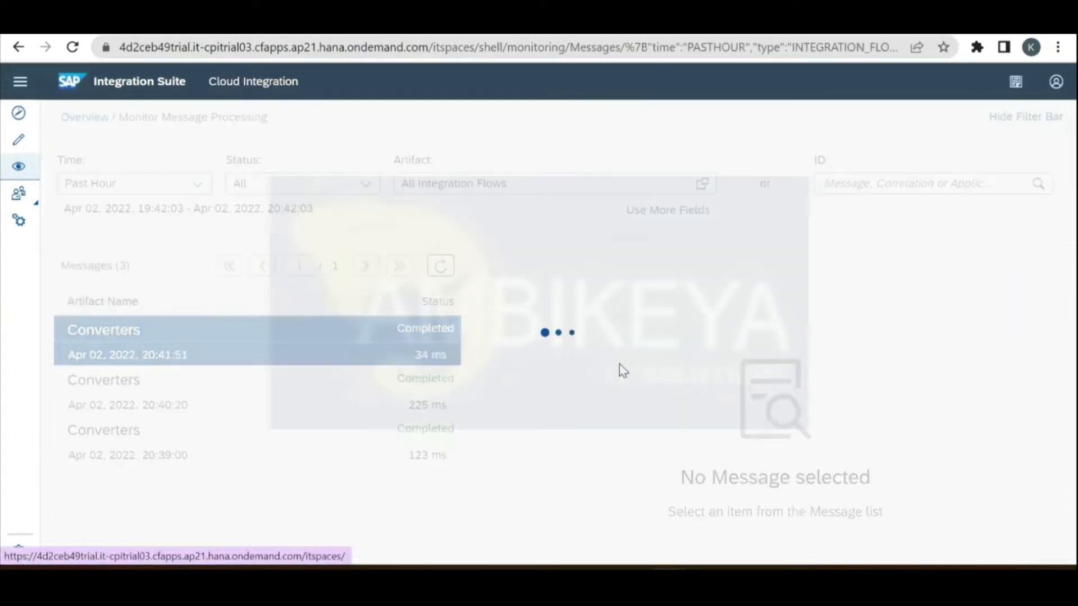
left_click(701, 470)
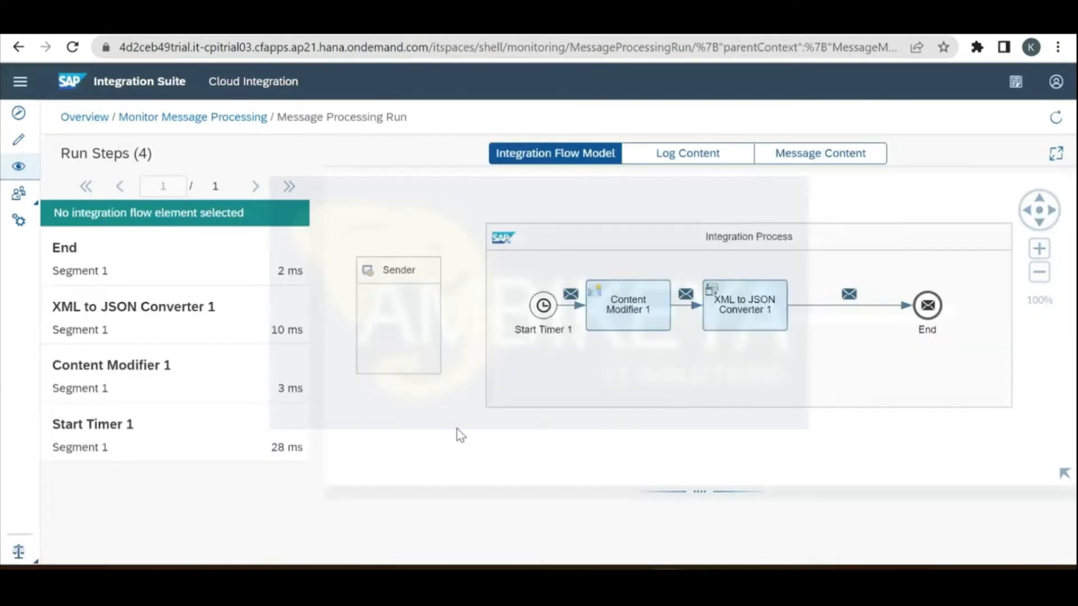
Step: Confirm the End payload now starts at Line without Records, then acknowledge the deployment notice
left_click(181, 277)
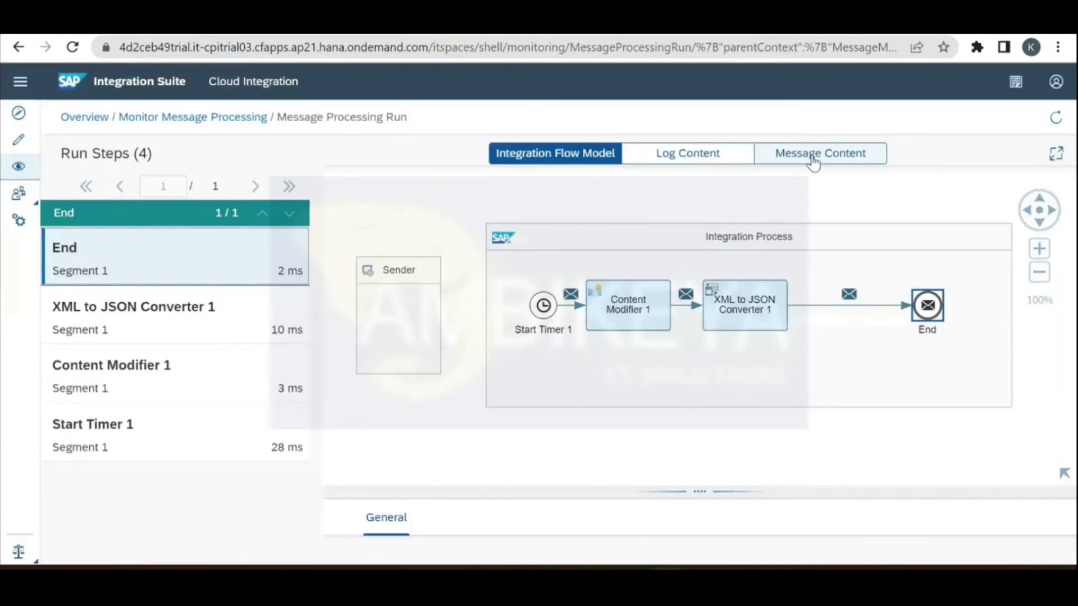
left_click(813, 160)
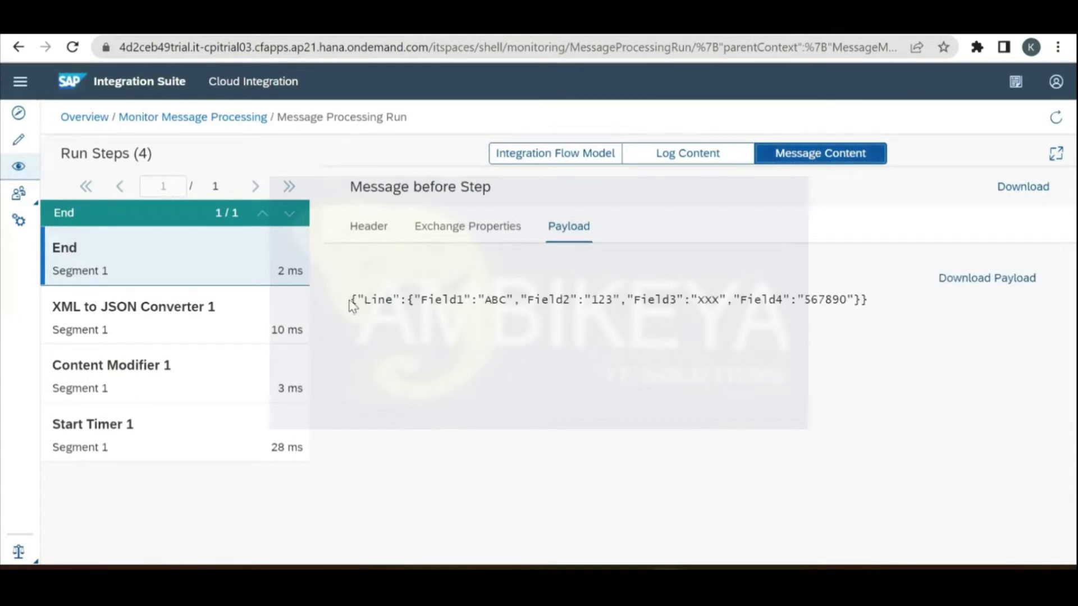
left_click_drag(353, 301, 450, 296)
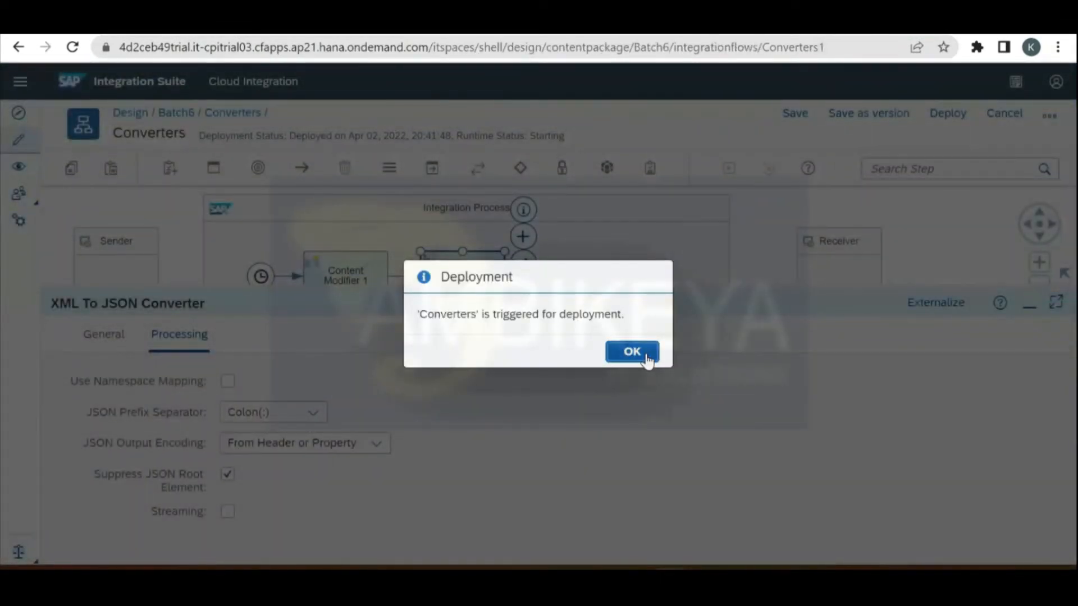
left_click(646, 360)
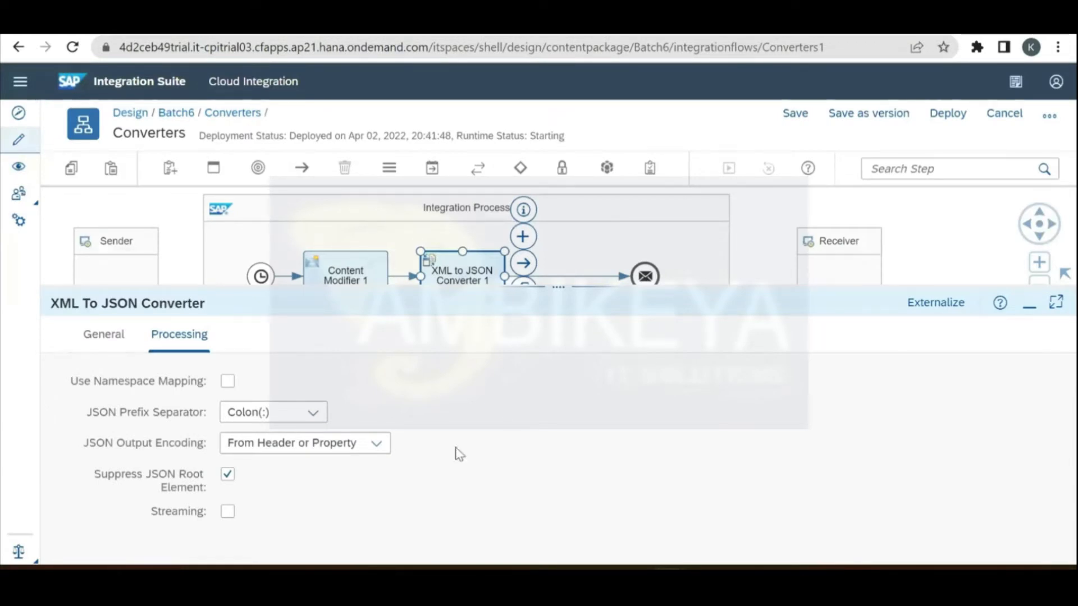
Step: Enlarge the diagram area and drag the End event further right on the line
left_click(375, 445)
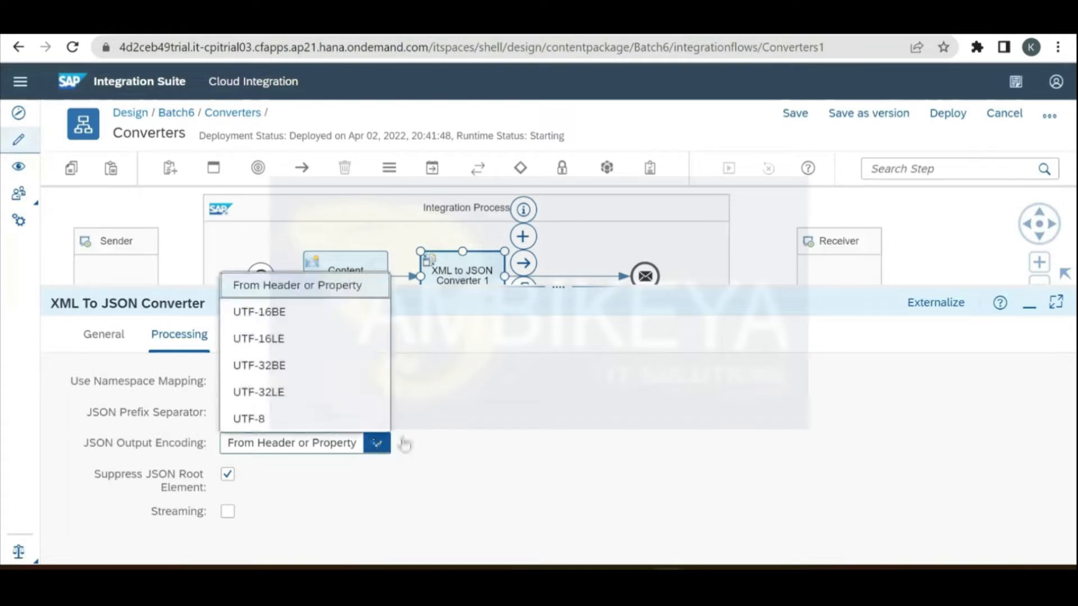
left_click(475, 438)
left_click_drag(541, 293, 562, 373)
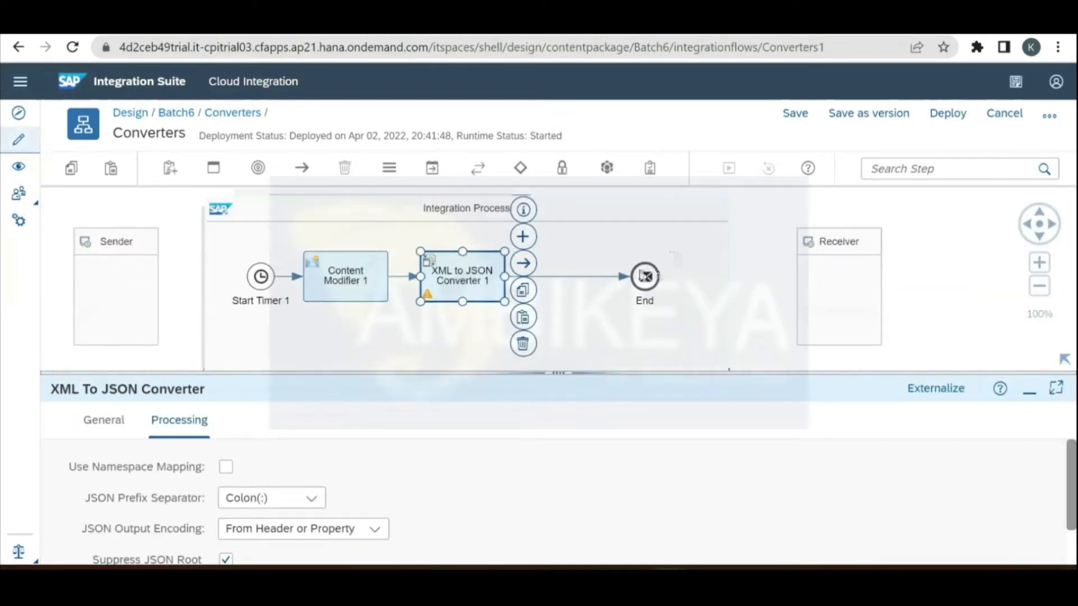
left_click_drag(644, 277, 696, 286)
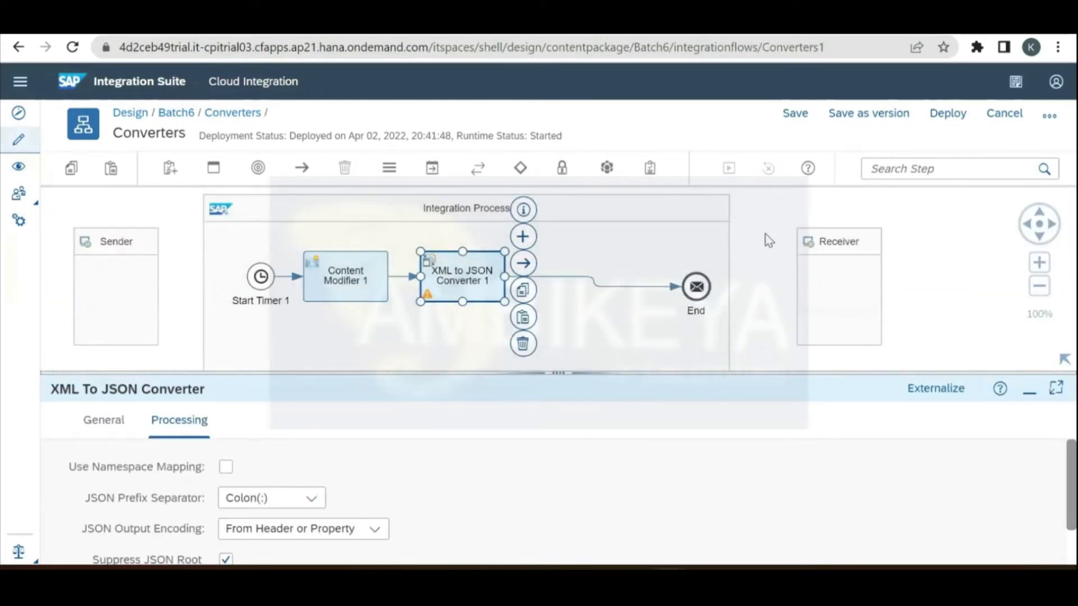
left_click(766, 234)
left_click(432, 168)
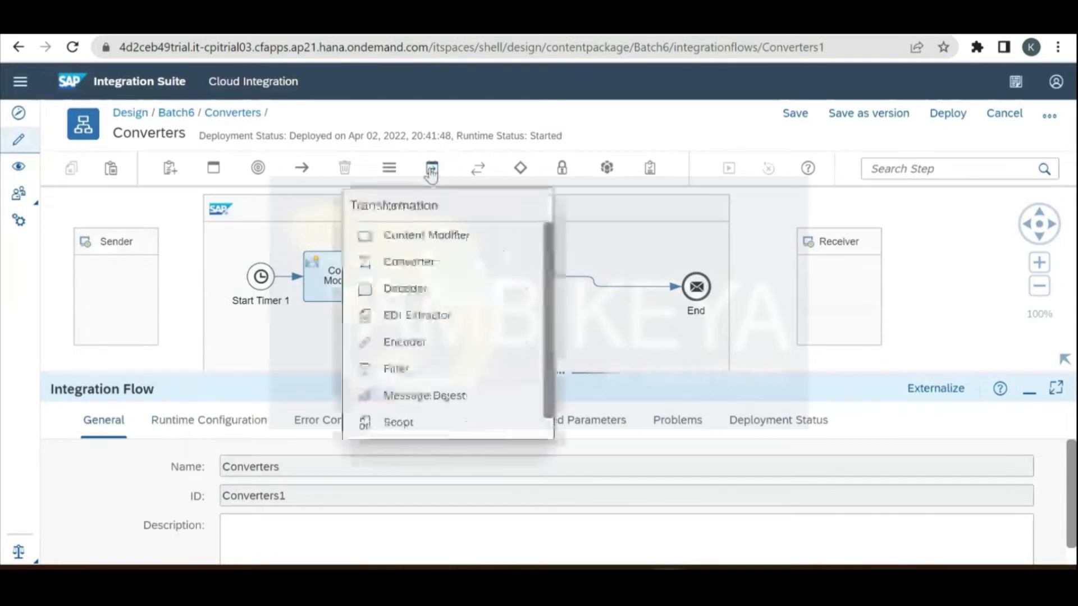
Step: Insert a JSON to XML Converter before End, keeping Add XML Root Element named 'root'
left_click(459, 264)
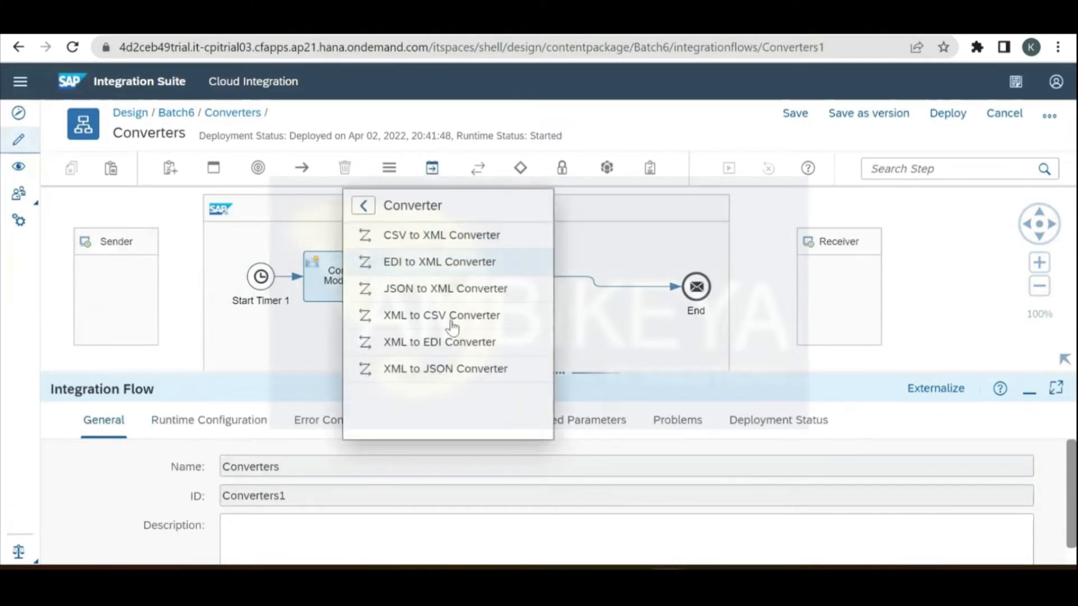
left_click(459, 290)
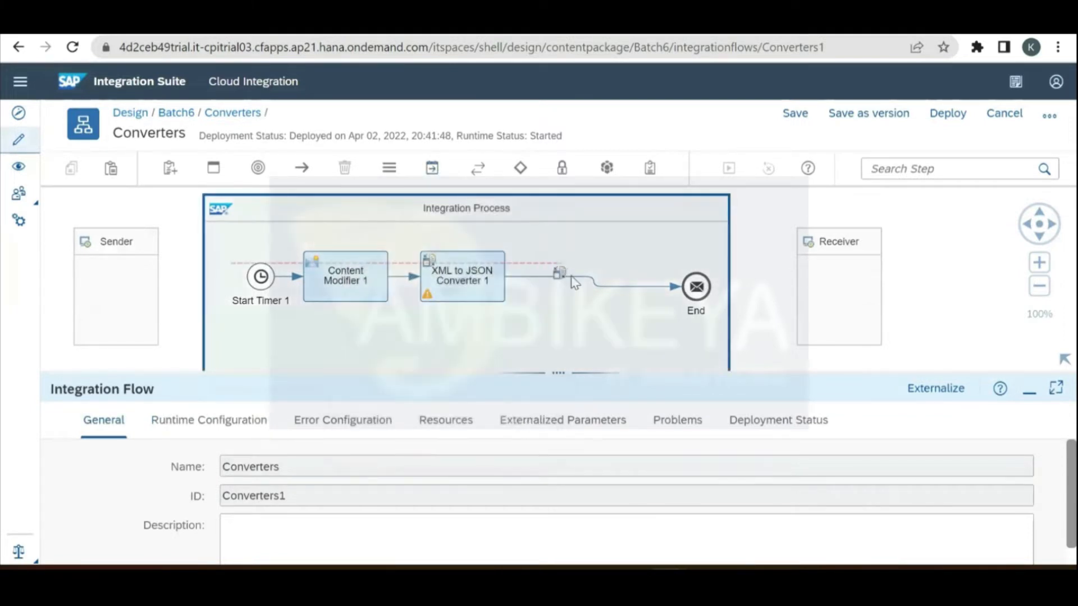
left_click(589, 284)
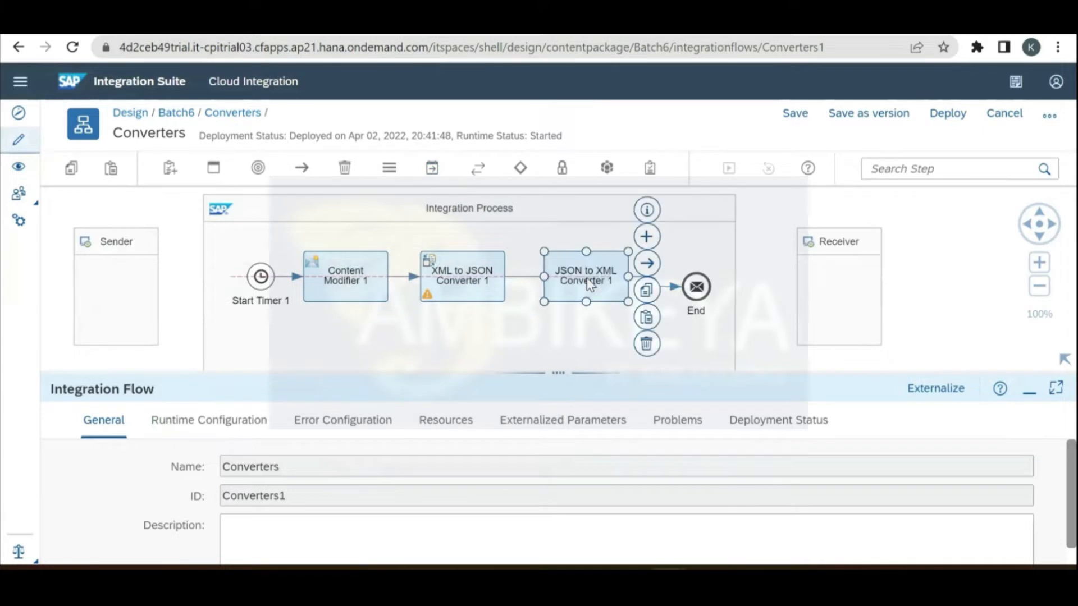
left_click(559, 373)
left_click(179, 236)
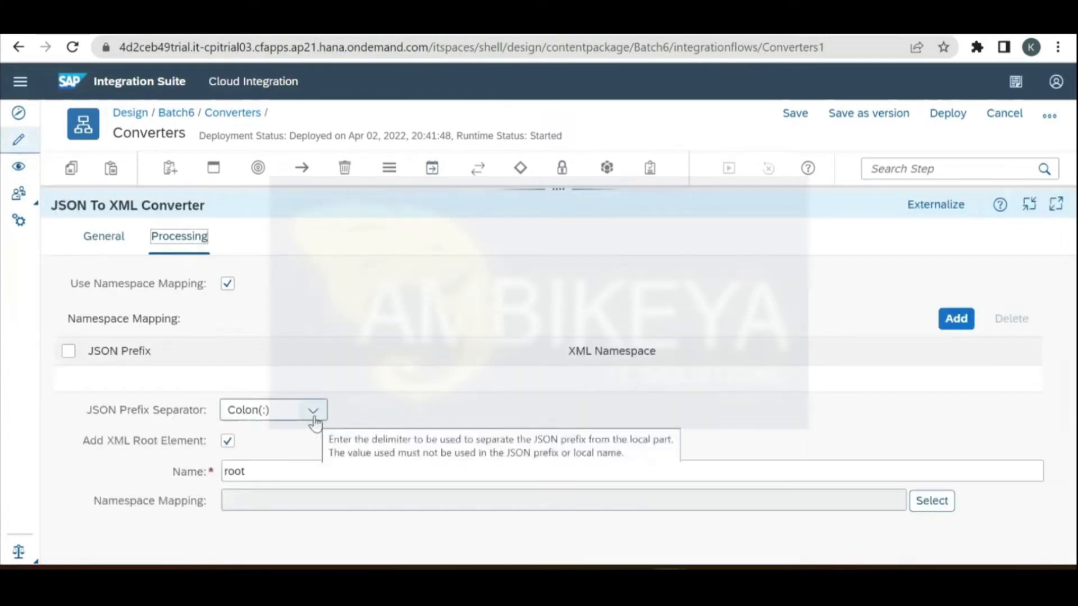
left_click(227, 443)
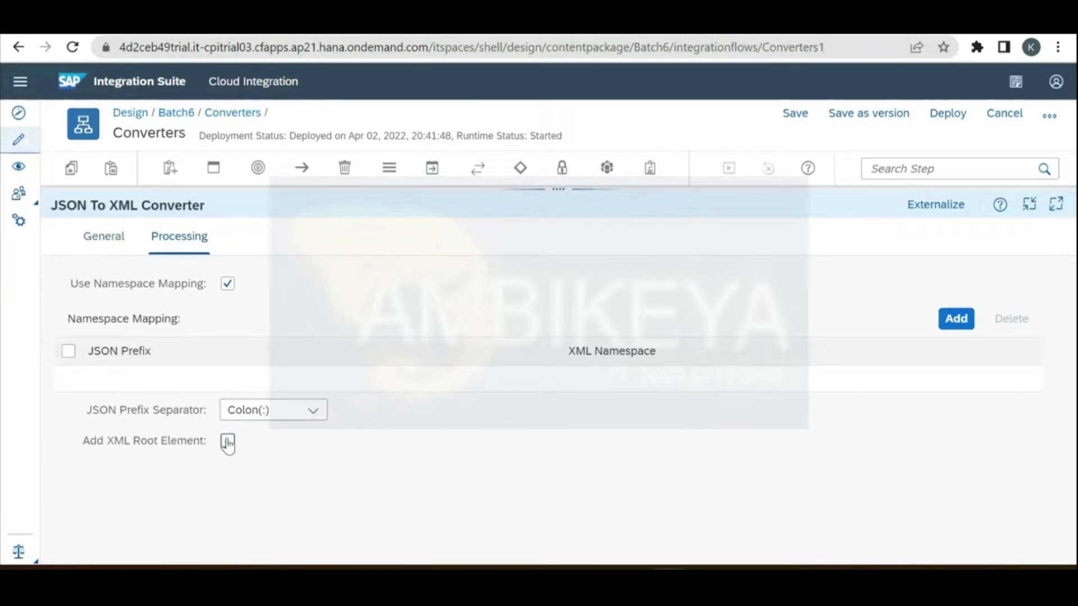
left_click(228, 443)
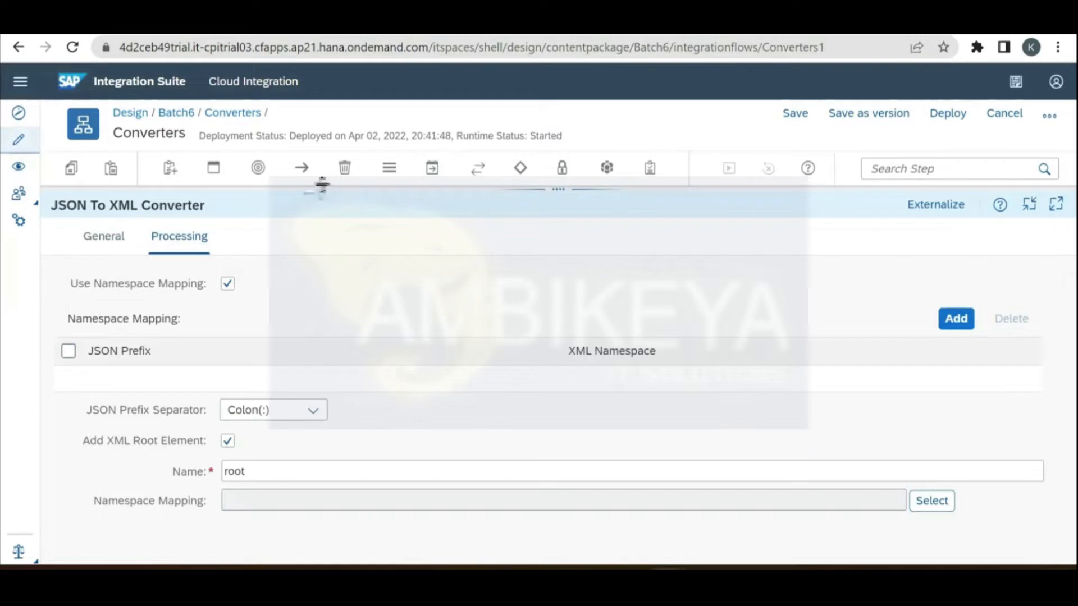
left_click_drag(322, 188, 363, 365)
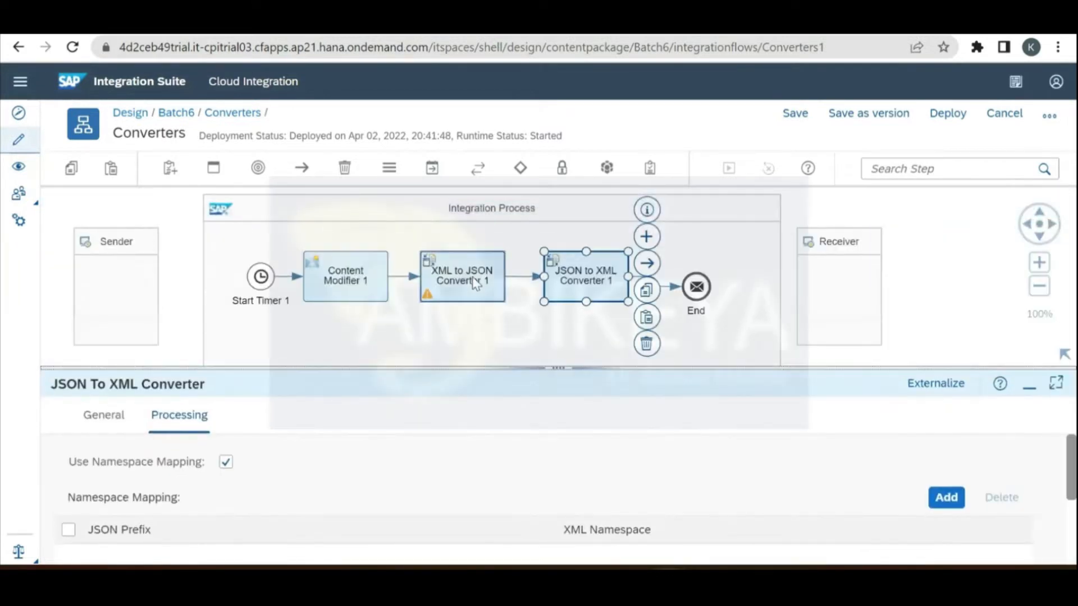
Step: Review XML to JSON Converter 1's processing settings, leaving namespace mapping, separator and encoding unchanged
left_click_drag(575, 368, 570, 183)
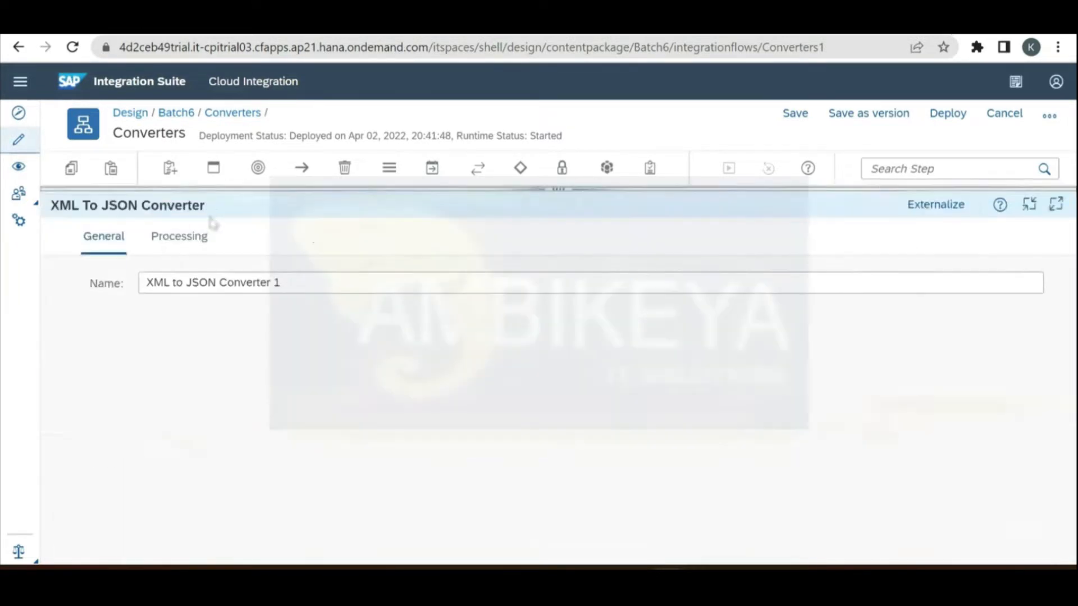
left_click(181, 256)
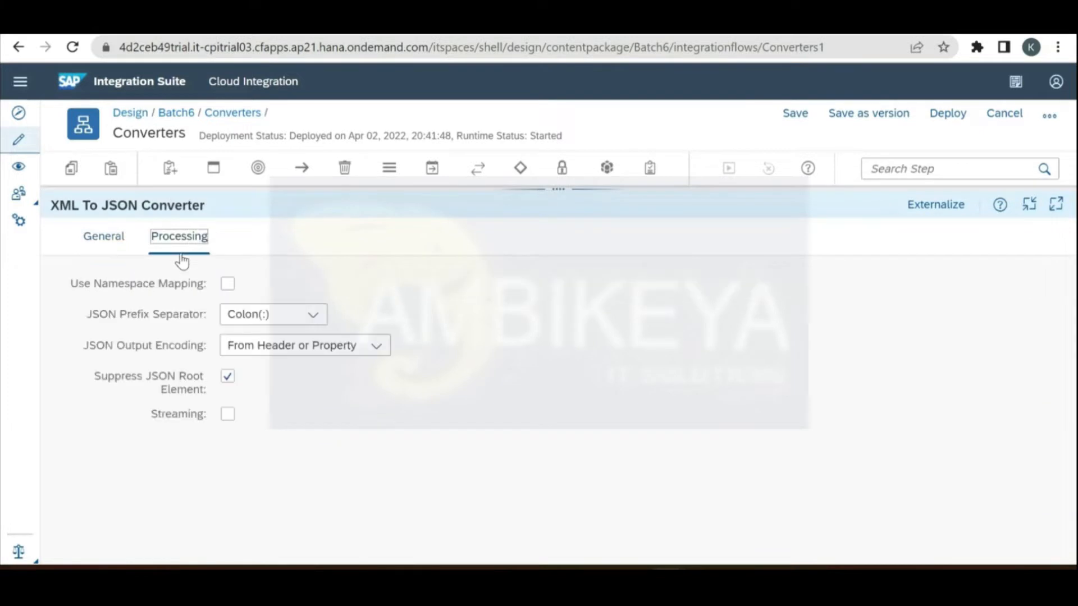
left_click(227, 285)
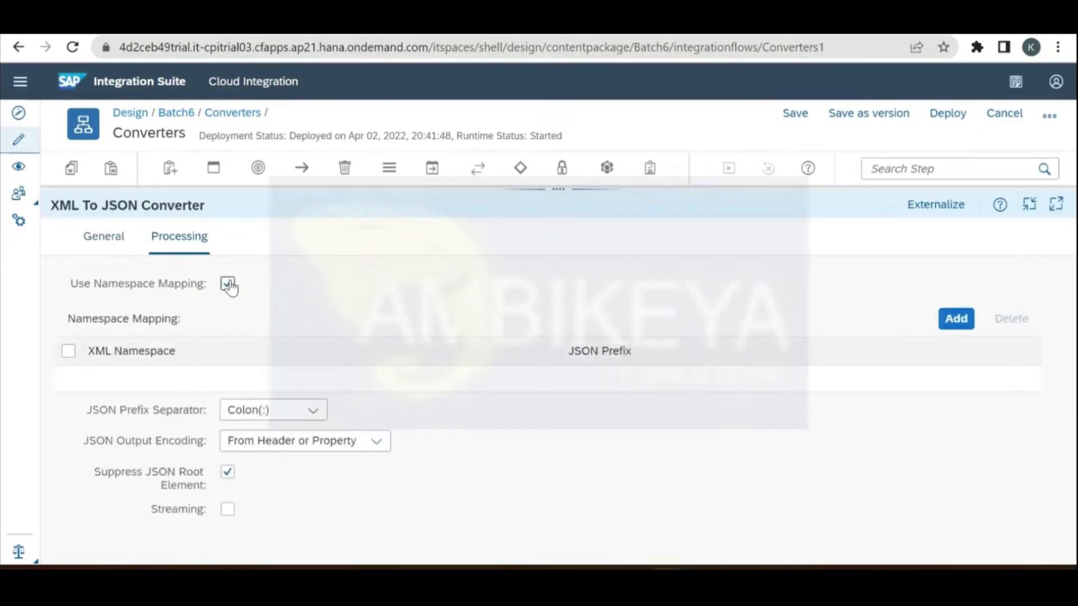
left_click(228, 284)
left_click(314, 315)
left_click(374, 296)
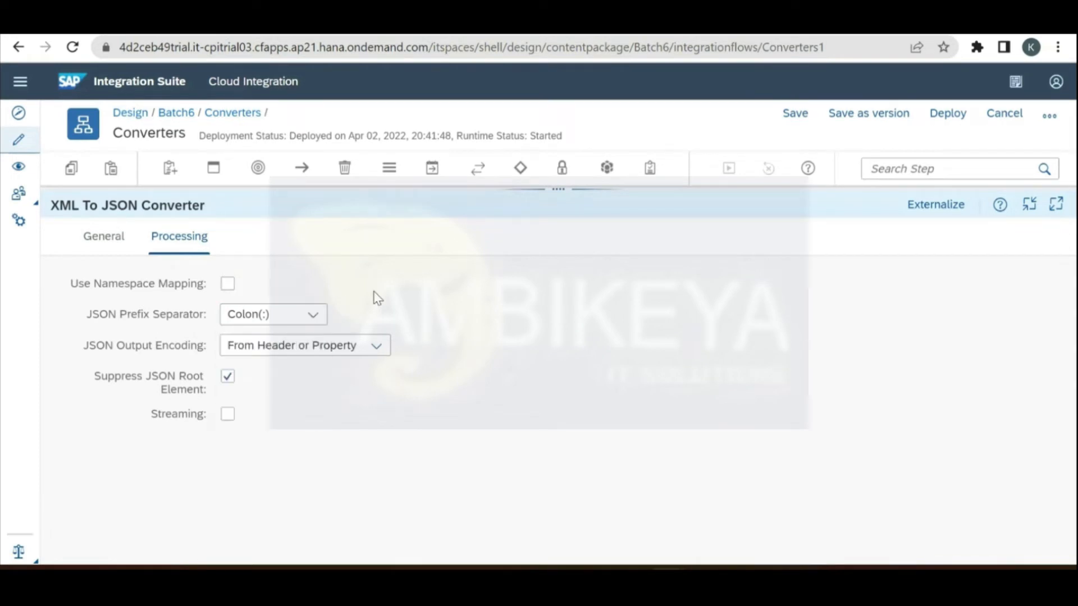
left_click(374, 348)
left_click(375, 348)
Step: Enable Streaming on the XML to JSON Converter, keeping Specified Ones for JSON arrays
left_click(228, 377)
left_click(106, 241)
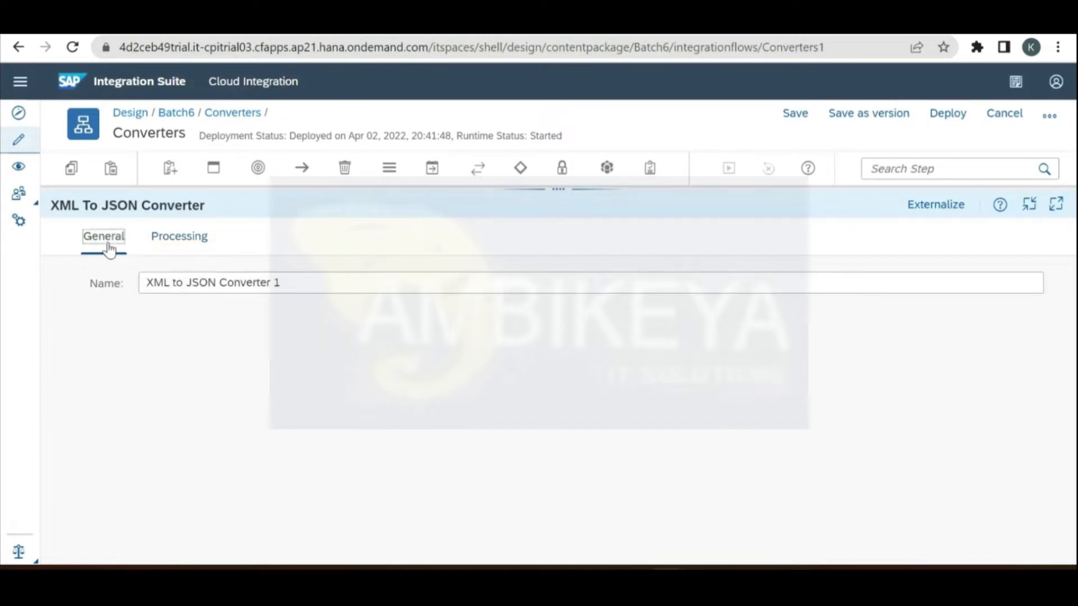
left_click(193, 237)
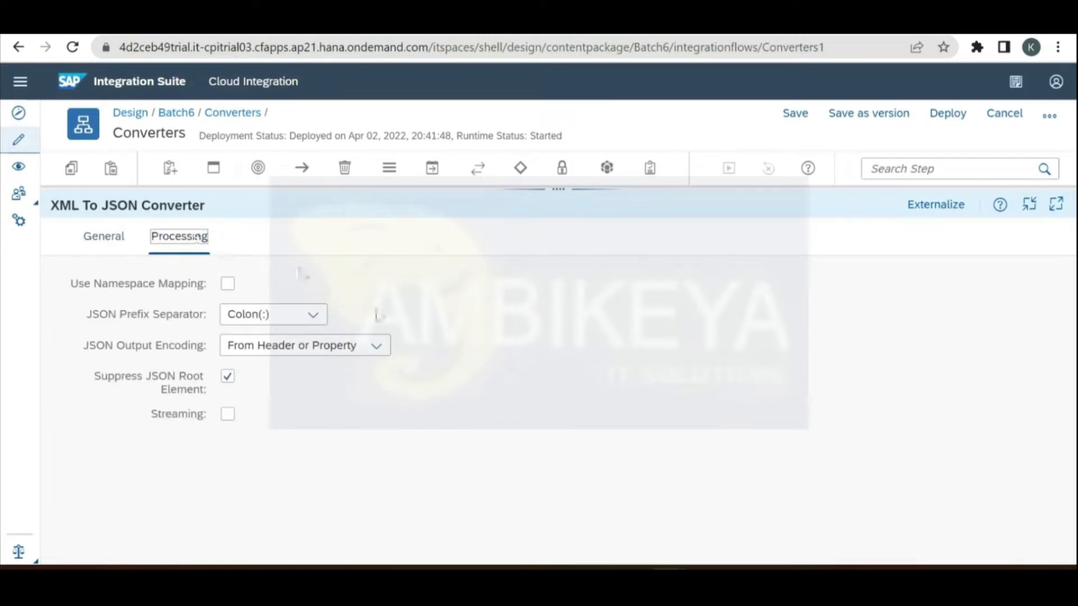
left_click(377, 347)
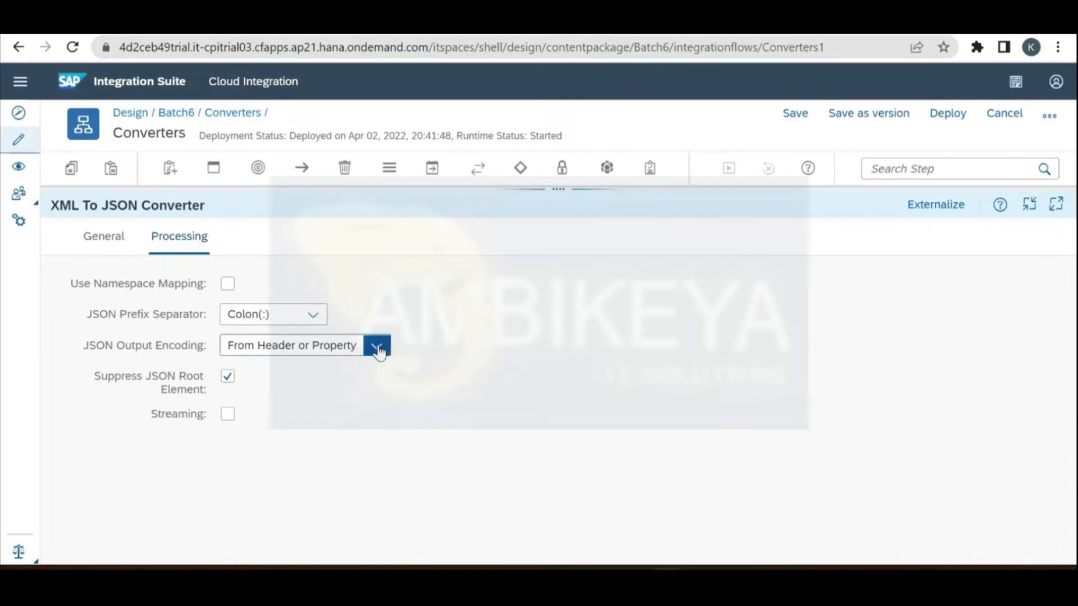
left_click(566, 343)
left_click(226, 416)
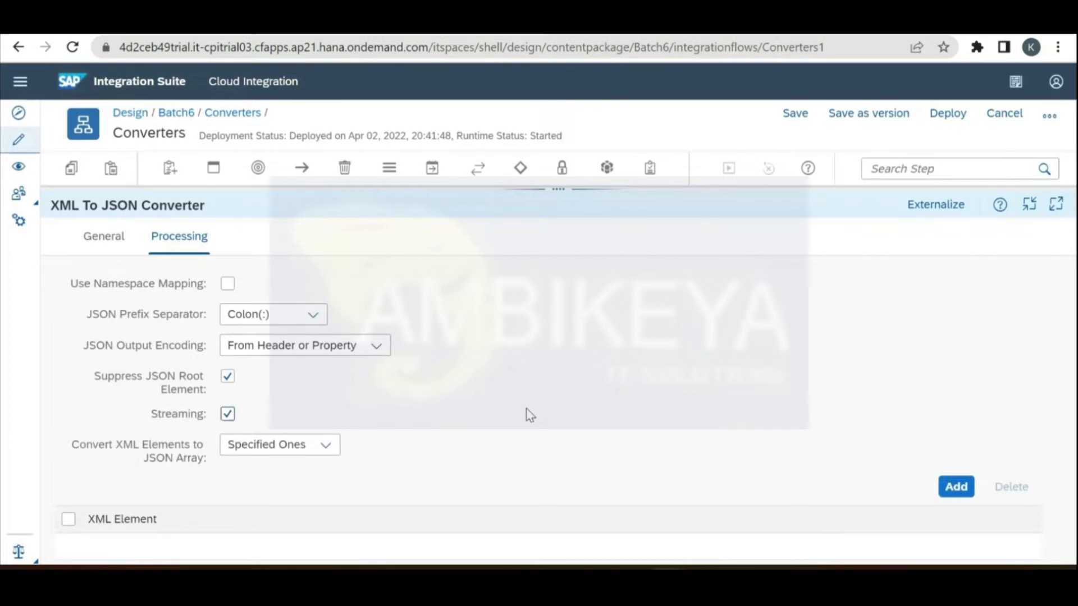
left_click_drag(558, 191, 580, 385)
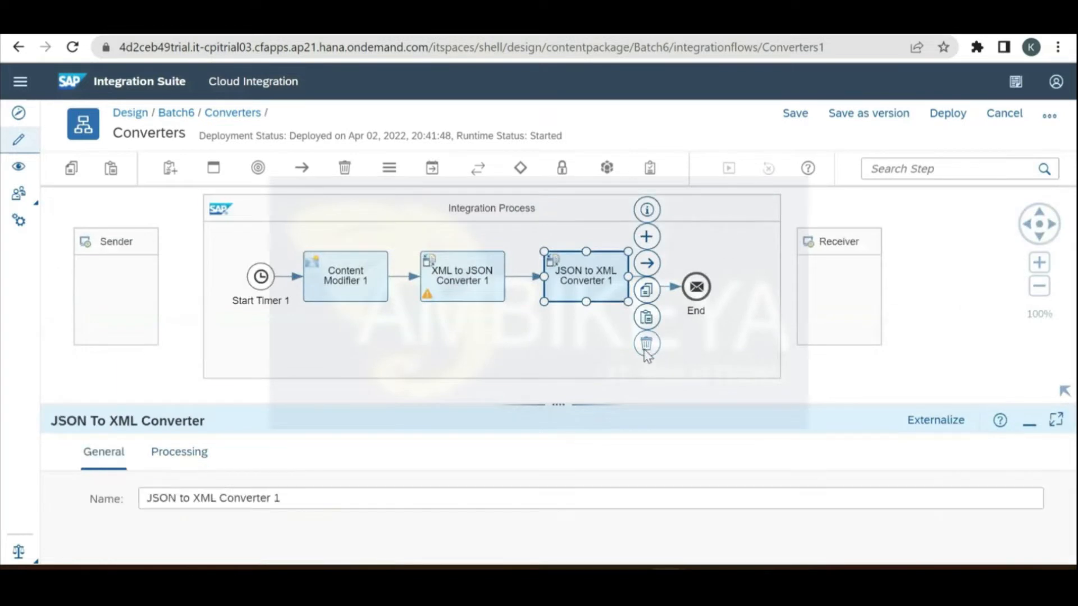
Step: Delete the JSON to XML Converter 1 step from the flow
left_click(646, 345)
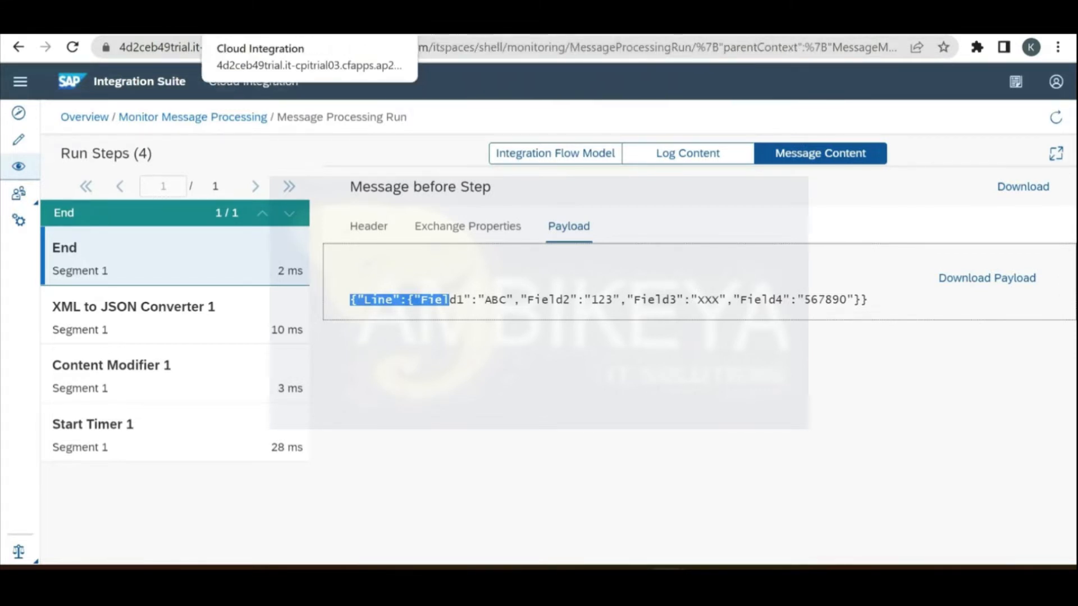
Step: Select XML to JSON Converter 1, then inspect Field1 'ABC', Field2 '123' and Field4 in the formatted JSON
left_click(250, 27)
left_click(461, 274)
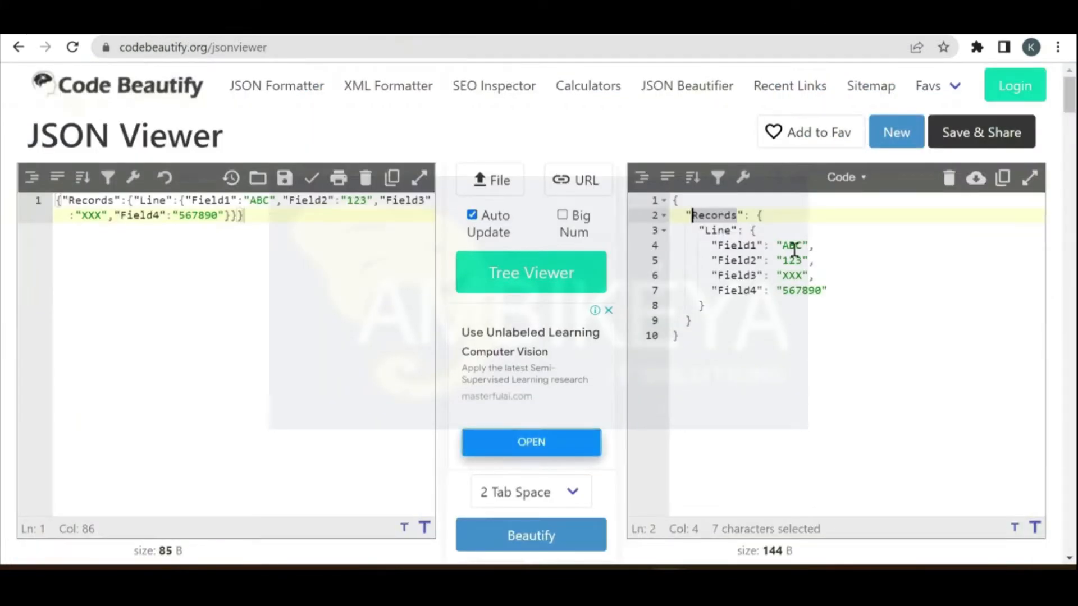
double_click(793, 246)
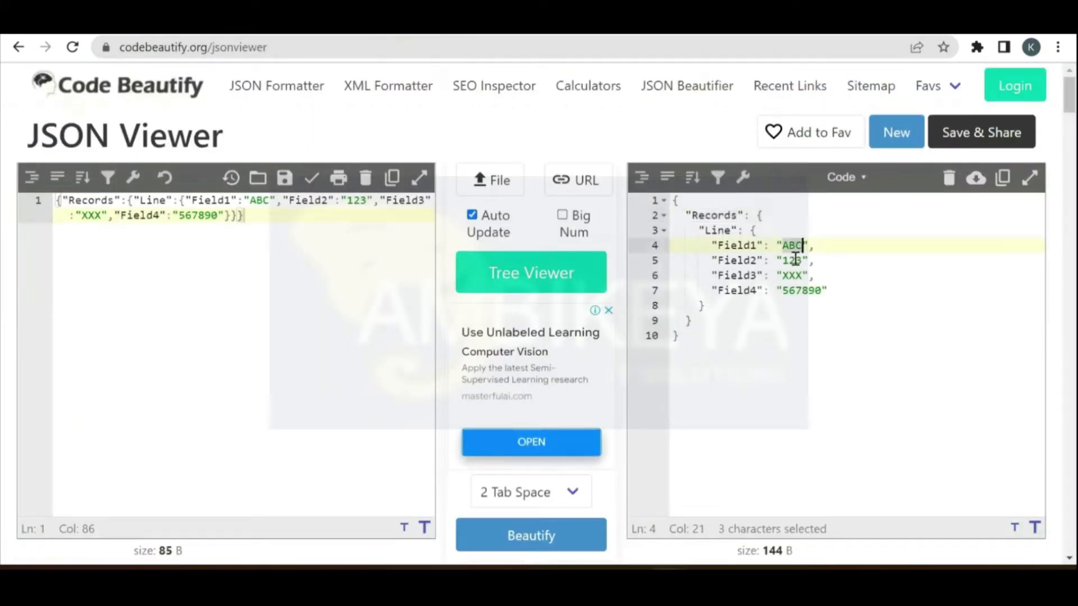
double_click(795, 259)
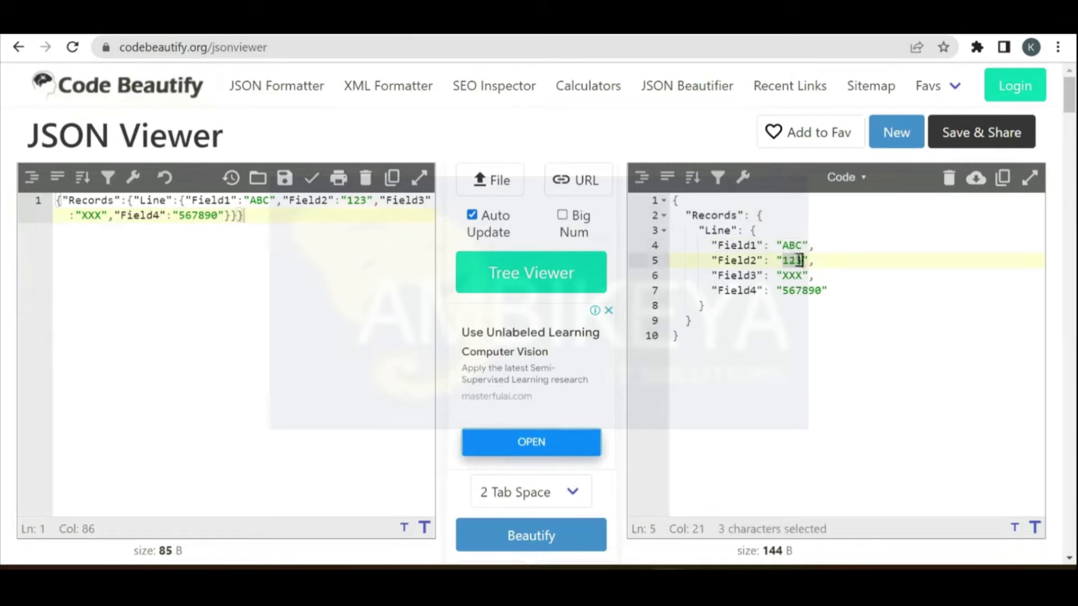
left_click(790, 246)
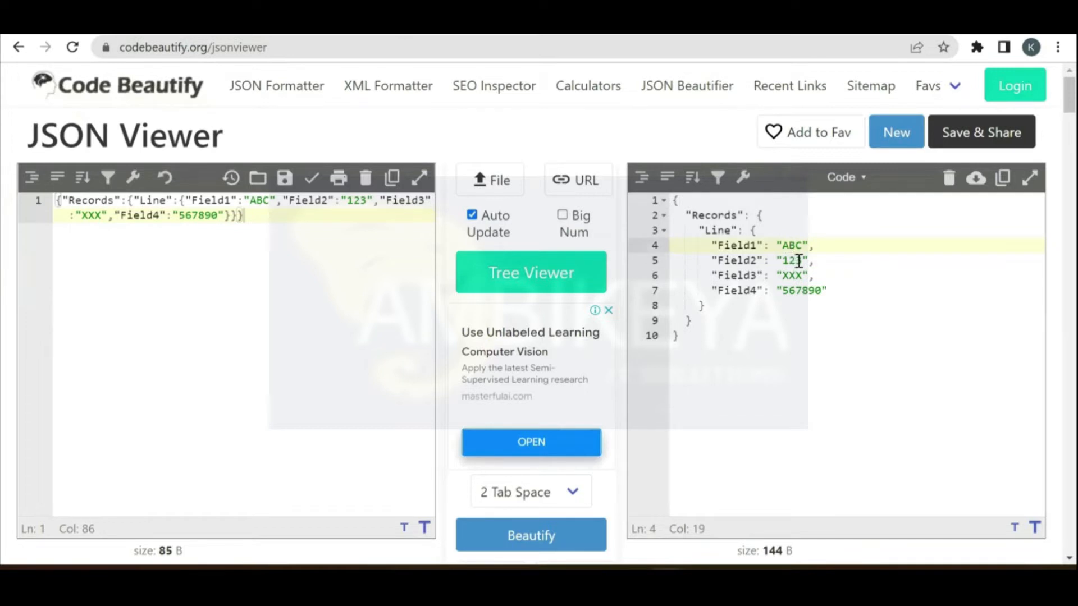
double_click(799, 261)
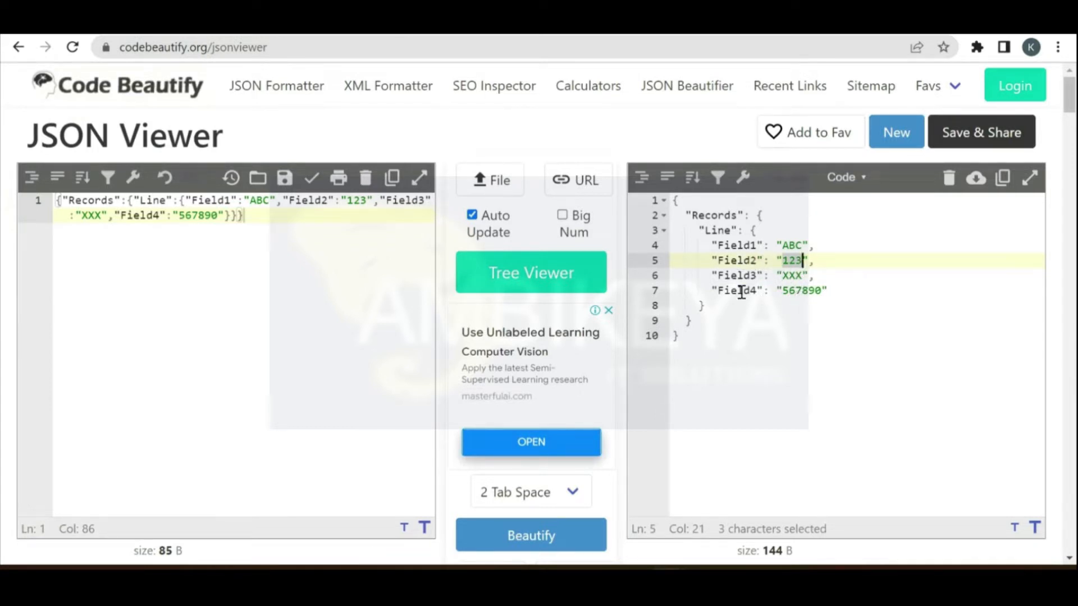
left_click(742, 291)
double_click(742, 291)
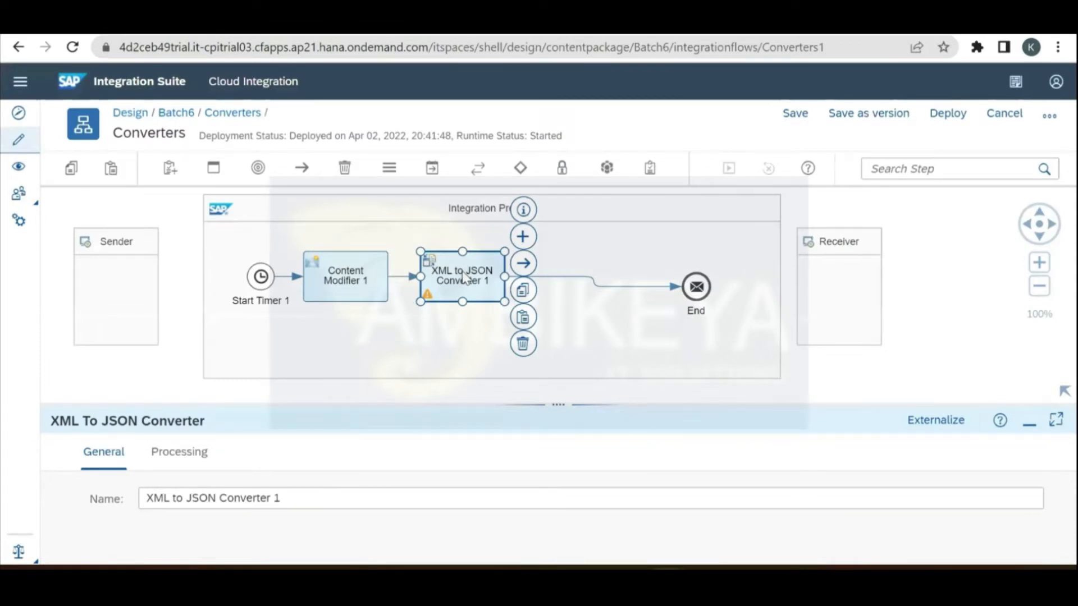
Step: Uncheck Suppress JSON Root Element in XML to JSON Converter 1's processing settings
left_click(949, 353)
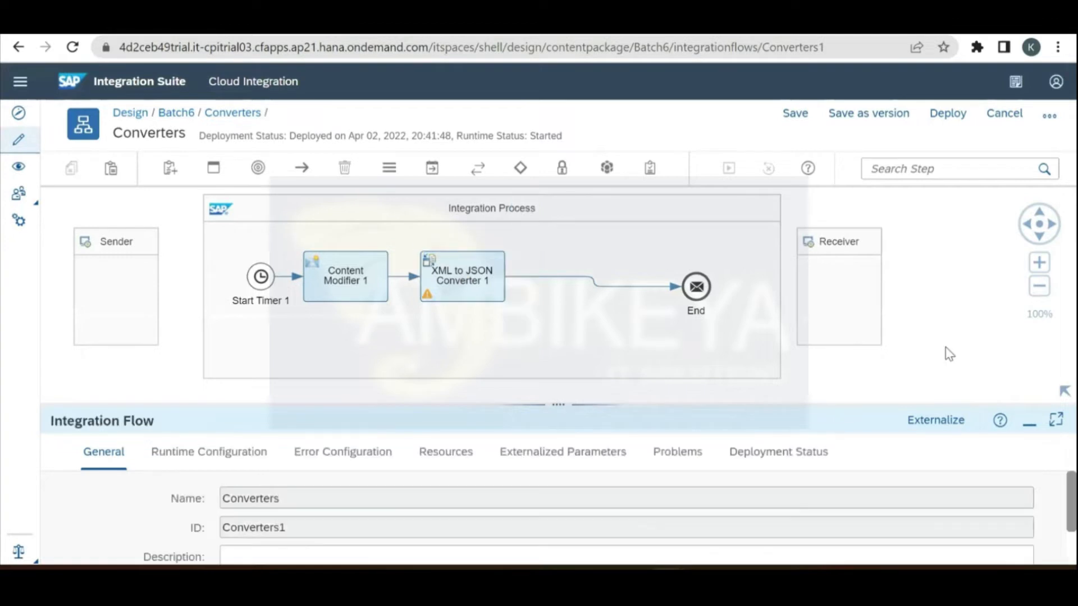
left_click(473, 282)
left_click_drag(555, 401, 575, 240)
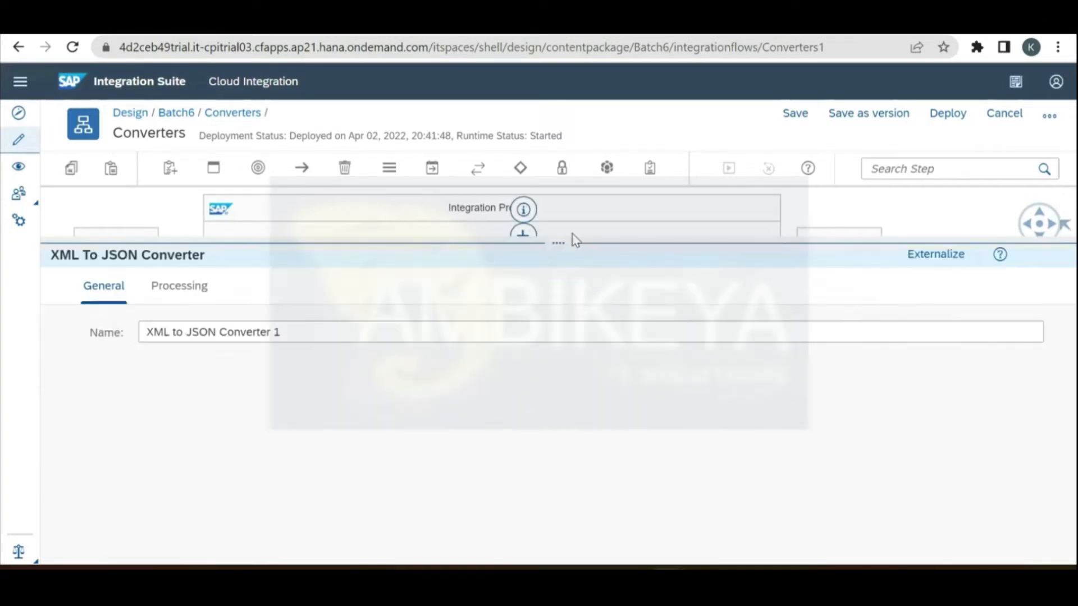
left_click(163, 292)
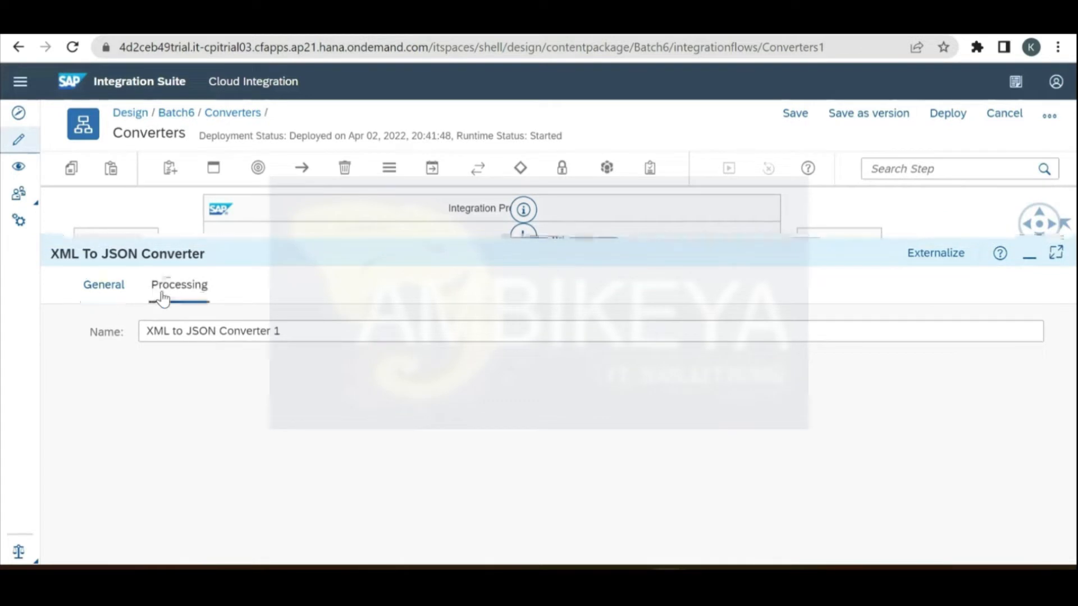
left_click(227, 462)
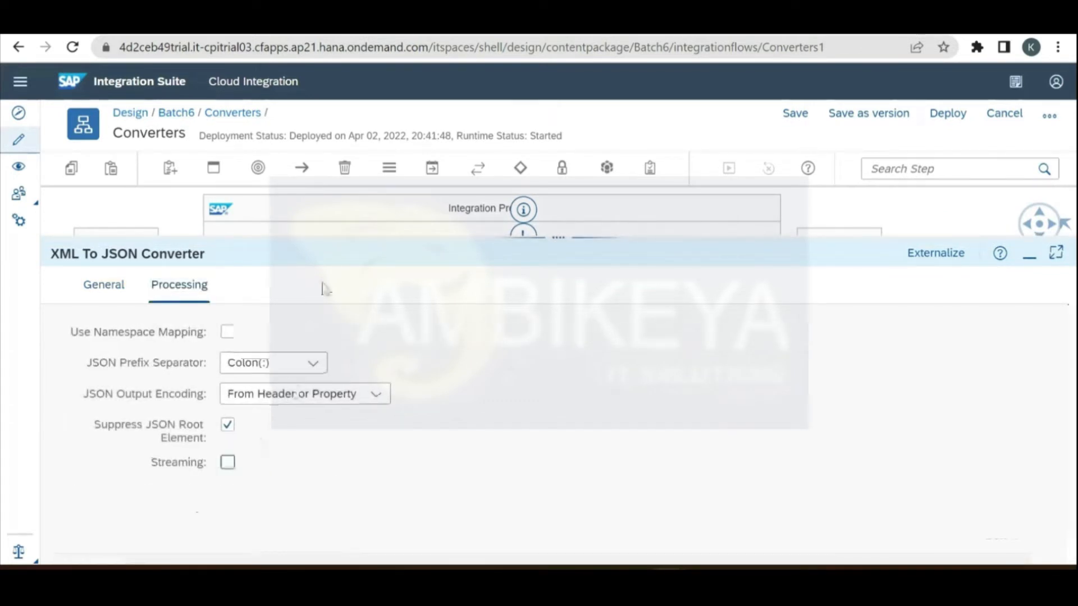
left_click(234, 430)
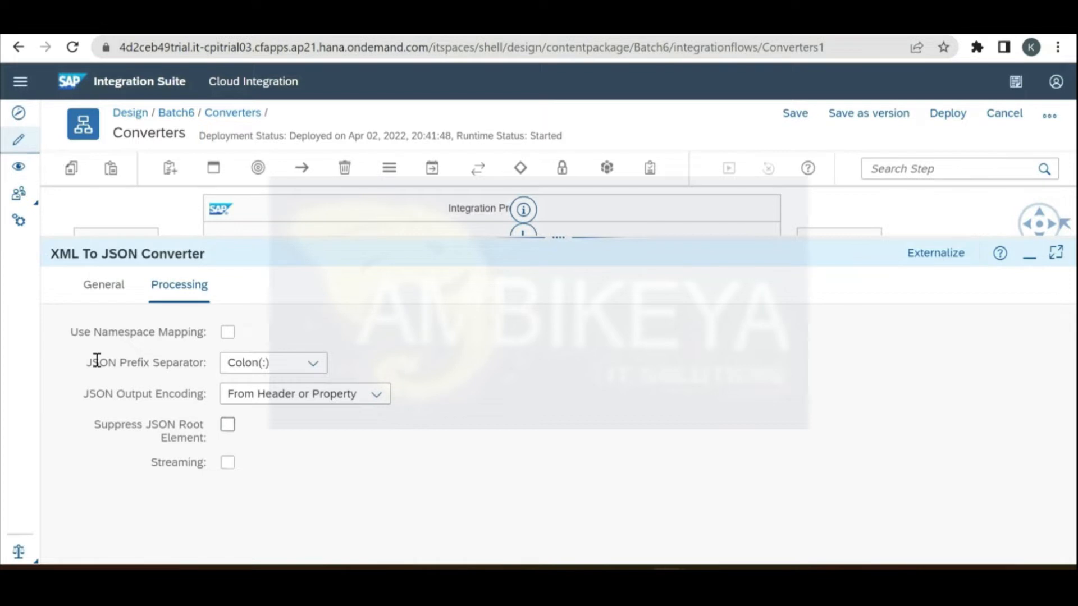
left_click(325, 367)
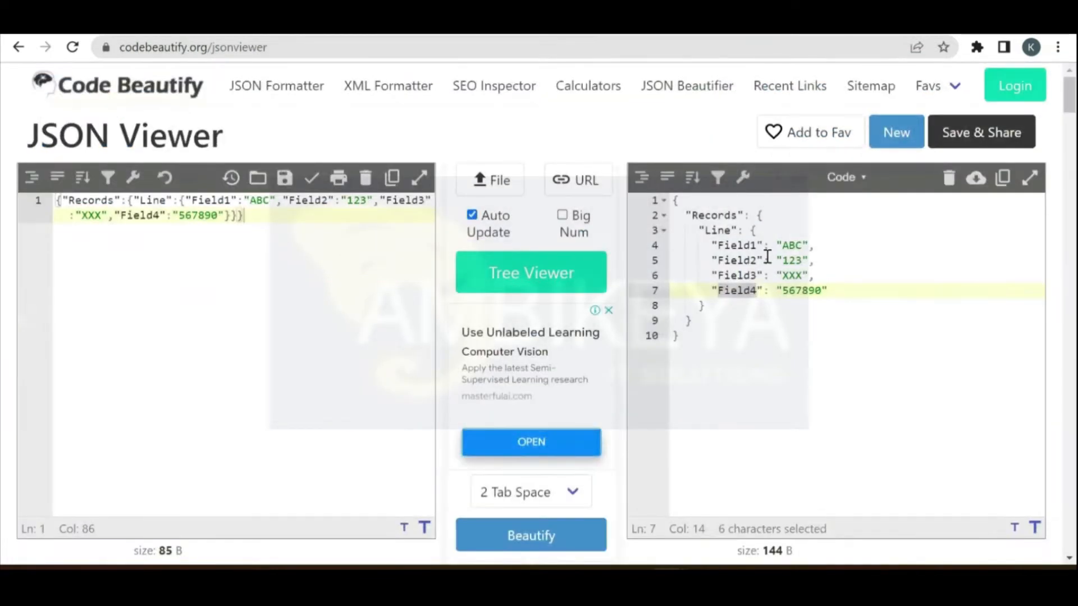
Step: Compare the colon after Field1 in the formatted JSON, keeping Colon as the JSON prefix separator
left_click_drag(763, 245, 769, 245)
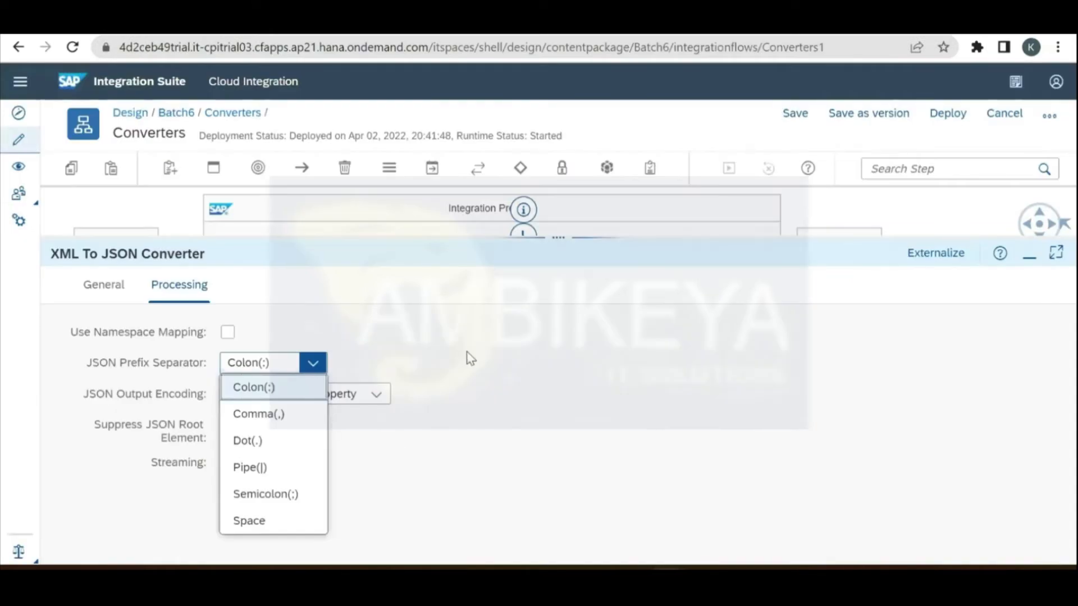
left_click(470, 357)
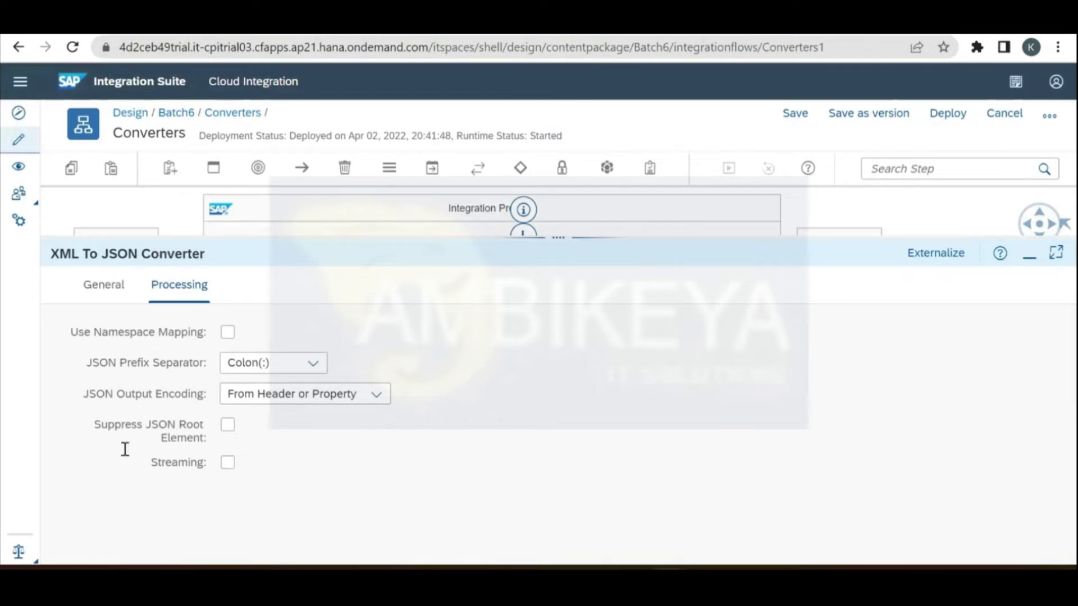
Step: Turn on Streaming and set Convert XML Elements to JSON Array to All
left_click(227, 464)
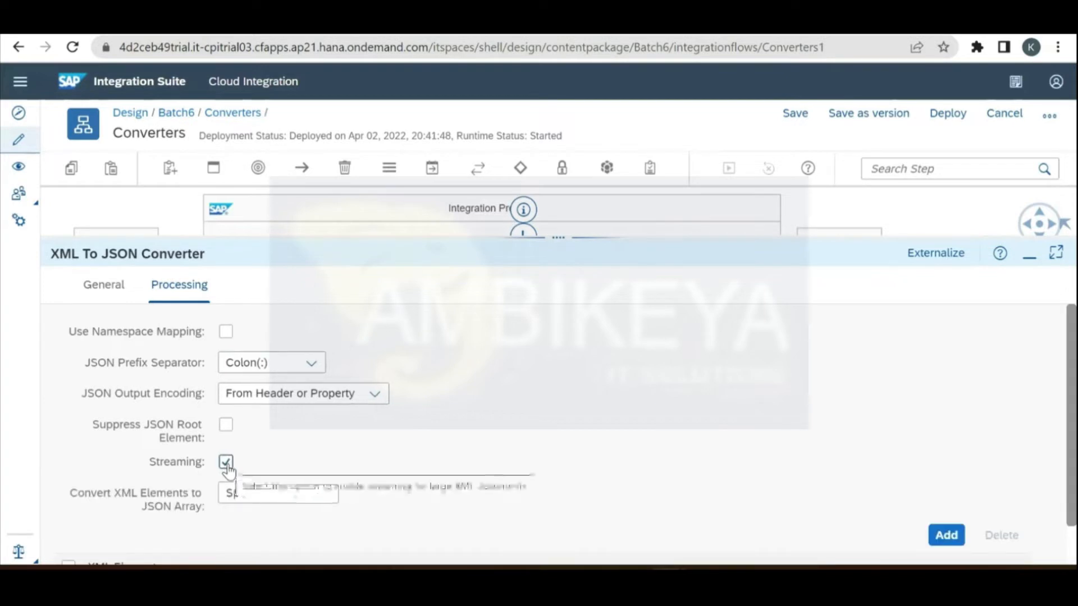
left_click_drag(1075, 452, 1075, 514)
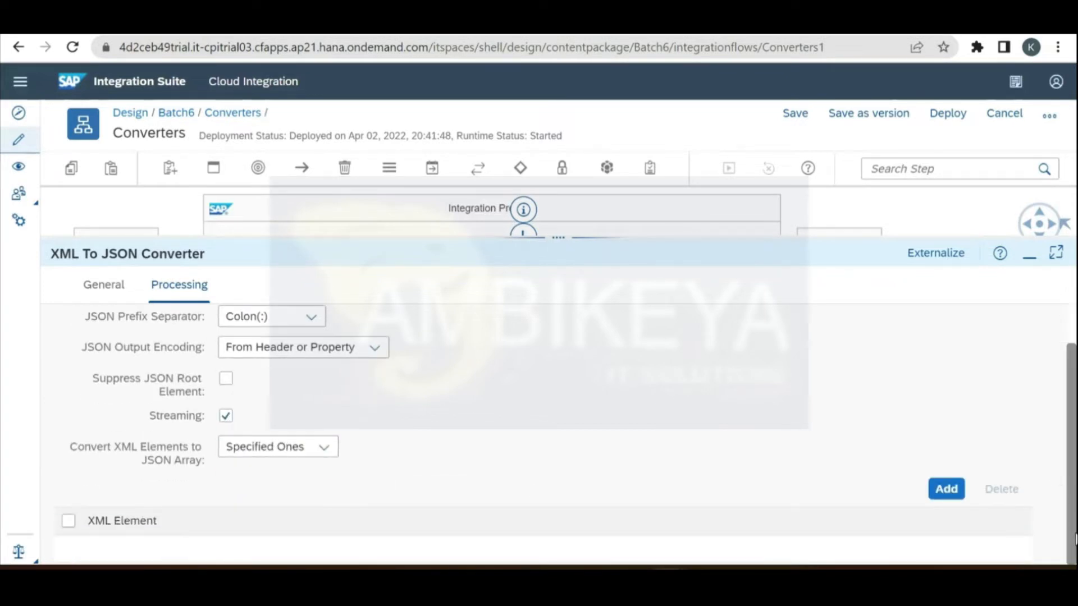
left_click_drag(71, 448, 203, 461)
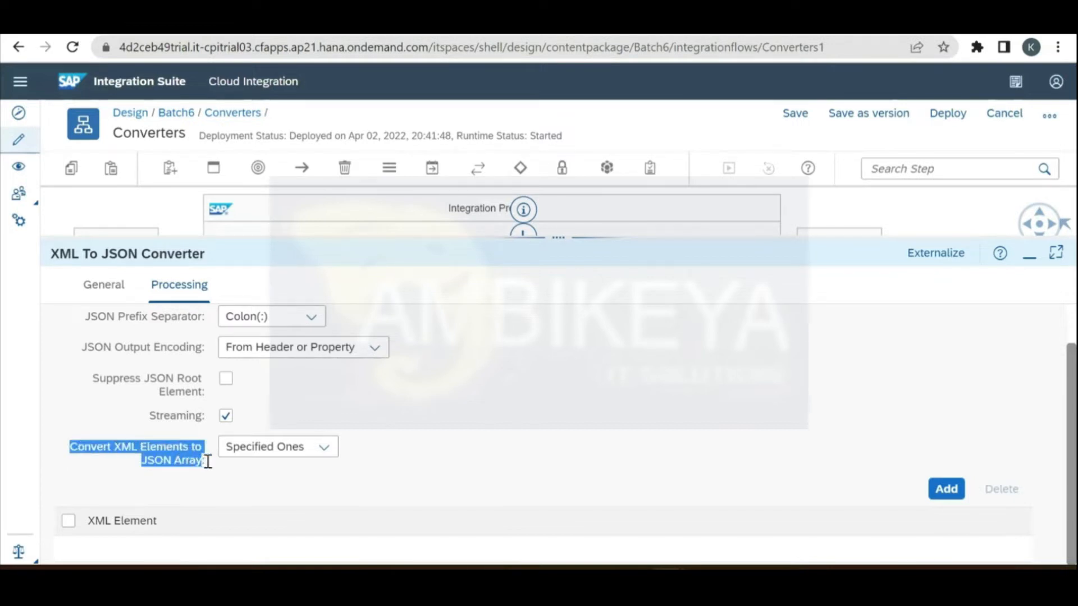
left_click(326, 450)
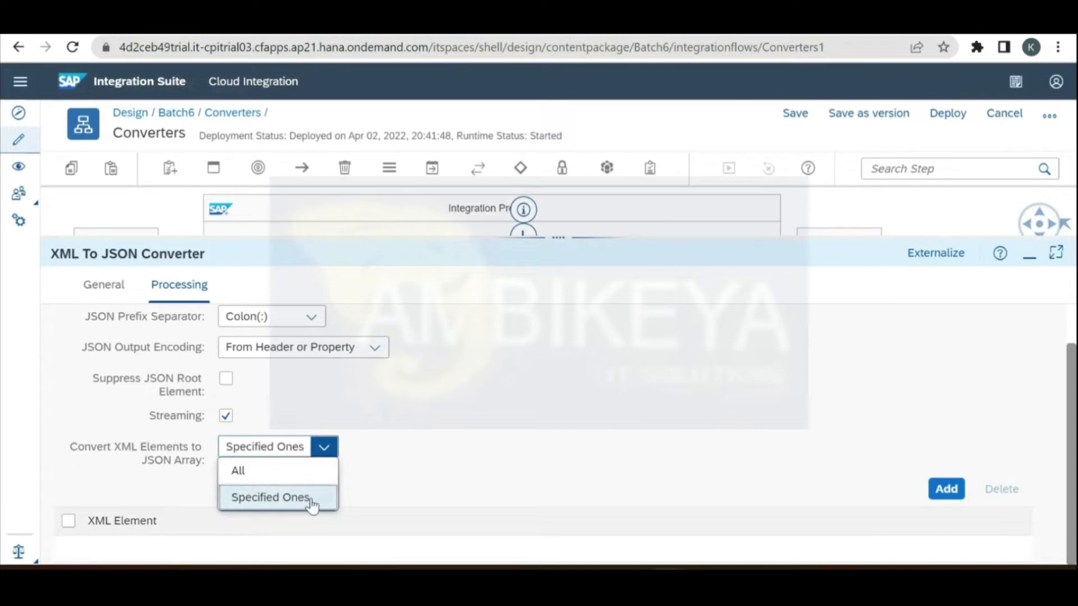
left_click(314, 473)
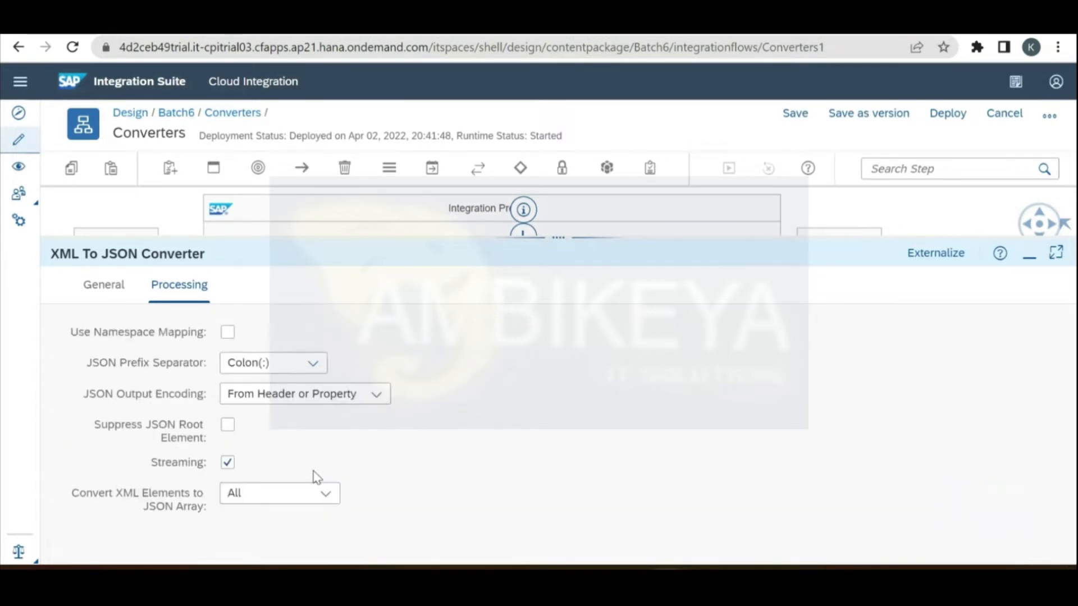
left_click(625, 26)
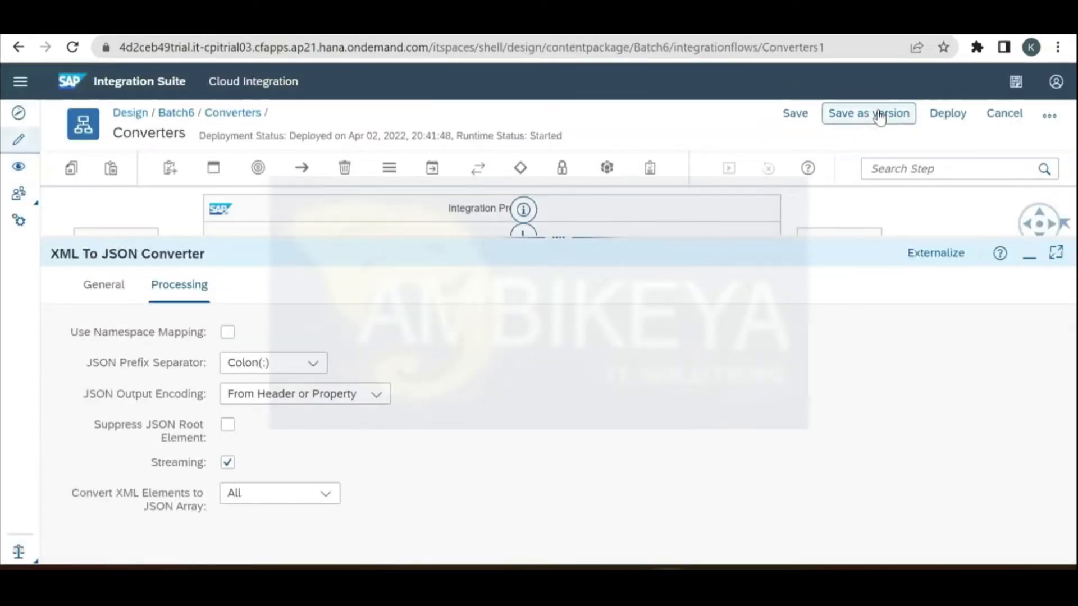
Step: Save the Converters flow as version 1.0.2, then deploy it and confirm
left_click(880, 116)
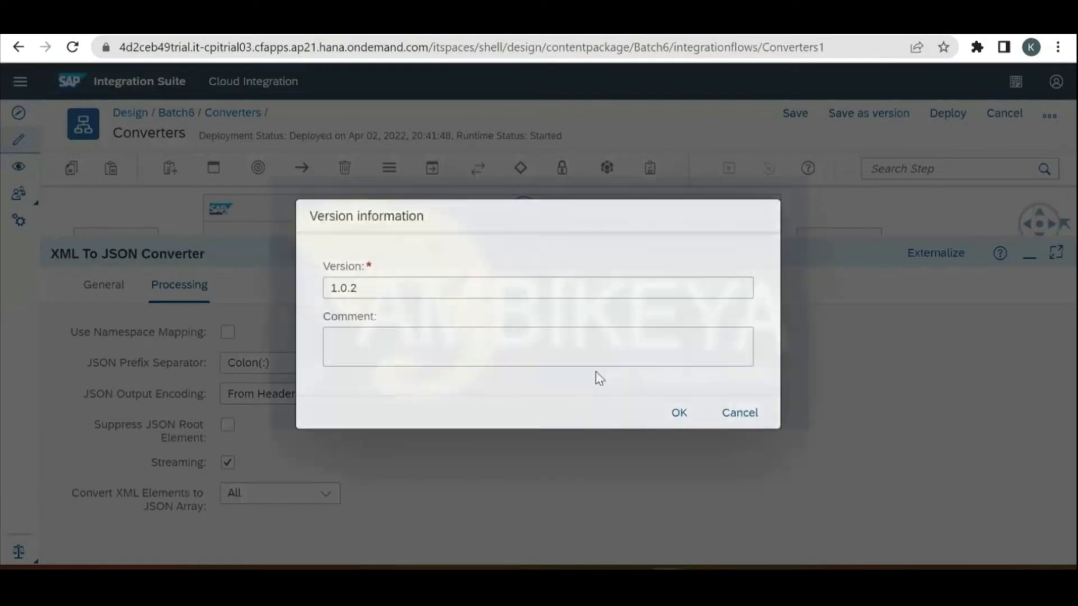
left_click(678, 413)
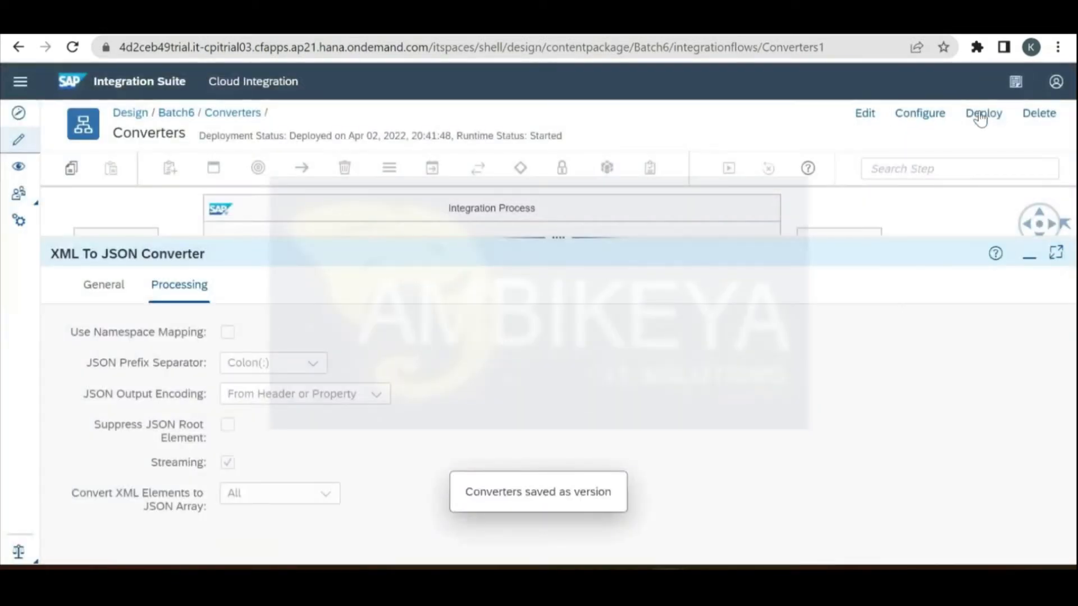
left_click(984, 114)
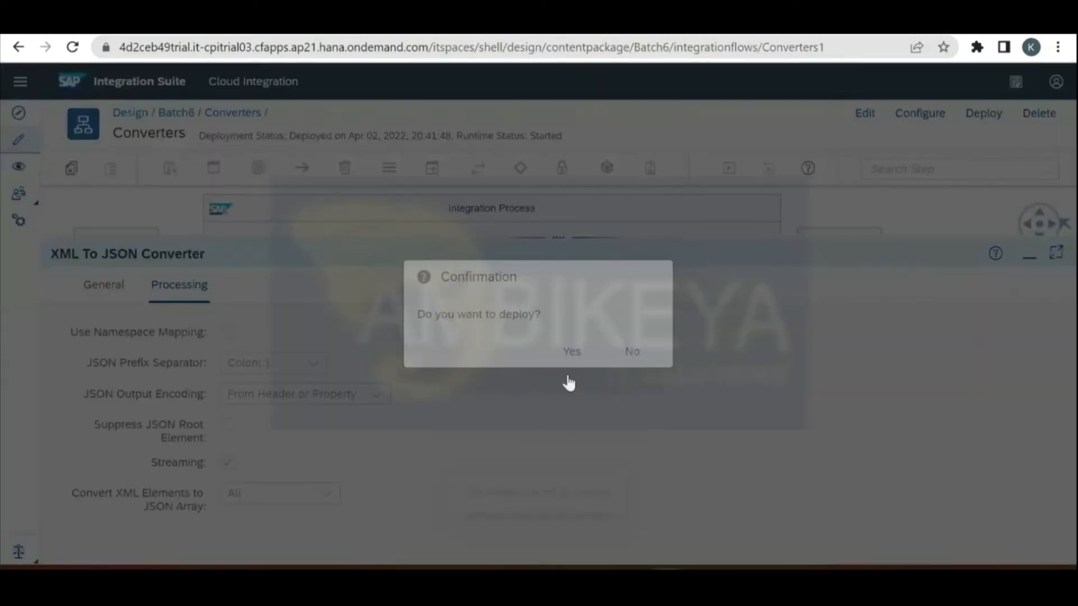
left_click(571, 355)
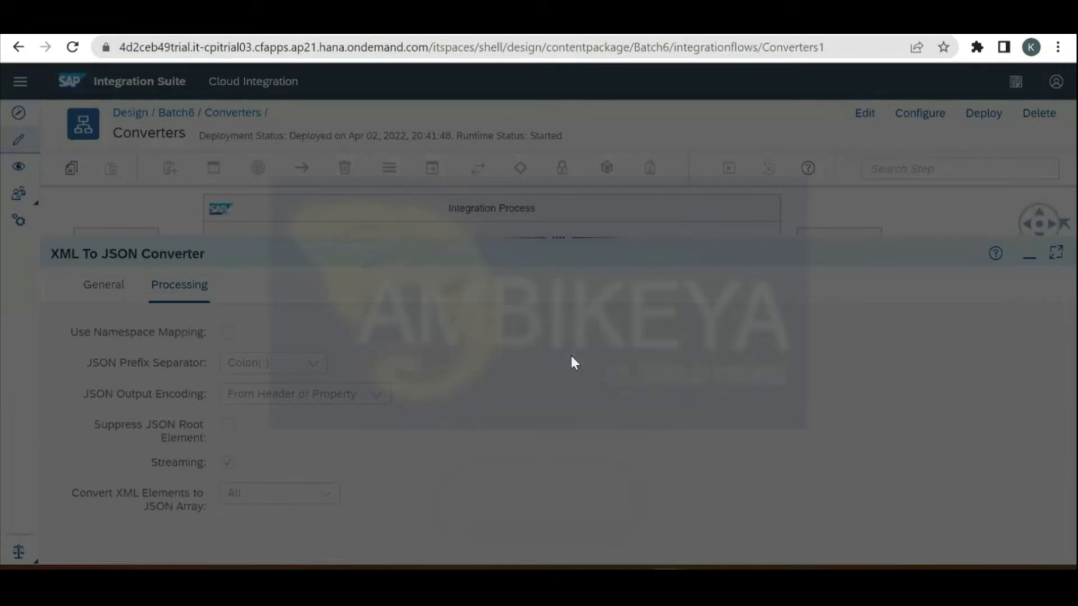
left_click(633, 352)
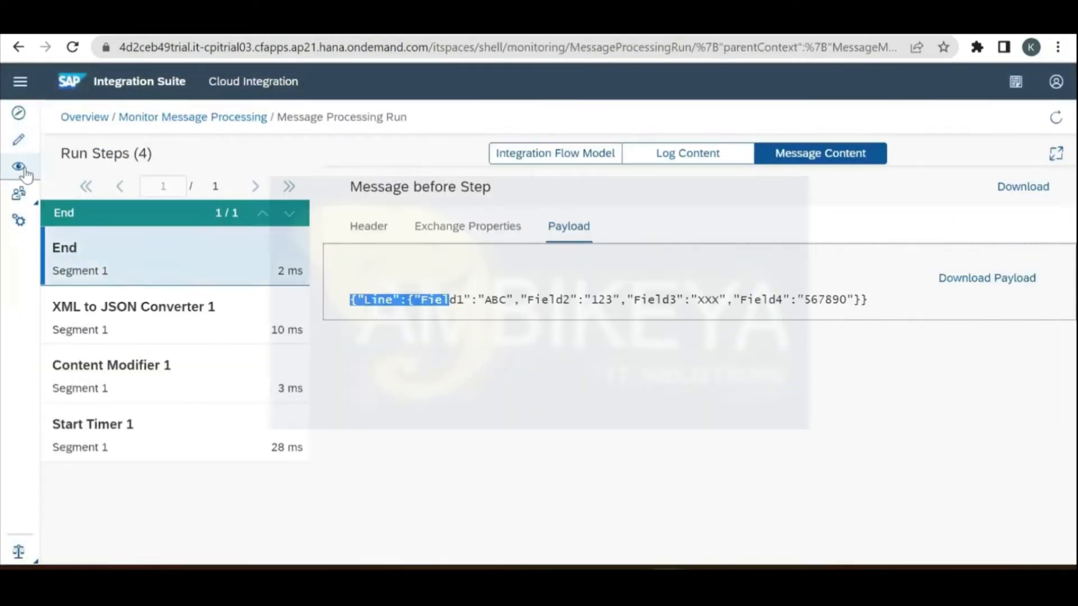
Step: Open the trace of the latest Converters message from the past hour in monitoring
left_click(18, 168)
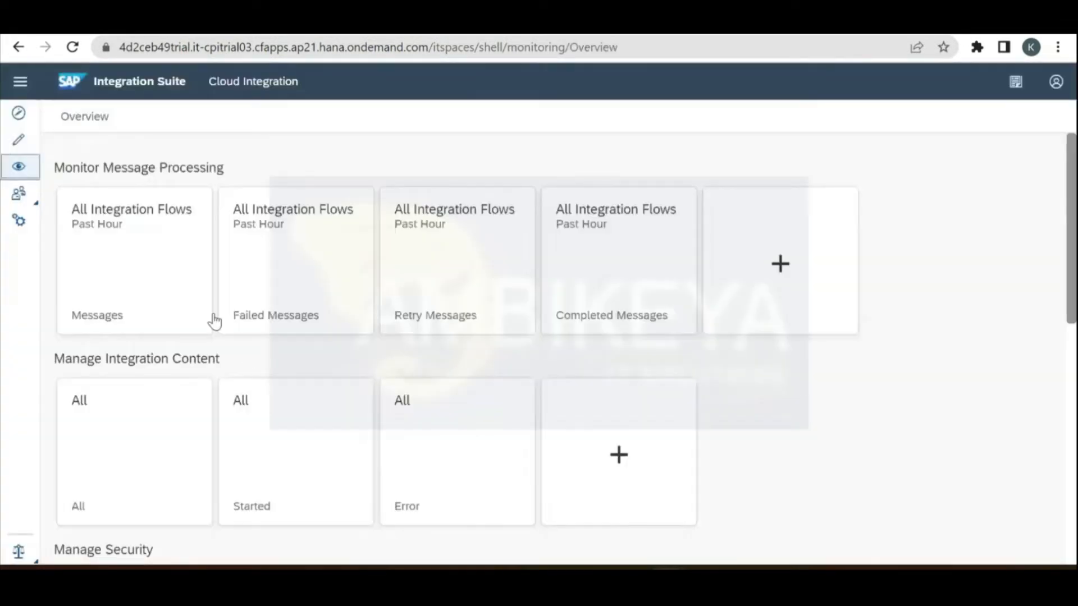
left_click(169, 281)
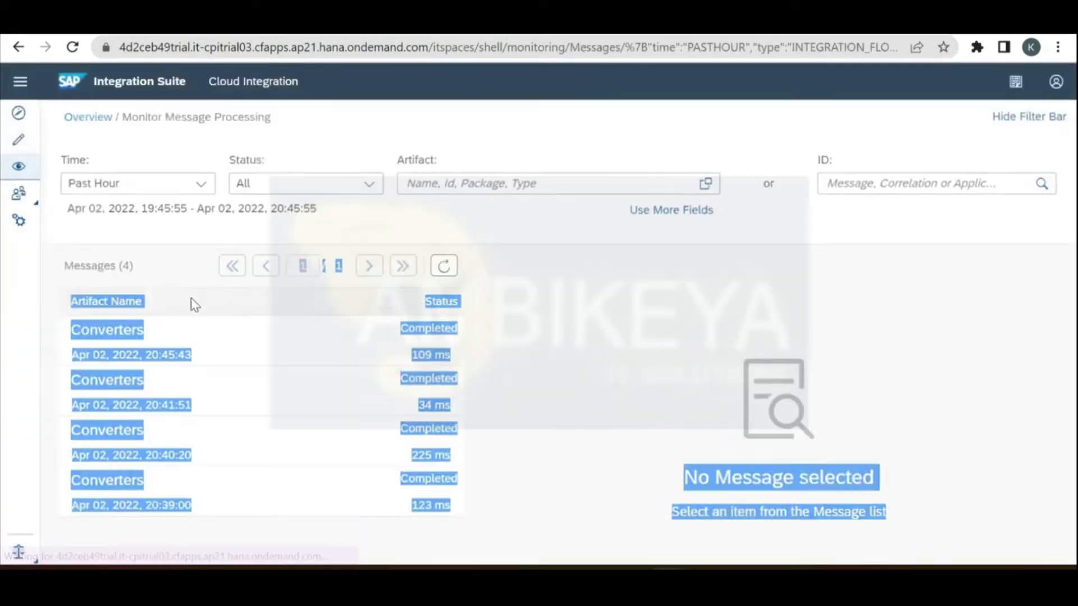
left_click(273, 351)
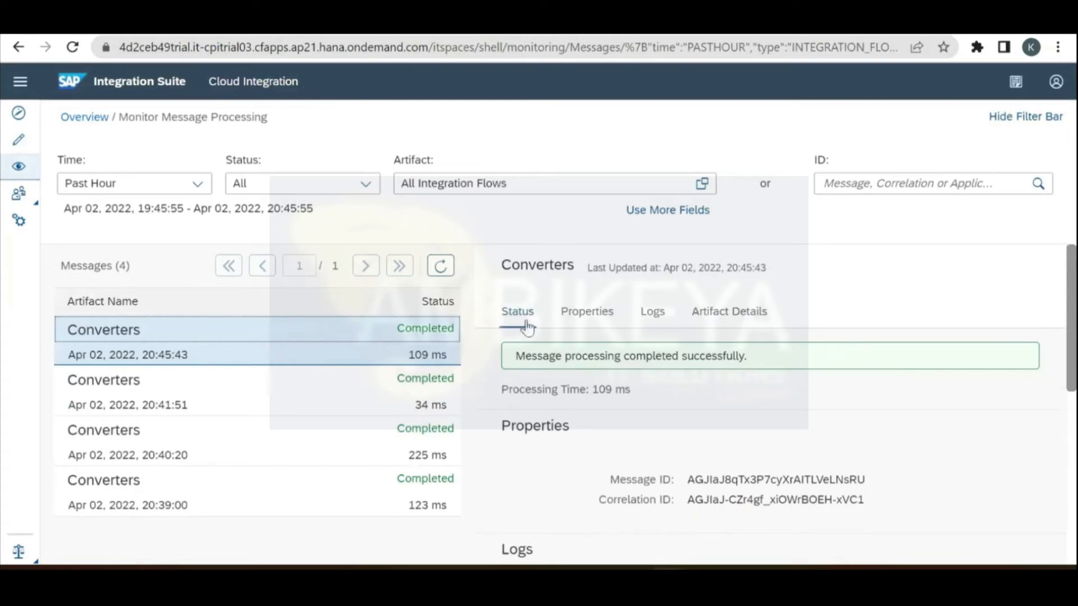
left_click(654, 310)
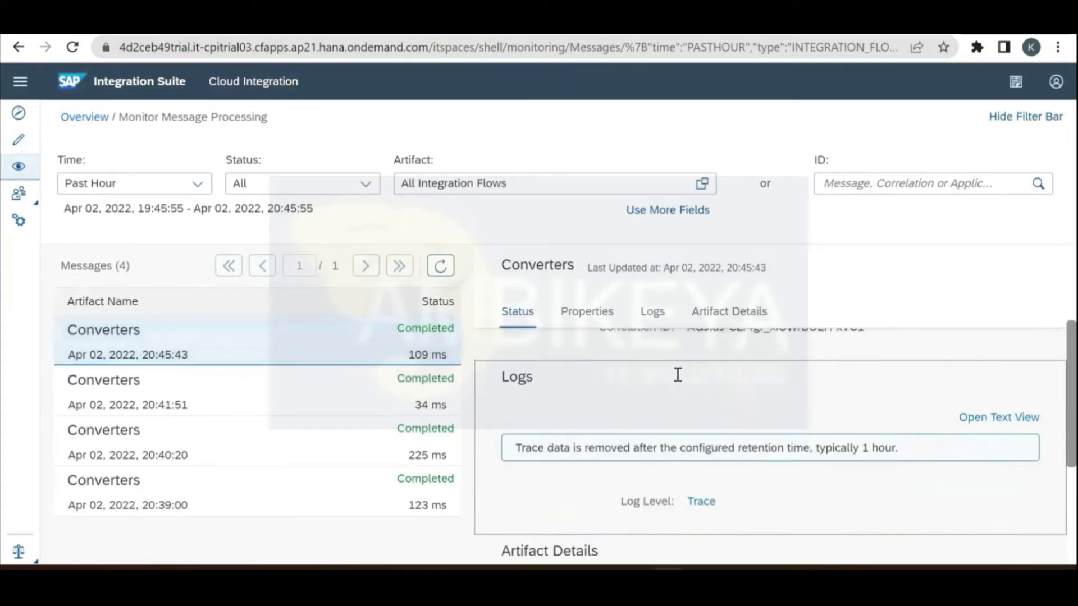
left_click(701, 472)
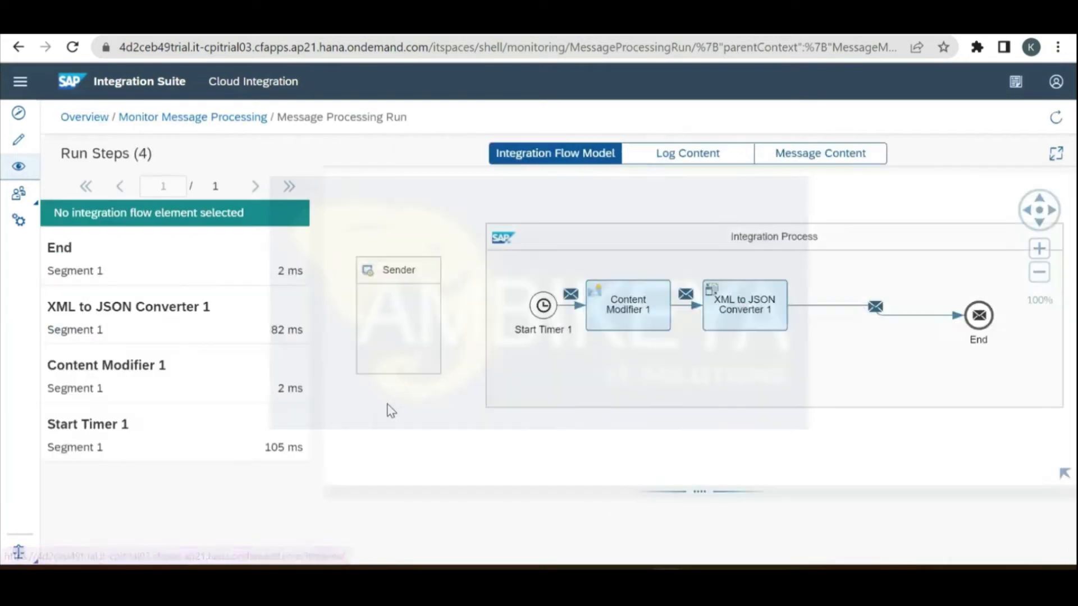
Step: Show the End step's payload and select the array-wrapped JSON text
left_click(239, 258)
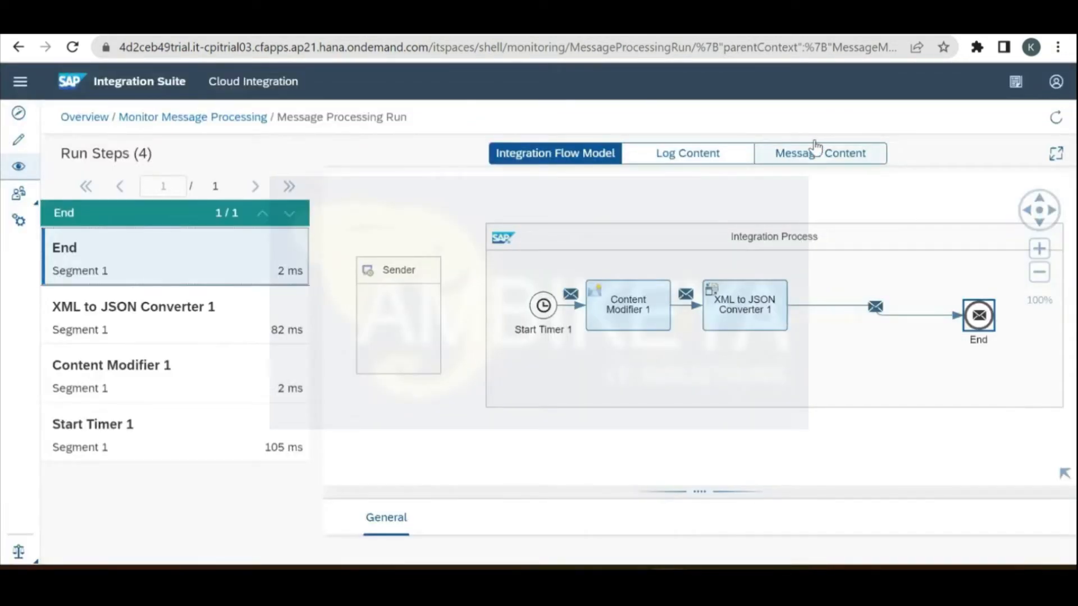
left_click(814, 151)
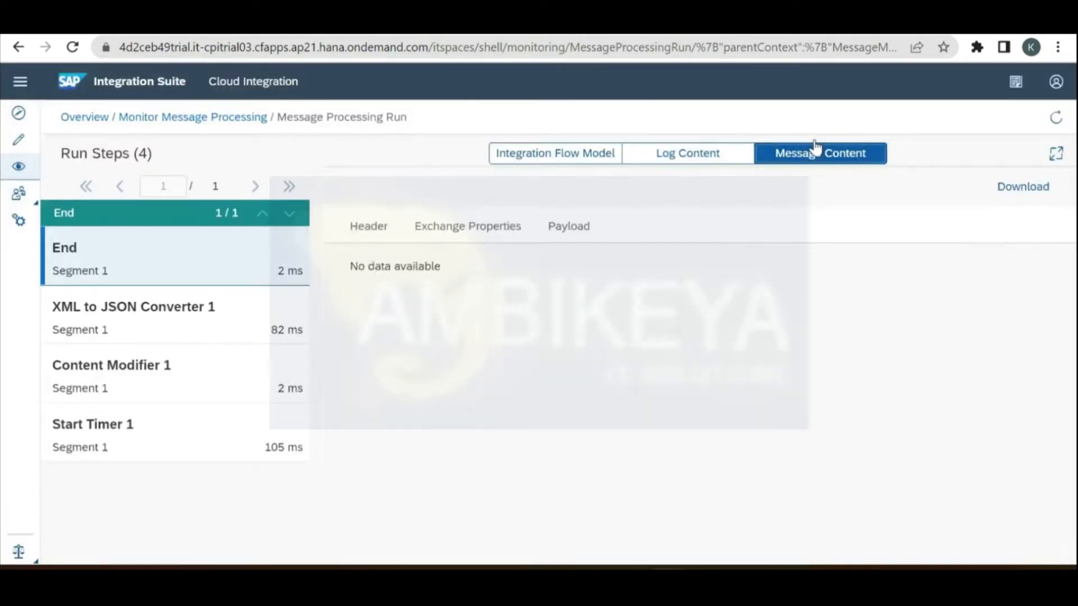
left_click(573, 231)
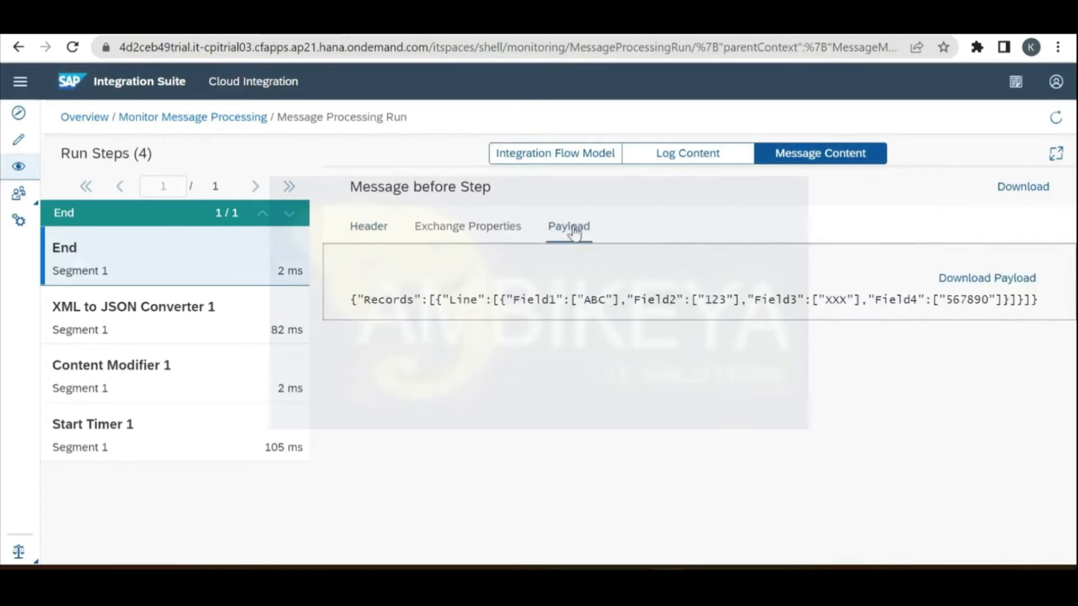
double_click(461, 302)
triple_click(462, 304)
key("ctrl+c")
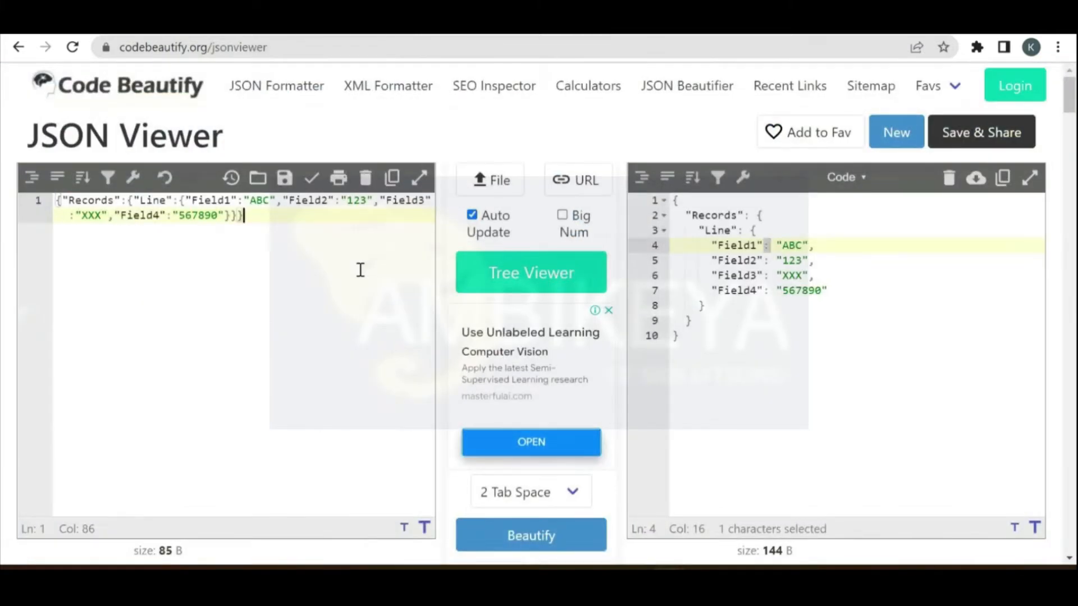
key("ctrl+a")
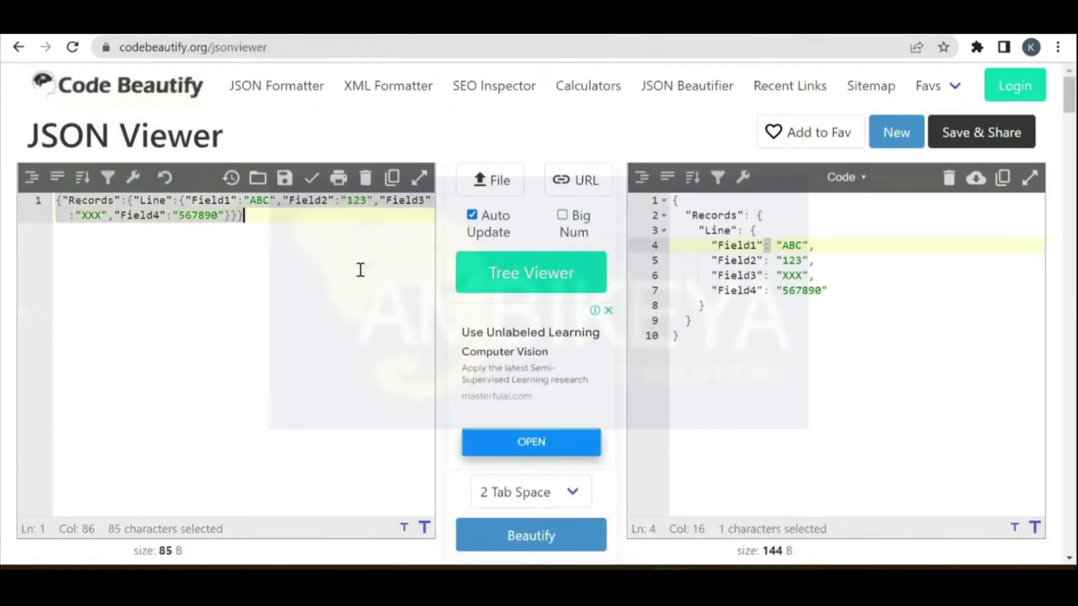
Step: Paste the array-style payload into Code Beautify and beautify it, showing Records, Line and Field1–4 as arrays
key("ctrl+v")
left_click(753, 341)
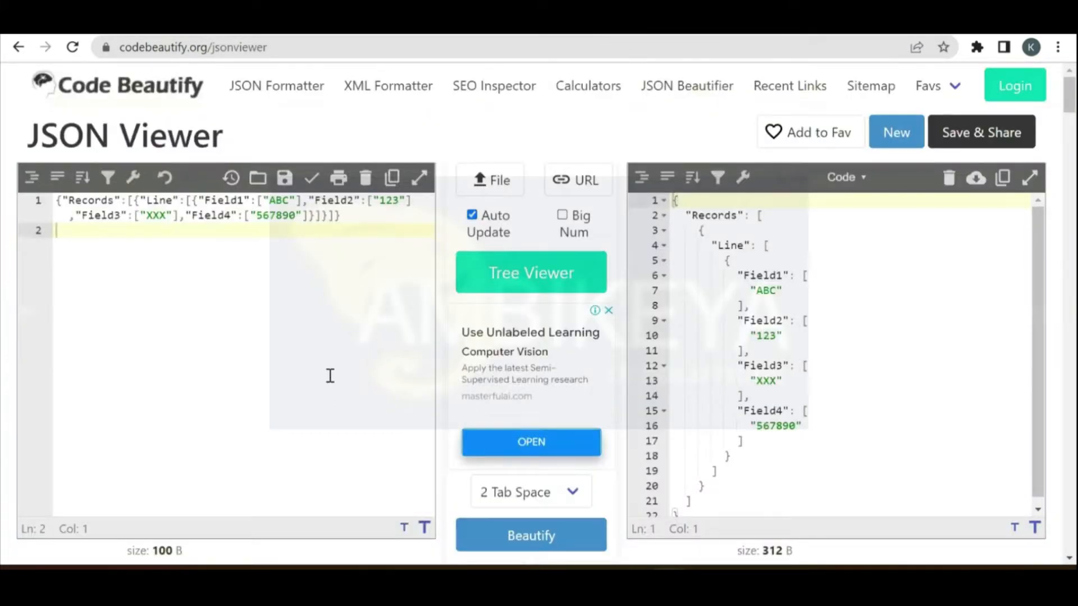
left_click(531, 538)
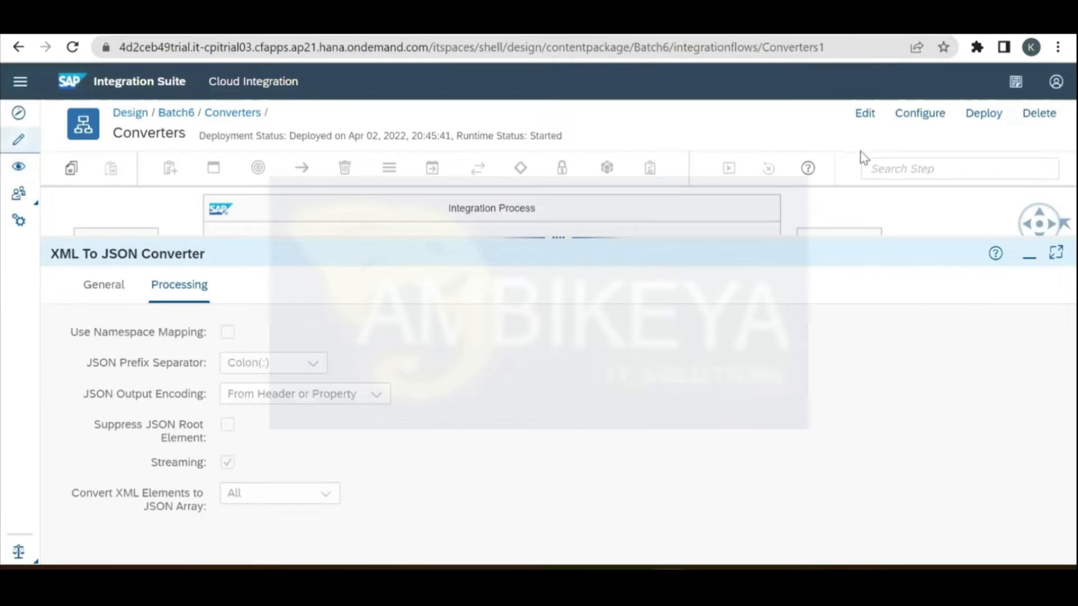
Step: Put the Converters flow in edit mode and set XML to JSON Converter 1 to convert Specified Ones
left_click(866, 124)
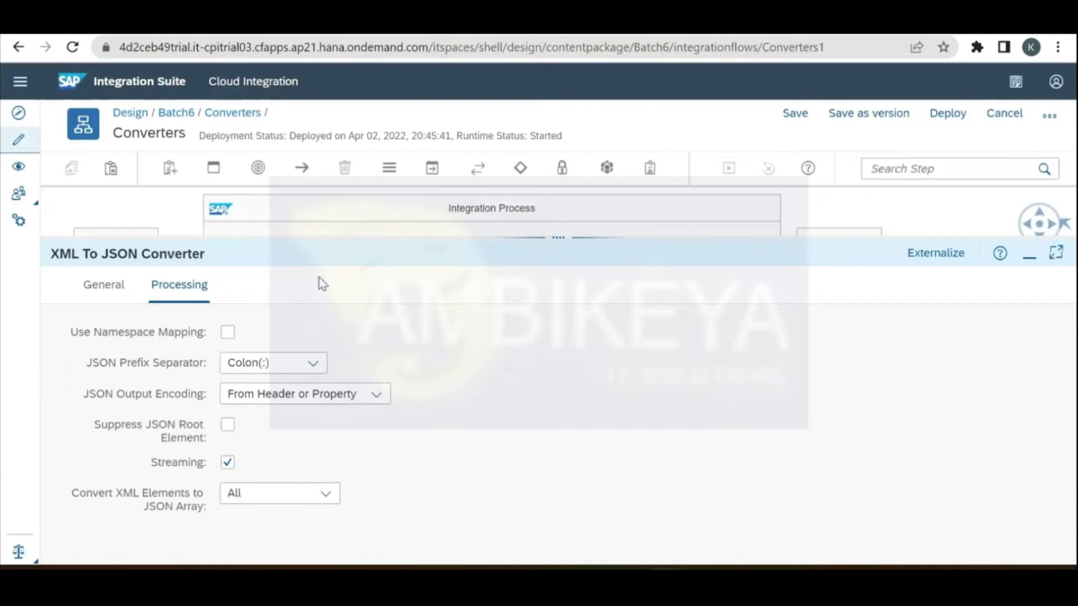
left_click(228, 463)
left_click(228, 463)
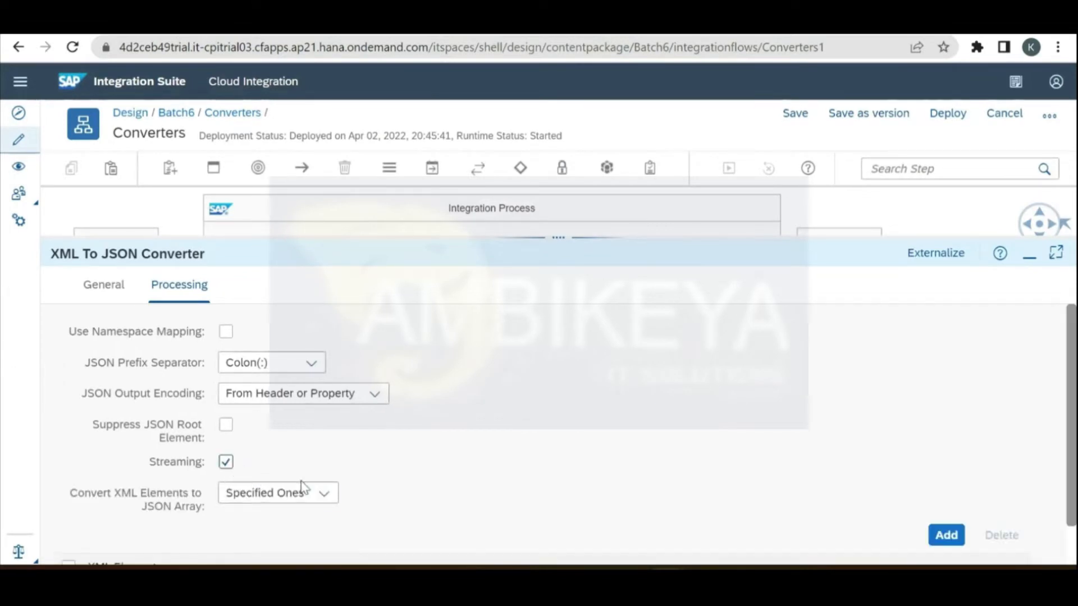
left_click(322, 493)
left_click(475, 472)
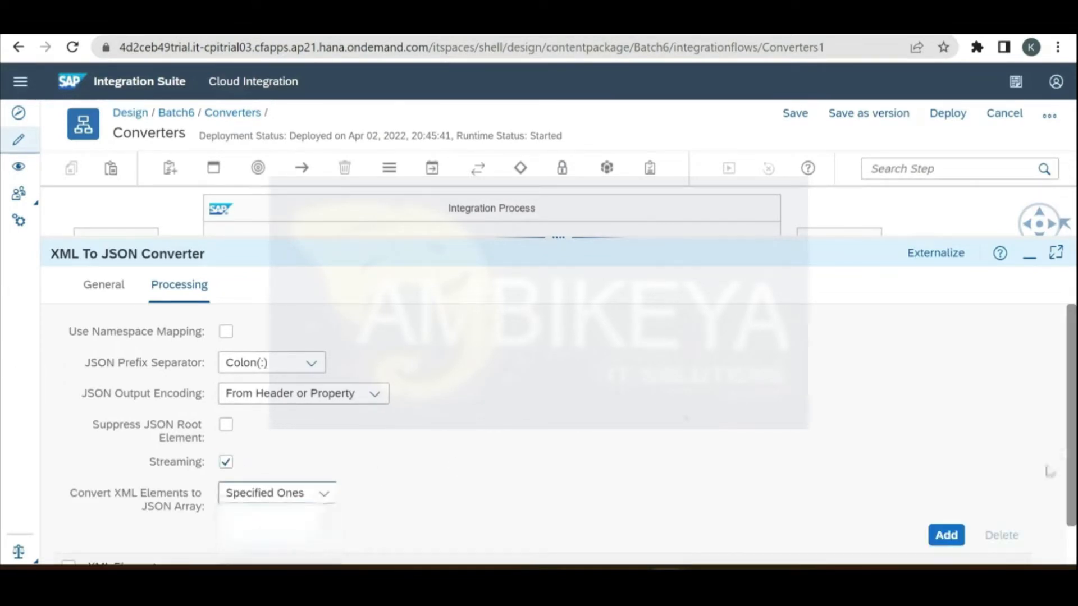
left_click_drag(1070, 513, 1074, 553)
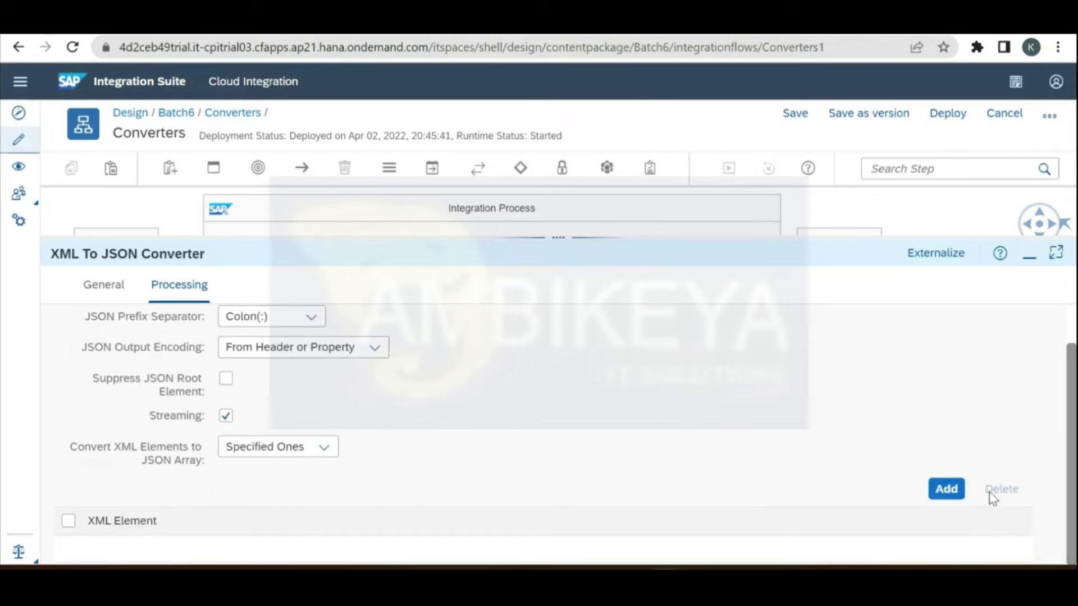
Step: Add an XML Element row and start its path with /Records, copied from the sample XML
left_click(946, 489)
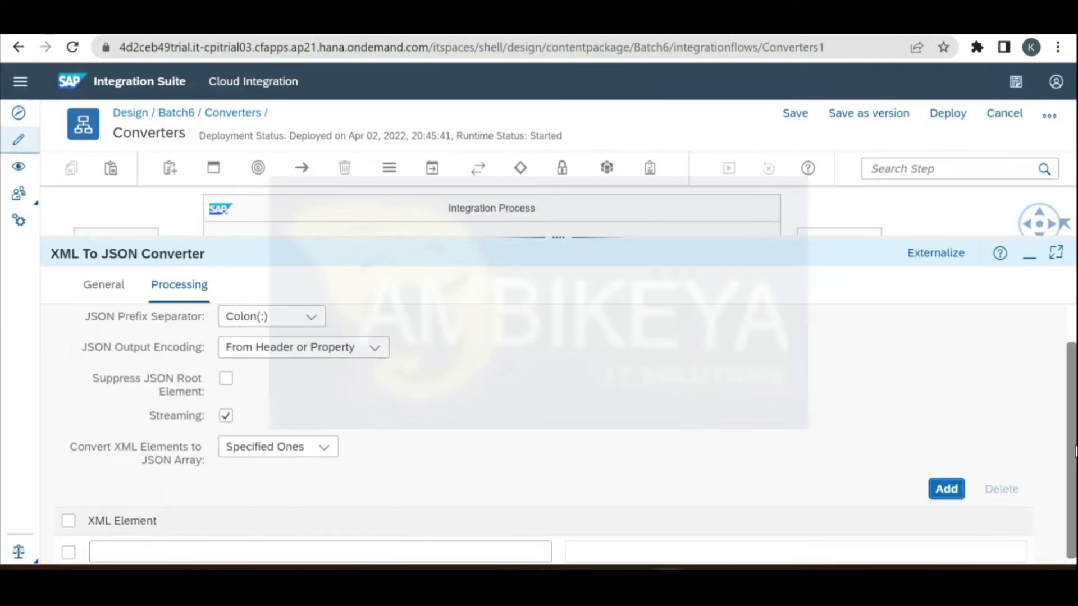
left_click(539, 544)
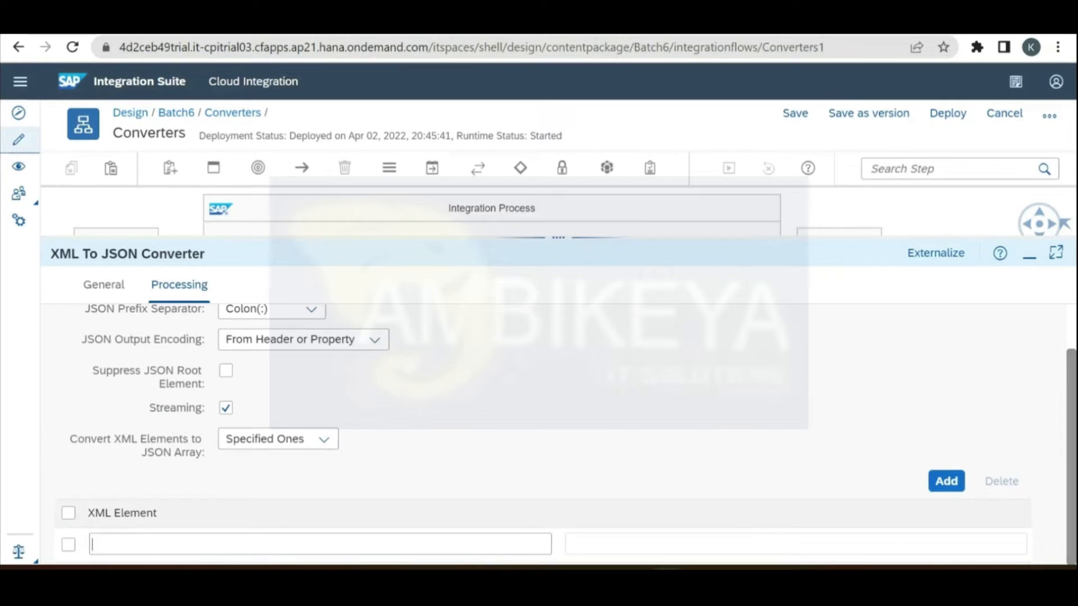
left_click_drag(560, 234, 574, 161)
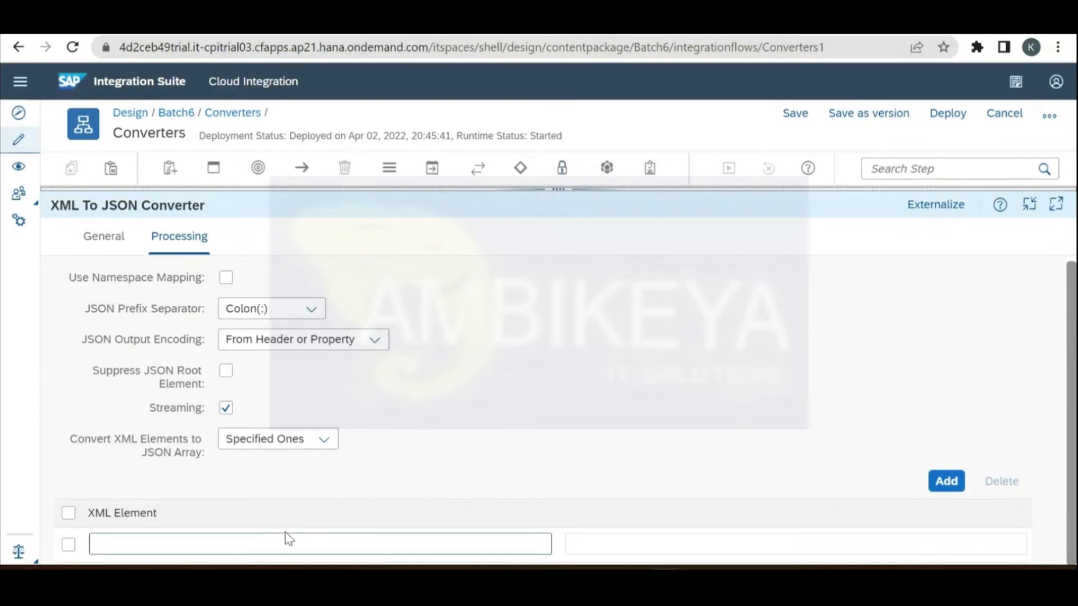
key("alt+Tab")
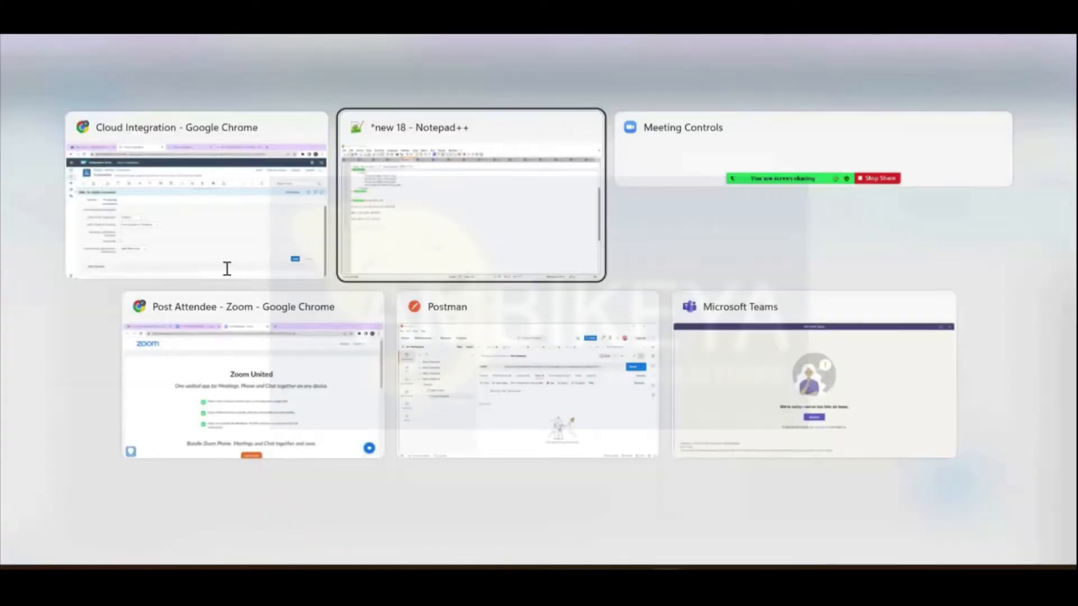
left_click(227, 269)
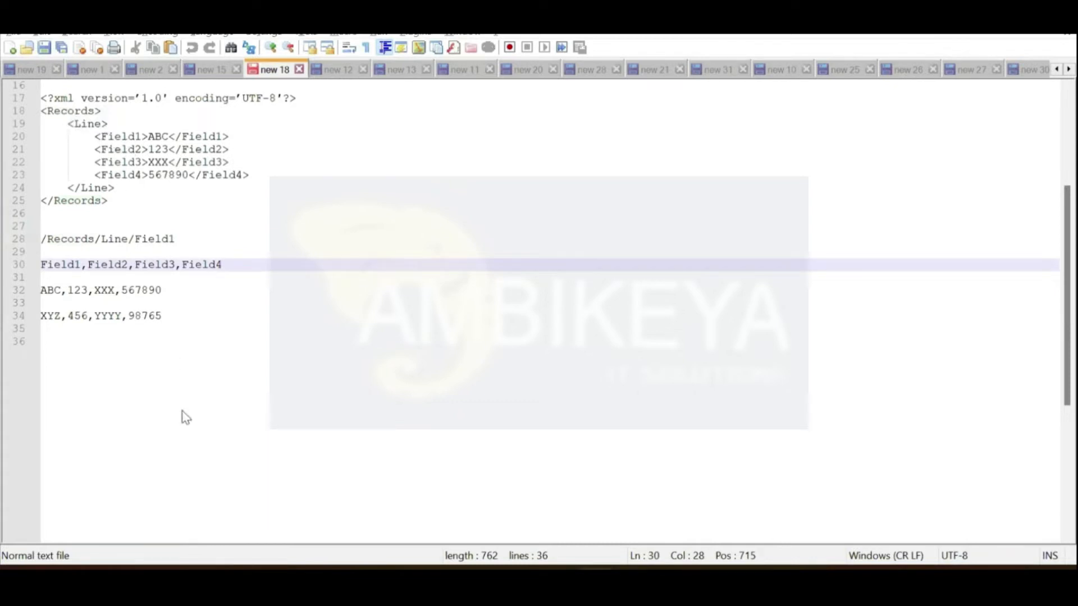
key("alt+Tab")
type("/")
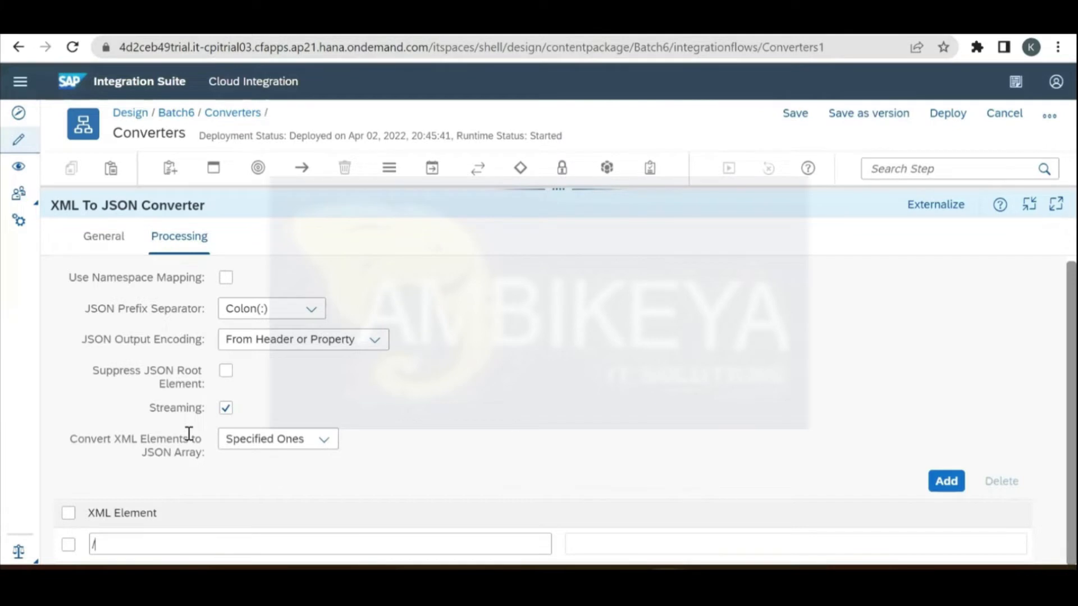
key("alt+Tab")
double_click(69, 105)
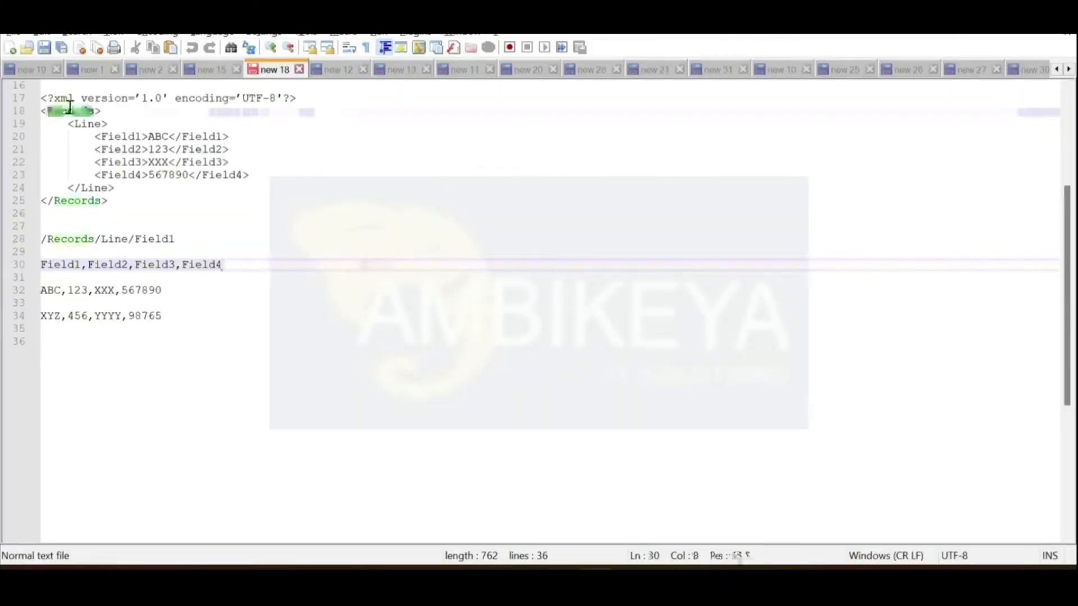
key("alt+Tab")
type("Records")
Step: Complete the XML element path as /Records/Line/Field2
key("alt+Tab")
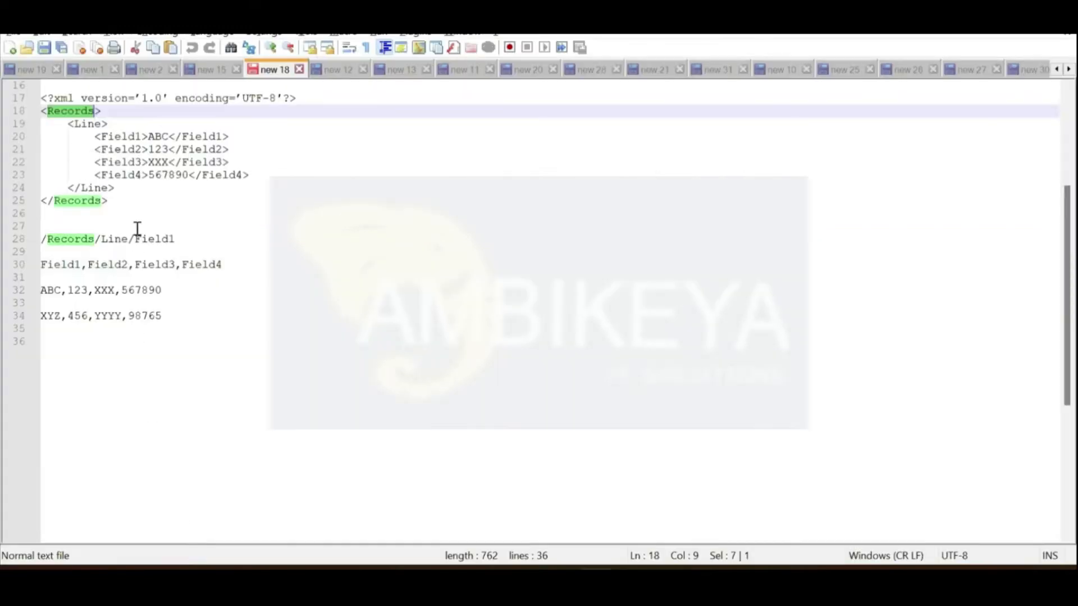
double_click(89, 124)
key("ctrl+c")
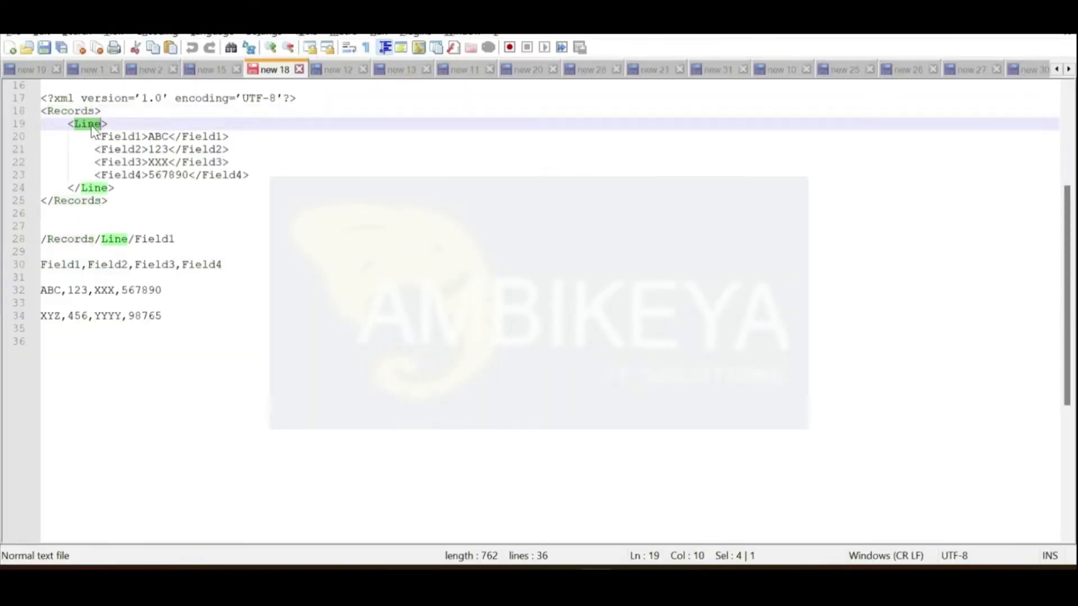
key("alt+Tab")
type("/")
left_click(221, 548)
key("ctrl+v")
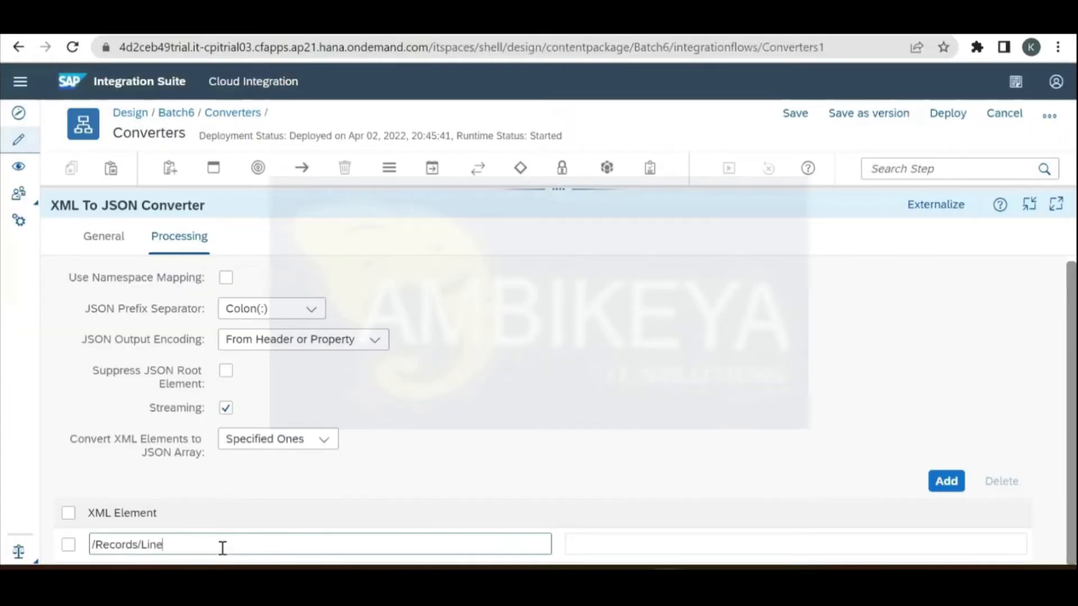
key("alt+Tab")
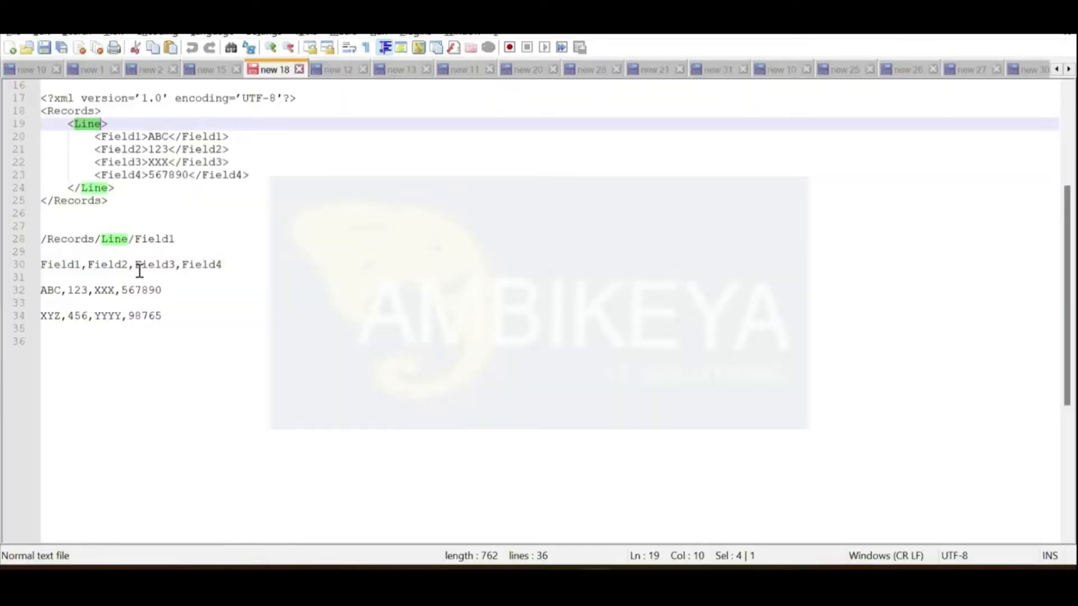
left_click(125, 149)
double_click(124, 150)
key("ctrl+c")
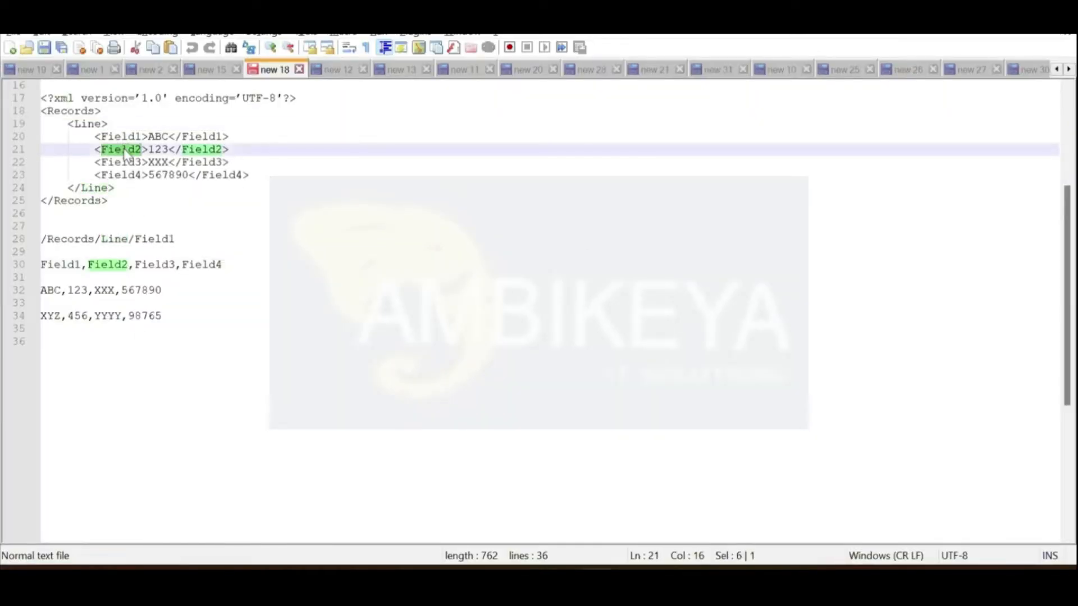
key("alt+Tab")
left_click(297, 546)
key("ctrl+v")
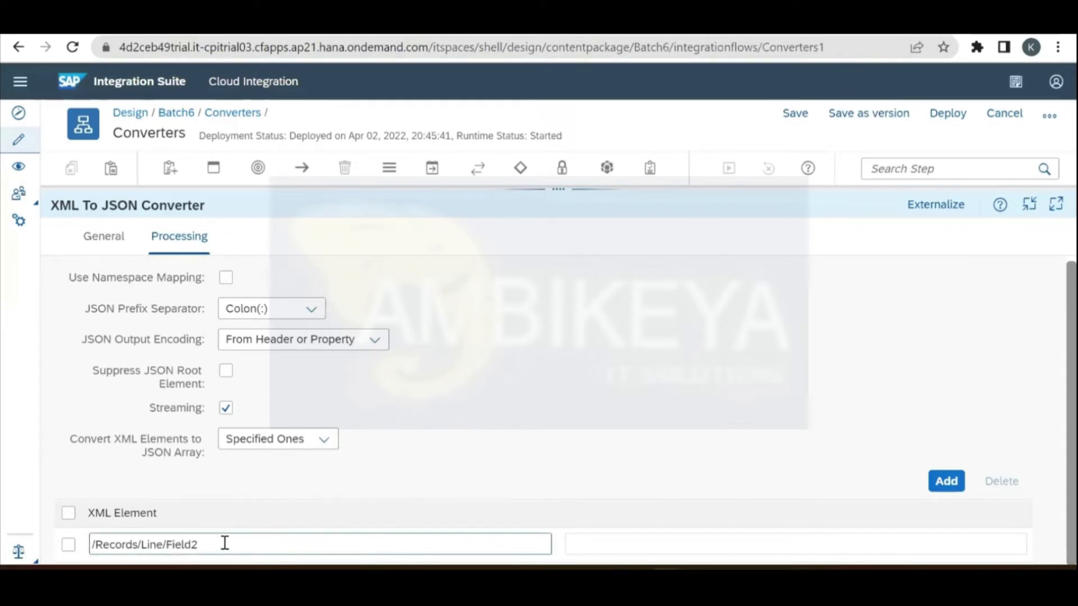
left_click(890, 128)
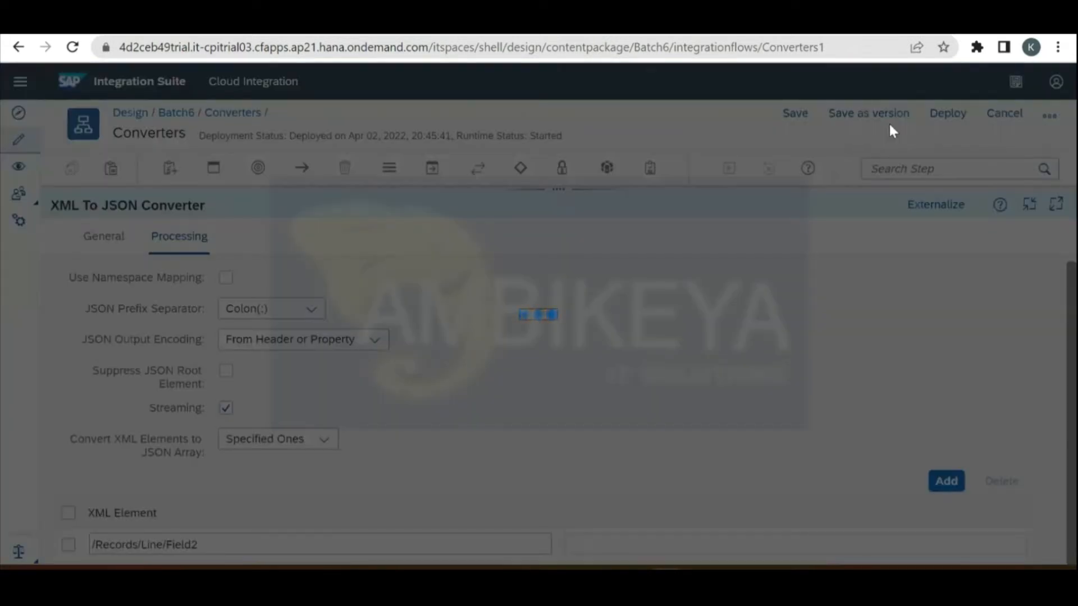
Step: Save the Converters flow as version 1.0.3 and deploy it, confirming the prompts
left_click(678, 414)
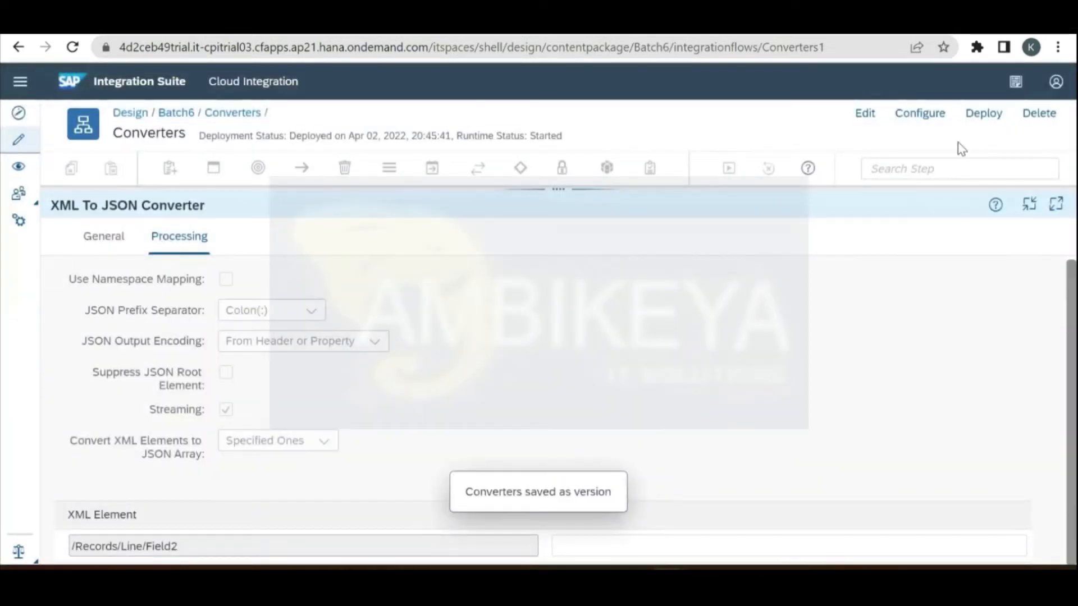
left_click(983, 114)
left_click(574, 354)
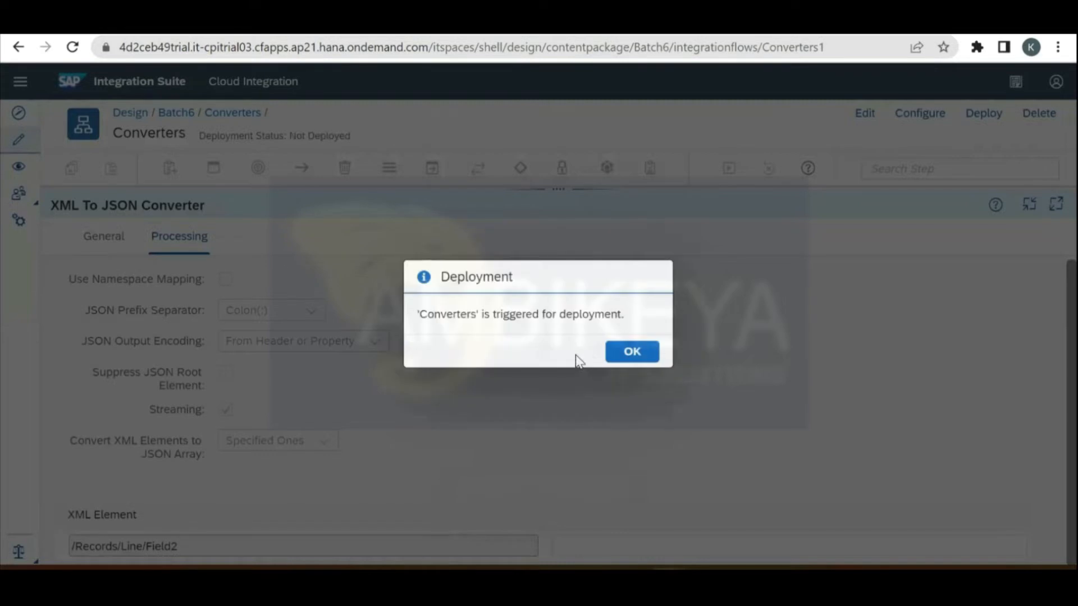
left_click(629, 358)
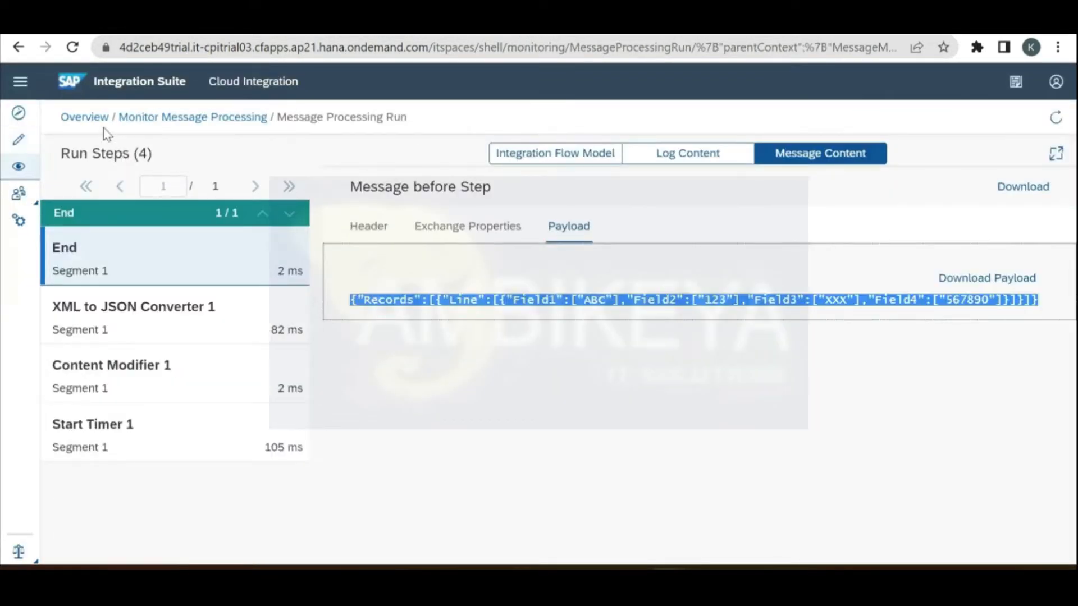
Step: Open the latest Converters message's traced run and show the message content at the End step
left_click(91, 117)
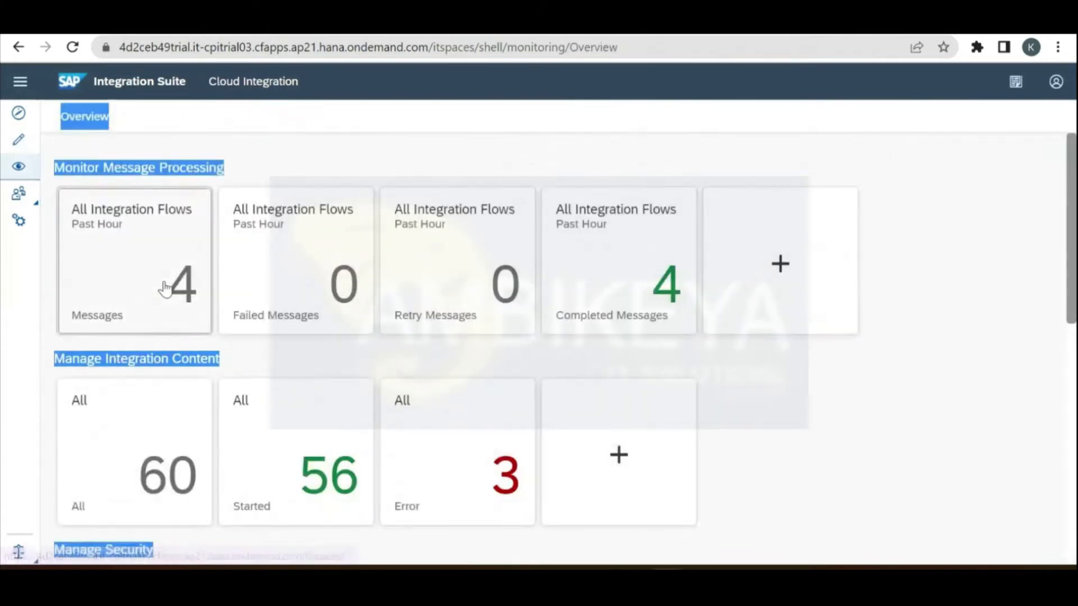
left_click(166, 287)
left_click(248, 347)
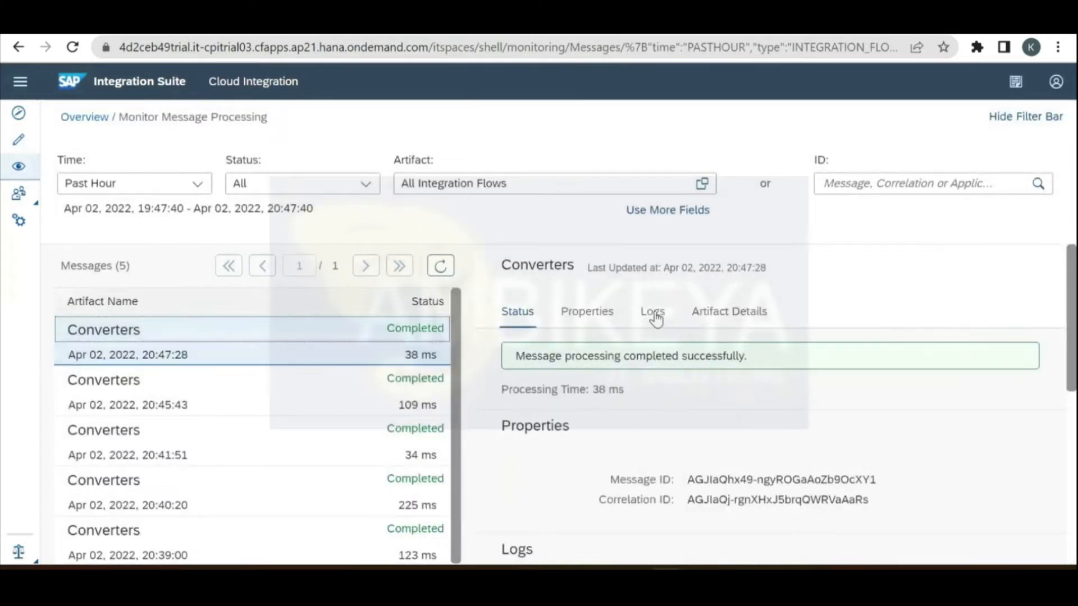
left_click(655, 316)
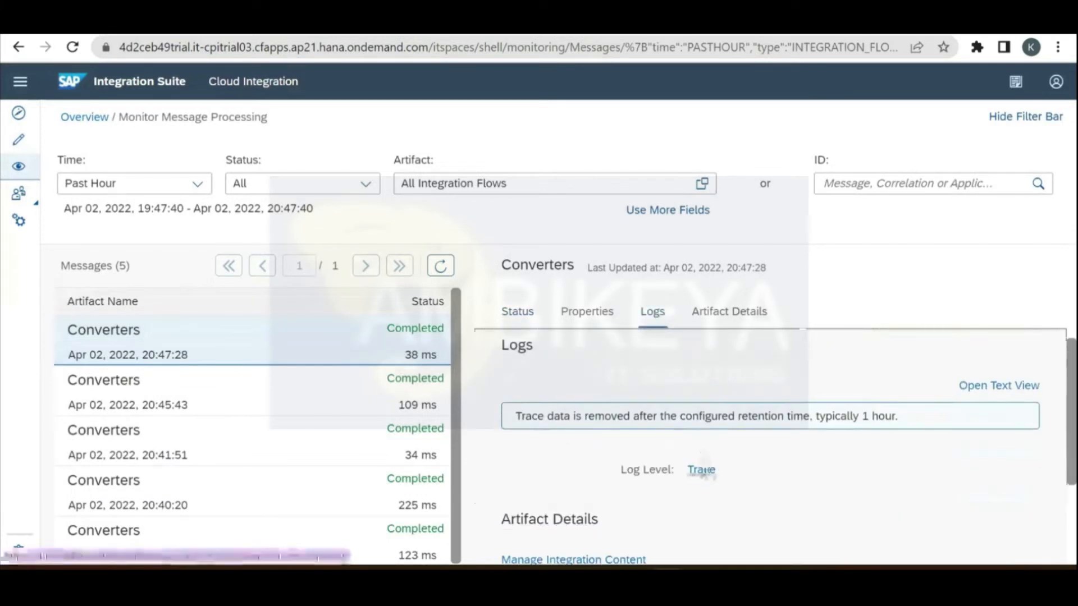
left_click(703, 472)
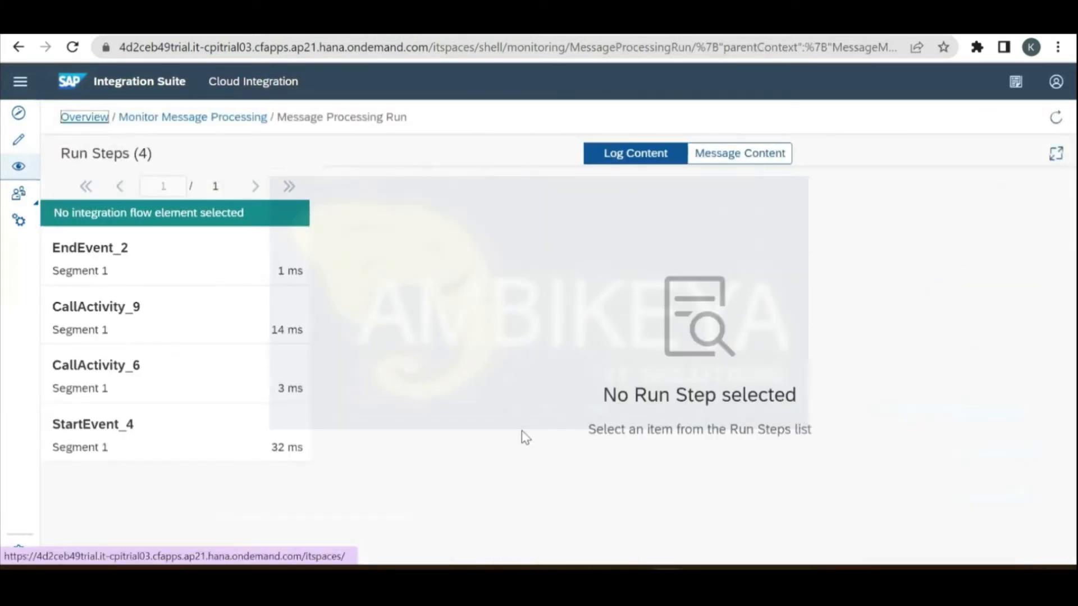
left_click(980, 315)
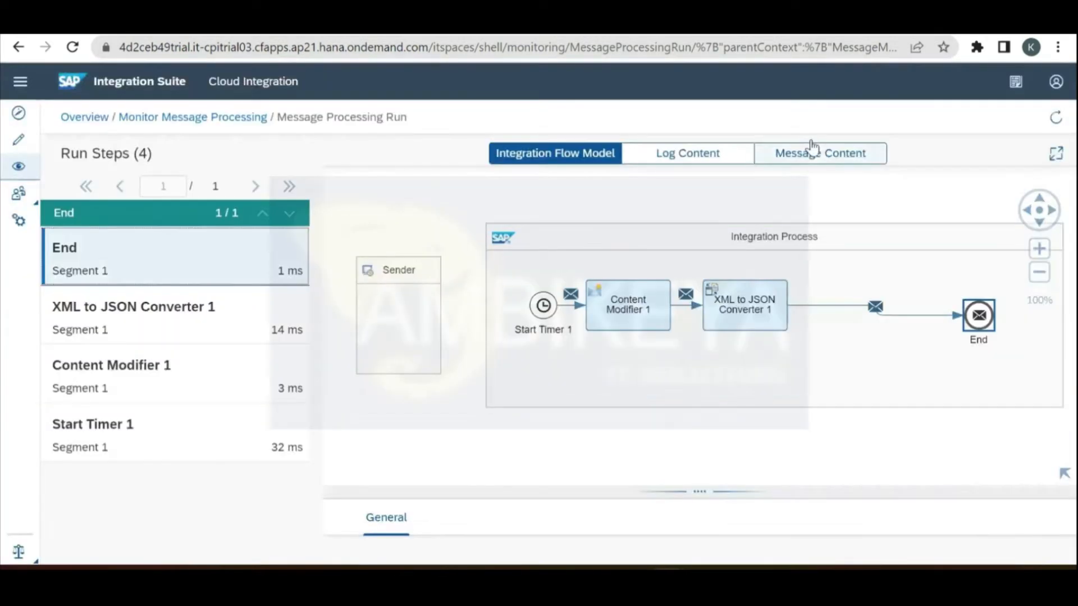
left_click(814, 150)
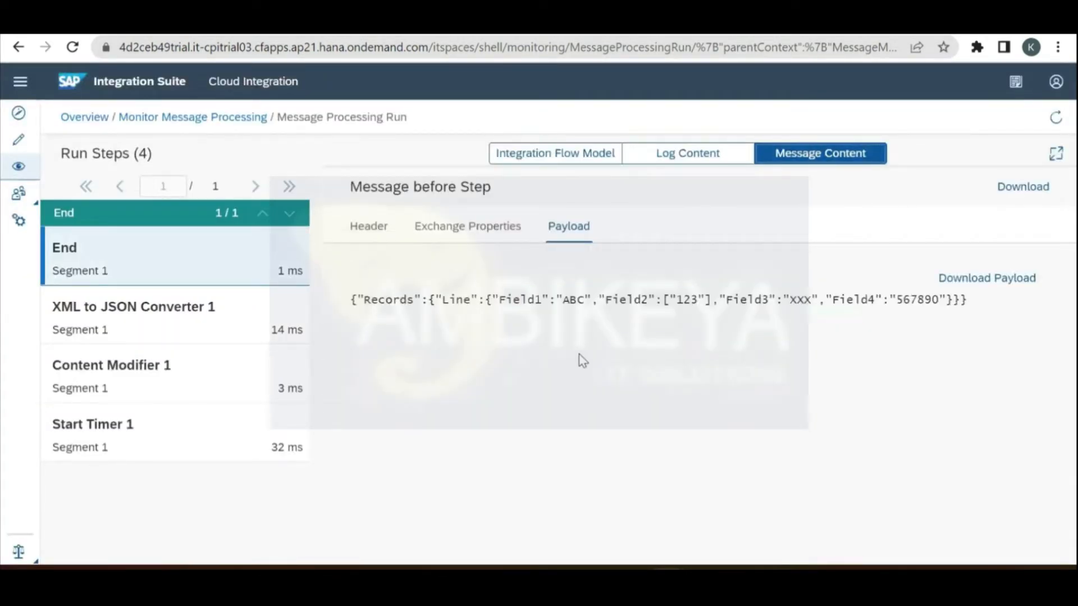
Step: Copy the JSON output payload and select the old JSON in the JSON Viewer input
triple_click(665, 302)
key("ctrl+c")
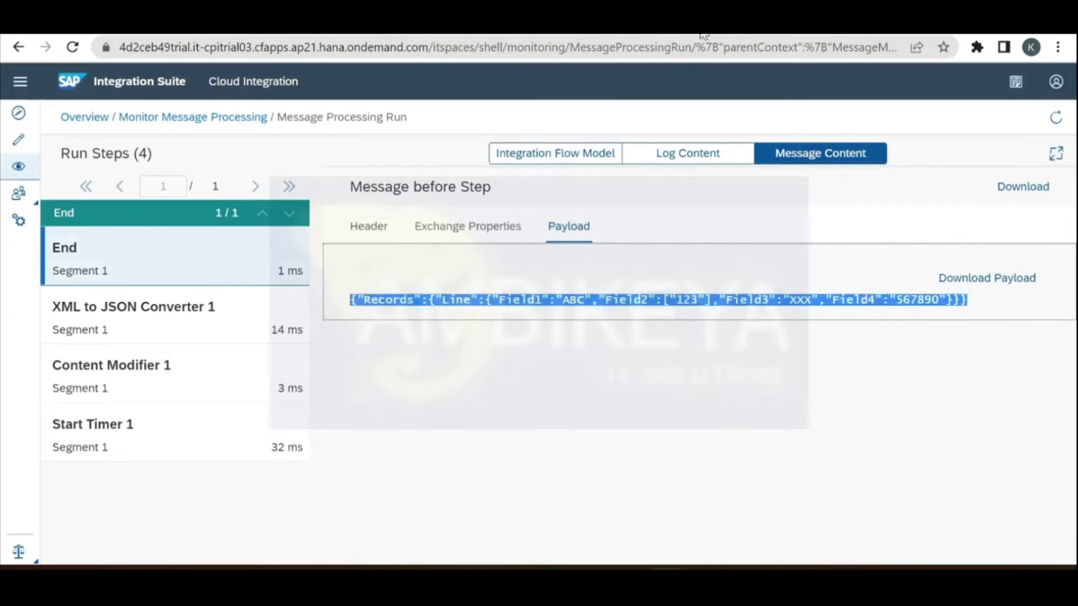
key("ctrl+Tab")
left_click(276, 311)
key("ctrl+a")
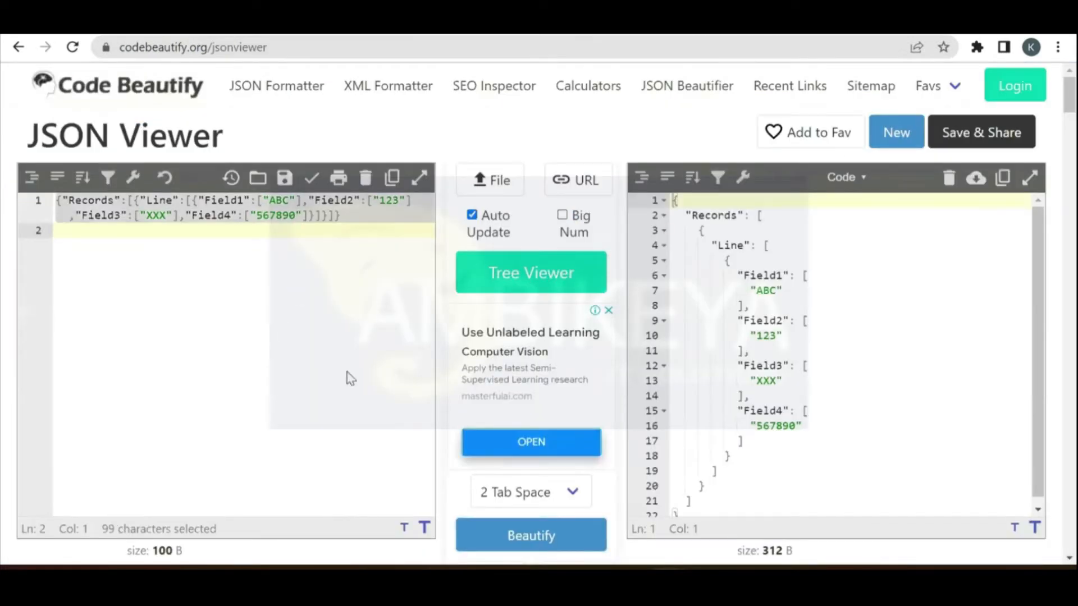
Step: Paste the new payload and join the output so line 5 reads "Field2": ["123"],
key("ctrl+v")
left_click(750, 344)
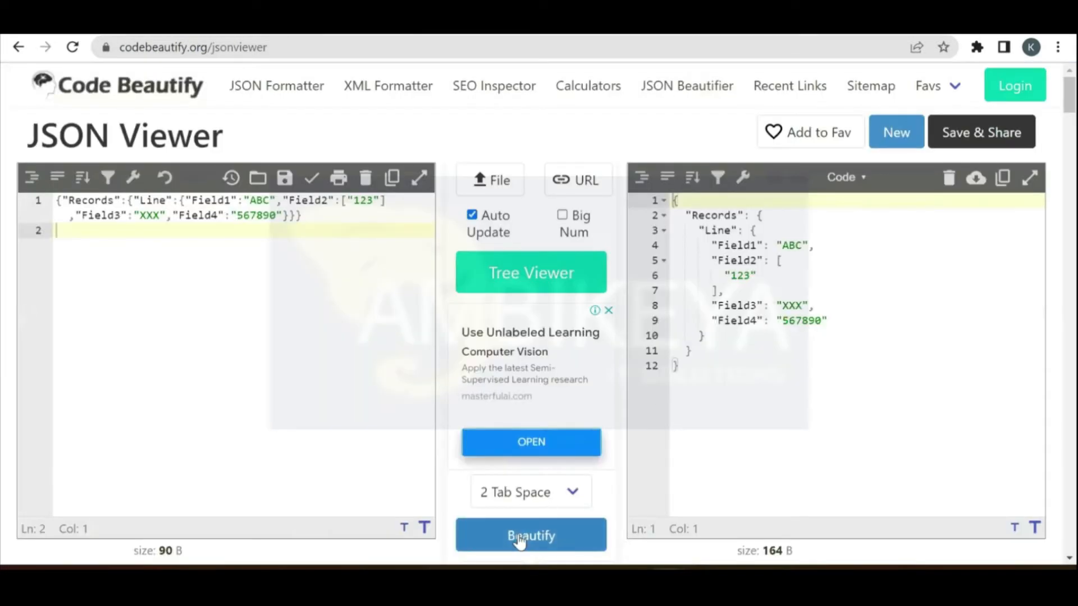
left_click(795, 261)
key("Delete")
key("Delete")
key("Delete")
key("Delete")
key("Delete")
key("Delete")
key("Delete")
key("Delete")
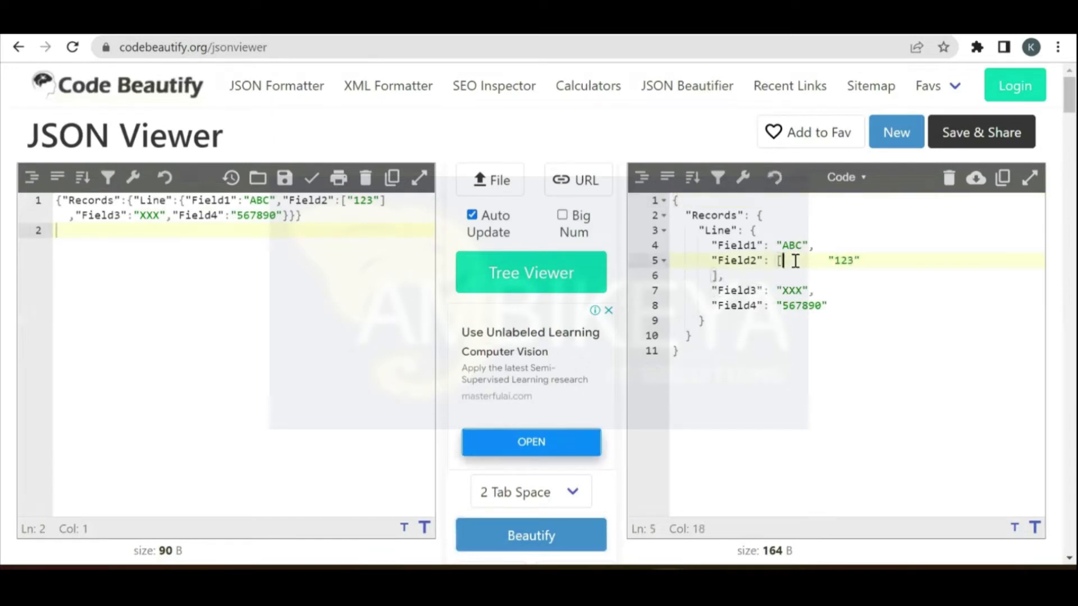
key("Delete")
left_click(713, 276)
key("BackSpace")
key("BackSpace")
key("BackSpace")
key("BackSpace")
key("BackSpace")
key("BackSpace")
key("BackSpace")
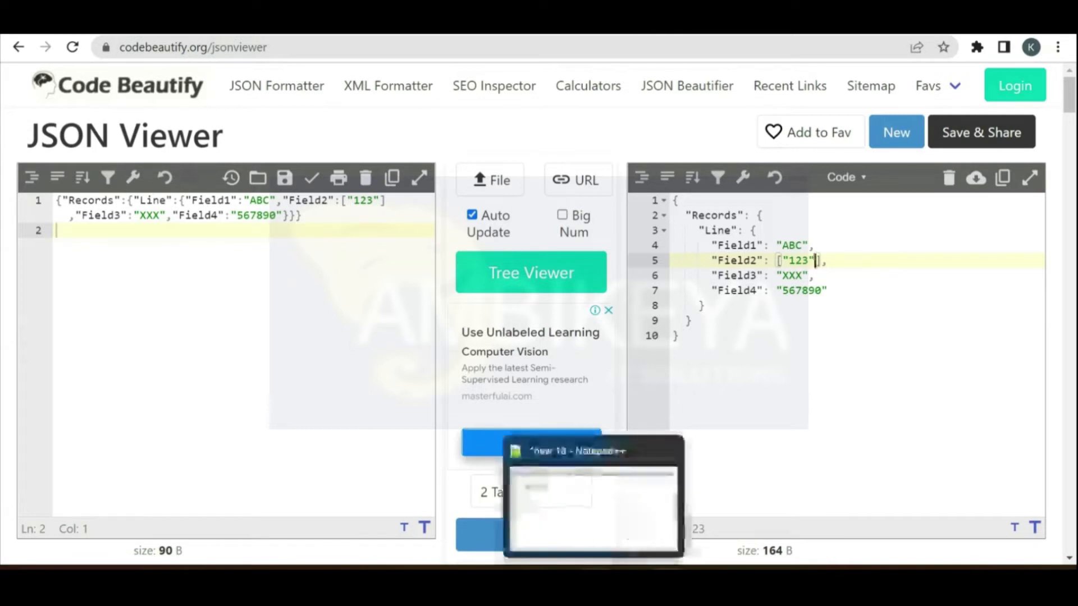
Step: Add trial <name> and <sun> lines after Field2 in the new 18 sample XML
left_click(594, 584)
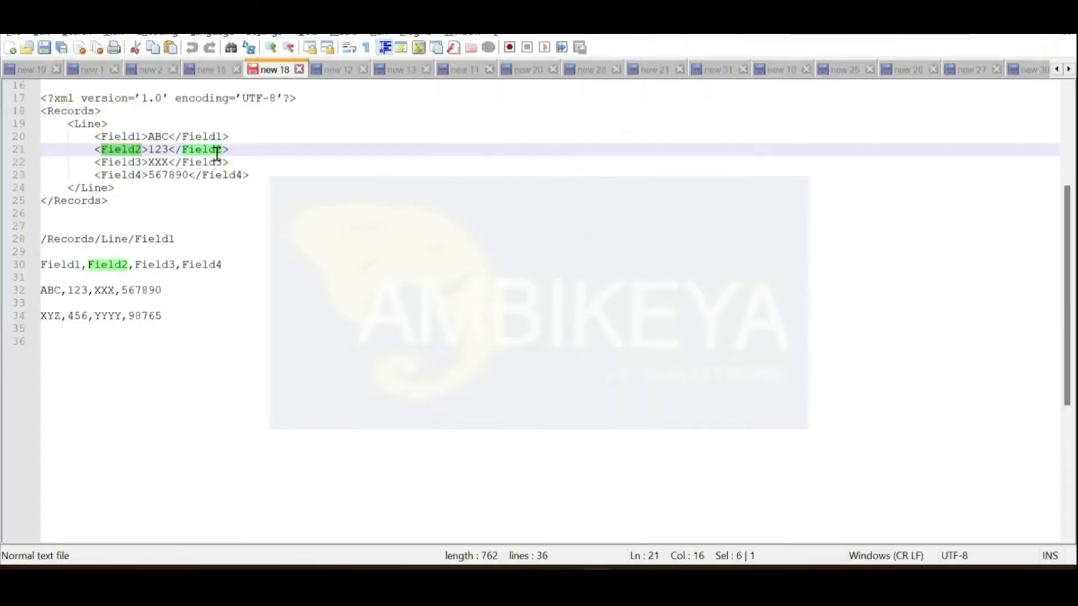
left_click(252, 146)
type("\\")
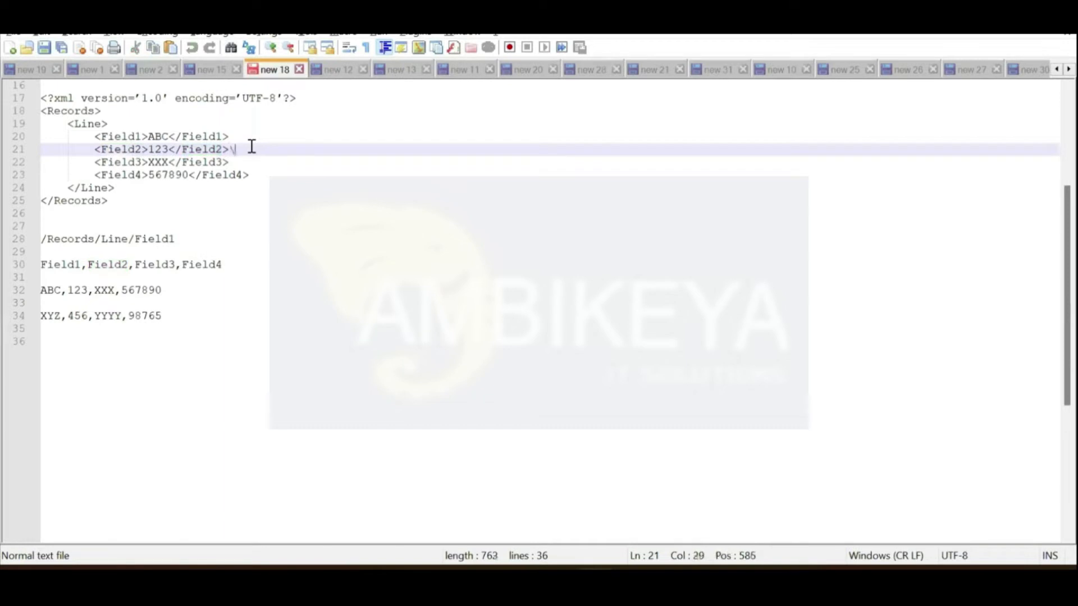
key("BackSpace")
key("Return")
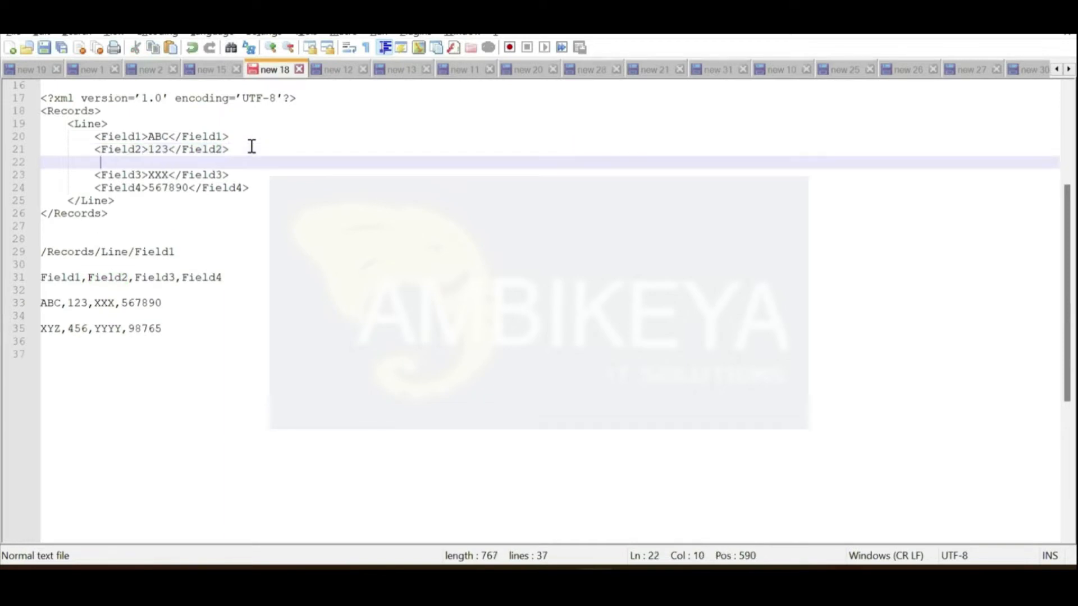
type("<>")
key("Left")
type("roo")
key("BackSpace")
key("BackSpace")
key("BackSpace")
type("name")
key("Right")
key("Return")
type("<>")
key("Left")
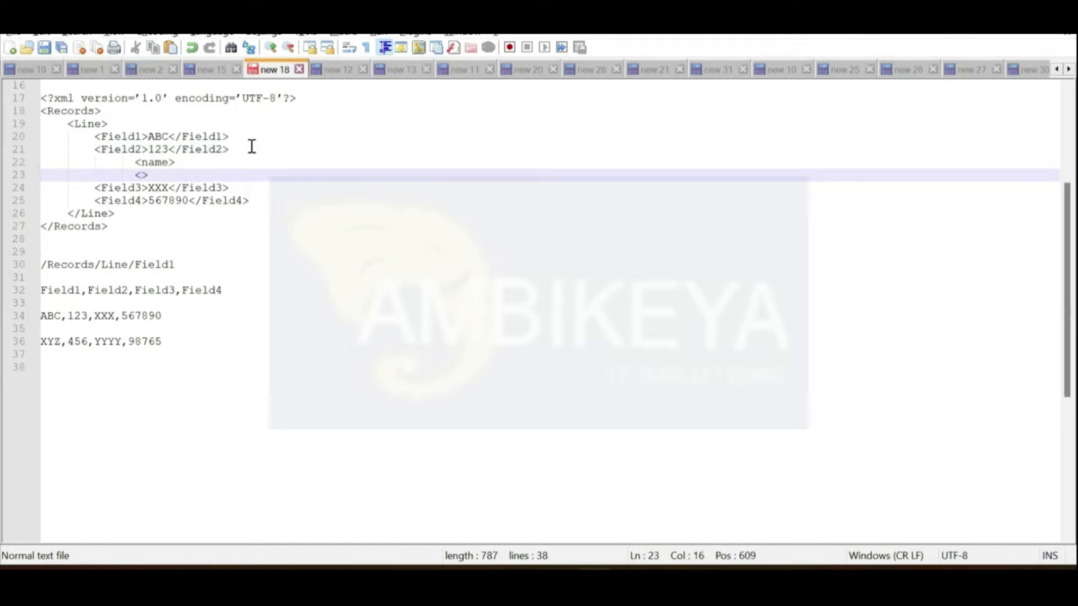
type("sun")
key("Right")
Step: Select and delete the trial <name> and <sun> lines, leaving only Field1–Field4
key("shift+Up")
key("shift+Up")
key("shift+Right")
key("shift+End")
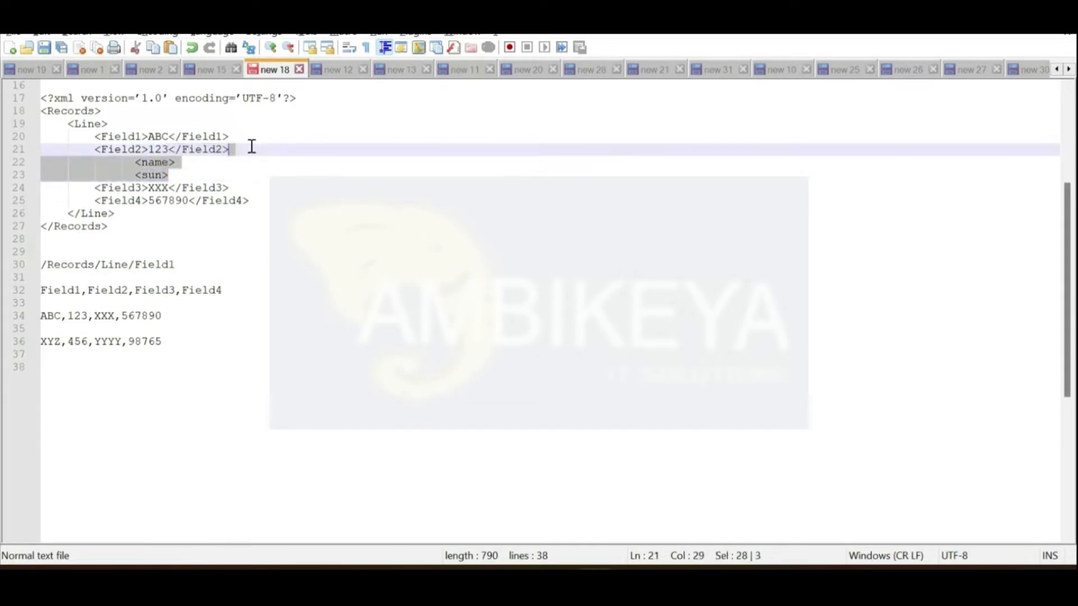
key("shift+Right")
key("Delete")
key("BackSpace")
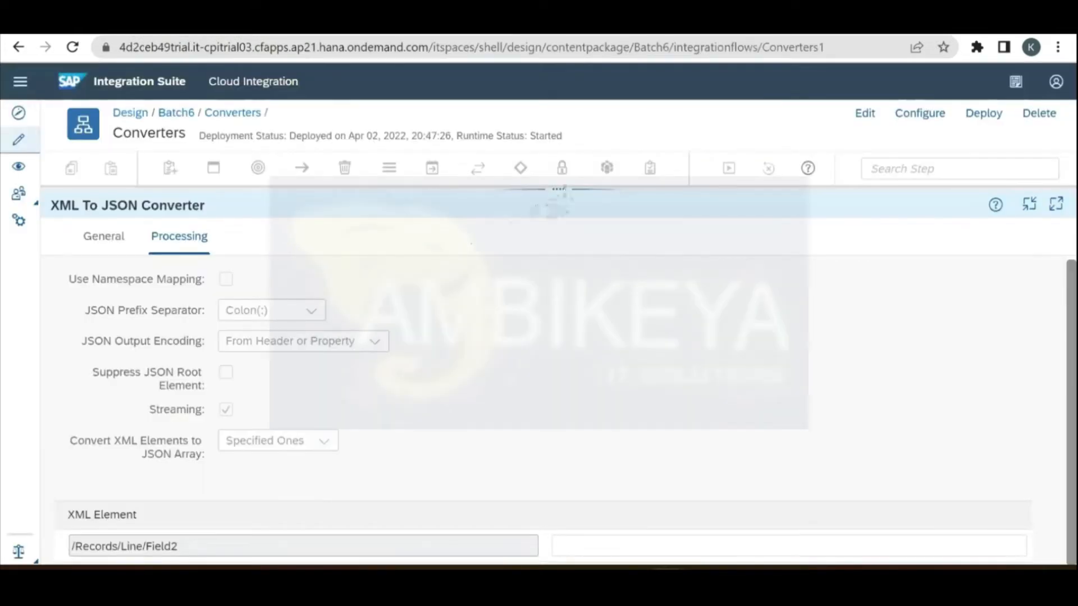
Step: Reveal the Converters flow diagram and switch the flow into edit mode
left_click_drag(561, 193, 591, 396)
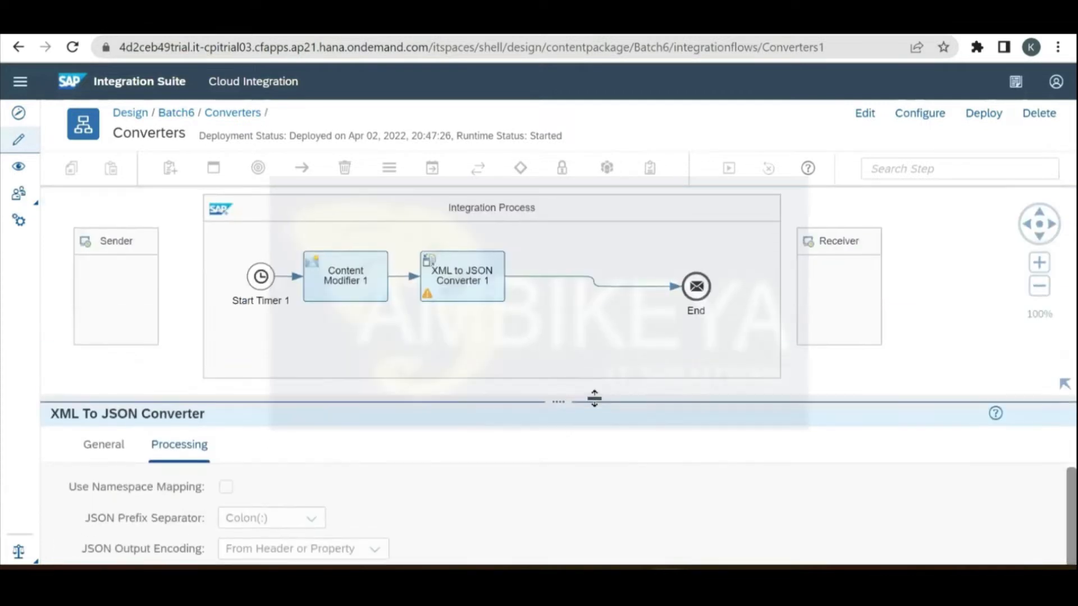
left_click(975, 355)
left_click(867, 120)
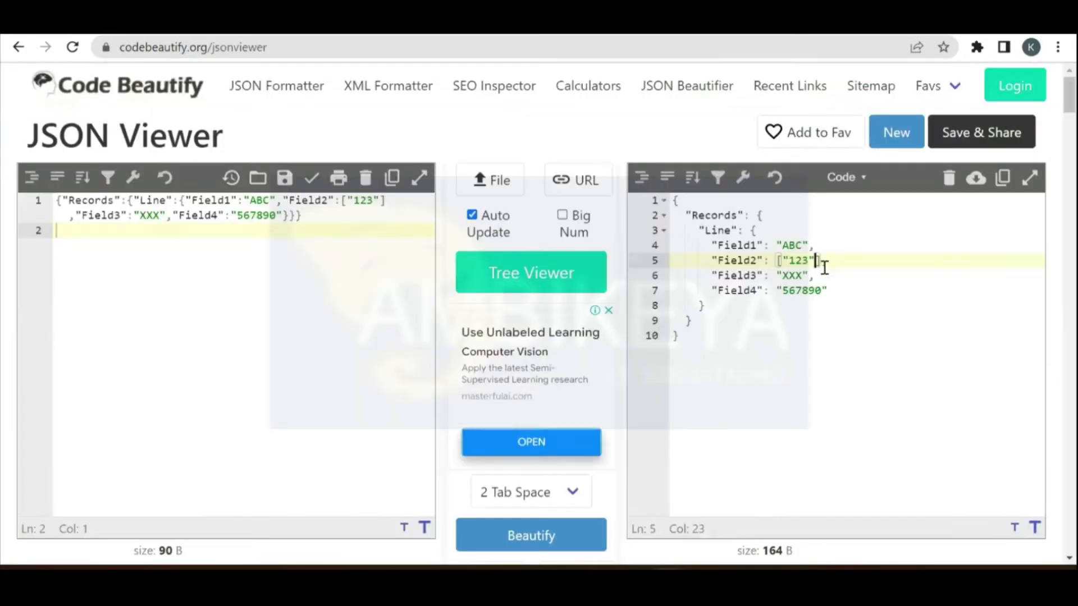
Step: Remove the brackets around Field2's "123" in the output and select the entire edited JSON
key("Delete")
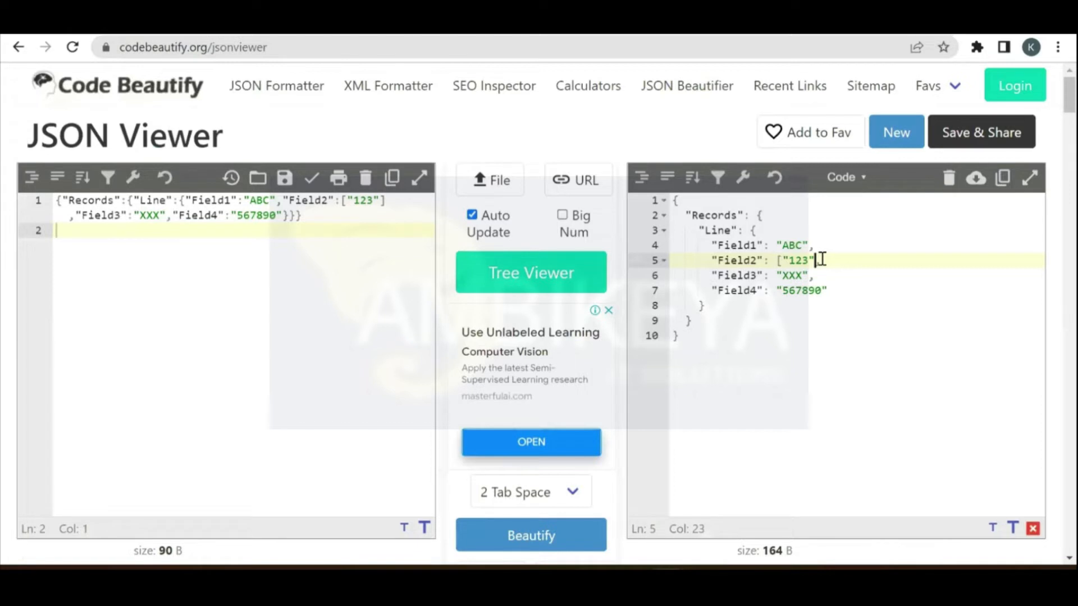
key("Left")
key("Left")
key("Left")
key("Left")
key("BackSpace")
left_click(737, 339)
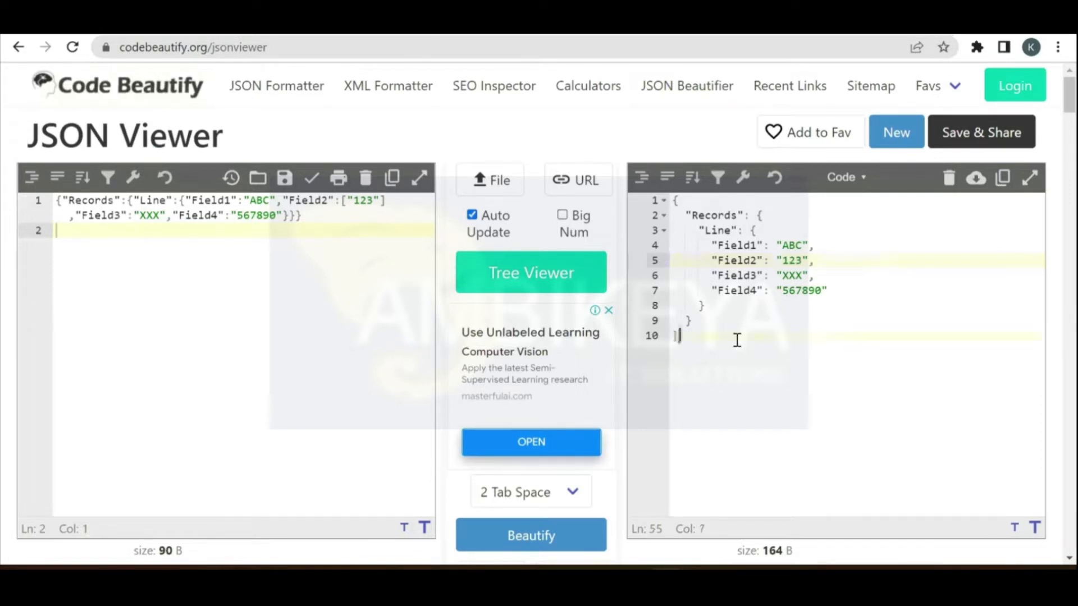
key("ctrl+a")
key("ctrl+c")
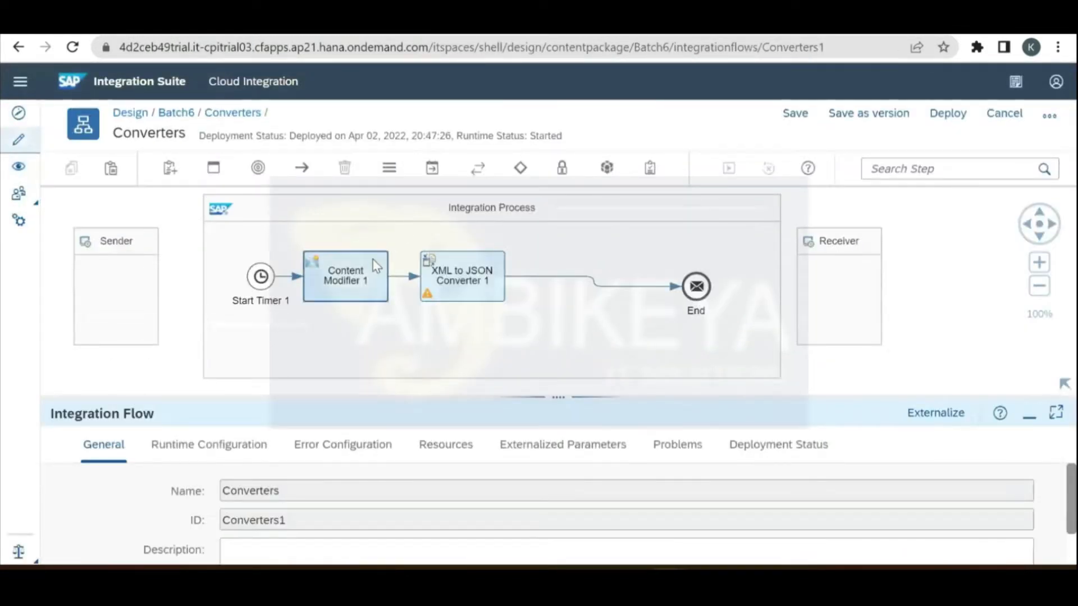
Step: Replace Content Modifier 1's XML message body with the edited JSON Records/Line payload
left_click(373, 262)
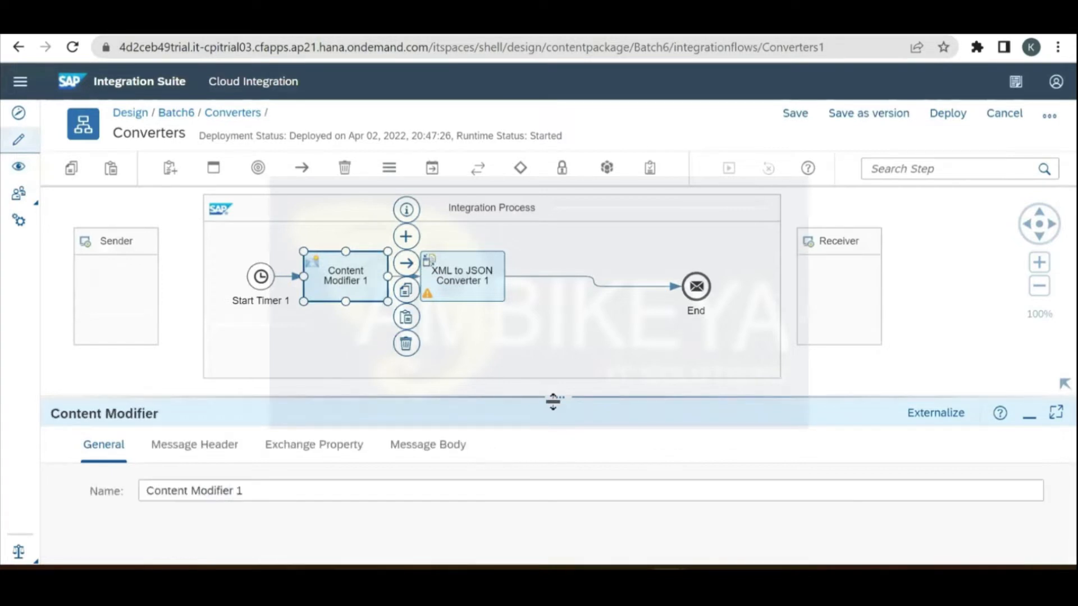
left_click_drag(560, 351, 559, 315)
left_click(443, 362)
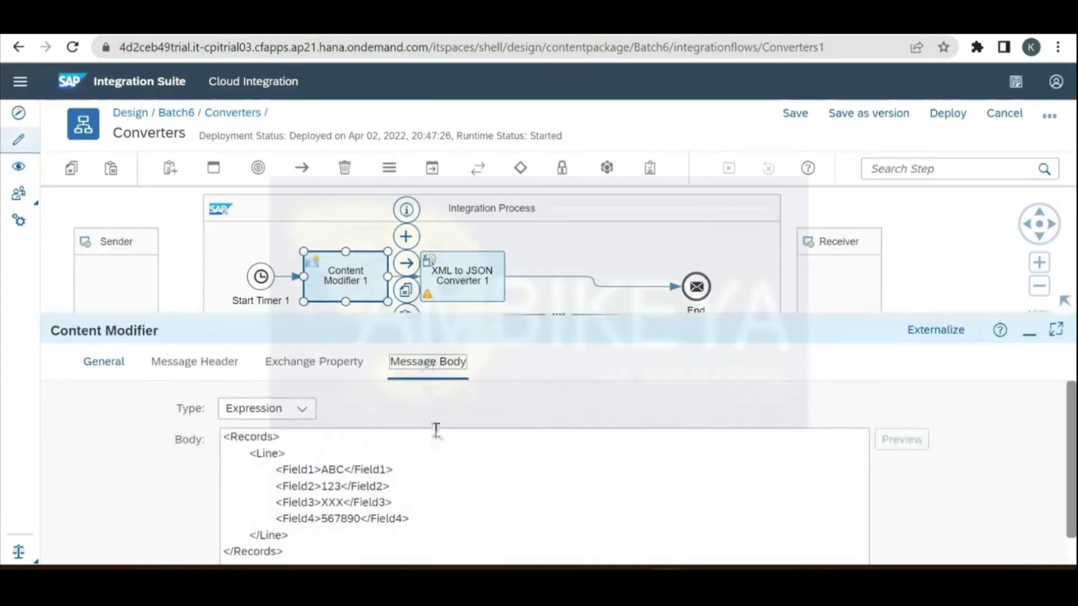
left_click(441, 481)
triple_click(442, 481)
left_click(441, 481)
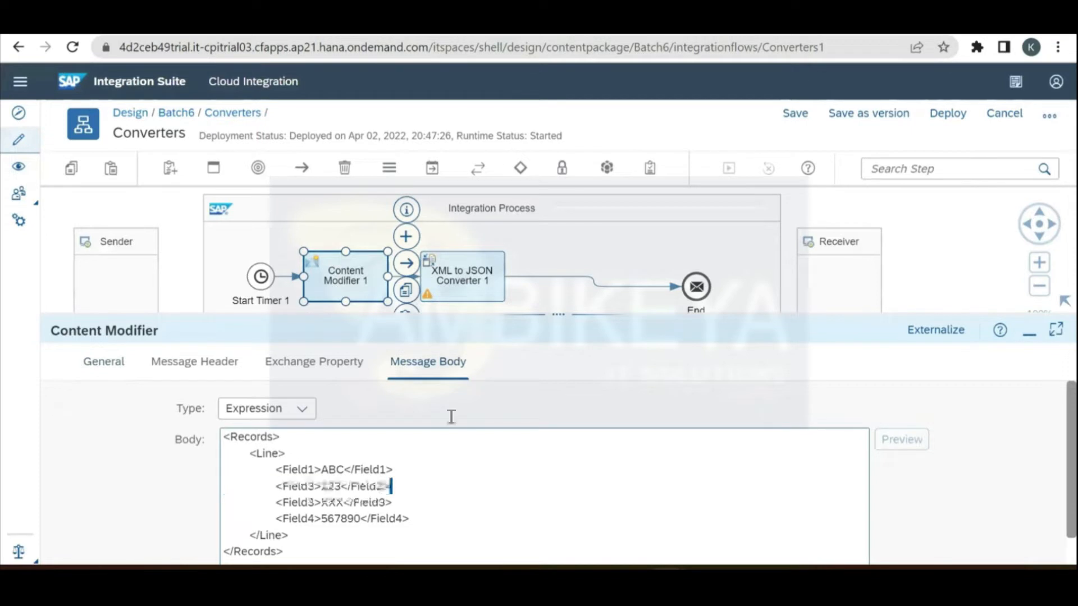
left_click_drag(477, 275, 592, 279)
key("ctrl+a")
key("ctrl+v")
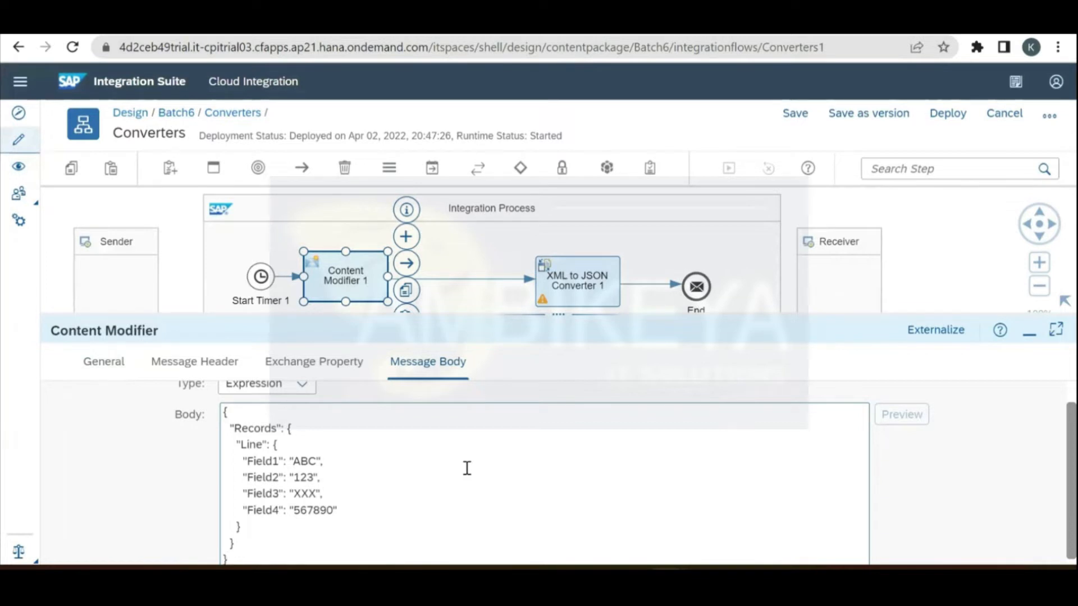
left_click(574, 280)
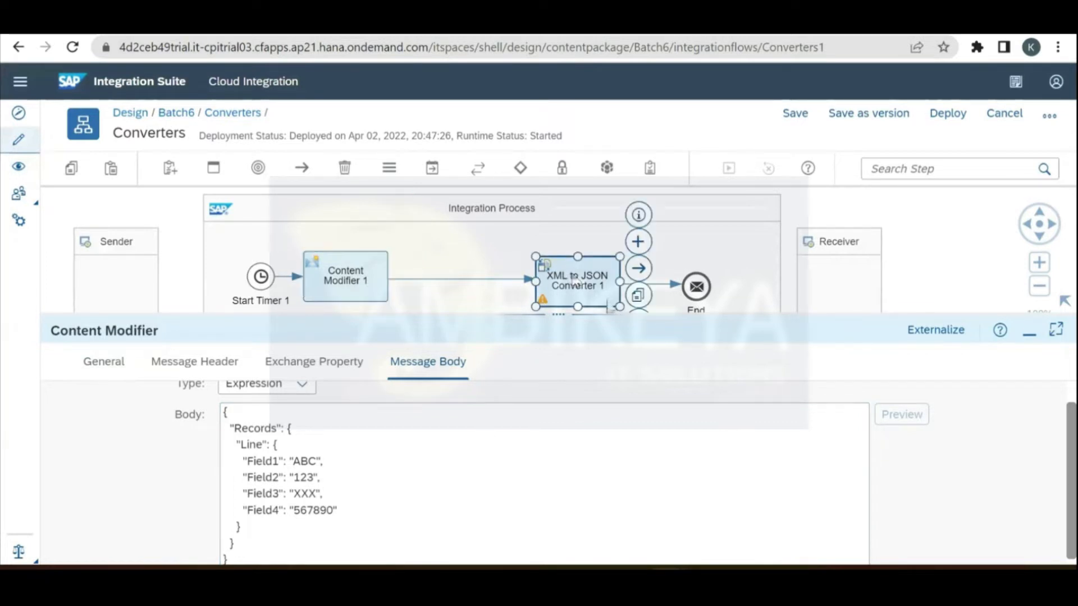
Step: Delete XML to JSON Converter 1 from the flow
left_click_drag(587, 315, 599, 364)
right_click(598, 364)
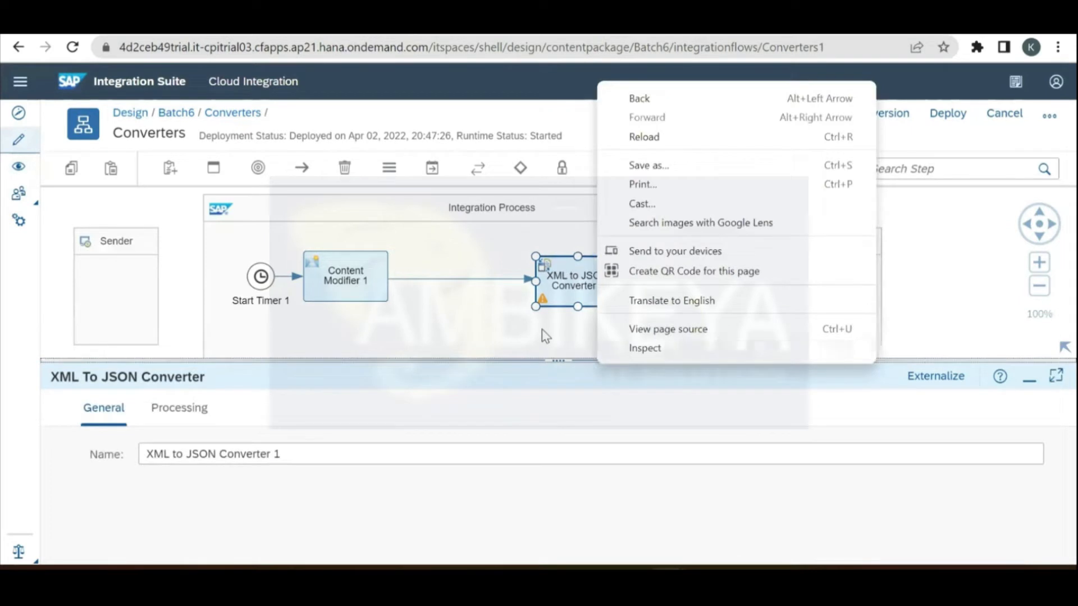
left_click(561, 289)
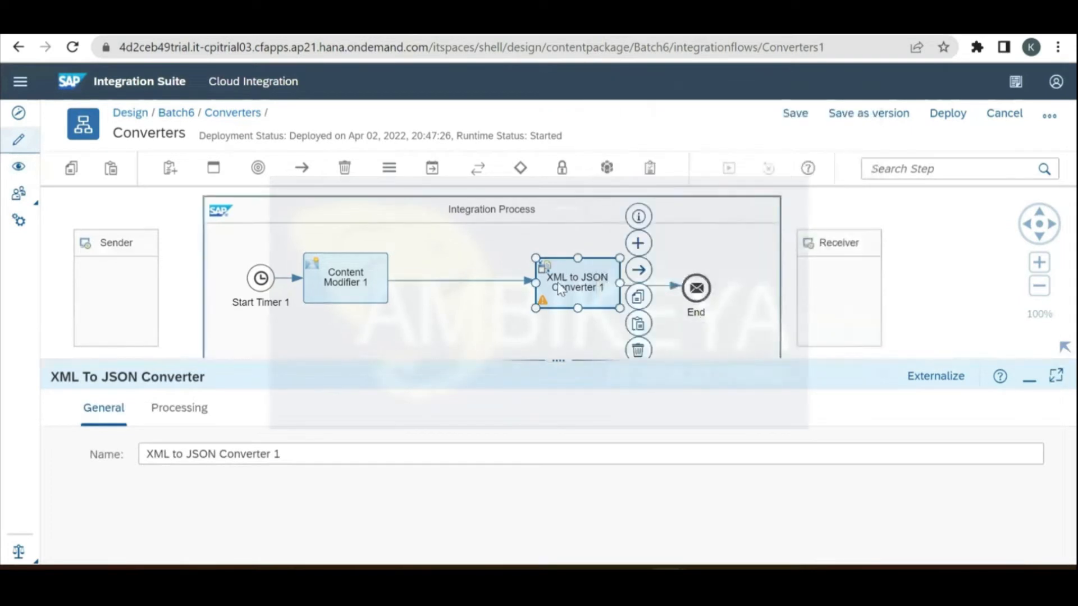
left_click(638, 350)
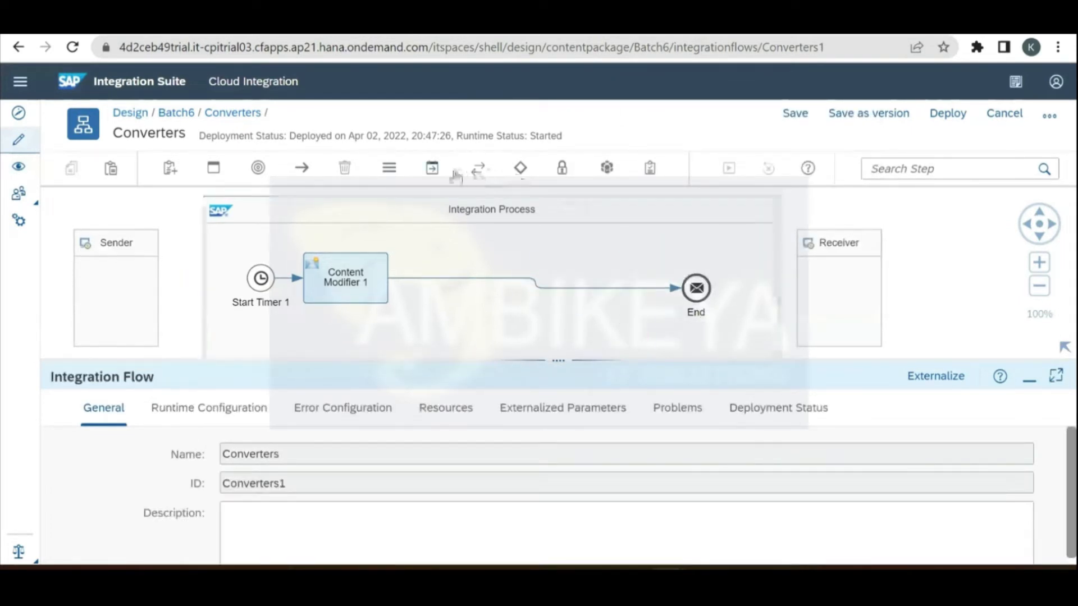
Step: Insert a JSON to XML Converter between Content Modifier 1 and End
left_click(433, 168)
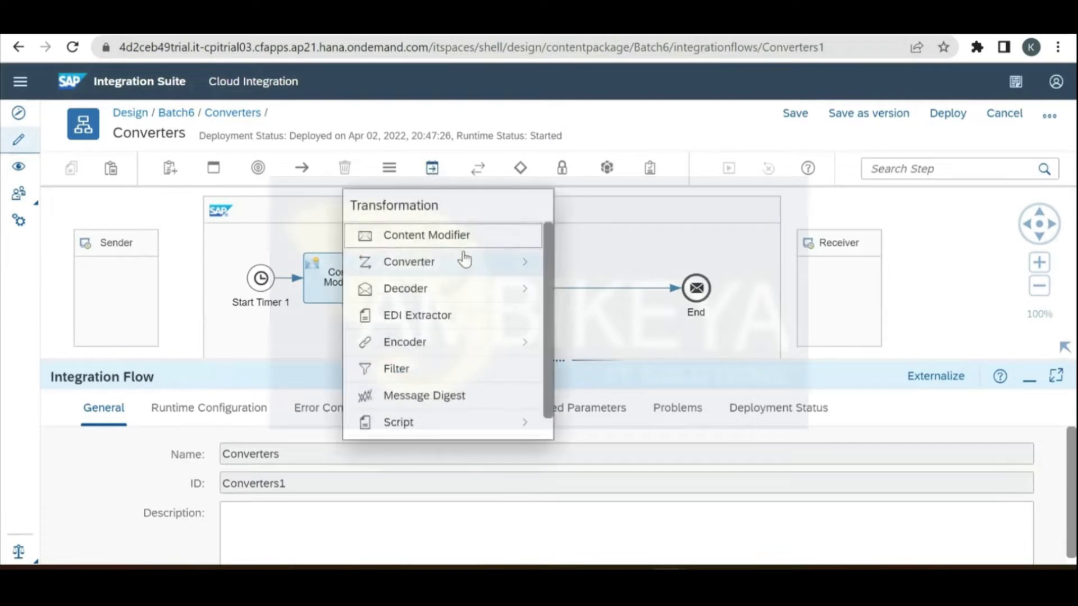
left_click(461, 259)
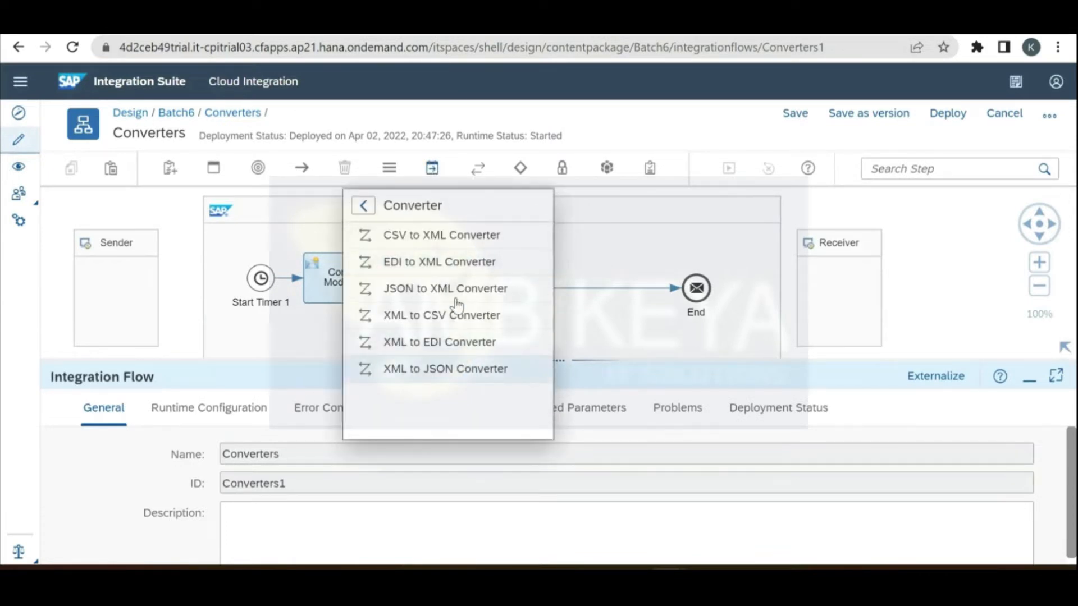
left_click(462, 288)
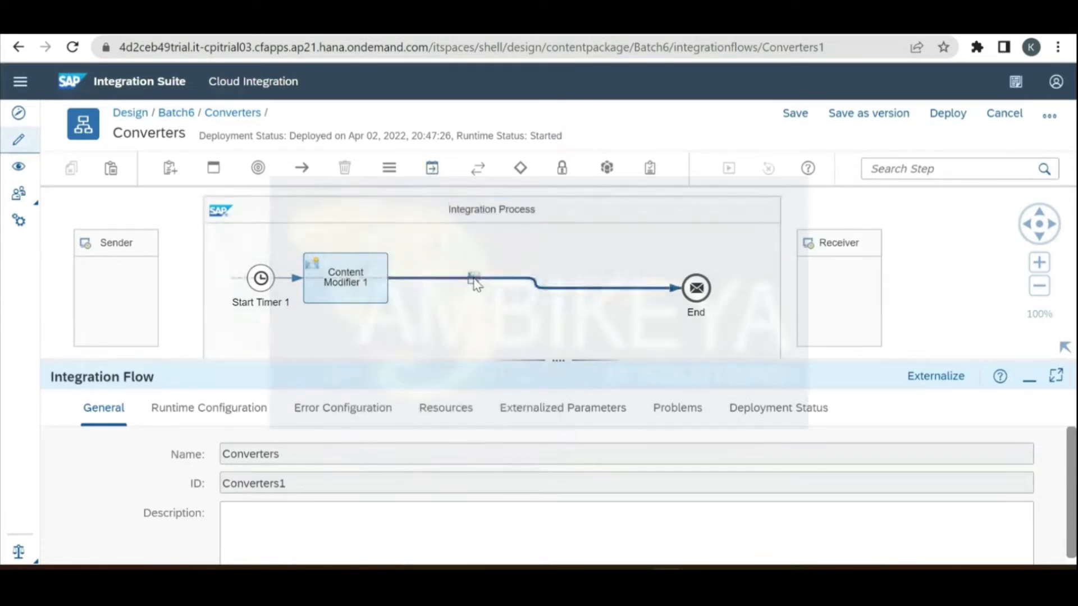
left_click(473, 284)
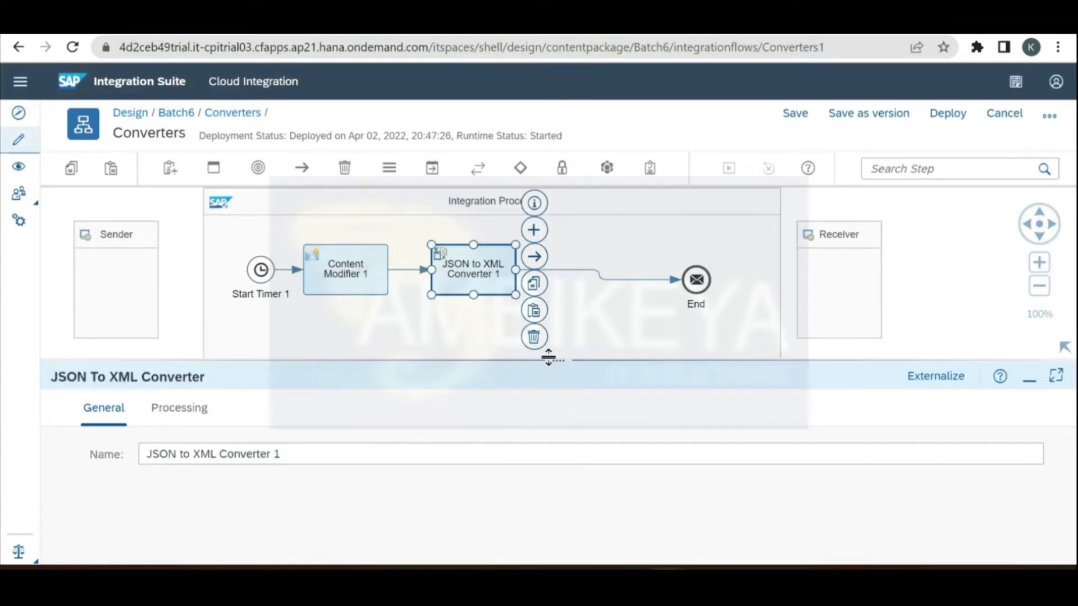
left_click_drag(548, 359, 598, 245)
Step: Turn off namespace mapping and rename the XML root element from 'root' to TRAINING
left_click(201, 293)
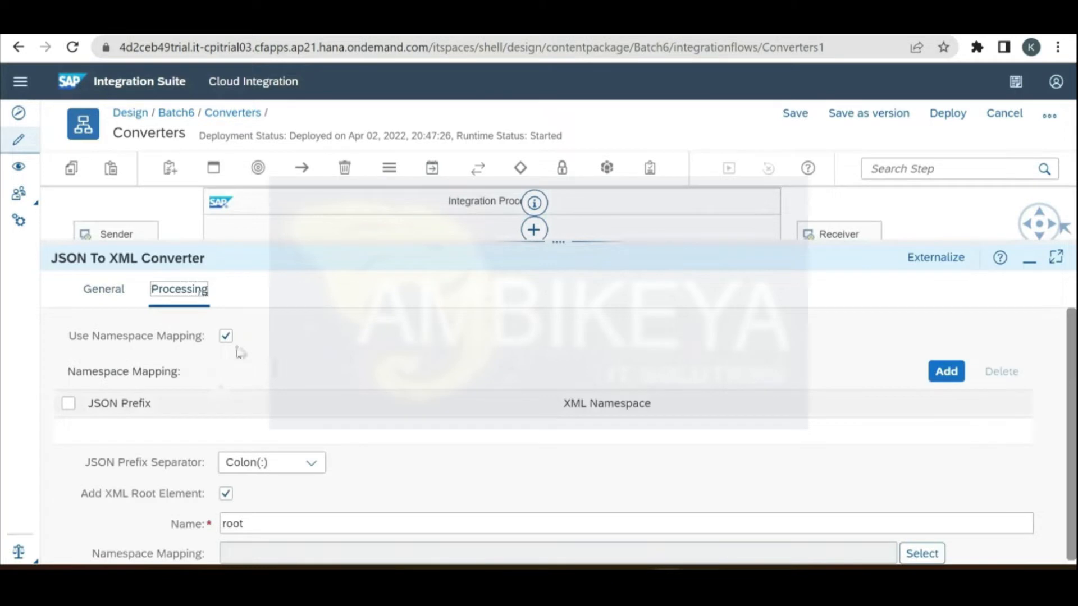
left_click(226, 335)
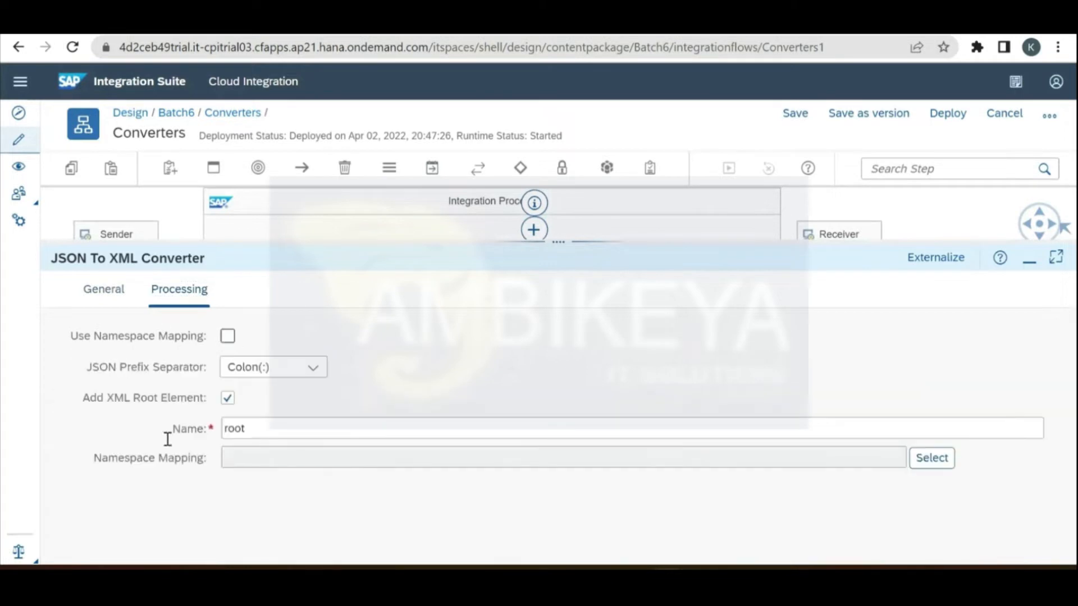
left_click(228, 400)
left_click(232, 400)
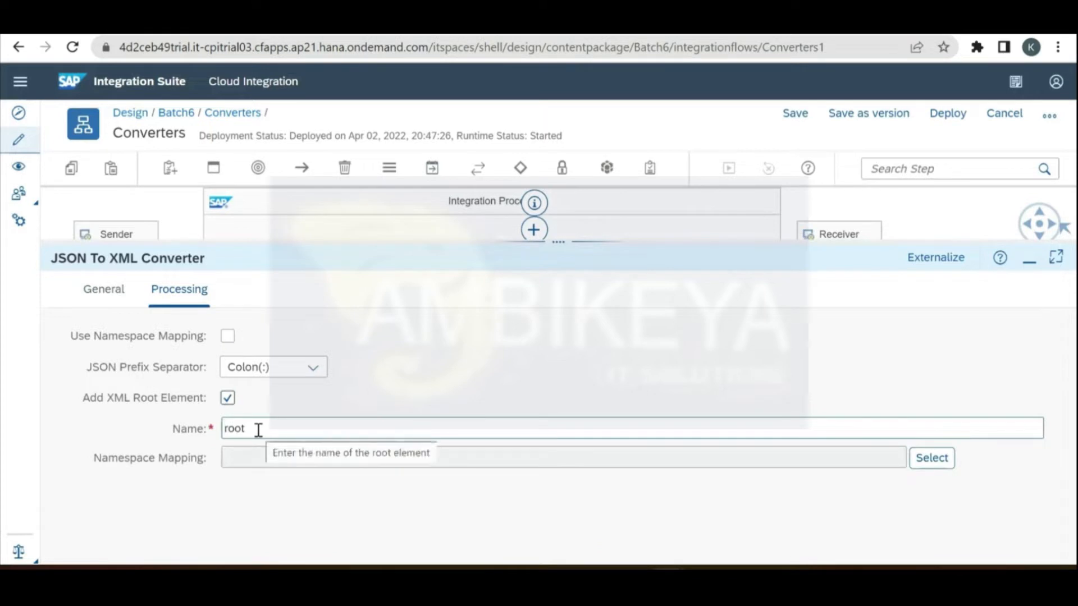
double_click(259, 430)
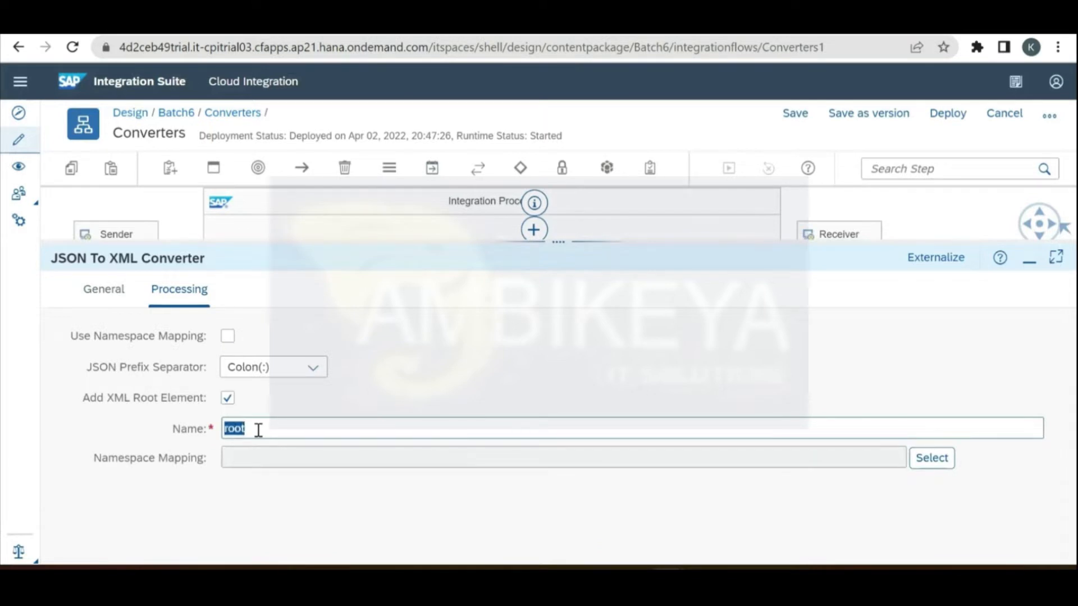
type("TRAINING")
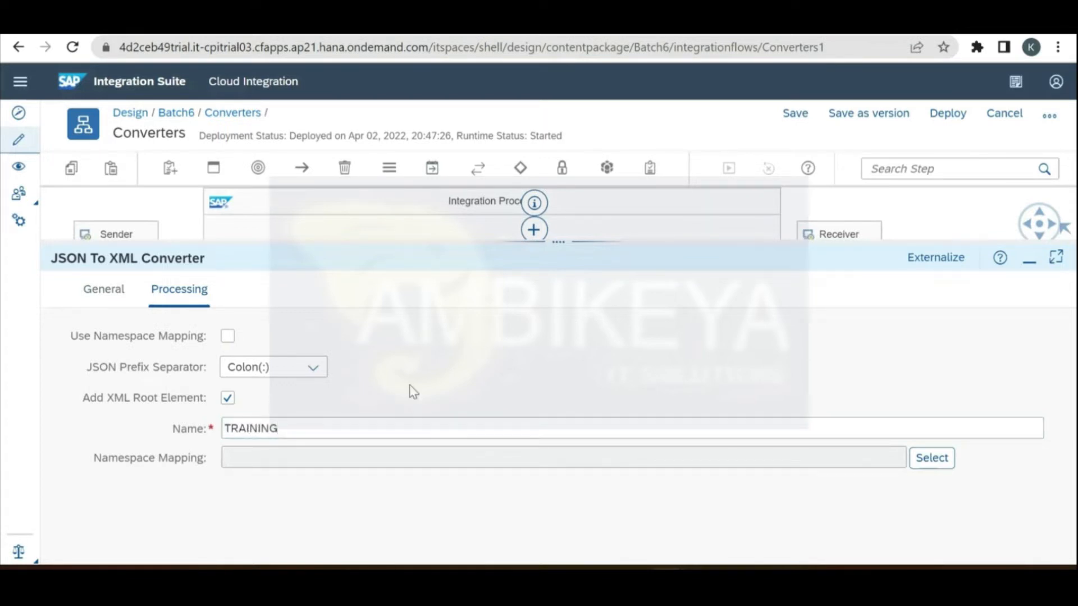
Step: Save the Converters flow as version 1.0.4 and reopen it for editing
left_click(868, 121)
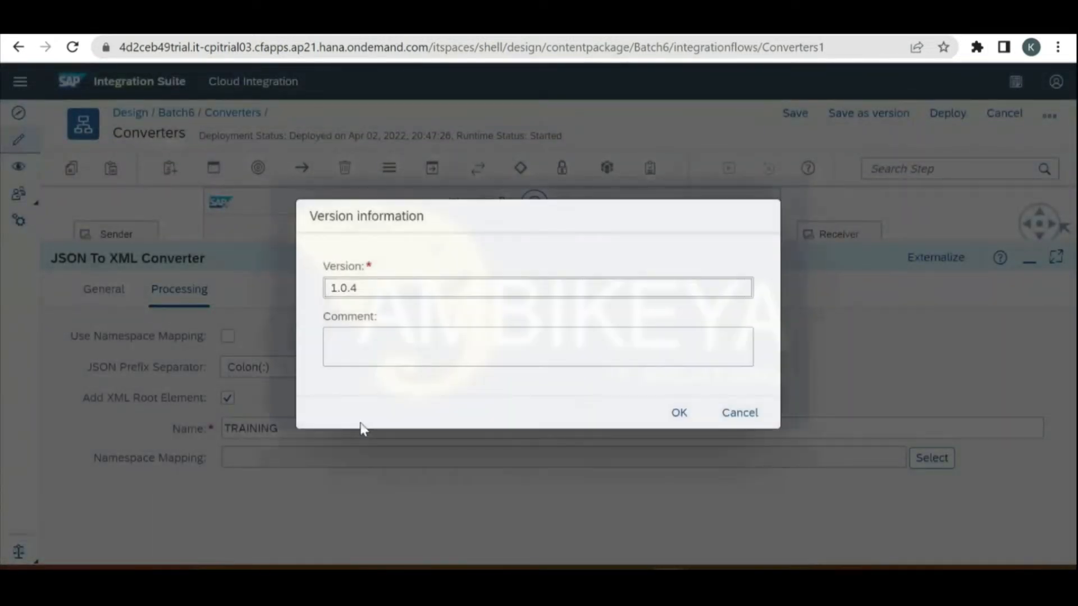
left_click(680, 413)
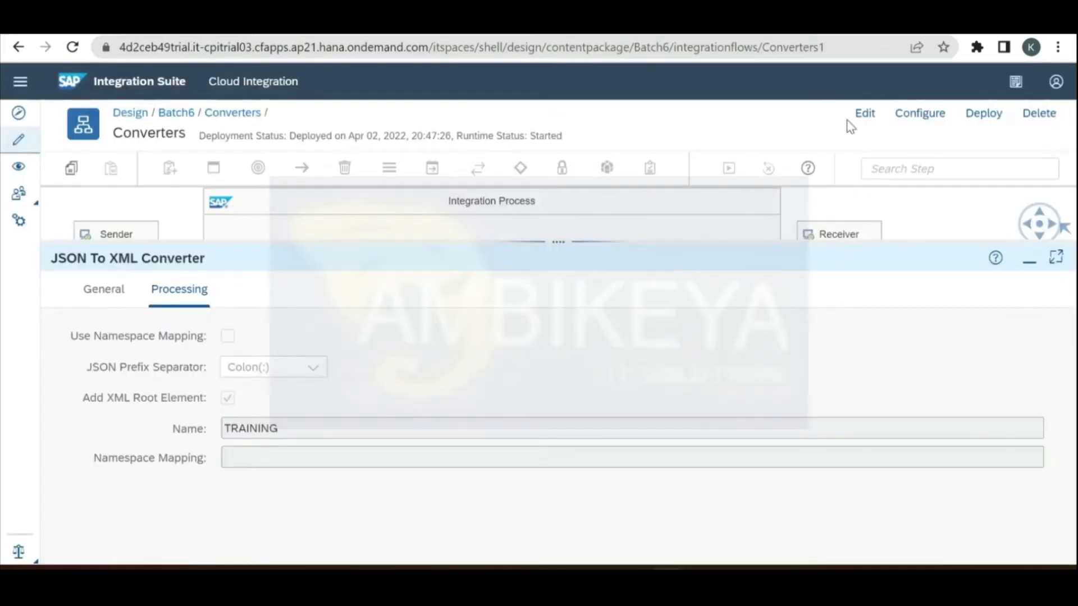
left_click(854, 124)
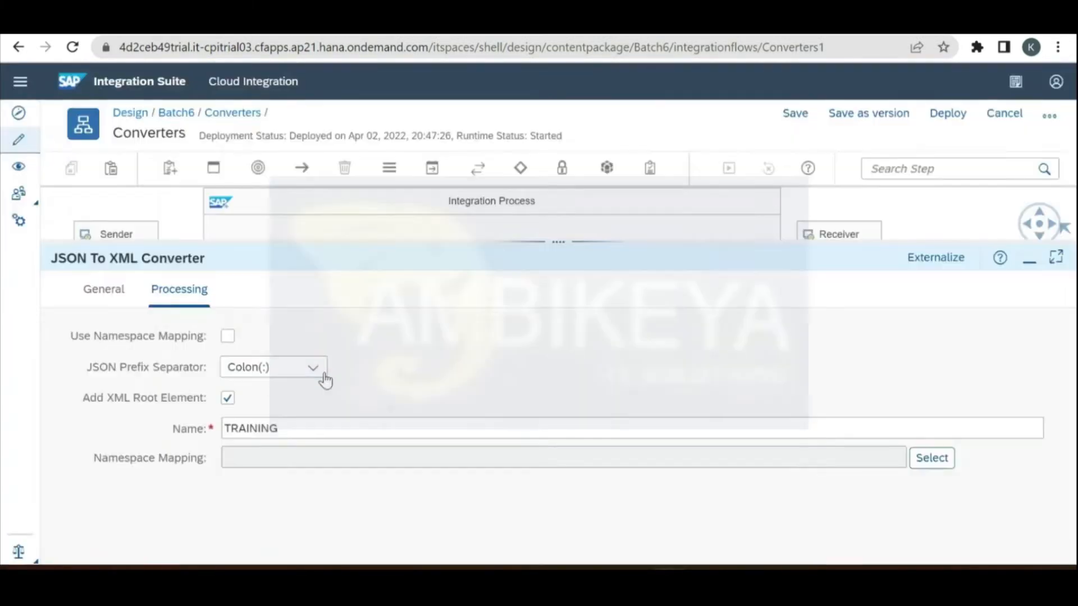
Step: Keep Colon(:) as the JSON prefix separator and check the source JSON
left_click(315, 371)
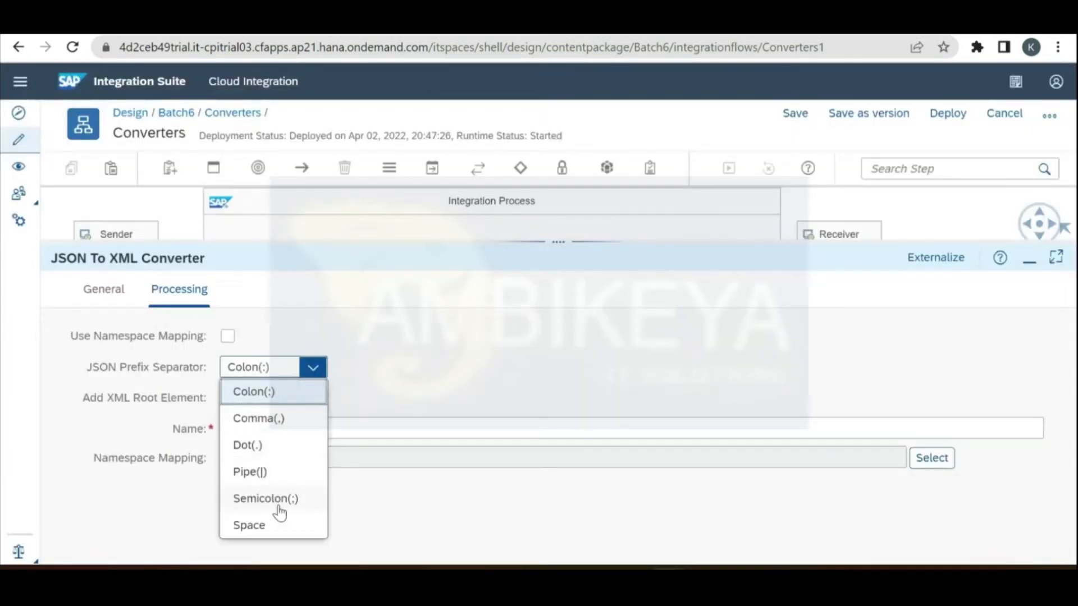
left_click(306, 390)
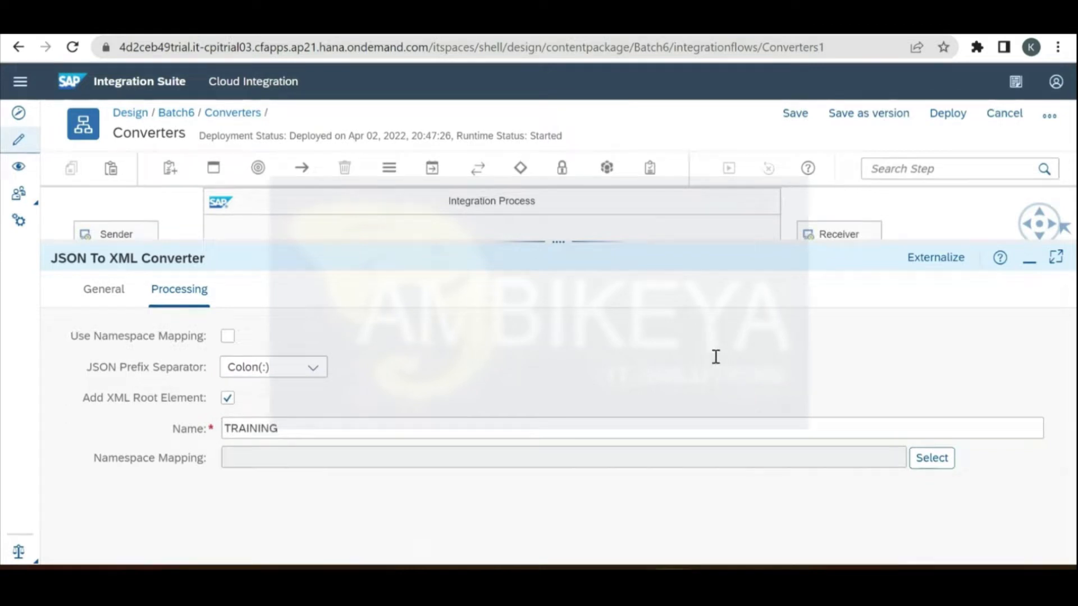
key("ctrl+Tab")
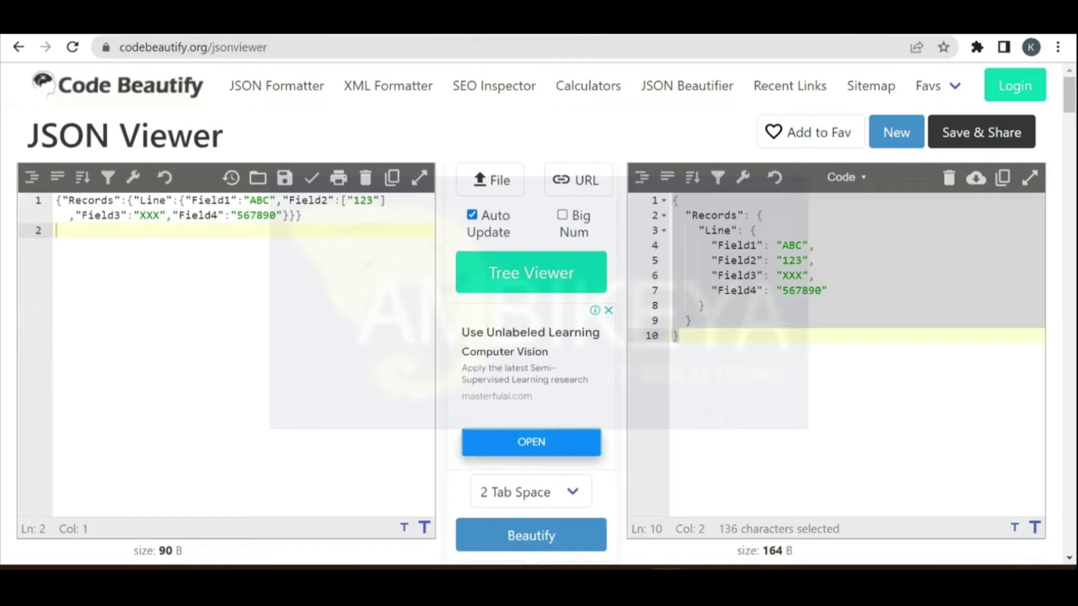
key("ctrl+shift+Tab")
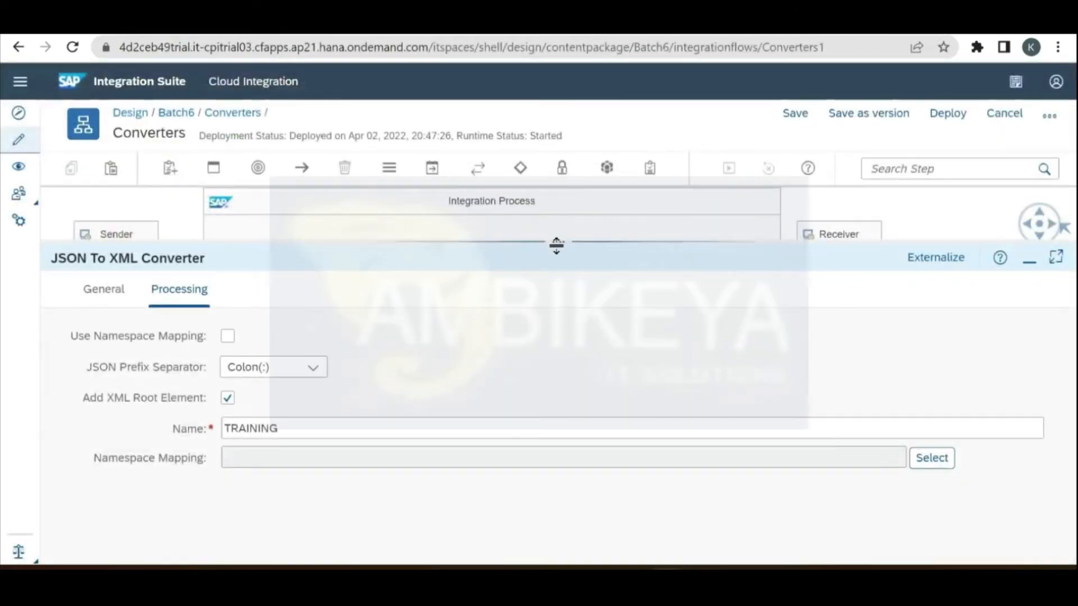
left_click_drag(557, 245, 556, 350)
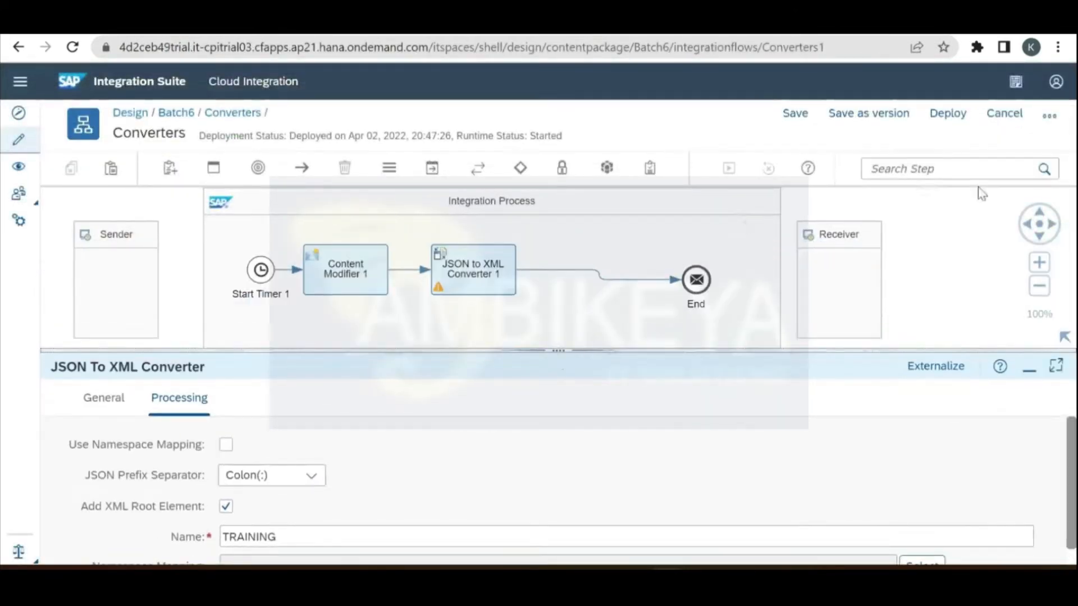
Step: Deploy Converters version 1.0.4 and open Manage Integration Content in Monitor
left_click(948, 124)
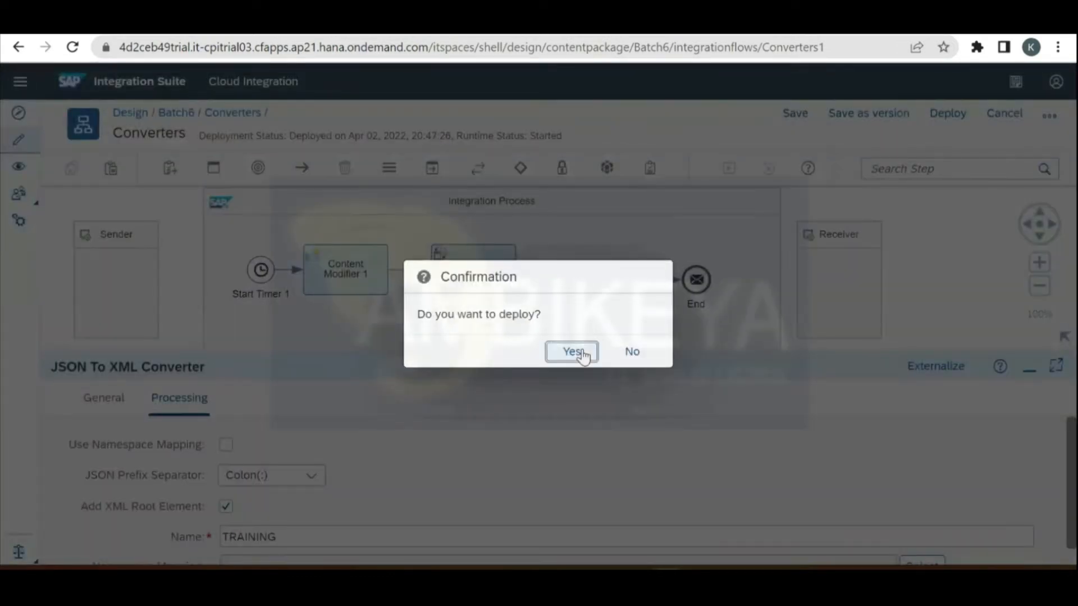
left_click(579, 353)
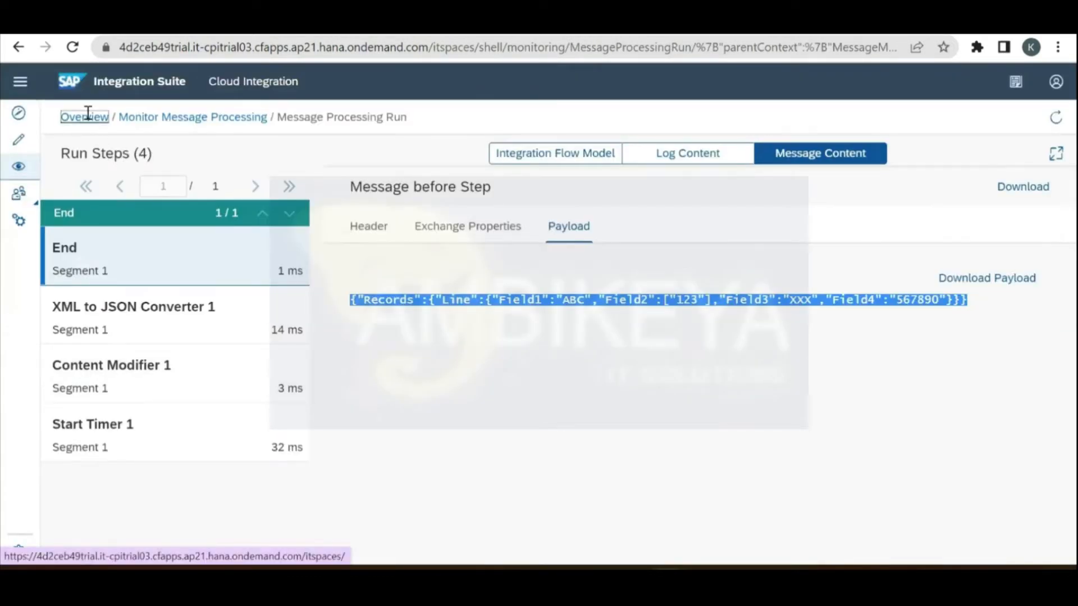
left_click(87, 113)
left_click(157, 457)
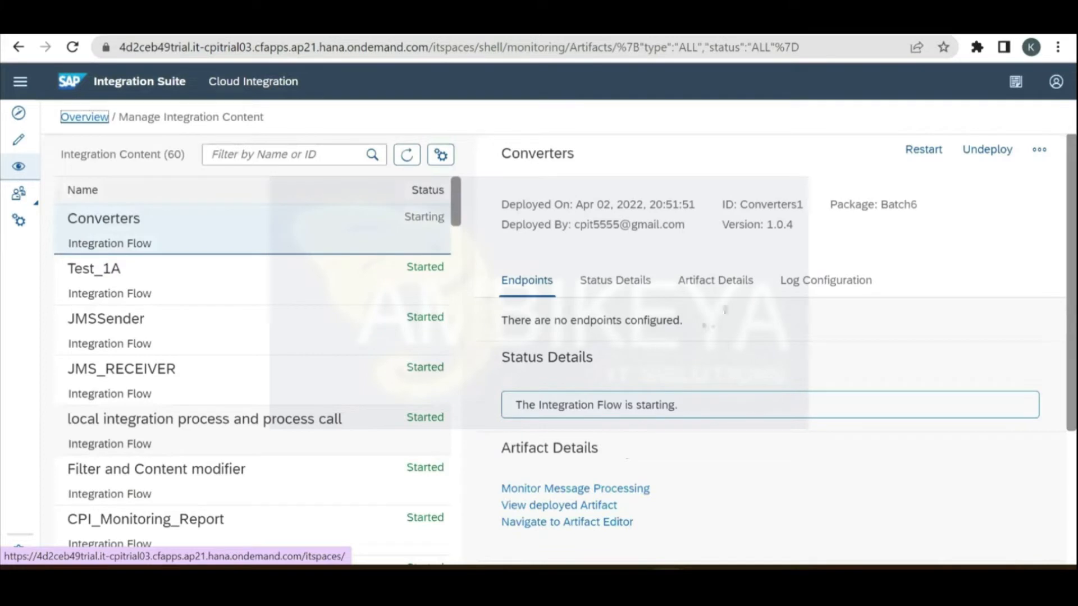
Step: Set the Converters log level to Trace and return to the monitoring overview
left_click(806, 281)
left_click(630, 287)
left_click(602, 414)
left_click(622, 366)
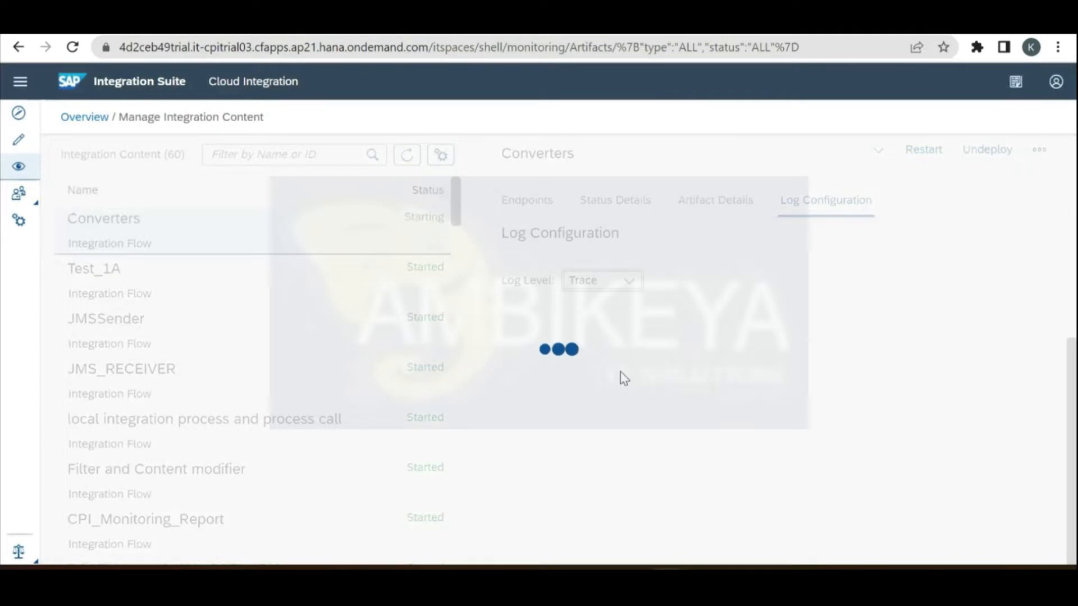
left_click(85, 118)
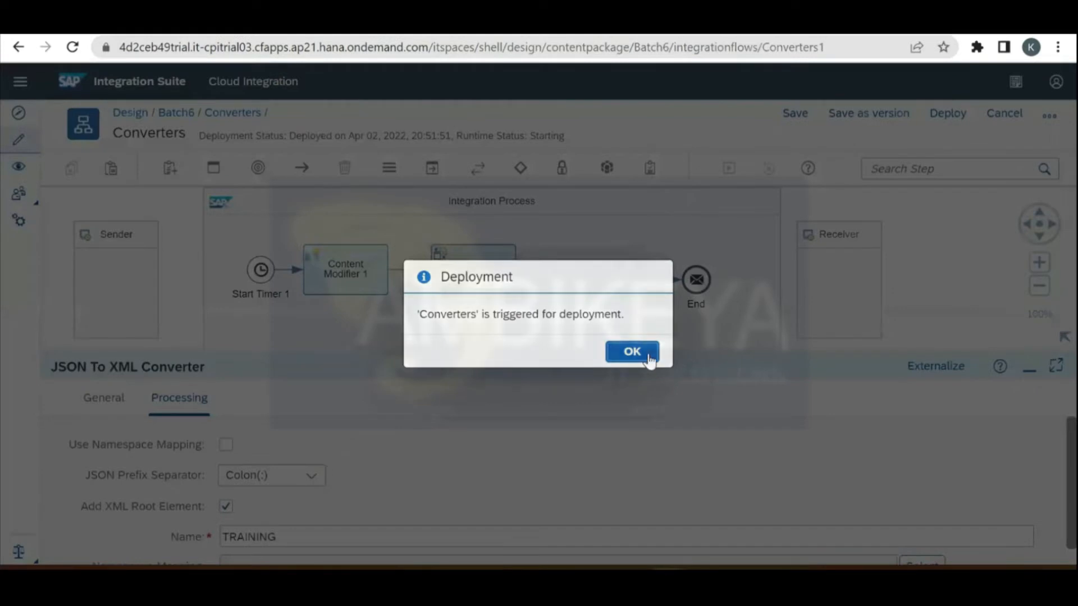
Step: Redeploy the Converters flow and acknowledge the deployment messages
left_click(645, 354)
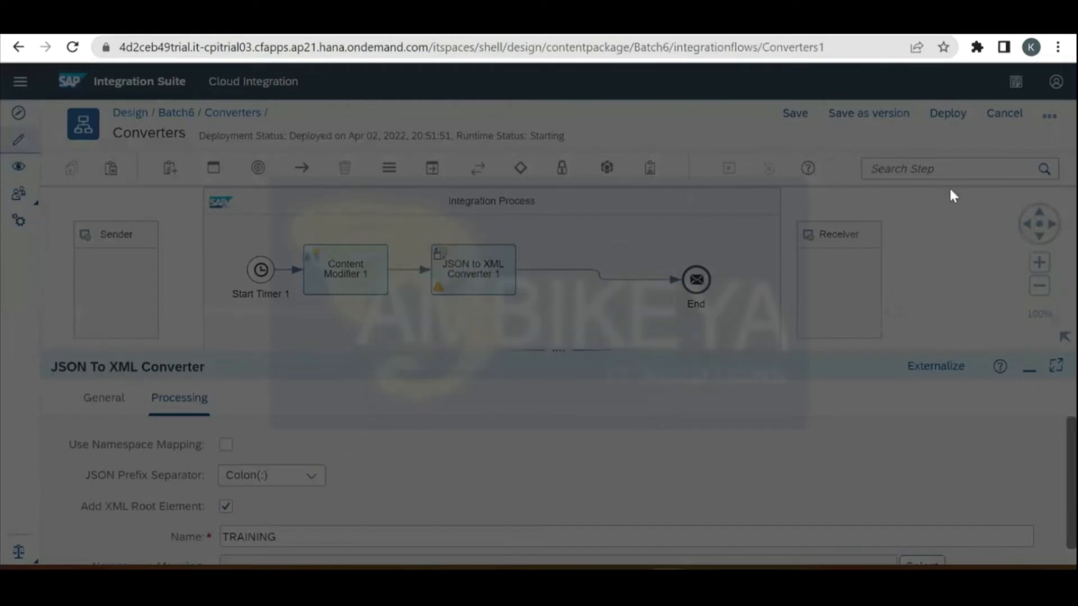
left_click(949, 115)
left_click(585, 353)
left_click(634, 355)
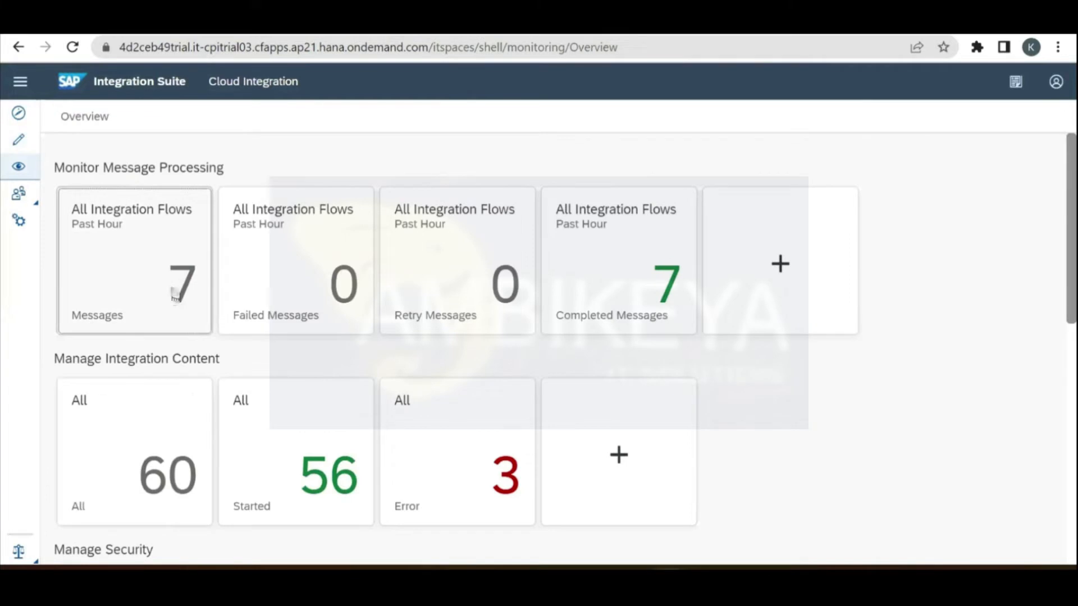
Step: Copy the End-step payload from the latest Converters run's trace
left_click(175, 296)
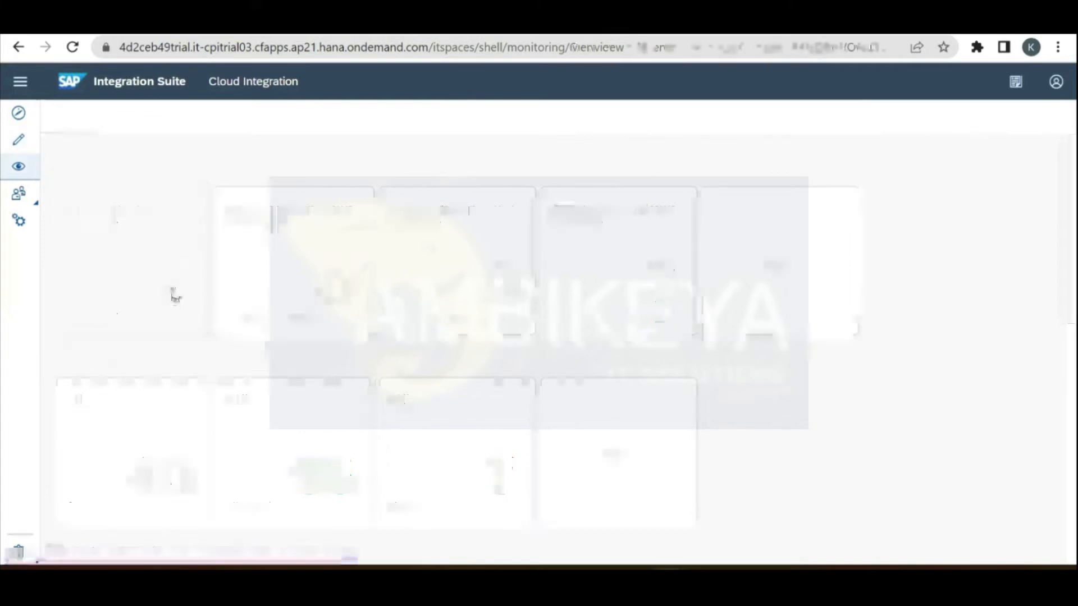
left_click(298, 333)
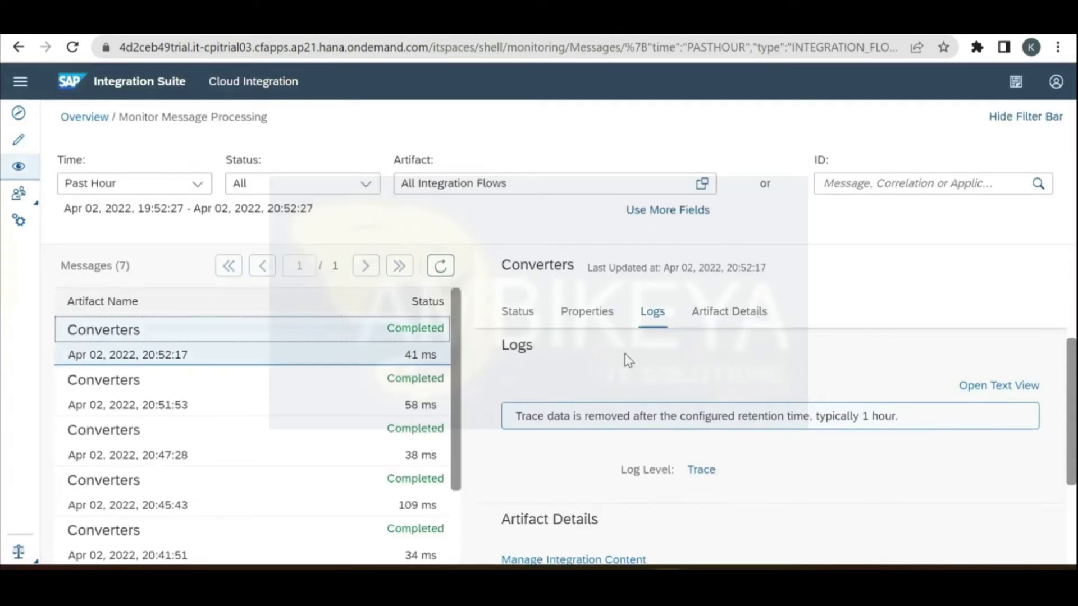
left_click(703, 470)
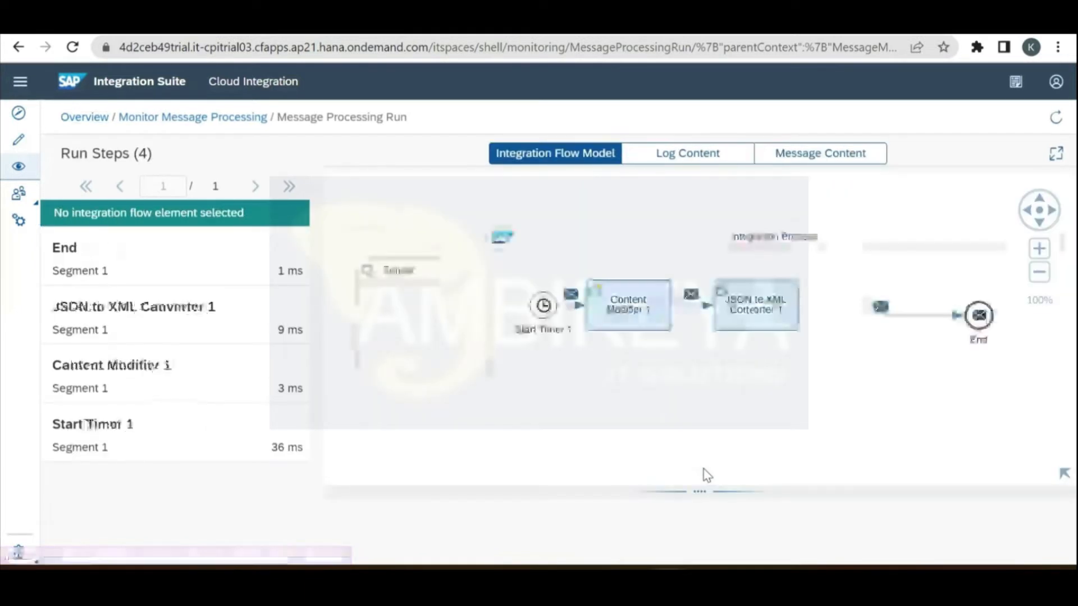
left_click(222, 280)
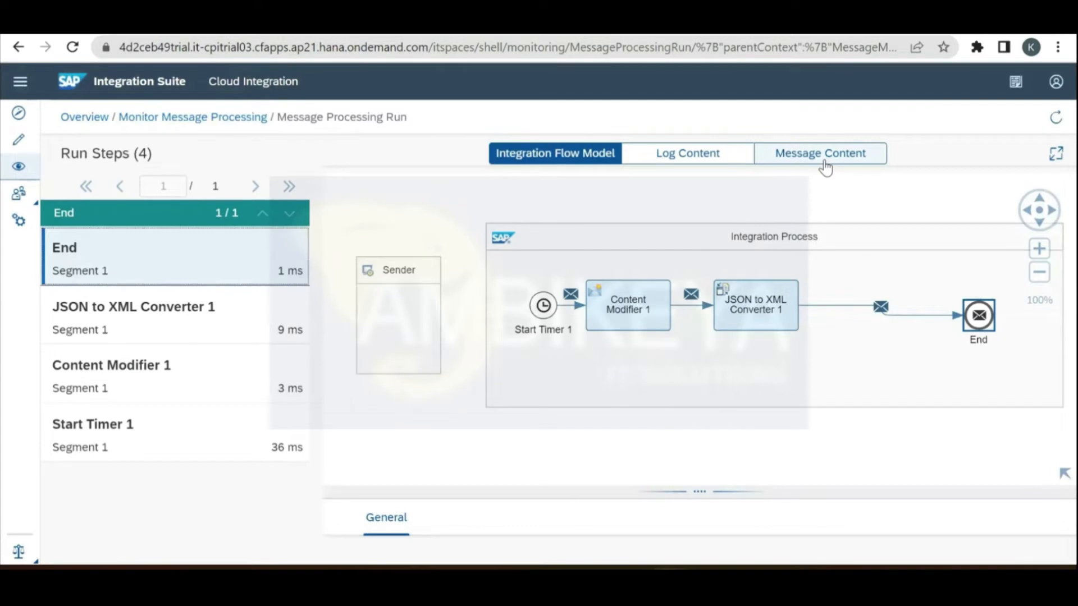
left_click(823, 160)
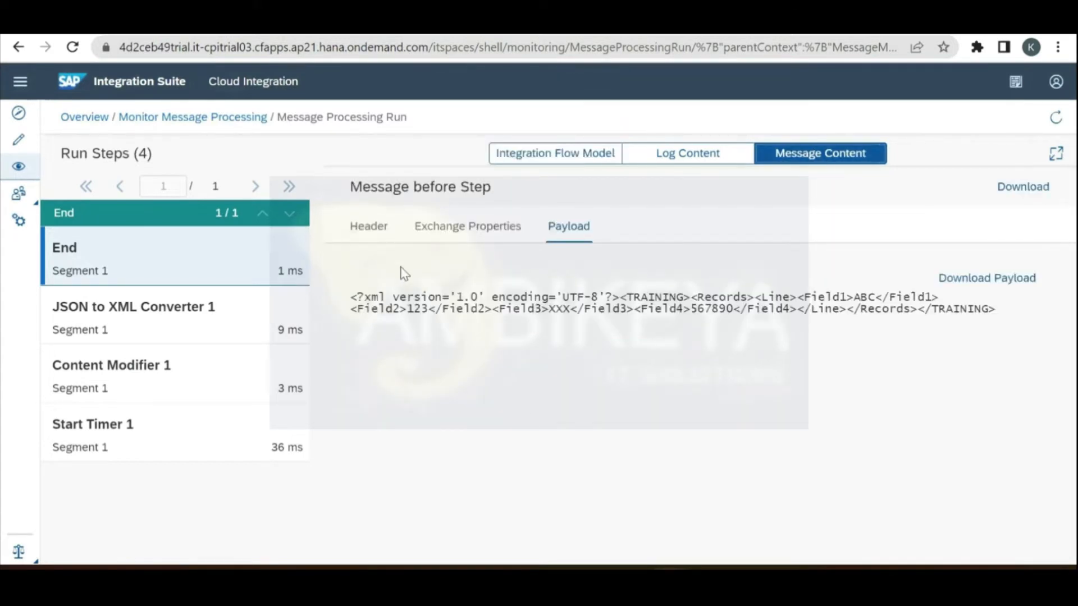
left_click(609, 303)
key("ctrl+a")
key("ctrl+c")
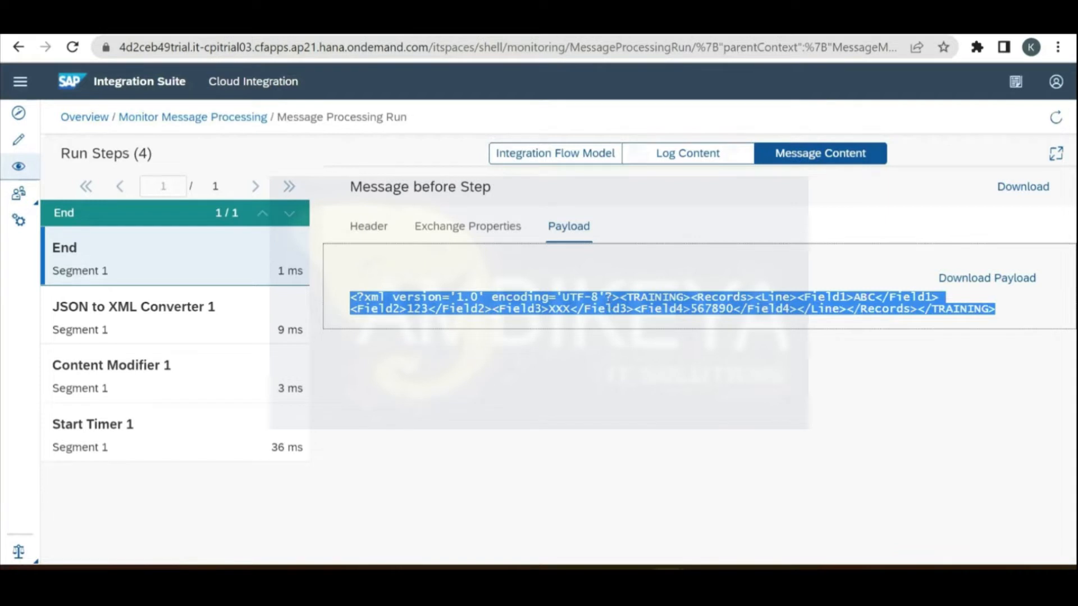
Step: Search 'xml beautifier' in a new tab and open Code Beautify's XML Viewer
key("ctrl+t")
type("xml")
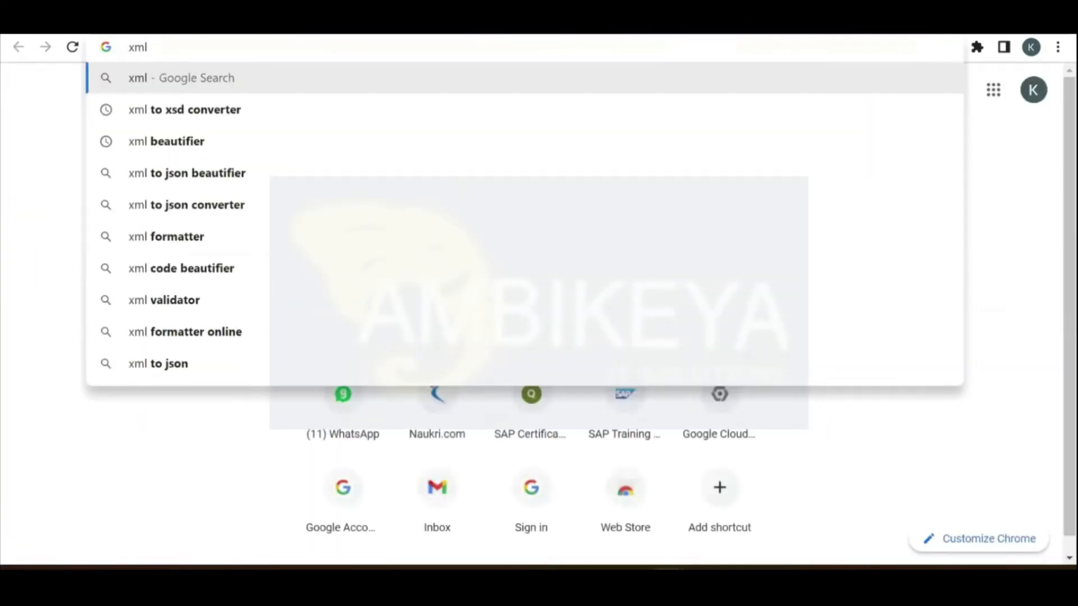
key("Down")
key("Down")
key("Return")
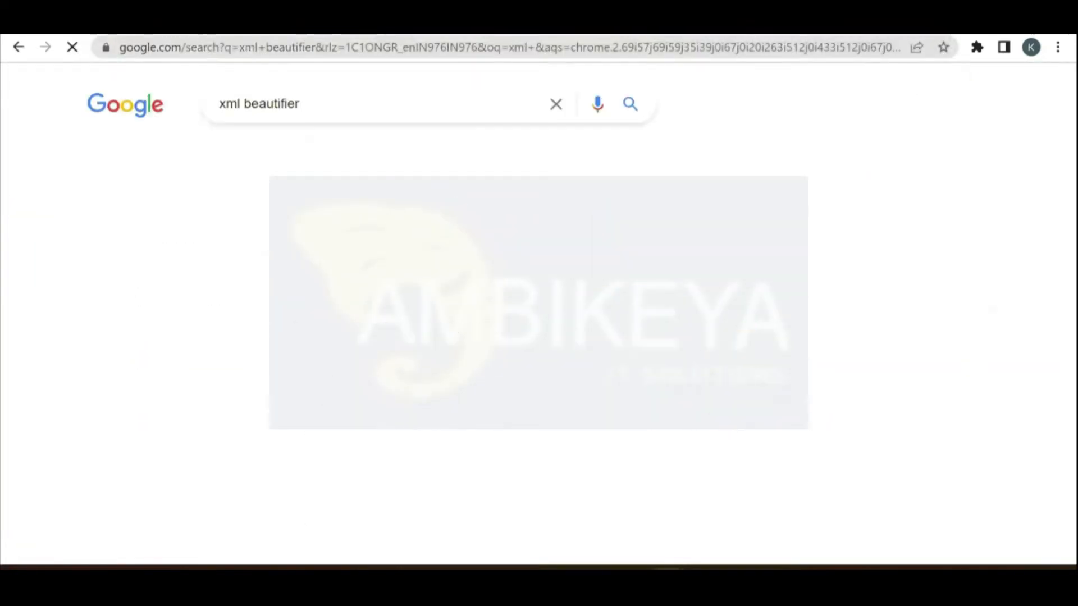
left_click(248, 256)
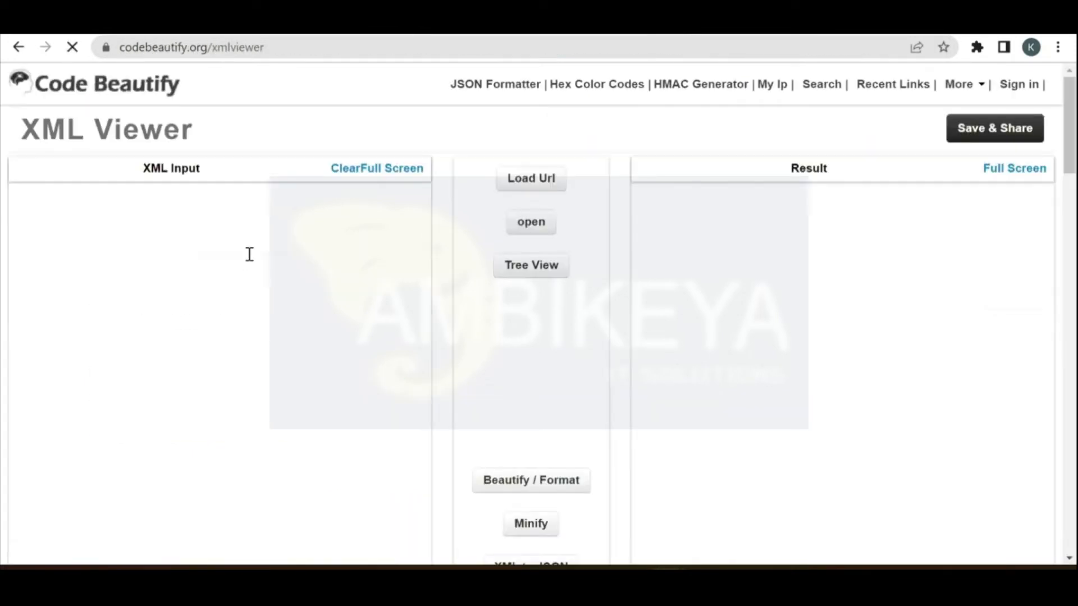
Step: Paste the payload into the XML Viewer and format it, showing the TRAINING root element
key("ctrl+a")
key("ctrl+v")
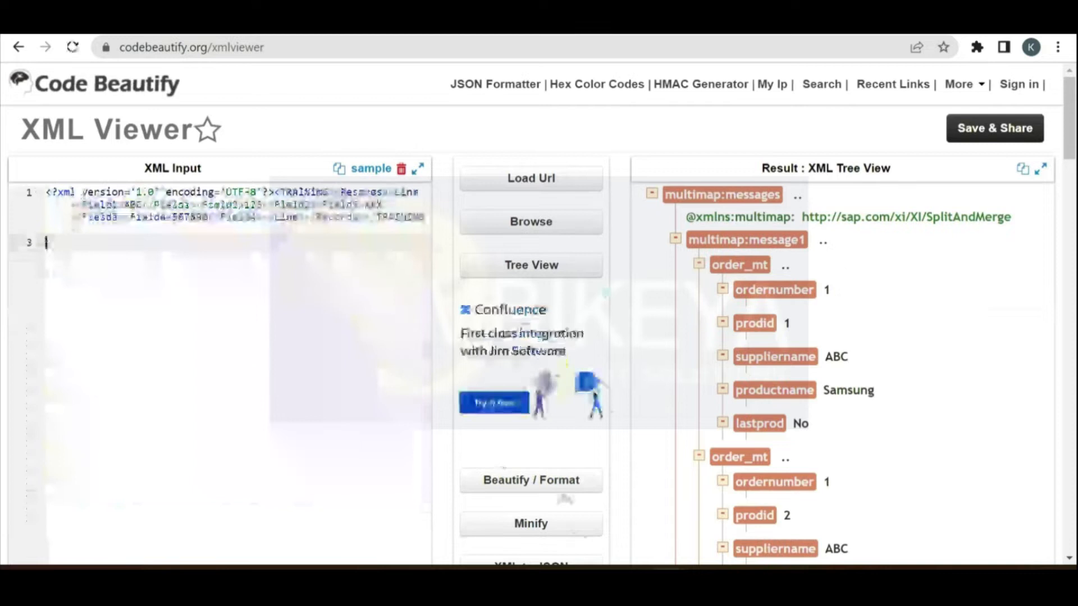
left_click(560, 498)
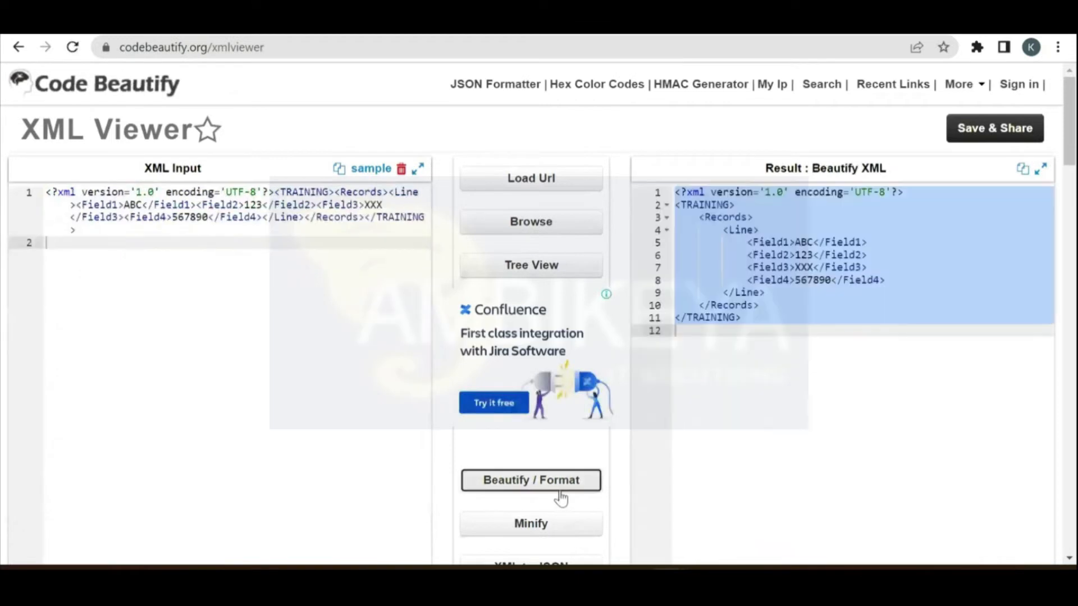
left_click(824, 370)
left_click(726, 203)
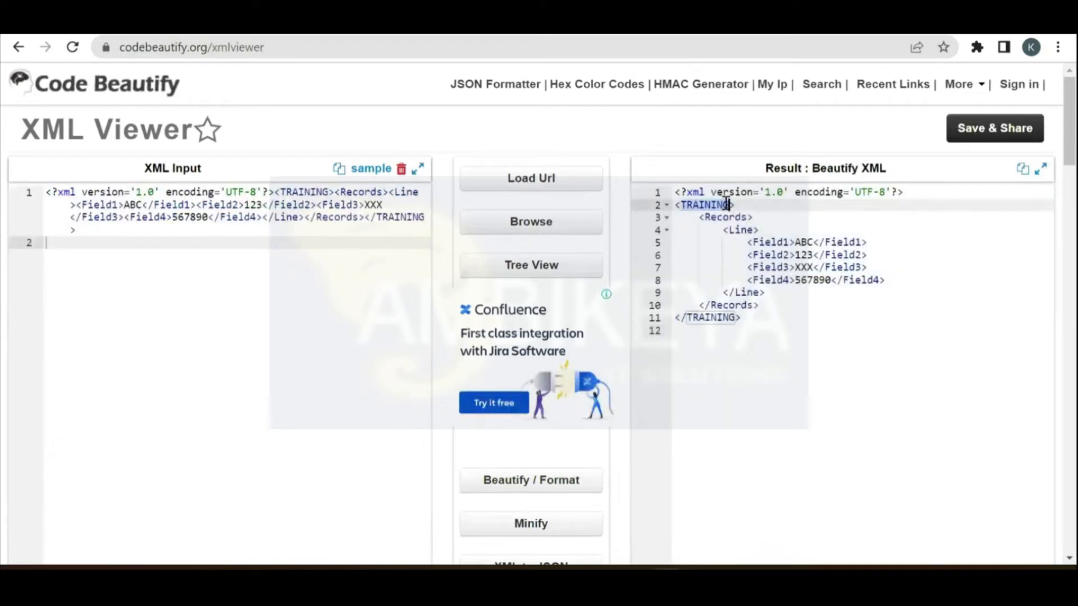
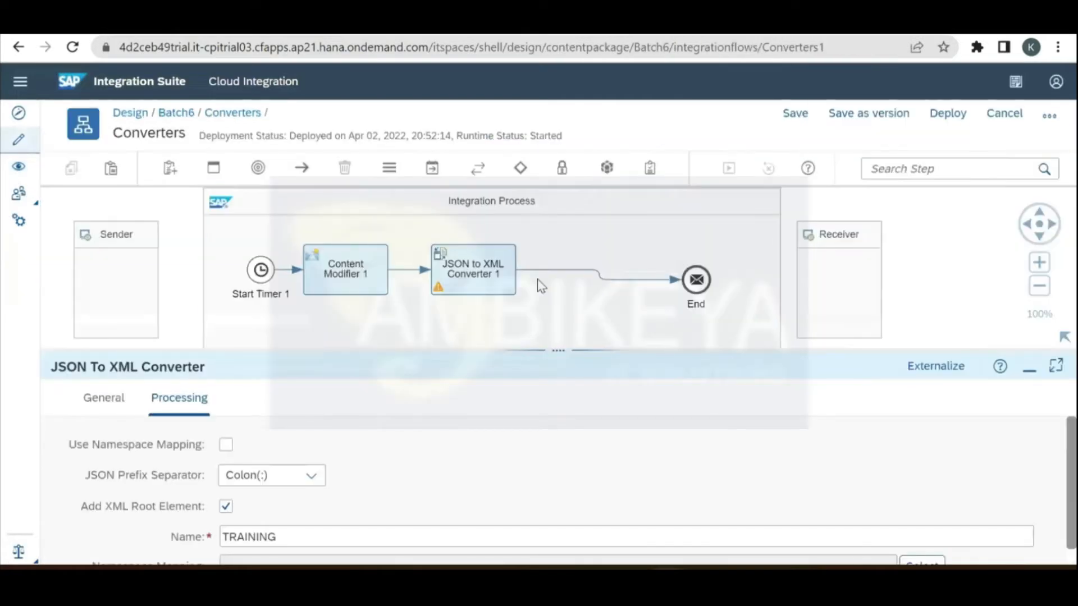
Step: Delete the JSON to XML Converter from the Converters flow
left_click_drag(550, 344, 558, 419)
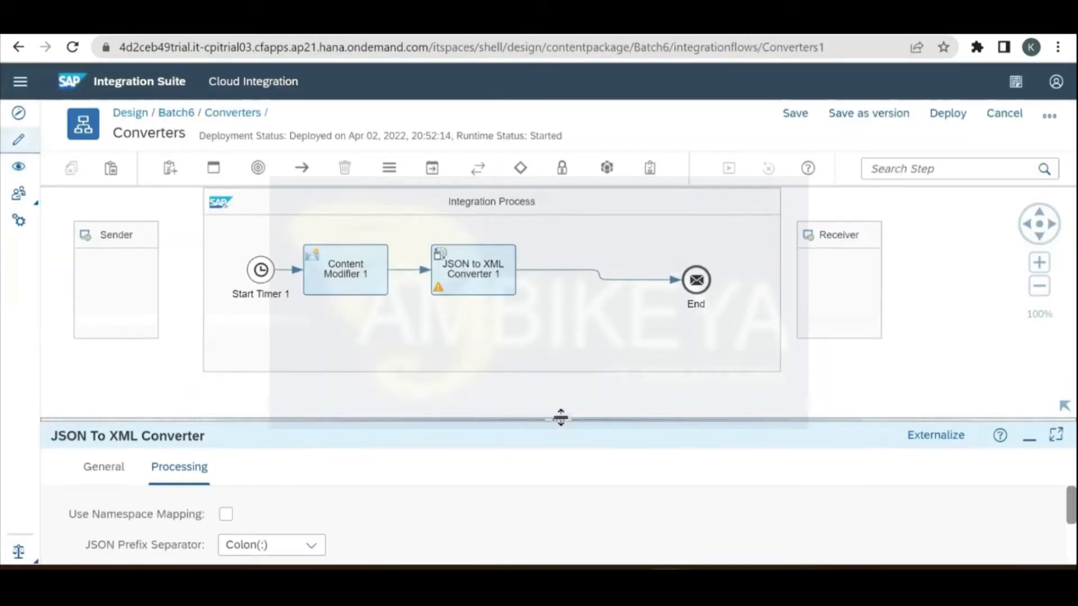
left_click(935, 382)
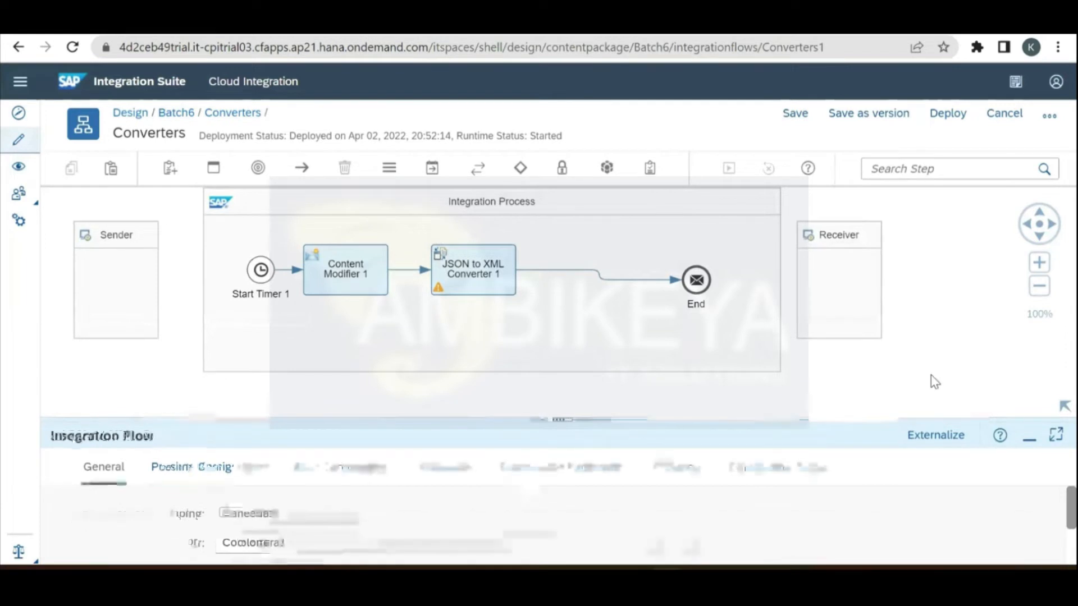
left_click(511, 286)
left_click(546, 343)
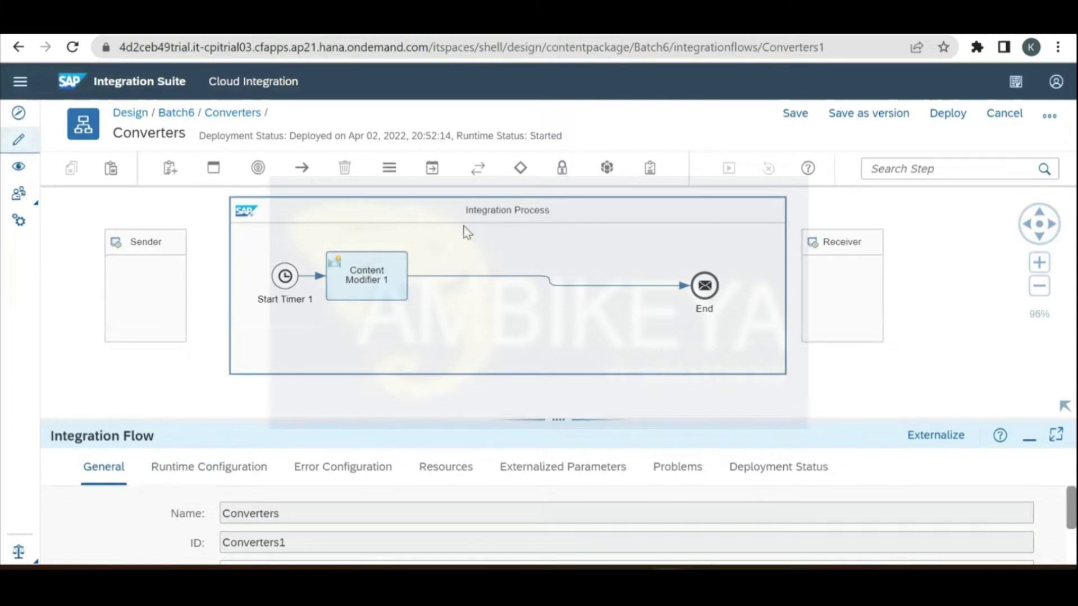
Step: Insert a JSON to XML Converter before End and check its processing settings
left_click(433, 168)
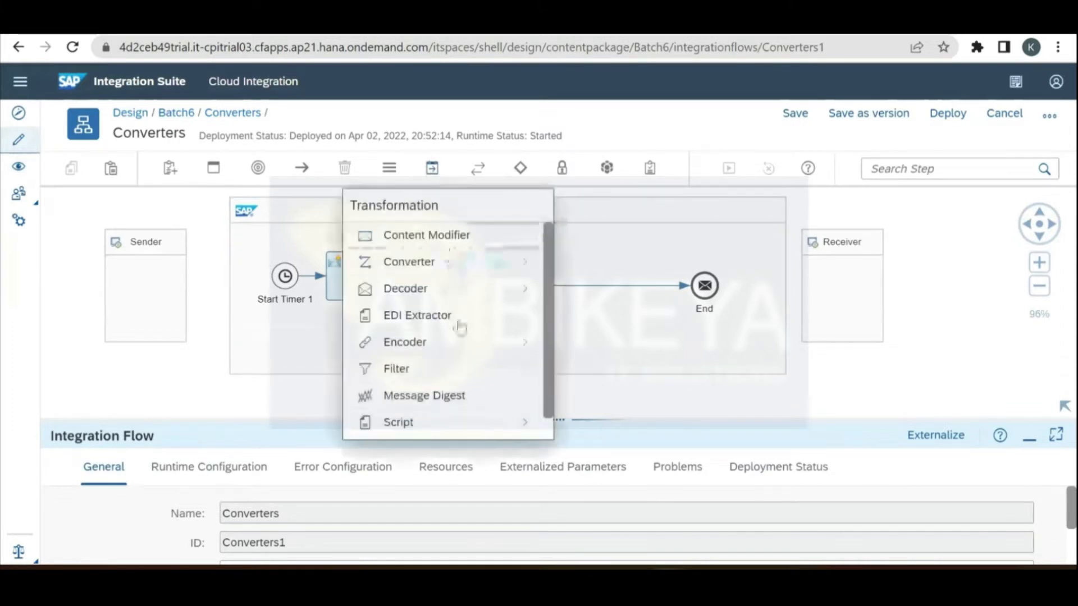
left_click(471, 273)
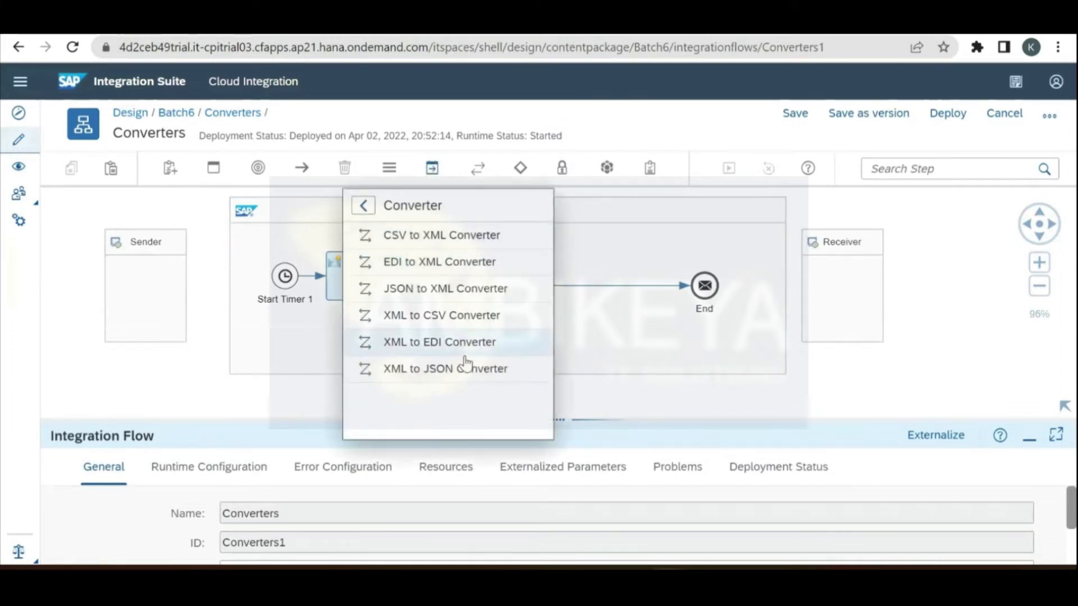
left_click(448, 288)
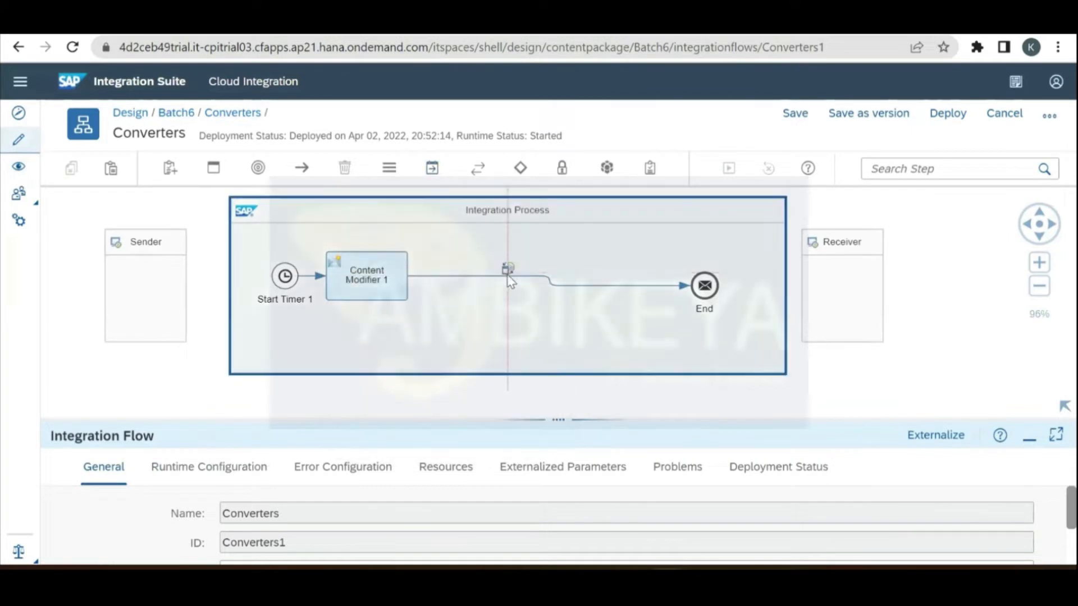
left_click(510, 285)
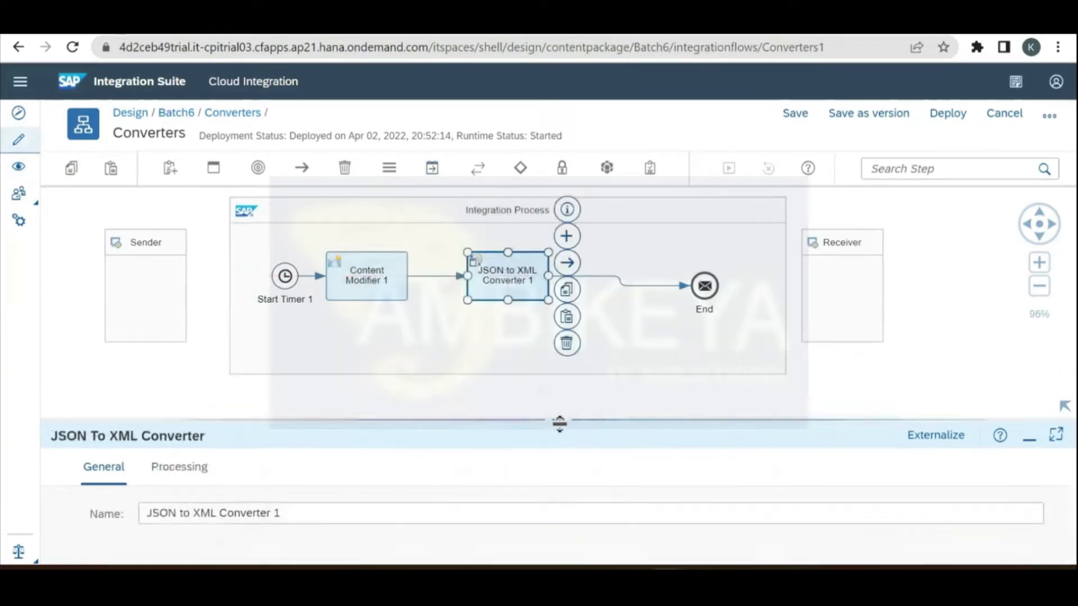
left_click_drag(558, 422, 558, 225)
left_click(197, 273)
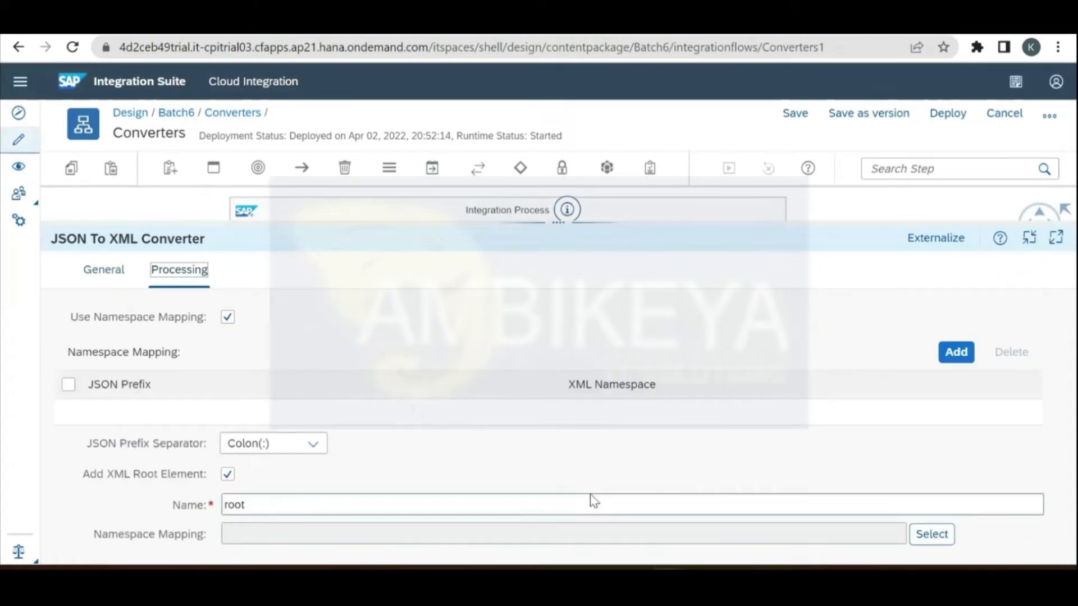
left_click_drag(561, 220, 569, 355)
Step: Replace it with an XML to CSV Converter on the connection before End
left_click(567, 343)
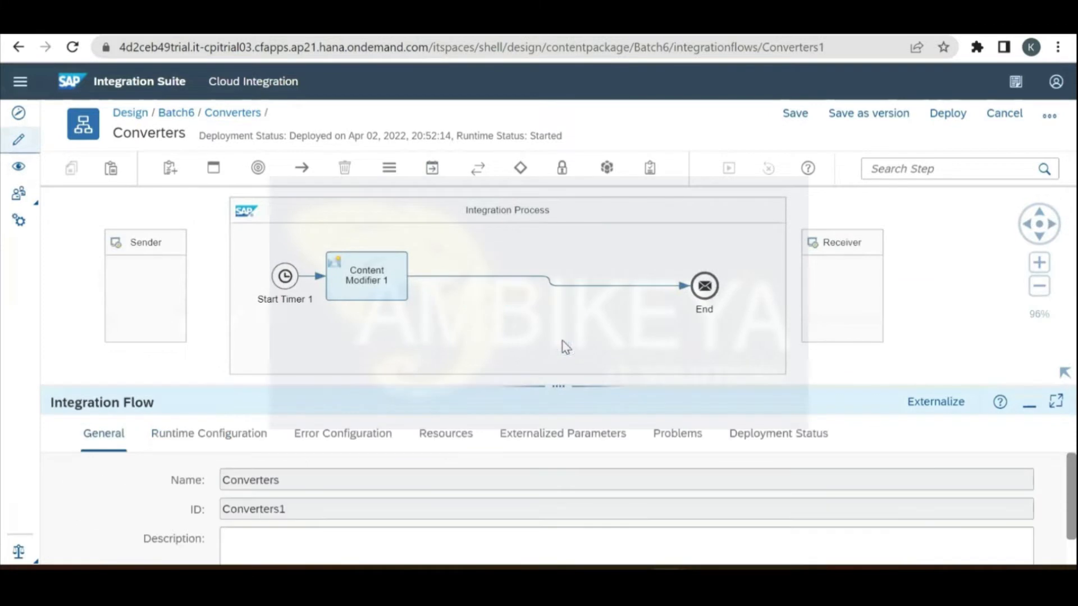
left_click(432, 168)
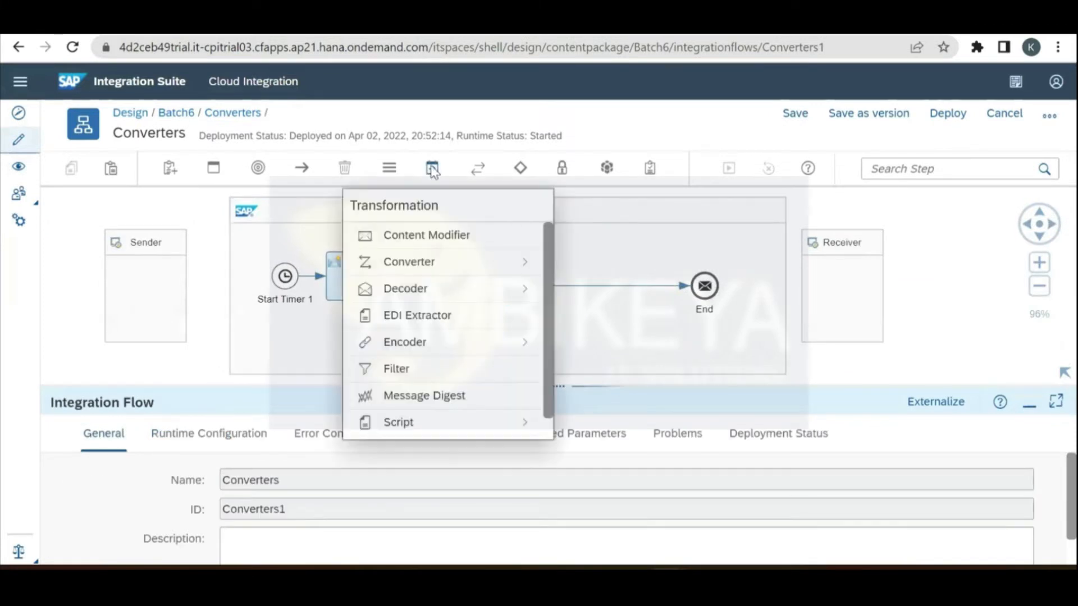
left_click(464, 261)
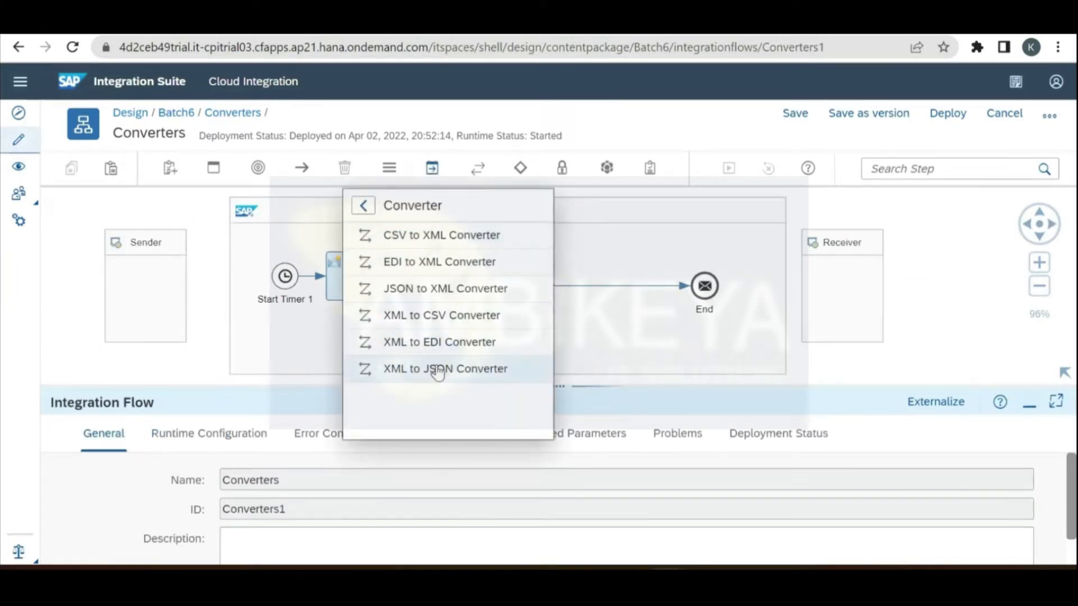
left_click(447, 318)
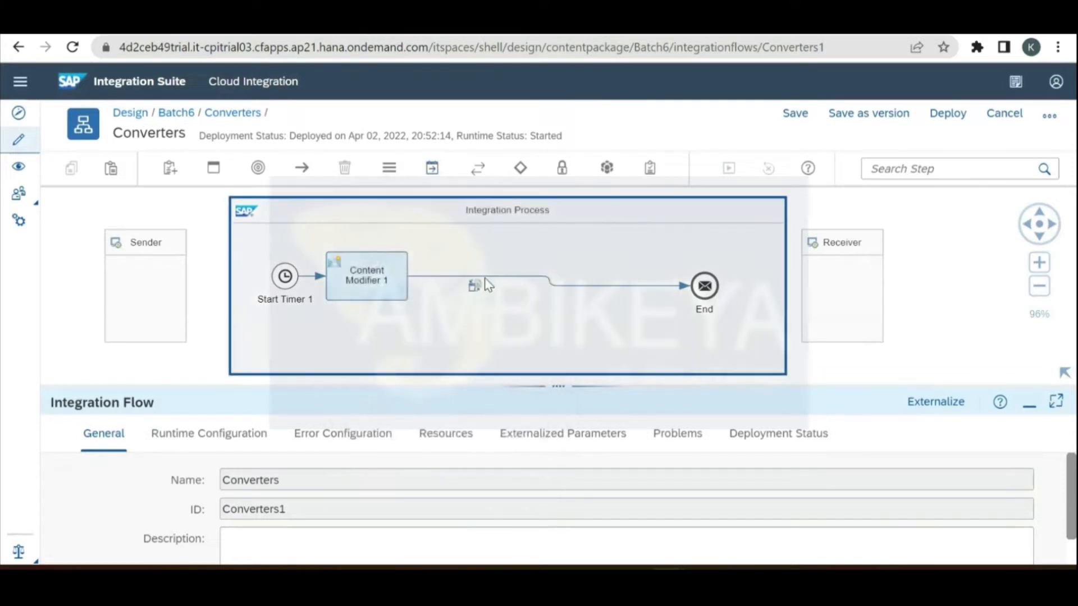
left_click(490, 281)
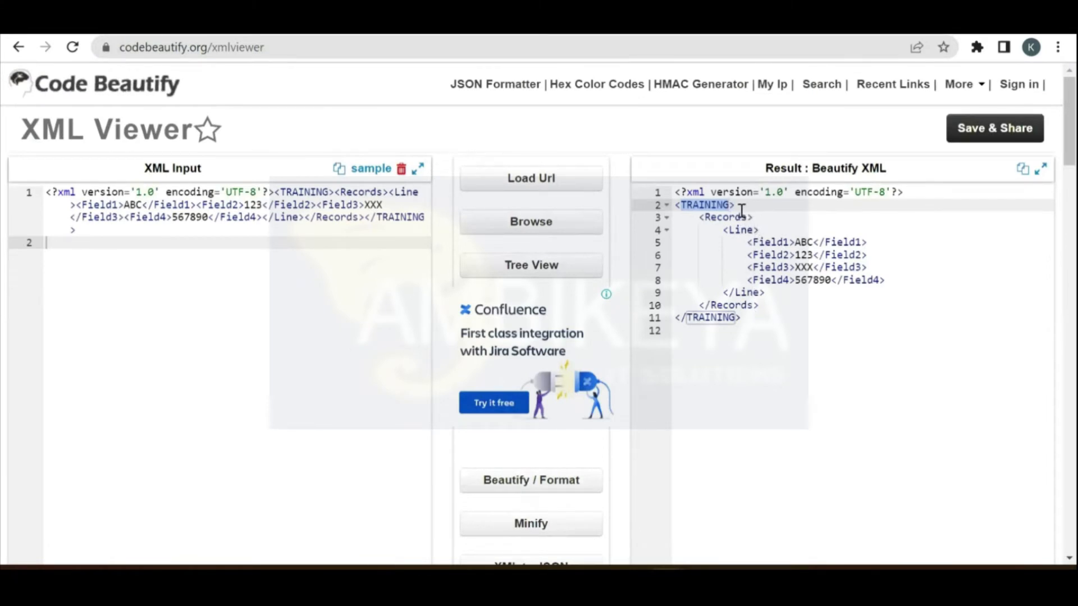
Step: Delete the opening and closing TRAINING tags, leaving Records as the XML root
left_click_drag(735, 205, 669, 208)
key("BackSpace")
key("Up")
key("Down")
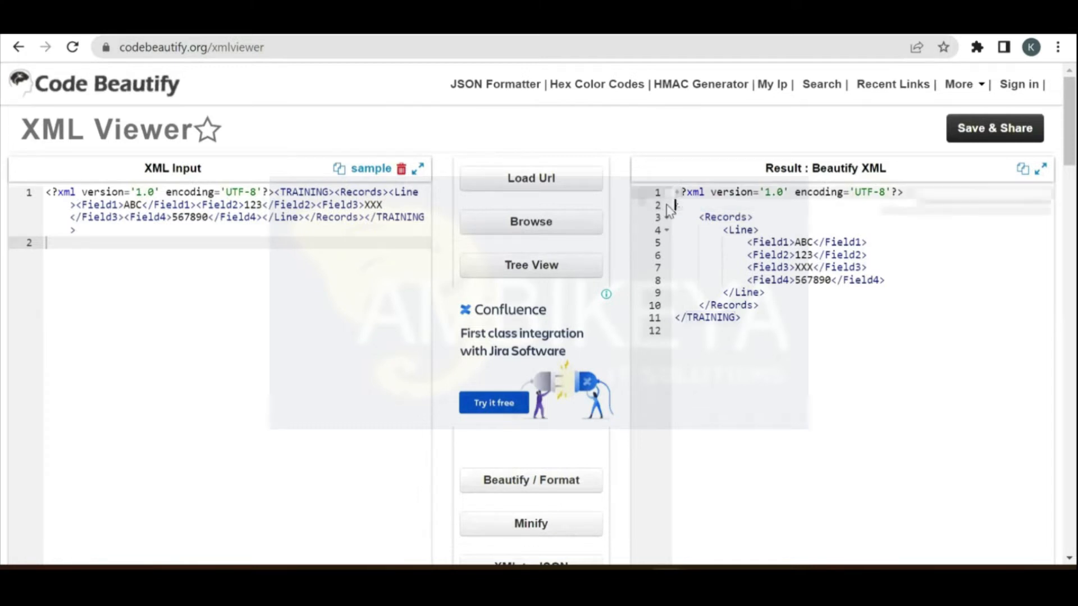
key("BackSpace")
key("Down")
key("Down")
key("Down")
key("Down")
key("Down")
key("Down")
key("Down")
key("Down")
key("Down")
key("Down")
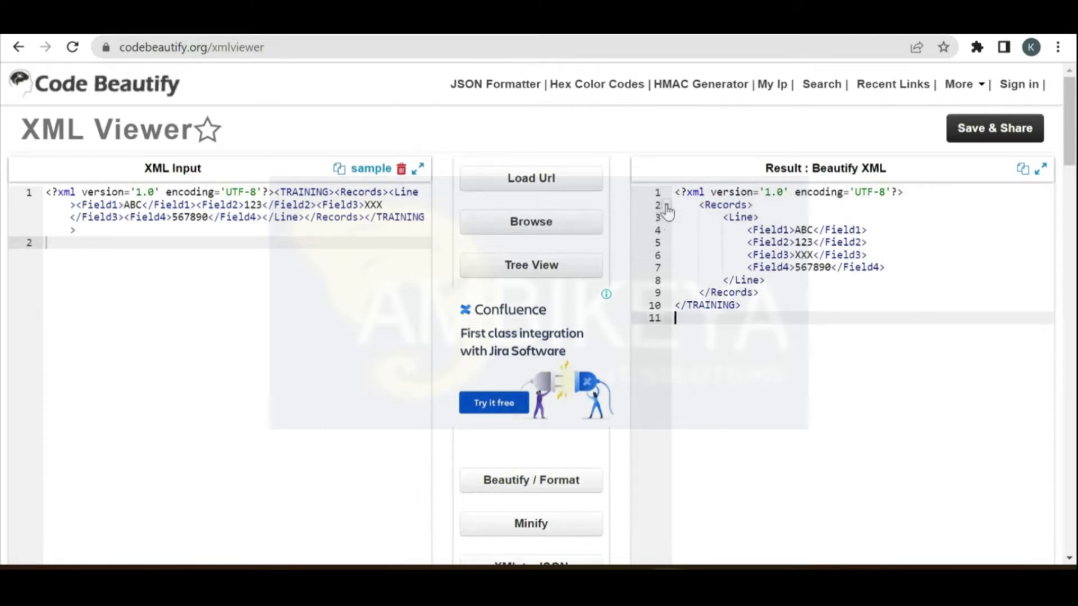
key("BackSpace")
key("BackSpace")
key("BackSpace")
key("BackSpace")
key("BackSpace")
key("BackSpace")
key("BackSpace")
key("BackSpace")
key("BackSpace")
key("BackSpace")
key("BackSpace")
key("BackSpace")
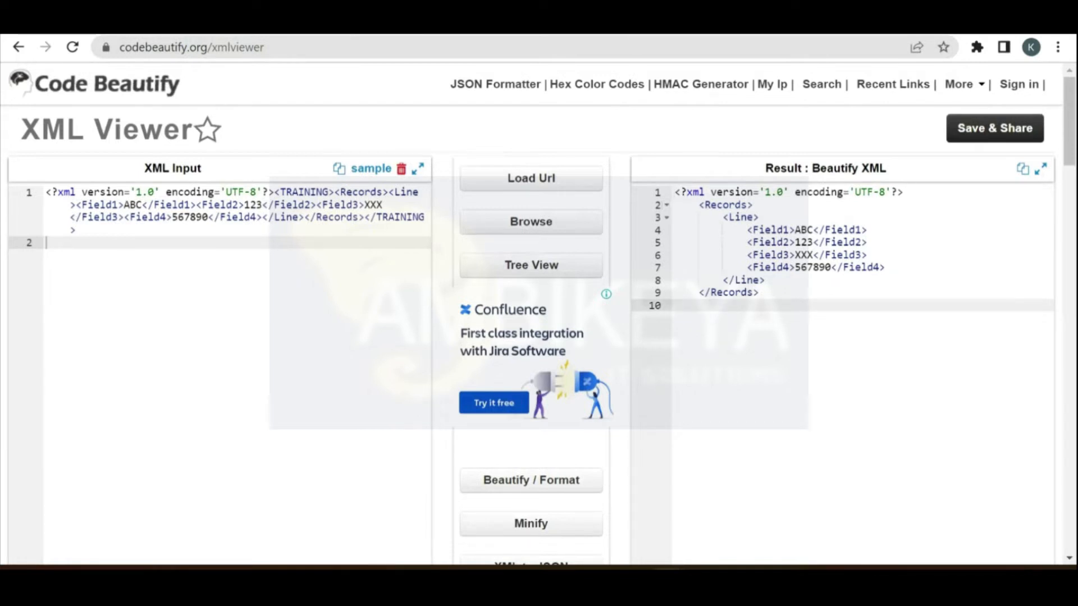
left_click(382, 27)
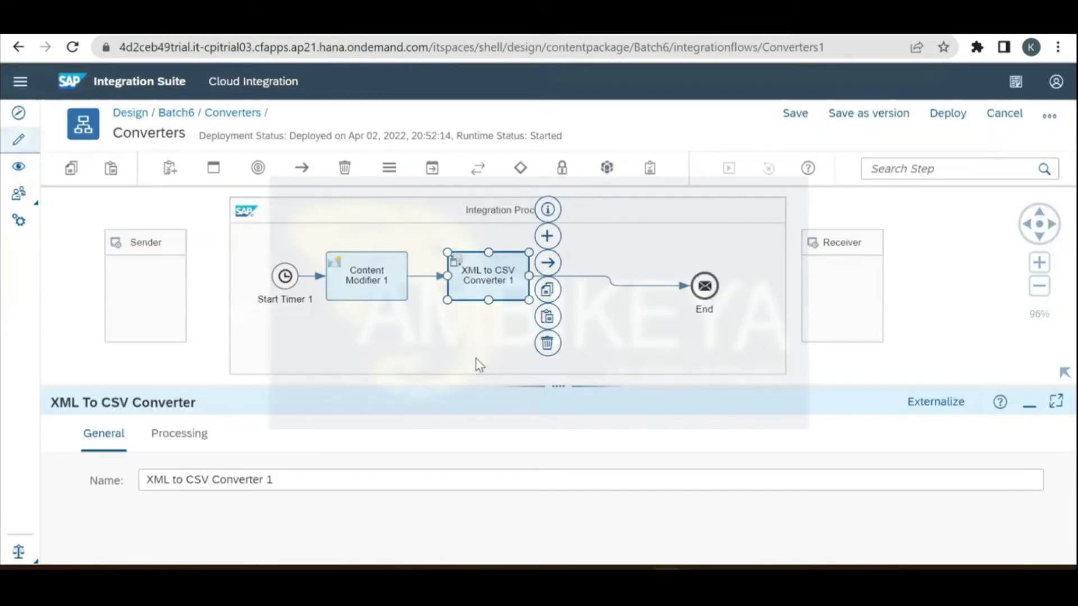
Step: Replace Content Modifier 1's JSON message body with the copied Records XML
left_click_drag(512, 389, 511, 312)
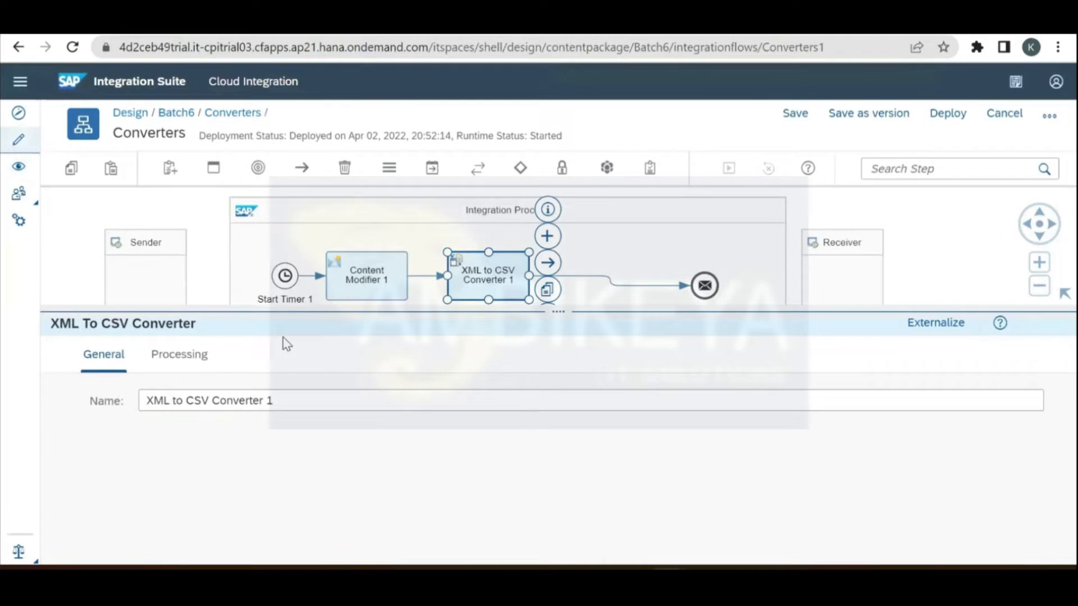
right_click(512, 313)
left_click(367, 275)
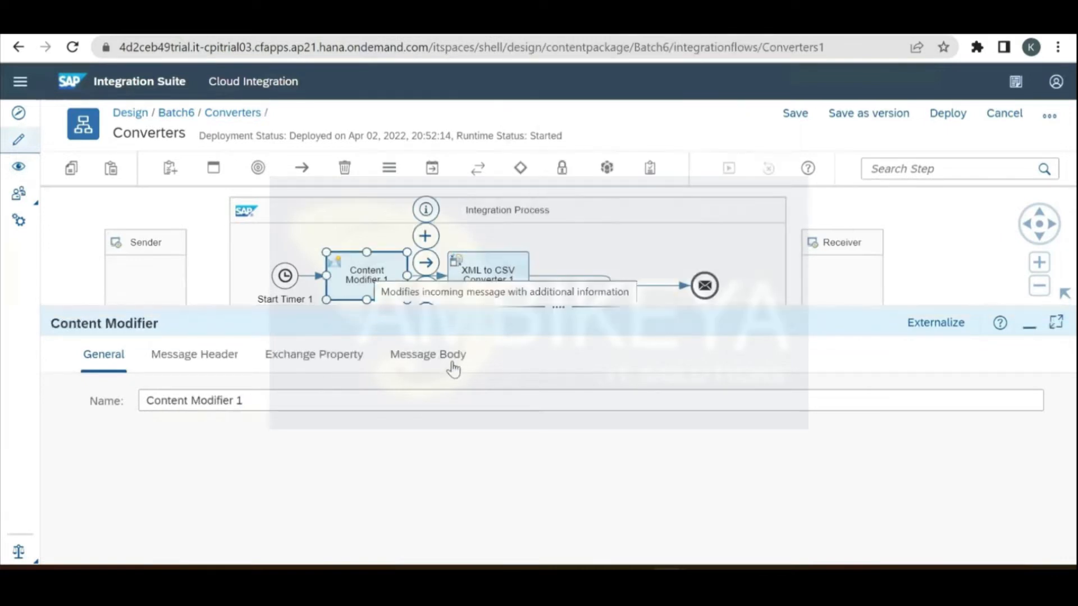
left_click(449, 363)
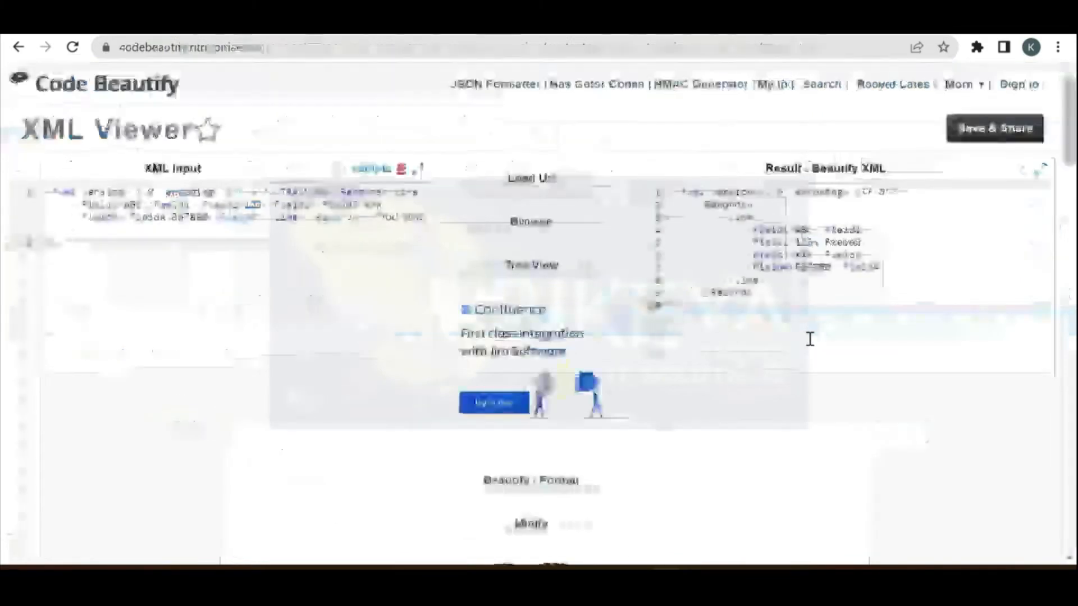
key("ctrl+a")
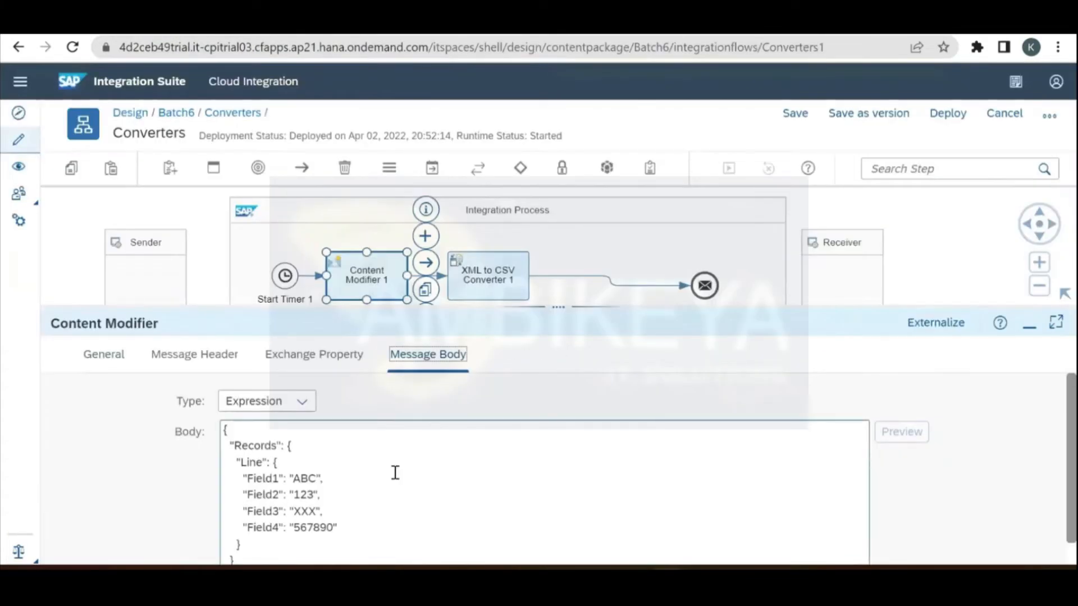
key("ctrl+a")
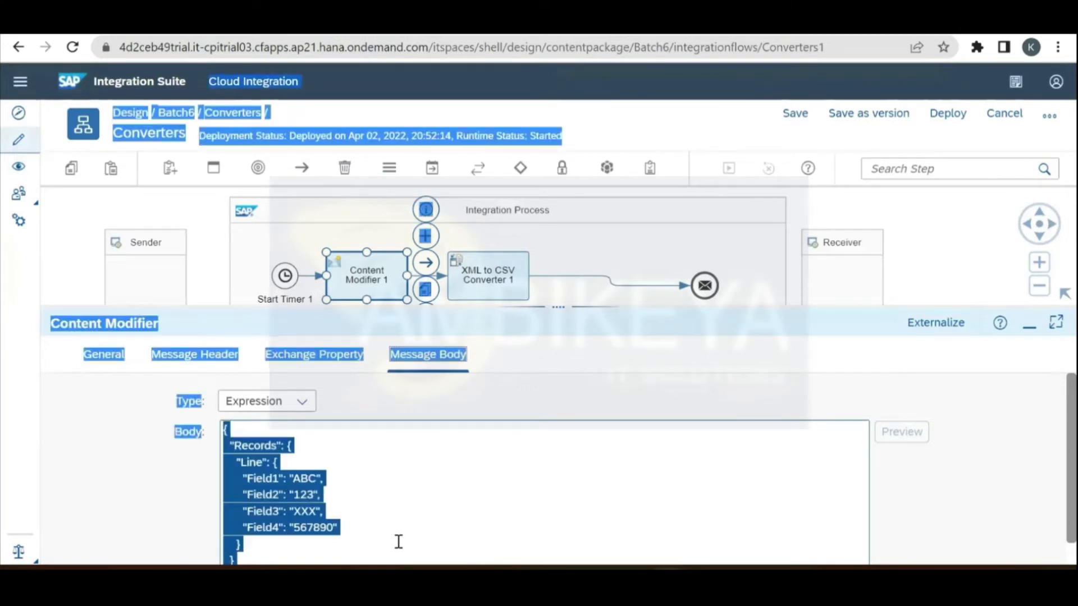
left_click(399, 542)
key("ctrl+a")
type("<?xml version=\"1.0\" encoding=\"UTF-8\"?>     <Records>         <Line>             <Field1>ABC</Field1>             <Field2>123</Field2>             <Field3>XXX</Field3>             <Field4>567890</Field4>         </Line>     </Records>")
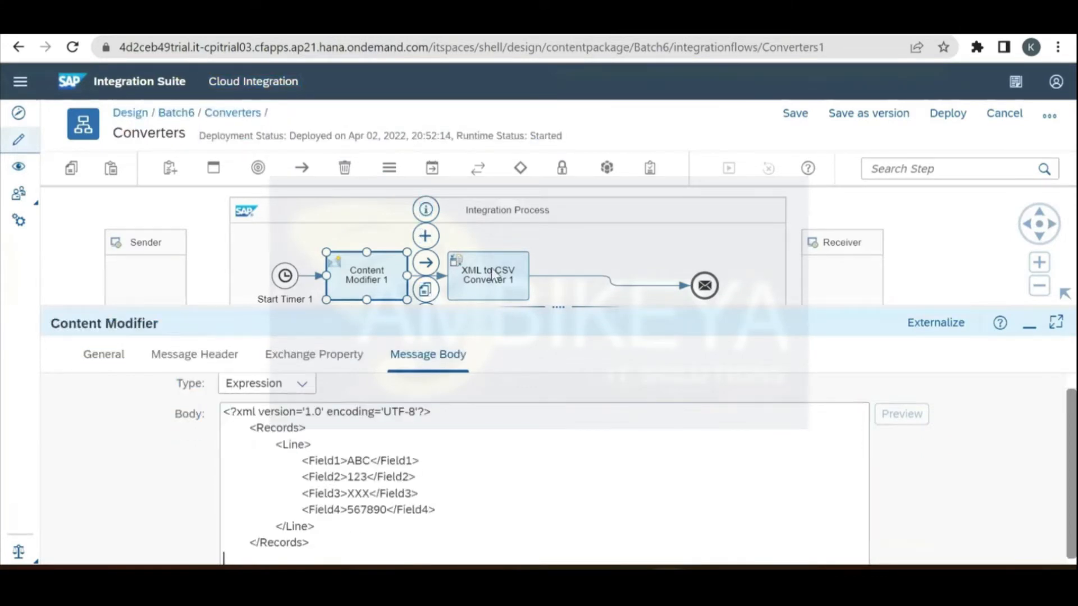
Step: Show the XML to CSV Converter's processing settings
left_click(522, 295)
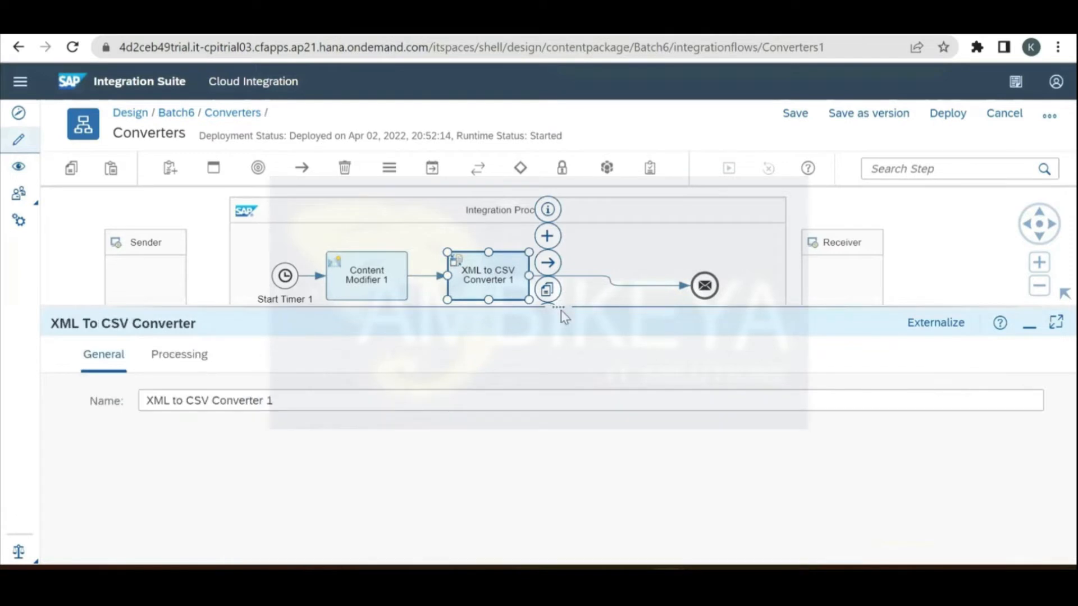
left_click_drag(561, 316, 558, 224)
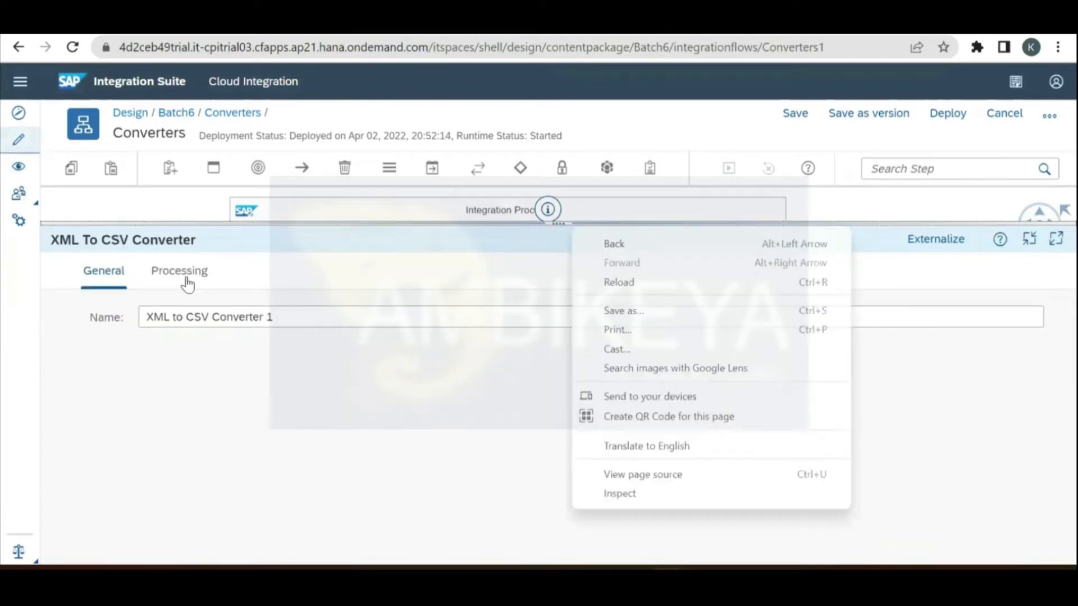
left_click(187, 278)
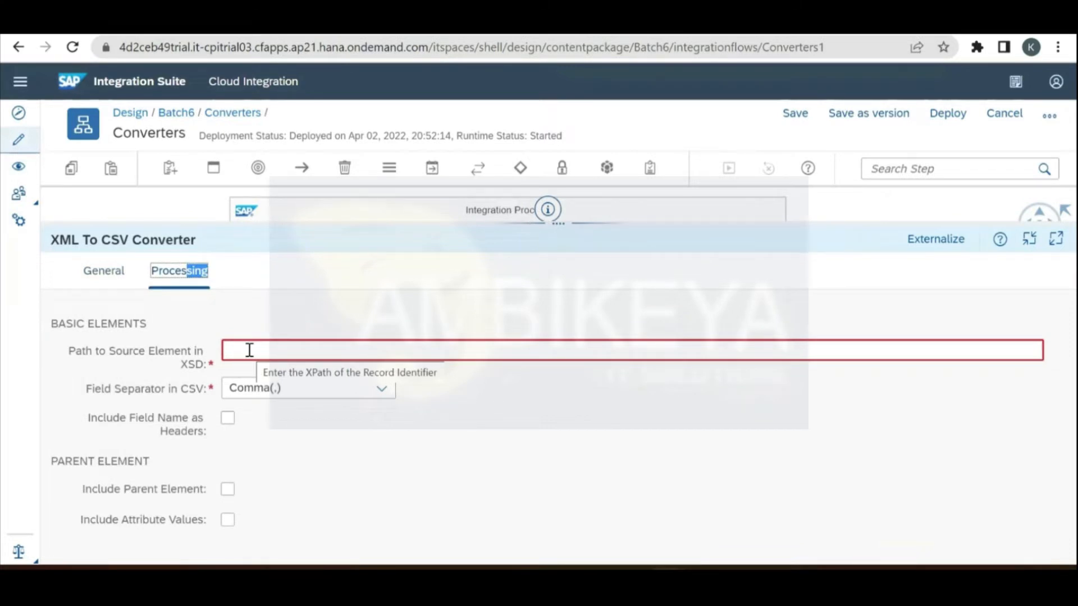
Step: Set the converter's source element path to /Records/Line and include field names as headers
left_click(250, 350)
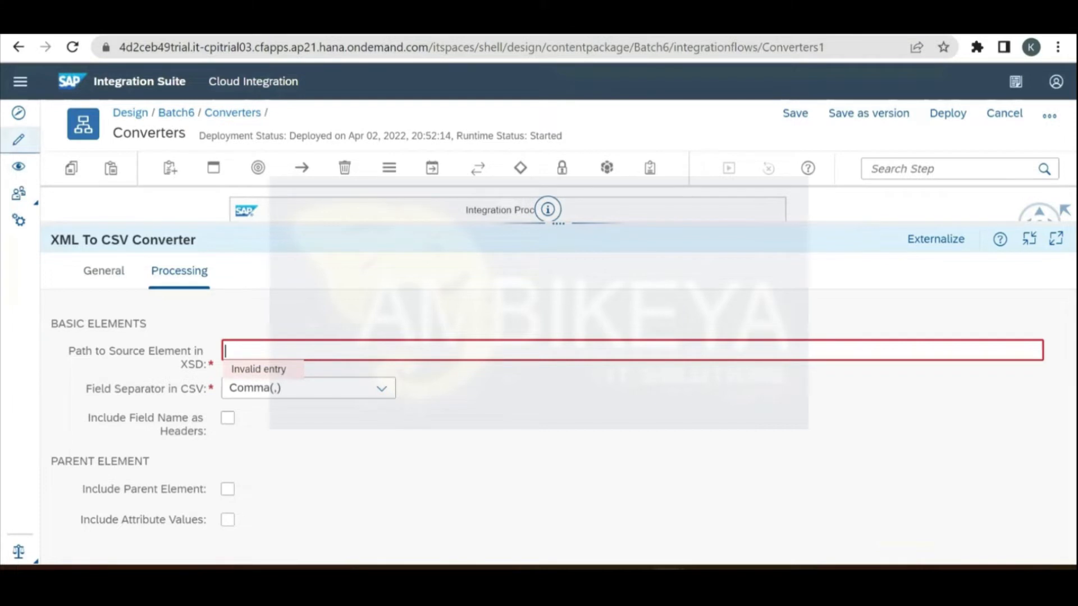
key("ctrl+Tab")
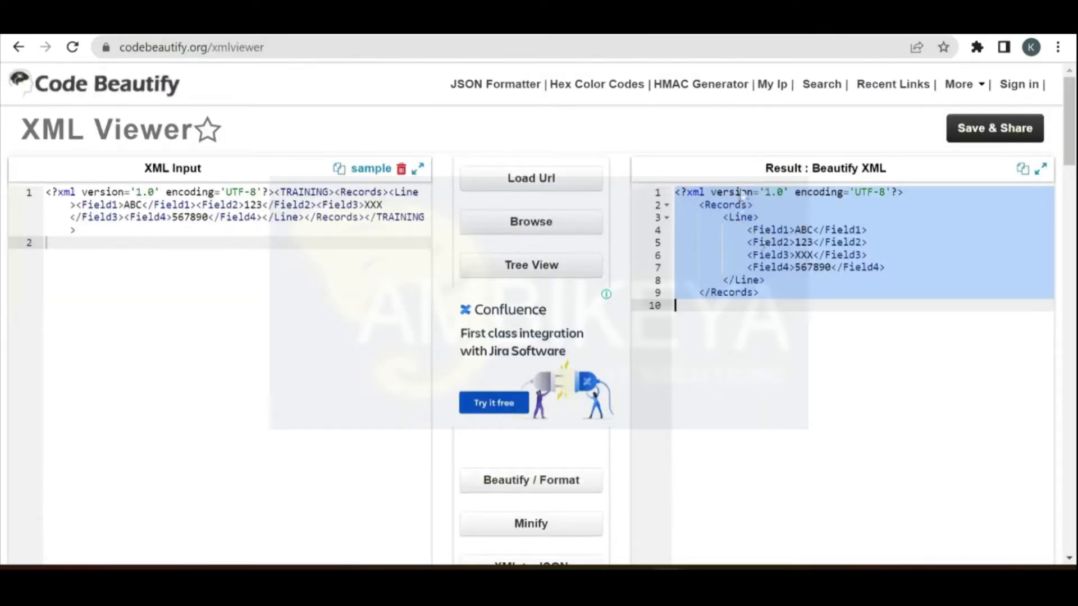
left_click(736, 202)
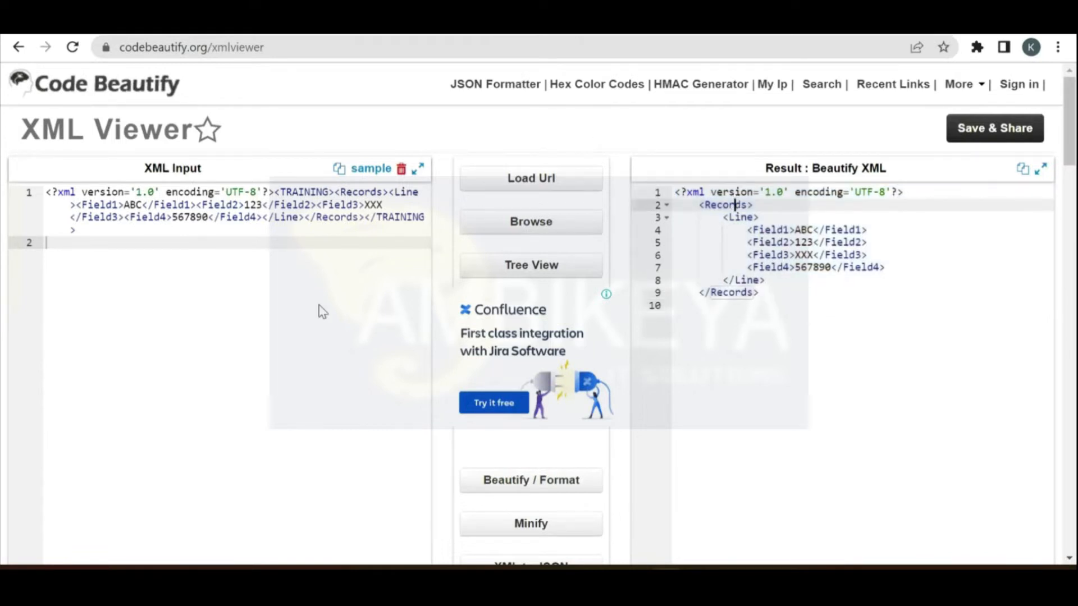
key("ctrl+Tab")
left_click(339, 351)
type("/")
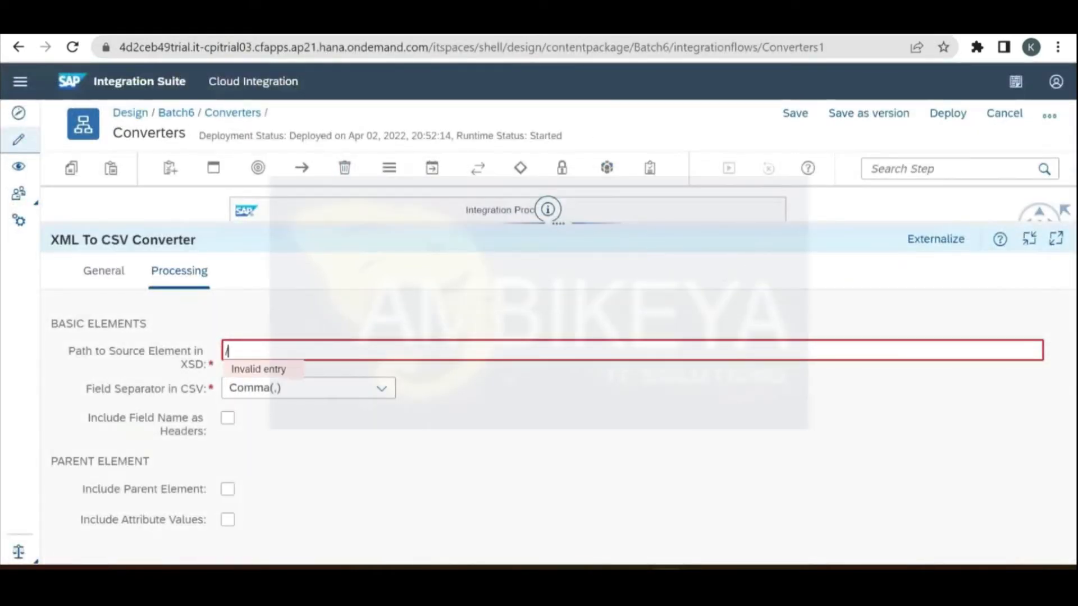
key("ctrl+Tab")
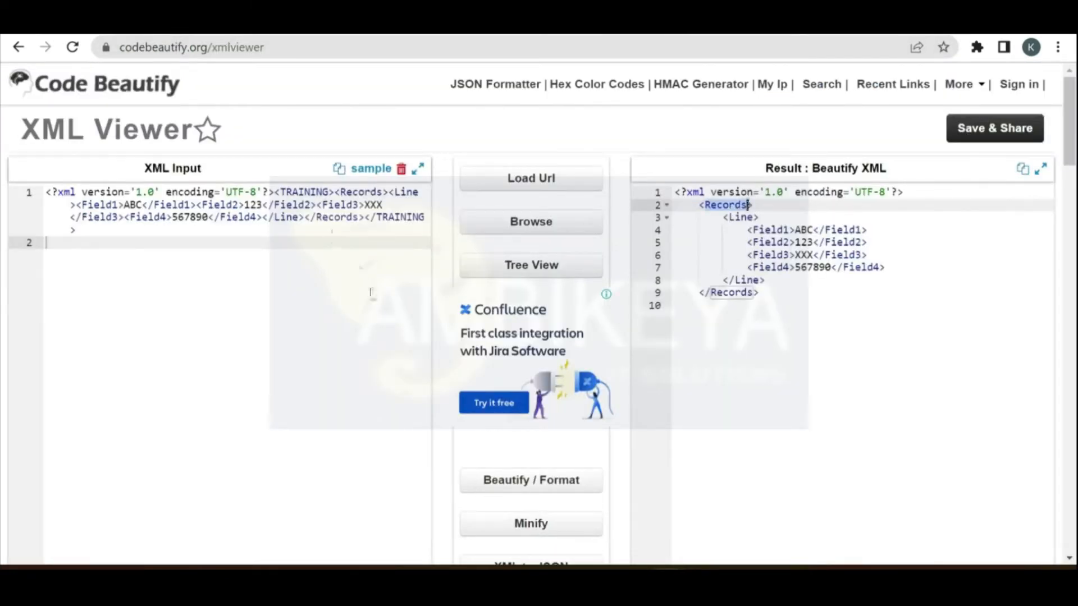
key("ctrl+Tab")
type("Records")
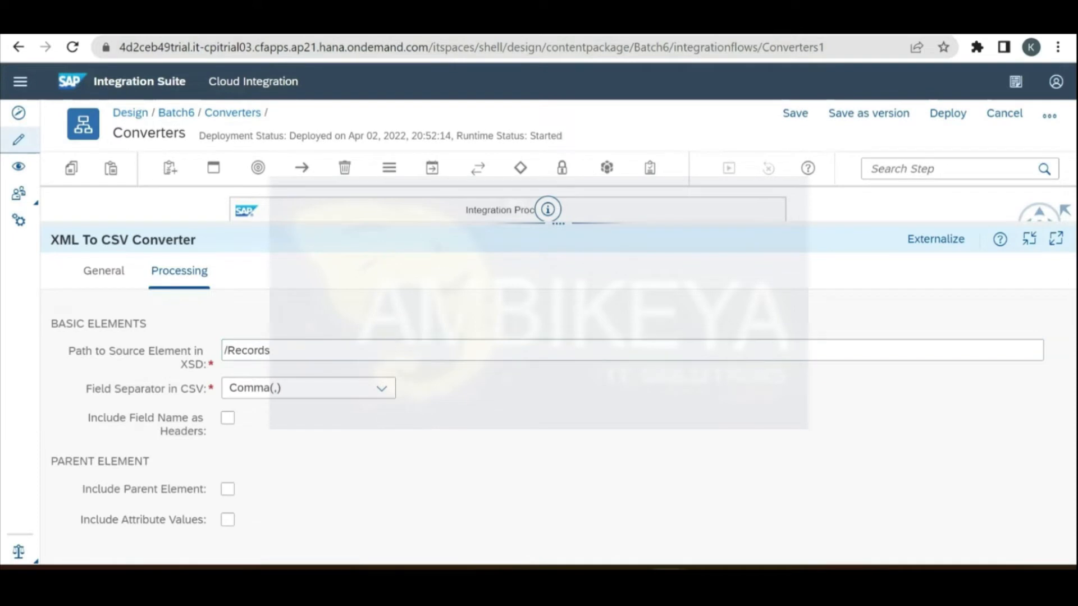
type("/")
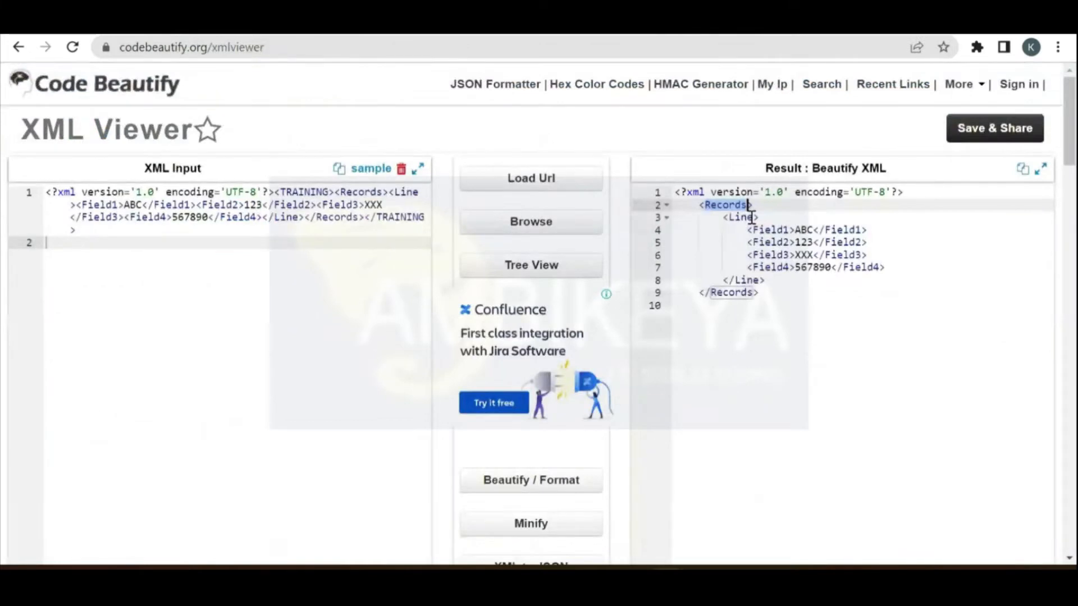
left_click(755, 217)
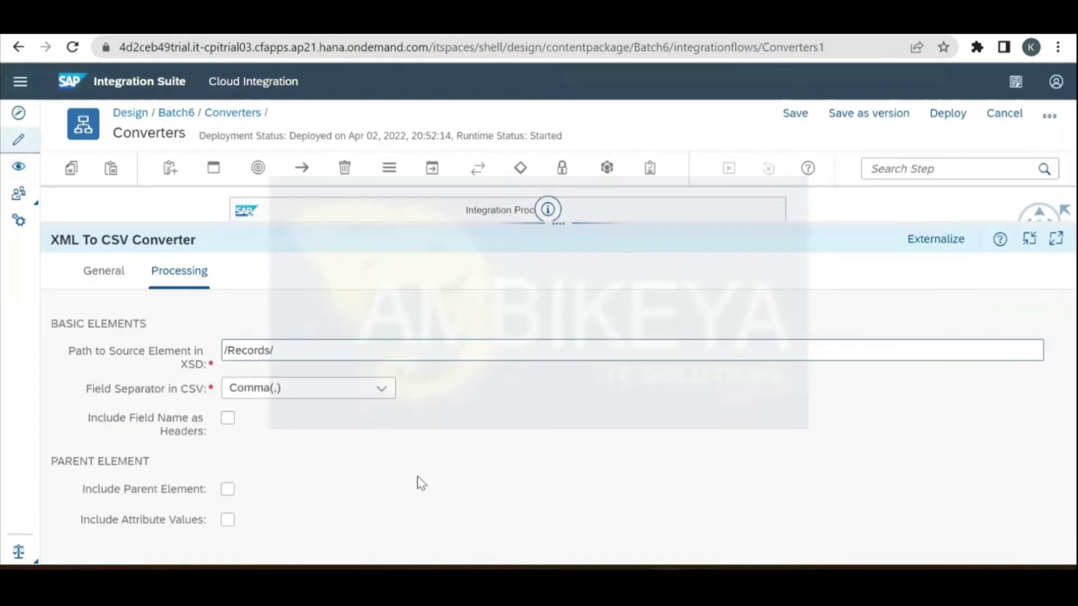
type("Line")
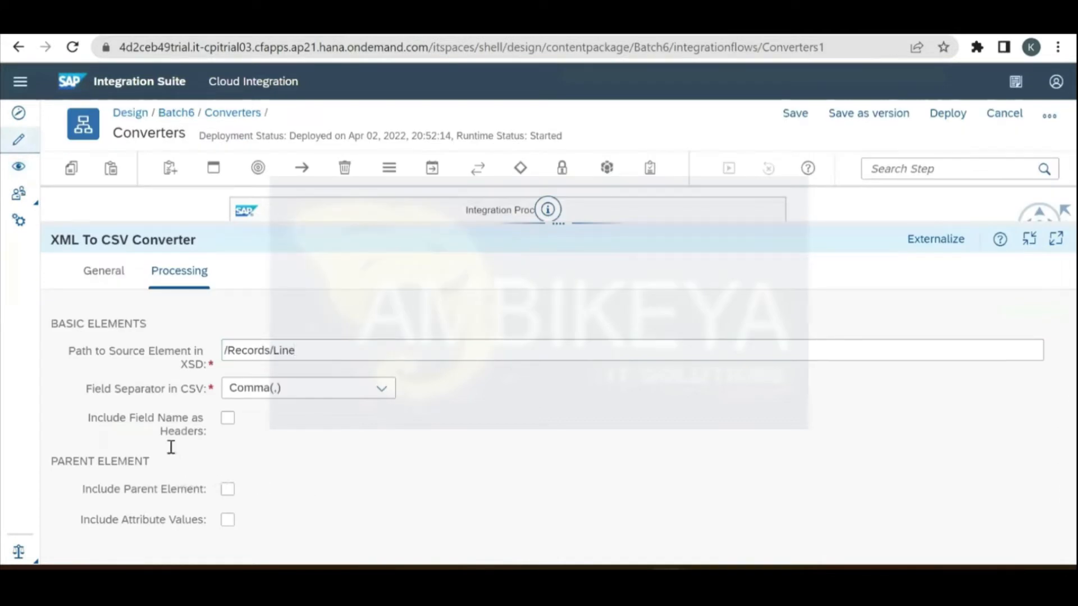
left_click(226, 420)
left_click_drag(436, 225, 442, 299)
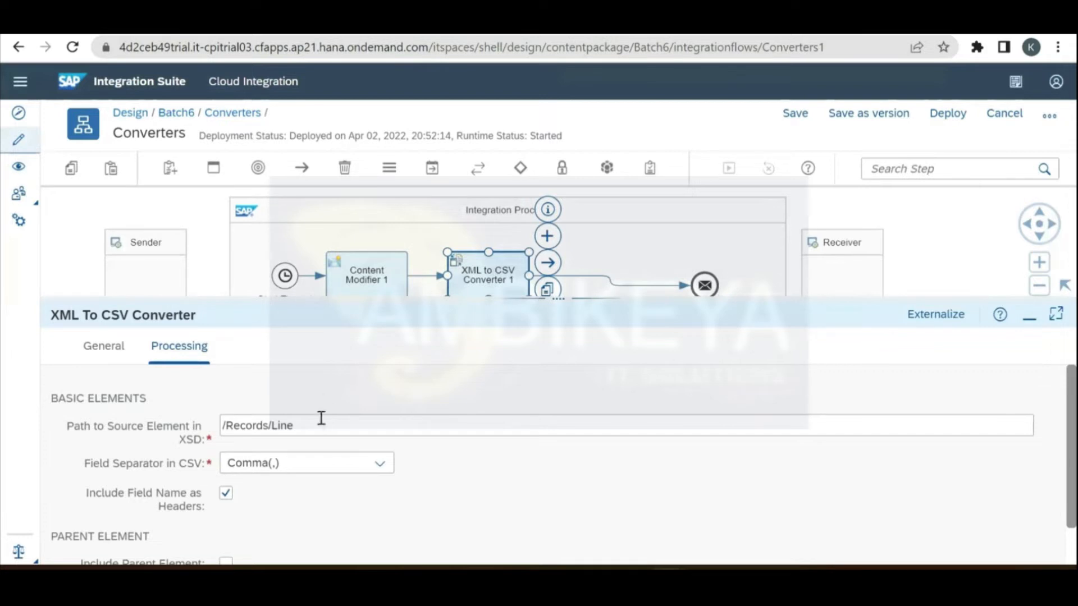
Step: Save the Converters flow as a version and deploy it, confirming the deployment message
key("ctrl+Tab")
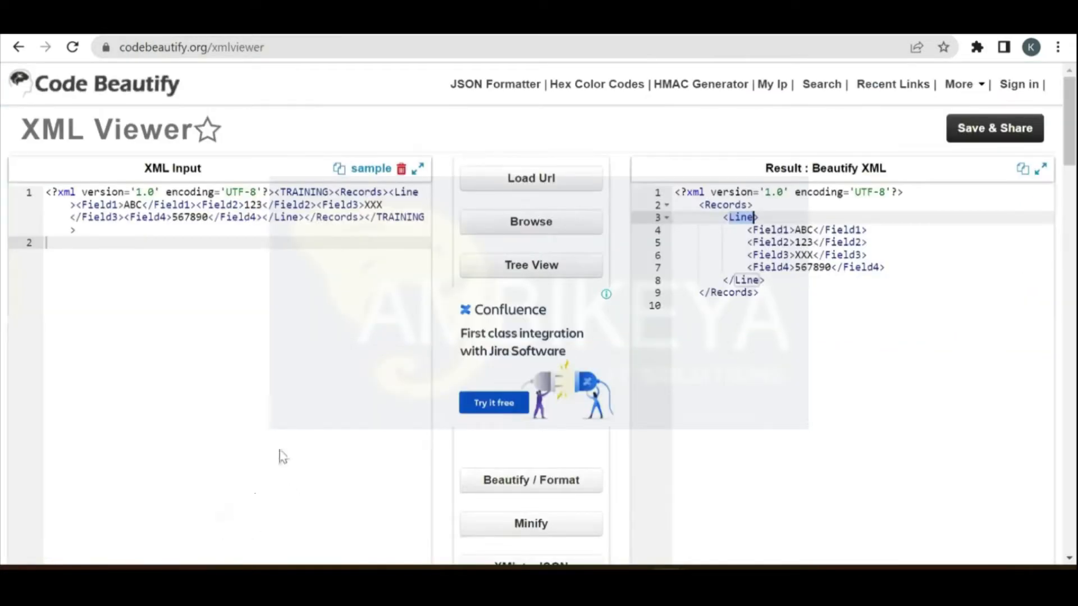
key("ctrl+Tab")
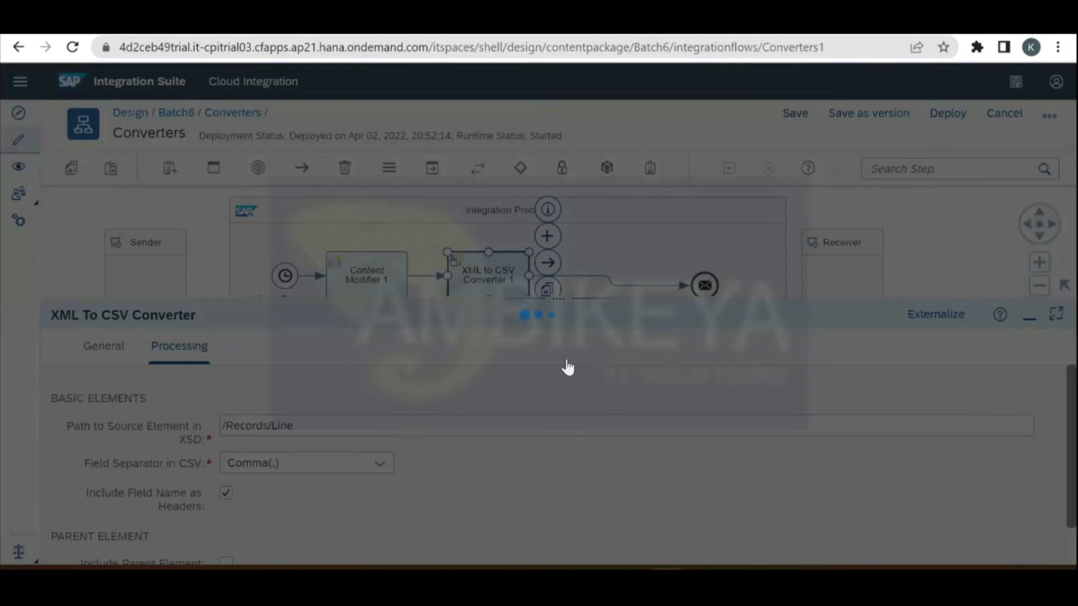
key("Return")
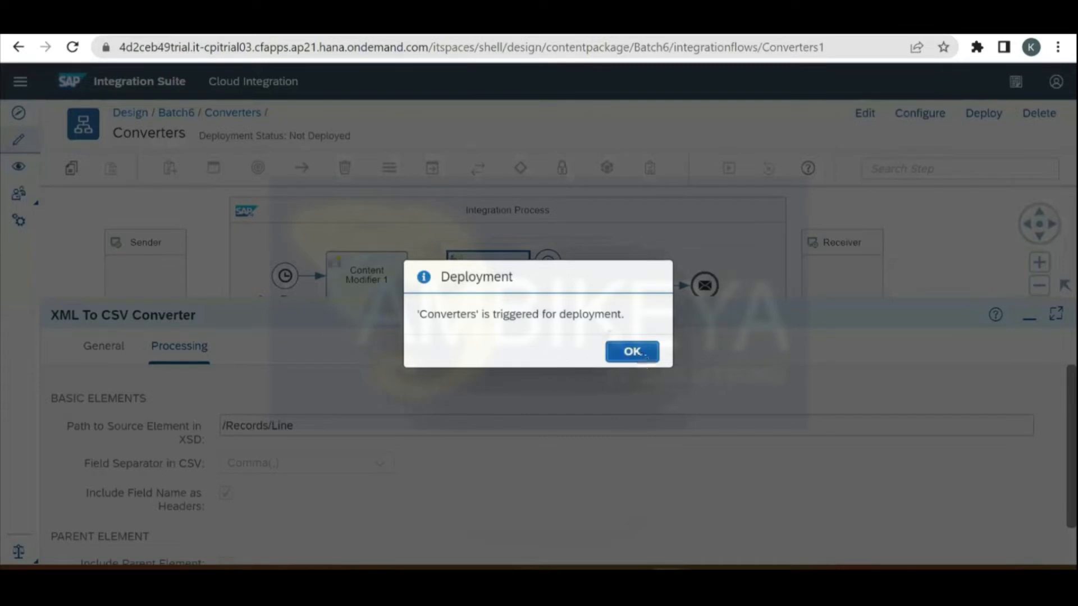
left_click(632, 352)
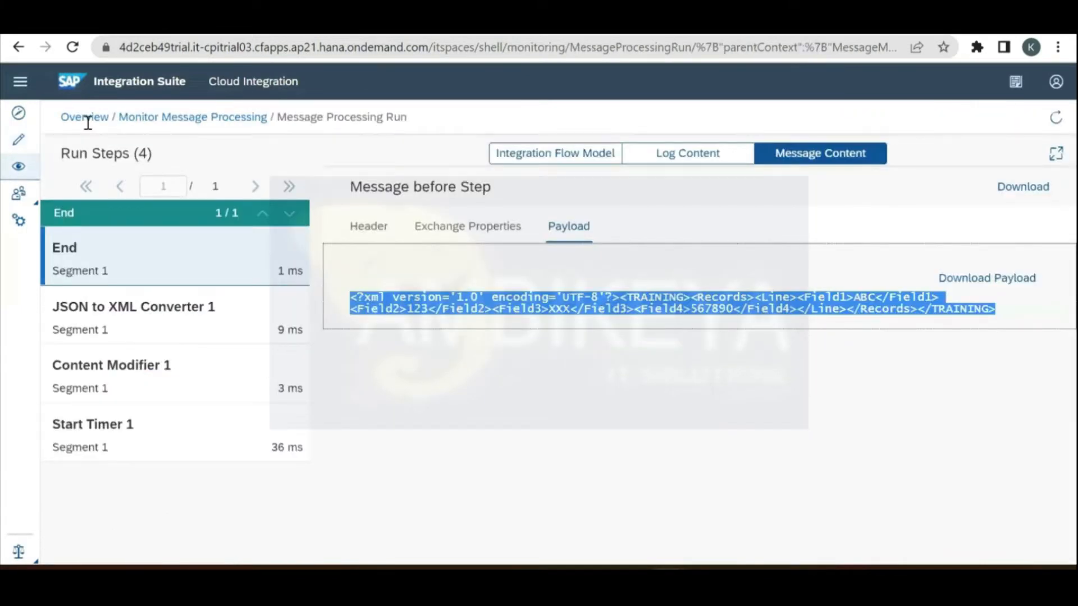
Step: Open the latest run from the past hour's messages in Monitor and view its CSV payload
left_click(87, 119)
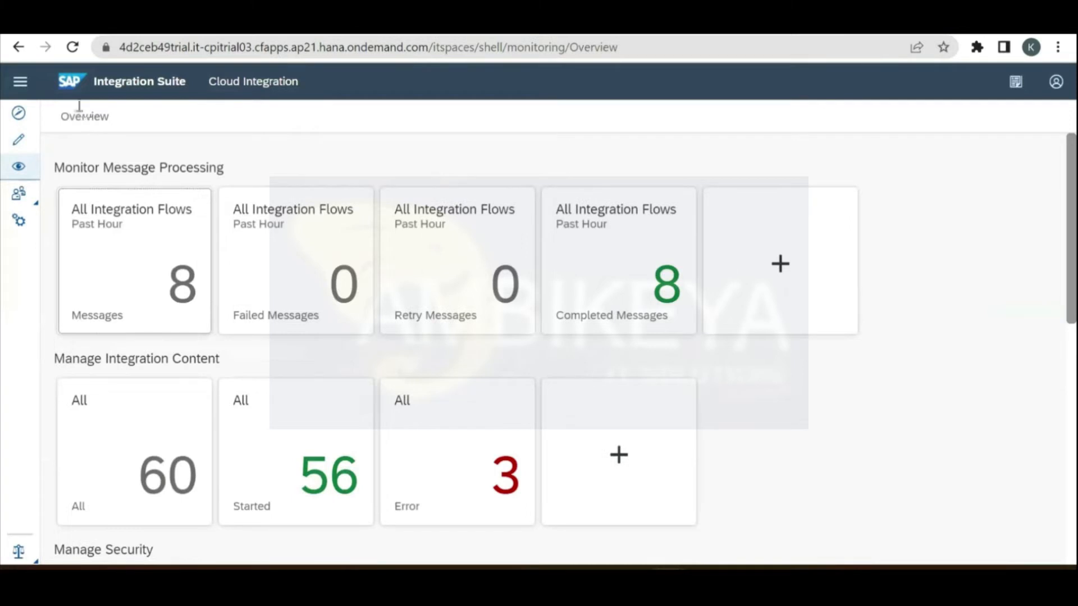
left_click(182, 292)
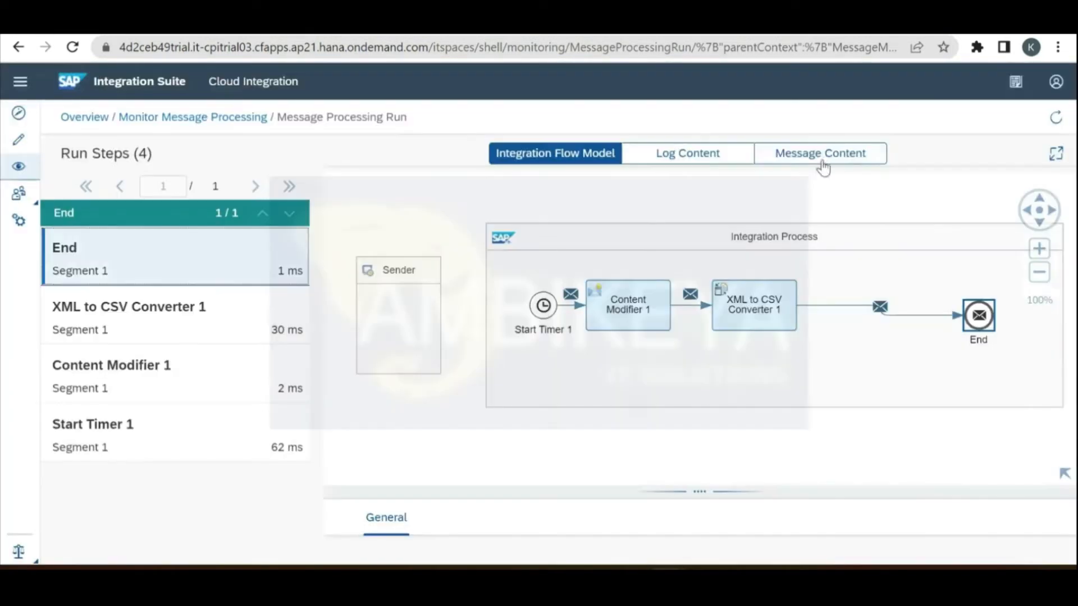
left_click(824, 153)
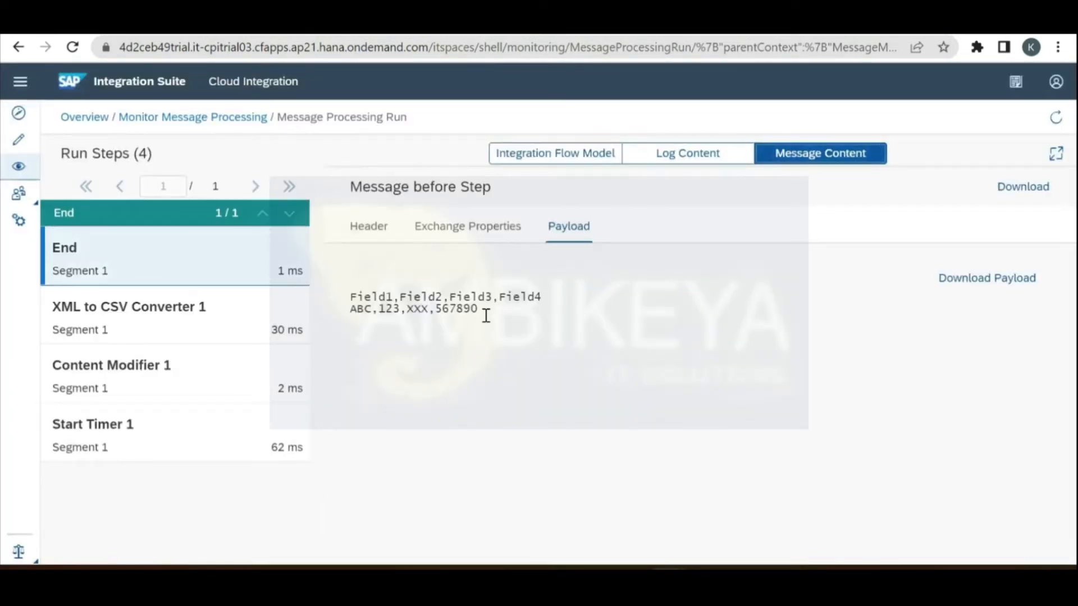
left_click_drag(482, 312, 355, 295)
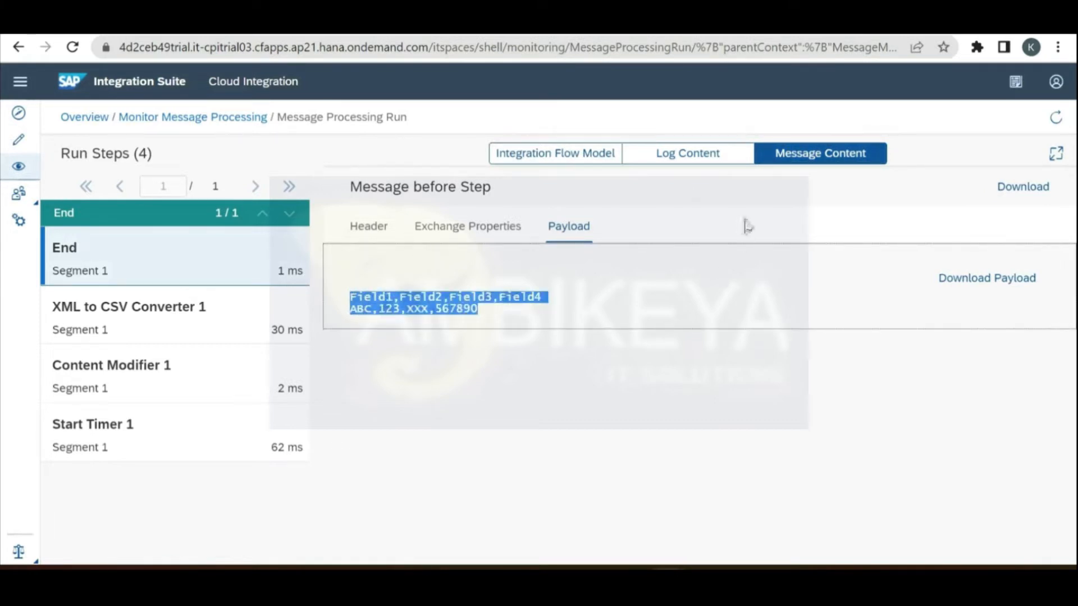
Step: Compare the CSV payload against the Field1–Field4 elements in the XML viewer
key("ctrl+Tab")
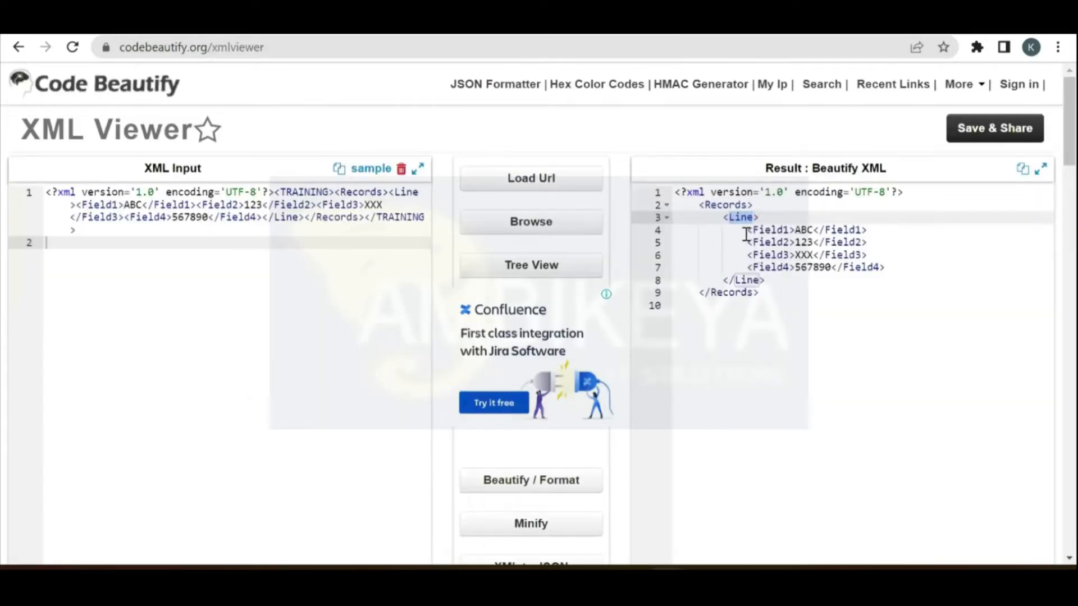
key("Down")
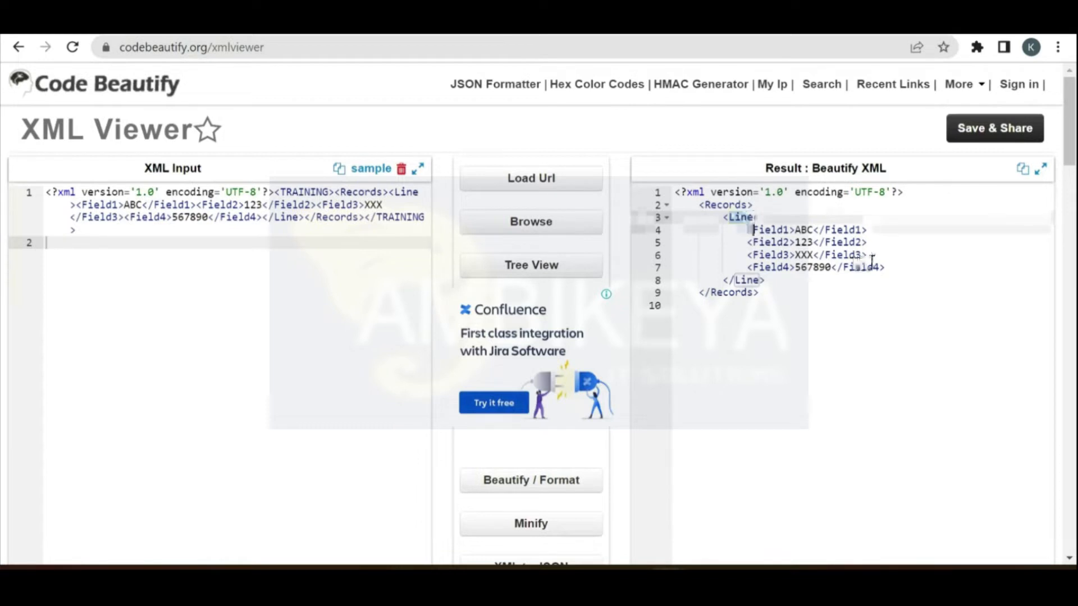
left_click(880, 267, "shift")
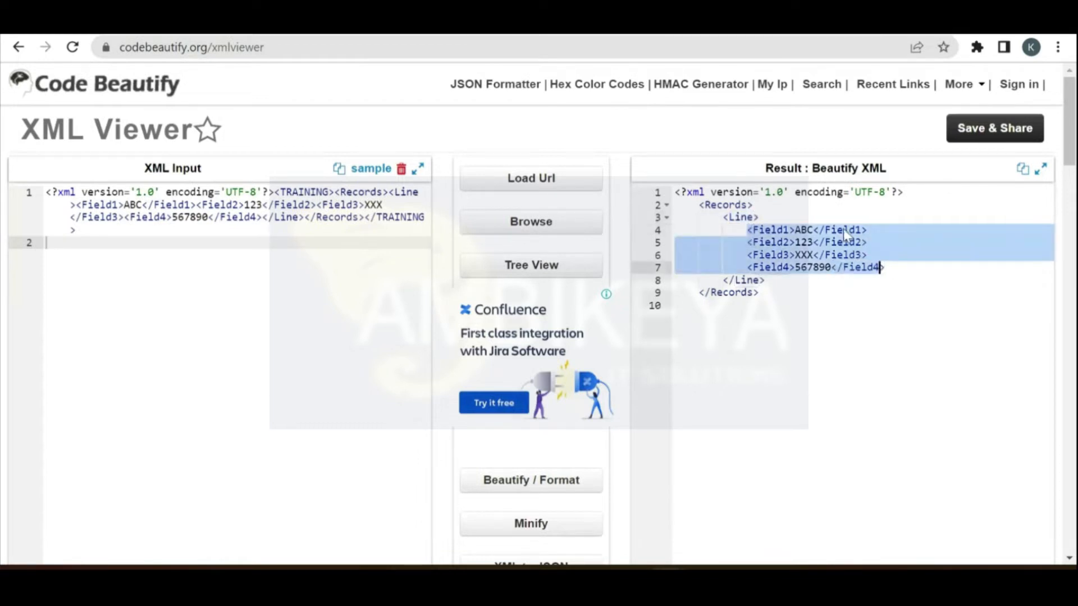
key("shift+Right")
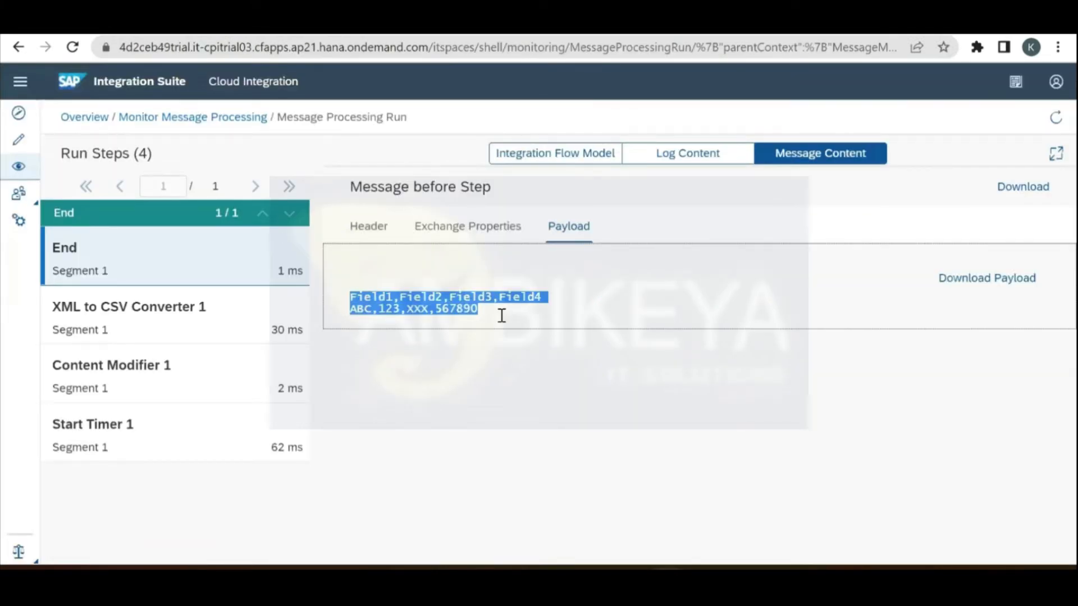
left_click(501, 315)
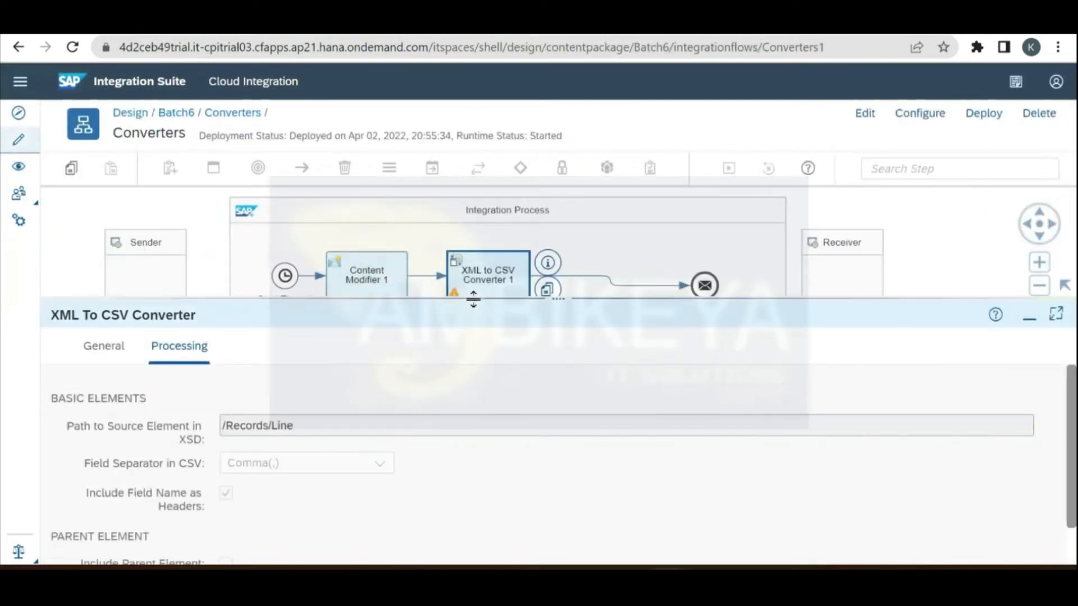
Step: Switch the Converters flow to edit mode and delete the XML to CSV Converter
left_click_drag(475, 300, 483, 357)
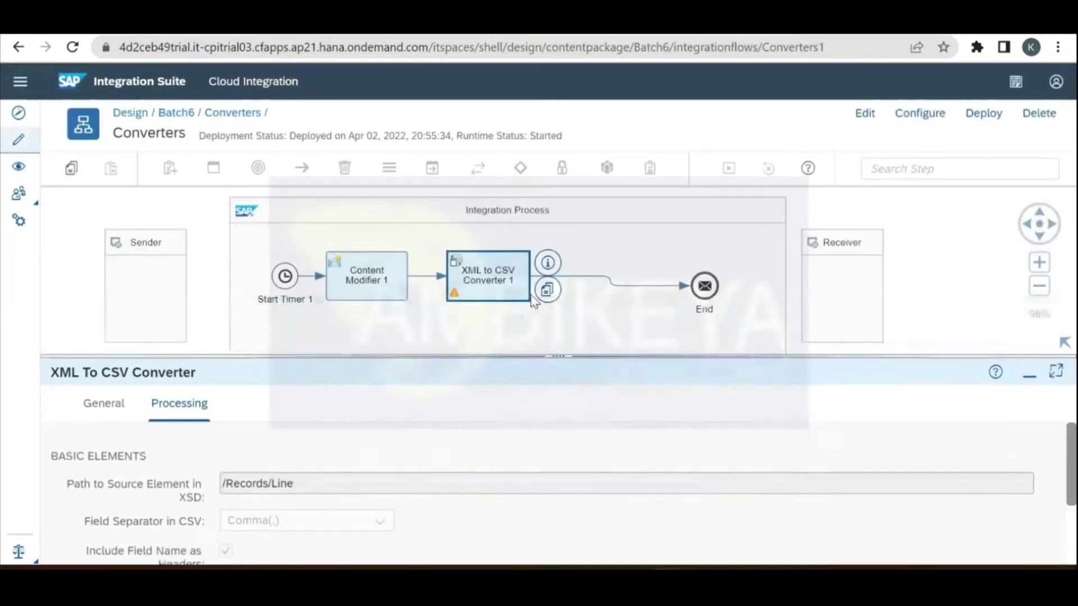
left_click(866, 119)
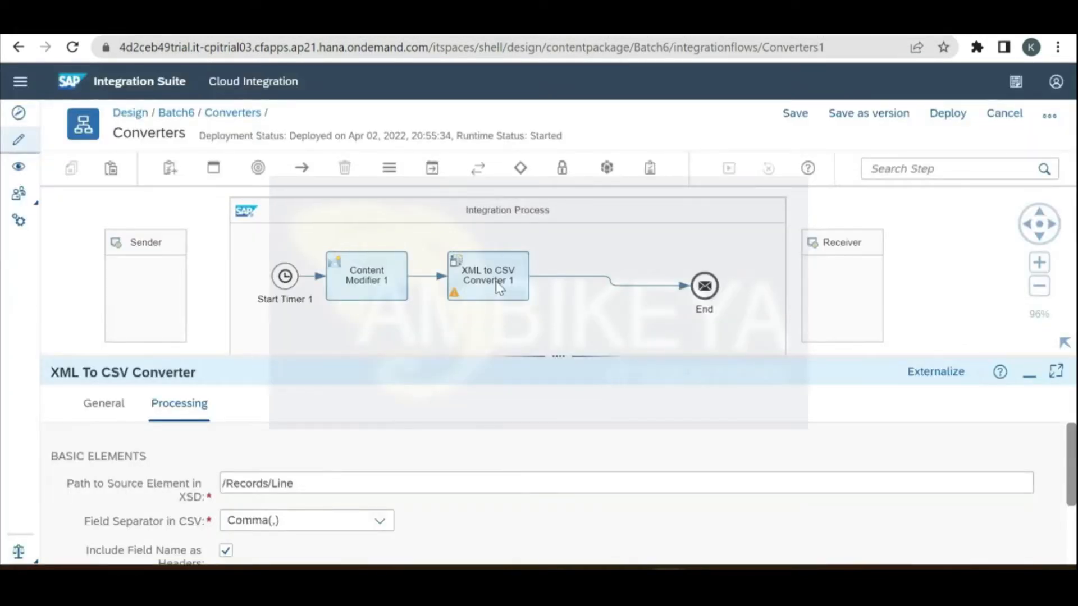
left_click(499, 288)
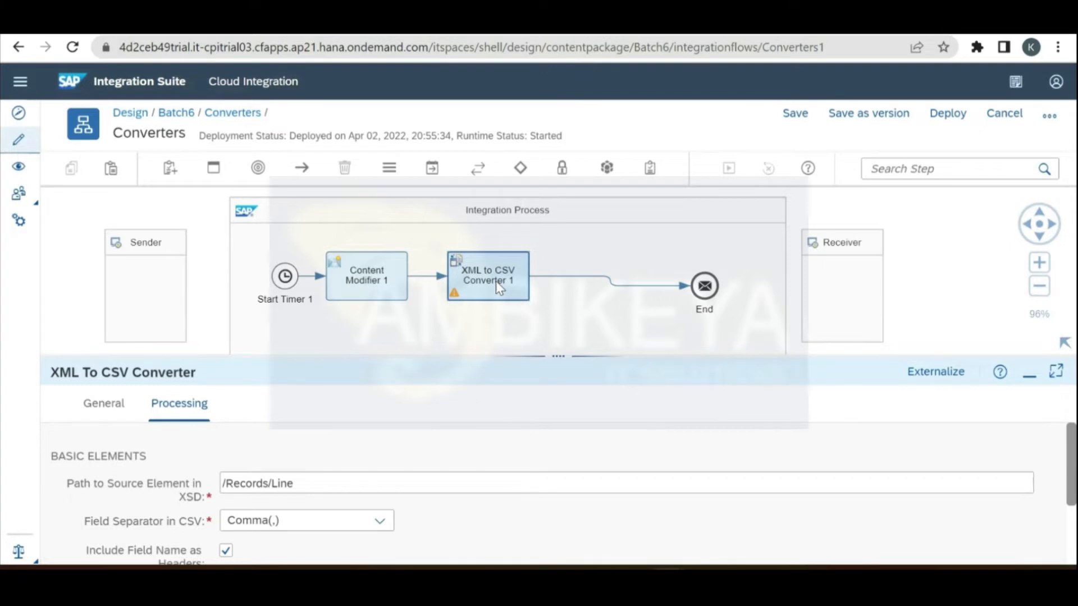
left_click(499, 287)
left_click(549, 332)
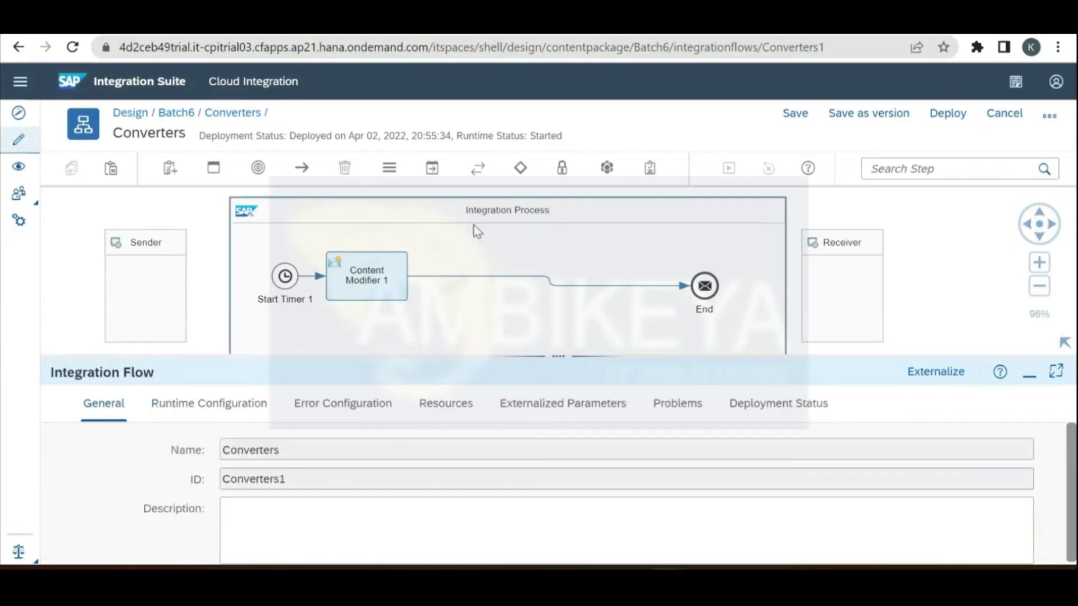
Step: Insert a CSV to XML Converter between Content Modifier 1 and End and show its properties
left_click(432, 167)
left_click(446, 266)
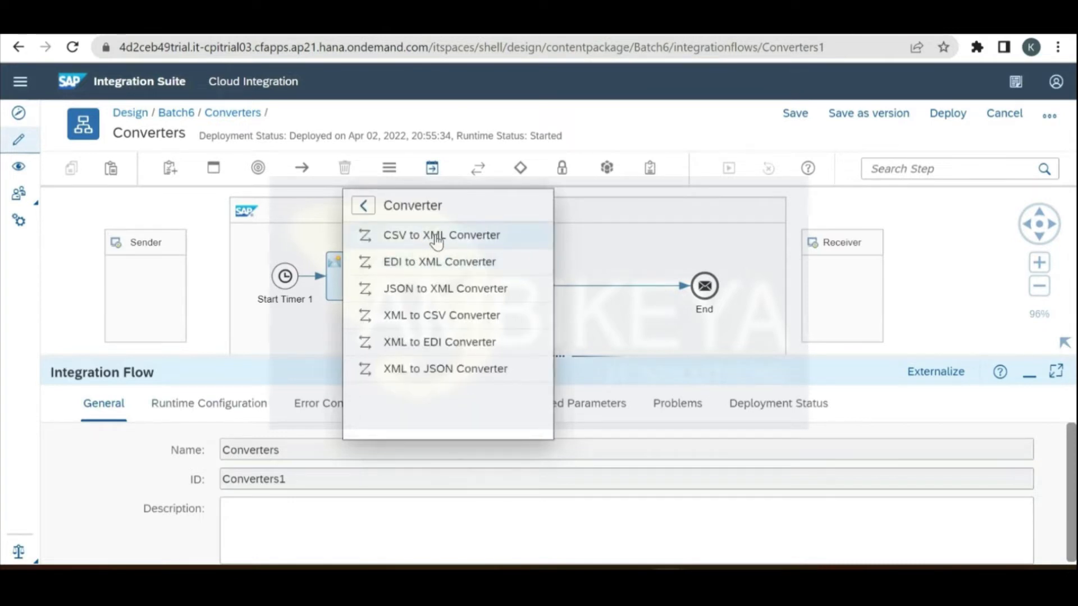
left_click_drag(436, 240, 508, 285)
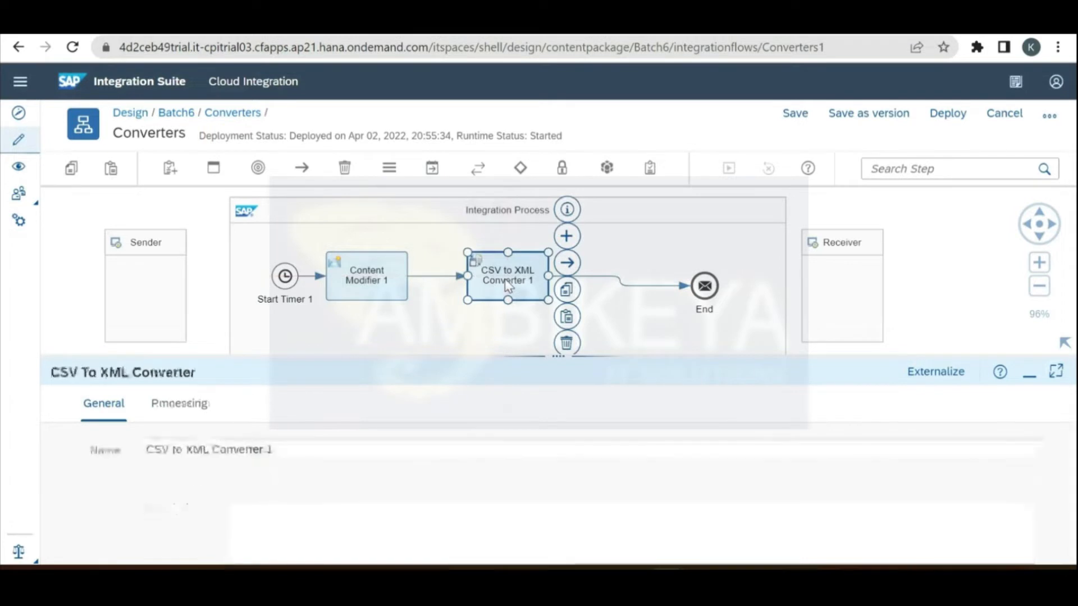
left_click(204, 405)
left_click_drag(330, 358, 370, 236)
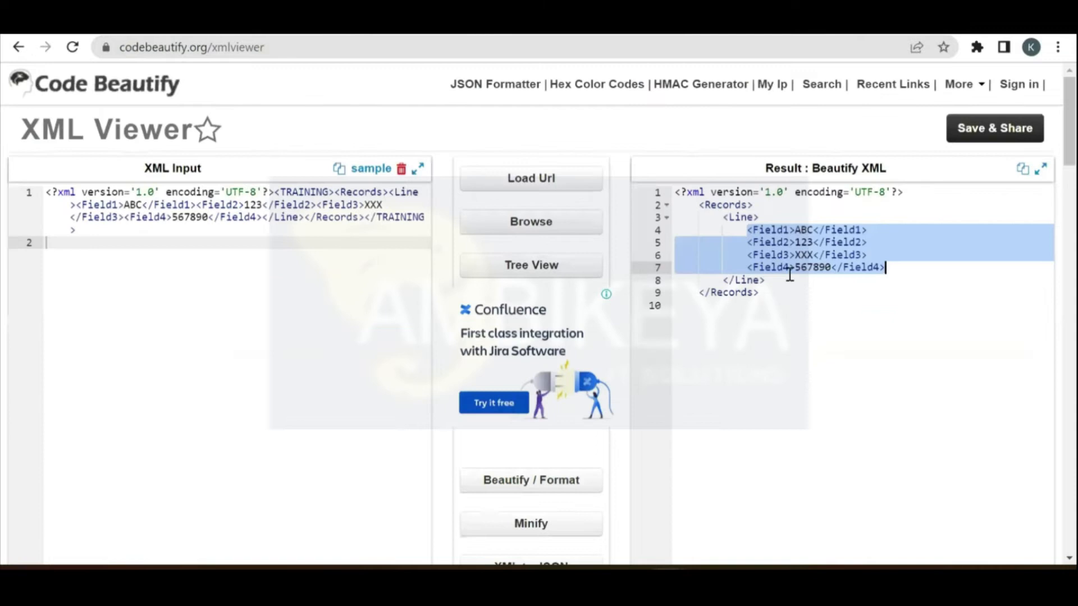
left_click(814, 304)
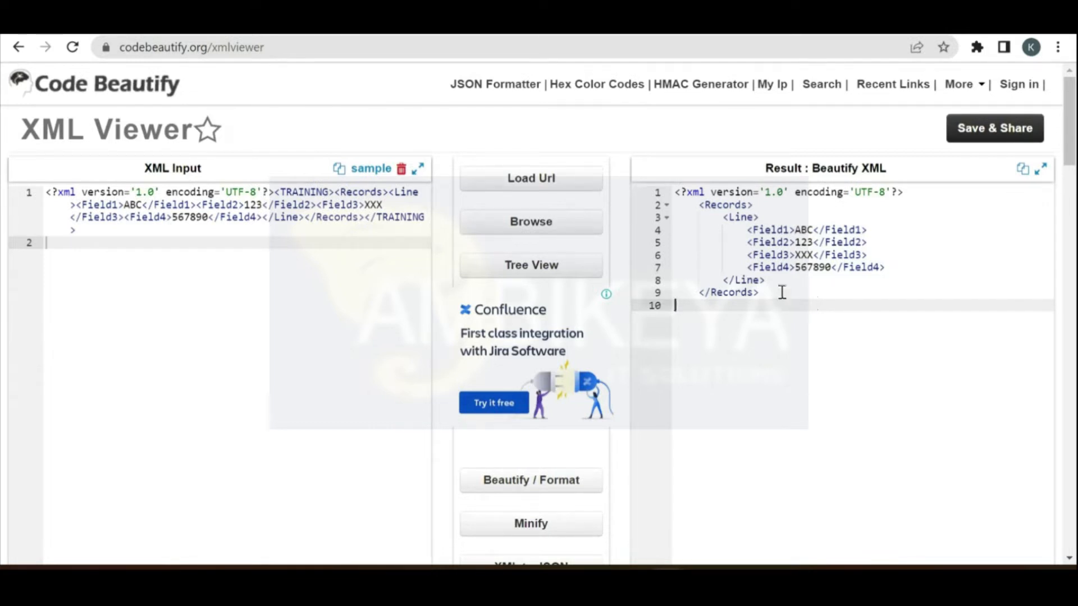
Step: Copy the Records XML and search 'xml to xsd' to reach Liquid Technologies' converter
left_click_drag(772, 292, 677, 193)
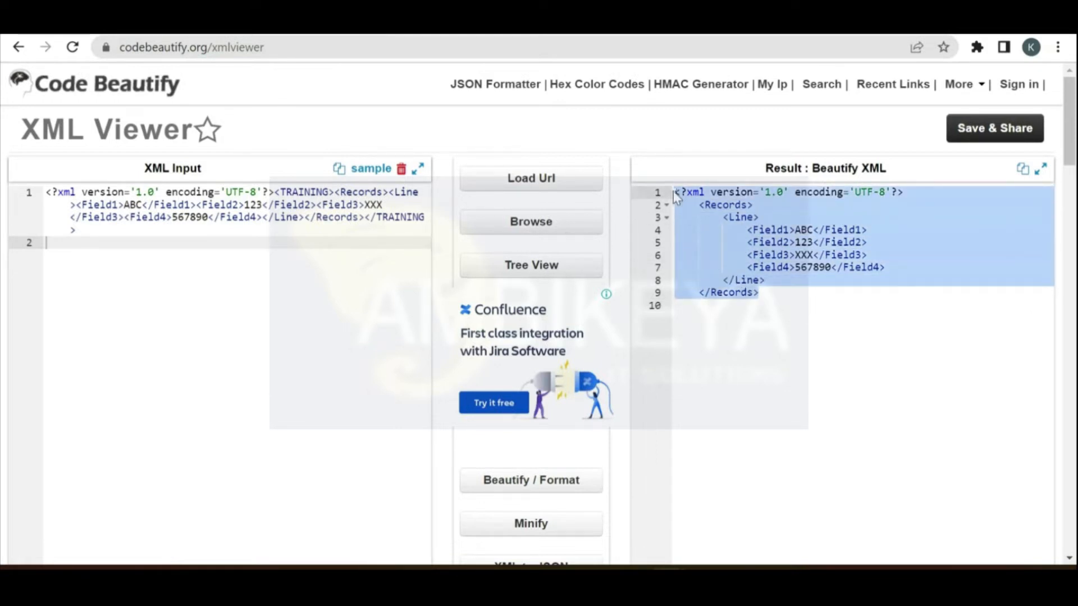
key("ctrl+c")
key("ctrl+t")
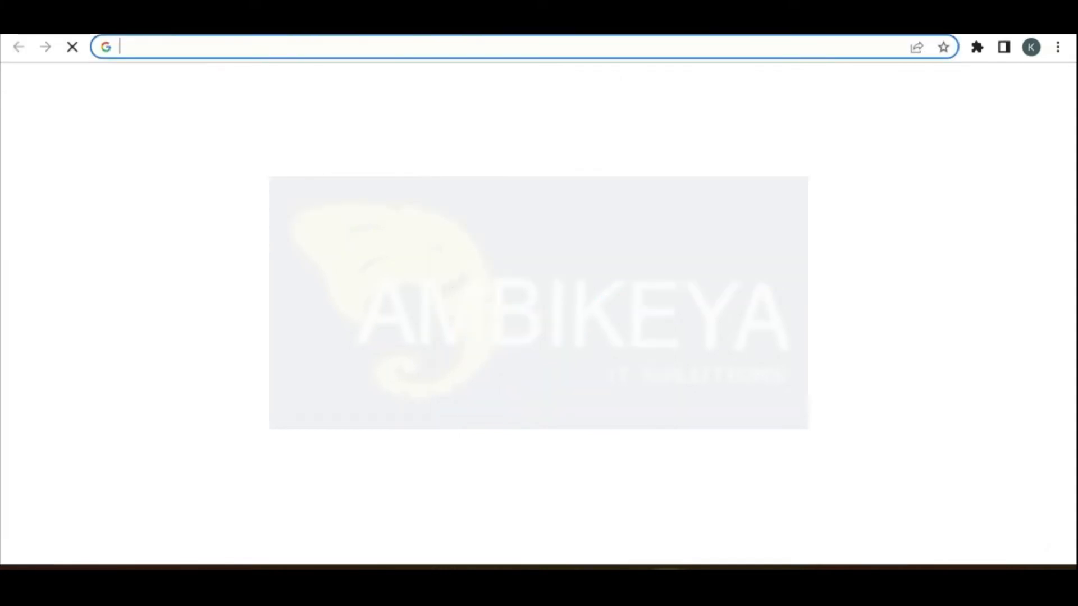
type("xml to xsd")
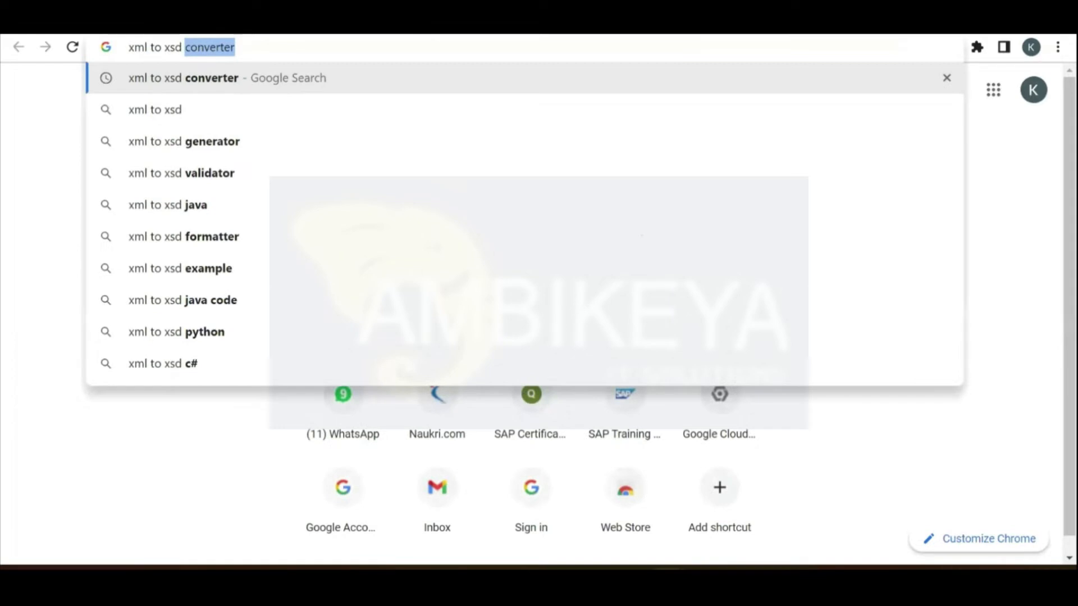
key("Return")
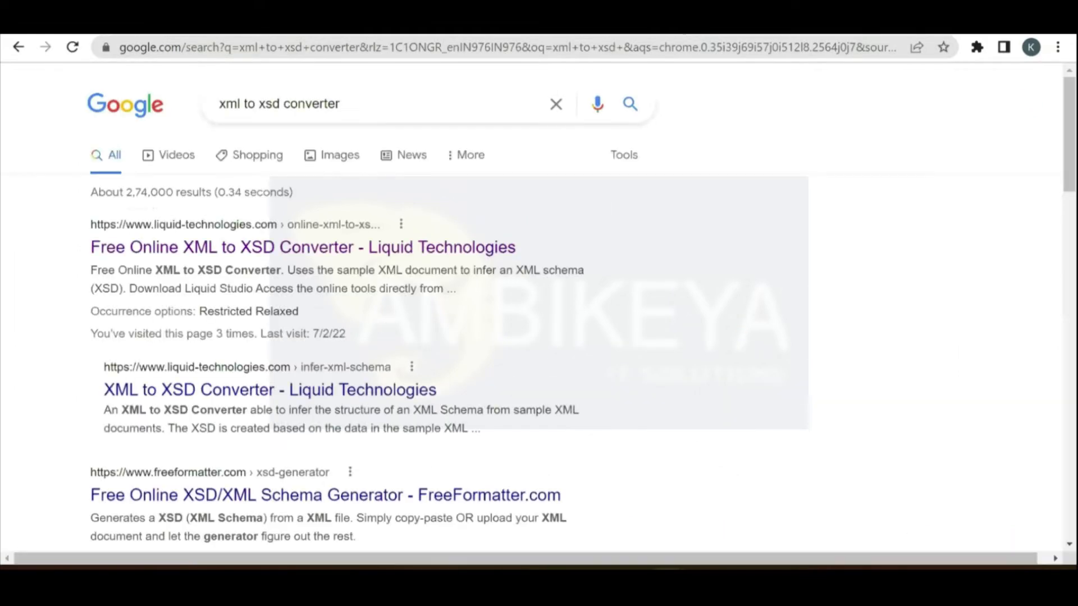
left_click(427, 256)
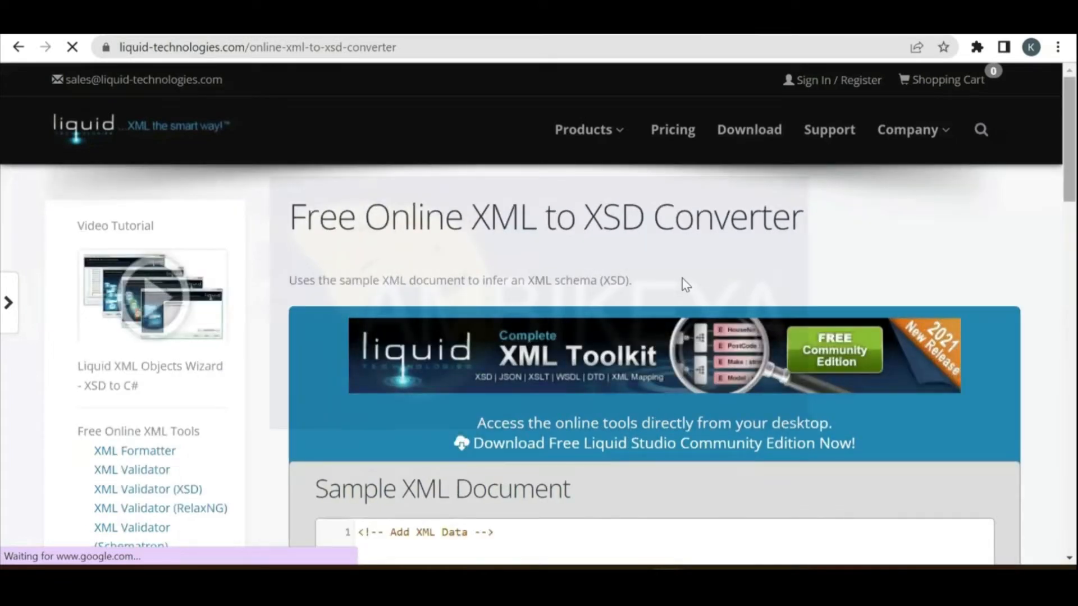
Step: Paste the copied XML into the converter's sample editor and delete the comment line
scroll(683, 277, "down", 3)
scroll(684, 277, "down", 3)
left_click(495, 222)
key("ctrl+v")
left_click_drag(494, 223, 347, 229)
key("BackSpace")
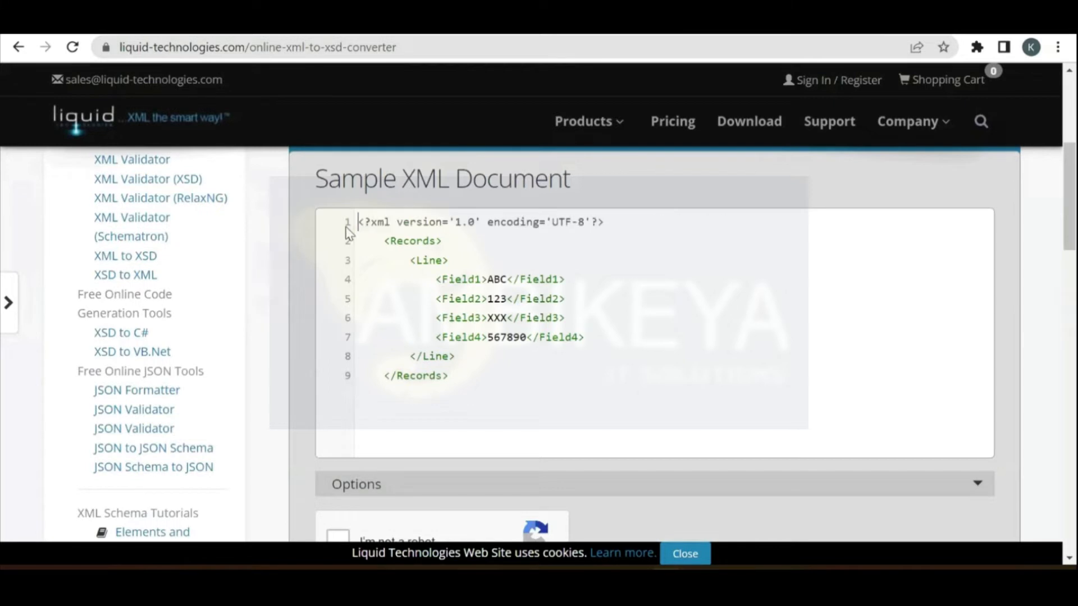
Step: Generate and select the inferred XSD, then search Windows for 'notepad'
scroll(1070, 198, "down", 3)
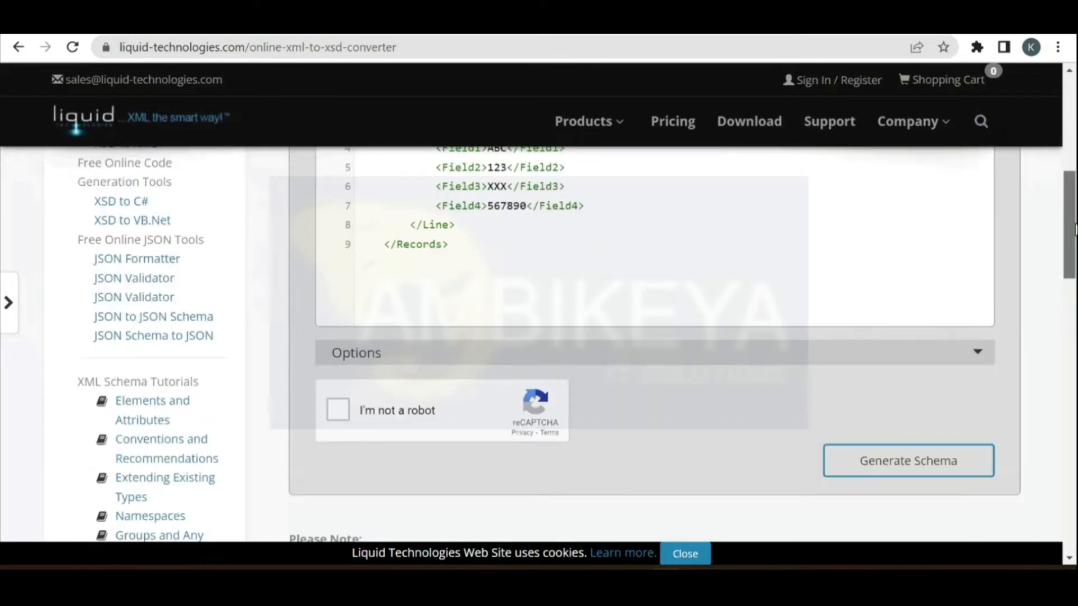
left_click(337, 393)
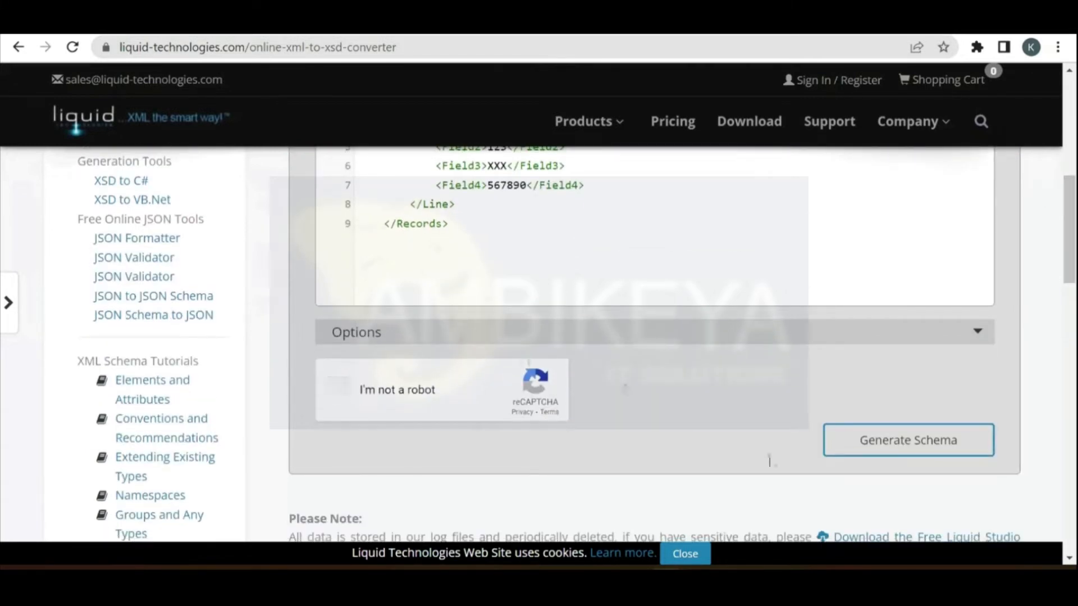
left_click(961, 440)
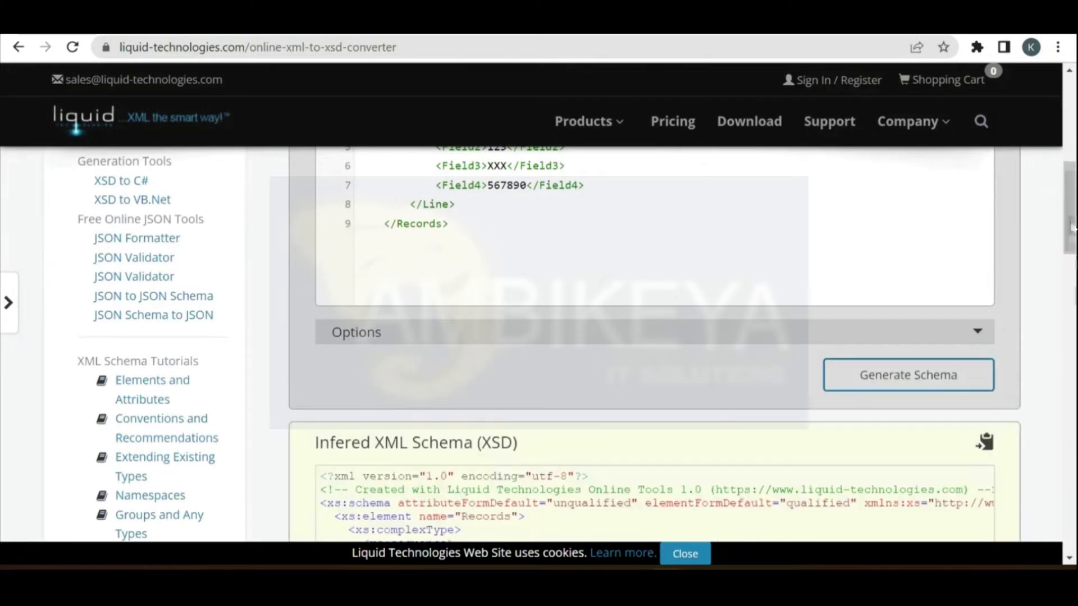
scroll(1076, 277, "down", 1)
scroll(1076, 276, "down", 5)
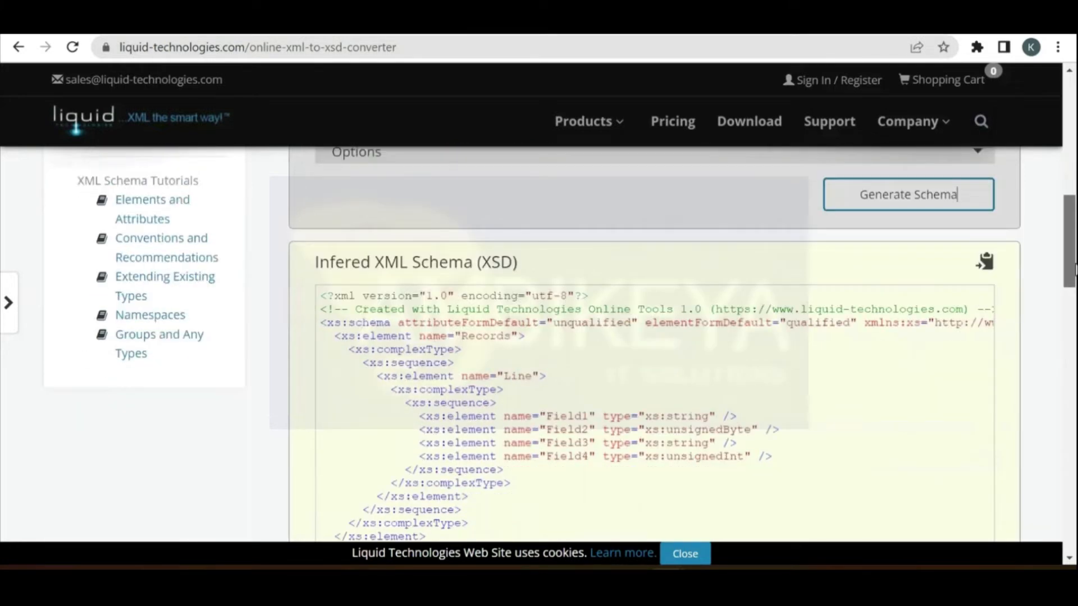
scroll(501, 483, "up", 1)
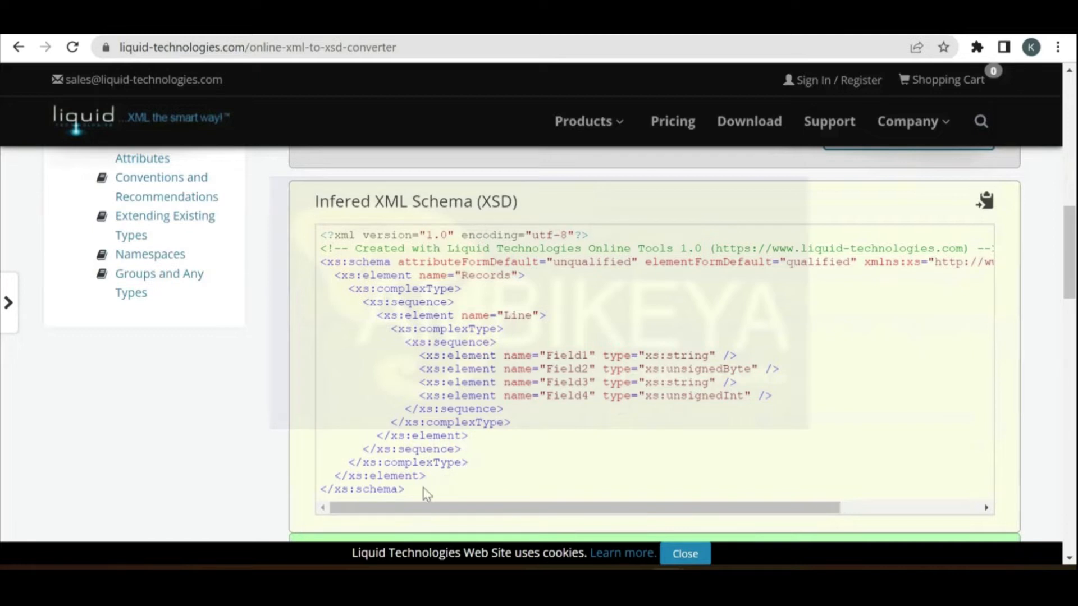
left_click_drag(425, 494, 321, 210)
key("ctrl+c")
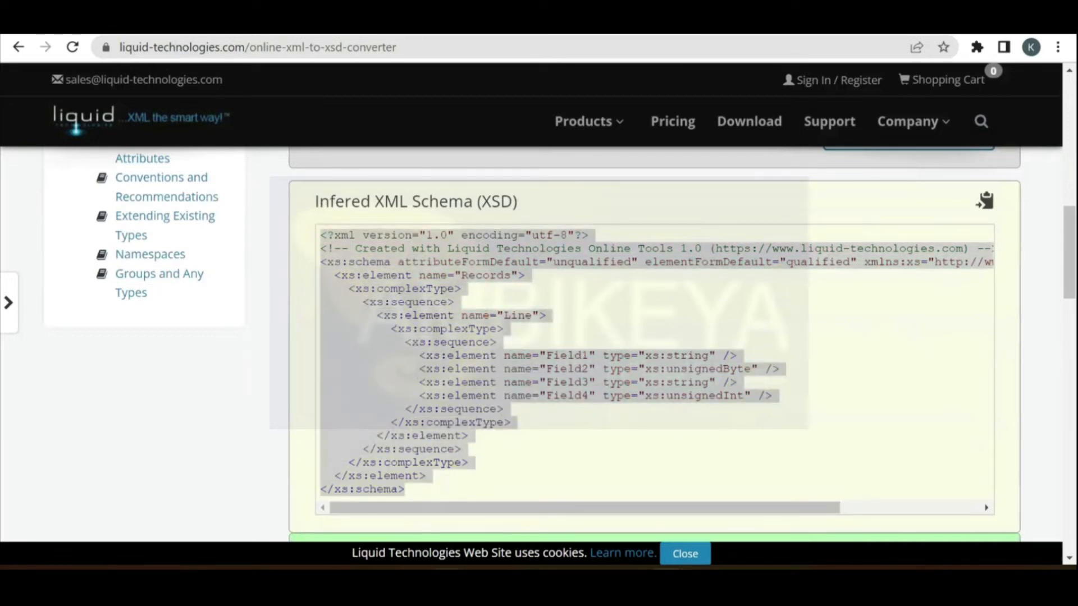
key("super+s")
type("note")
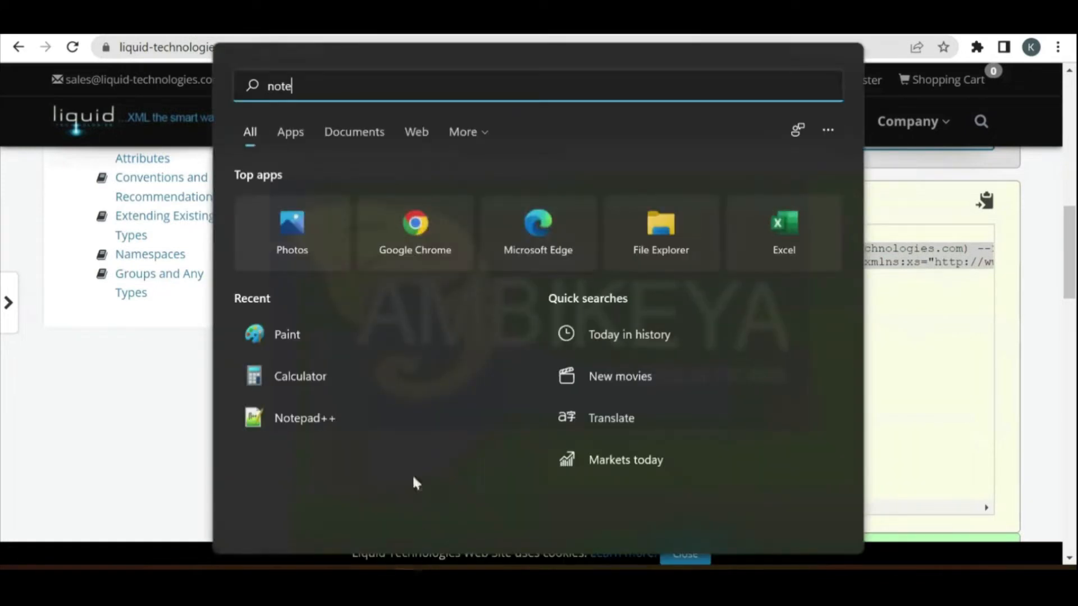
type("pad++")
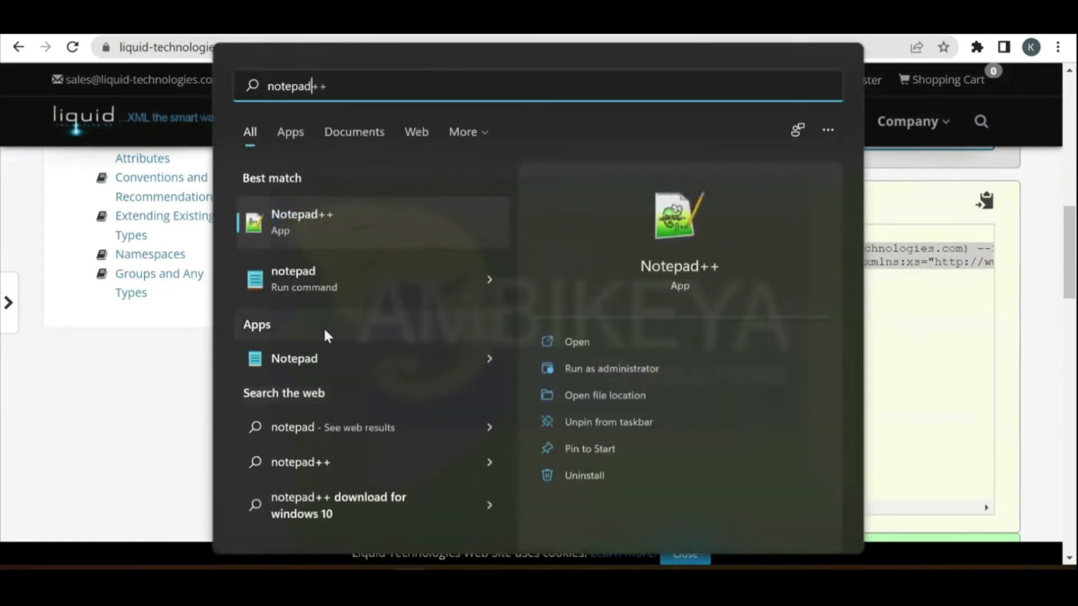
Step: Paste the XSD into Notepad, save it to the Desktop as Schema.xsd (All files), and minimise Notepad
left_click(327, 362)
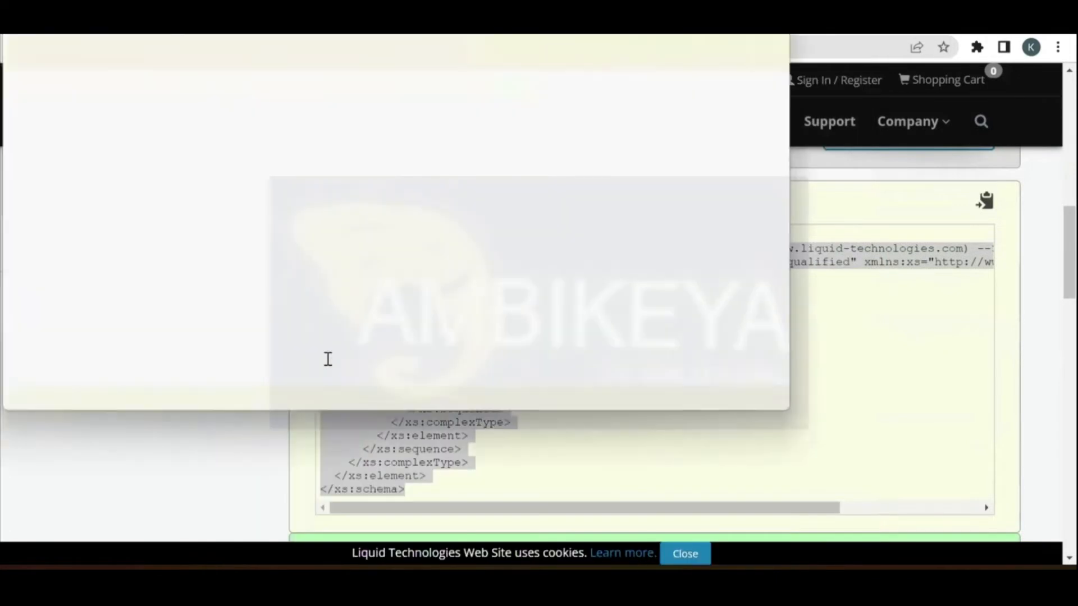
key("ctrl+v")
left_click(19, 52)
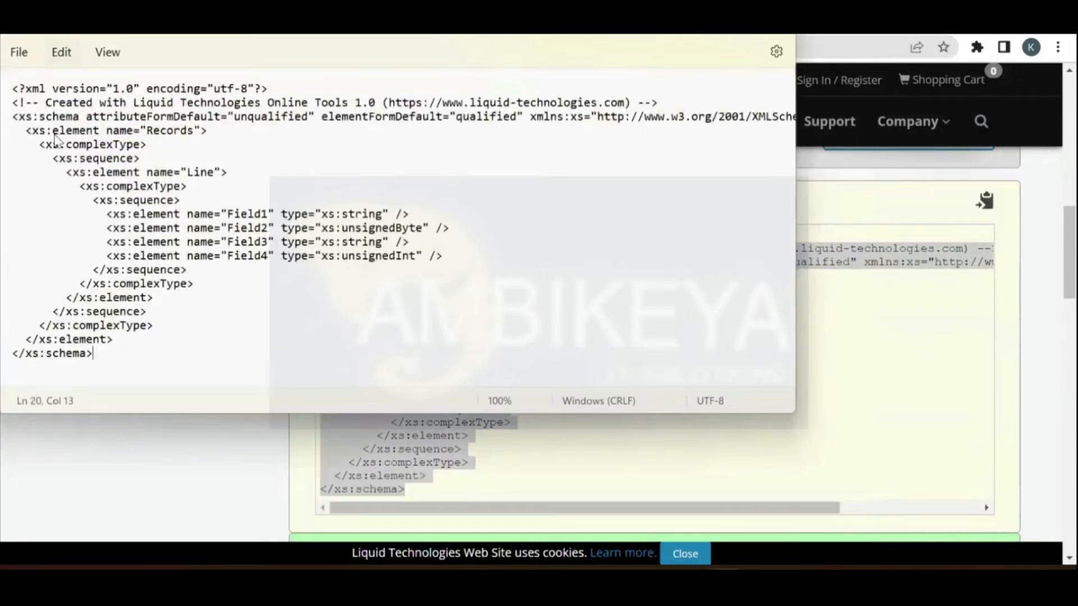
left_click(59, 194)
type("Schema.xsd")
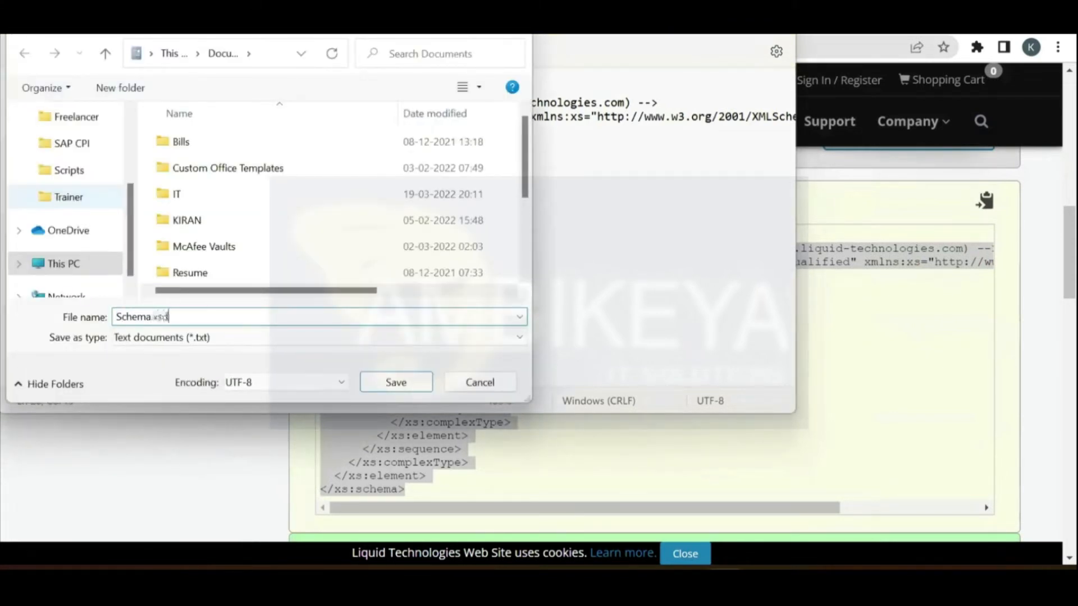
left_click(162, 345)
left_click(159, 368)
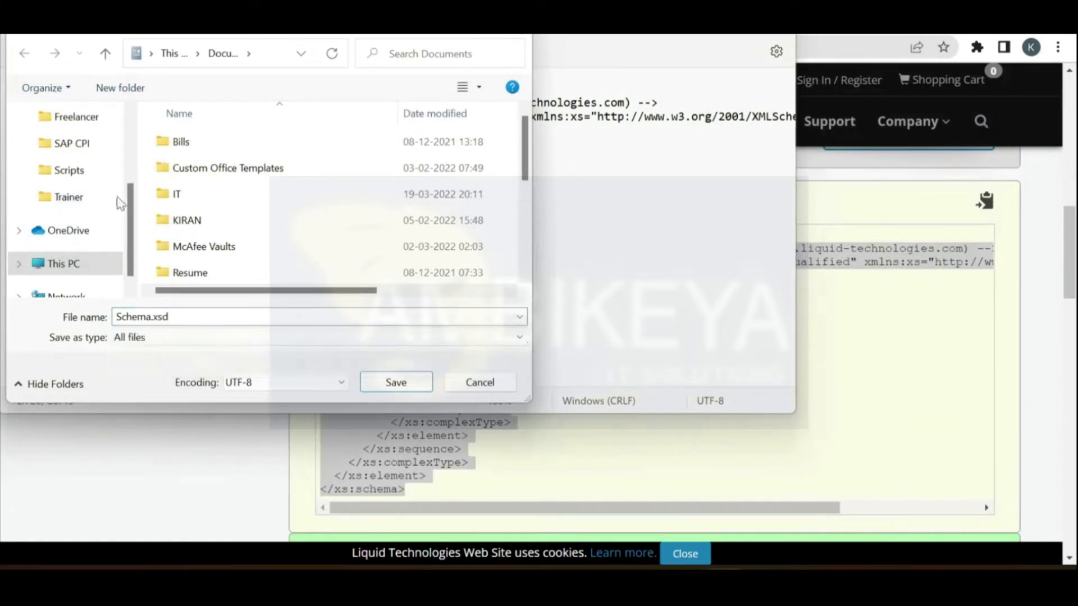
scroll(124, 160, "up", 3)
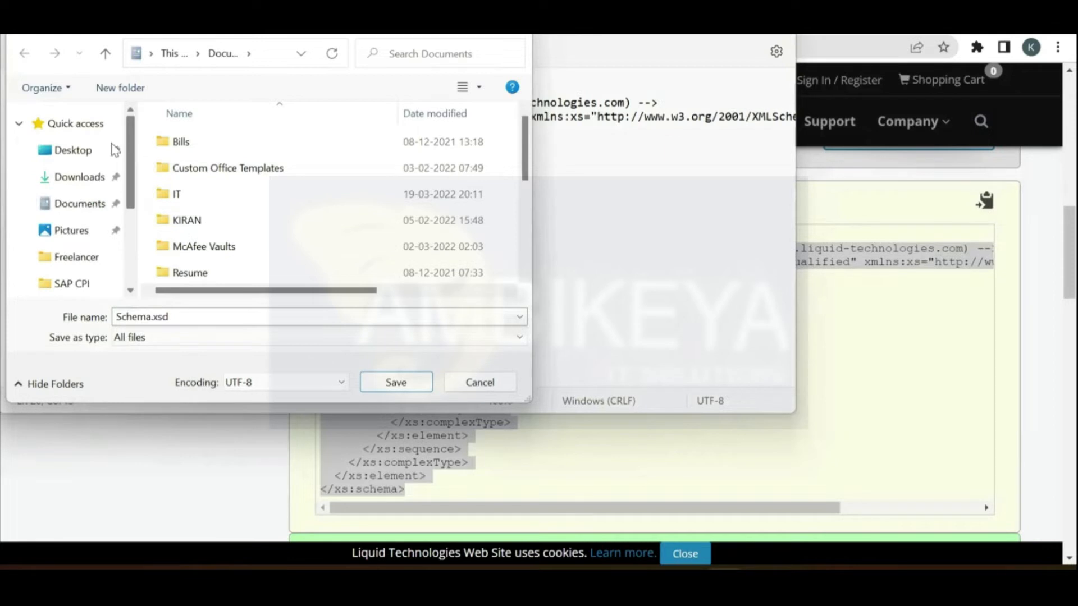
left_click(81, 150)
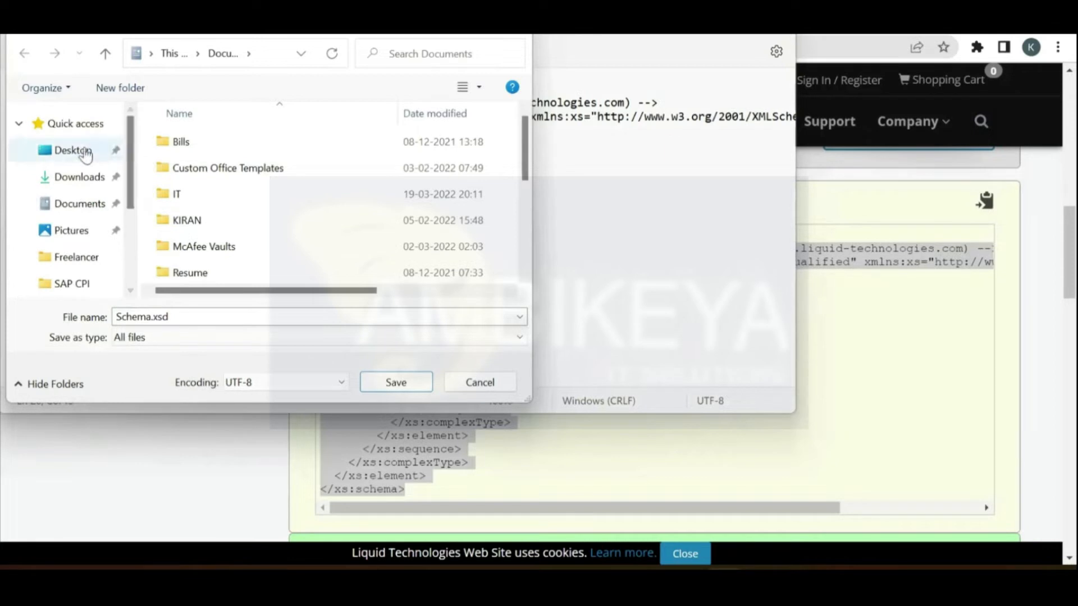
left_click(428, 386)
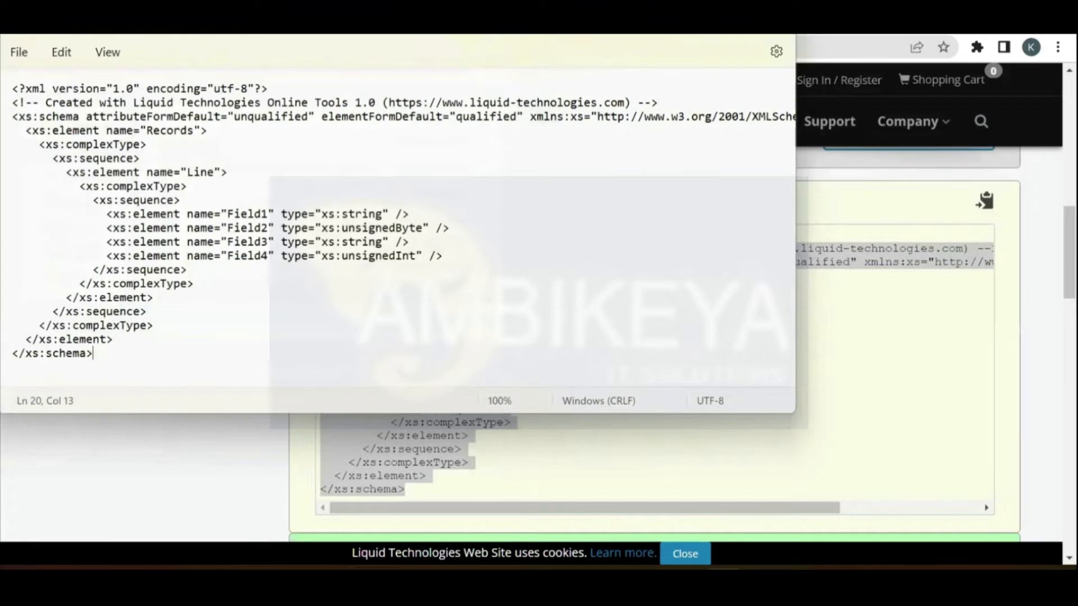
left_click(712, 22)
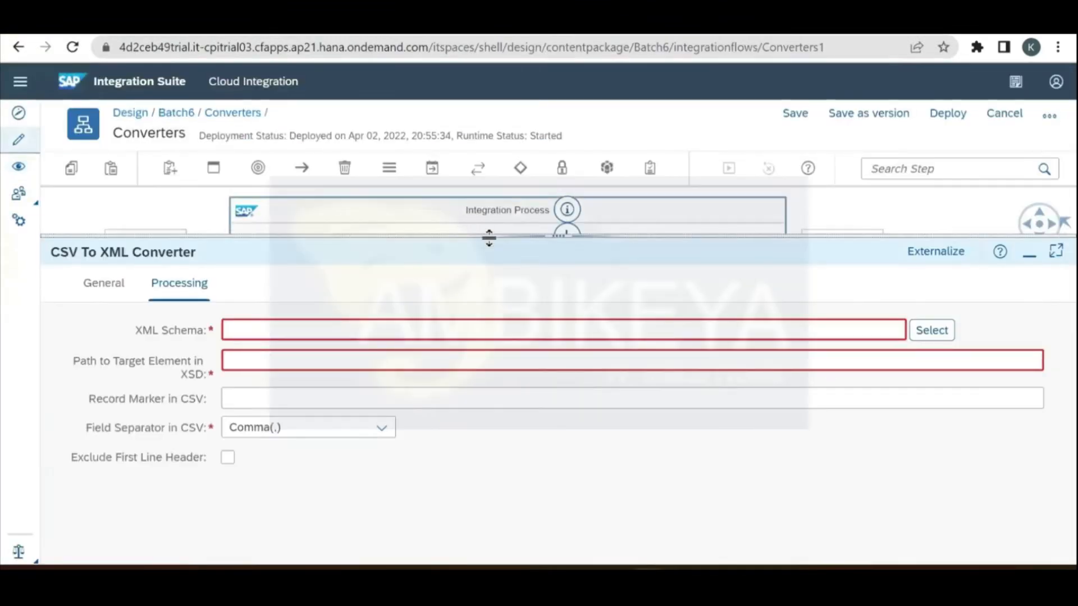
Step: Enlarge the canvas, move End further right and the CSV to XML Converter beside Content Modifier 1
left_click_drag(537, 356, 537, 360)
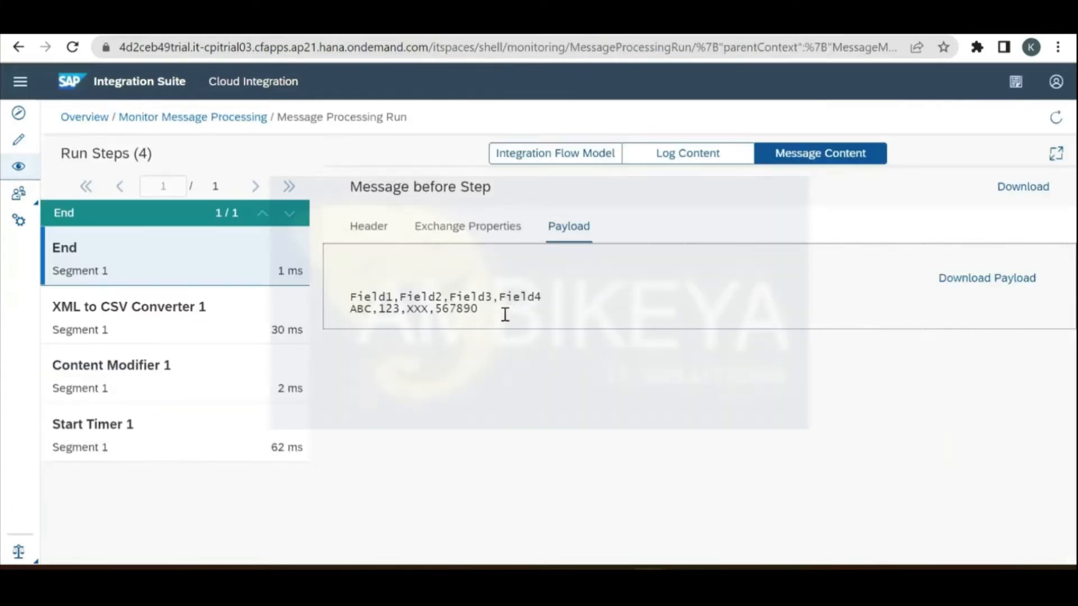
left_click_drag(486, 309, 344, 312)
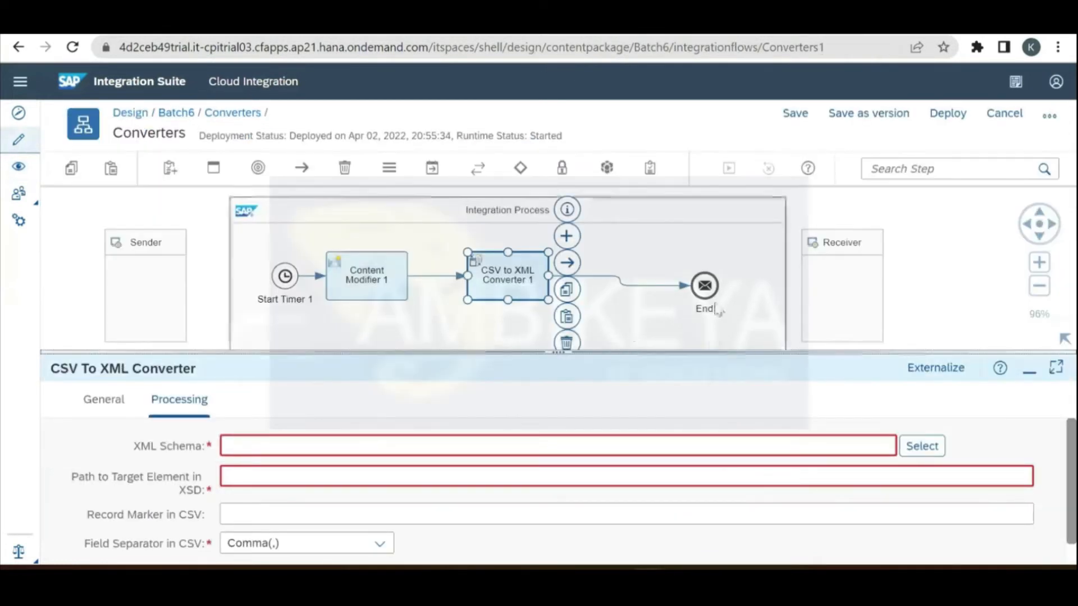
left_click_drag(768, 280, 768, 280)
left_click_drag(505, 282, 474, 284)
Step: Show Content Modifier 1's Message Body with its Records/Line XML payload
left_click(380, 287)
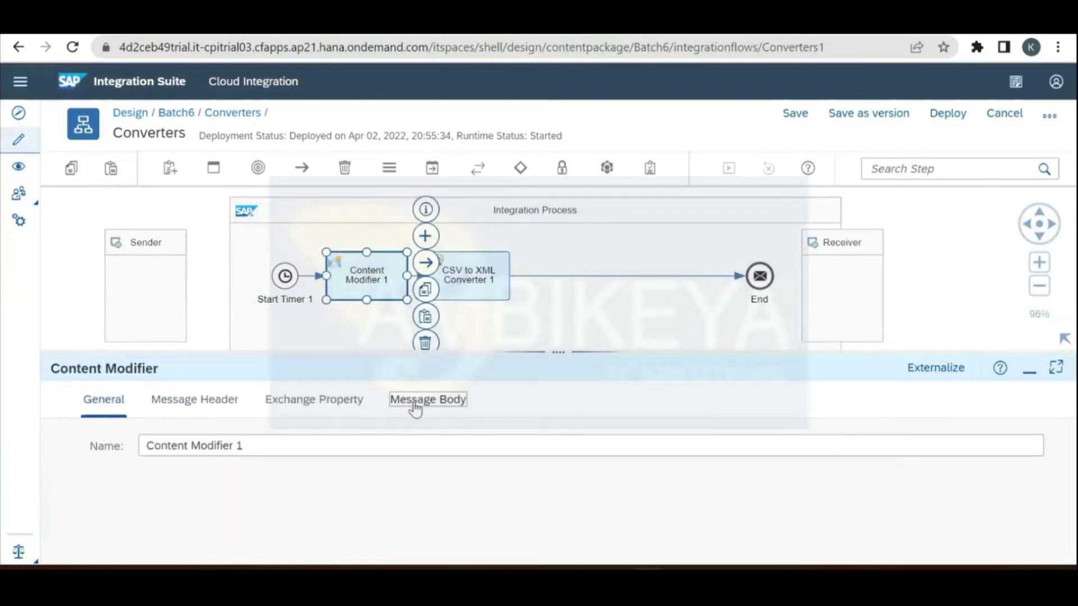
left_click(413, 406)
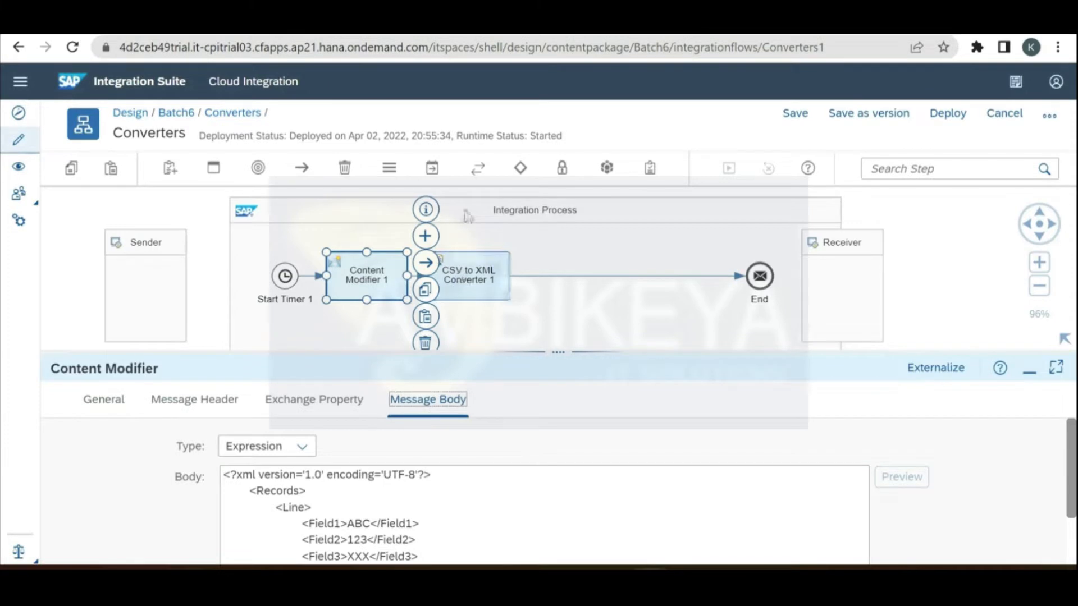
left_click(475, 134)
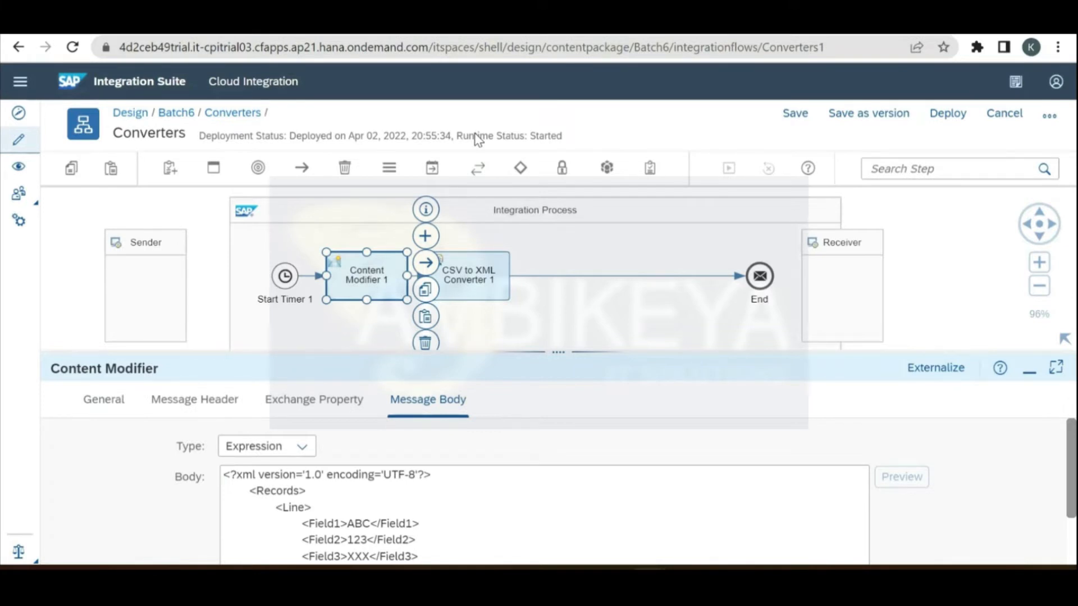
left_click(176, 209)
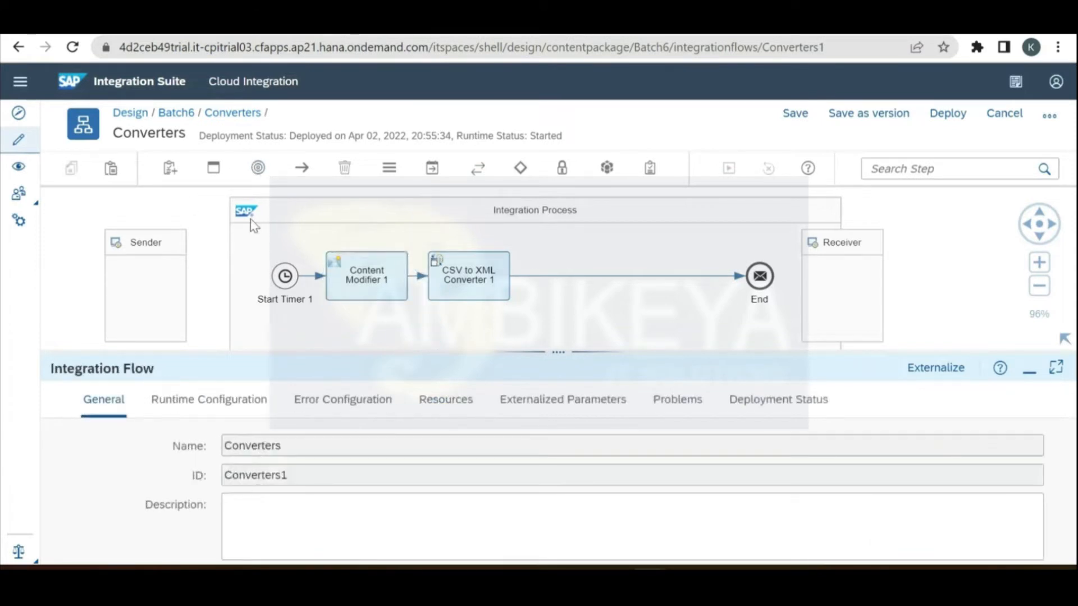
left_click(357, 286)
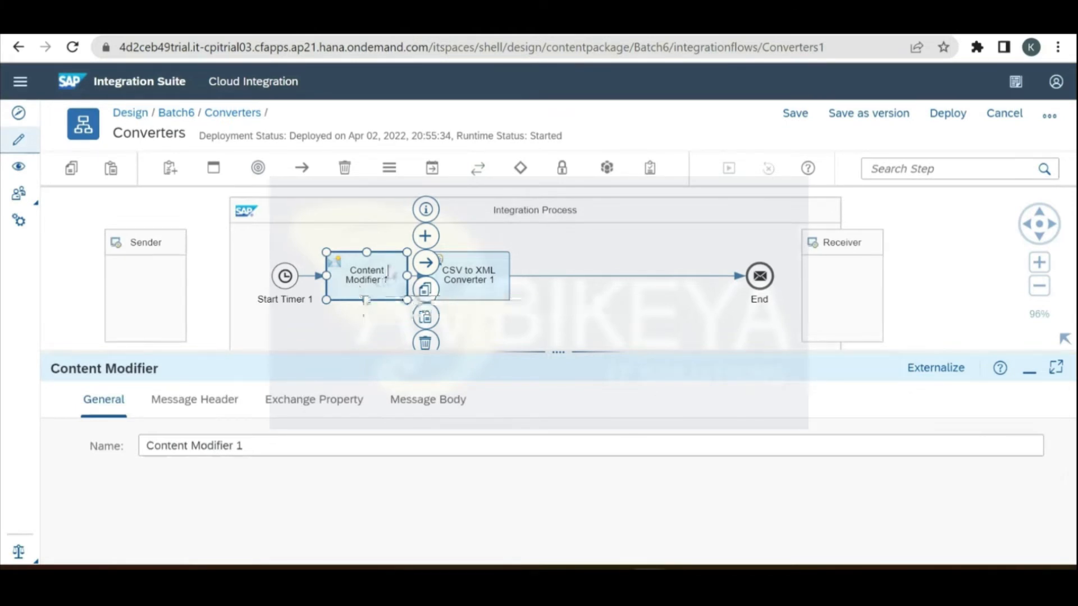
left_click(431, 409)
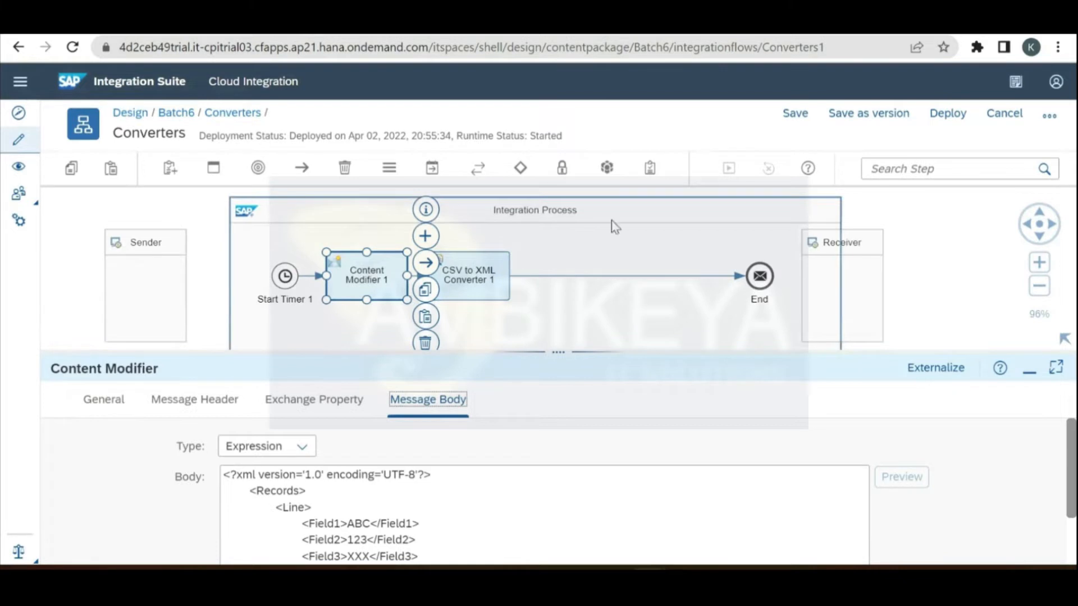
Step: Move CSV to XML Converter 1 close to End, leaving space after Content Modifier 1
left_click(484, 276)
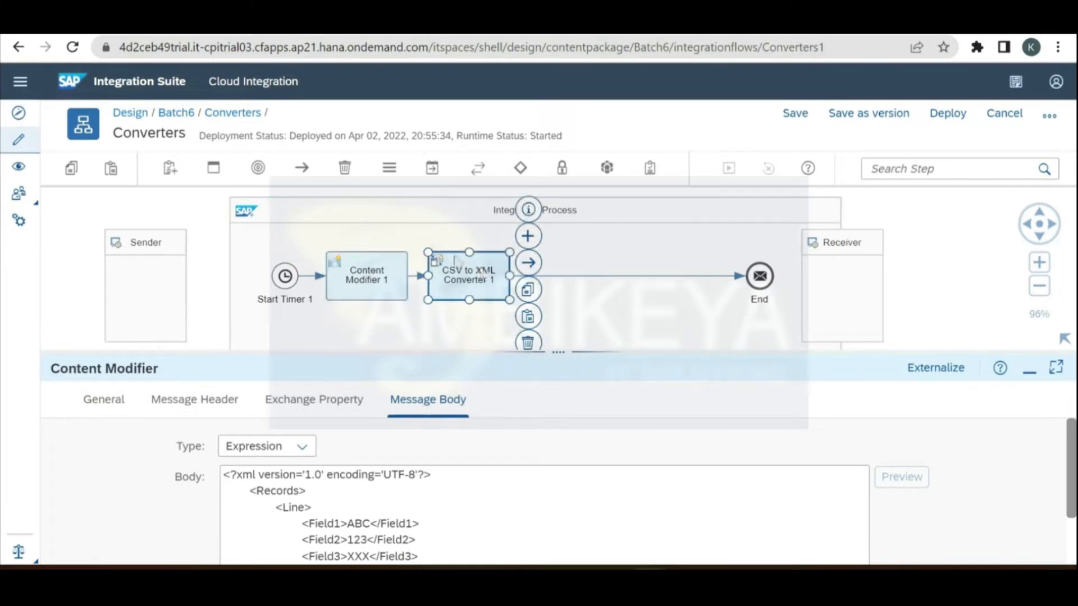
left_click(436, 177)
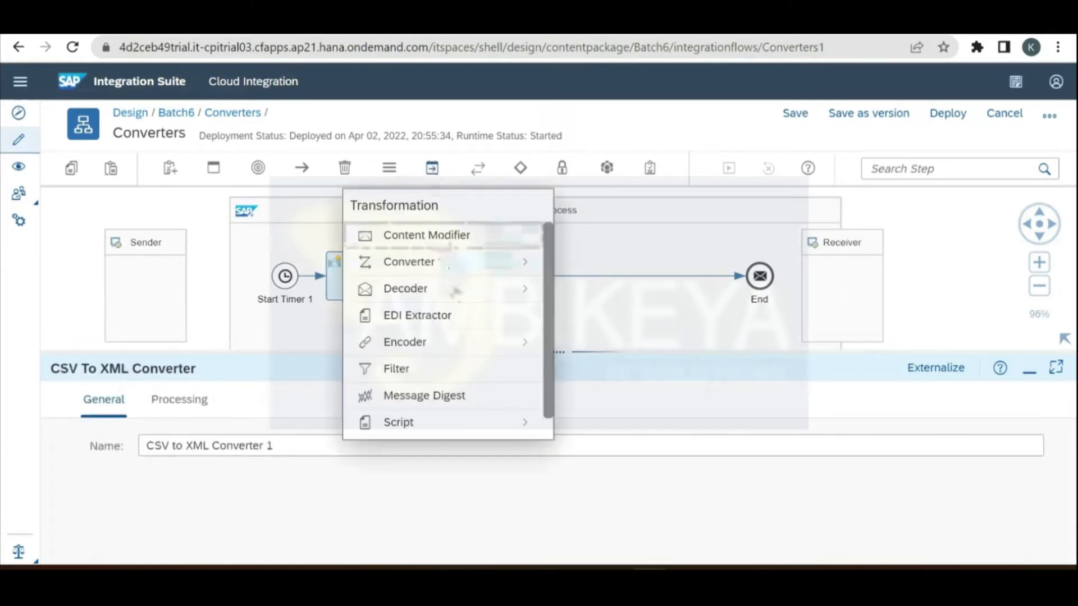
scroll(547, 287, "down", 1)
scroll(547, 242, "up", 1)
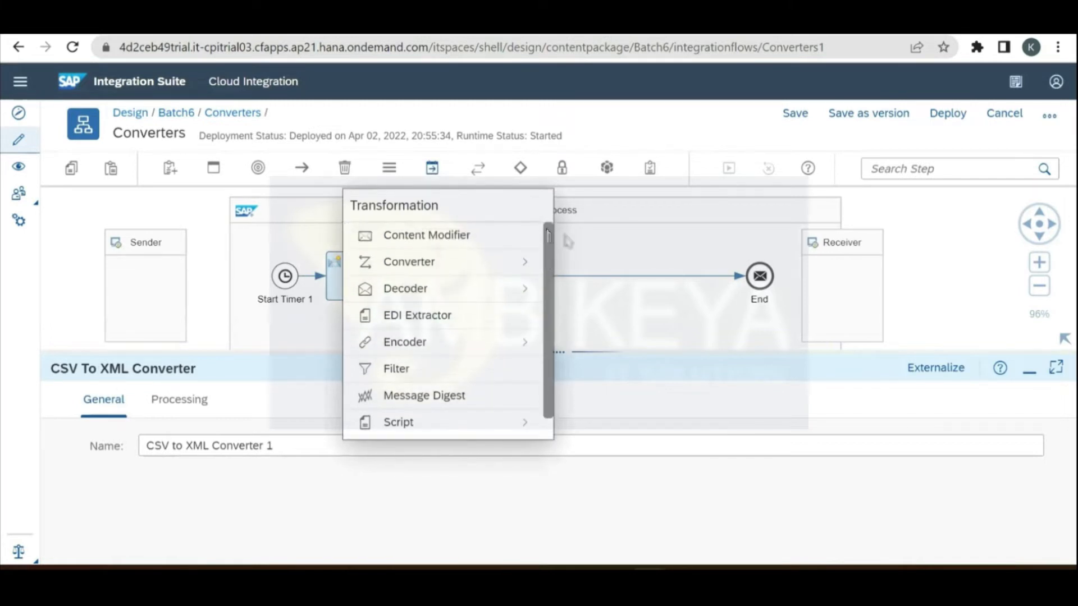
left_click(735, 292)
left_click(391, 272)
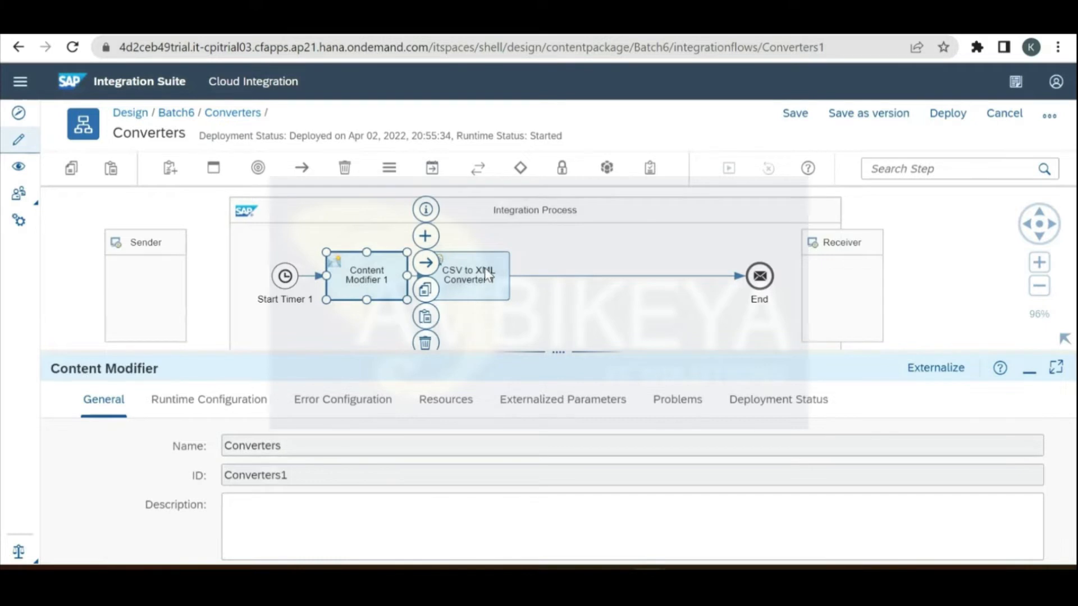
left_click_drag(507, 278, 608, 275)
Step: Pick the XML to CSV Converter from the Transformation > Converter palette
left_click(435, 174)
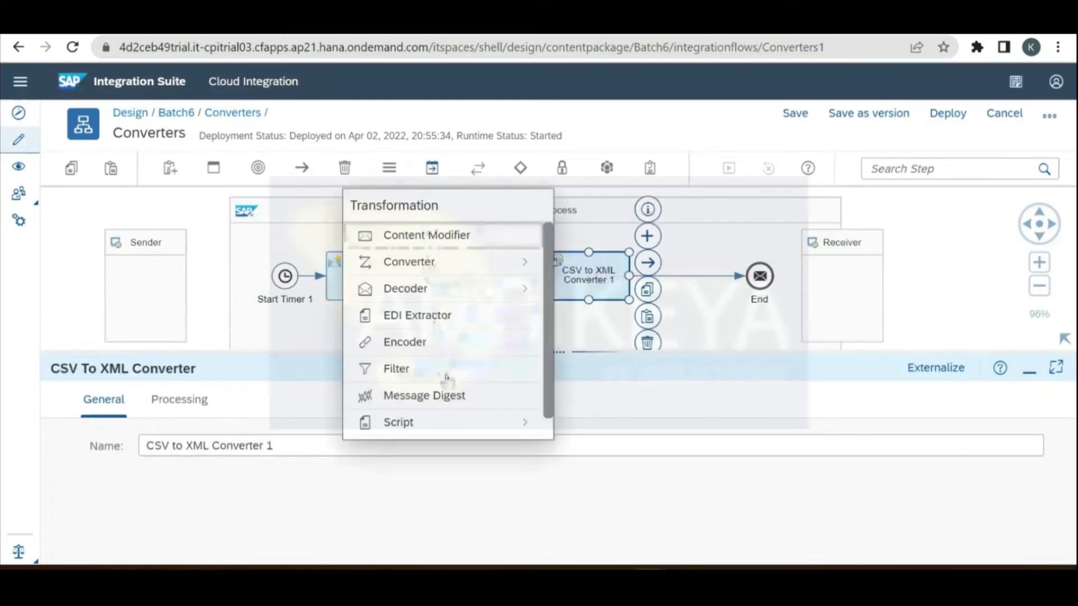
left_click(478, 275)
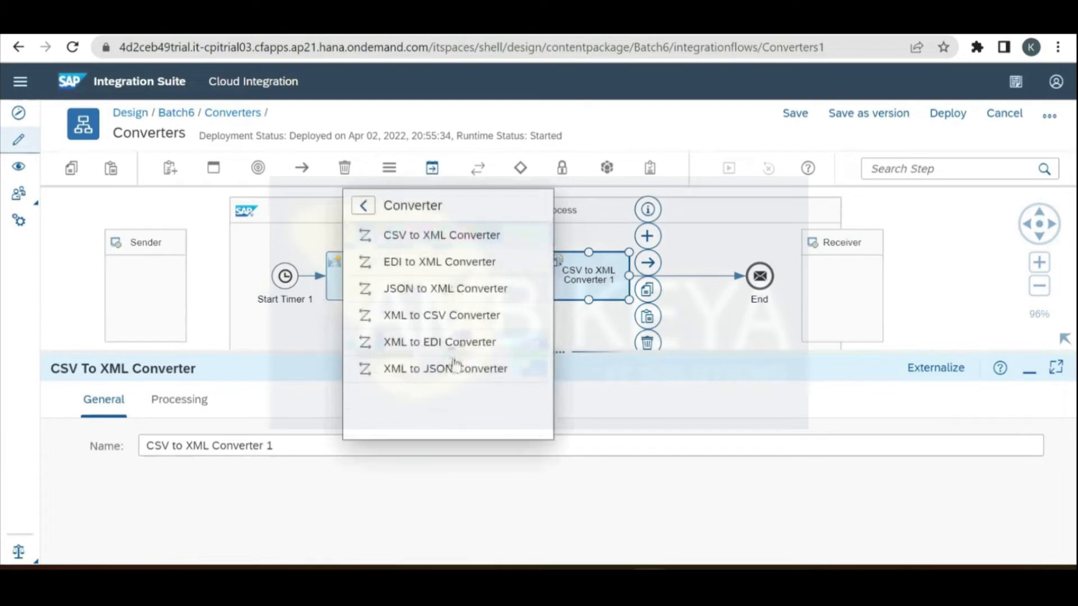
left_click(470, 322)
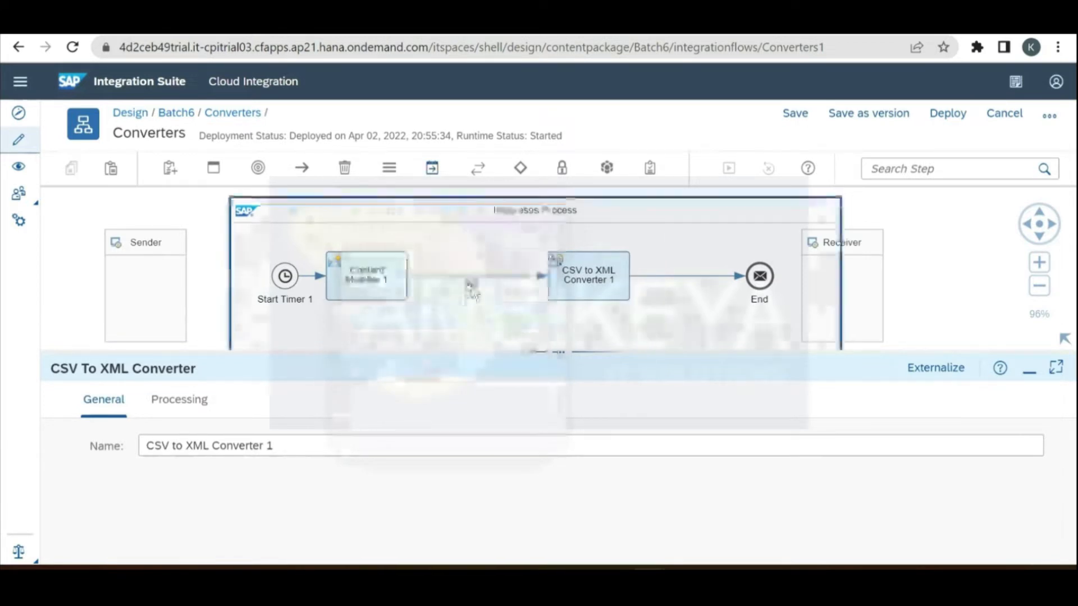
Step: Drop XML to CSV Converter 1 before CSV to XML Converter 1 and show its Processing settings
left_click(474, 284)
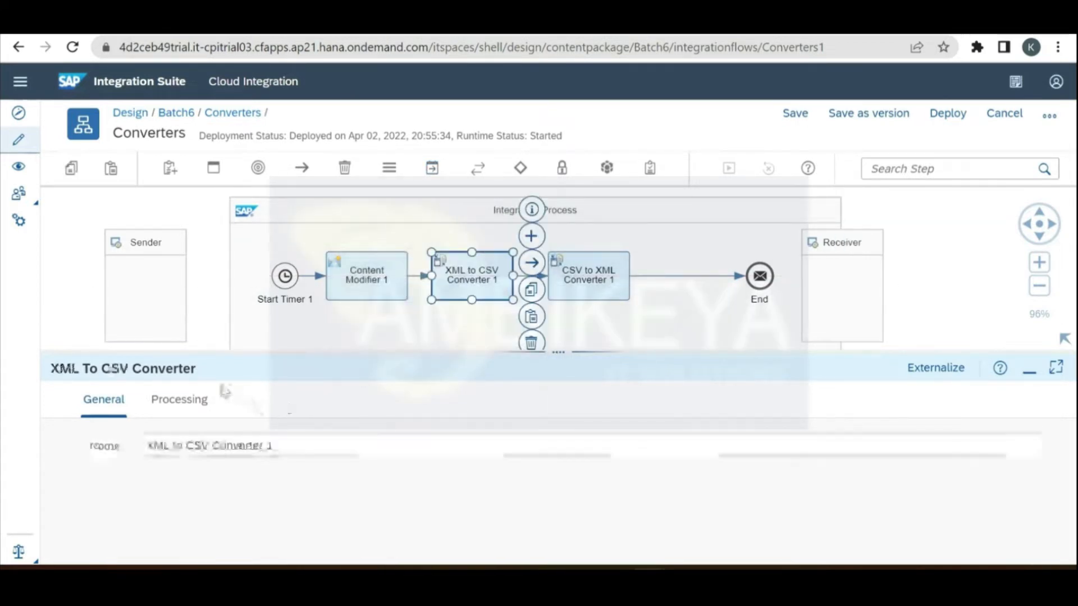
left_click(192, 399)
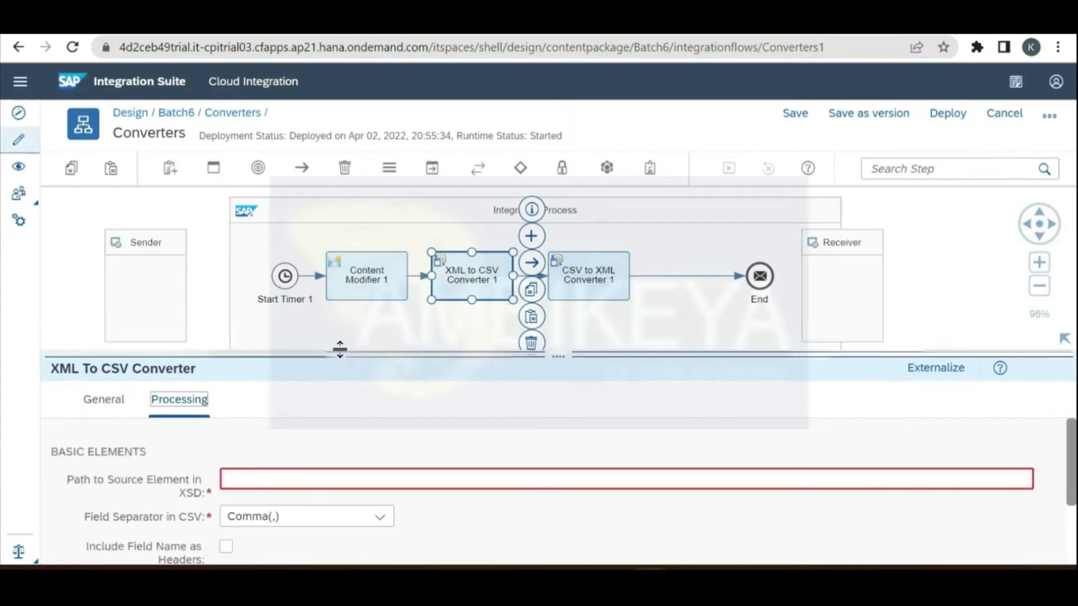
left_click_drag(339, 352, 365, 320)
Step: Start the source element path as /Records/, copying Records from the sample XML in Notepad++
left_click(345, 445)
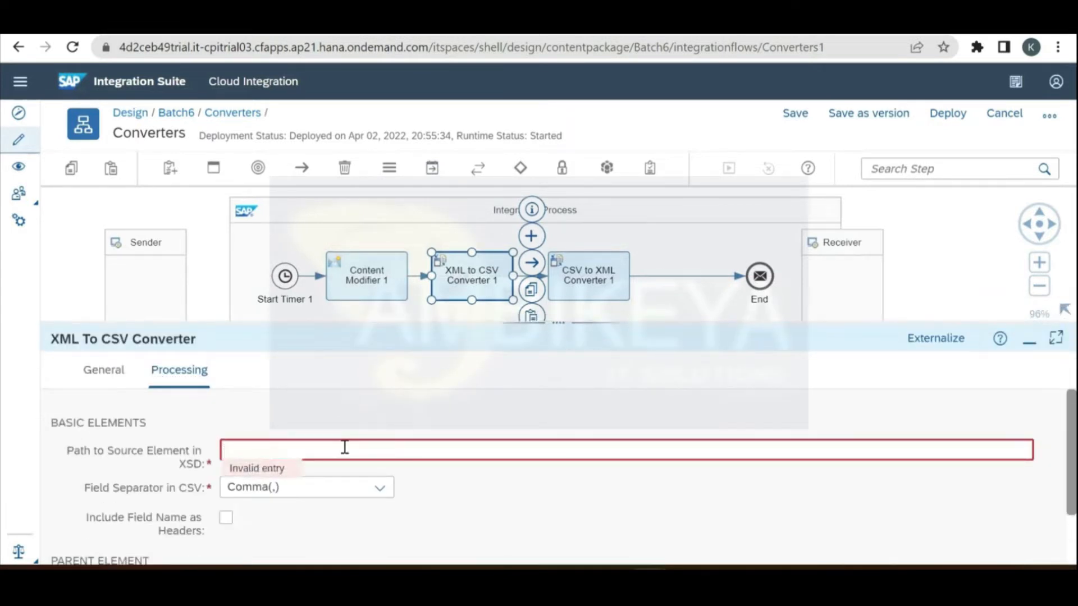
type("/")
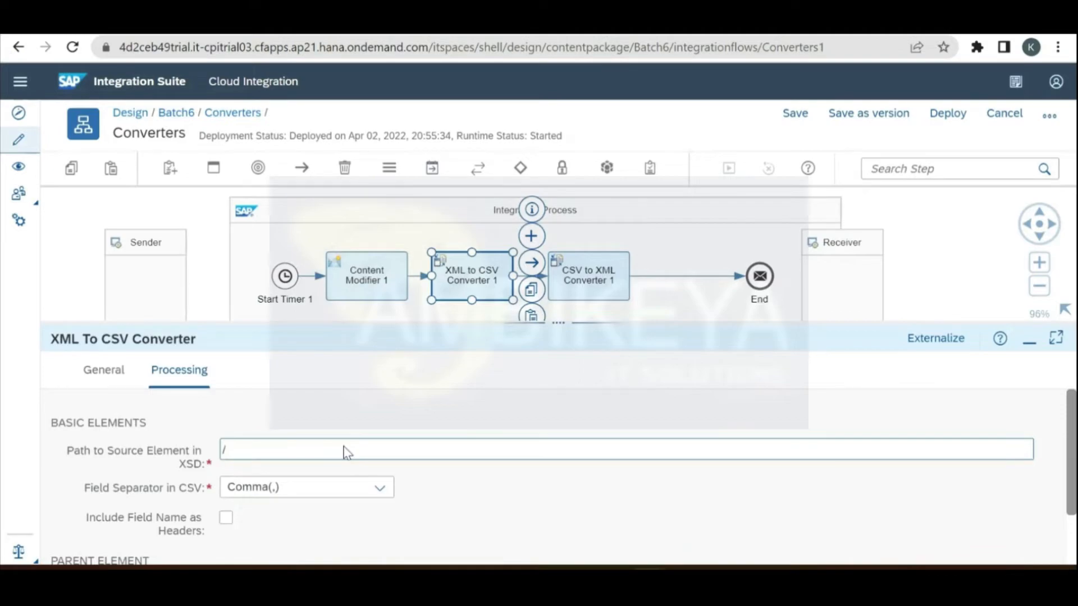
key("alt+Tab")
key("alt+Tab")
key("alt+Tab")
key("alt+Tab")
key("alt+Tab")
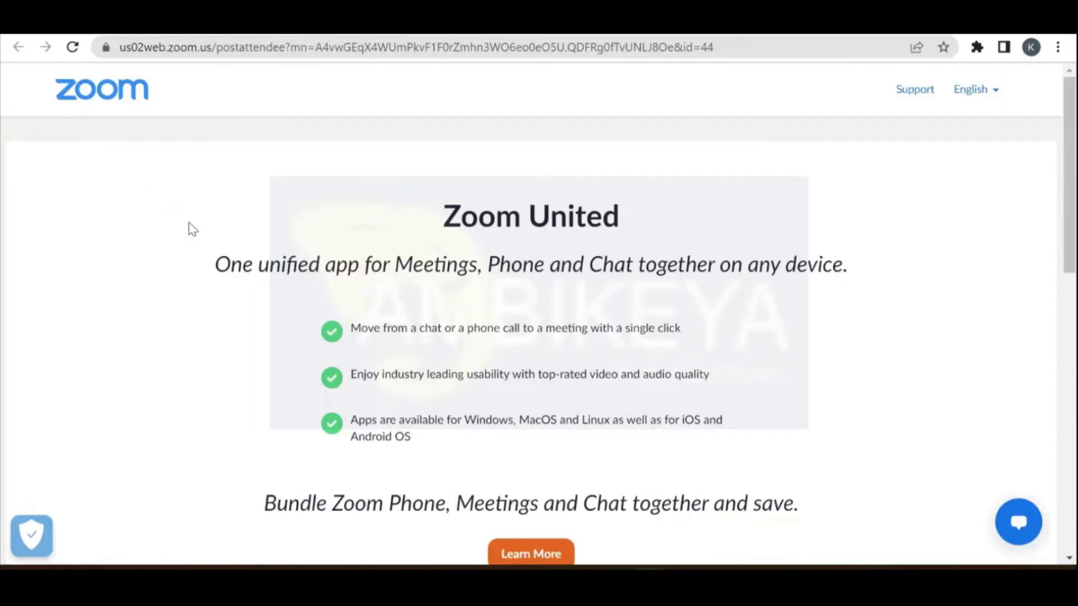
key("alt+Tab")
key("alt+Tab")
key("alt+Tab")
key("alt+Tab")
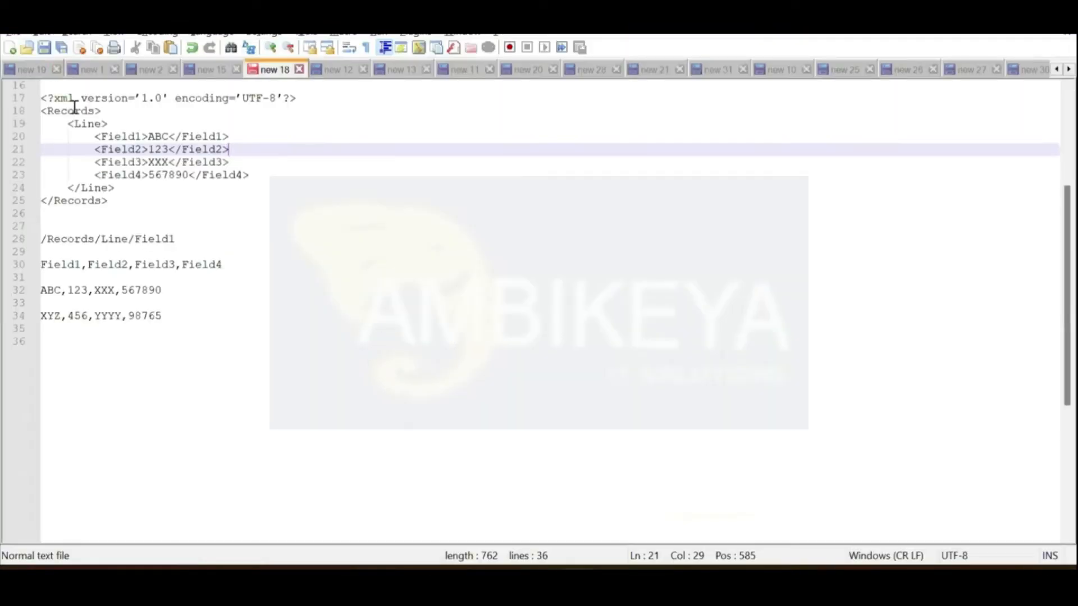
double_click(75, 111)
key("ctrl+c")
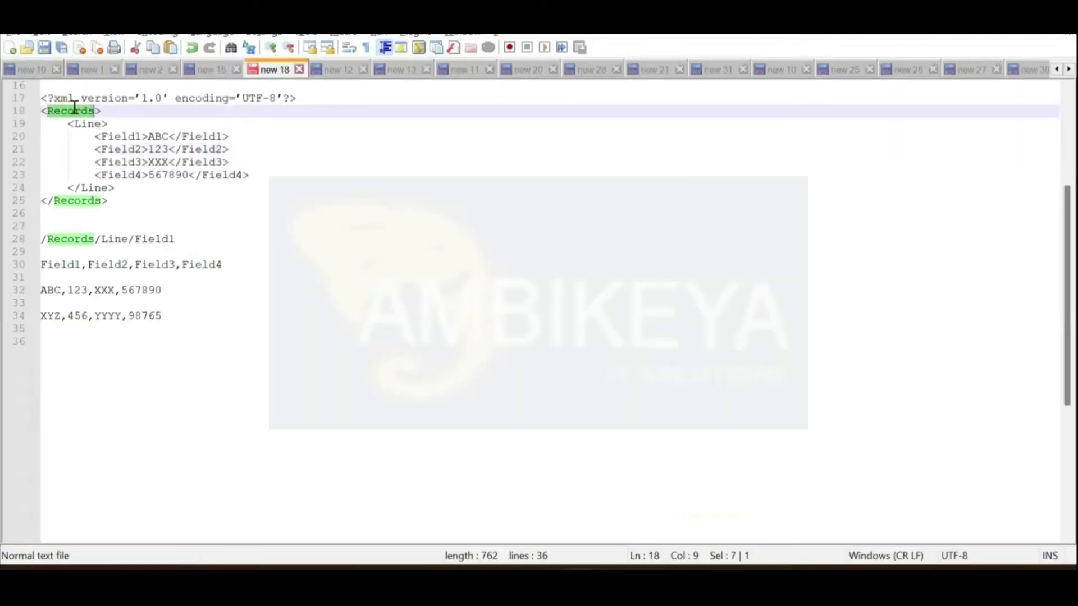
key("alt+Tab")
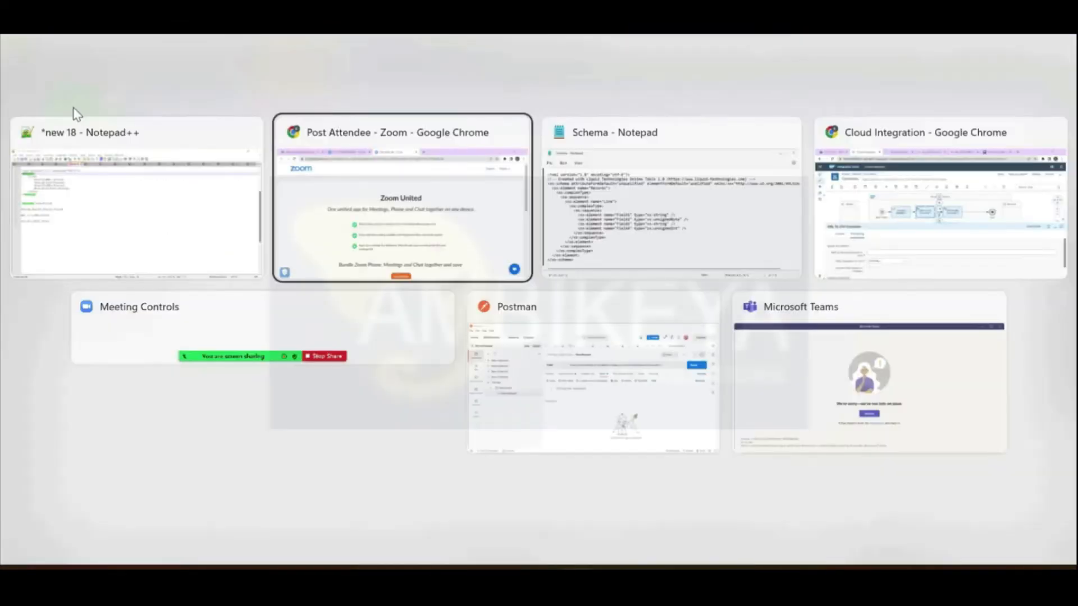
key("alt+Tab")
key("alt+Tab")
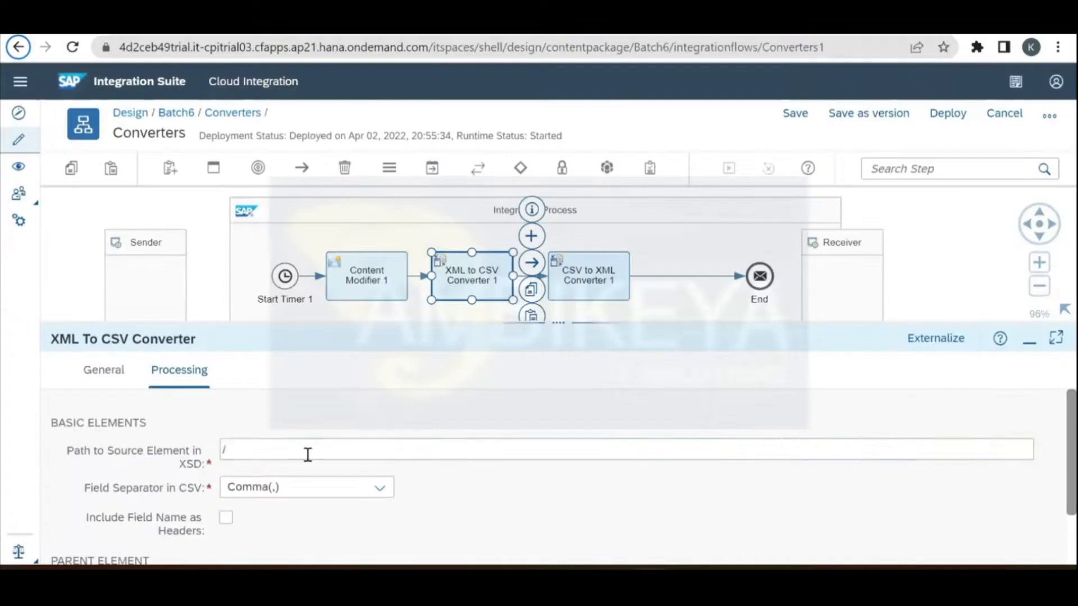
left_click(308, 454)
key("ctrl+v")
type("/")
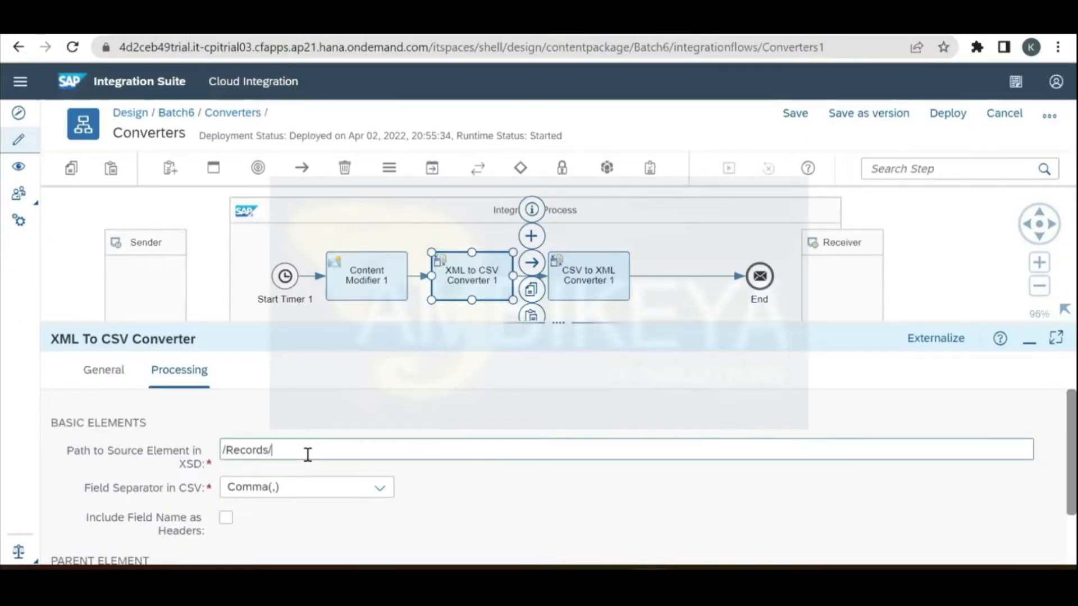
Step: Append Line from the sample XML to complete the source path /Records/Line
key("alt+Tab")
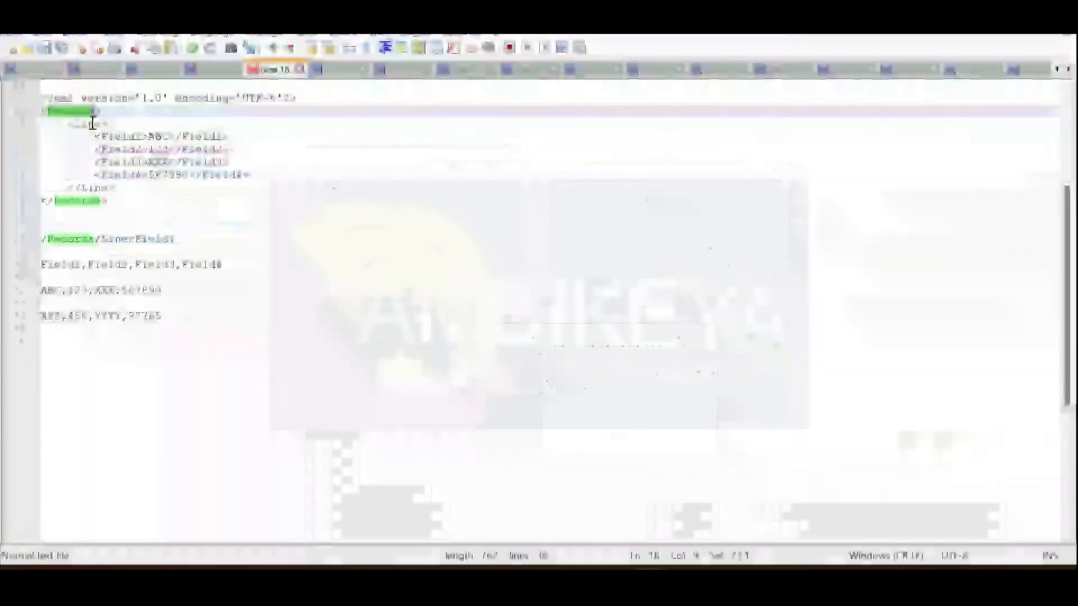
double_click(88, 123)
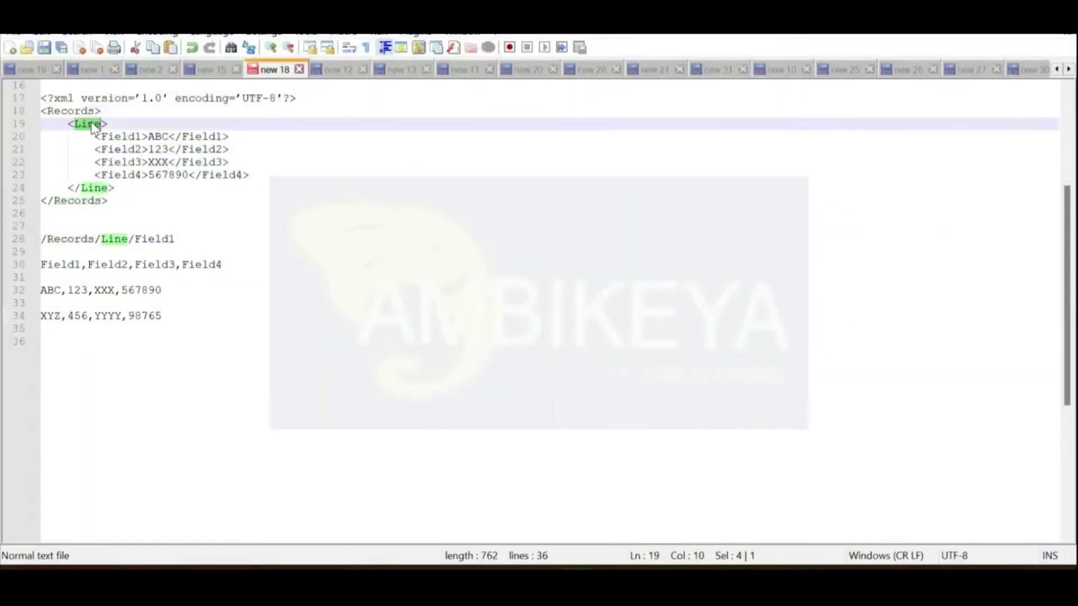
key("ctrl+c")
key("alt+Tab")
key("ctrl+v")
key("alt+Tab")
key("alt+Tab")
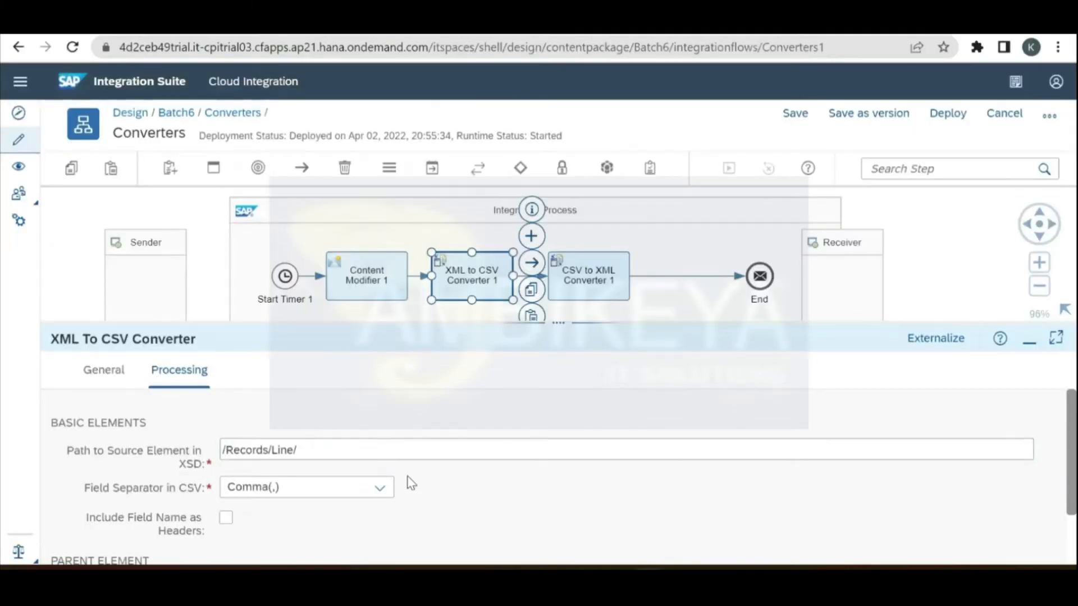
key("BackSpace")
Step: Browse for an XML schema in CSV to XML Converter 1, find none available, and cancel
left_click(600, 290)
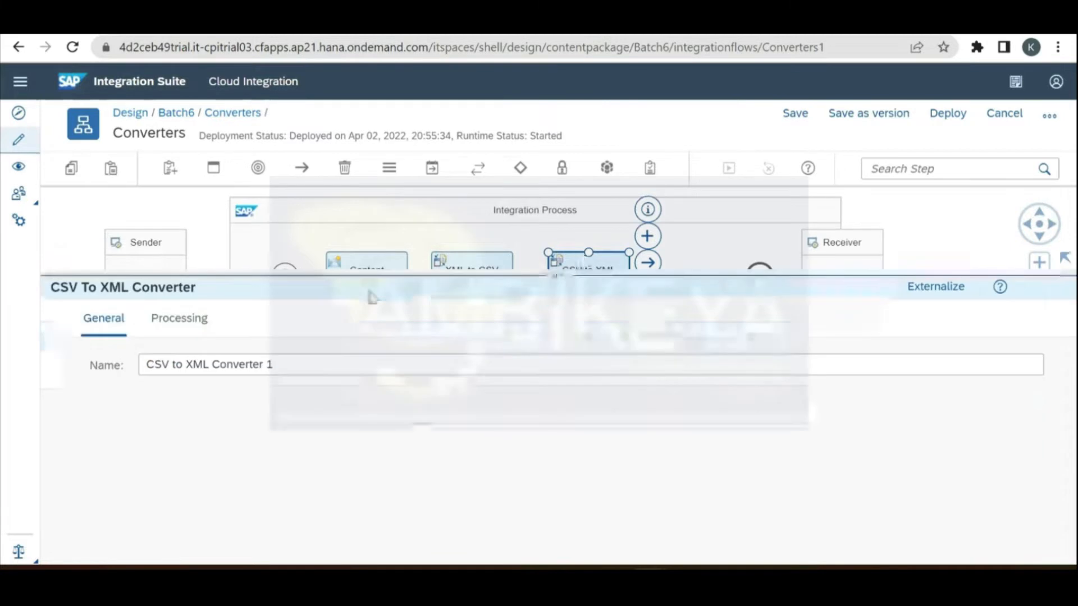
left_click(179, 298)
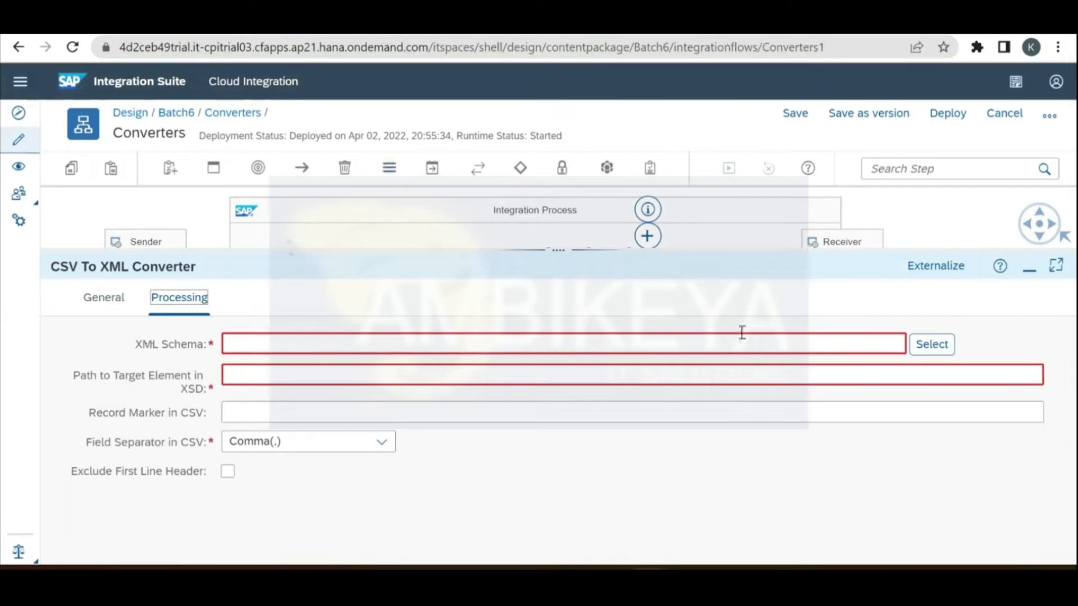
left_click(945, 349)
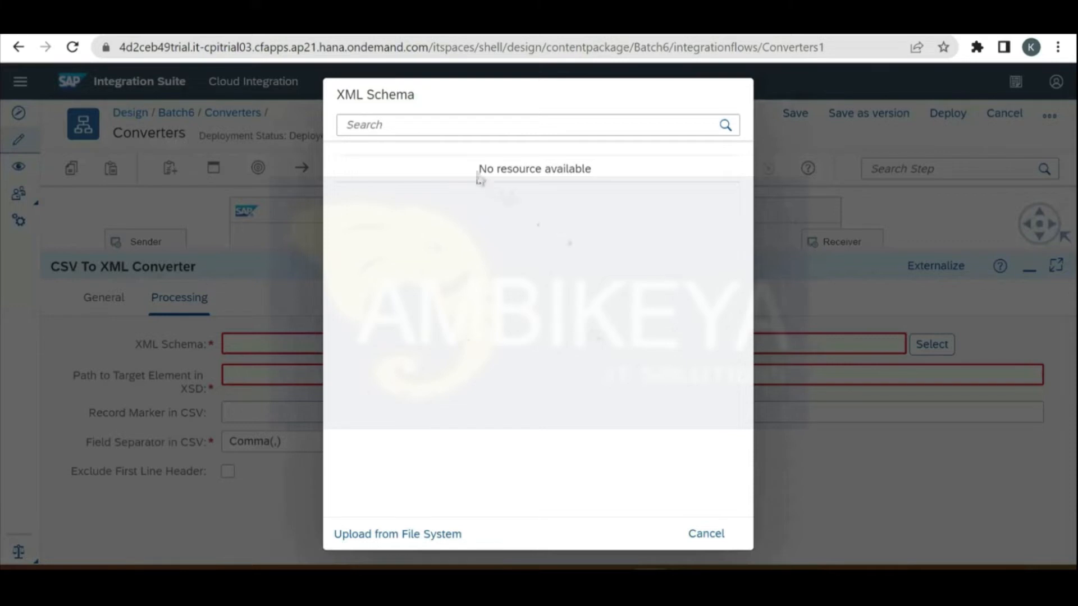
left_click_drag(480, 177, 611, 179)
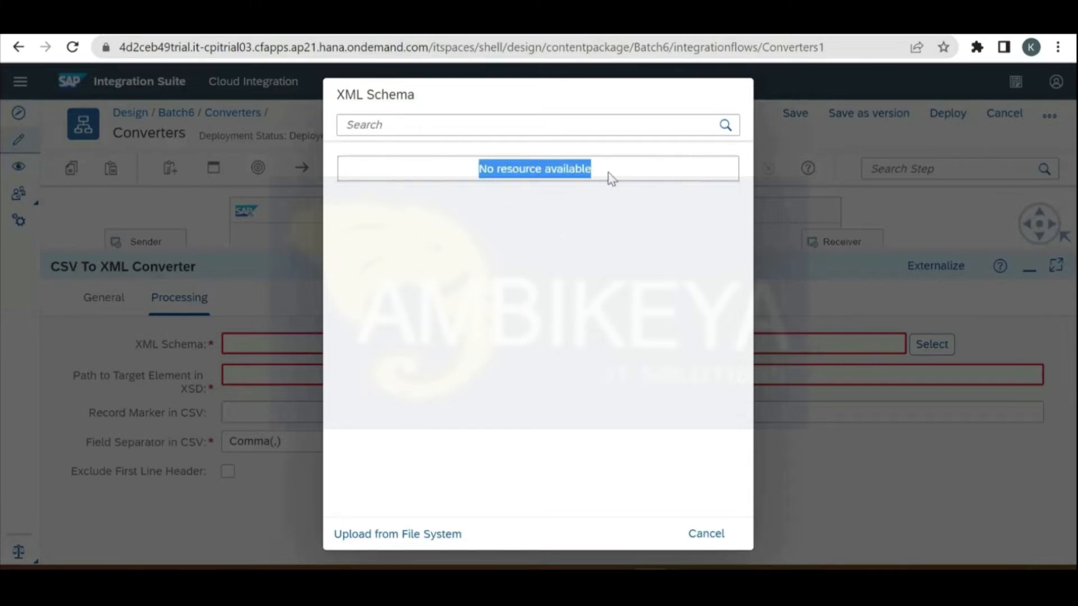
left_click(708, 533)
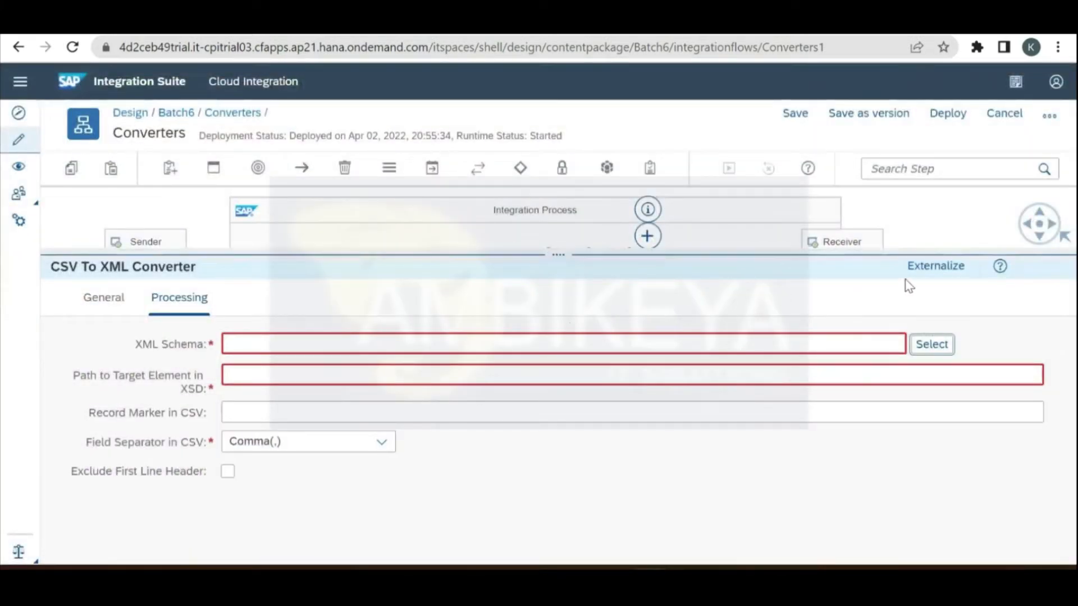
left_click(959, 231)
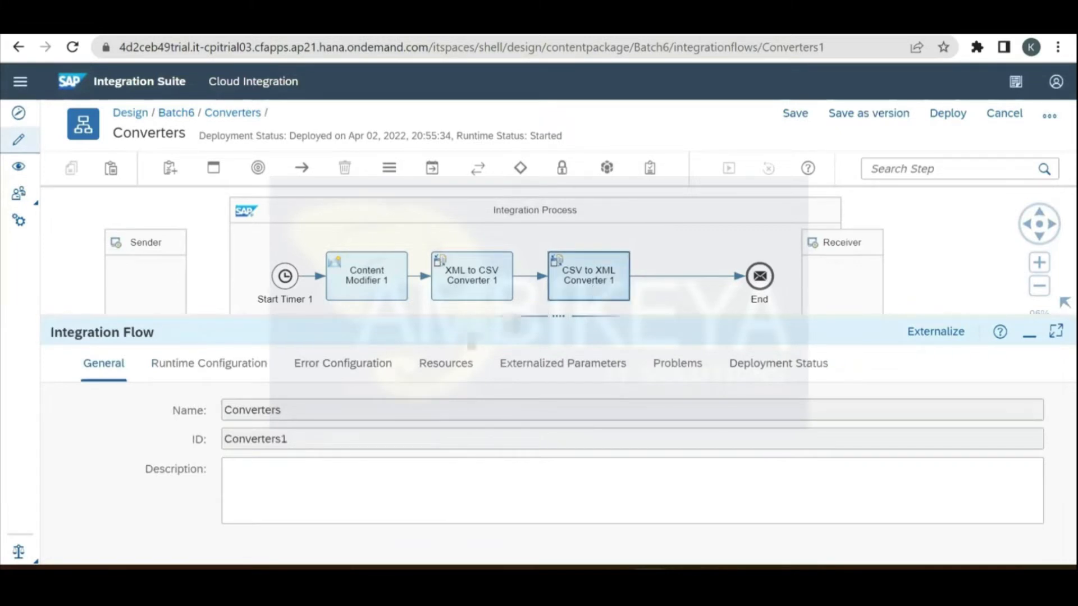
Step: Upload Schema.xsd from the Desktop as an XSD resource in the flow's Resources
left_click(443, 368)
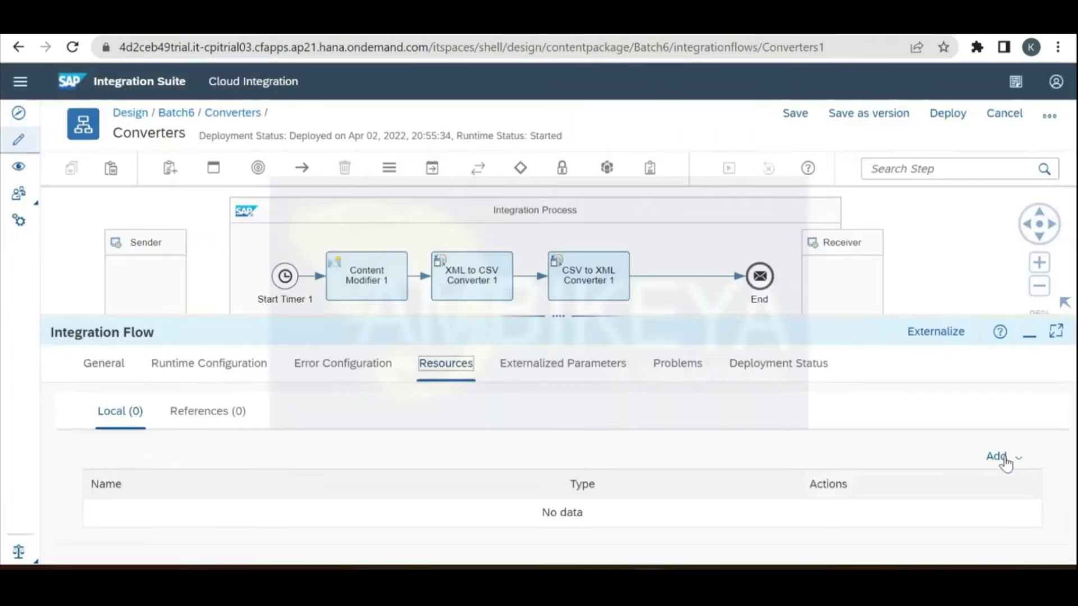
left_click(1005, 456)
mouse_move(1018, 409)
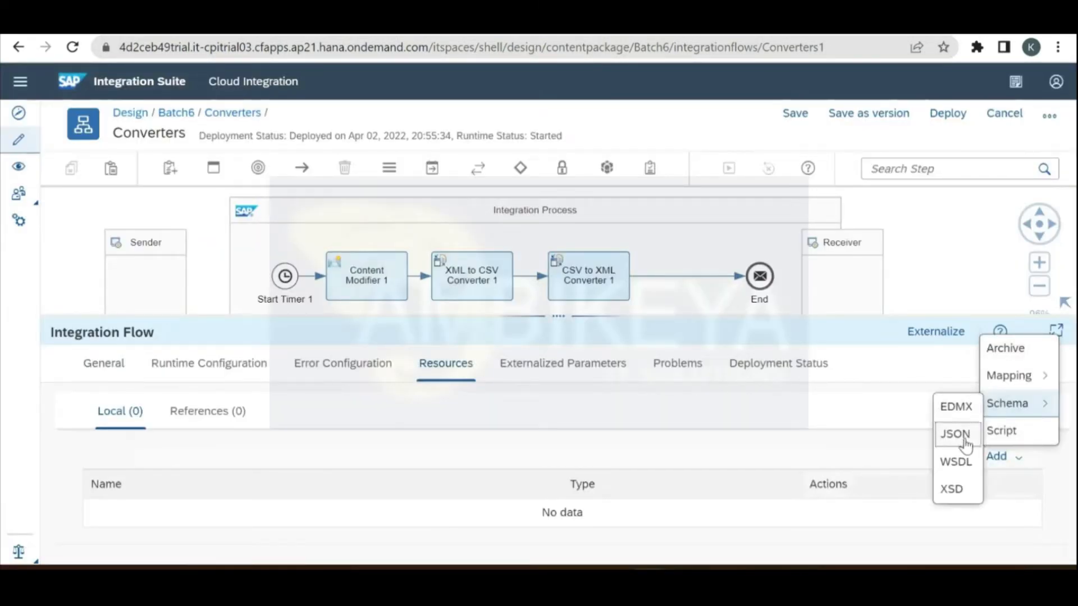
left_click(958, 491)
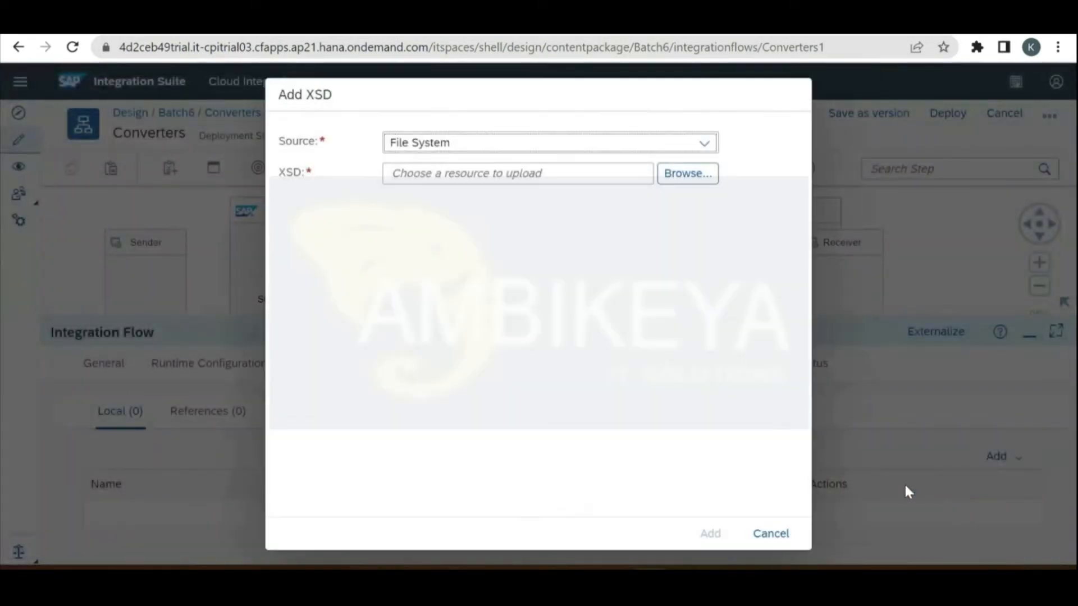
left_click(691, 176)
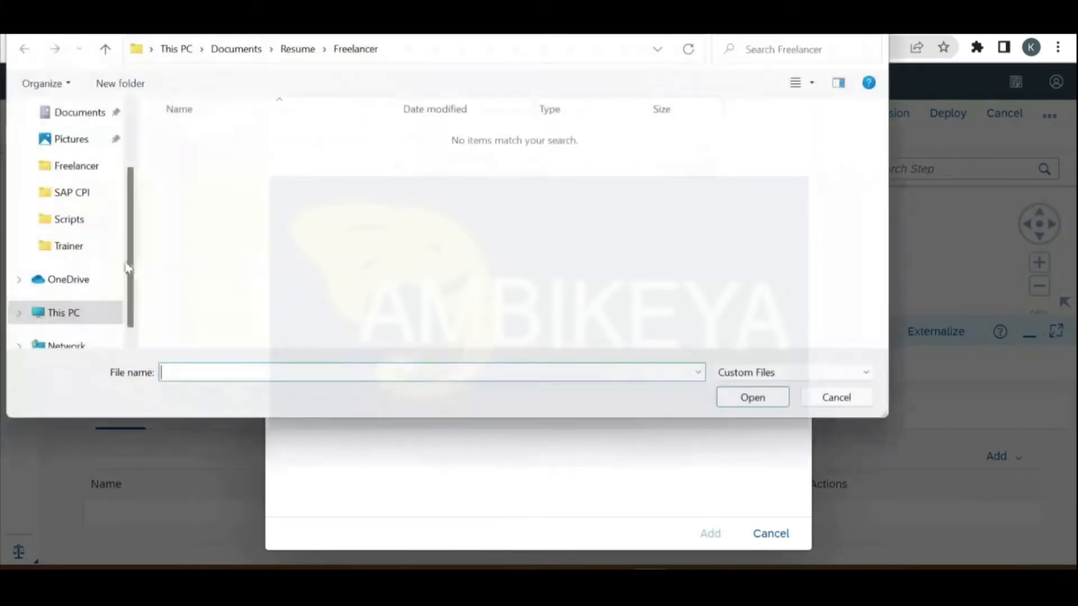
scroll(125, 202, "up", 2)
left_click(81, 115)
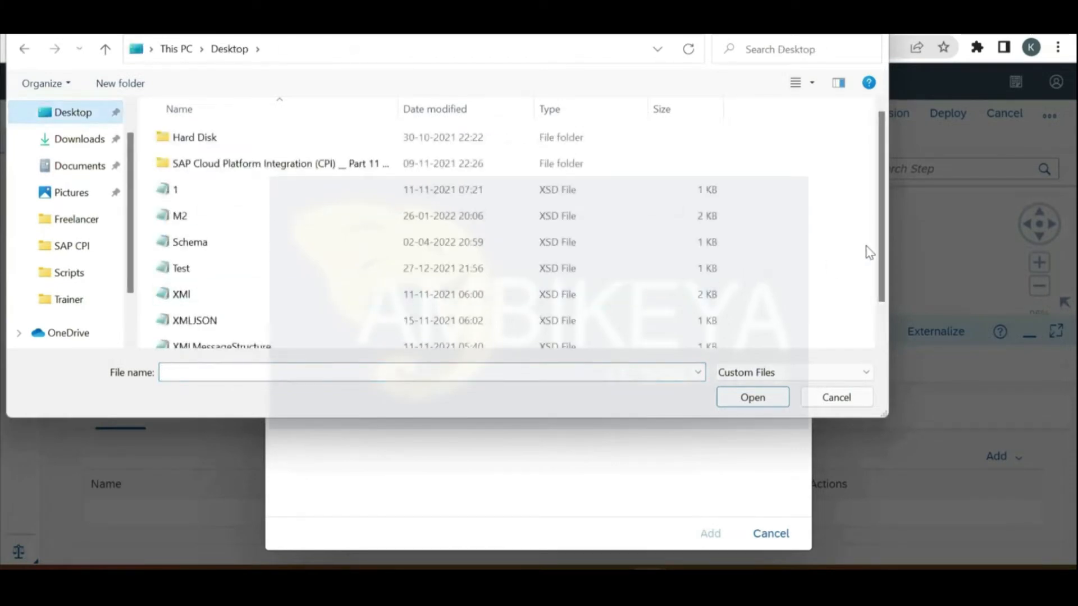
double_click(550, 249)
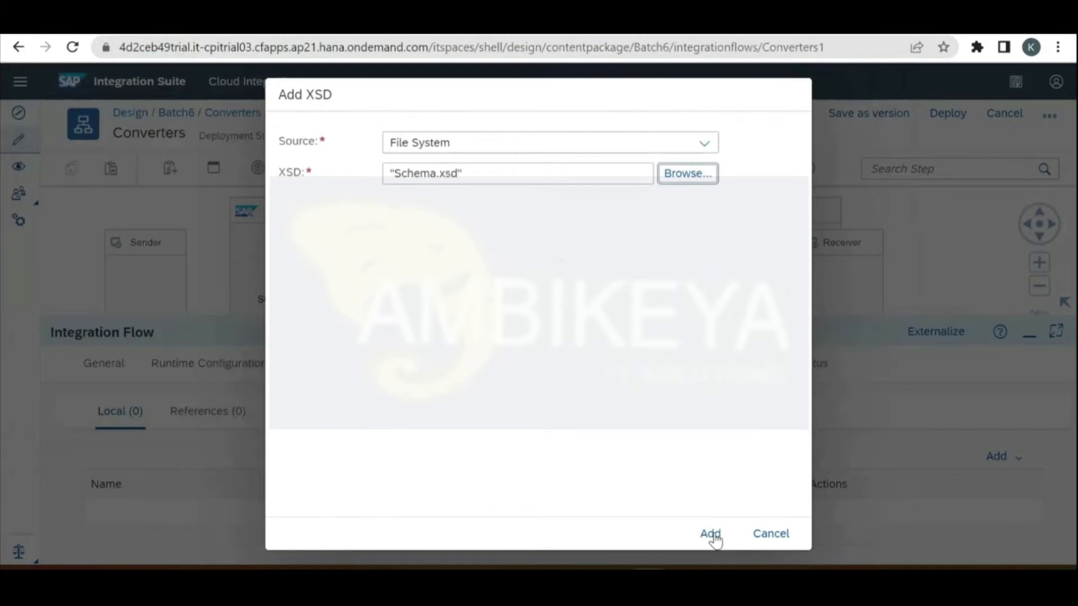
left_click(710, 533)
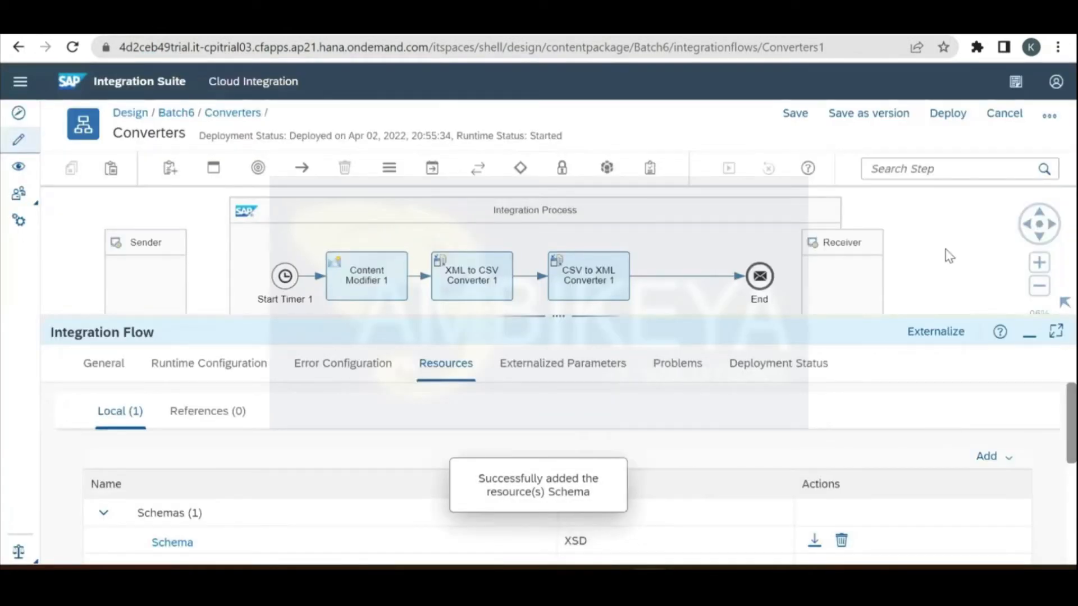
left_click(368, 360)
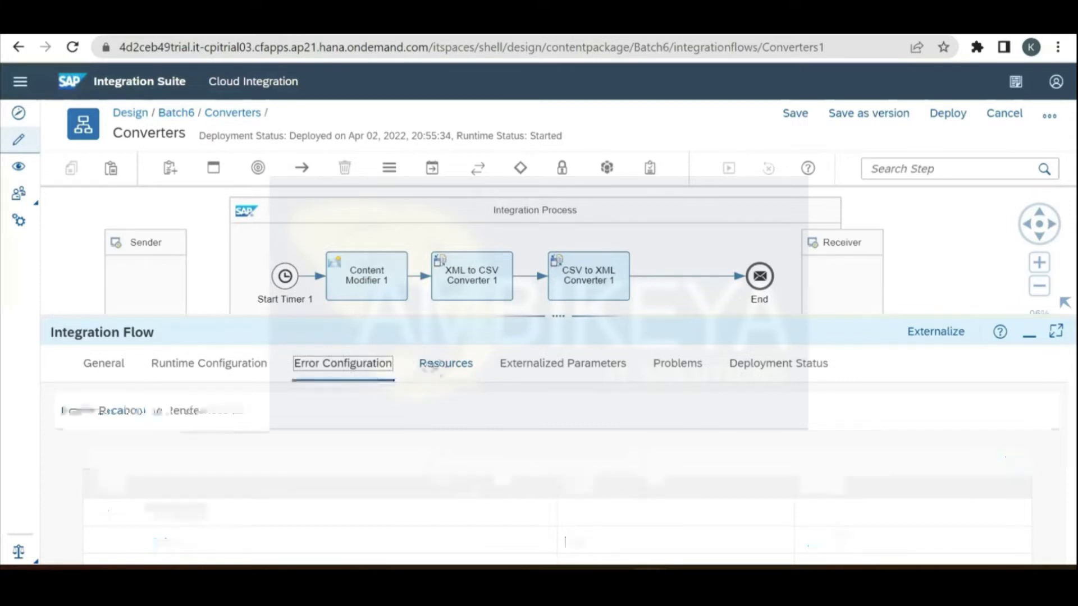
left_click(441, 365)
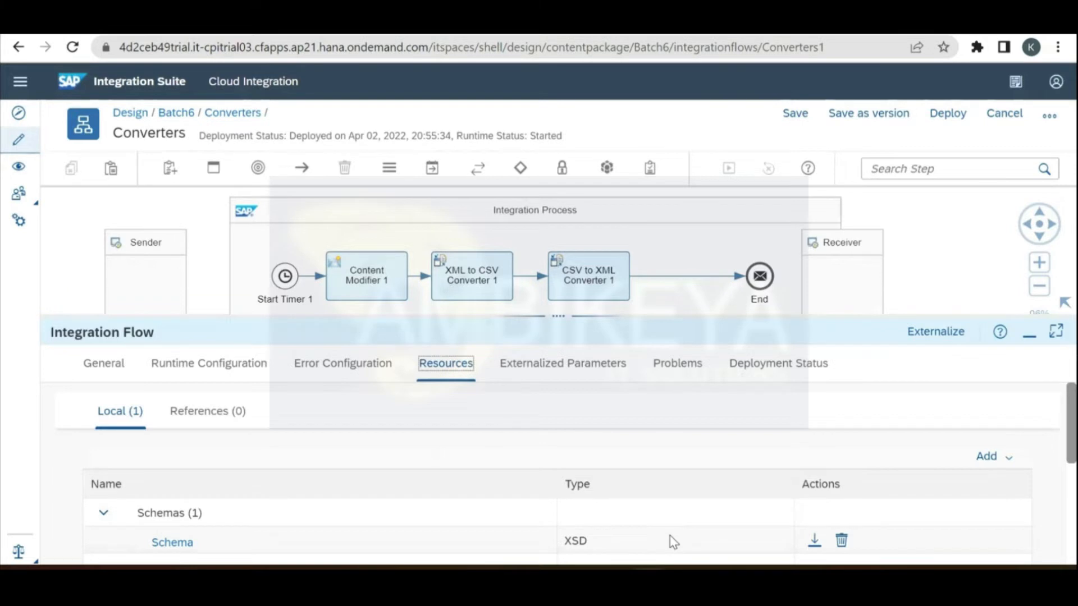
Step: Set CSV to XML Converter 1's XML schema to the uploaded /xsd/Schema.xsd
left_click(601, 287)
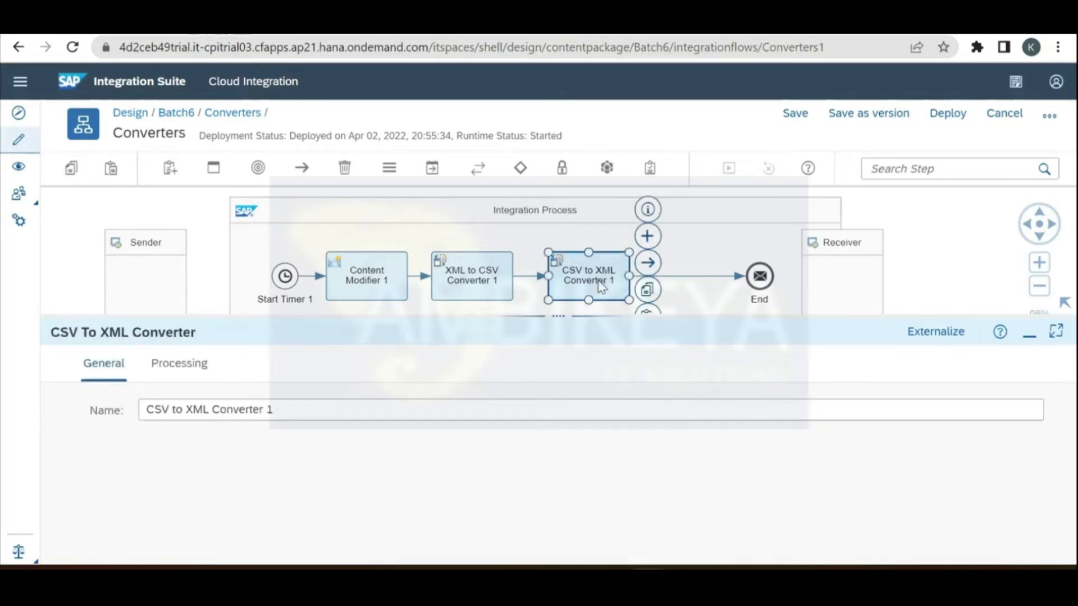
left_click(201, 362)
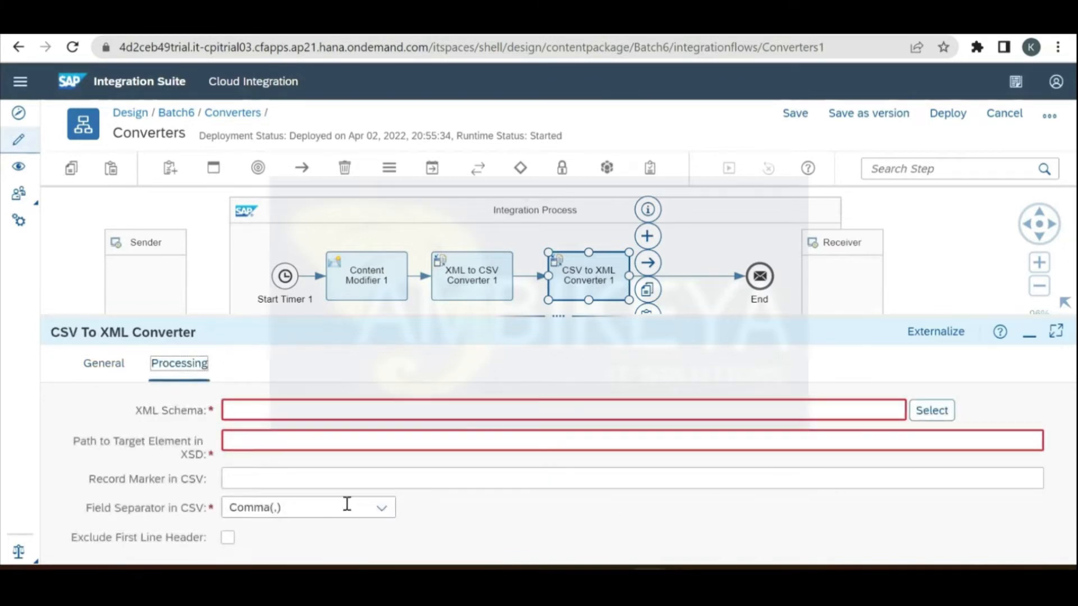
left_click(931, 416)
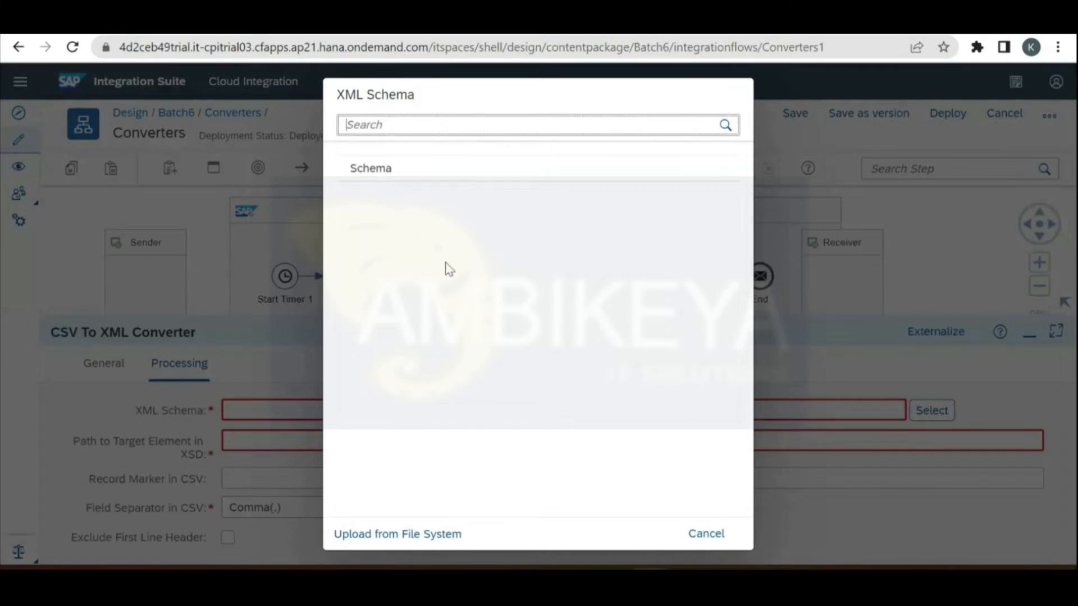
left_click(484, 174)
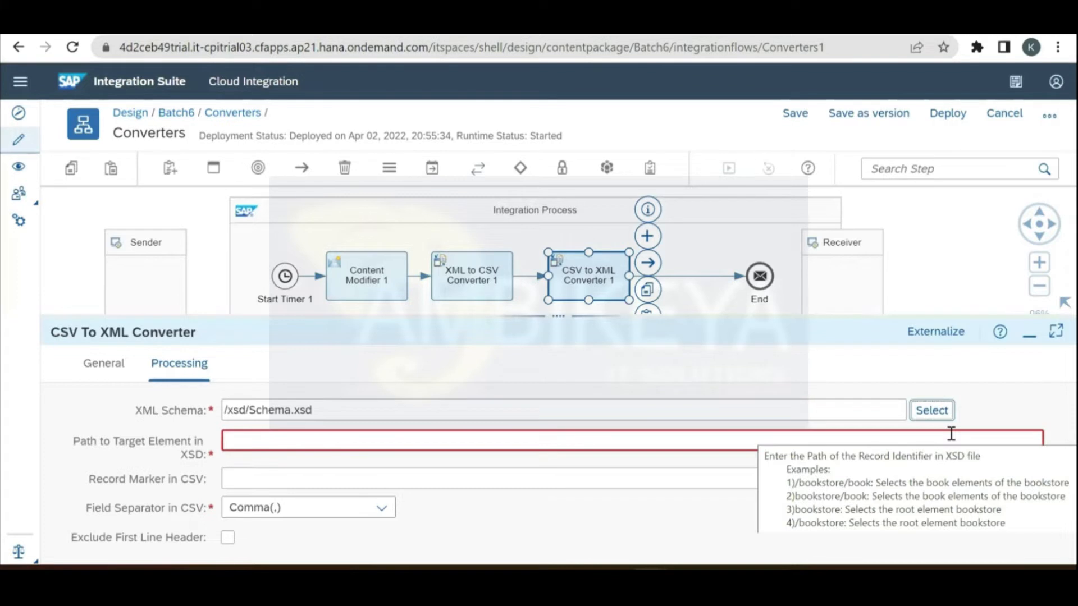
Step: Enter /Records/Line as the target element path, copying Records from the sample XML
left_click(411, 441)
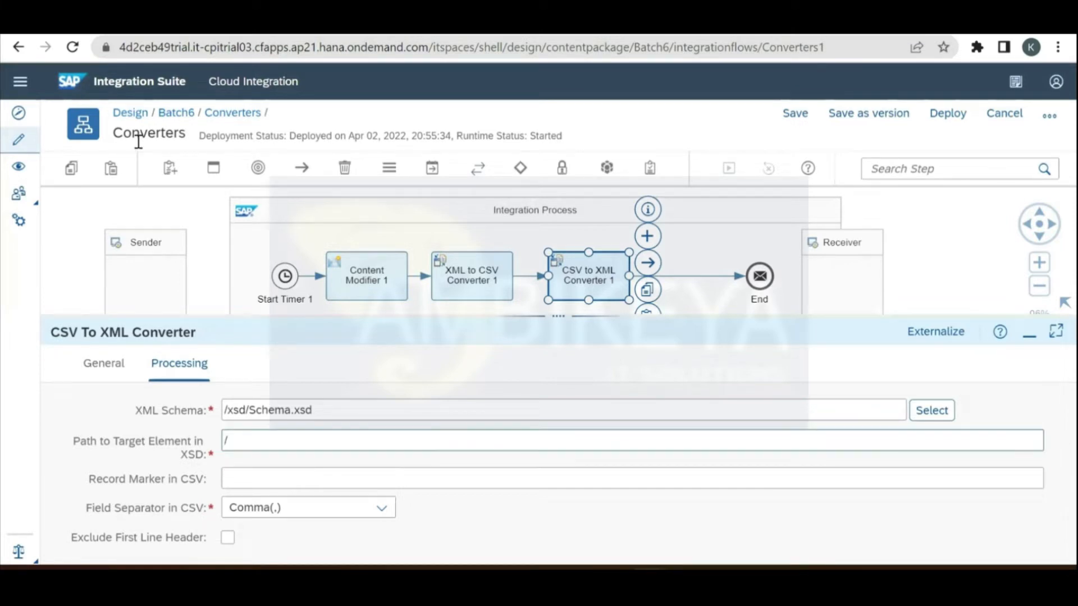
key("alt+Tab")
key("alt+Tab")
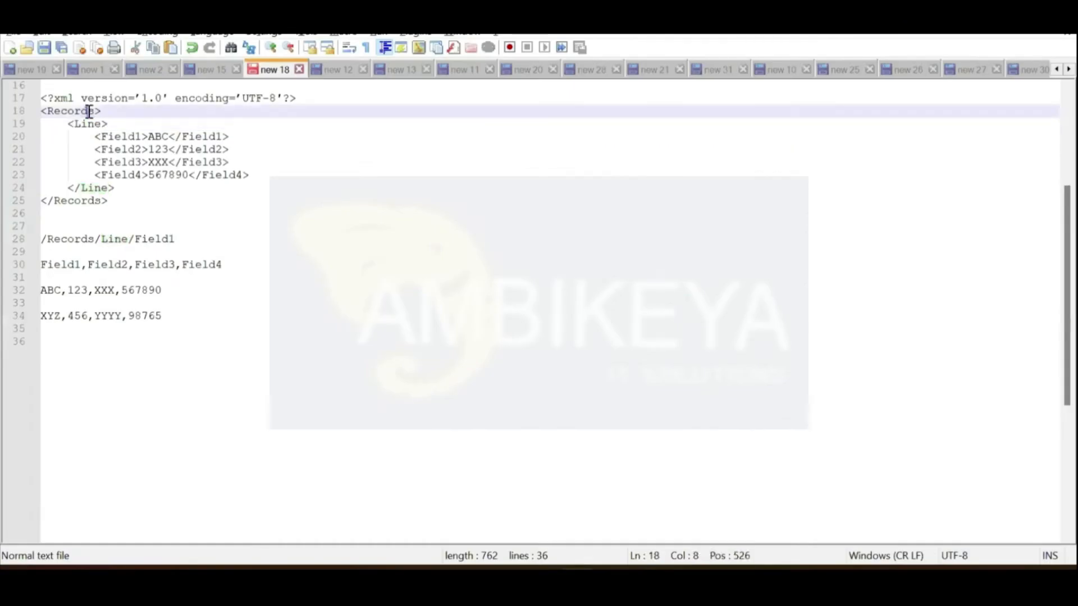
double_click(88, 112)
key("ctrl+c")
key("alt+Tab")
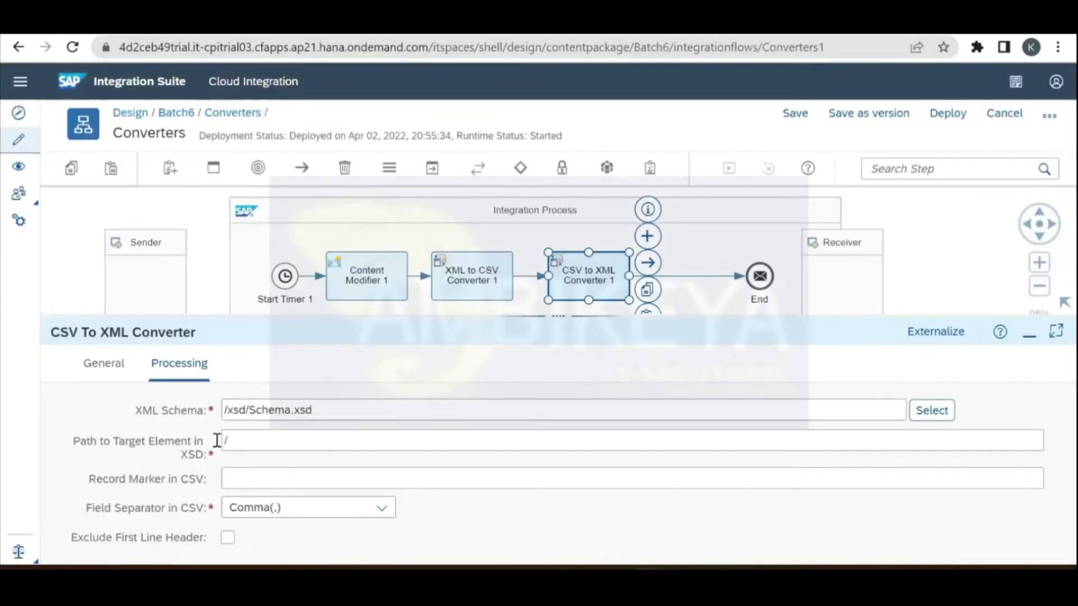
left_click(261, 447)
type("/")
key("ctrl+v")
type("/")
key("alt+Tab")
key("alt+Tab")
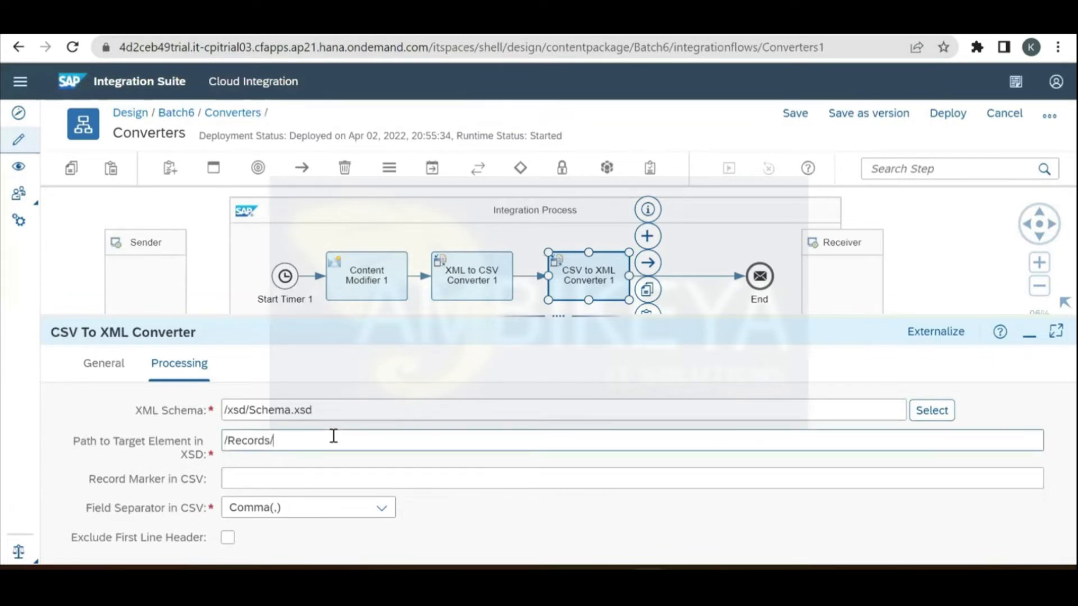
type("Line")
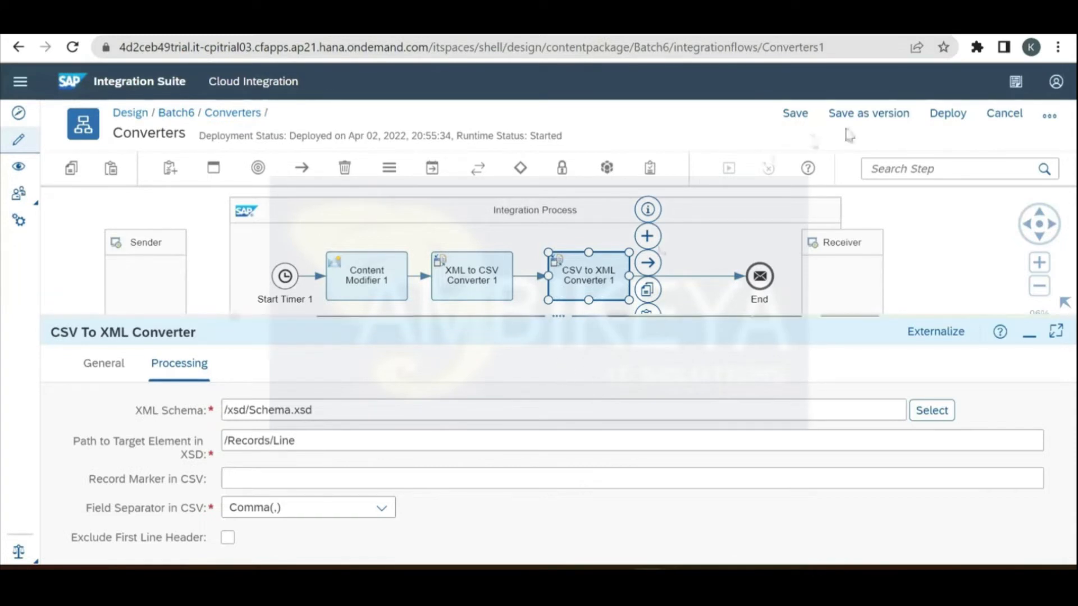
Step: Save the Converters flow as version 1.0.6 and deploy it
left_click(876, 117)
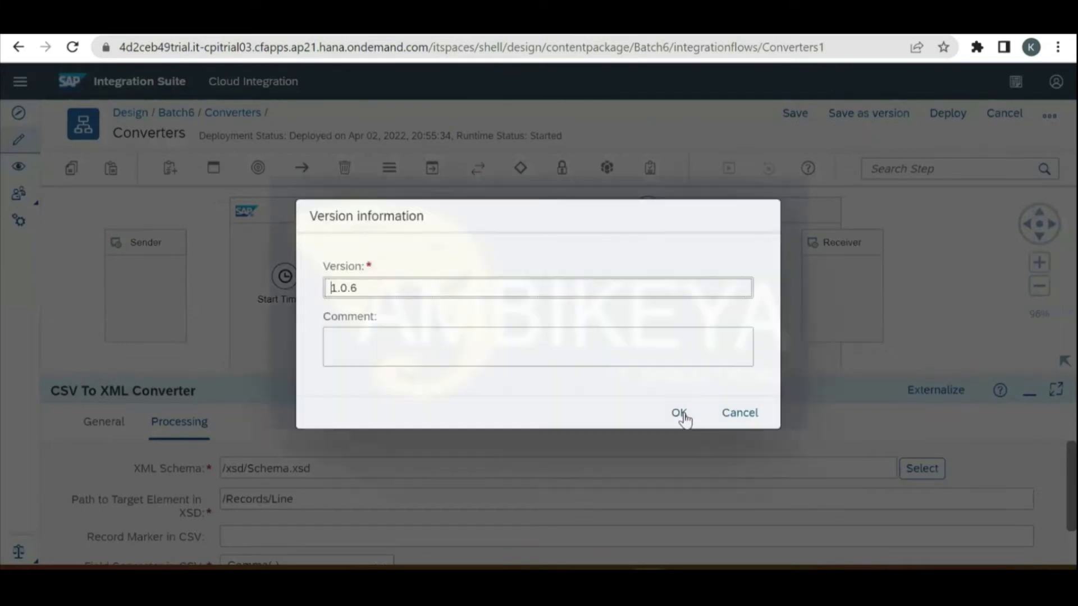
left_click(681, 415)
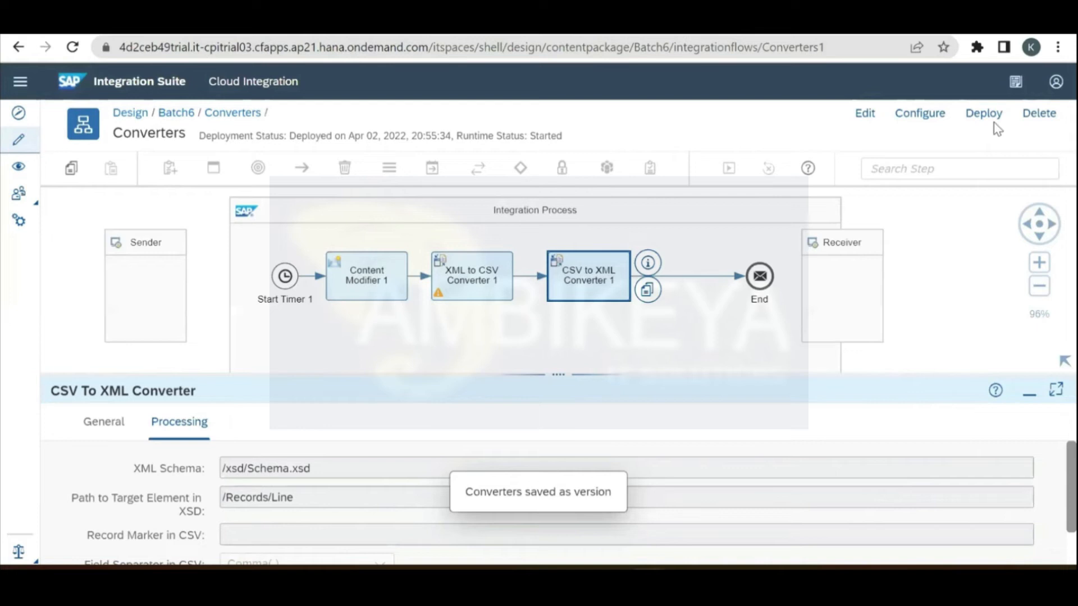
left_click(984, 114)
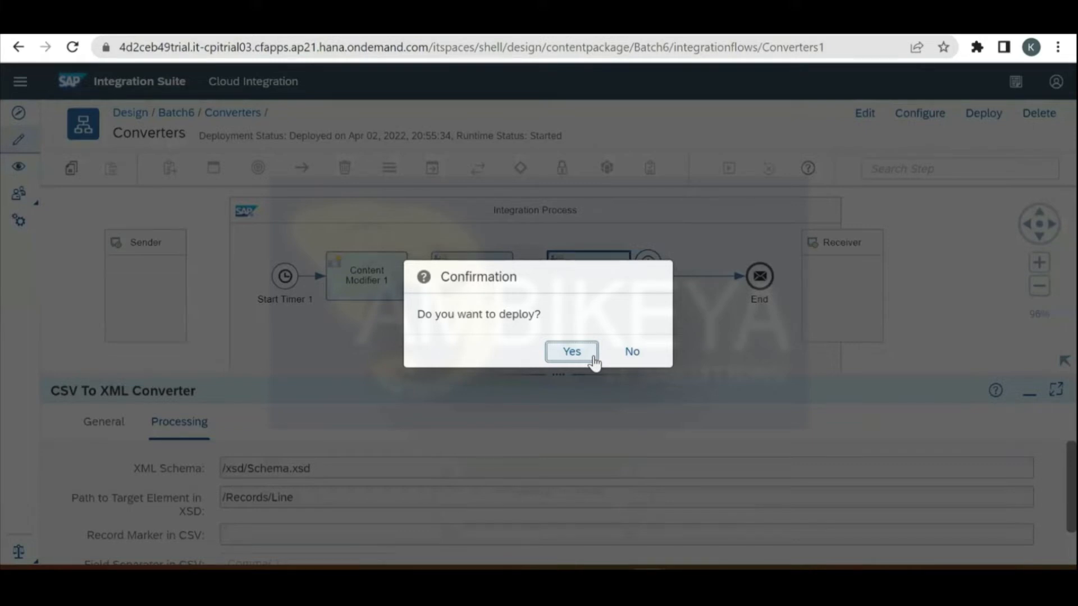
left_click(594, 362)
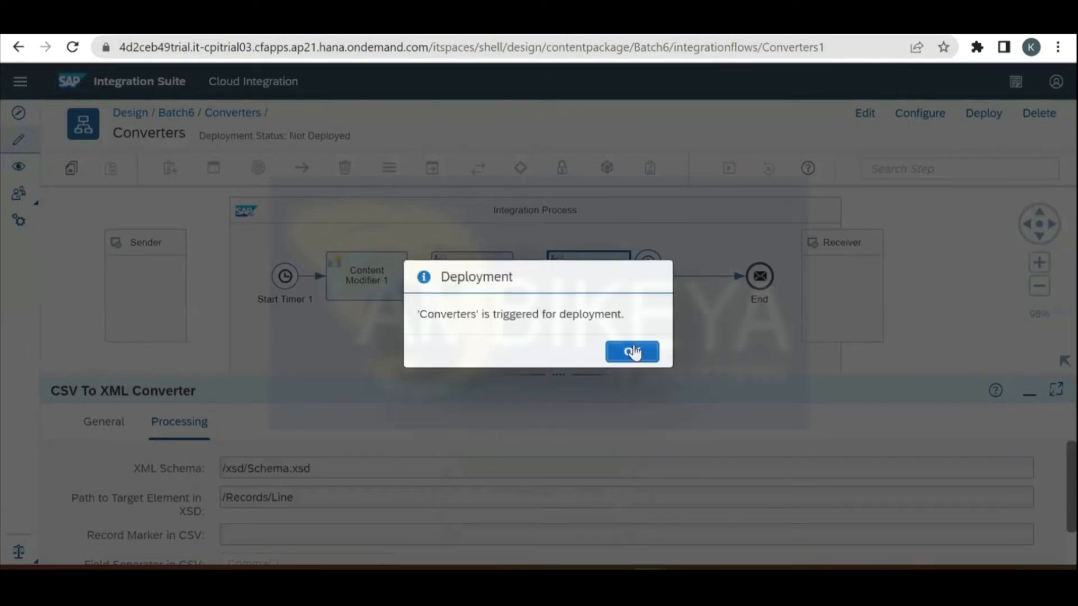
left_click(632, 352)
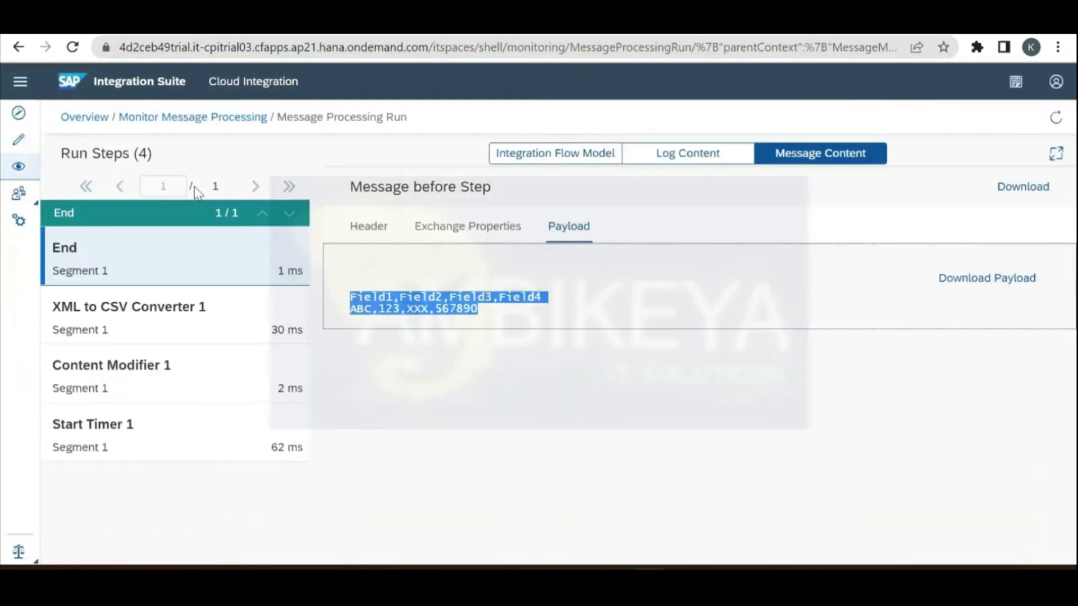
Step: Check the past-hour message list from the Monitor overview
left_click(84, 117)
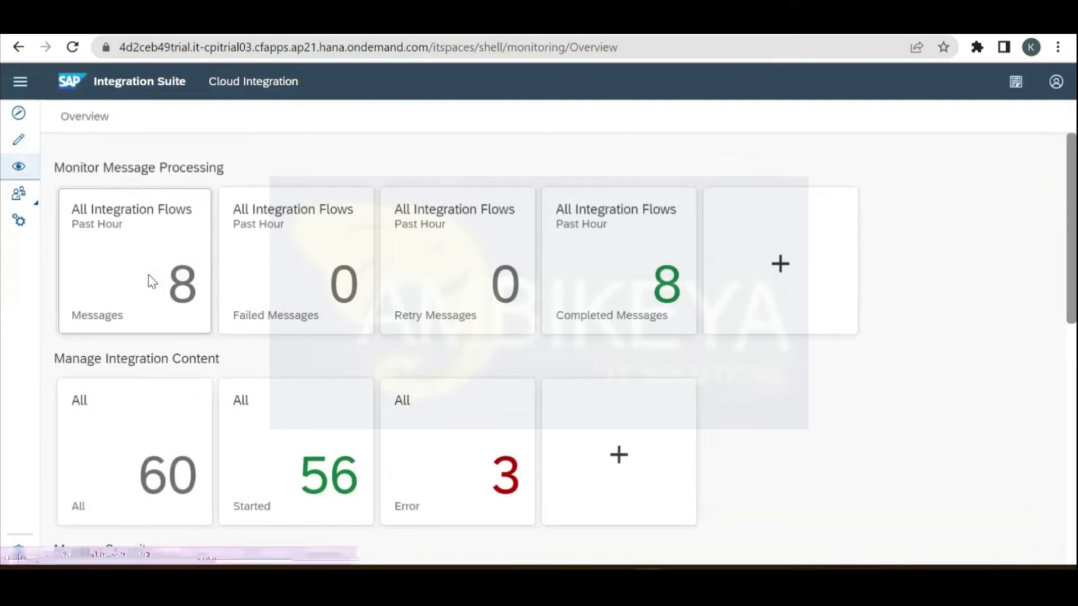
left_click(445, 274)
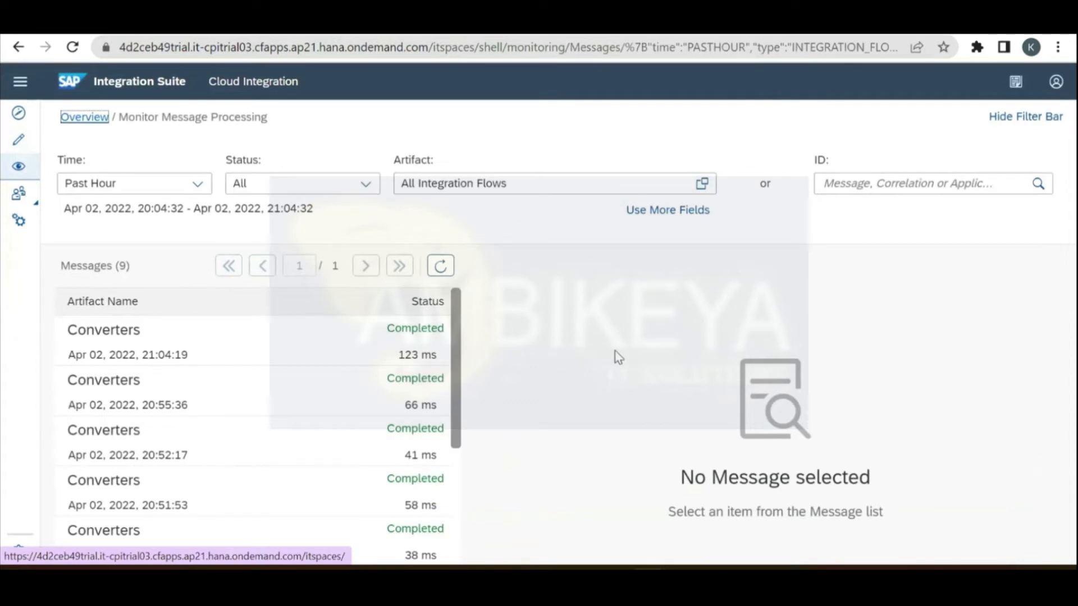
left_click(85, 118)
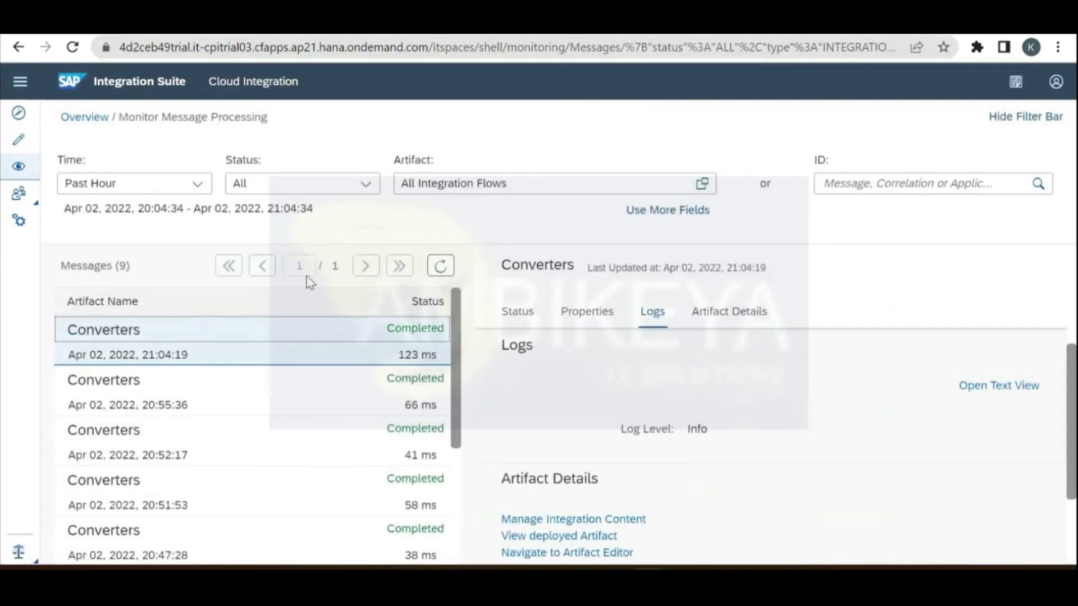
Step: Set the Converters flow's log level to Trace in Manage Integration Content and redeploy it
left_click(136, 452)
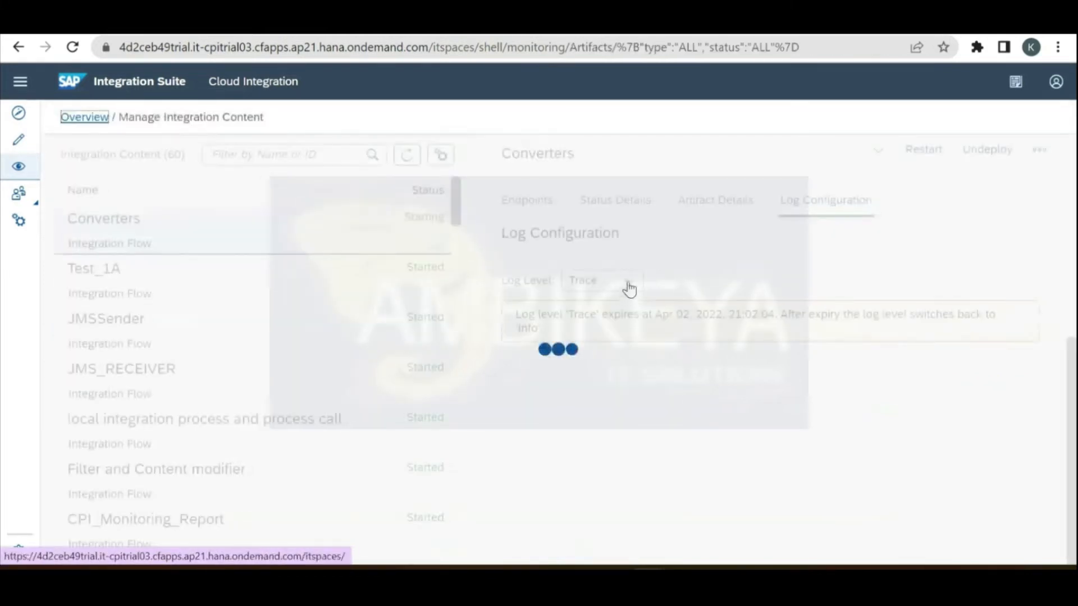
left_click(629, 284)
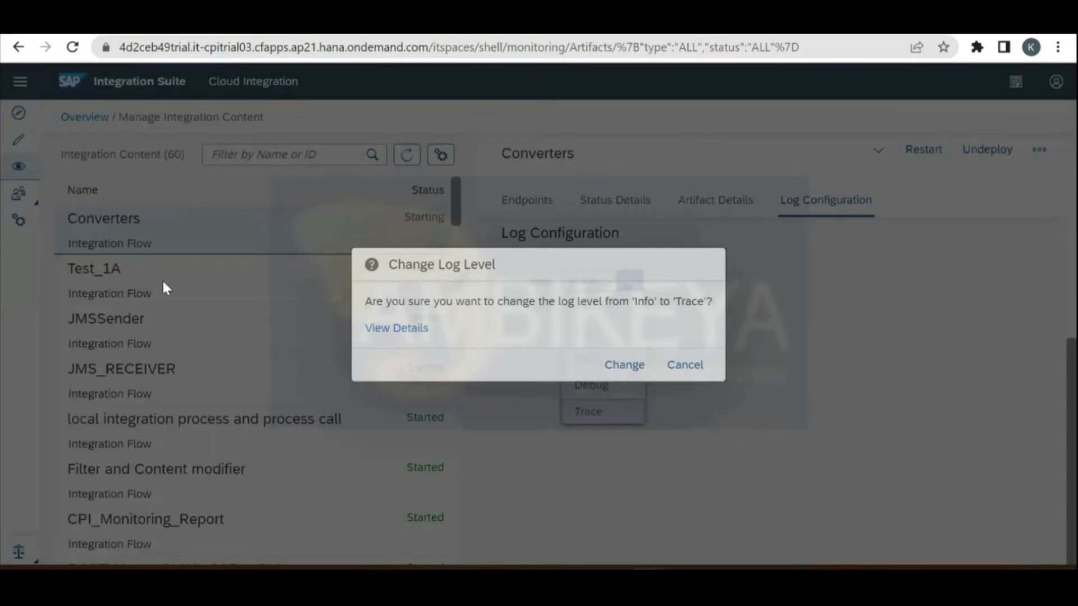
key("Return")
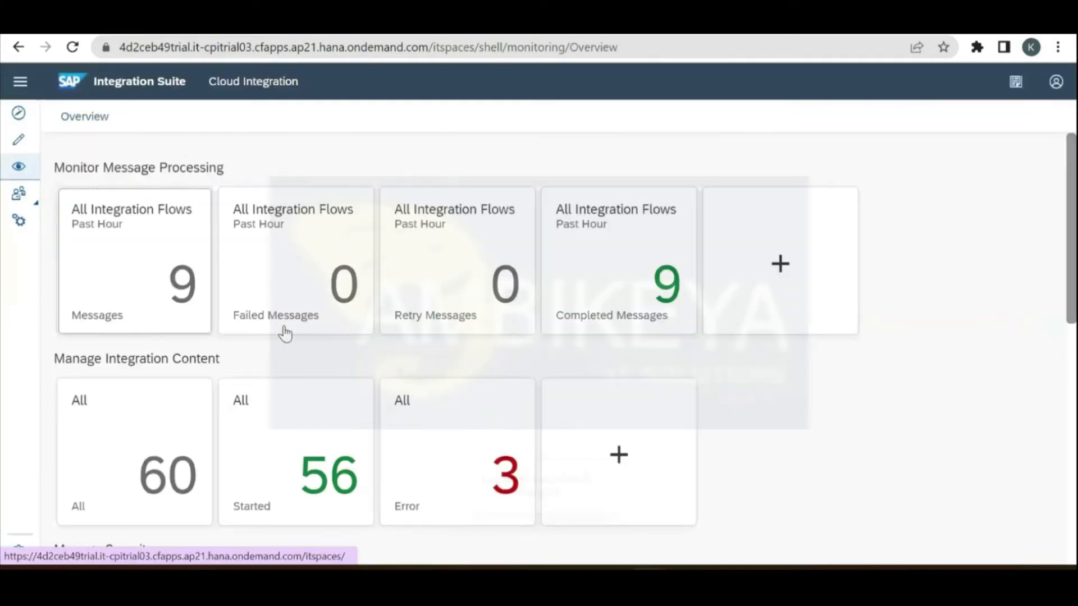
left_click(284, 332)
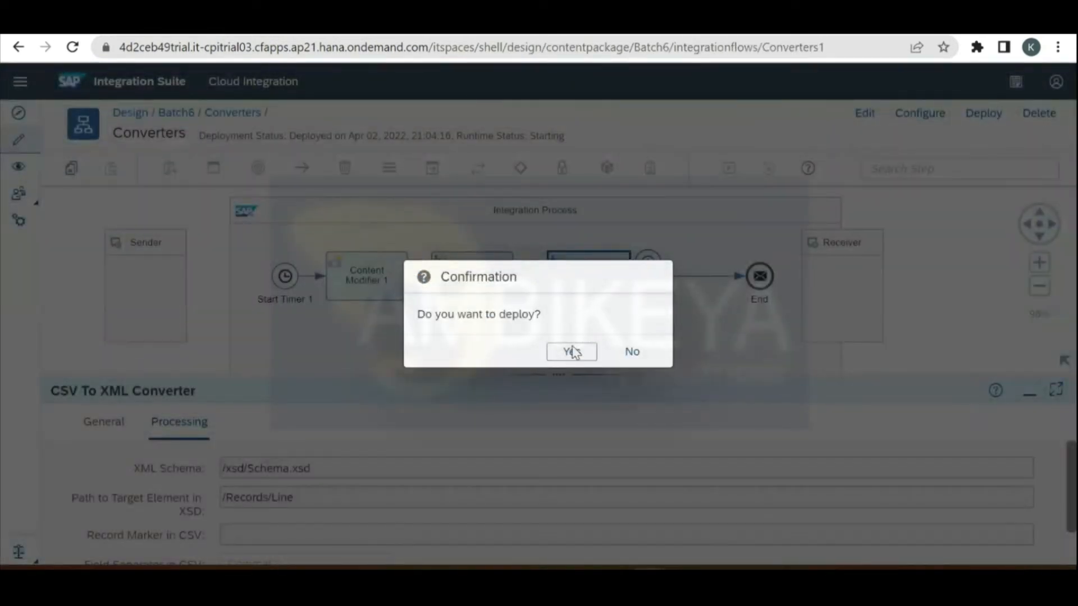
left_click(571, 351)
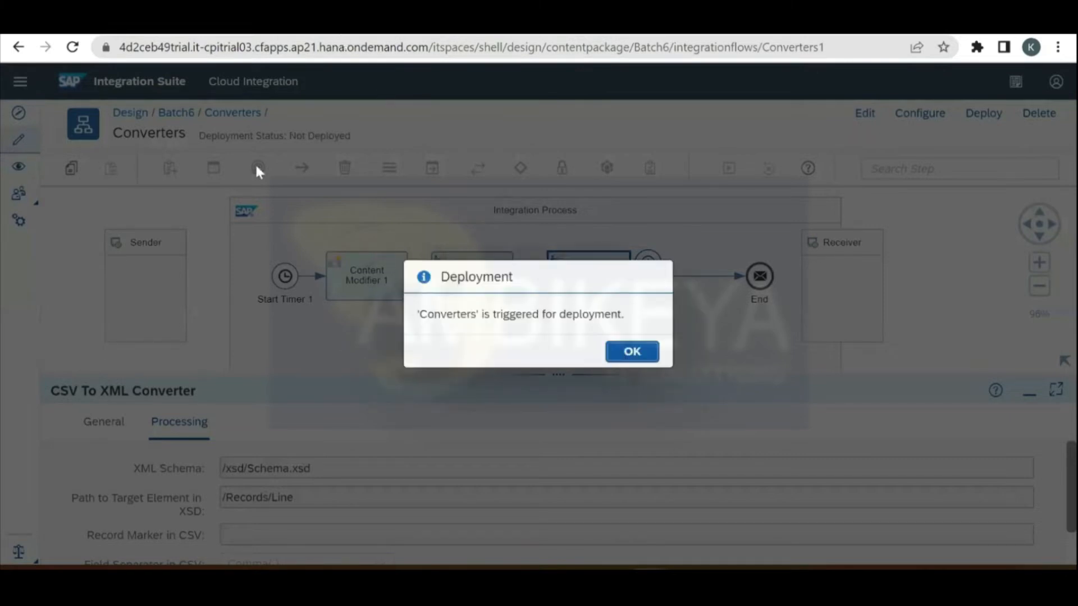
key("Return")
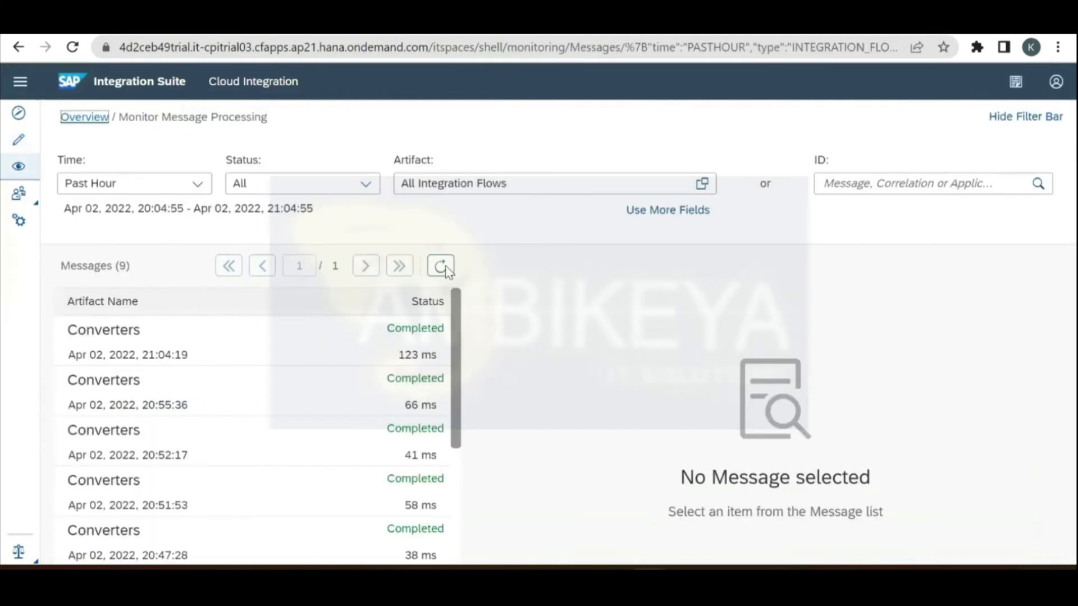
Step: Open the latest run's trace and review the payload at each step from Start Timer 1 to End
left_click(442, 266)
left_click(703, 475)
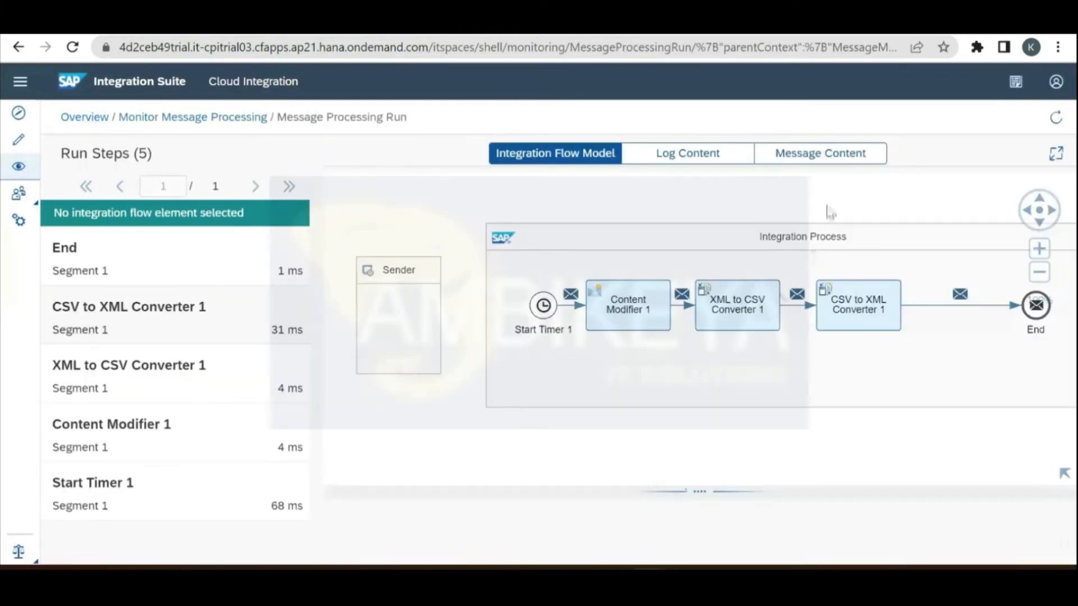
left_click(854, 152)
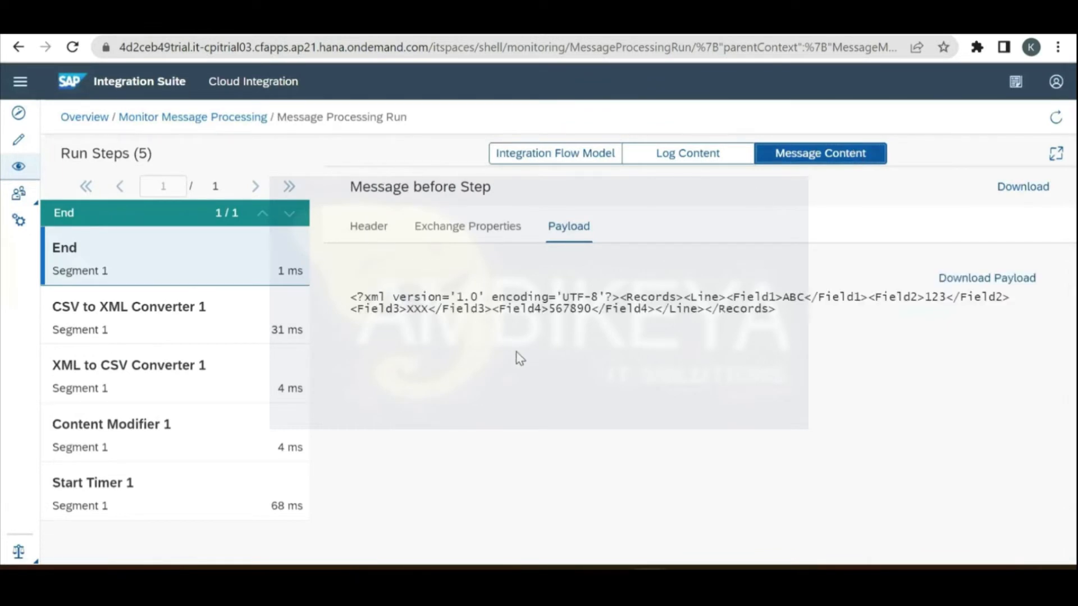
left_click(123, 494)
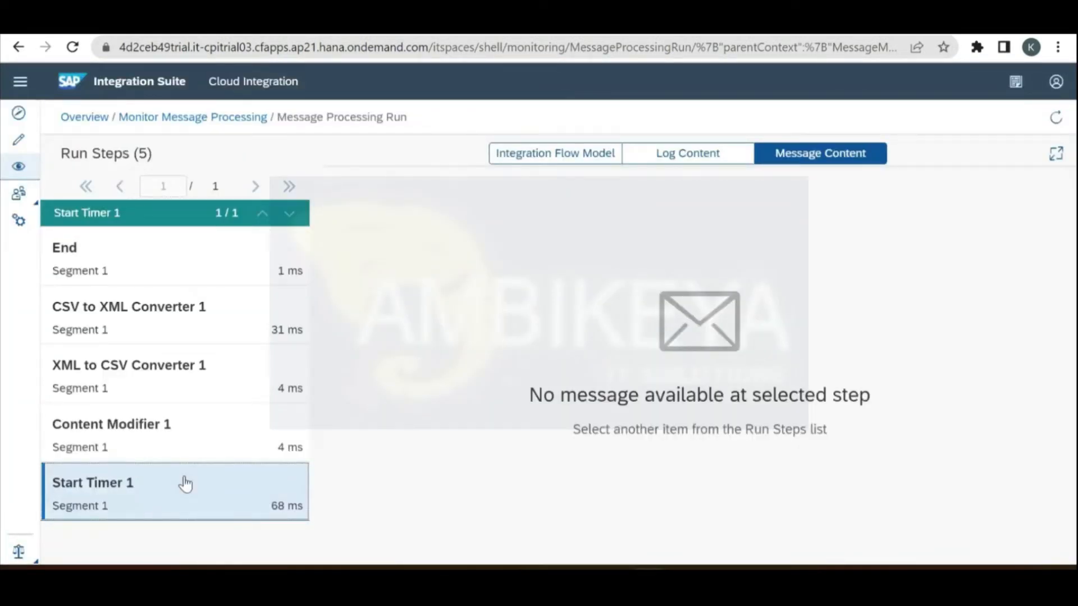
left_click(195, 458)
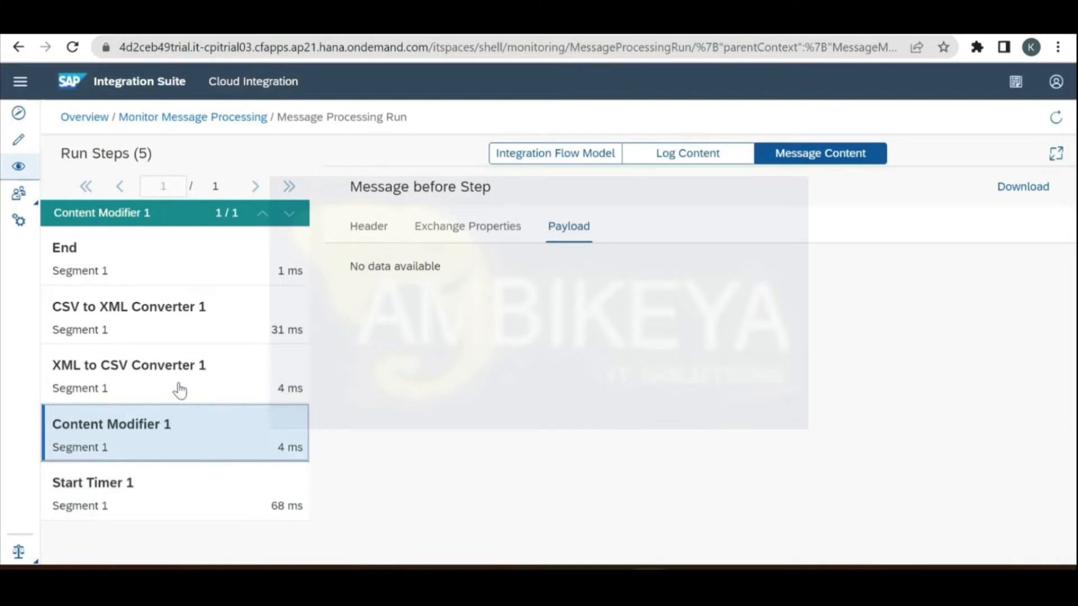
left_click(179, 389)
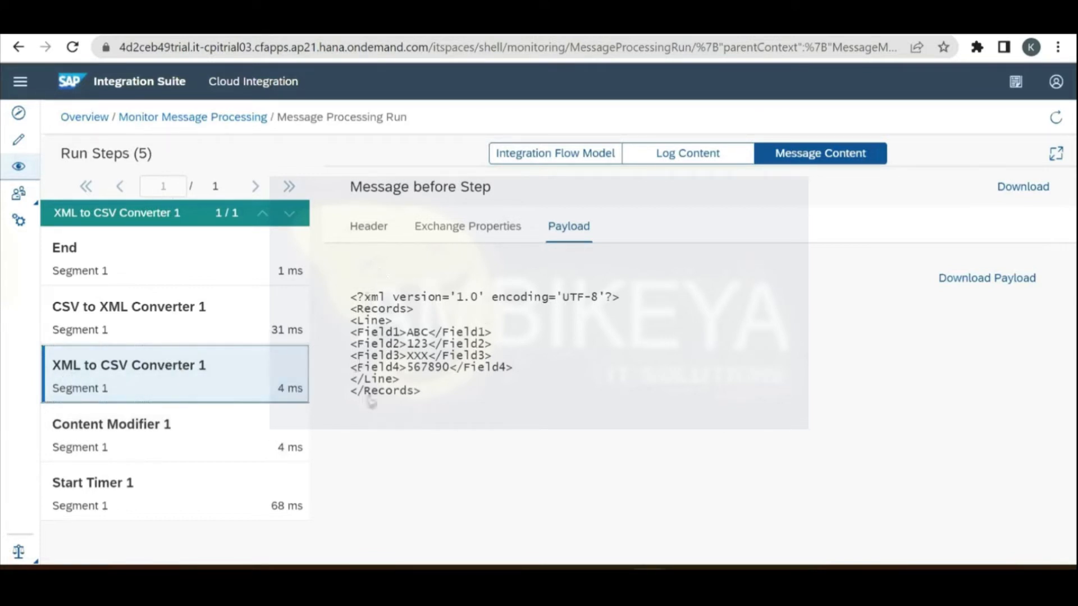
left_click(176, 336)
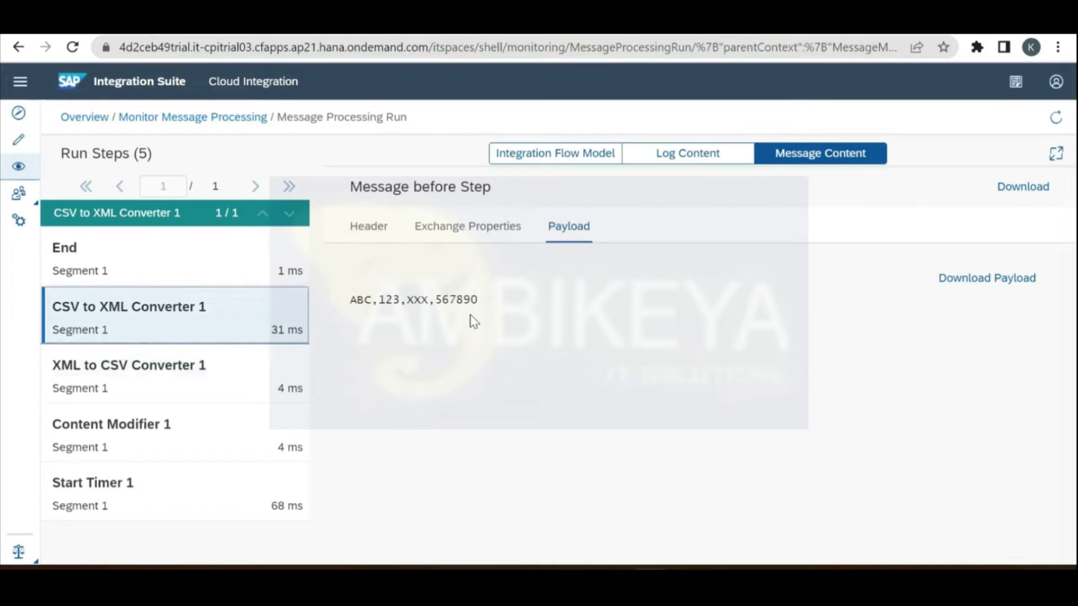
left_click(180, 276)
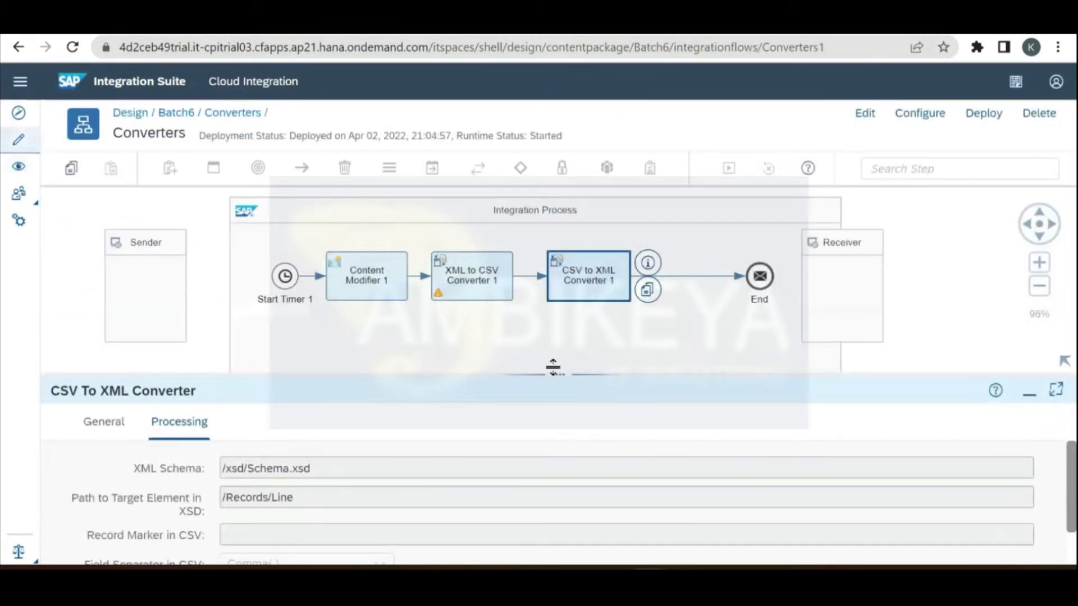
Step: Save and redeploy the Converters flow with XML to CSV Converter 1 including field names as headers
left_click(471, 281)
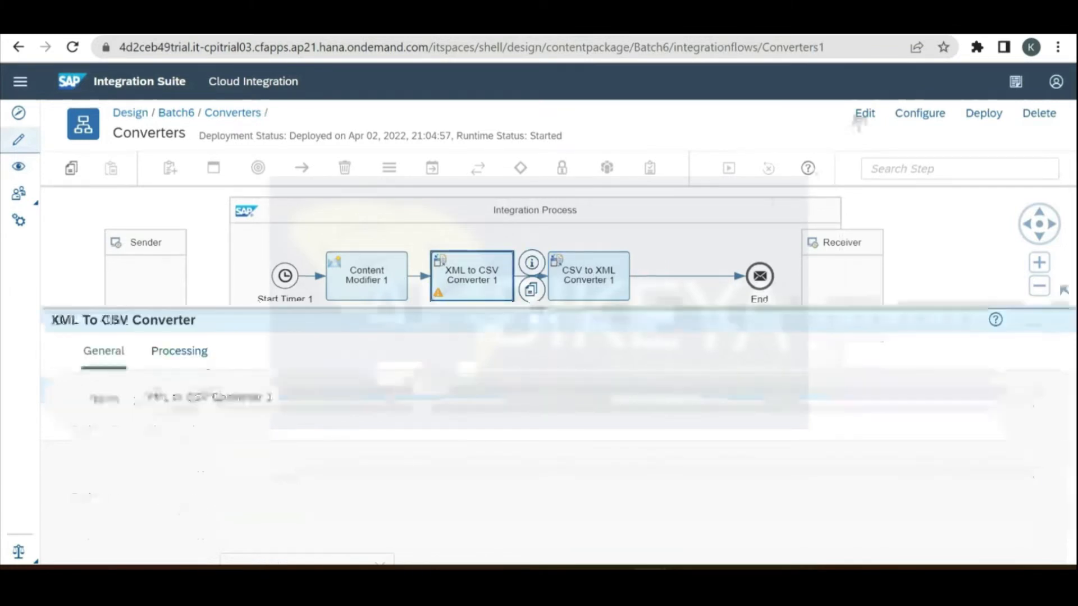
left_click(865, 113)
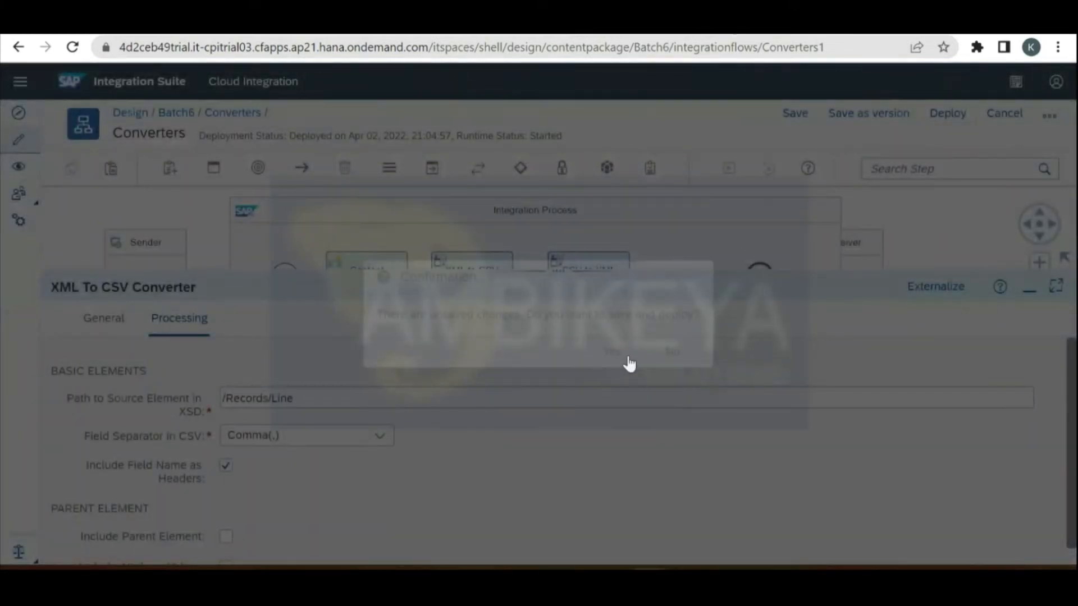
left_click(621, 352)
key("Return")
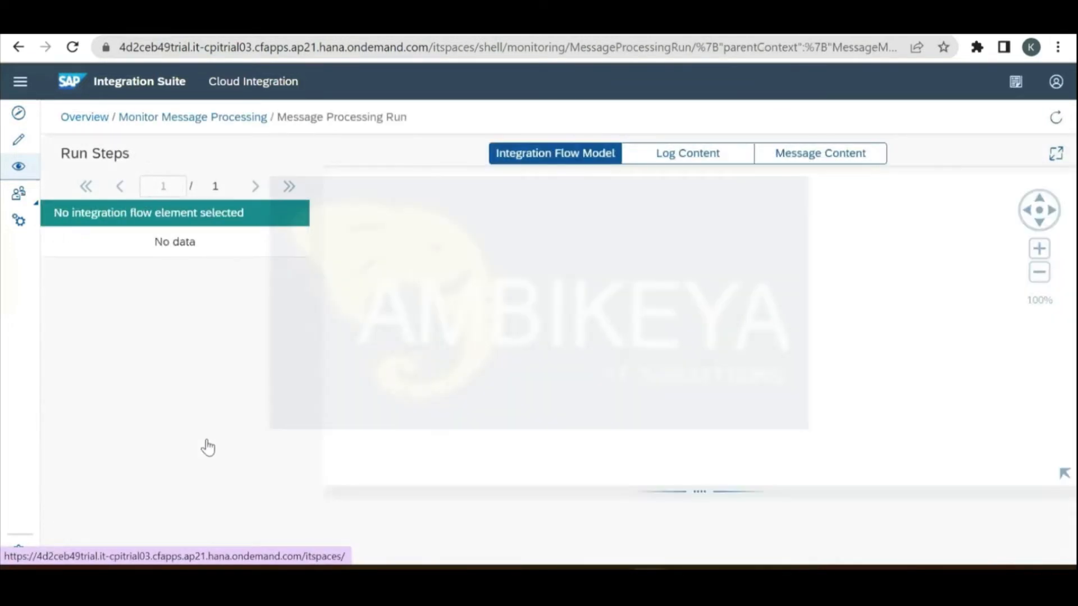
Step: Compare the XML to CSV Converter and End step payloads in the new run
left_click(175, 432)
left_click(175, 374)
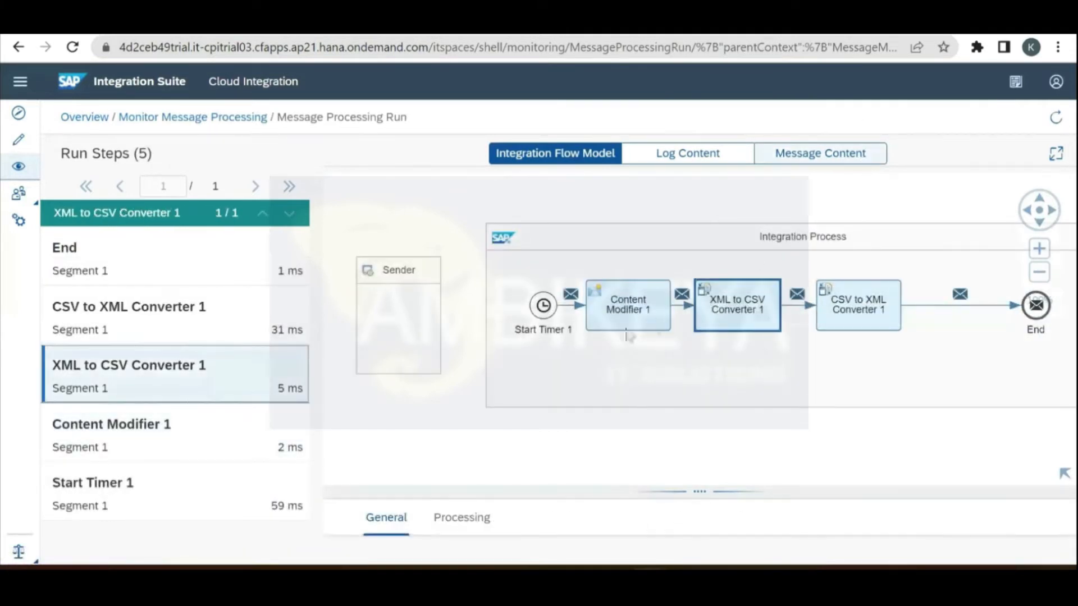
left_click(821, 153)
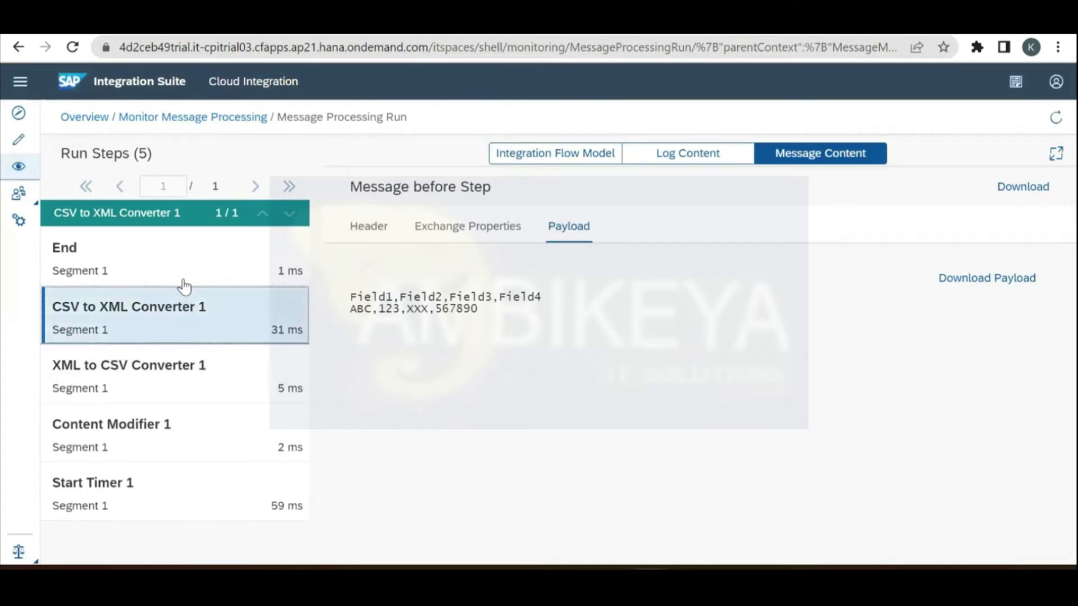
left_click(175, 265)
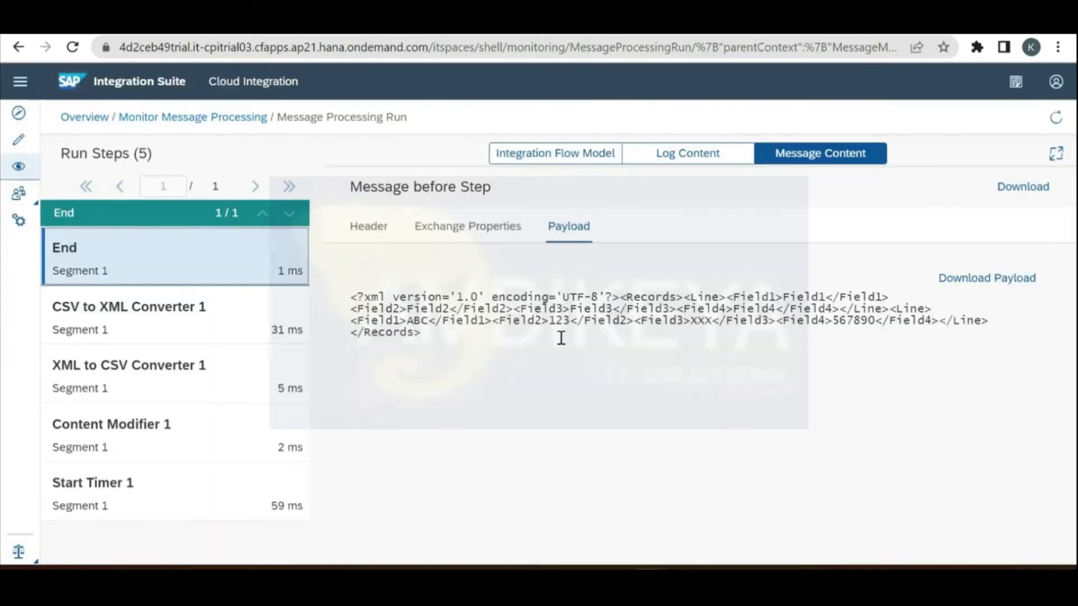
left_click(205, 390)
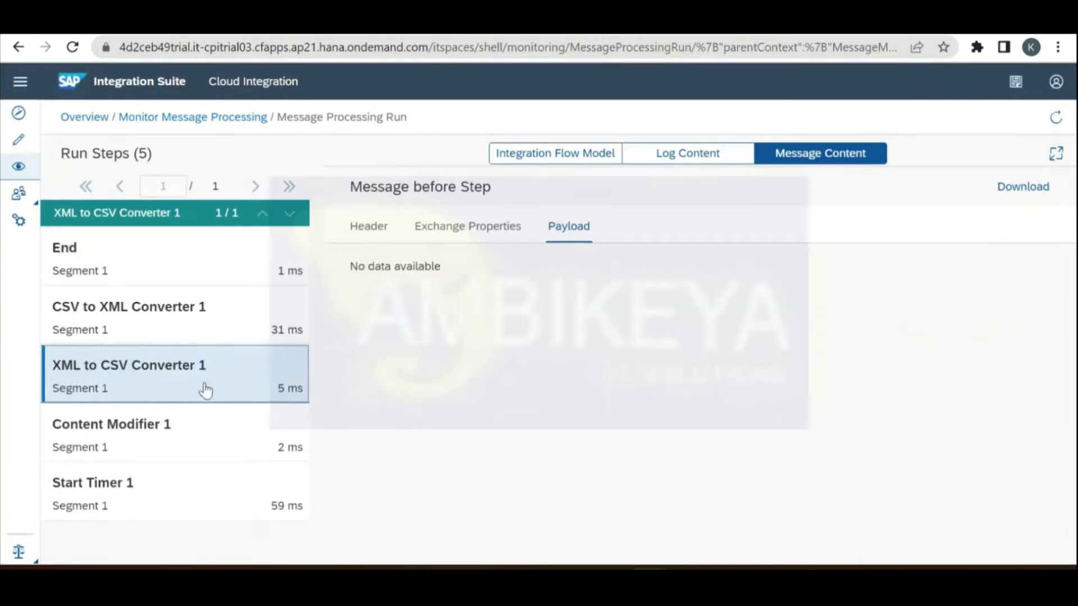
left_click(184, 245)
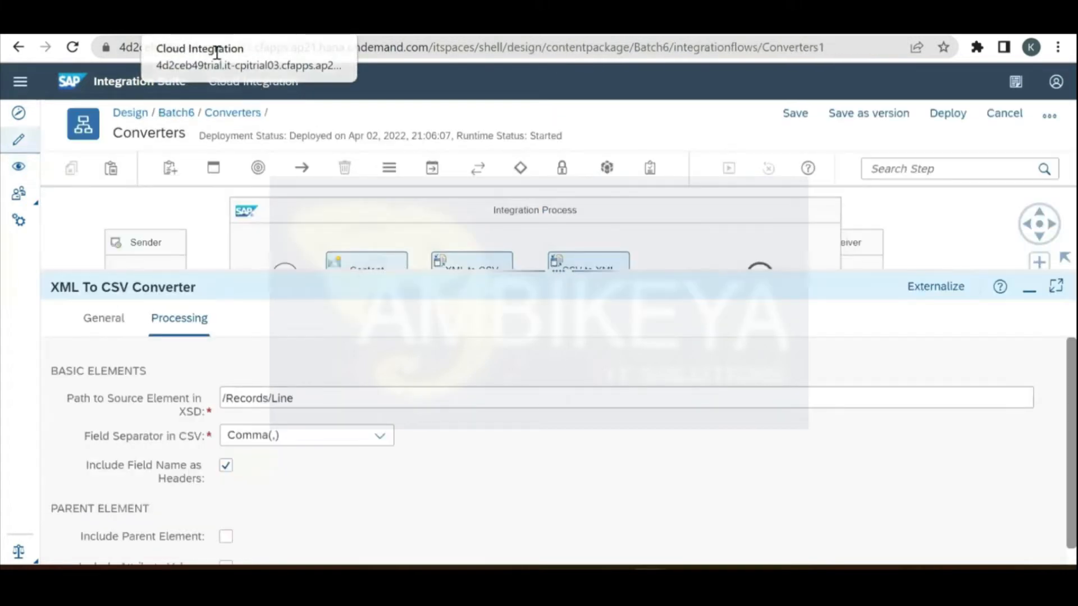
Step: Highlight the End step's whole XML payload with its two Line records
left_click(311, 29)
left_click(421, 332)
left_click_drag(421, 333, 357, 296)
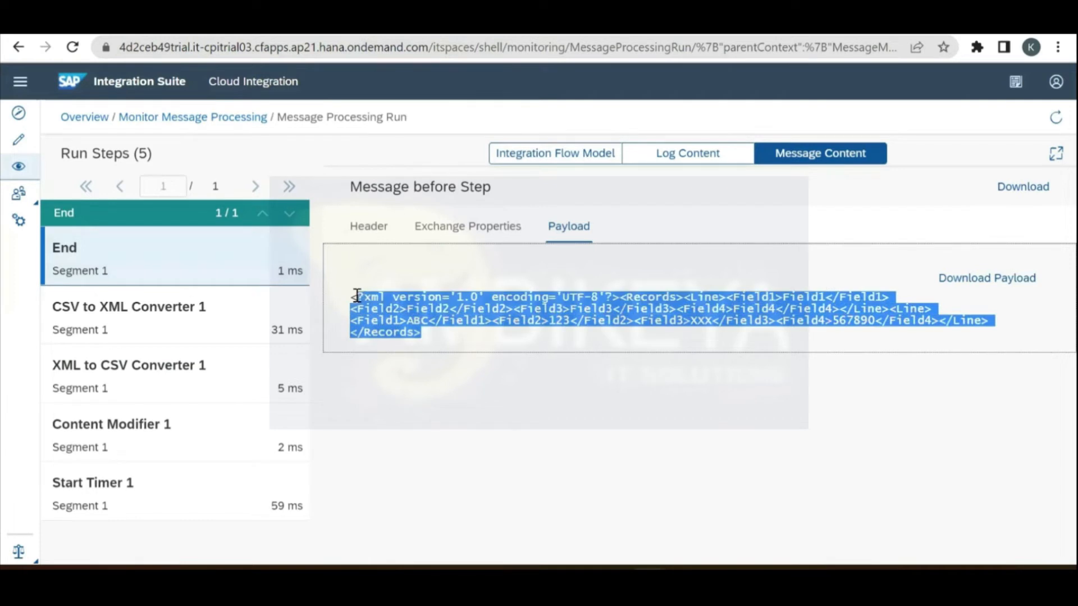
left_click_drag(430, 334, 352, 301)
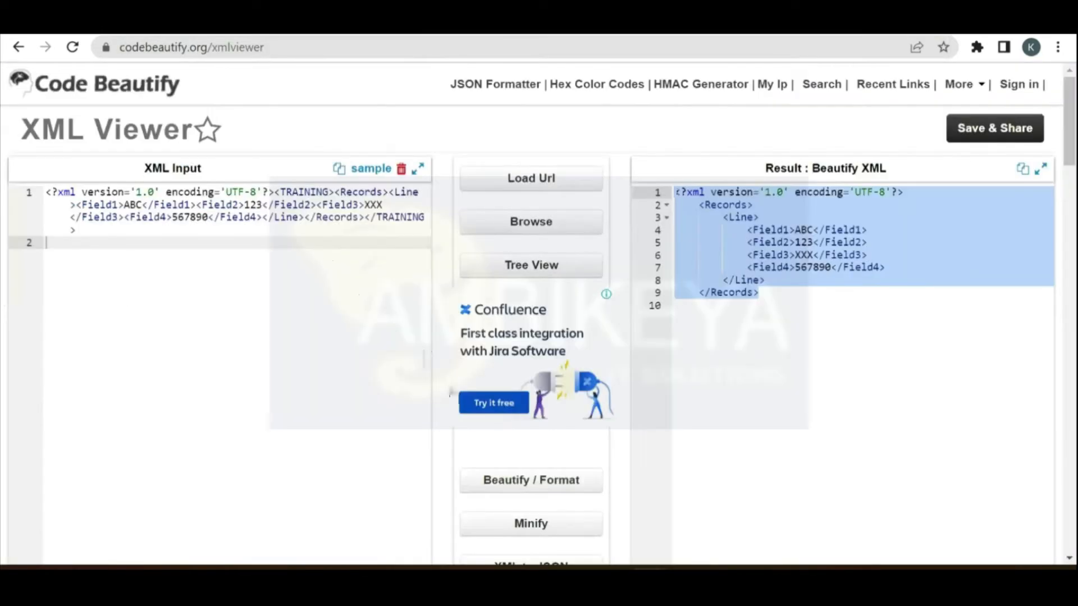
Step: Format the pasted run payload, revealing a Field1–Field4 header Line and an ABC data Line
left_click(536, 488)
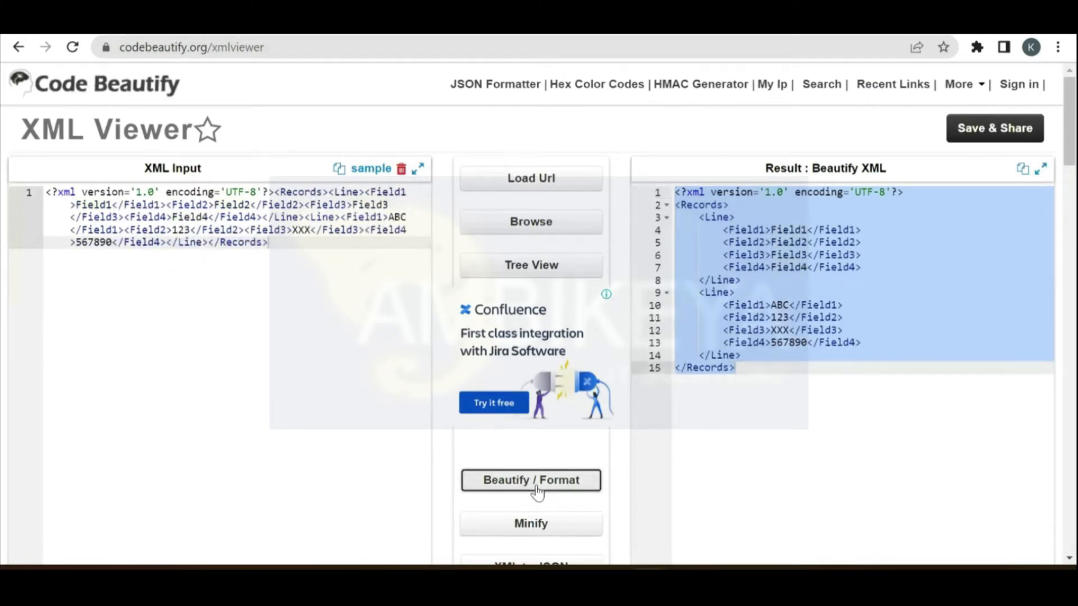
left_click(816, 402)
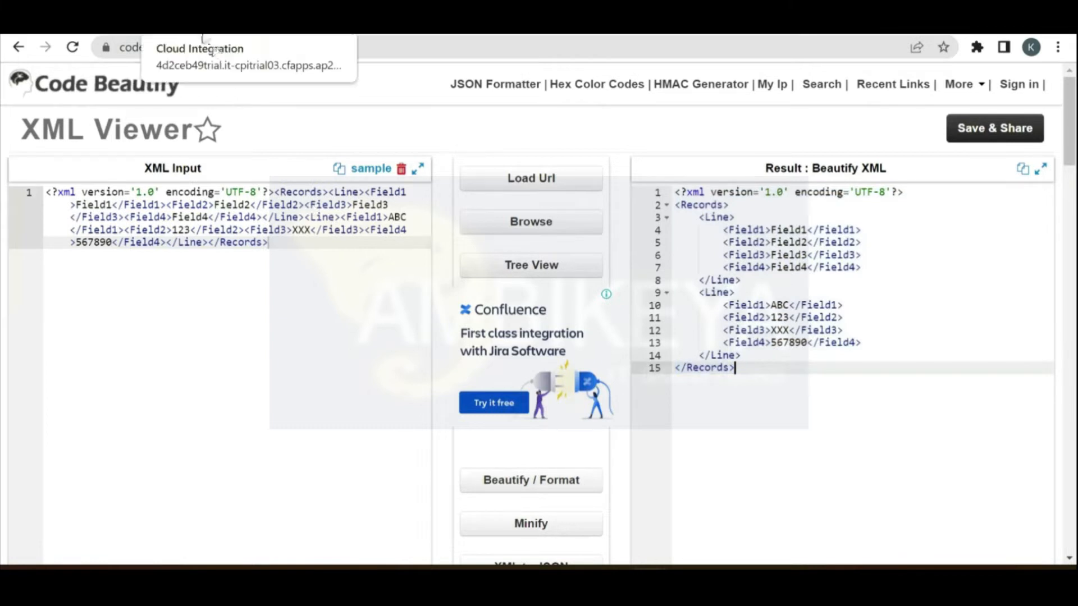
left_click(203, 33)
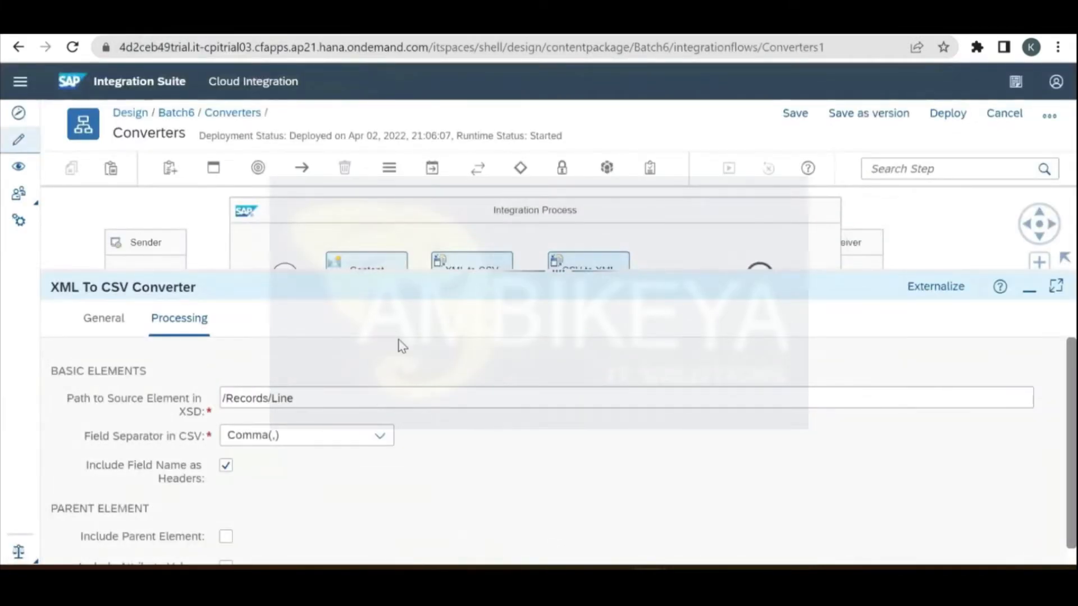
Step: Trim CSV to XML Converter 1's target element path, then cancel a first deploy attempt
left_click(581, 258)
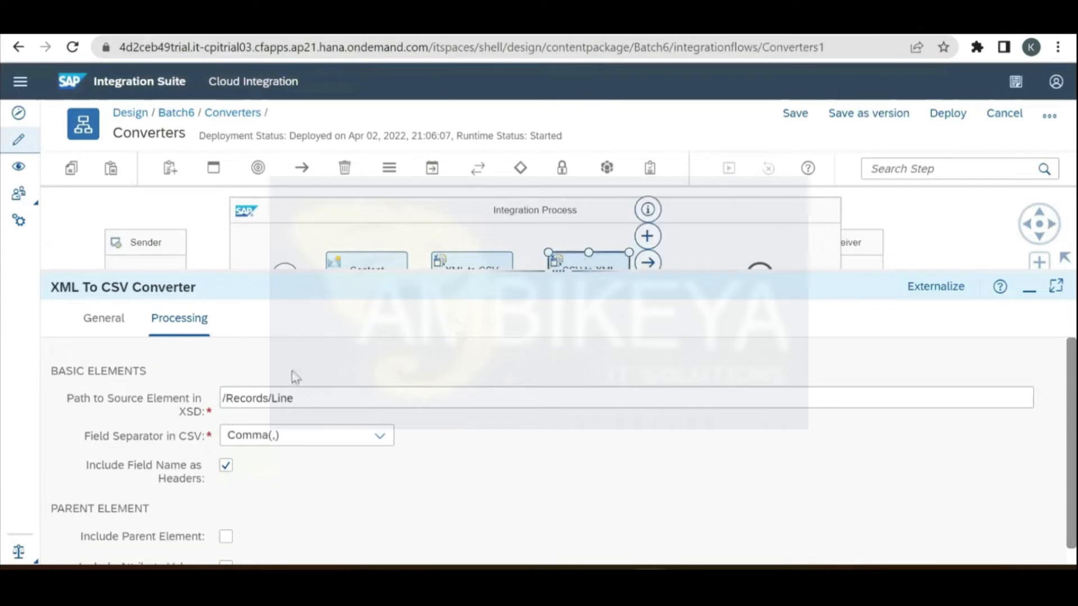
left_click(177, 318)
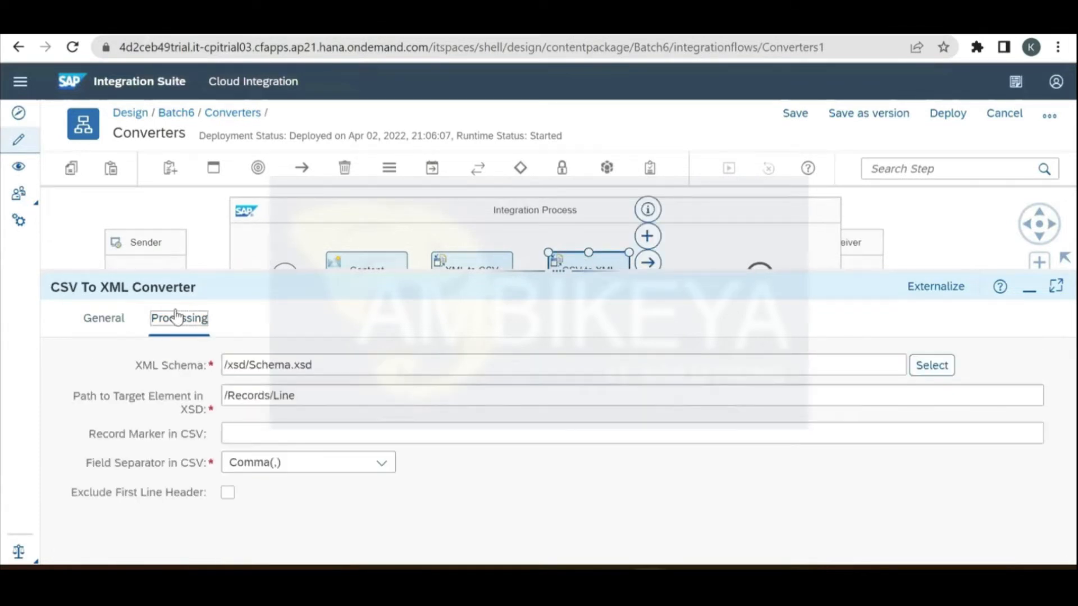
left_click(345, 391)
key("BackSpace")
key("BackSpace")
key("BackSpace")
key("BackSpace")
key("BackSpace")
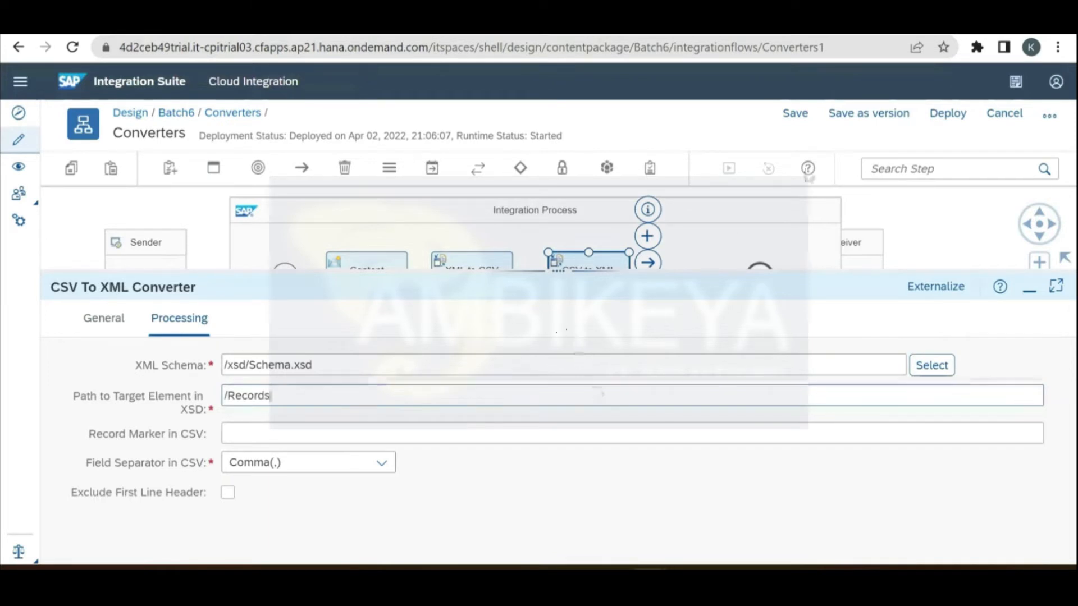
left_click(949, 114)
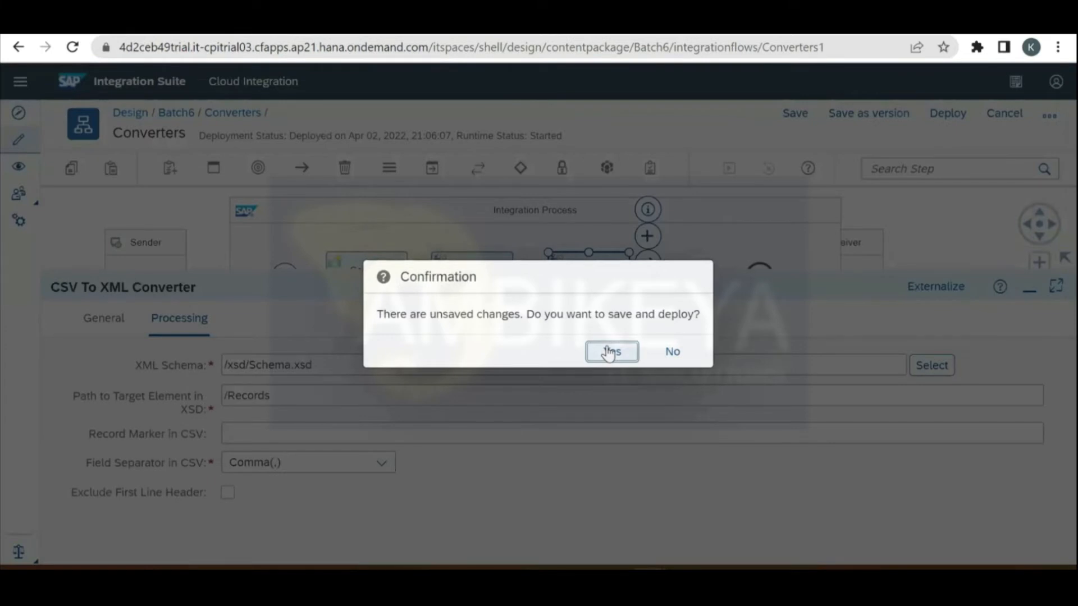
left_click(688, 353)
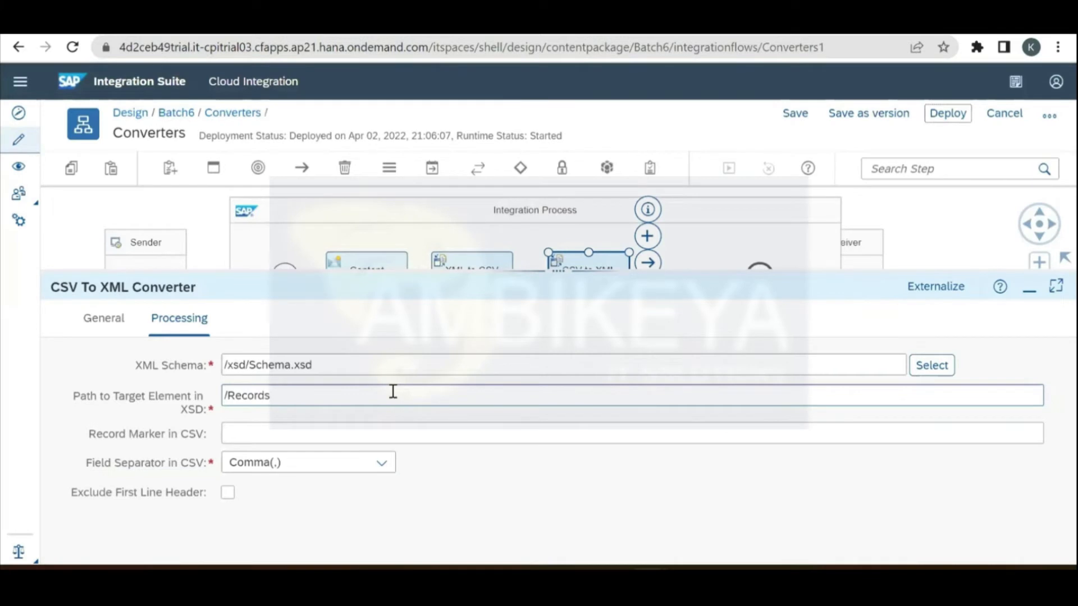
Step: Restore the /Records/Line target path, exclude the first line header, and save and deploy
left_click(393, 391)
type("/Line")
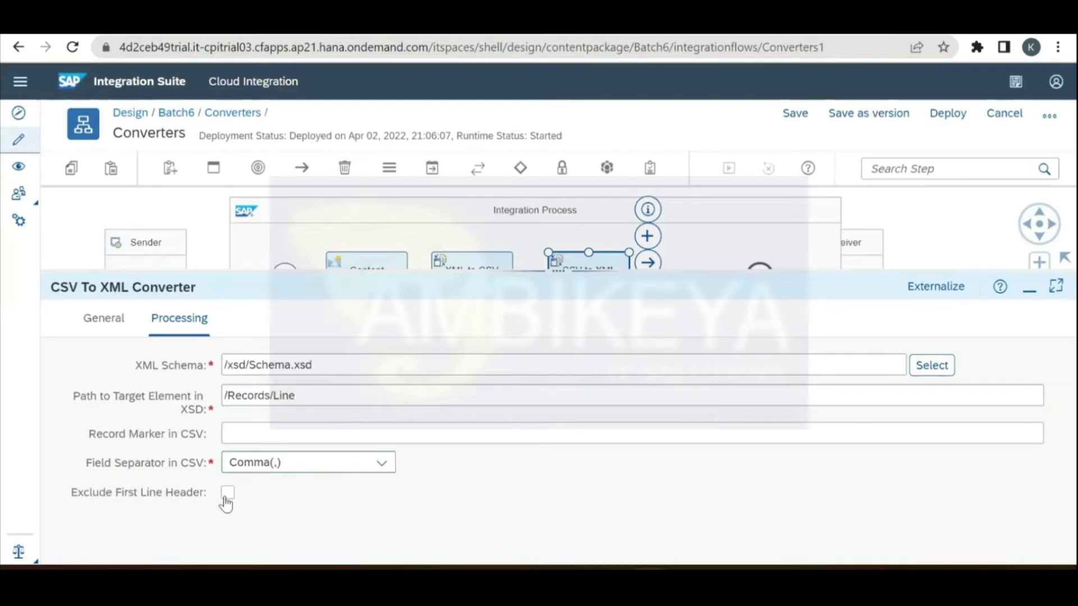
left_click(228, 494)
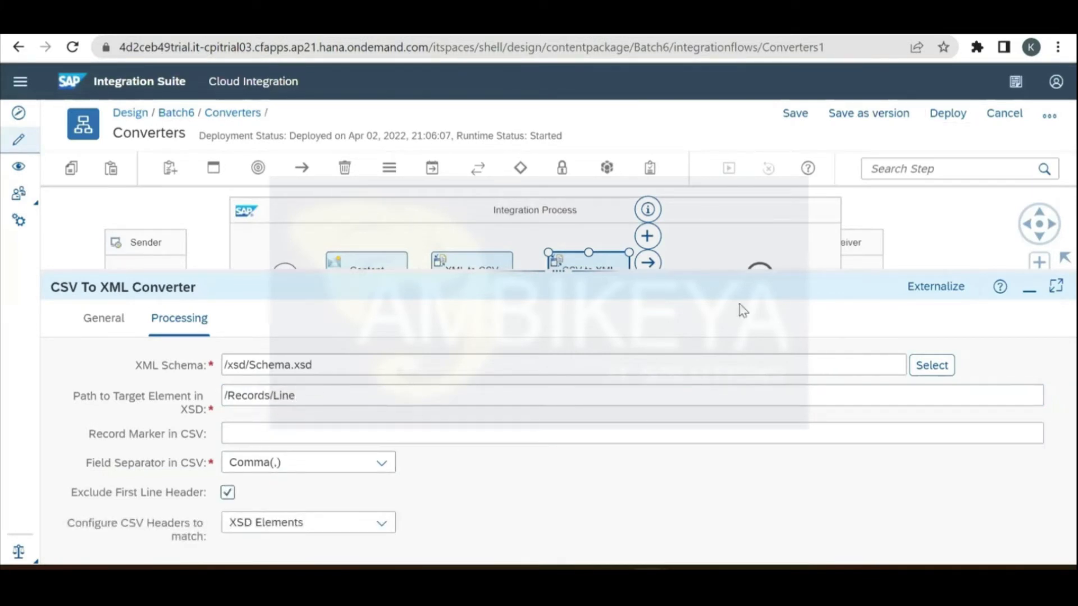
left_click(958, 115)
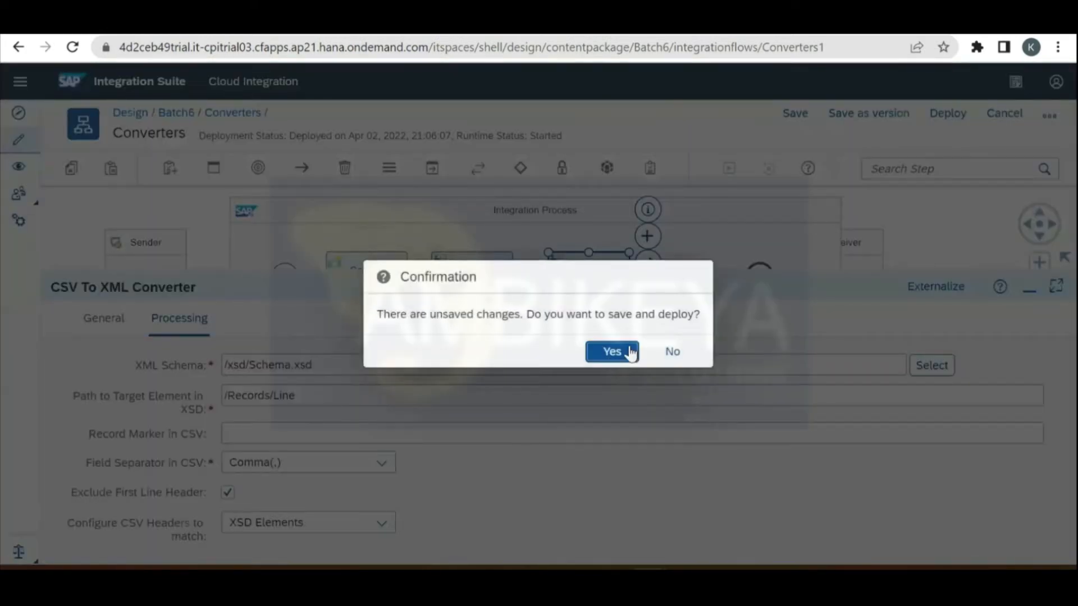
left_click(631, 354)
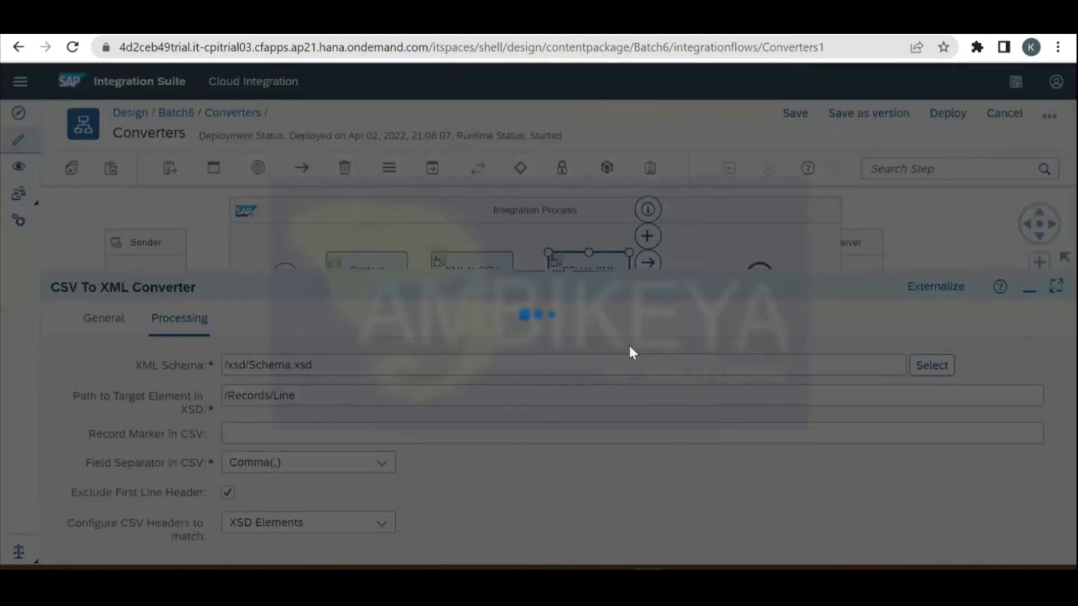
left_click(631, 352)
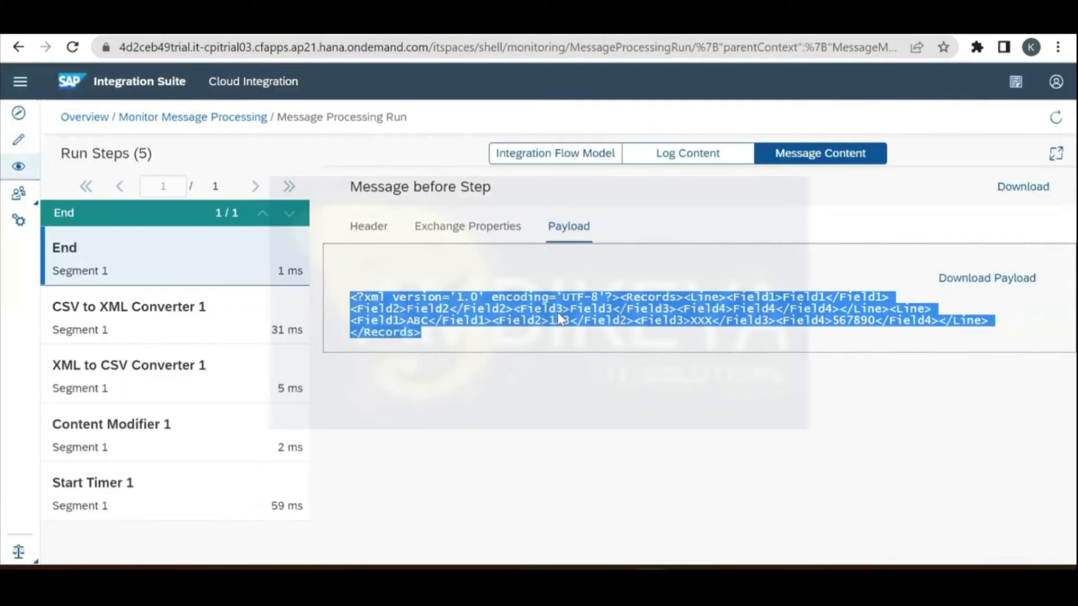
Step: Highlight the CSV header fields in the CSV to XML Converter step's payload
left_click(225, 318)
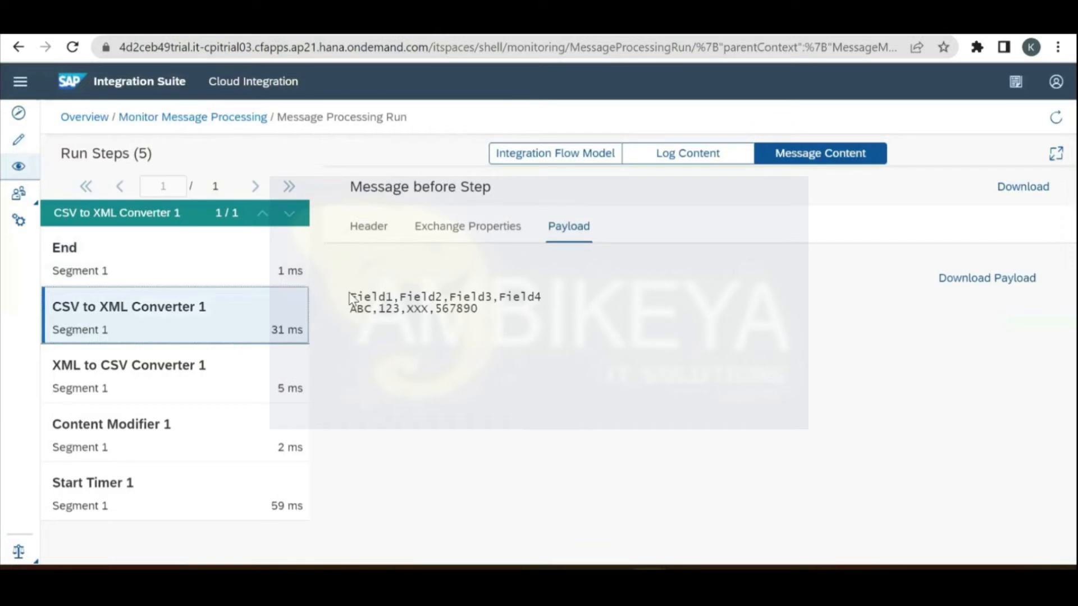
left_click_drag(350, 297, 542, 297)
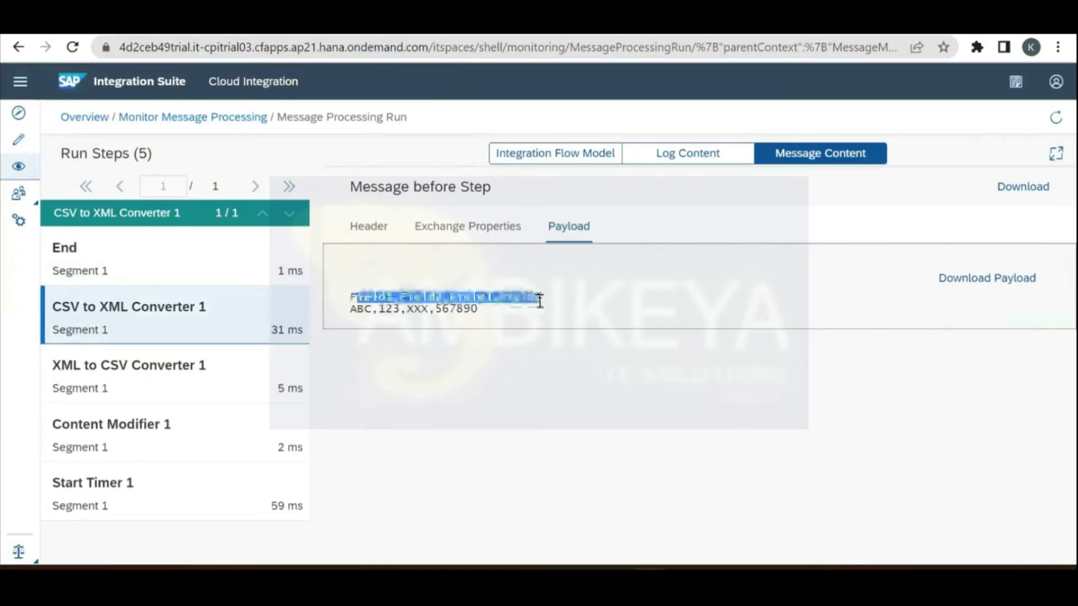
left_click(165, 120)
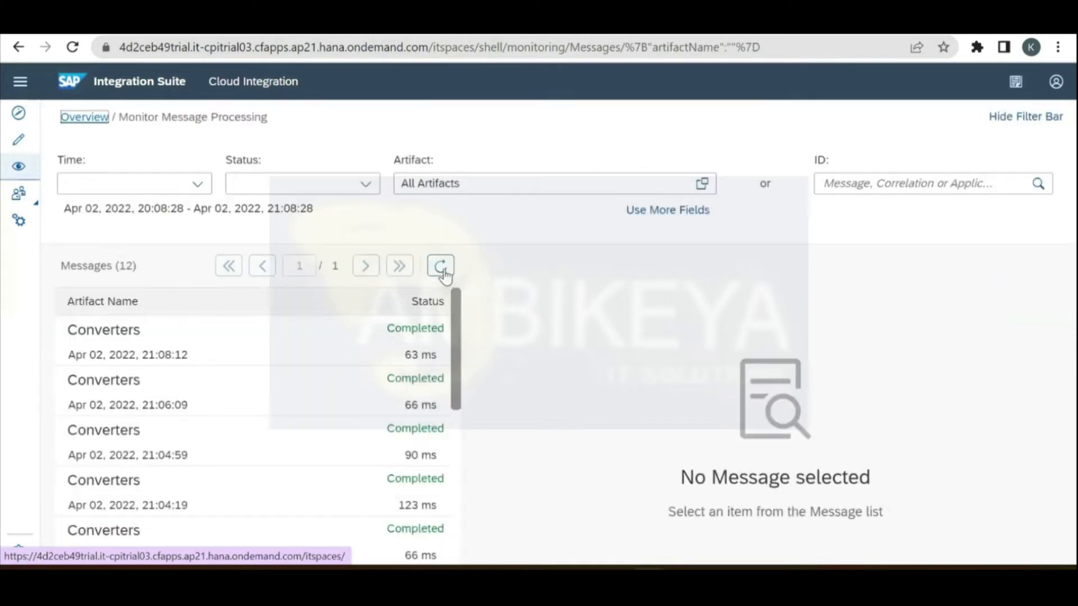
Step: Trace the newest Converters run and select its End payload holding the single ABC Line
left_click(440, 267)
left_click(291, 352)
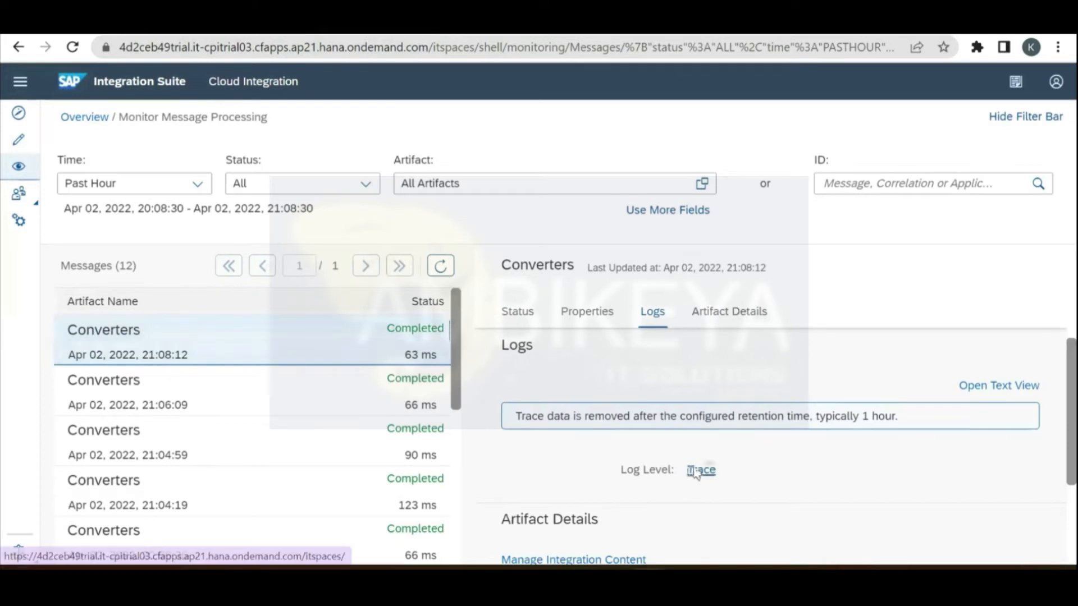
left_click(699, 470)
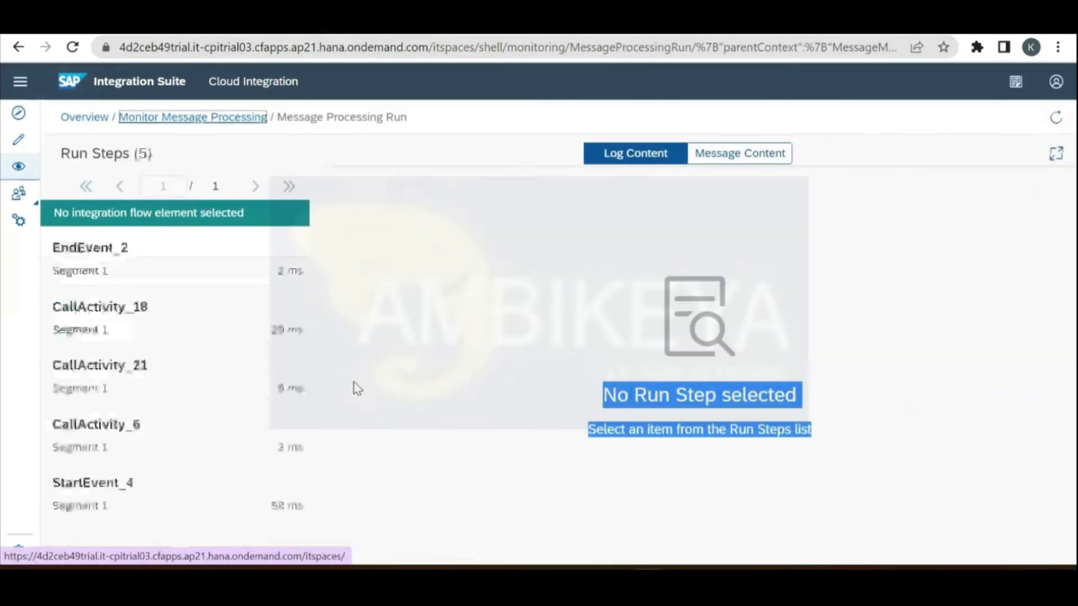
left_click(167, 376)
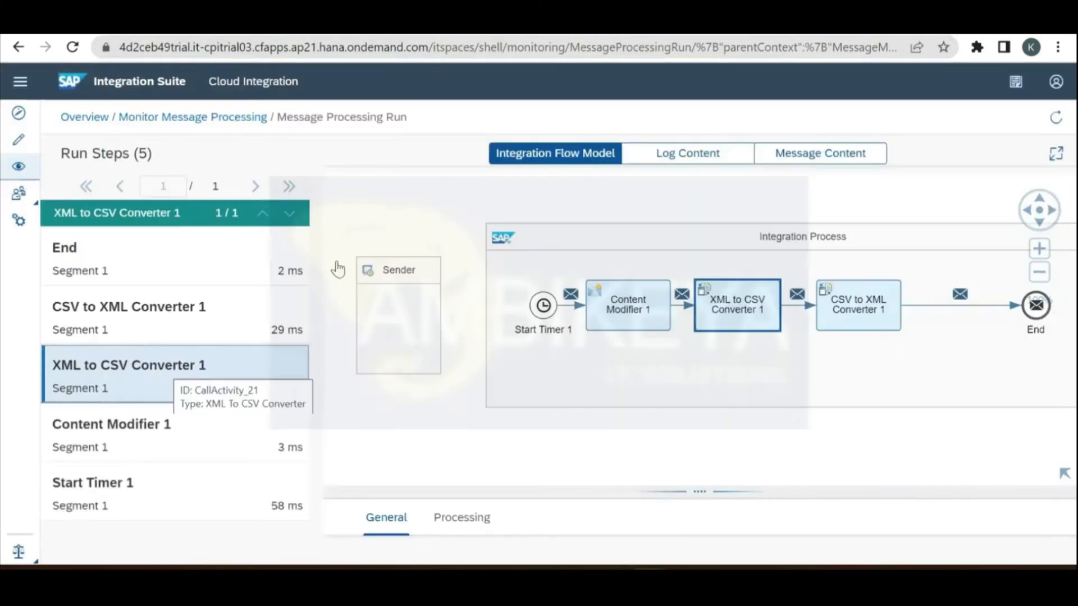
left_click(833, 155)
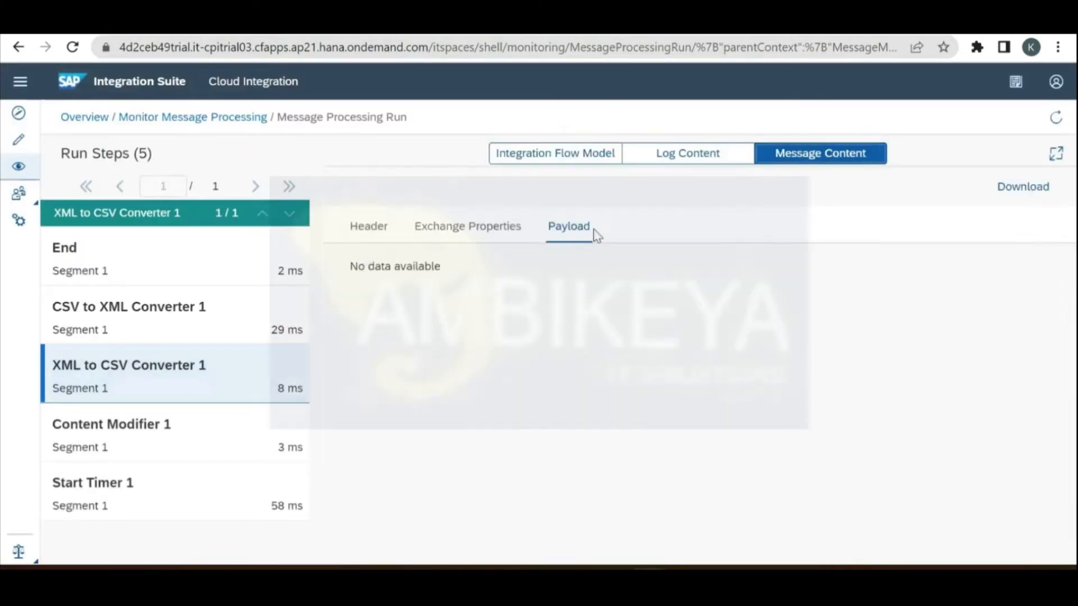
left_click(168, 331)
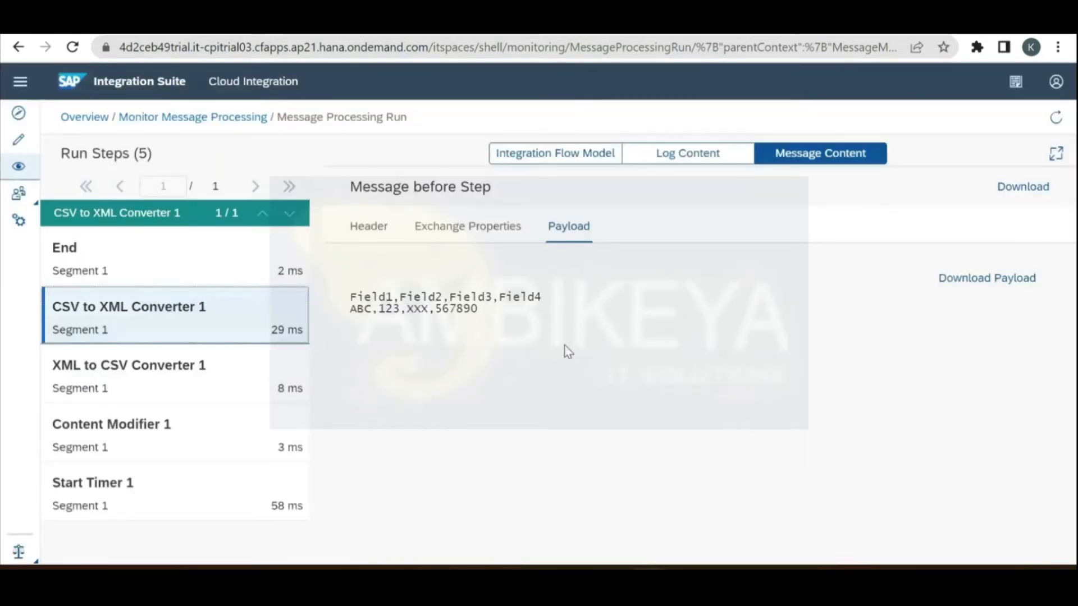
left_click(230, 262)
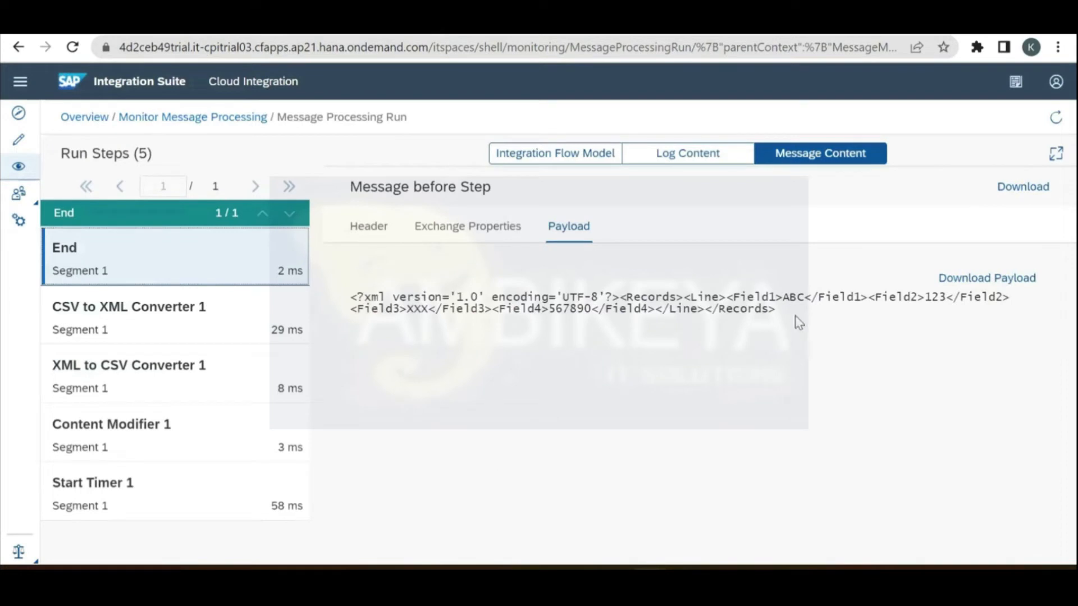
left_click_drag(784, 313, 351, 301)
key("ctrl+c")
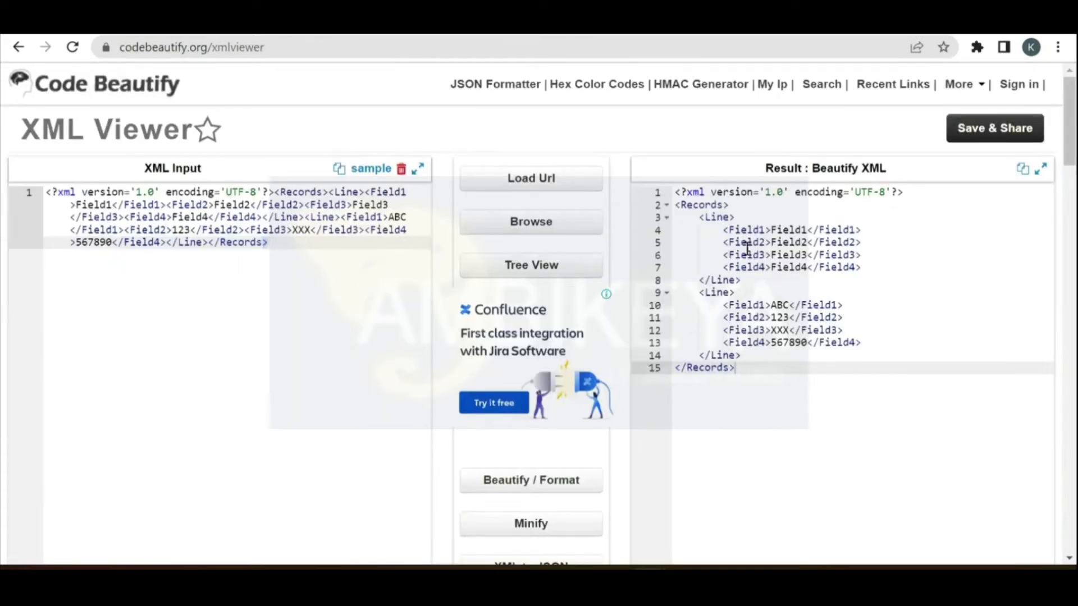
Step: Replace Code Beautify's input with the single-record payload and format it
key("ctrl+a")
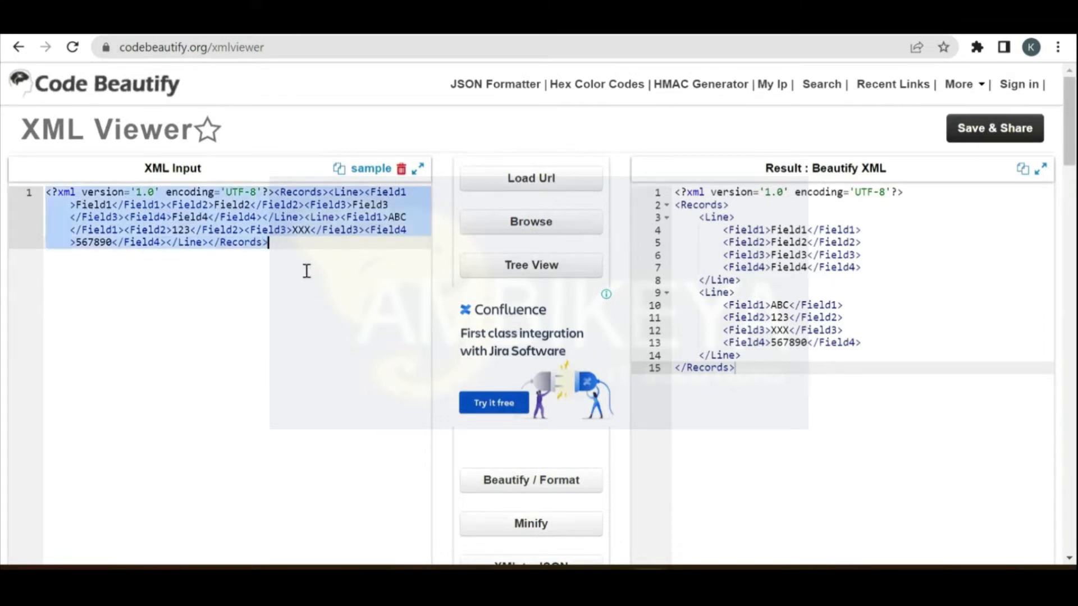
key("ctrl+v")
left_click(529, 473)
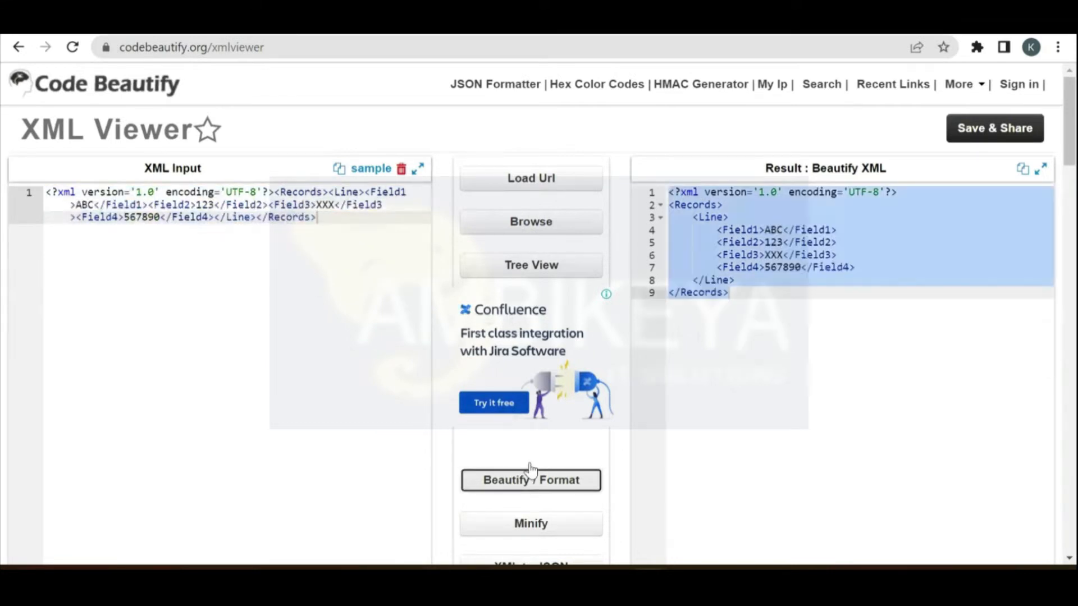
left_click(760, 303)
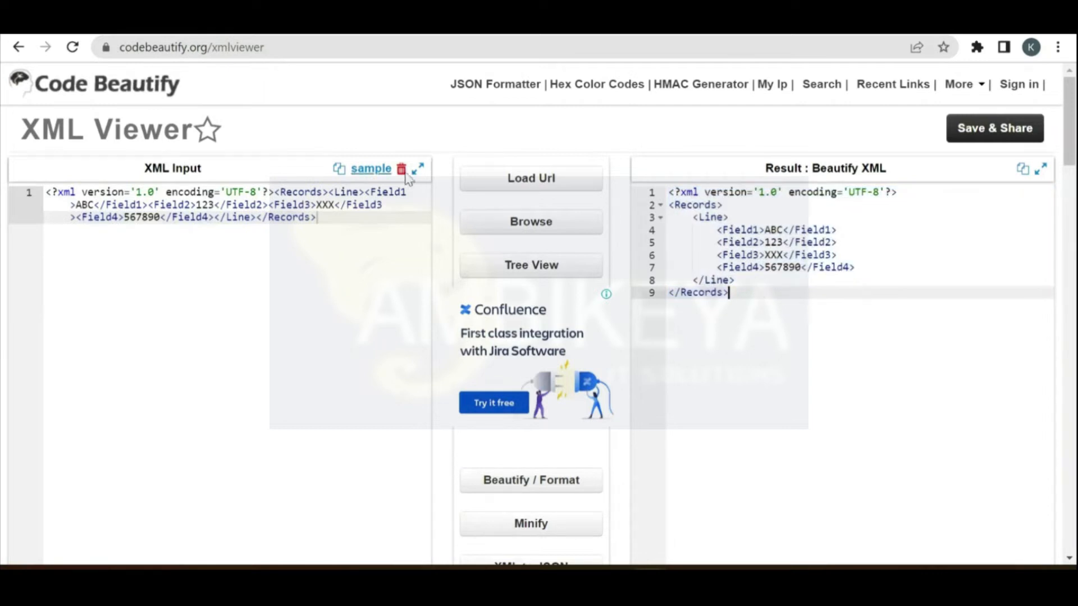
left_click(185, 37)
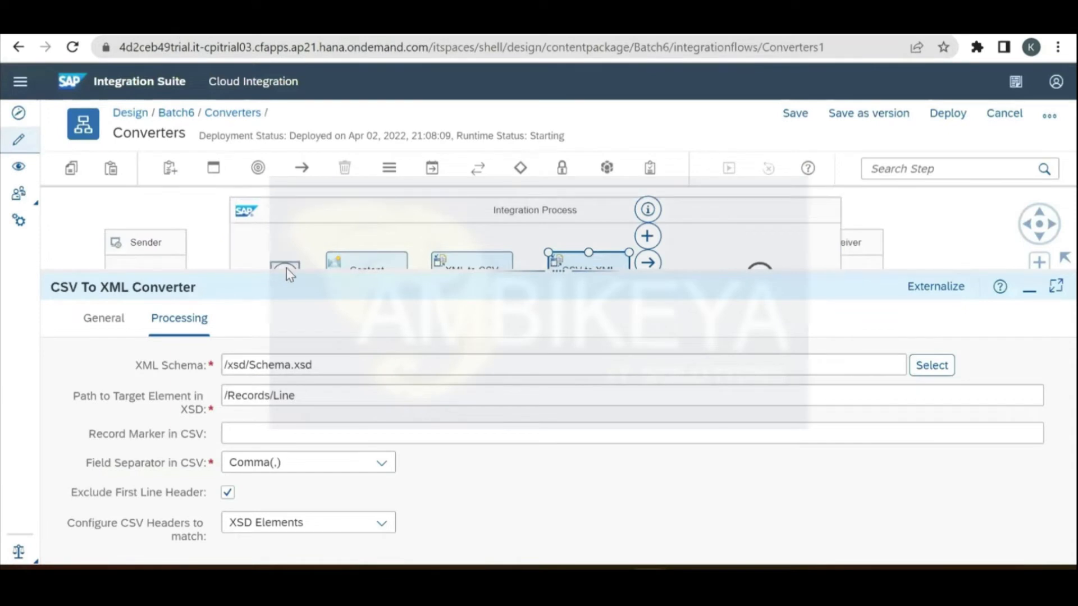
Step: Drag the properties divider down to show the entire Converters integration flow diagram
left_click_drag(298, 272, 306, 331)
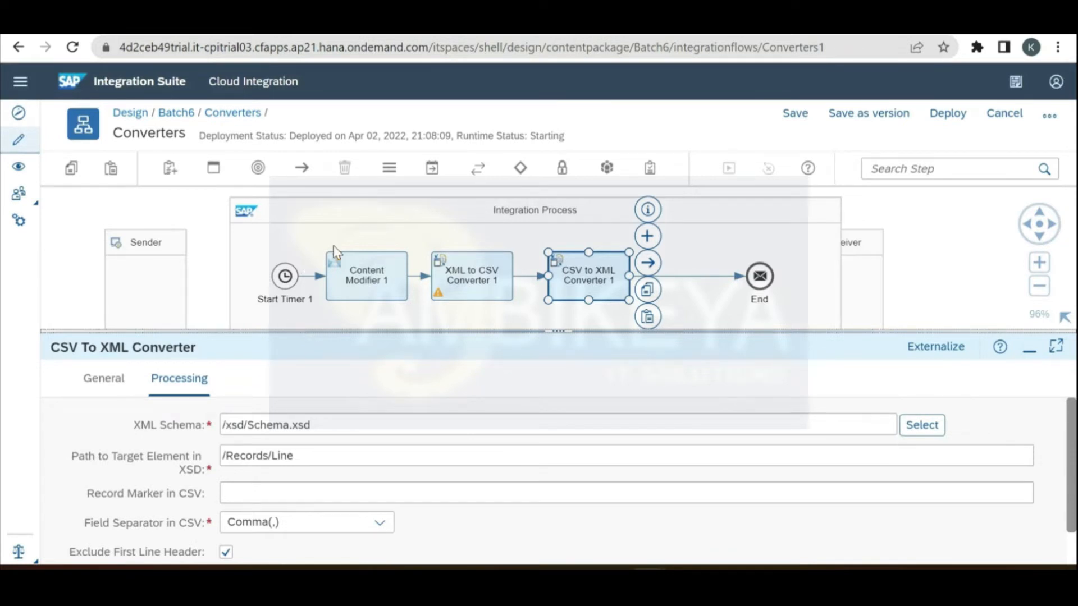
Step: Open the Transformation palette menu listing Content Modifier, Converter and Decoder
left_click(432, 168)
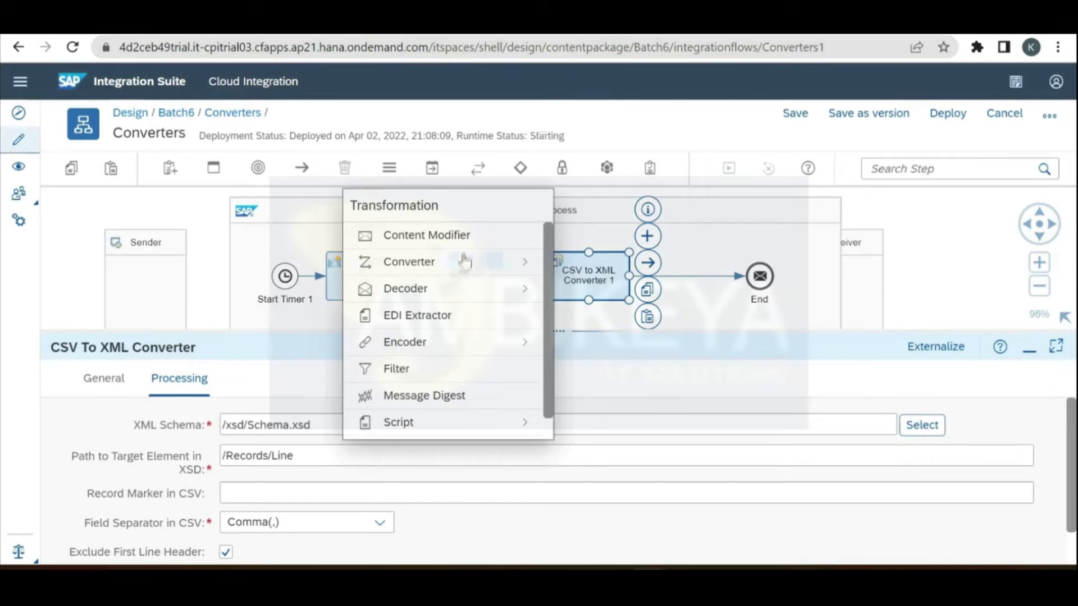
Step: Close the Transformation menu by clicking the empty canvas
left_click(919, 273)
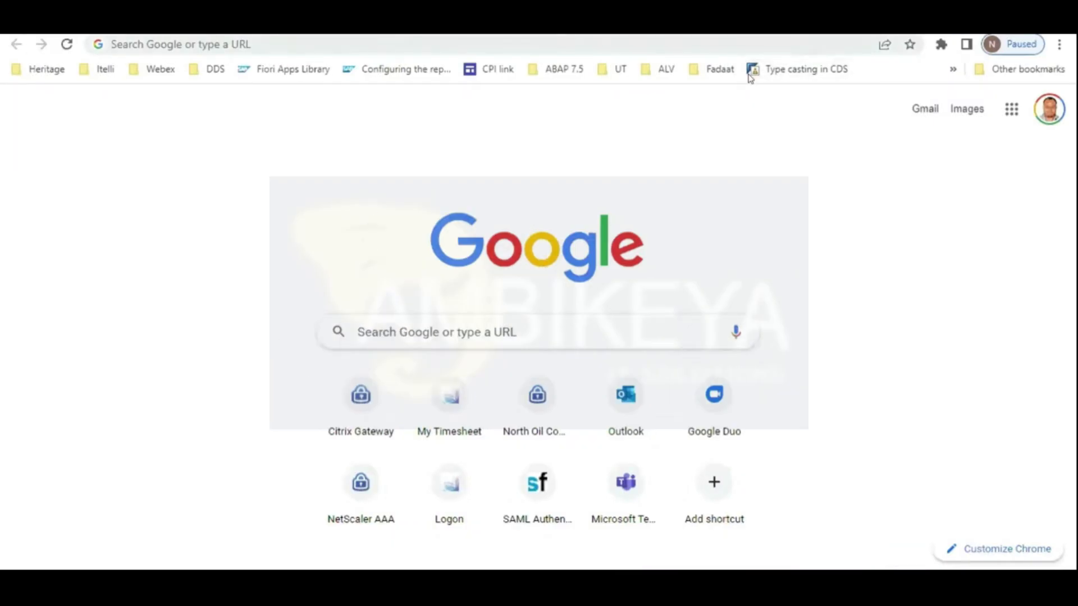
Step: Search Google for 'sap cloud connector'
key("ctrl+l")
type("sap")
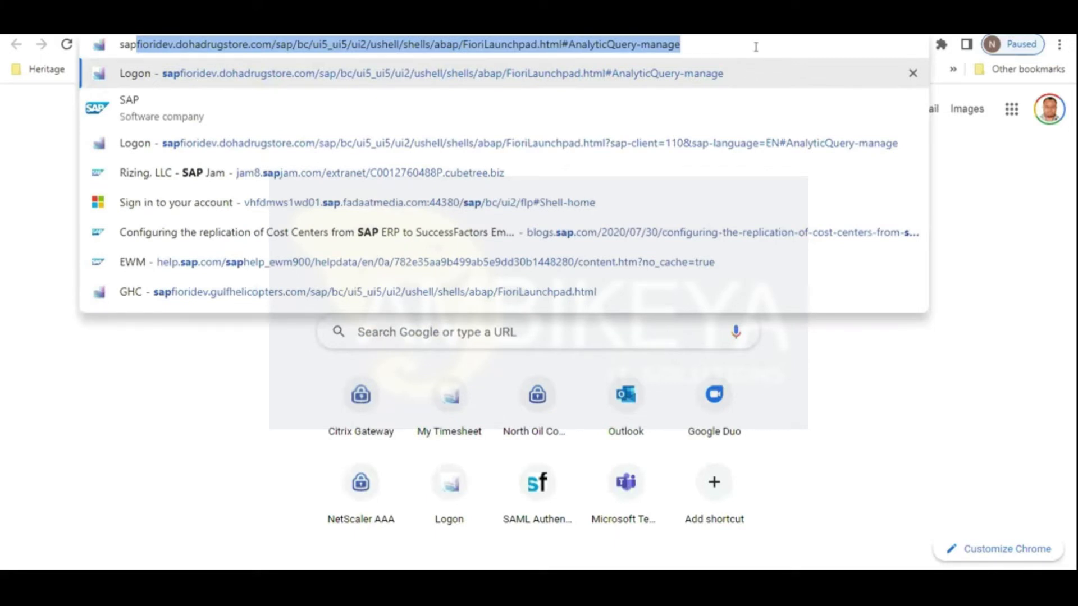
key("BackSpace")
key("BackSpace")
key("BackSpace")
key("BackSpace")
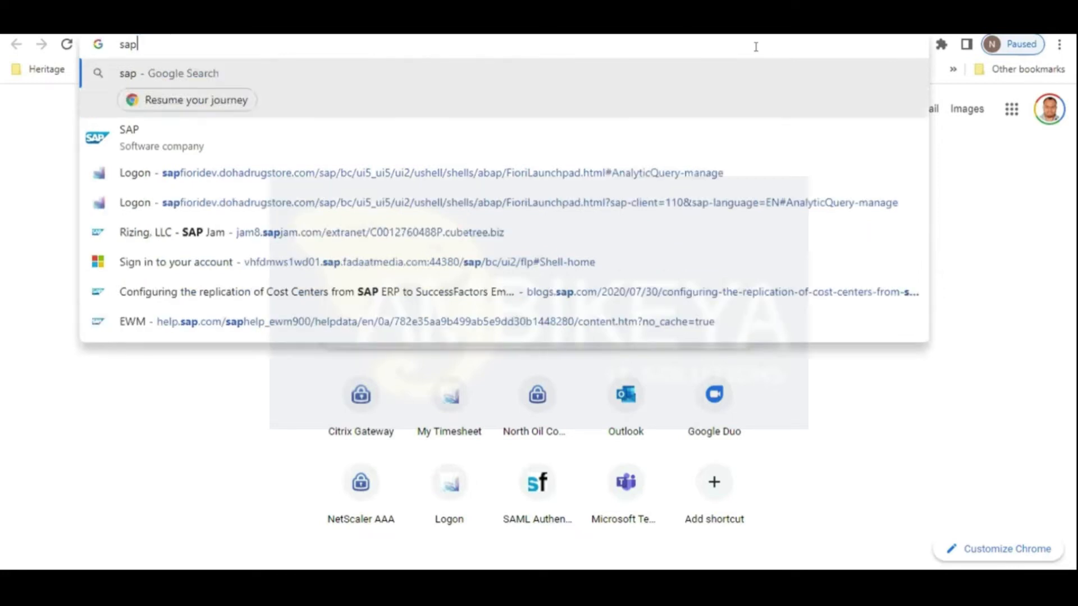
type("s")
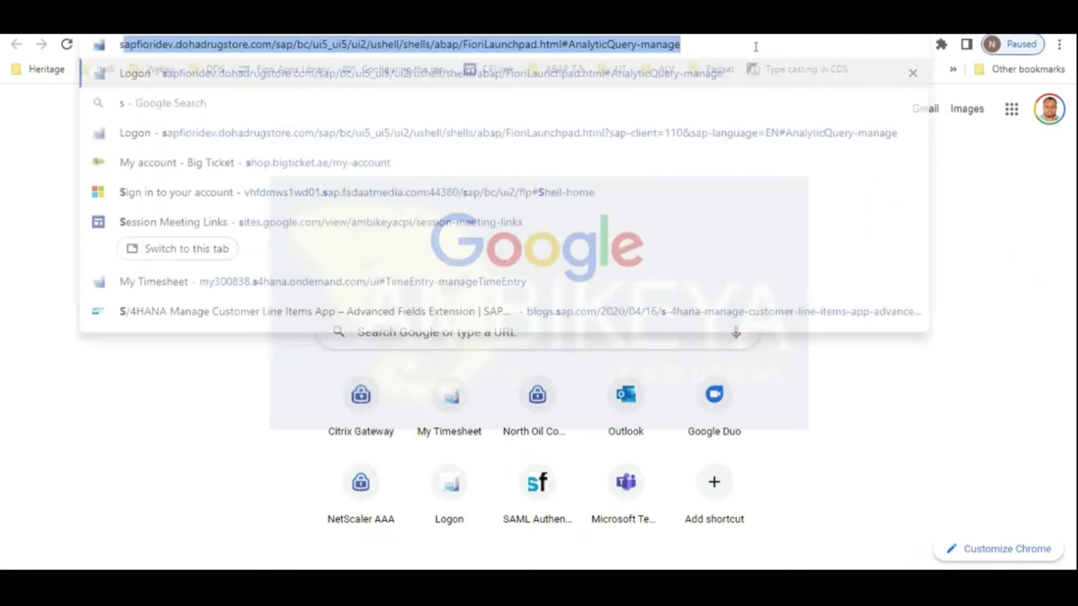
type("ap clou")
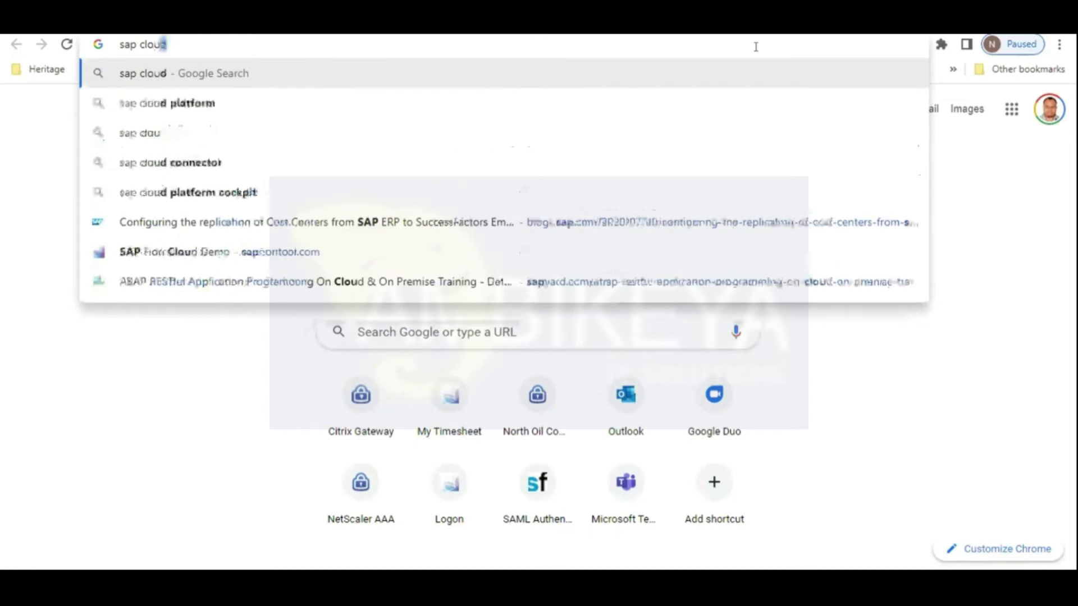
key("Down")
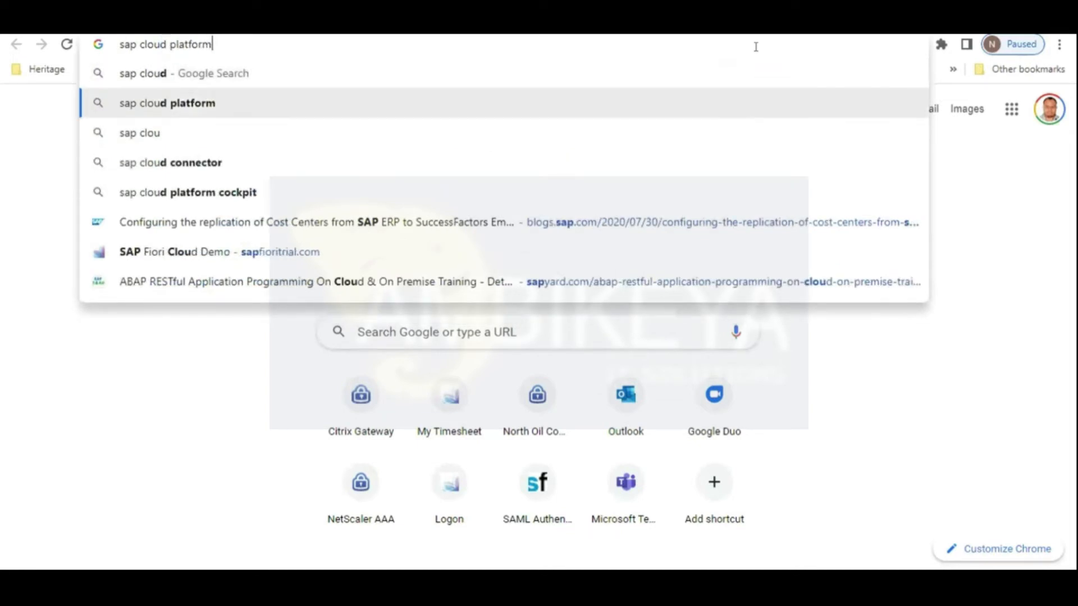
key("Down")
key("Down")
key("Return")
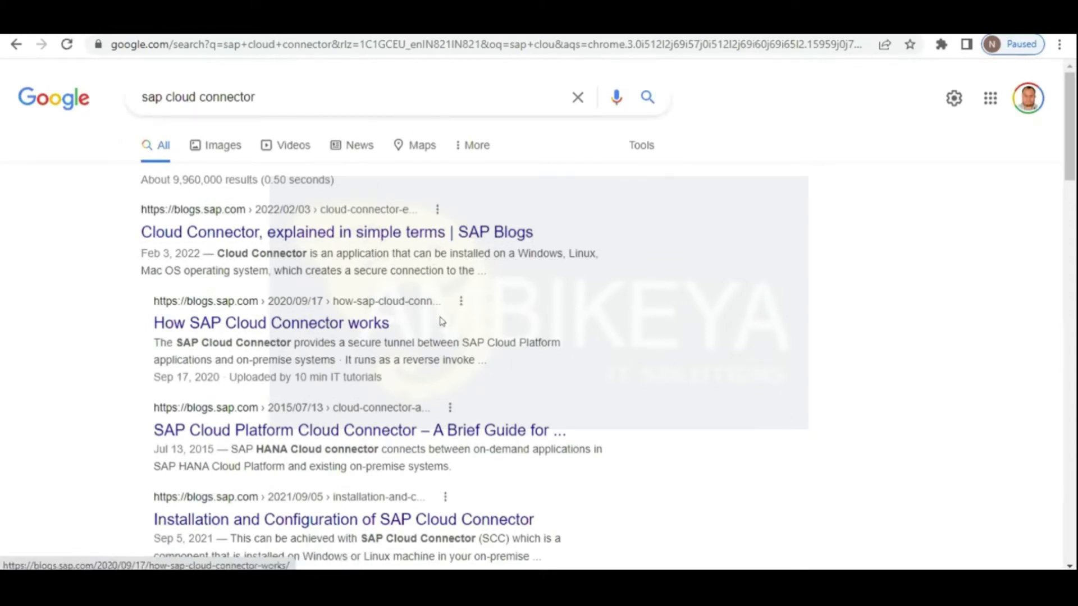
Step: Search Google for 'sap btp cockpit' and open the 'SAP BTP Cockpit: Home' result
left_click_drag(1068, 167, 1069, 243)
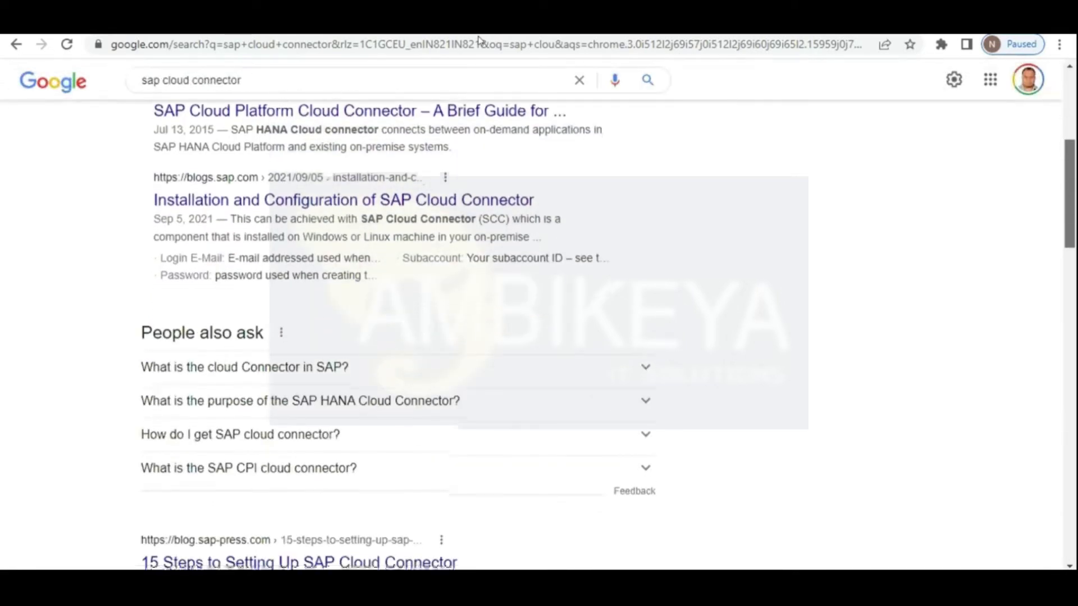
left_click_drag(479, 41, 476, 39)
key("BackSpace")
key("BackSpace")
key("BackSpace")
key("BackSpace")
key("BackSpace")
key("BackSpace")
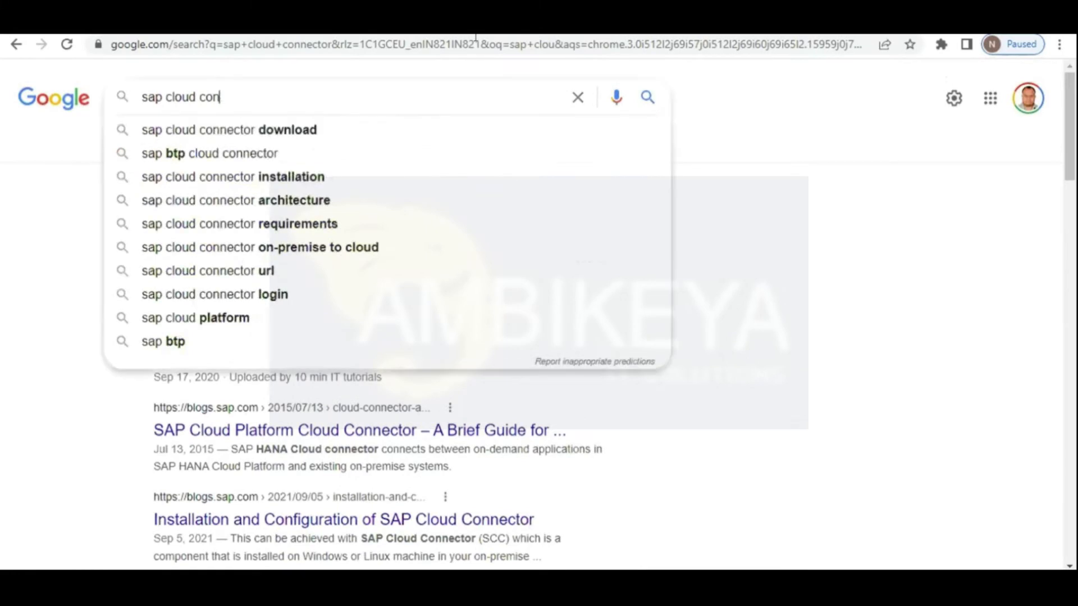
key("BackSpace")
key("BackSpace")
key("BackSpace")
key("BackSpace")
key("BackSpace")
key("BackSpace")
key("BackSpace")
key("BackSpace")
key("BackSpace")
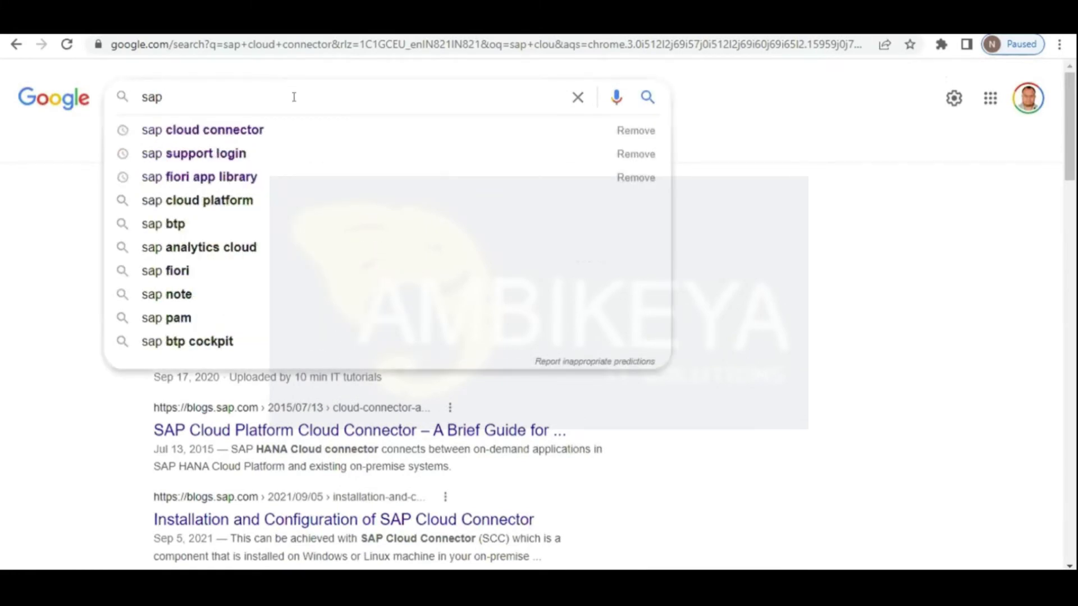
type("btp cockpit")
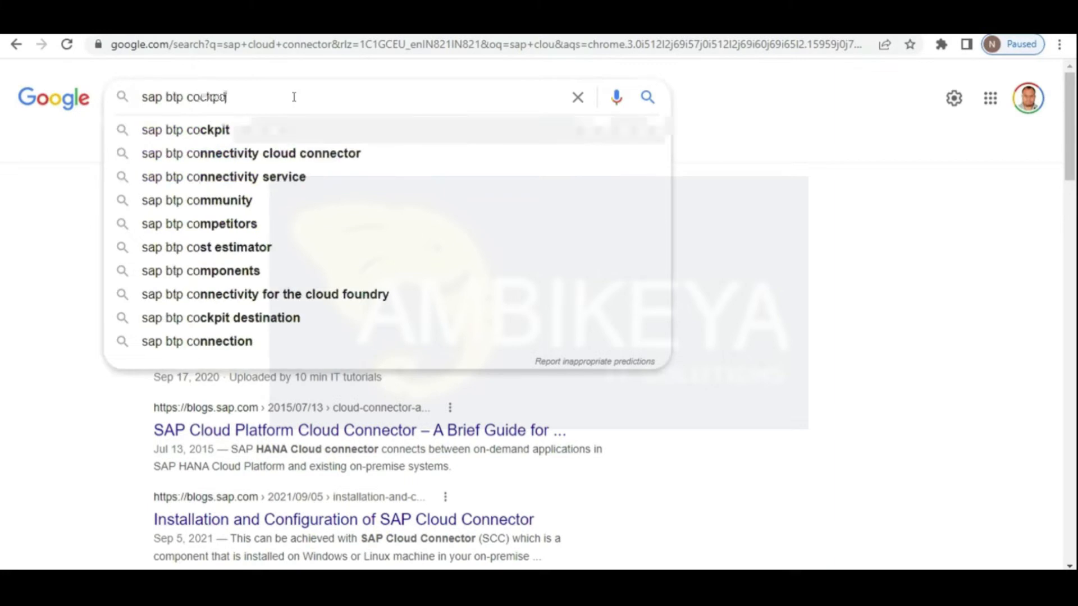
key("Return")
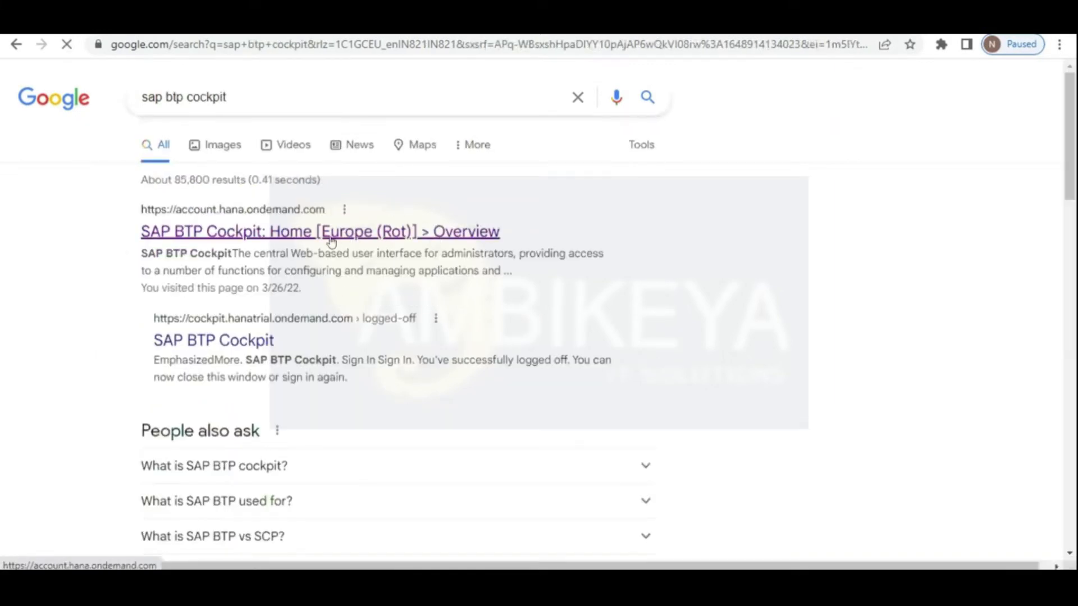
left_click(293, 235)
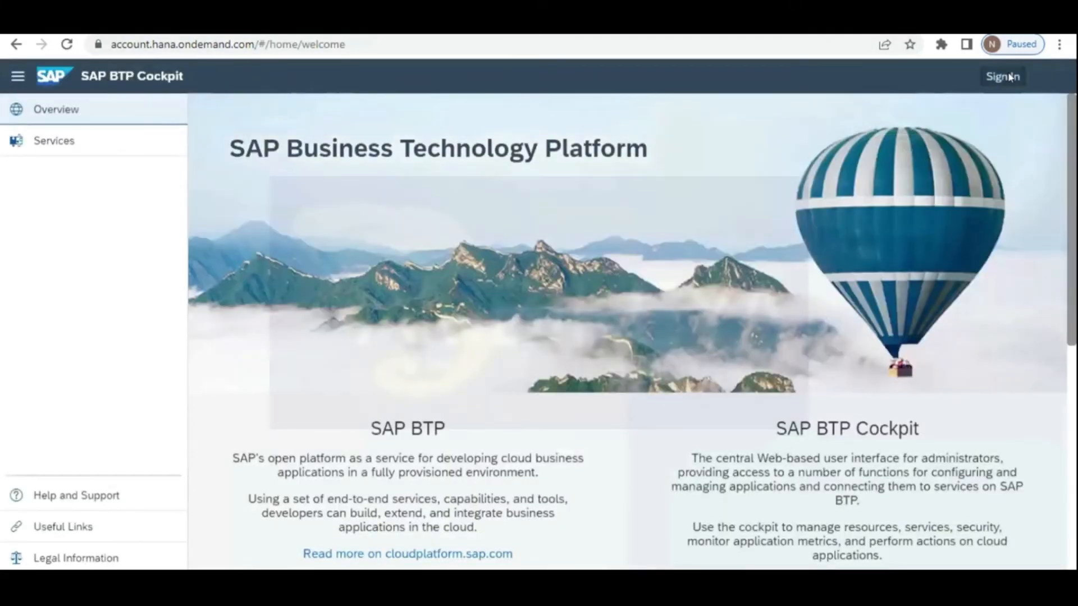
Step: Sign in to the cockpit, replacing the prefilled login with the account e-mail and entering the account password
left_click(1004, 77)
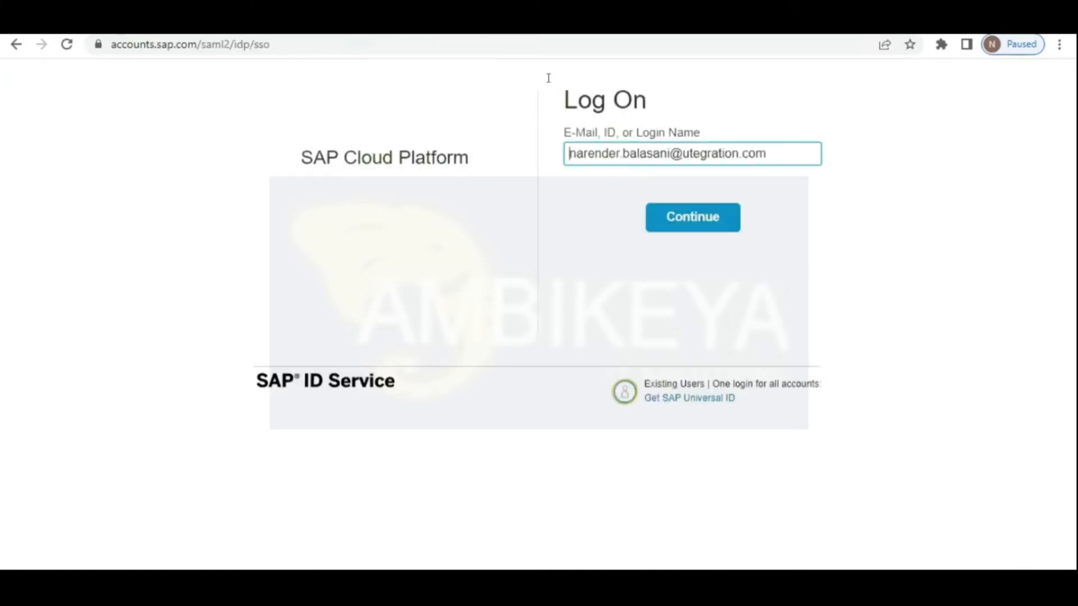
left_click(780, 161)
key("ctrl+a")
key("BackSpace")
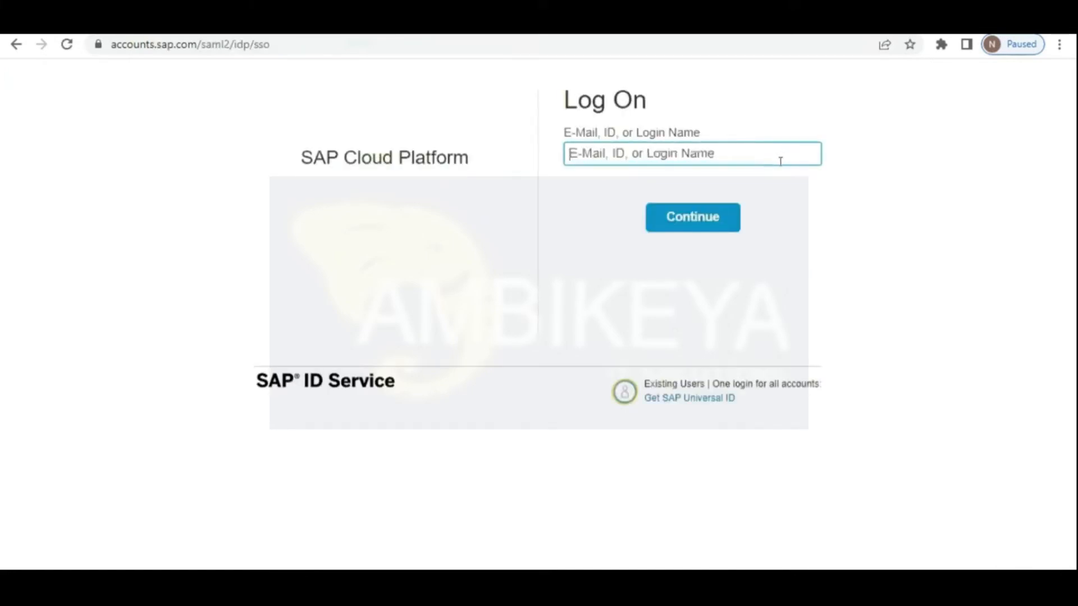
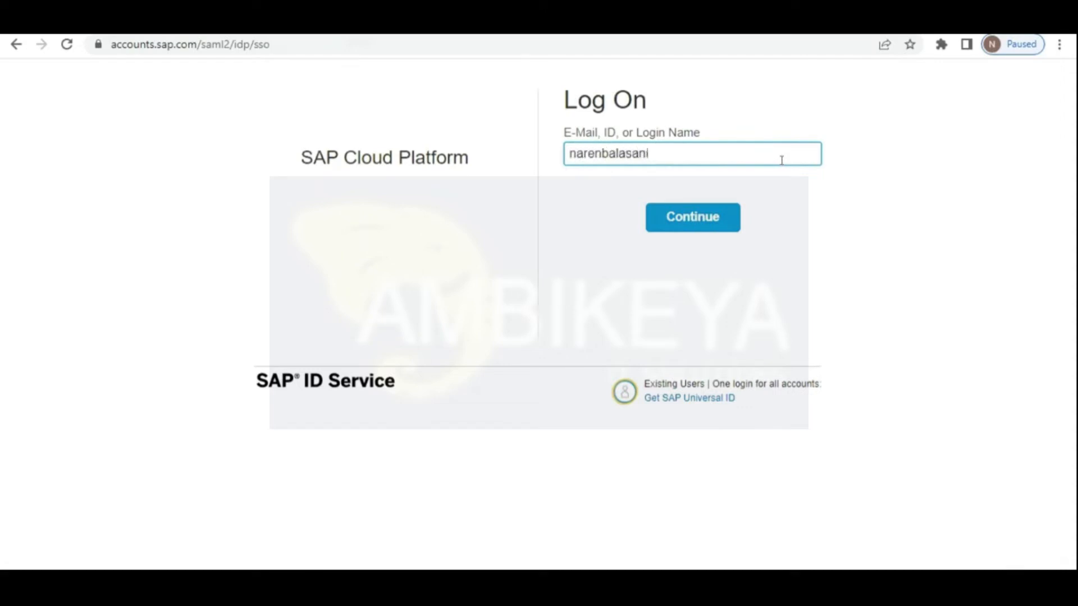
left_click(680, 218)
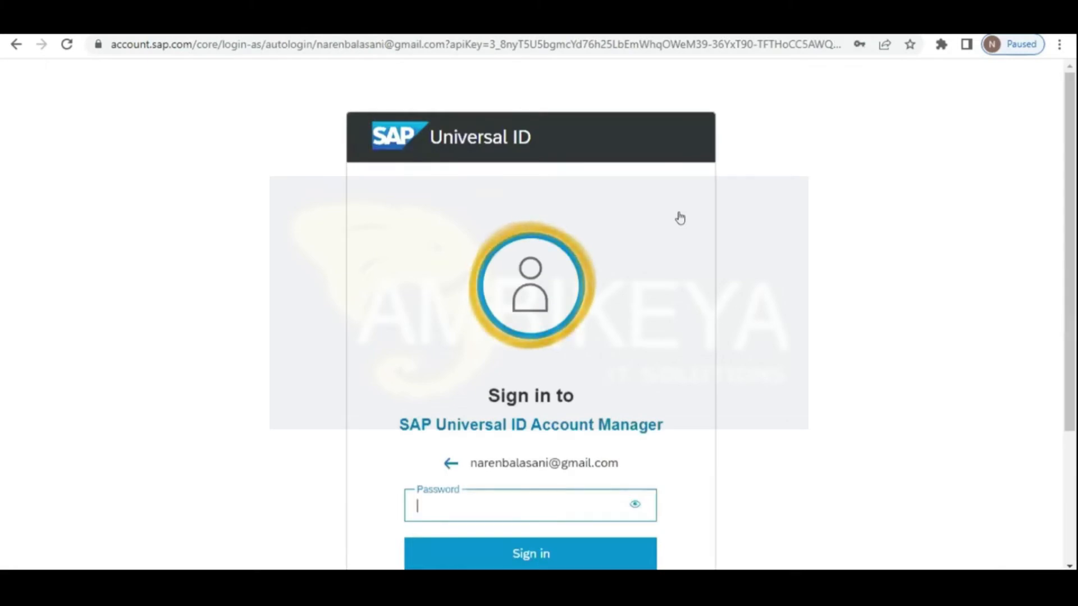
type("•••••••")
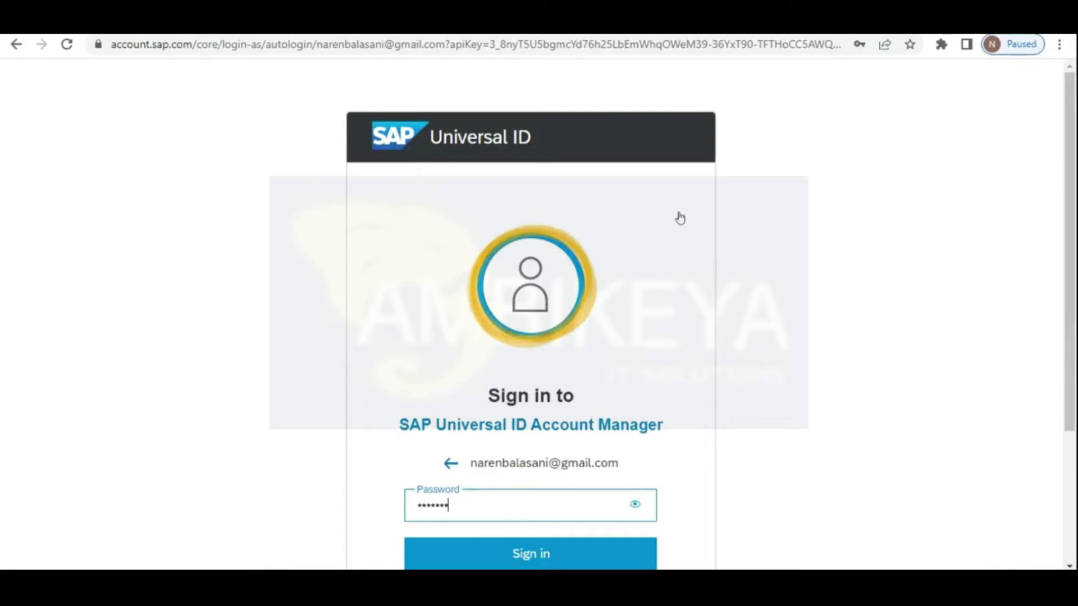
type("••")
left_click(534, 554)
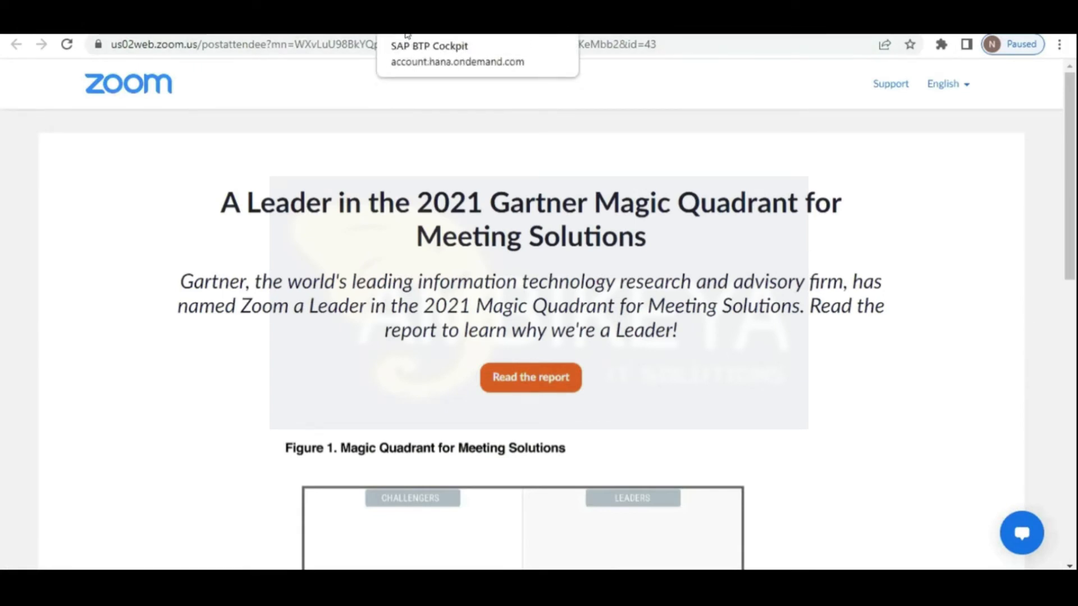
Step: From Trial Home, accept the trial terms and create the trial account in Singapore - Azure
left_click(408, 35)
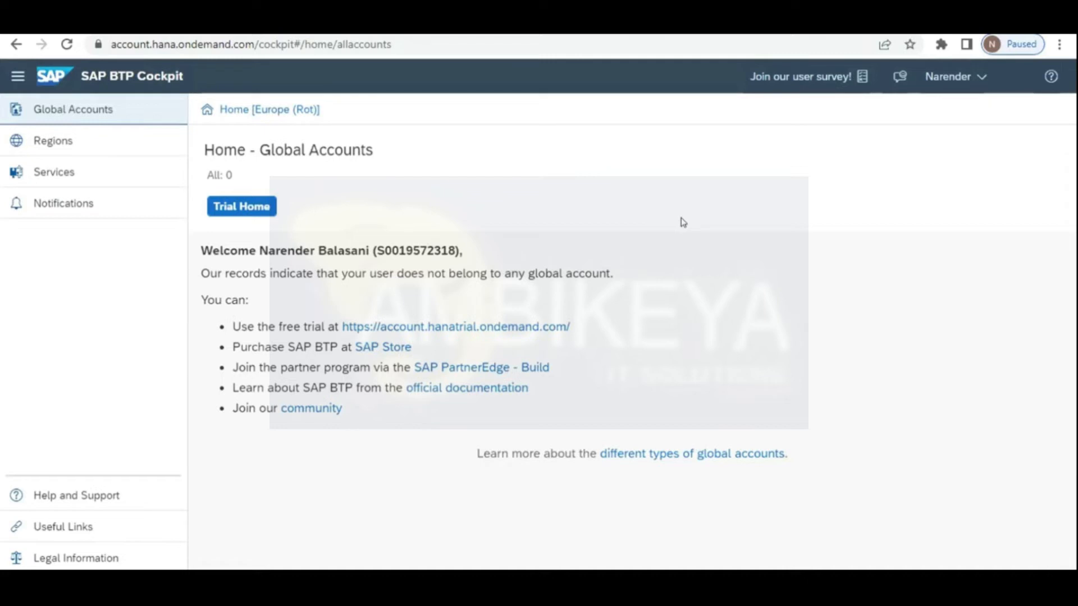
left_click(245, 208)
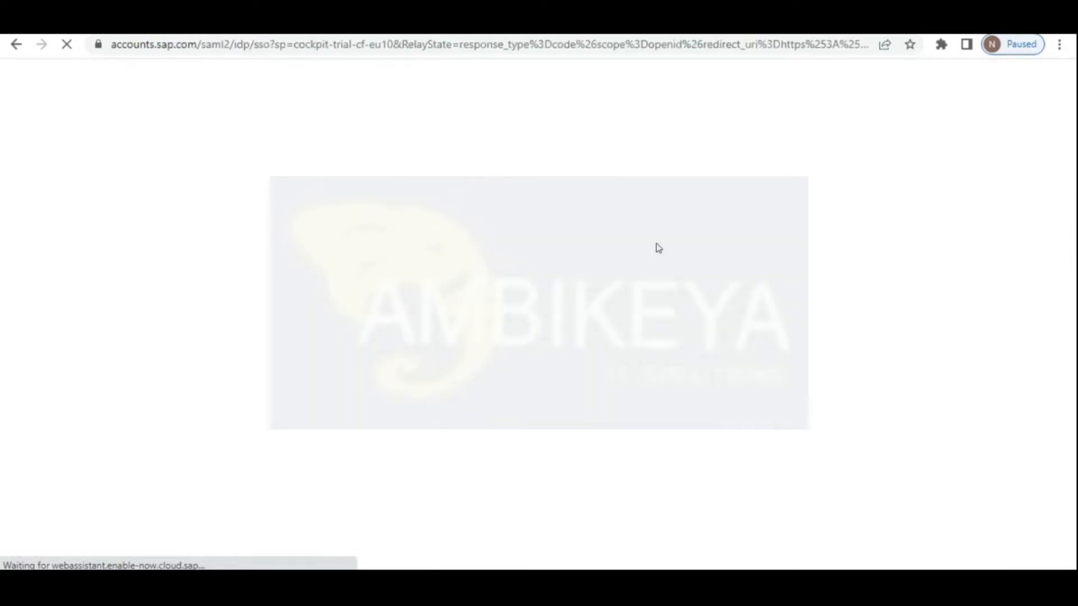
left_click(262, 240)
left_click(781, 368)
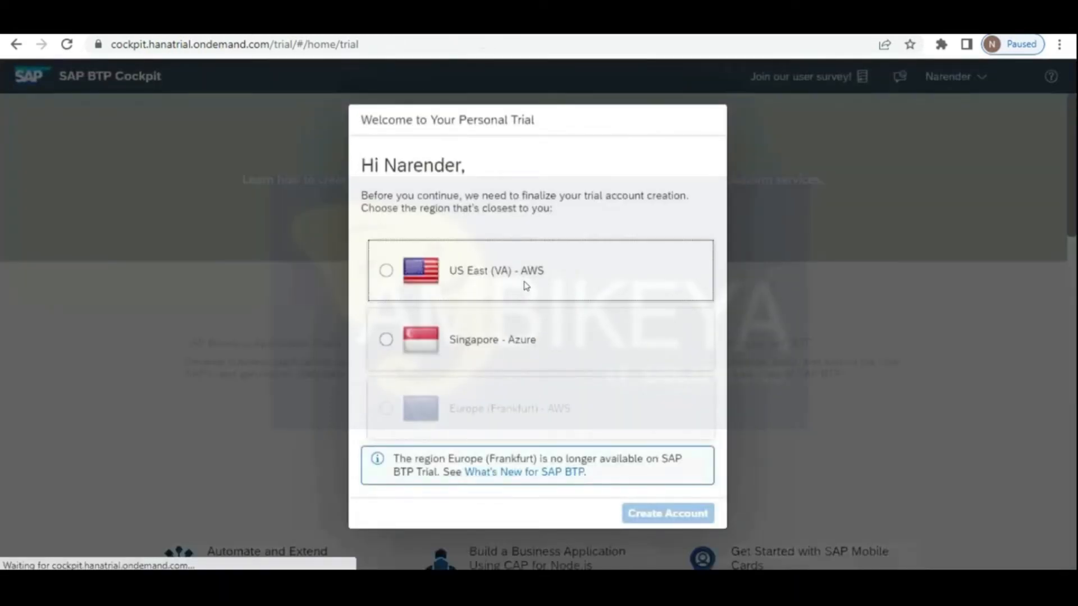
left_click(473, 339)
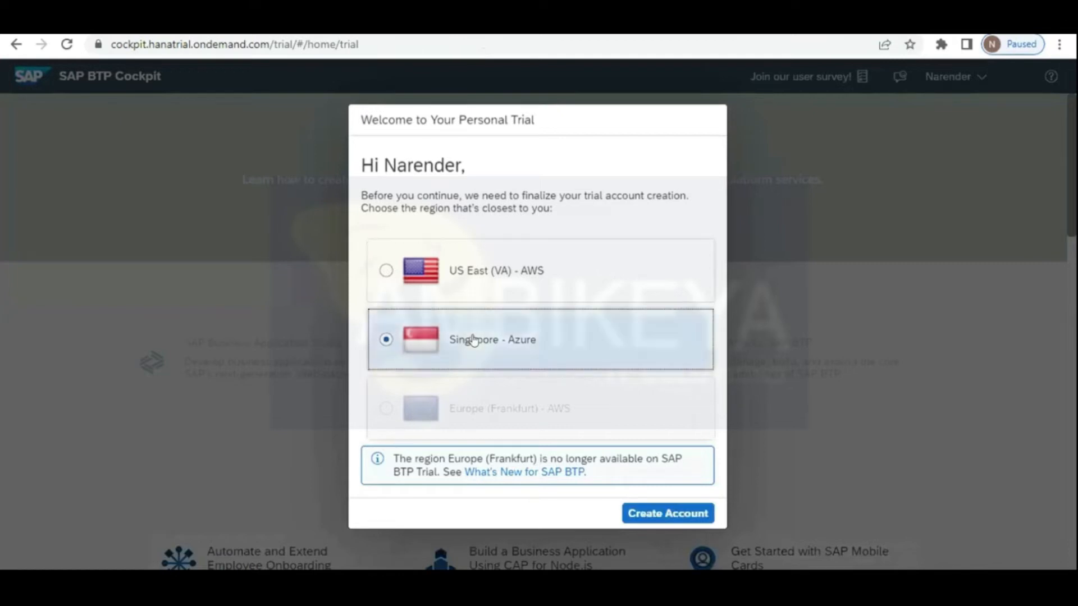
left_click(643, 515)
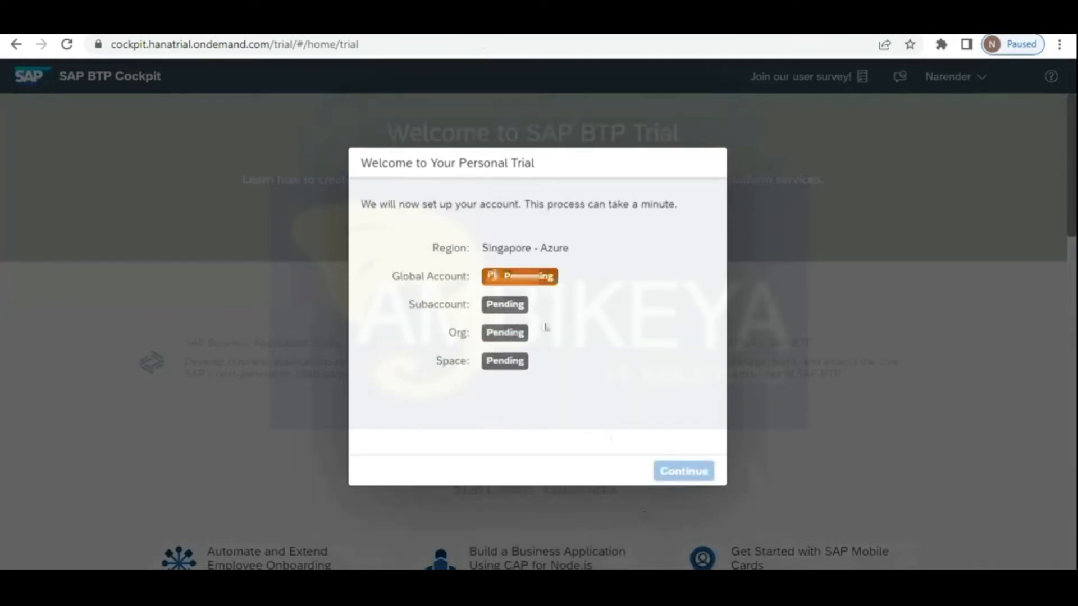
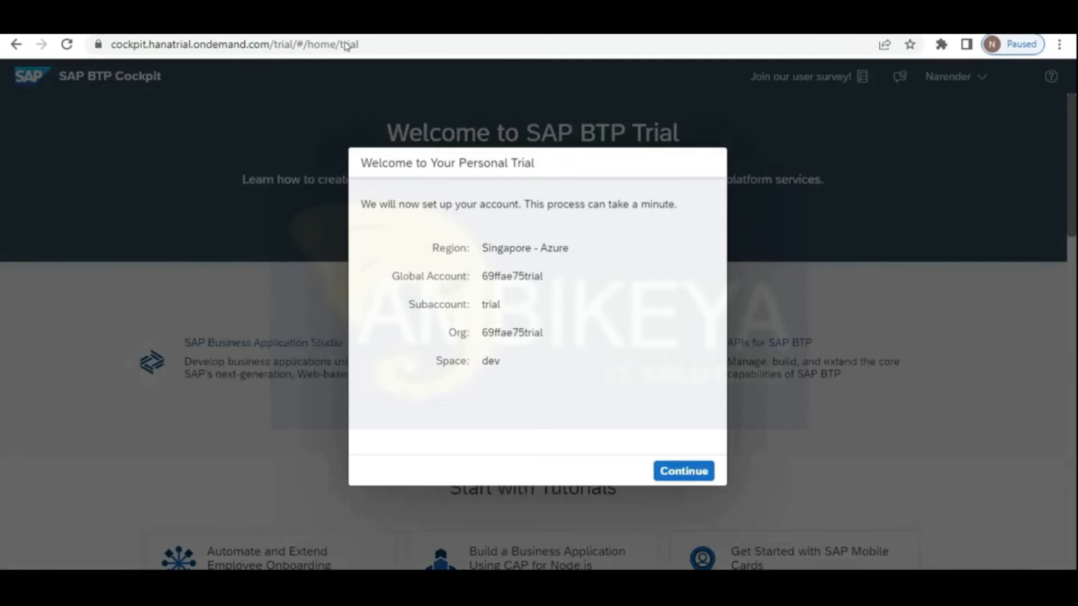
Step: Dismiss the trial welcome message and go to the trial global account
left_click(677, 476)
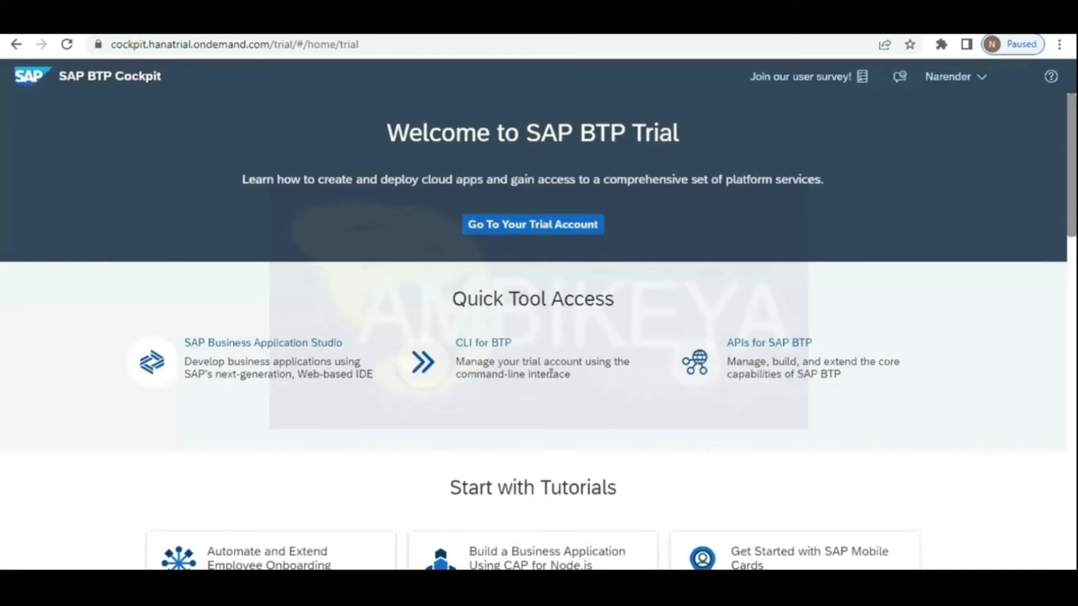
left_click(563, 226)
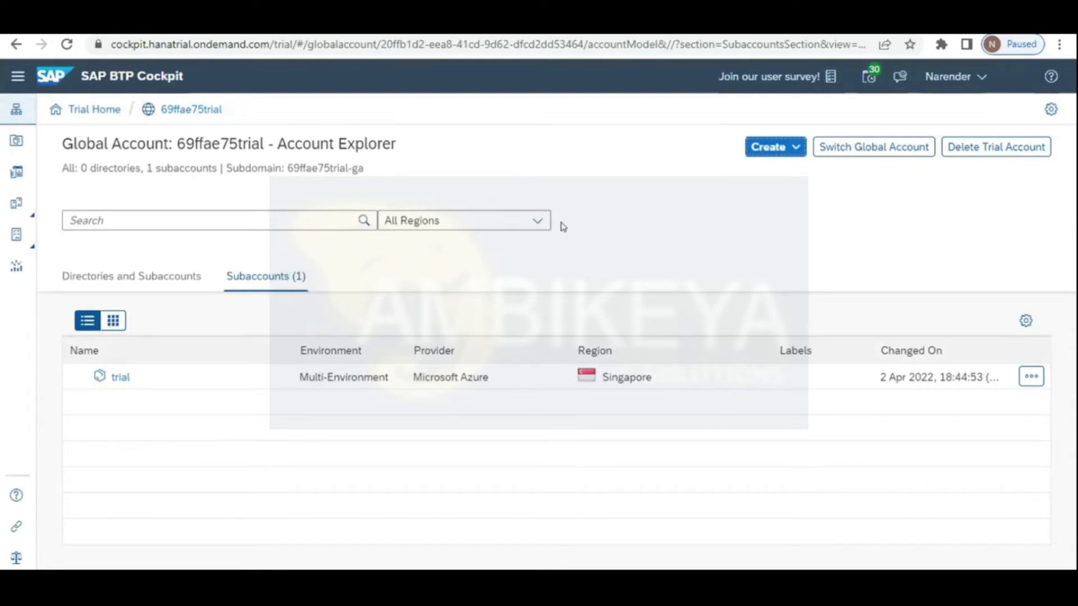
Step: Start a new subaccount with the user's full name followed by 'CPI' as display name
left_click(793, 149)
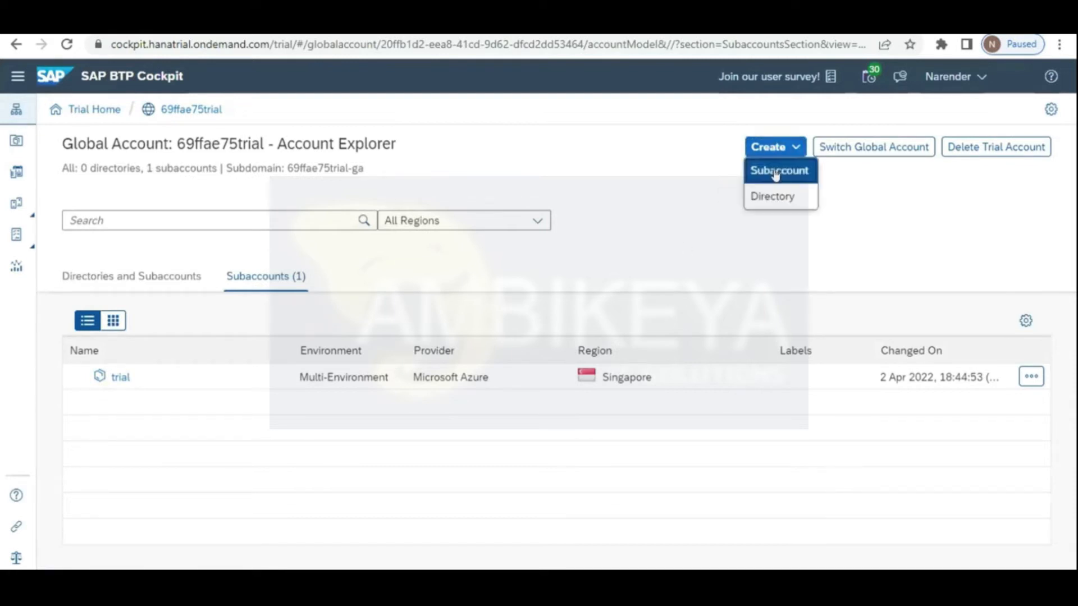
left_click(775, 176)
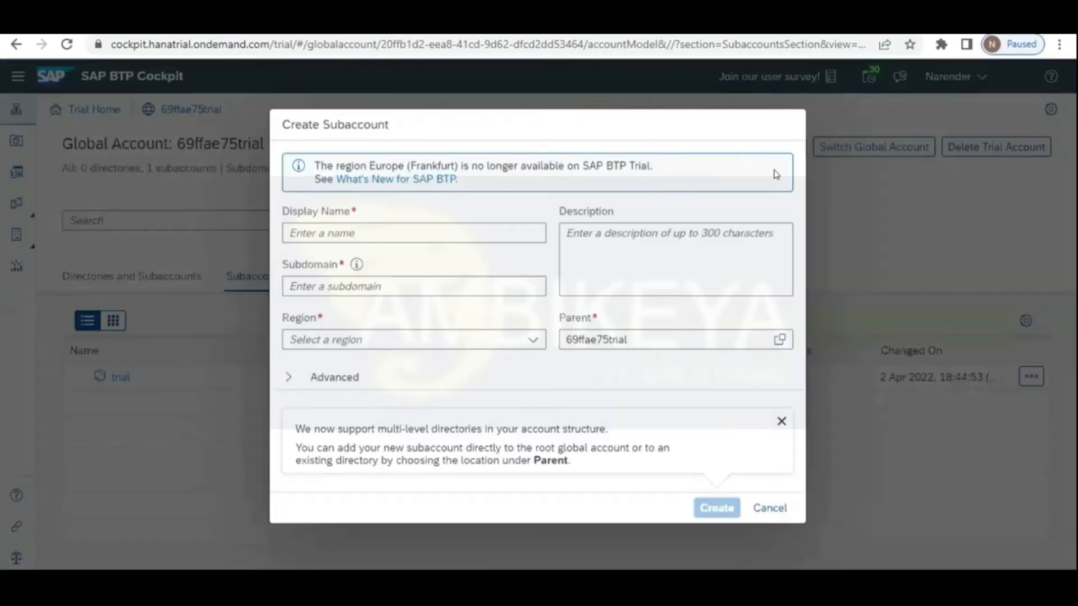
left_click(450, 217)
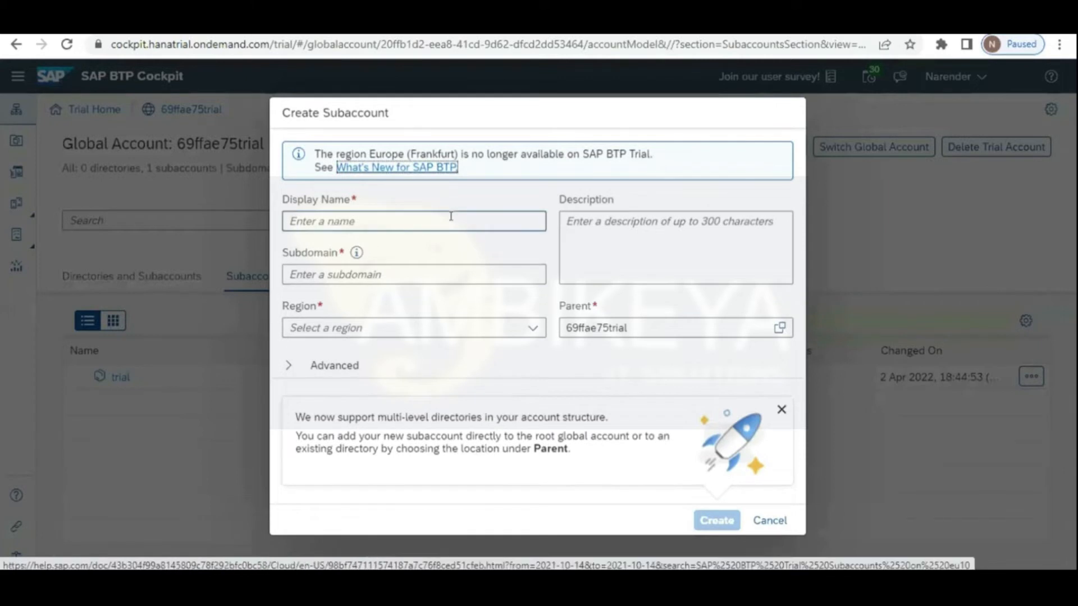
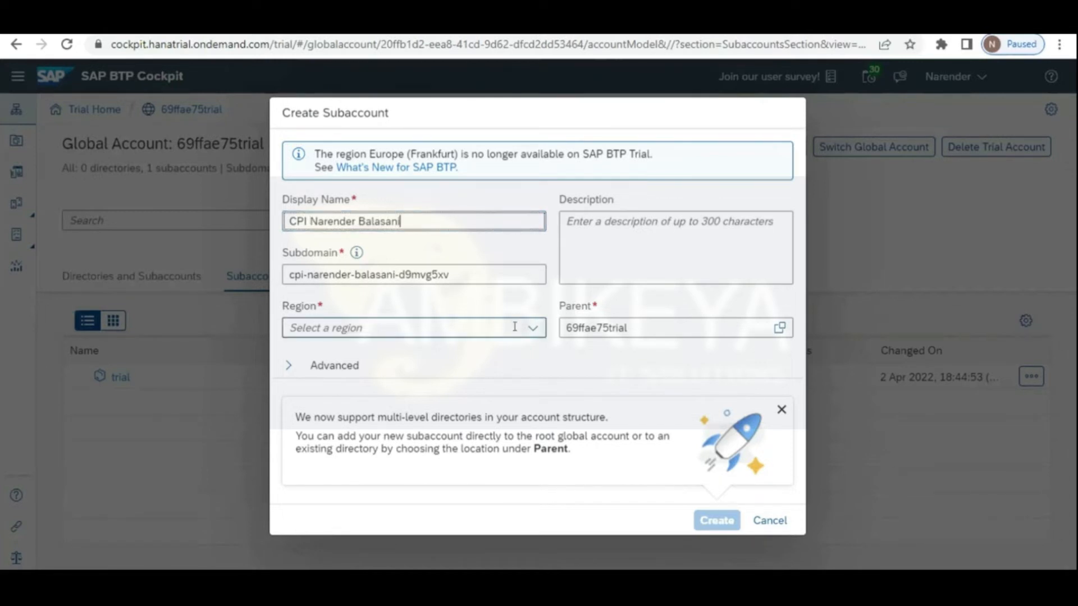
Step: Set the subaccount region to Singapore and create it
left_click(493, 328)
left_click(356, 445)
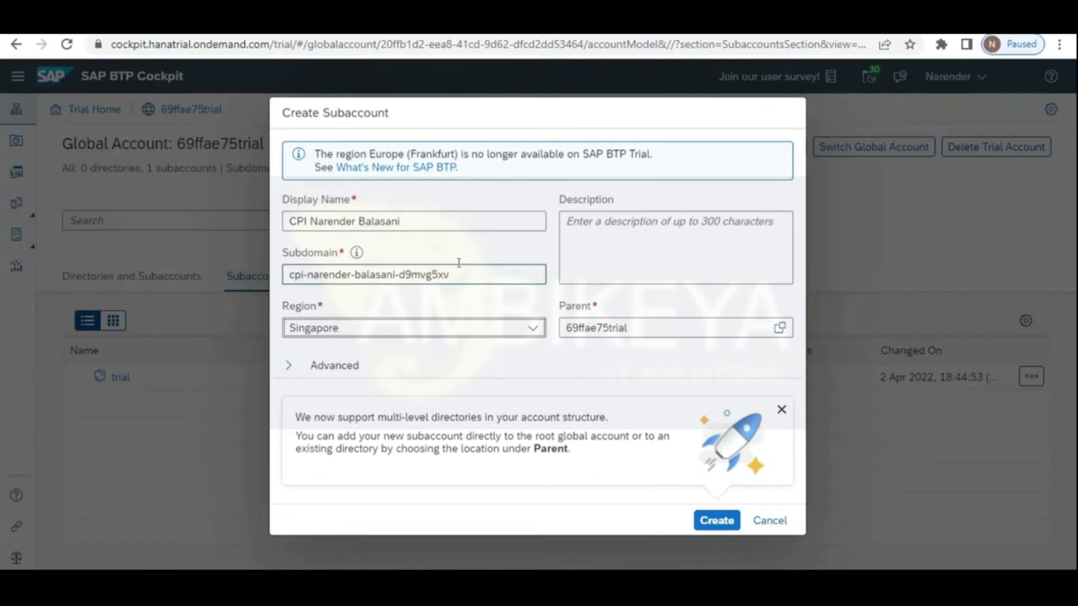
left_click(524, 334)
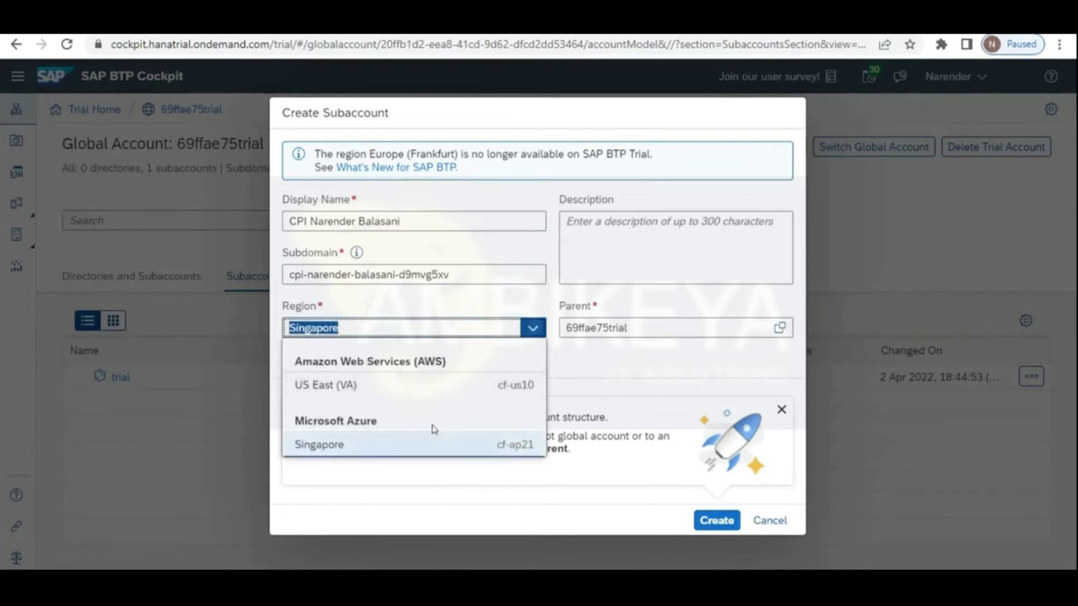
left_click(436, 439)
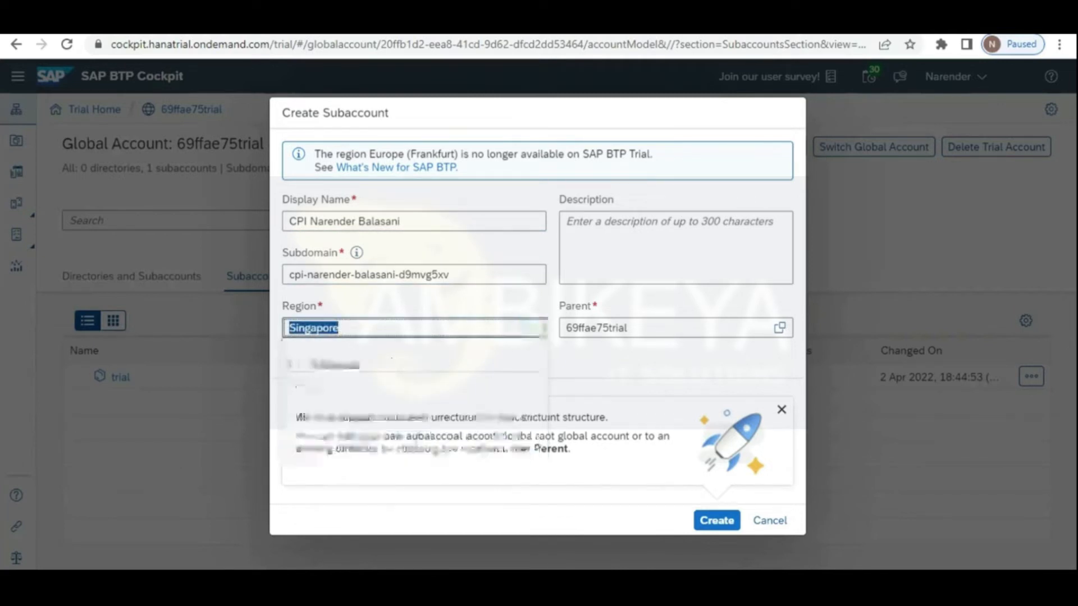
left_click(705, 522)
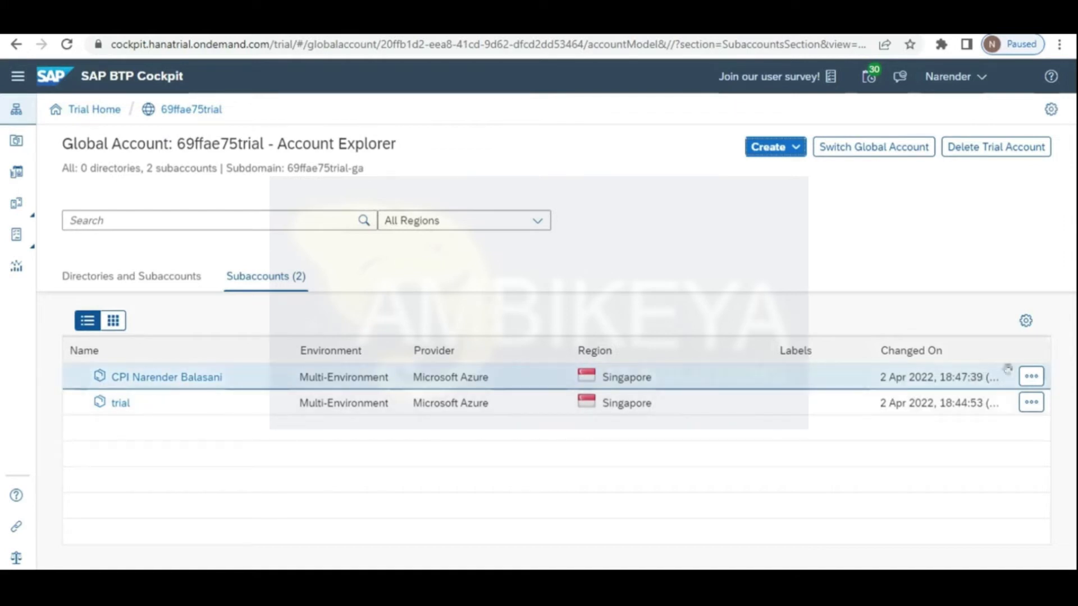
Step: Open the CPI subaccount and enable Cloud Foundry on the standard plan
left_click(203, 380)
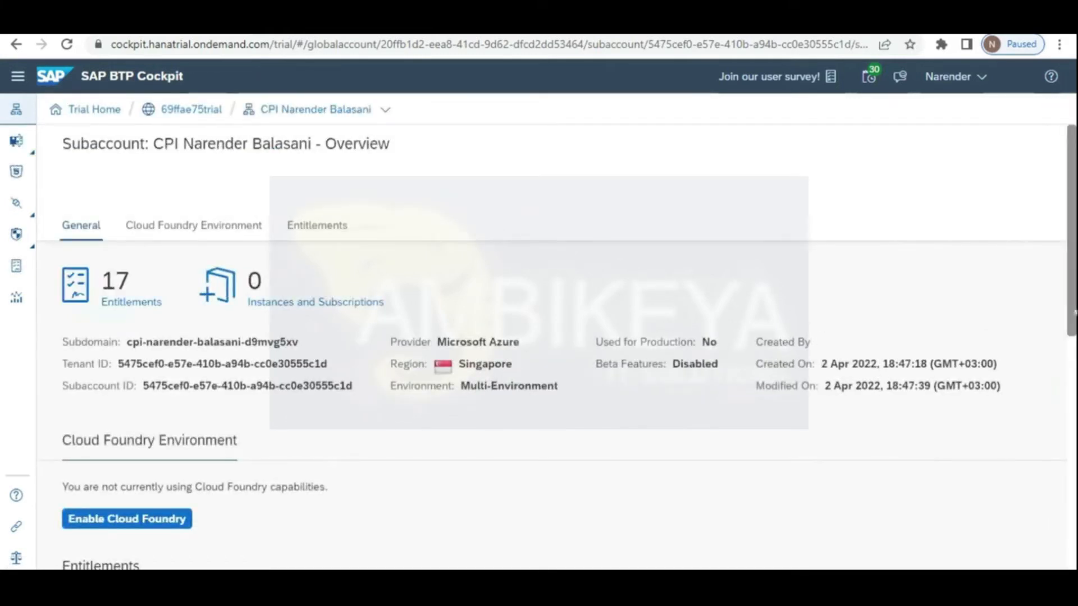
scroll(1069, 414, "down", 2)
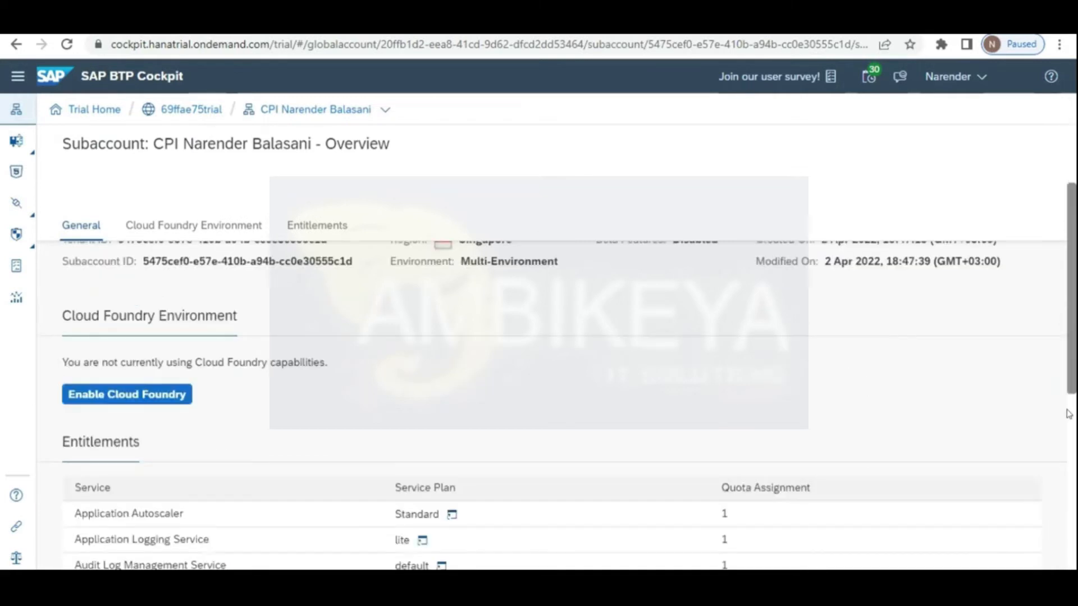
scroll(1069, 414, "down", 3)
scroll(158, 455, "up", 4)
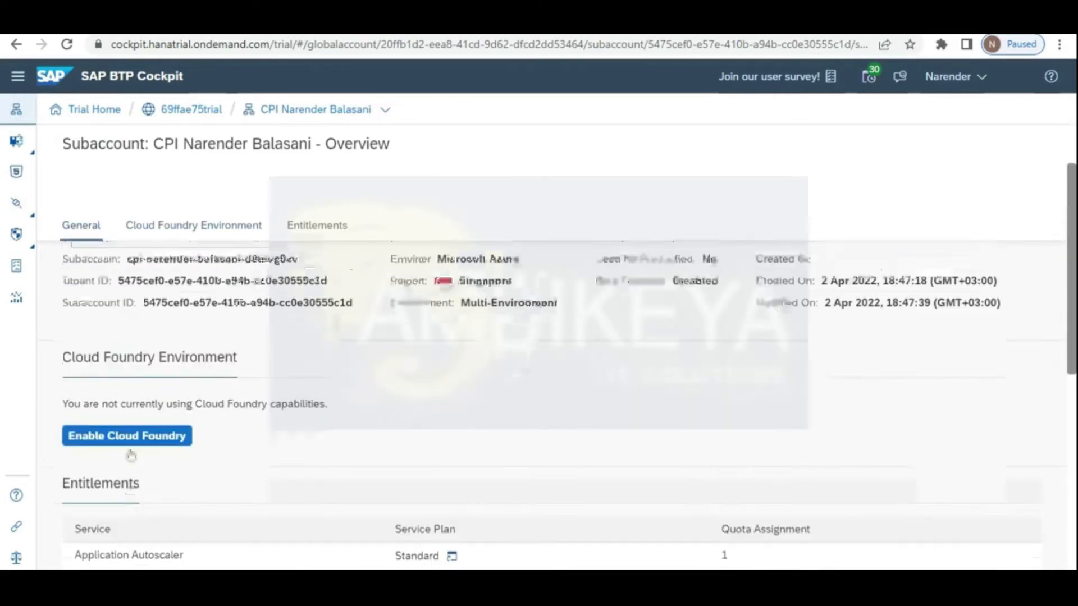
left_click(131, 454)
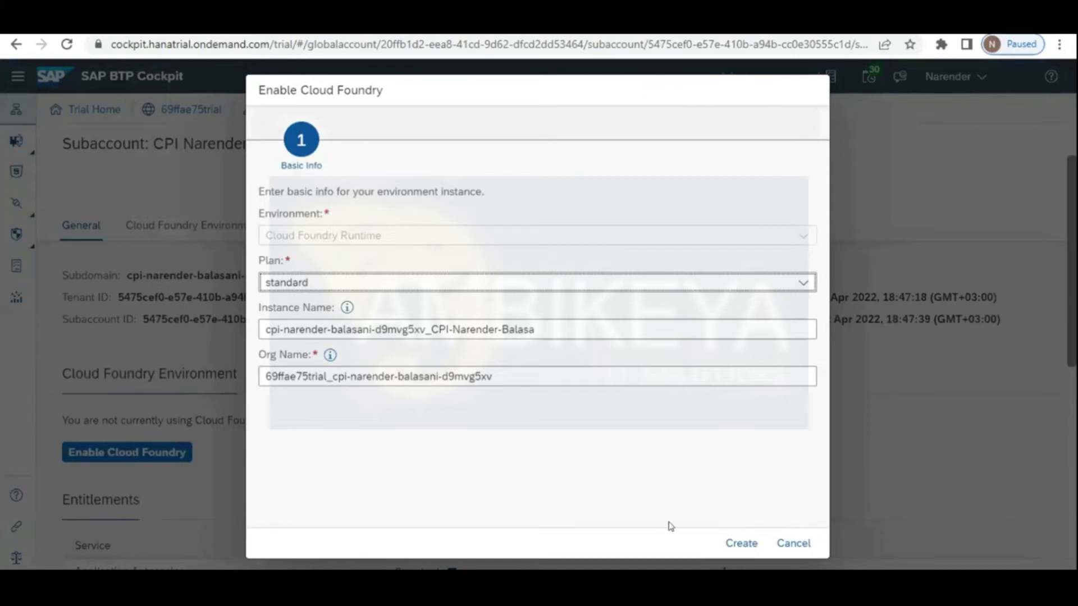
left_click(803, 283)
left_click(800, 284)
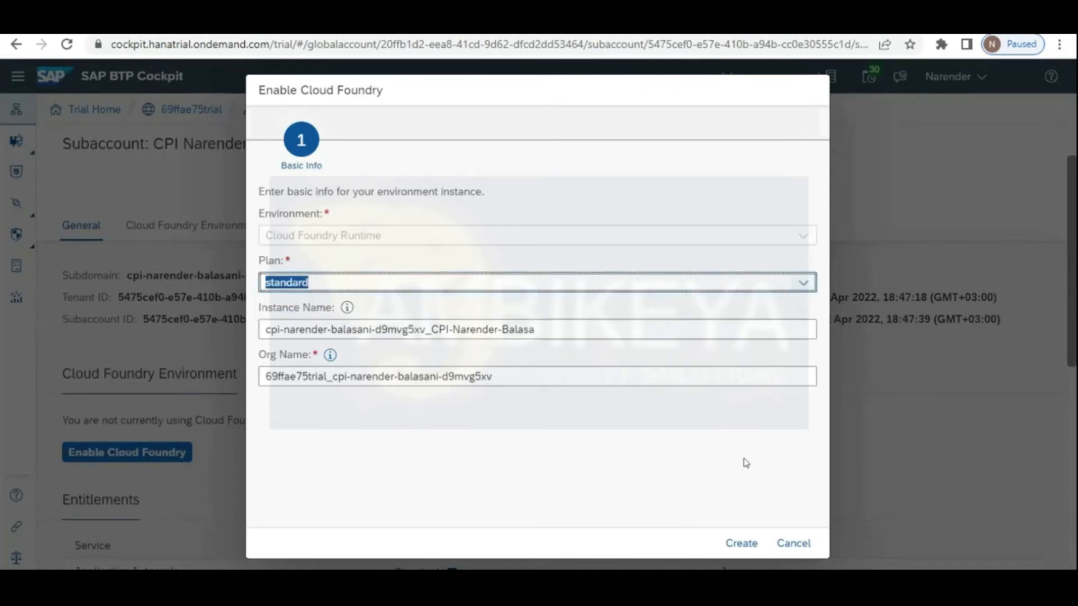
left_click(733, 543)
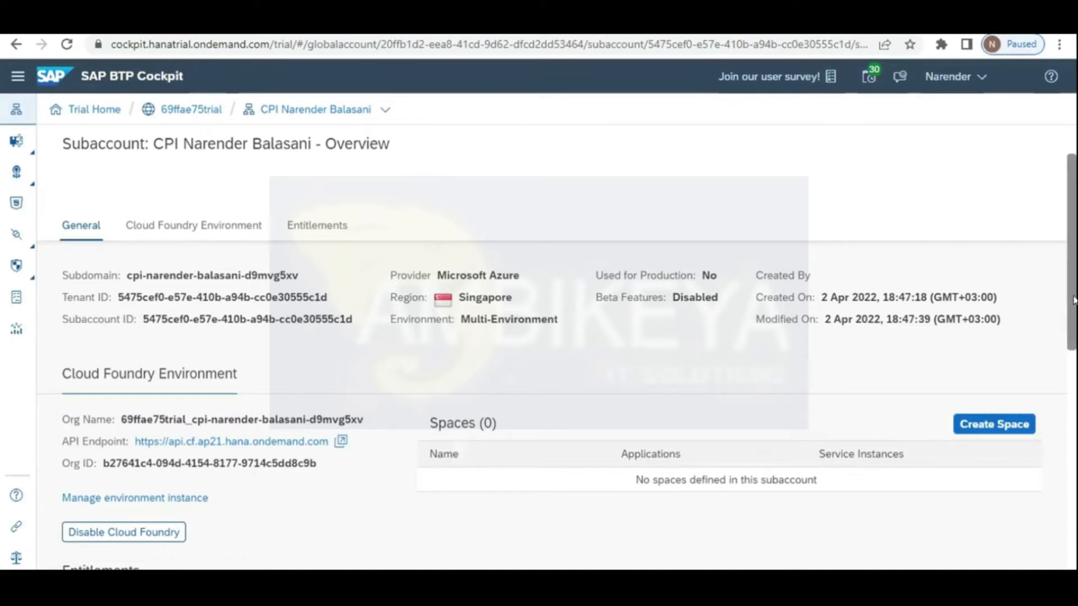
Step: Review the CPI subaccount overview's entitlements, then switch to its Entitlements page
scroll(1074, 382, "down", 2)
scroll(1074, 402, "down", 2)
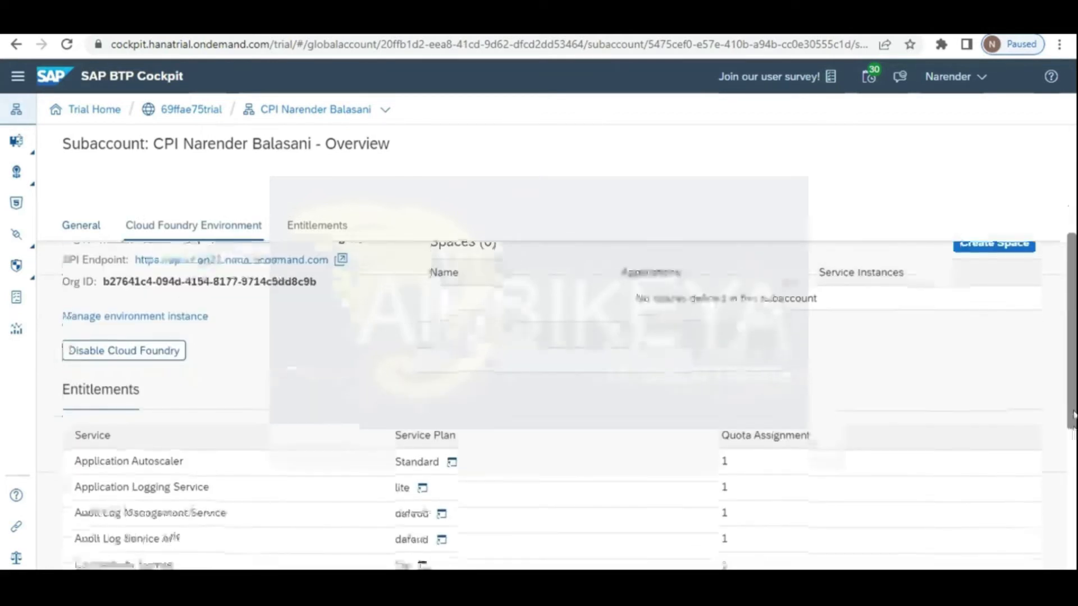
scroll(1073, 502, "down", 1)
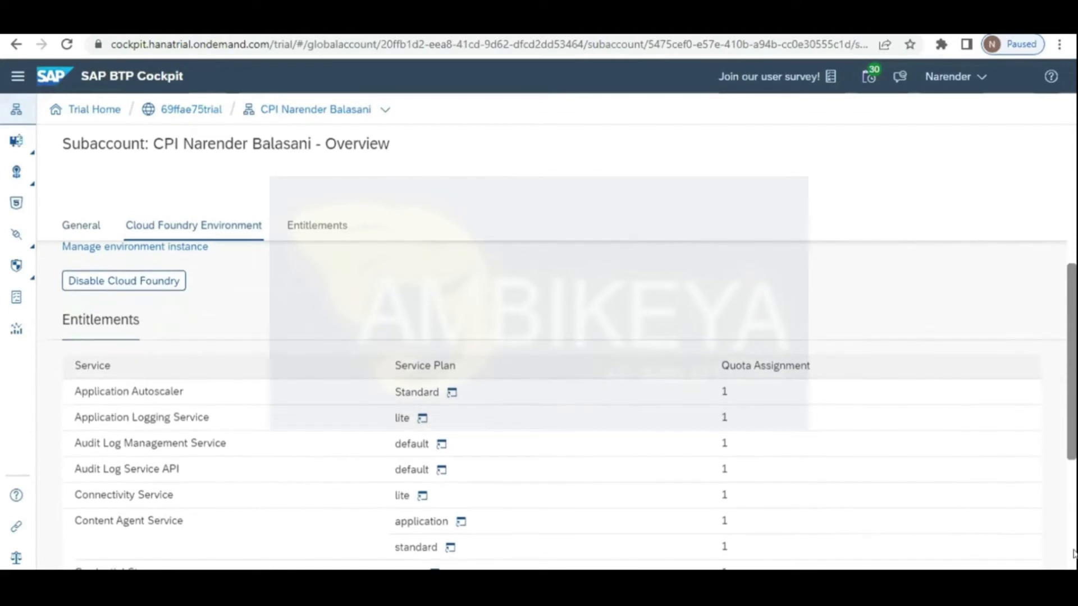
scroll(1073, 430, "down", 5)
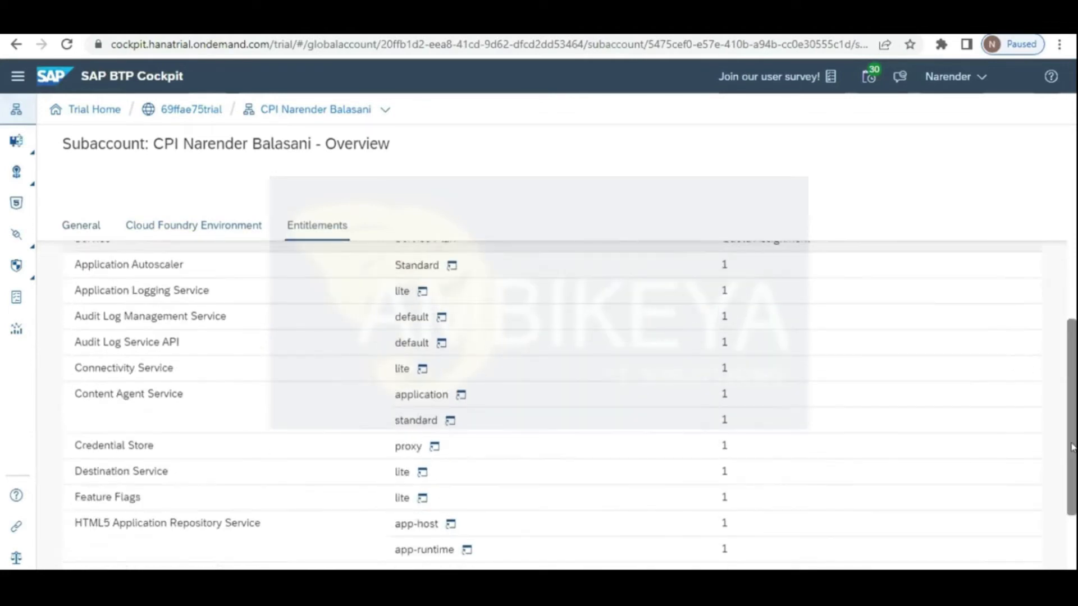
scroll(1070, 404, "up", 4)
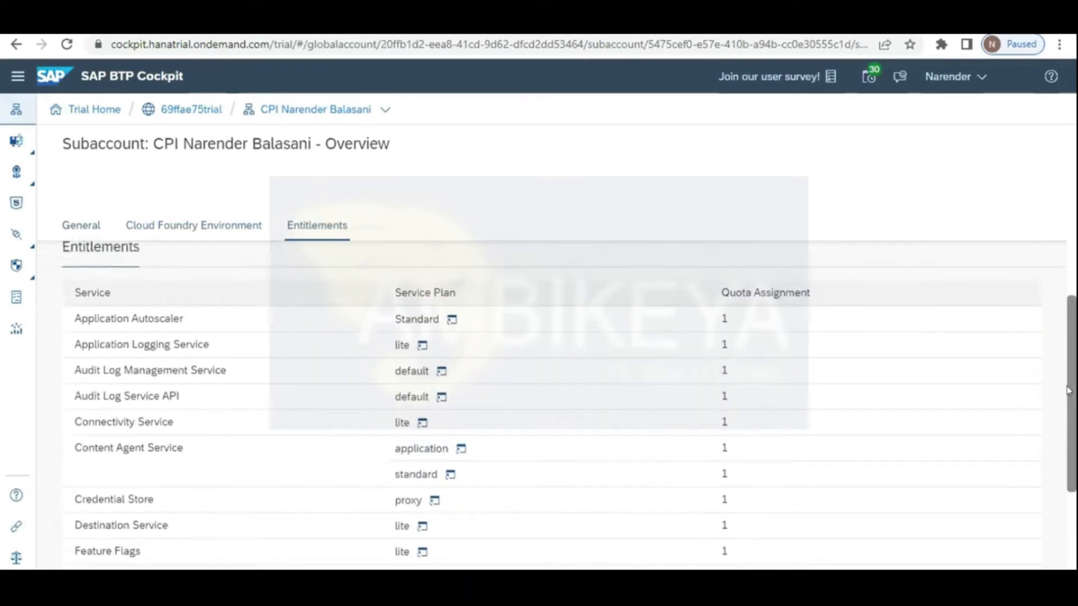
scroll(1069, 391, "up", 3)
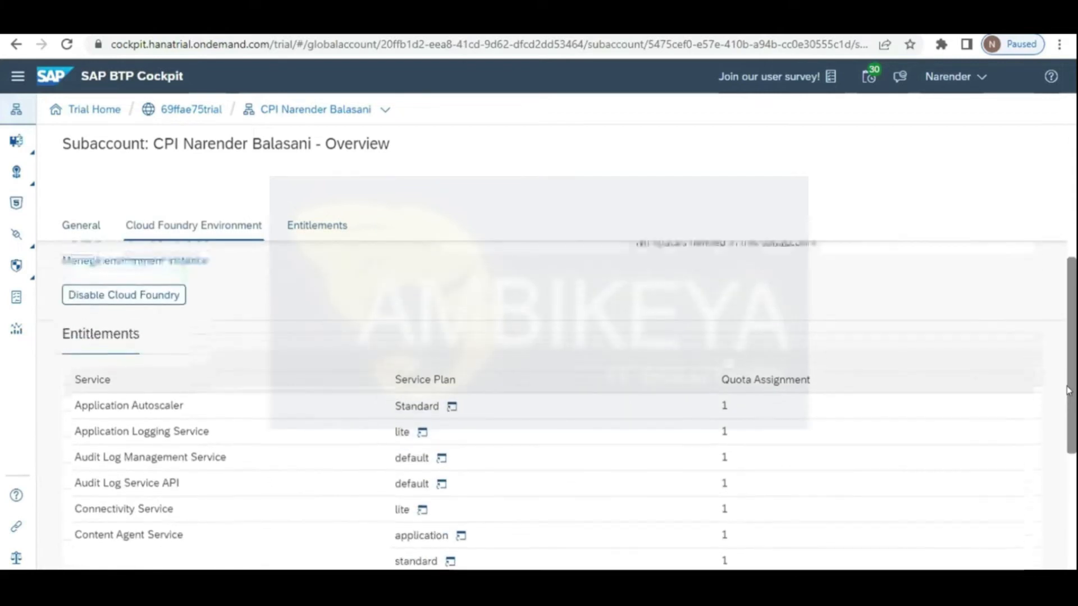
scroll(53, 183, "up", 2)
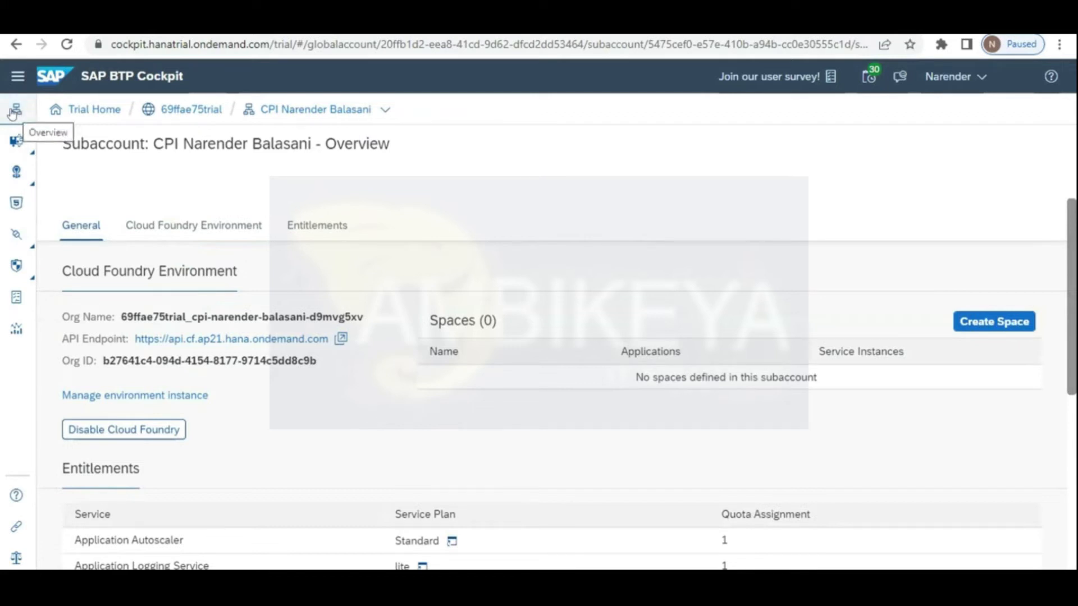
left_click(17, 300)
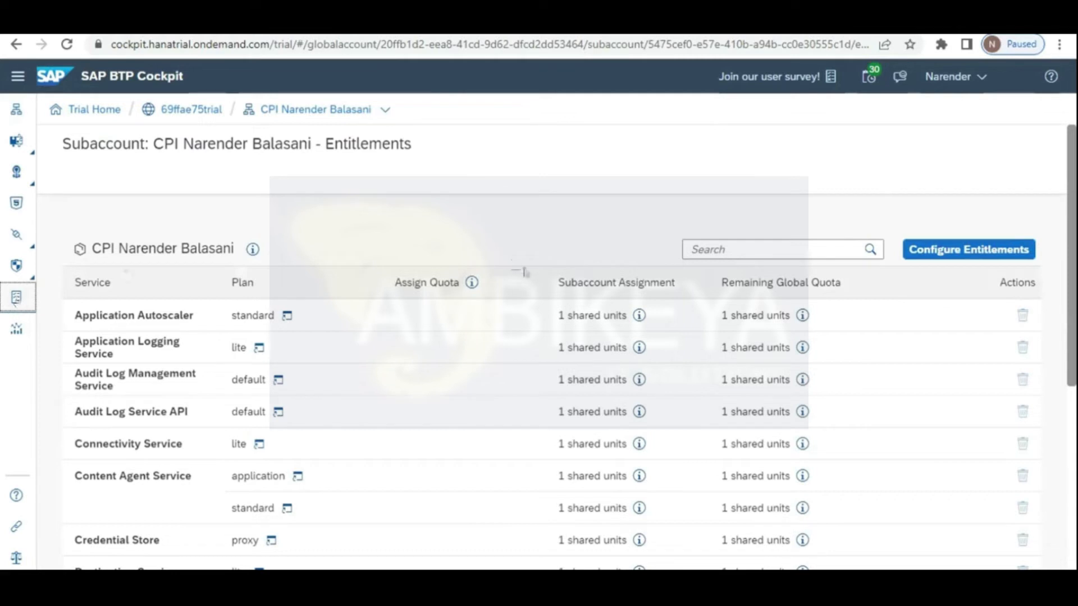
Step: Edit entitlements and search the service plan catalogue for 'integ'
left_click(963, 250)
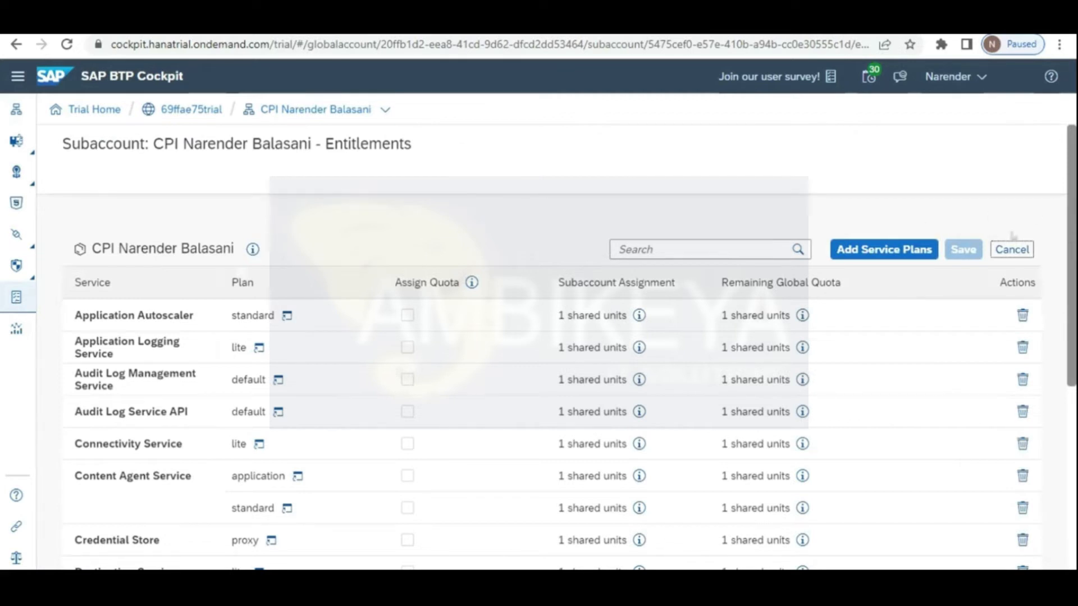
left_click(865, 256)
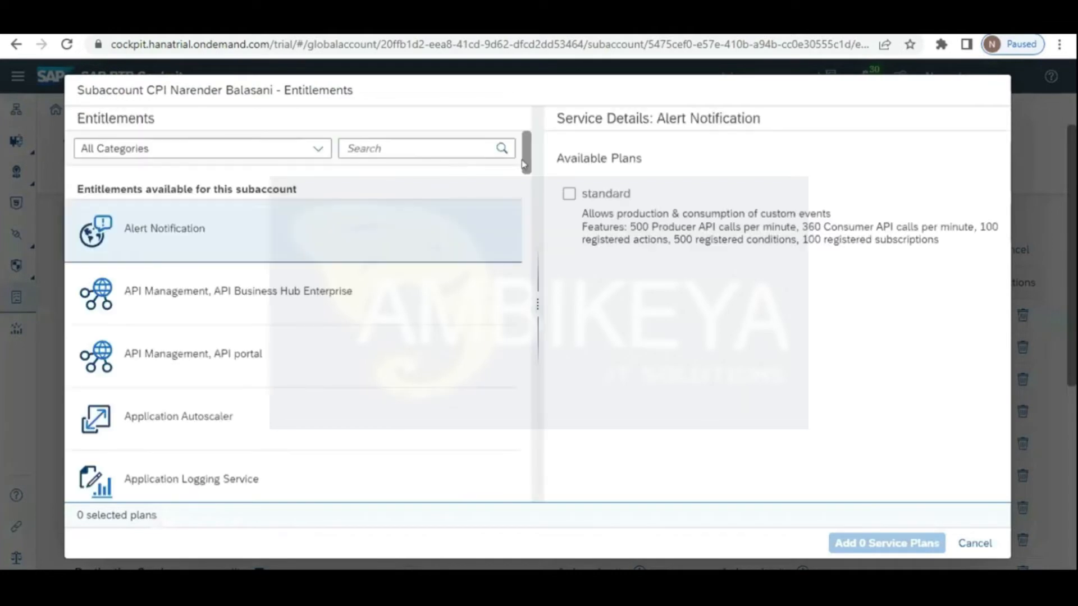
scroll(524, 183, "down", 2)
scroll(359, 185, "up", 2)
left_click(396, 147)
type("integr")
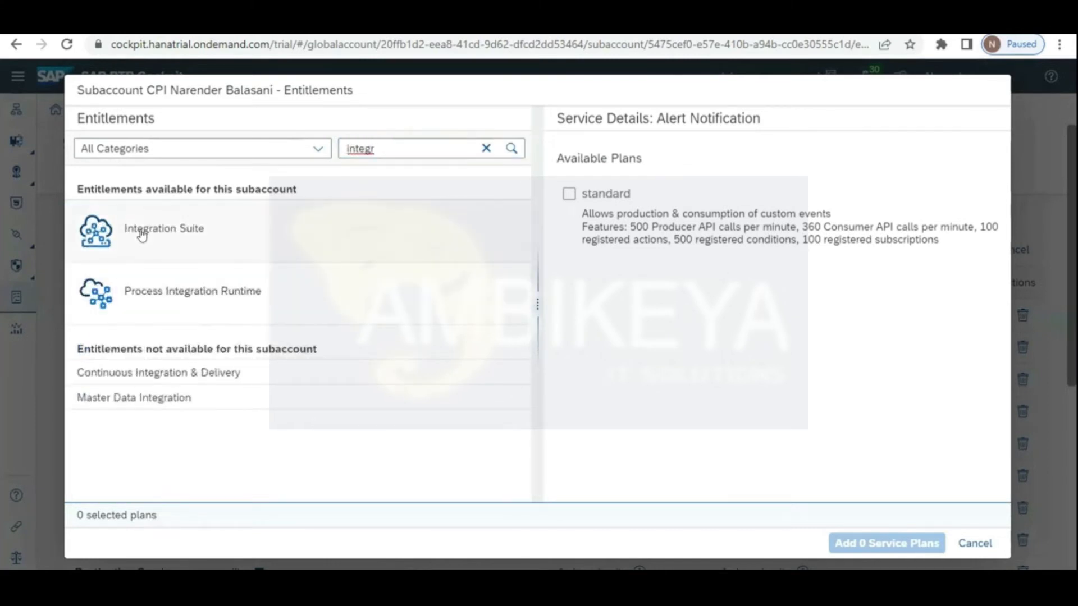
Step: Add the Process Integration Runtime integration-flow and api plans to the entitlements
left_click(142, 236)
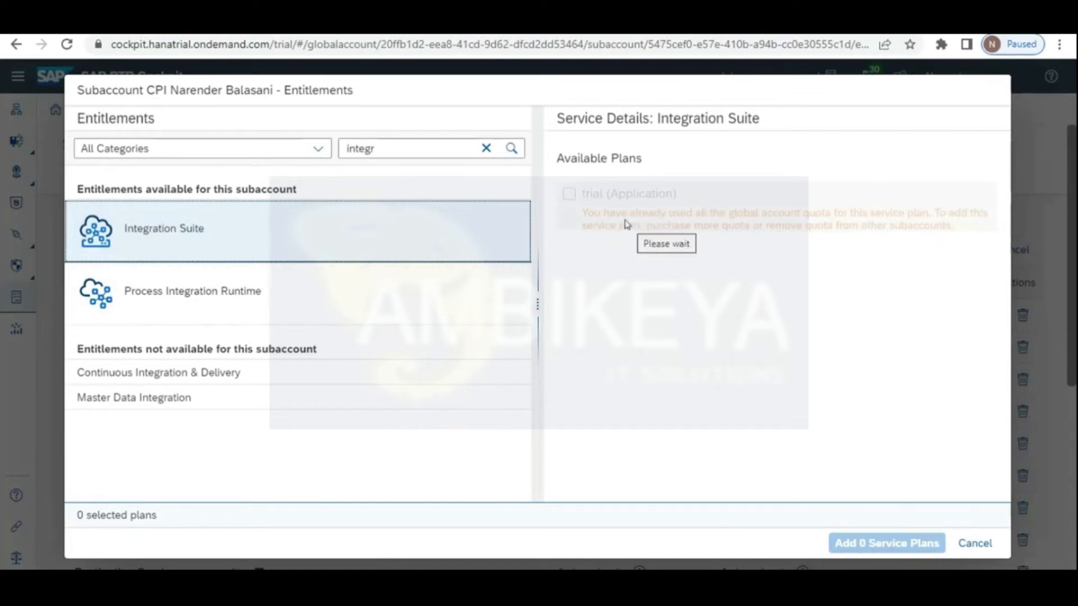
left_click(206, 291)
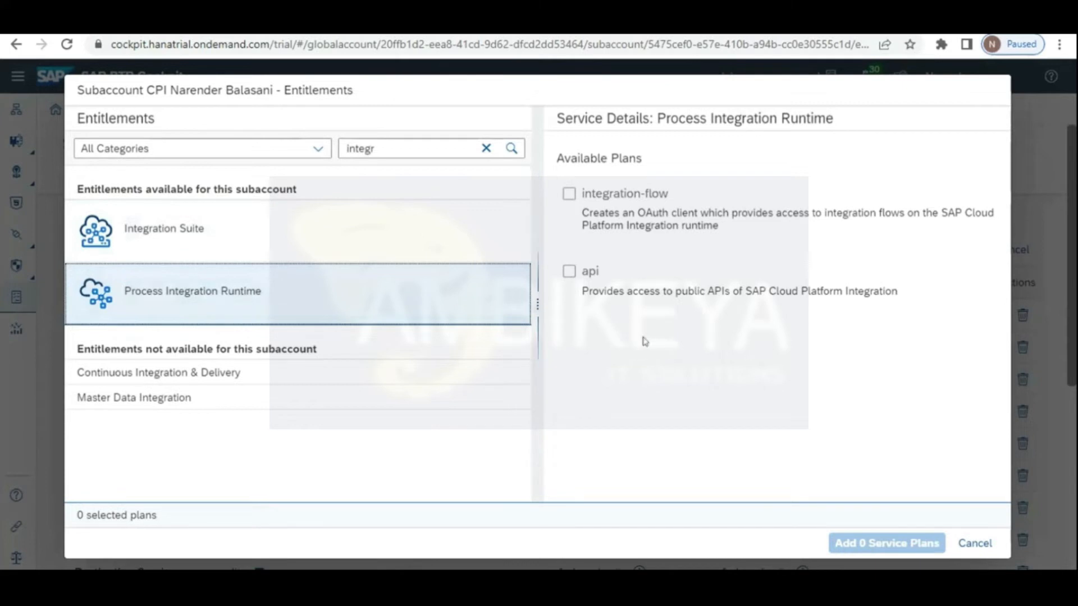
left_click(570, 209)
left_click(569, 272)
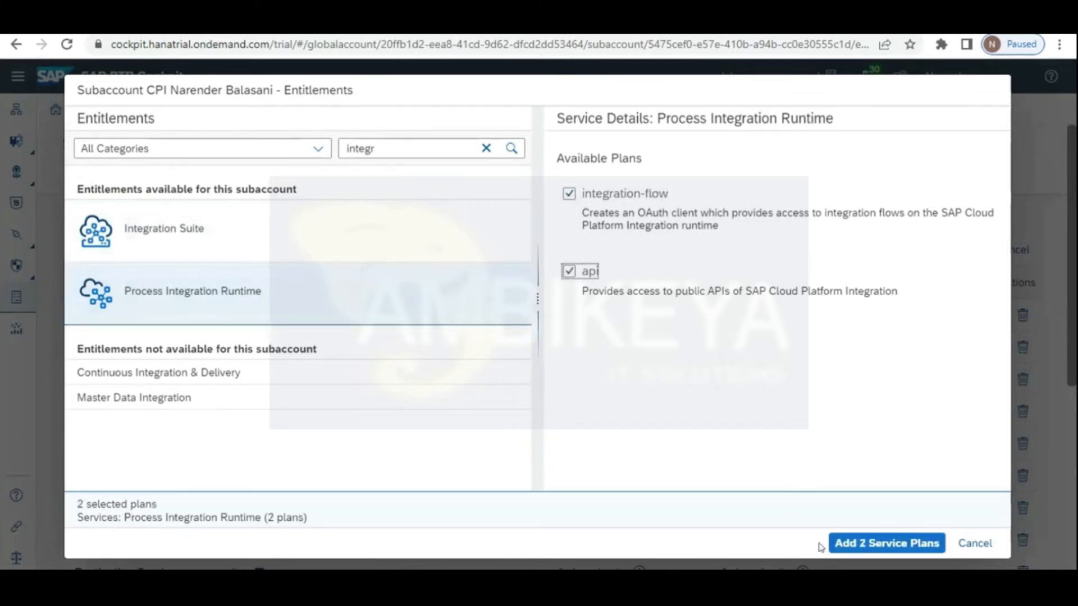
left_click(860, 545)
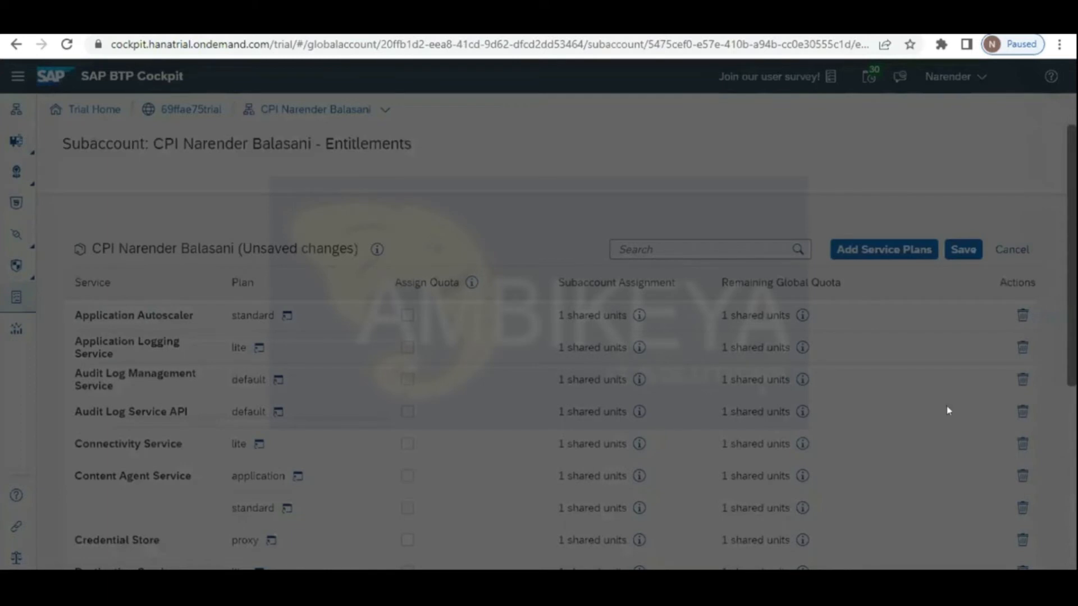
Step: Navigate to Services > Instances and Subscriptions without saving the entitlement changes
scroll(213, 500, "down", 5)
scroll(646, 418, "up", 3)
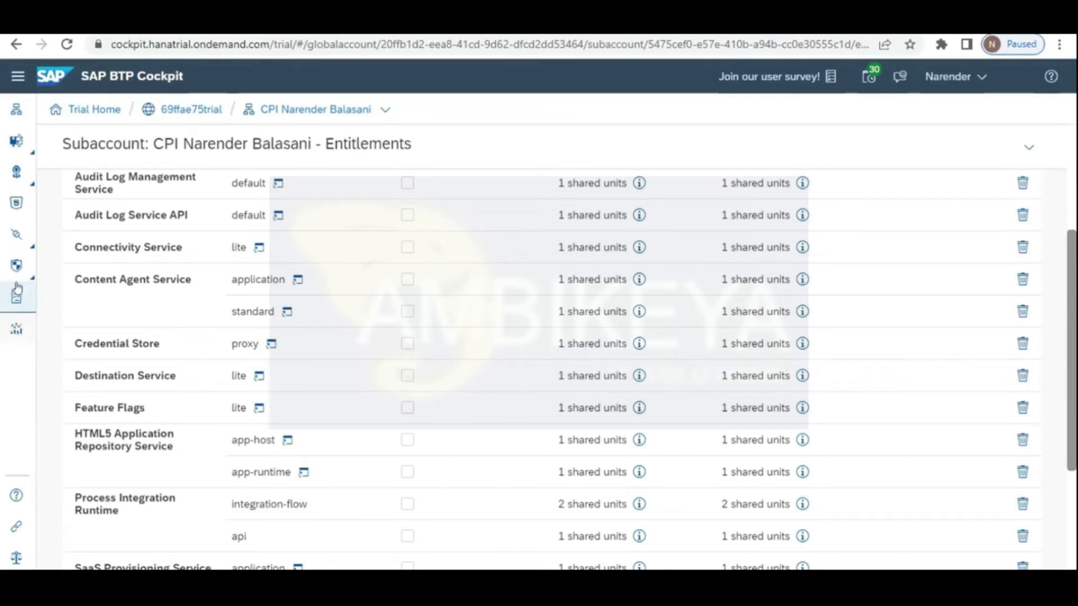
left_click(23, 154)
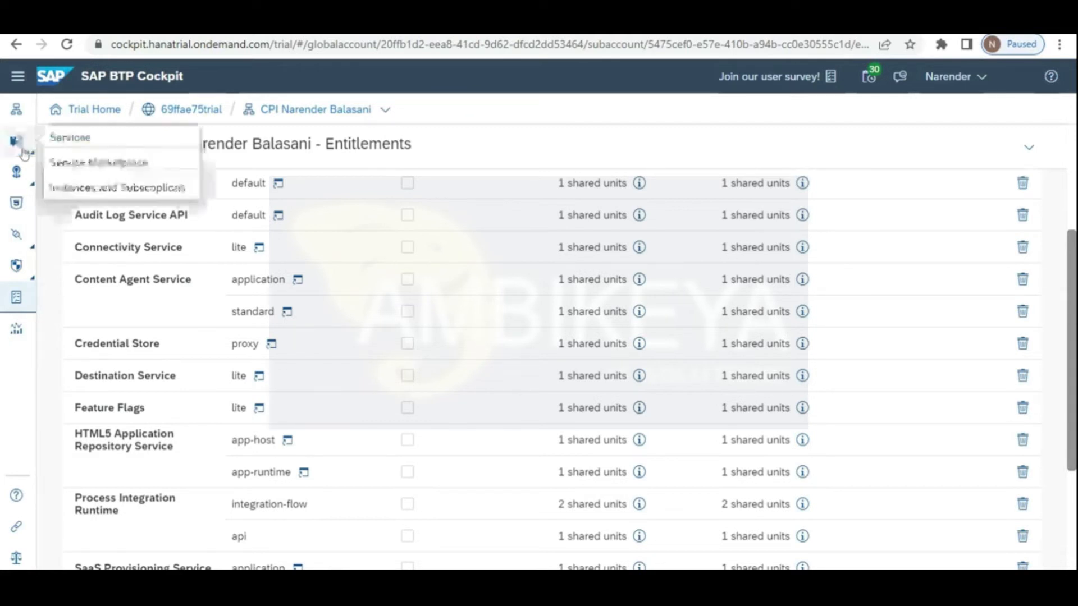
left_click(87, 189)
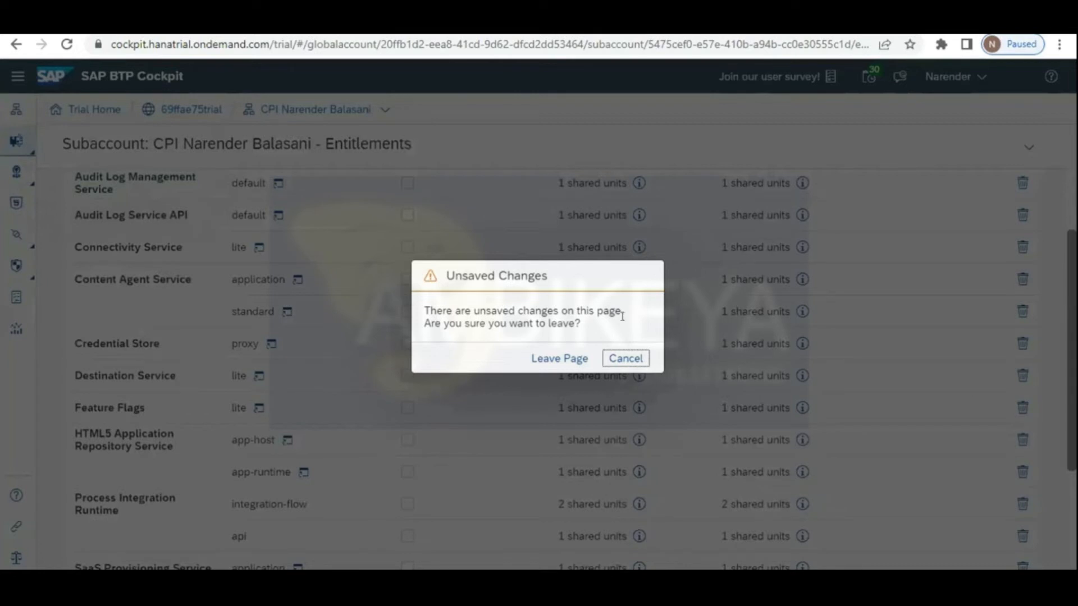
Step: Leave the Entitlements page unsaved, review Instances and Subscriptions, and start a new instance
left_click(554, 359)
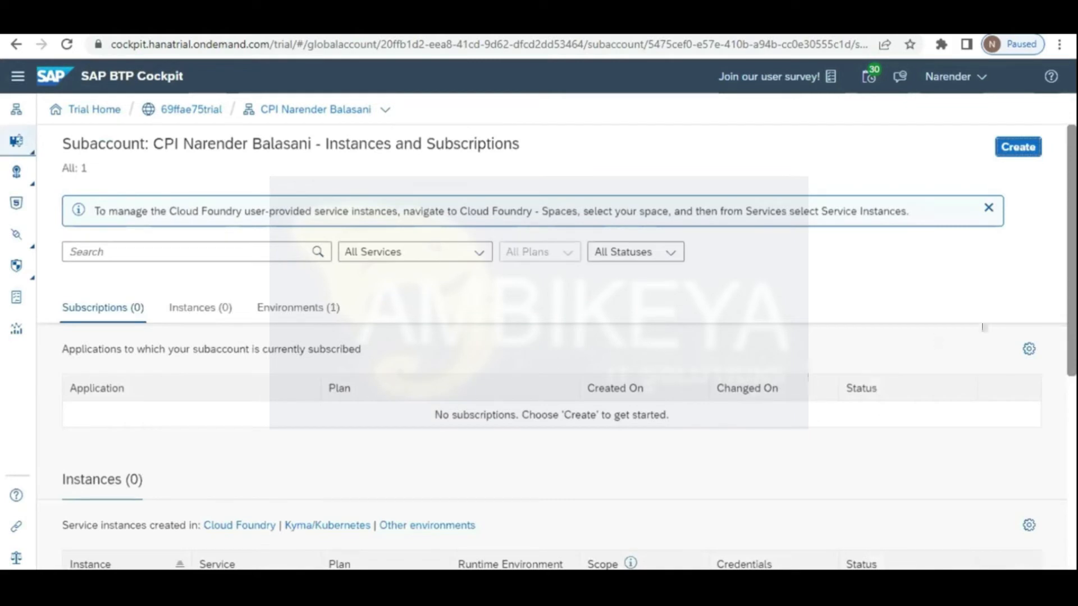
scroll(1073, 262, "down", 4)
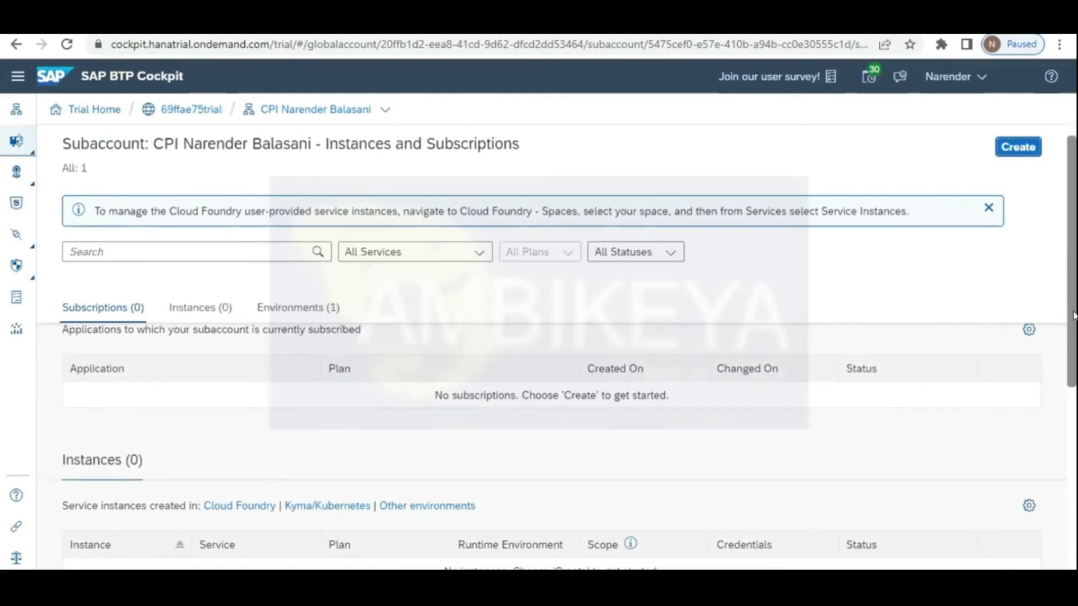
scroll(1074, 412, "down", 2)
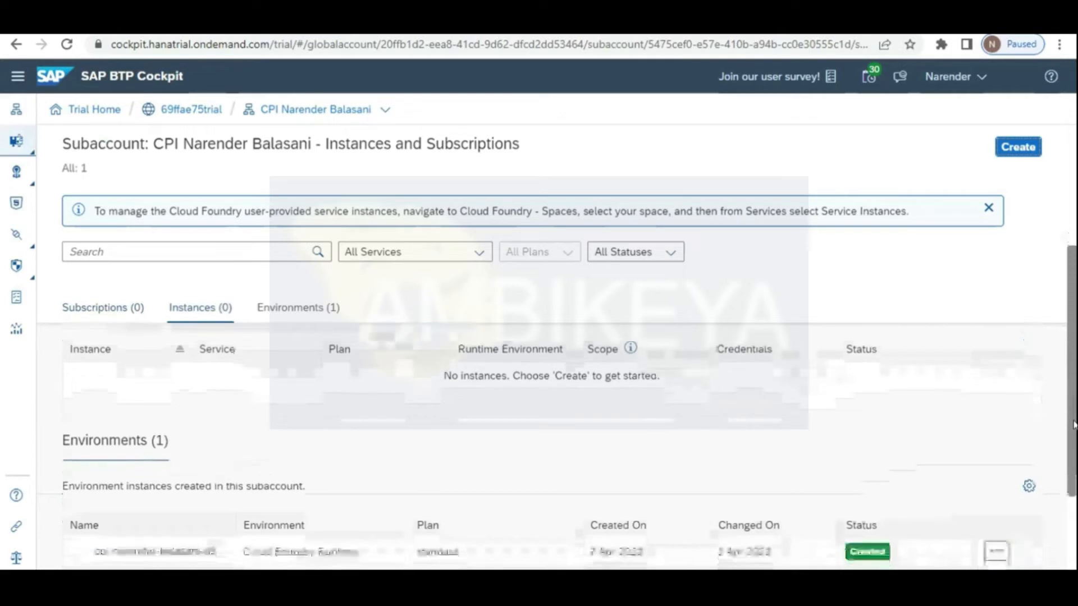
scroll(1062, 292, "up", 6)
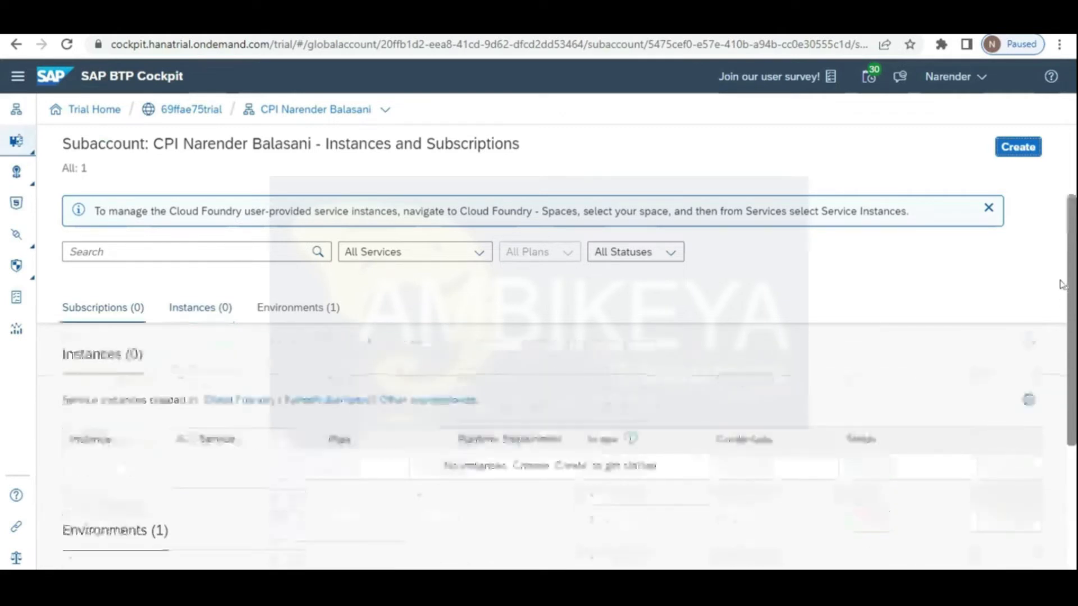
left_click(1017, 148)
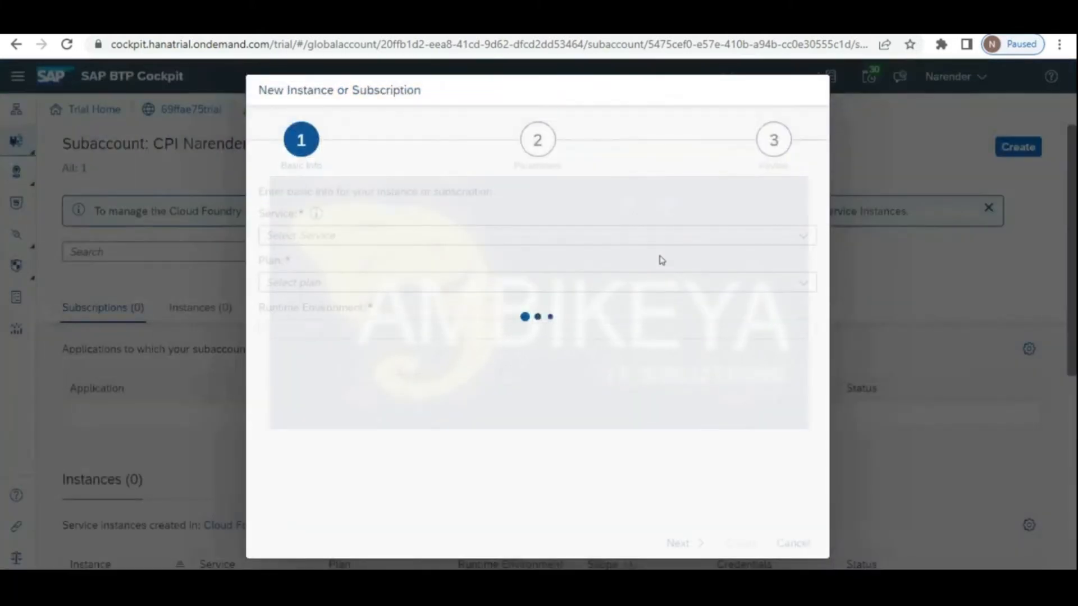
left_click(791, 241)
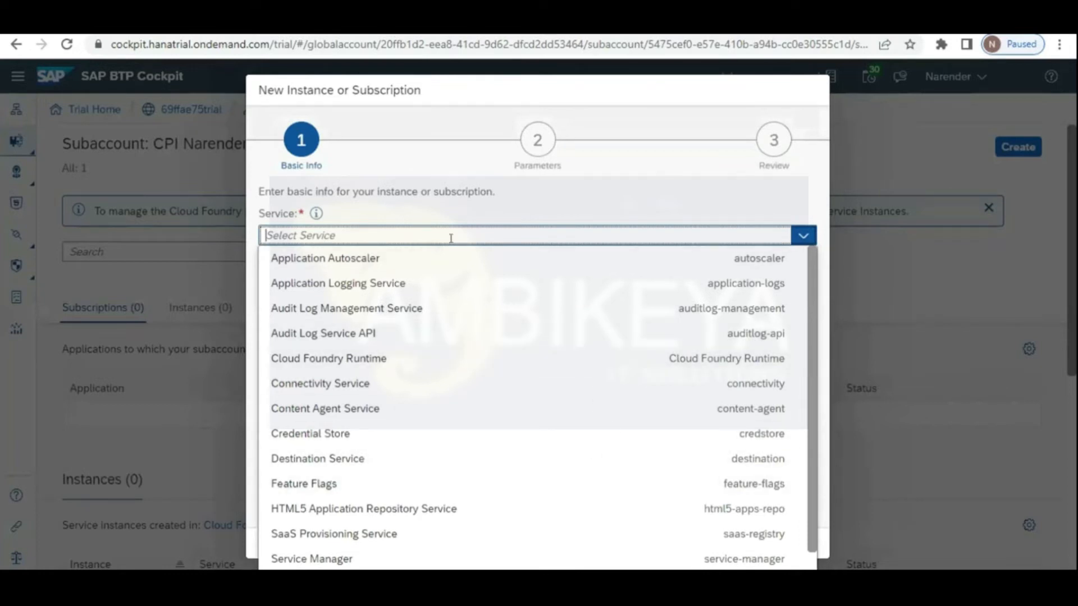
type("Cp")
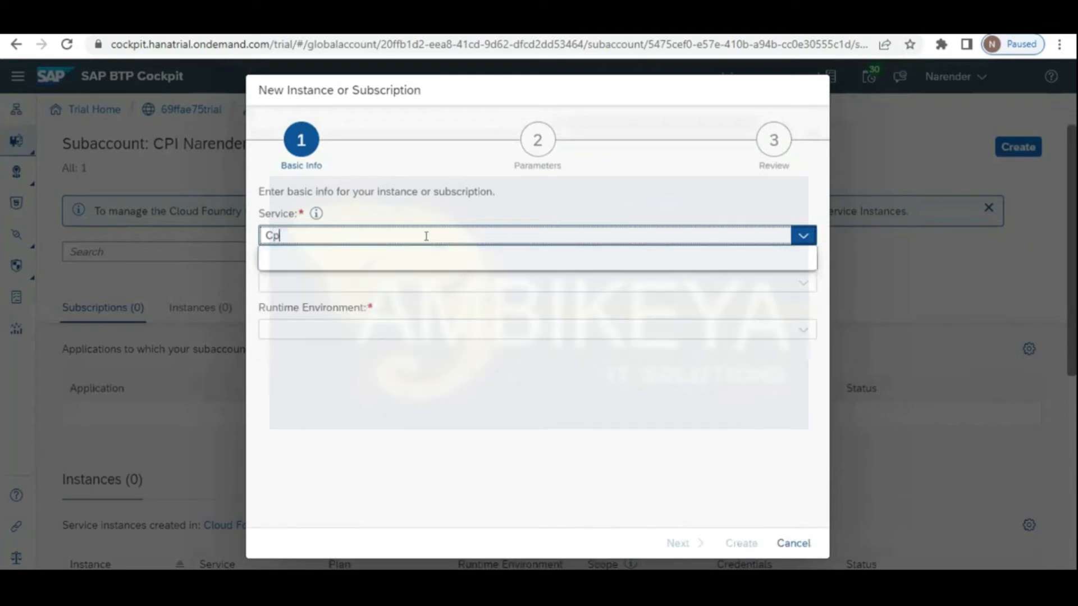
key("BackSpace")
key("BackSpace")
type("in")
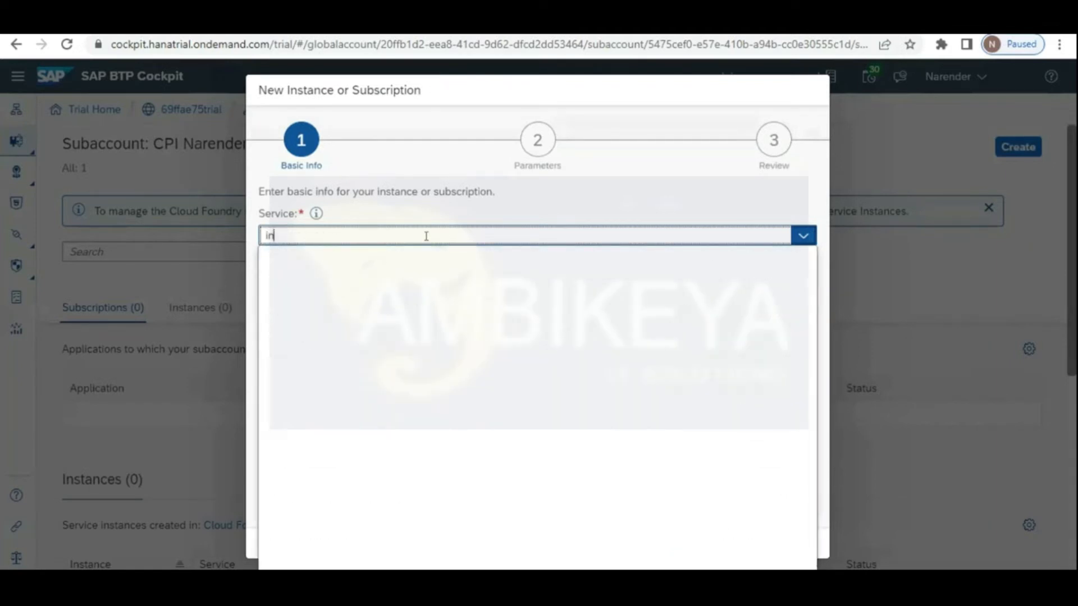
type("teg")
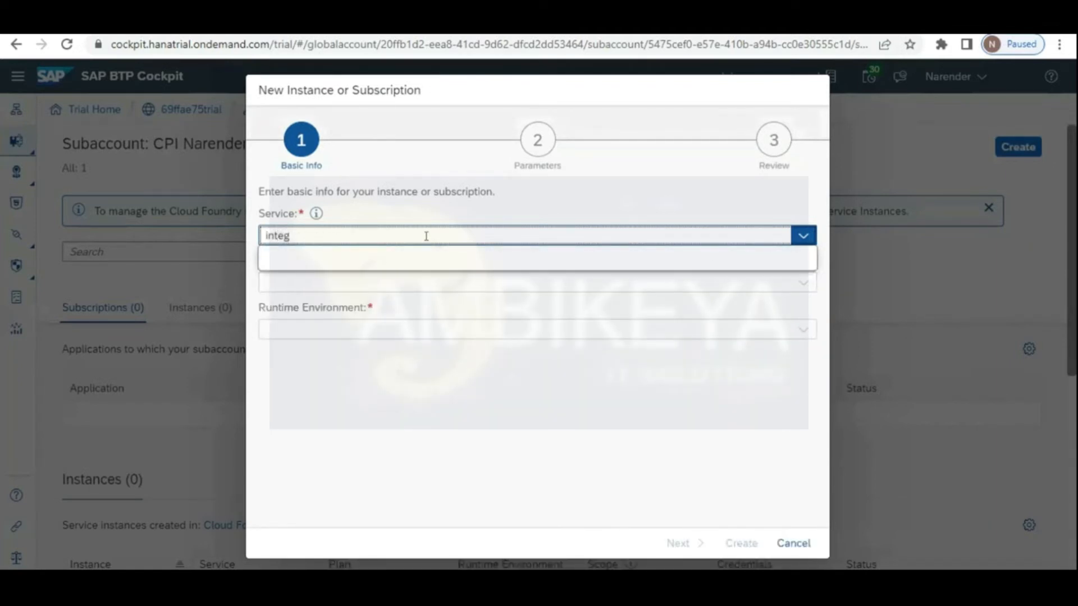
type("ration")
key("BackSpace")
key("BackSpace")
key("BackSpace")
key("BackSpace")
key("BackSpace")
key("BackSpace")
key("BackSpace")
key("BackSpace")
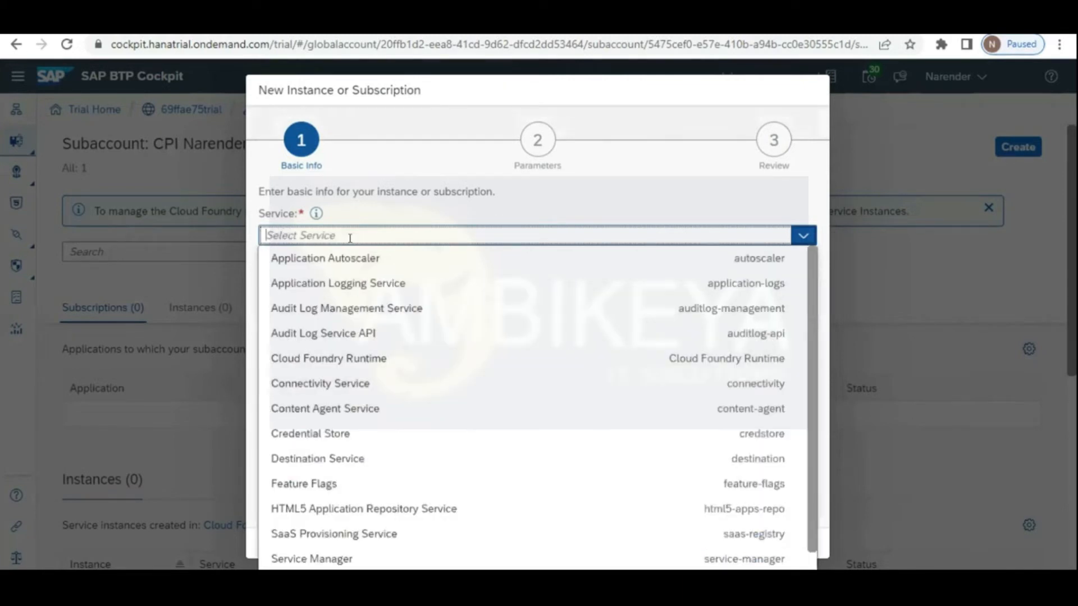
left_click_drag(812, 410, 813, 478)
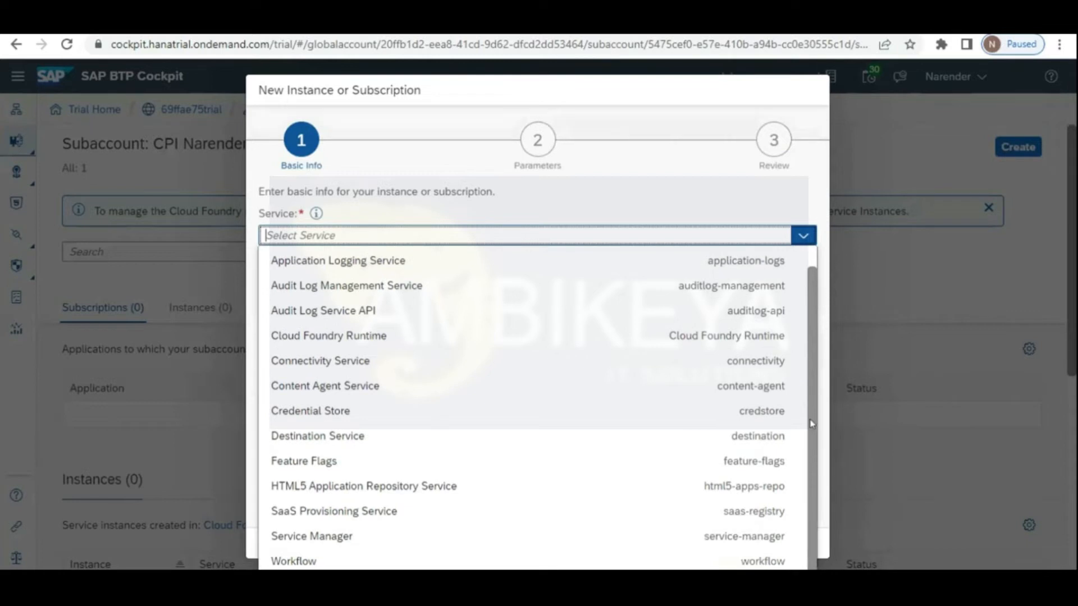
scroll(810, 393, "up", 1)
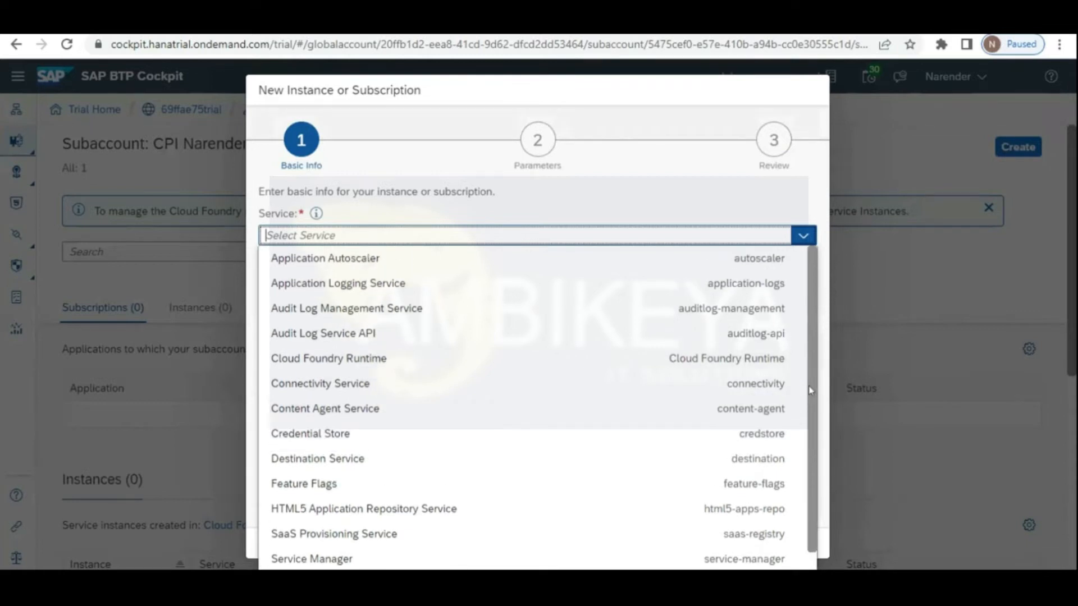
left_click(338, 359)
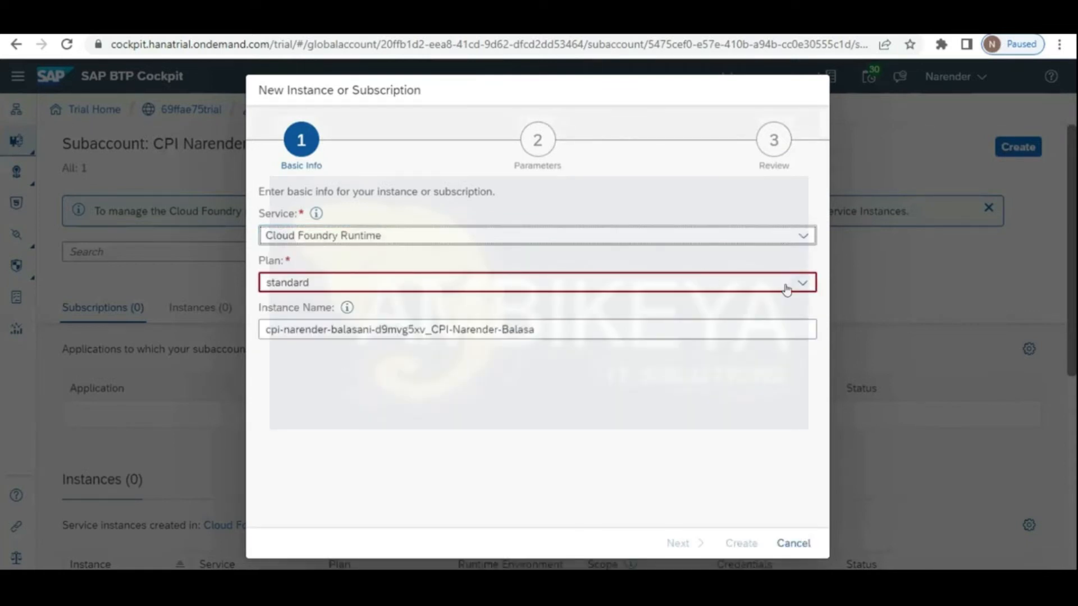
left_click(804, 283)
left_click(804, 283)
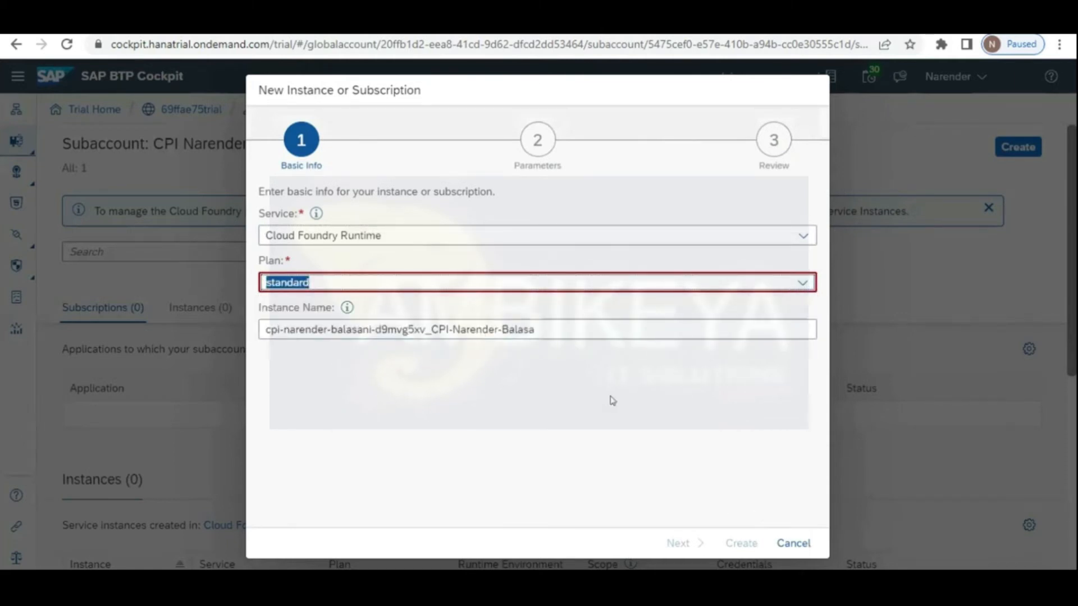
left_click(560, 410)
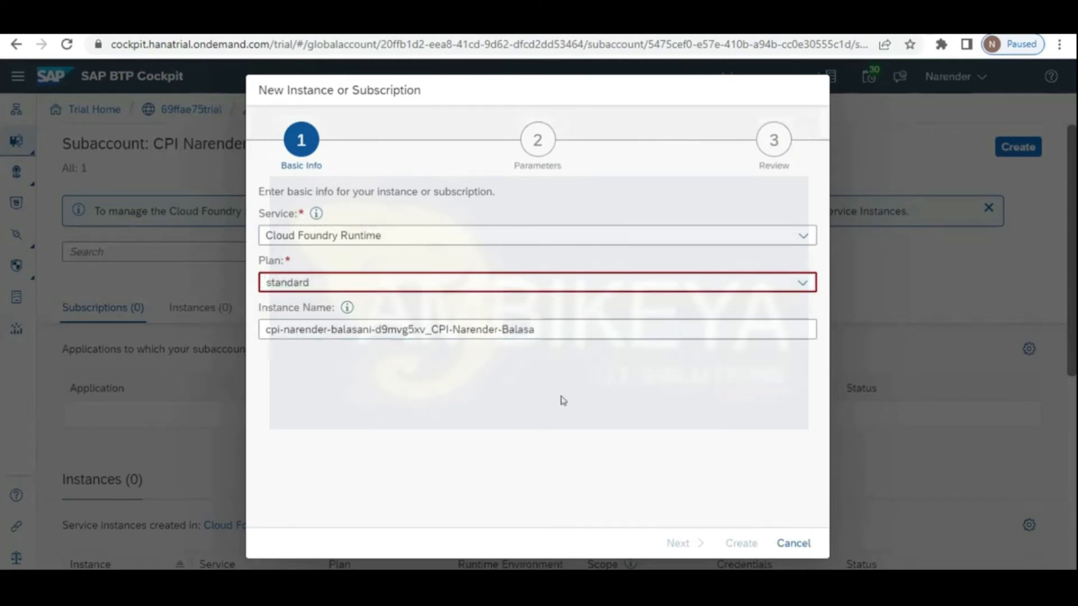
left_click(803, 283)
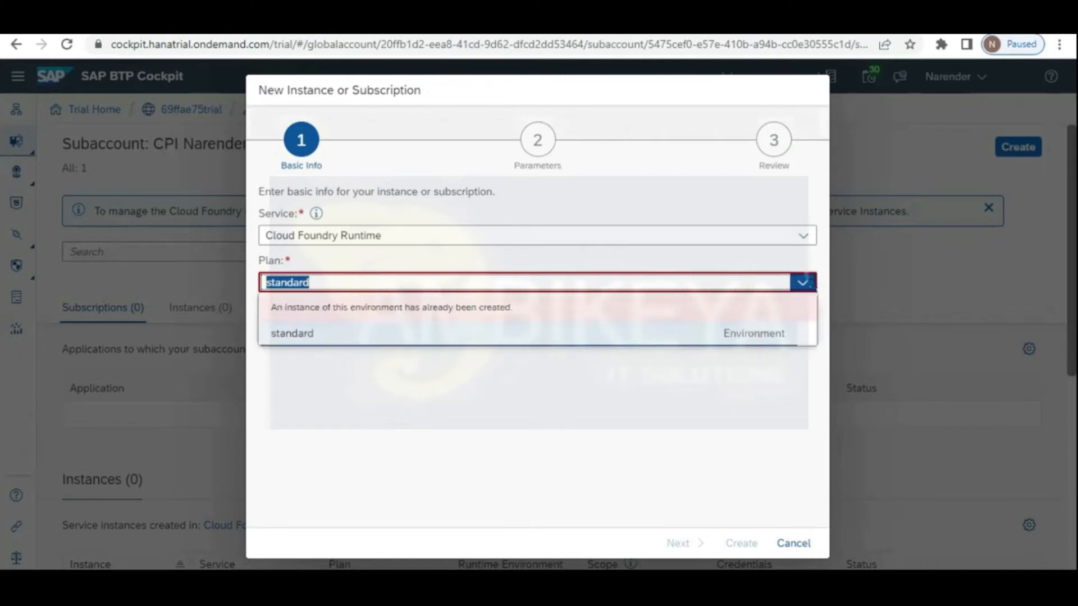
left_click(567, 335)
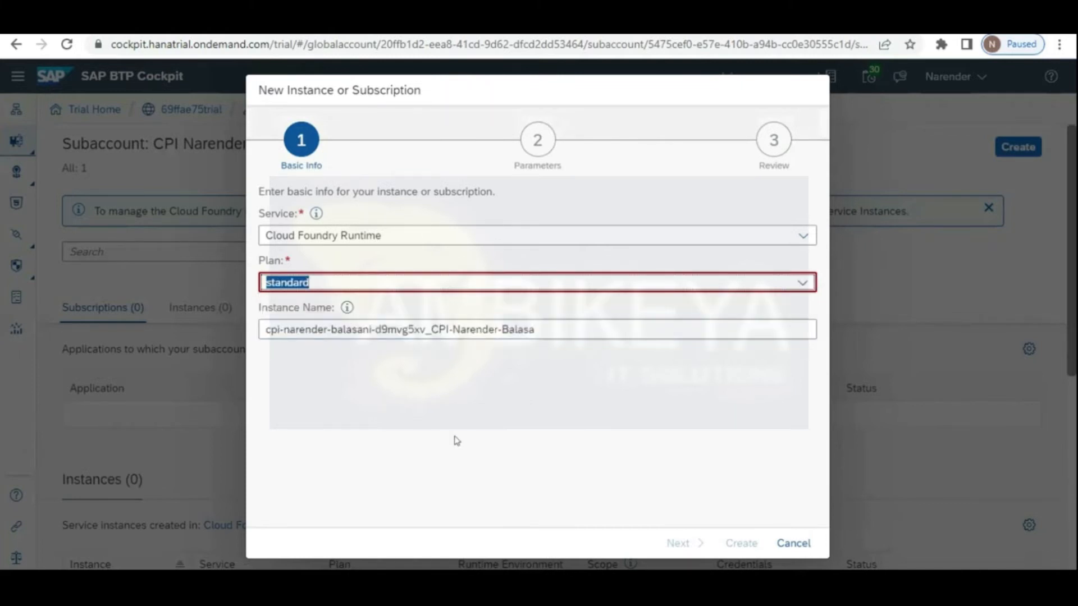
left_click(794, 543)
left_click(549, 351)
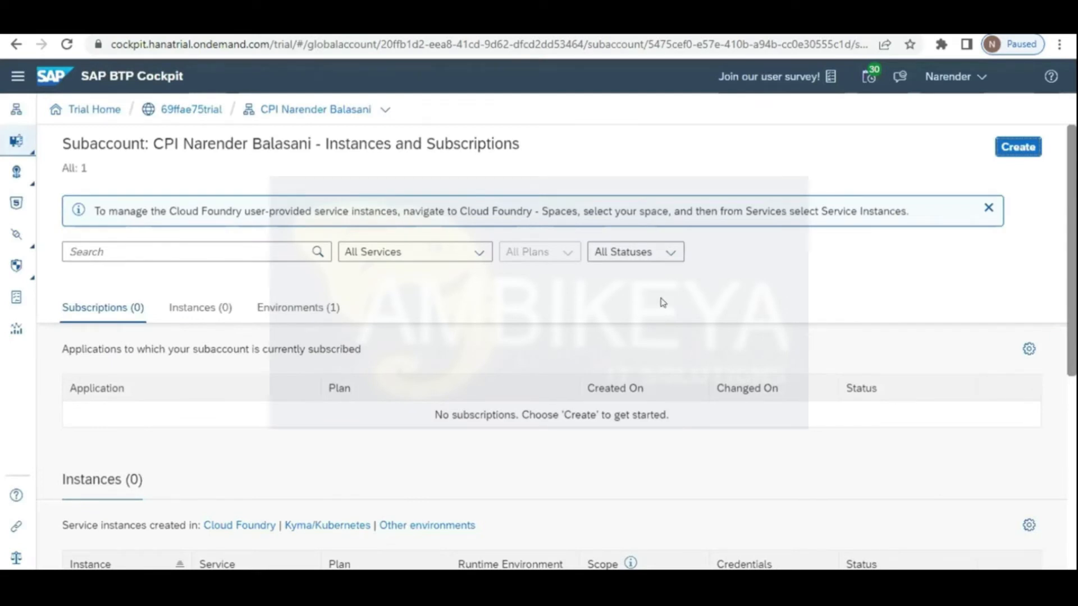
Step: Show the Environments tab, then browse the service list for a new instance and cancel
left_click(284, 311)
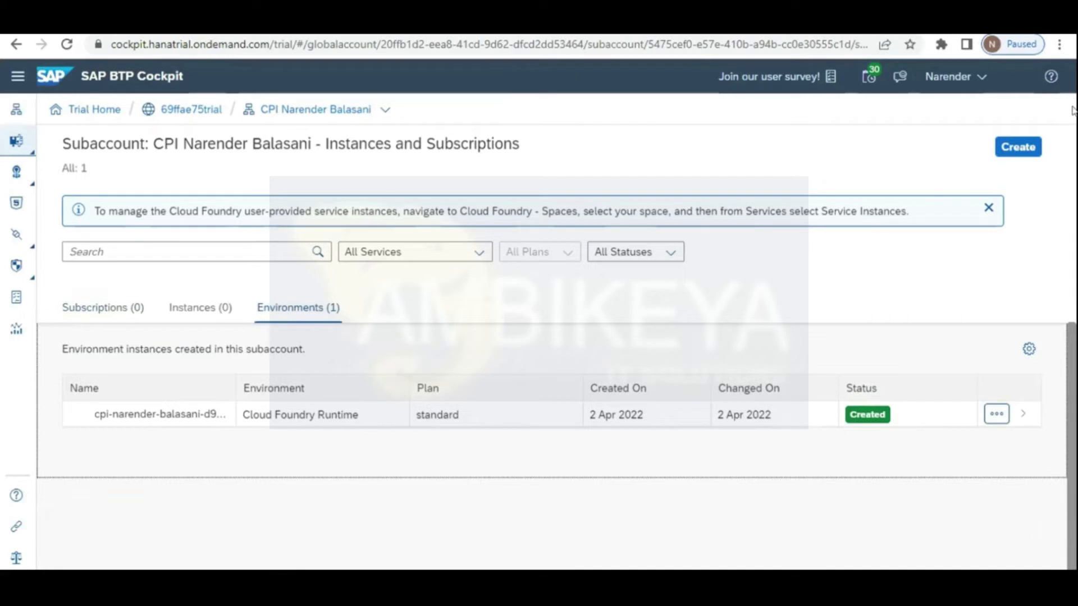
left_click(1018, 149)
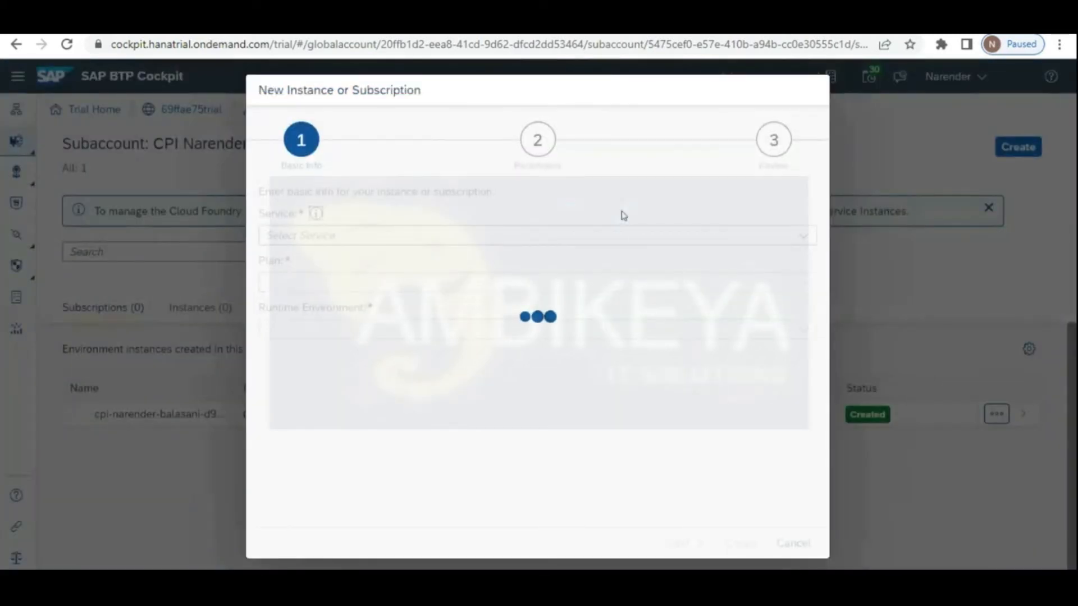
left_click(804, 236)
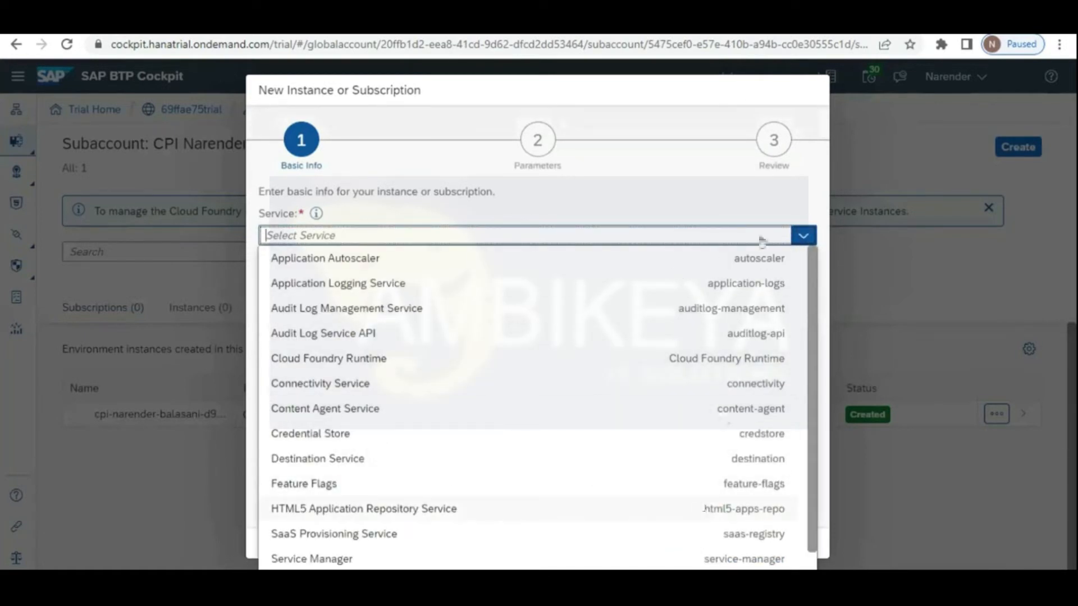
left_click(910, 129)
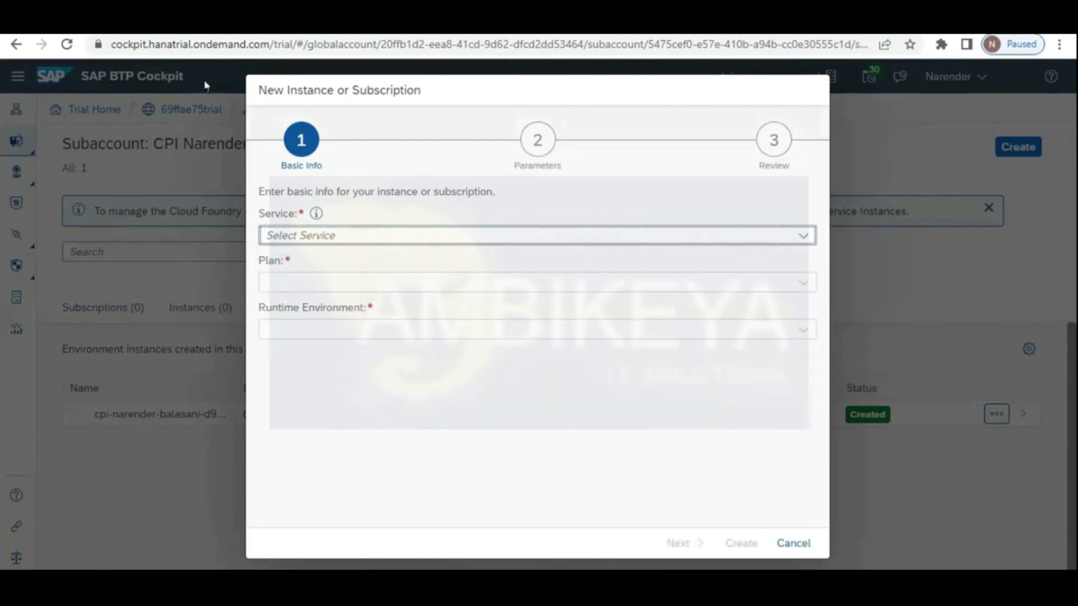
left_click(789, 542)
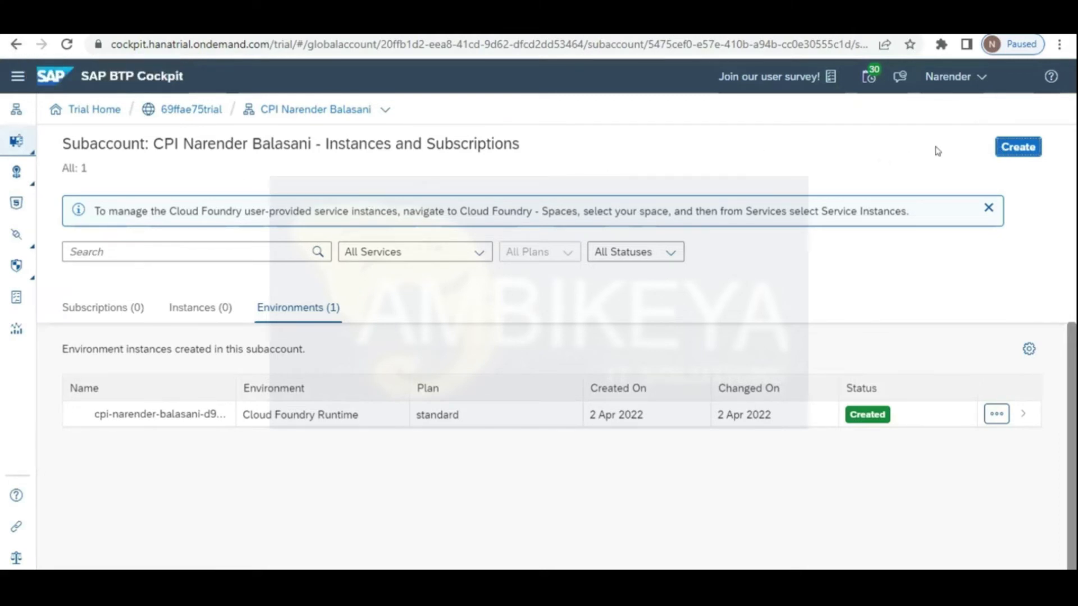
Step: Return to the global account's subaccount list and glance at the trial subaccount's actions
left_click(188, 110)
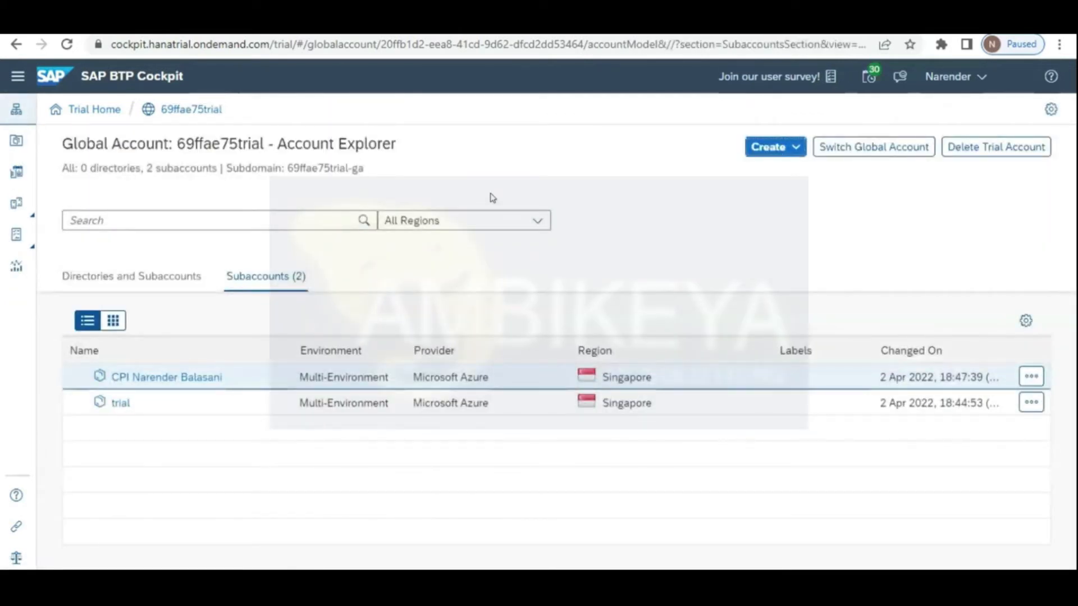
left_click(1029, 402)
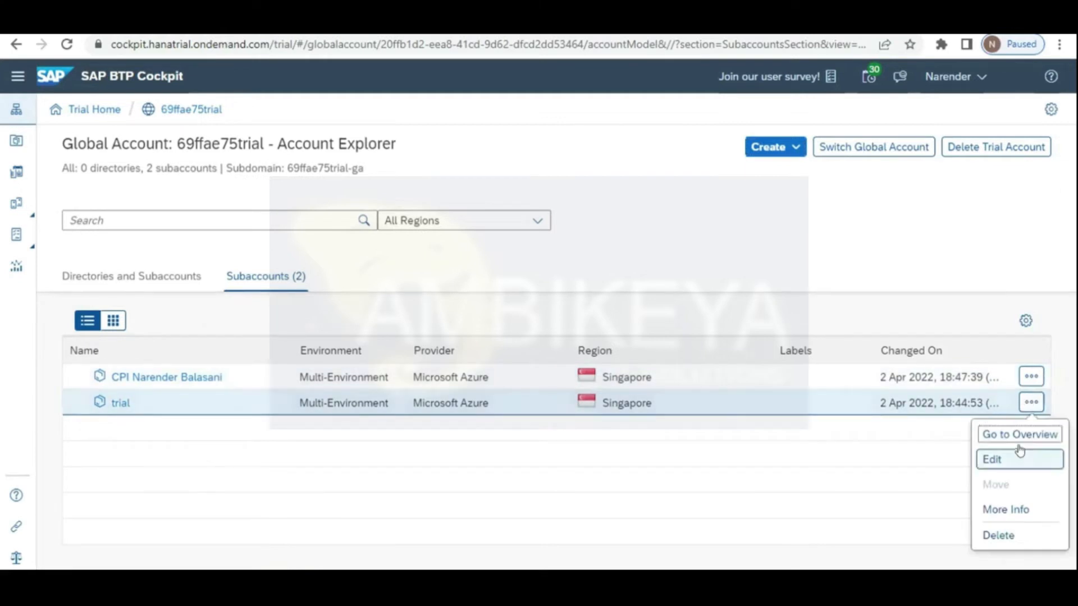
left_click(115, 403)
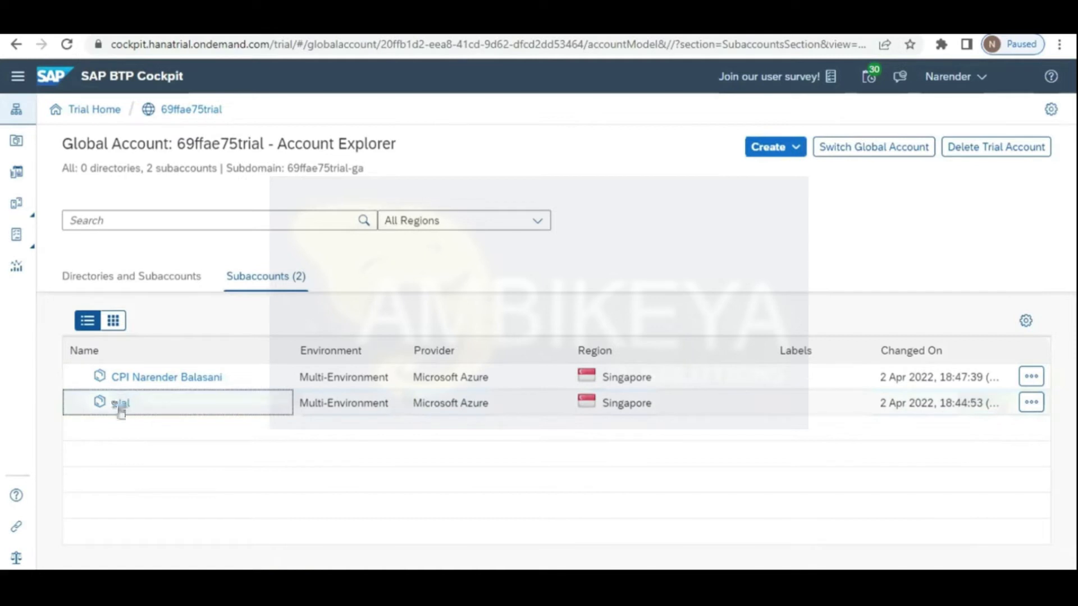
Step: Open the trial subaccount and view its Instances and Subscriptions page
left_click(120, 404)
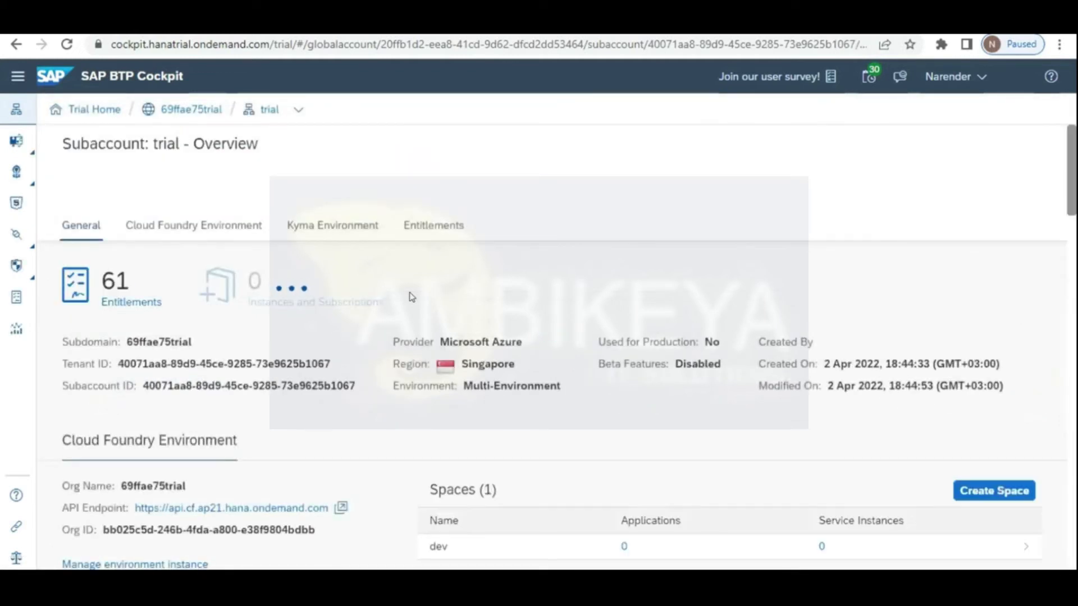
left_click_drag(1074, 158, 1070, 200)
scroll(1070, 200, "up", 2)
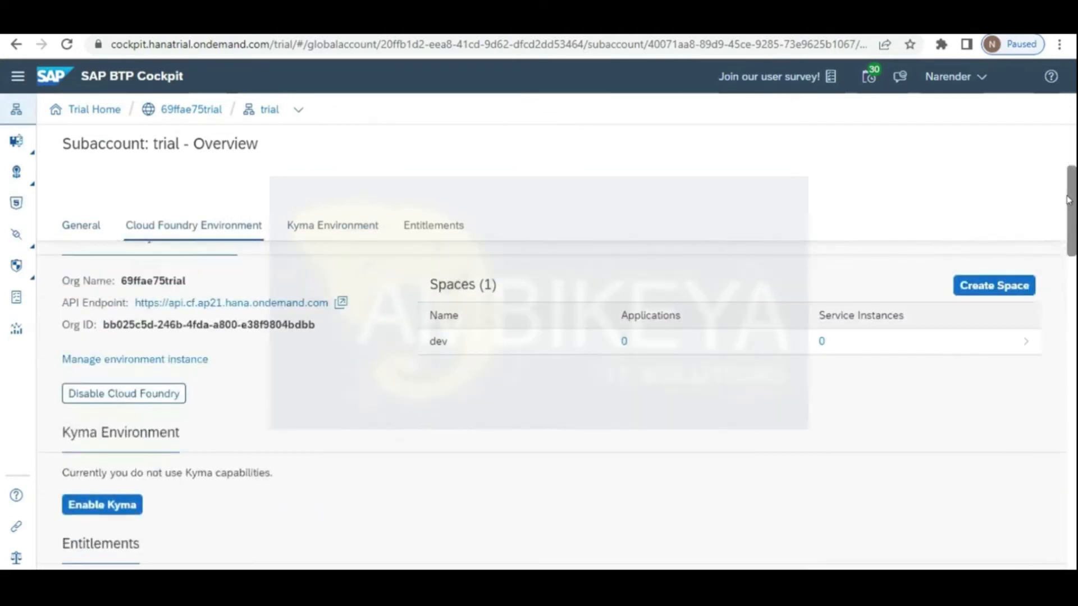
scroll(1069, 200, "up", 4)
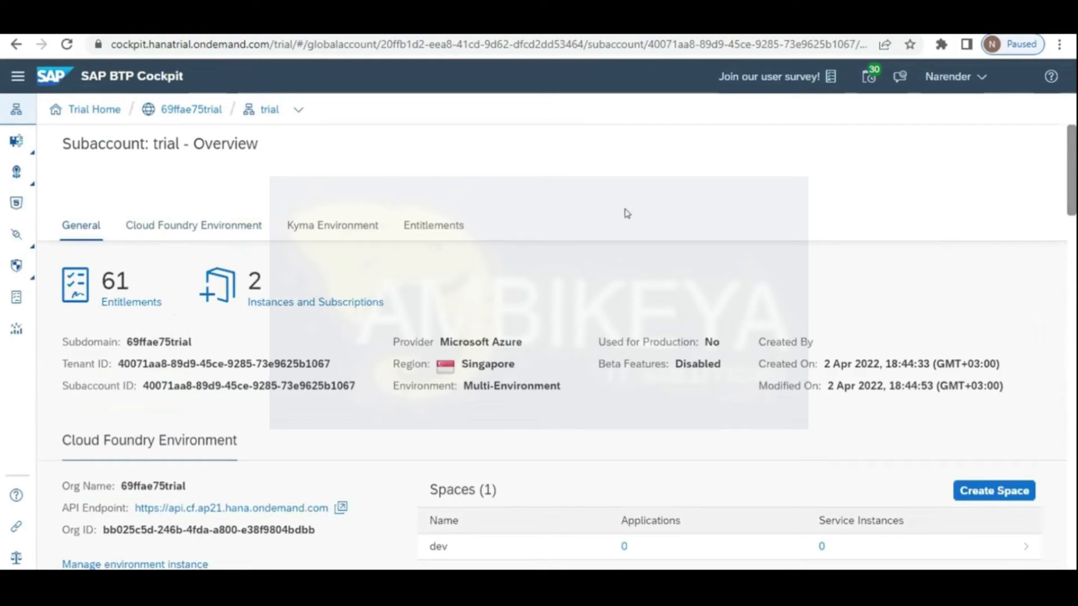
left_click(312, 302)
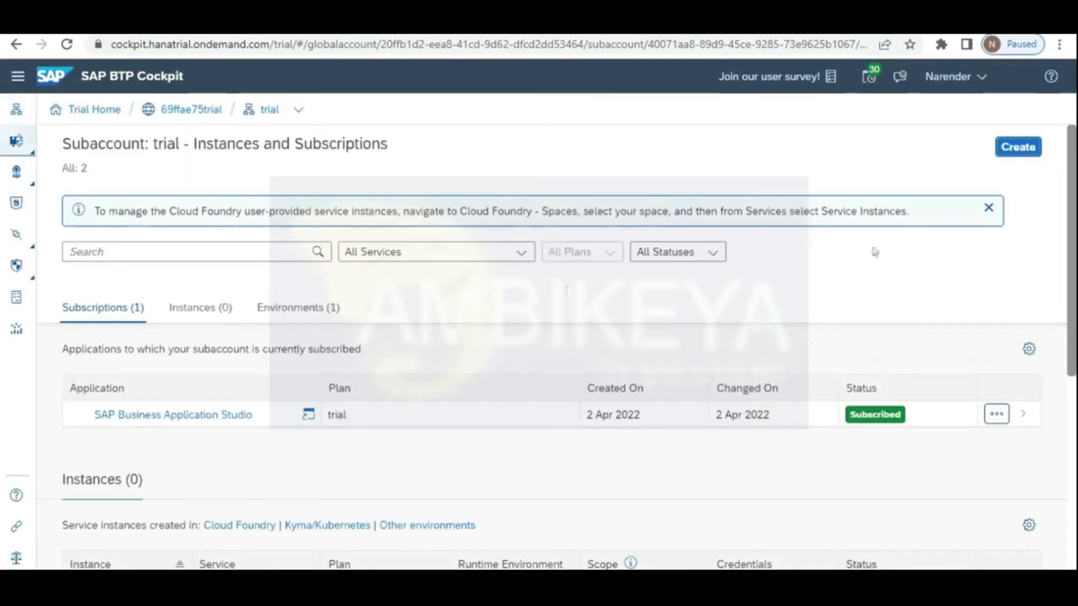
left_click_drag(1069, 296, 1075, 455)
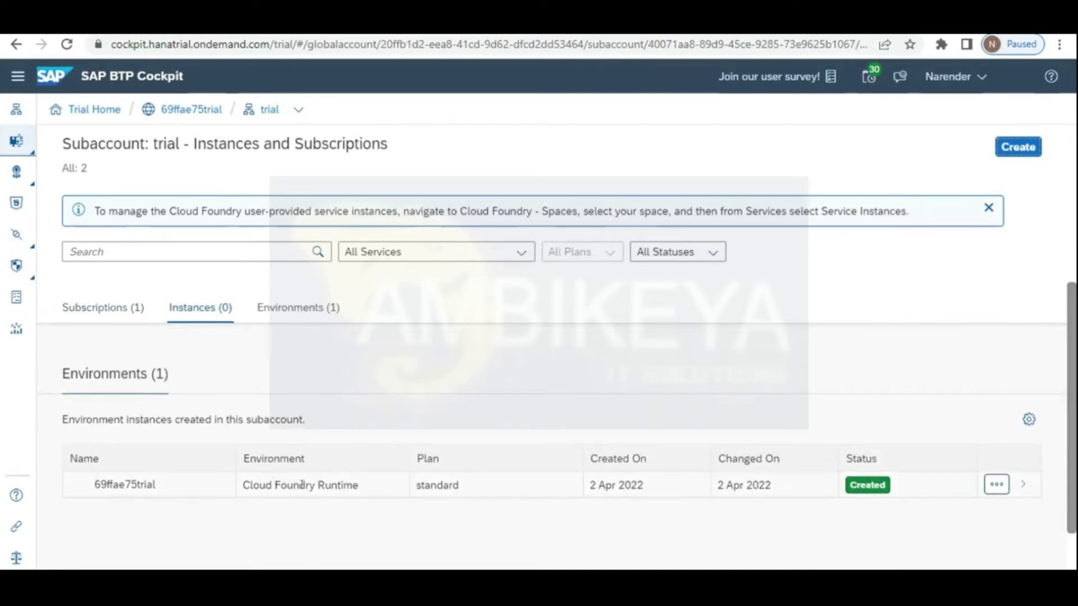
left_click_drag(1072, 410, 1064, 288)
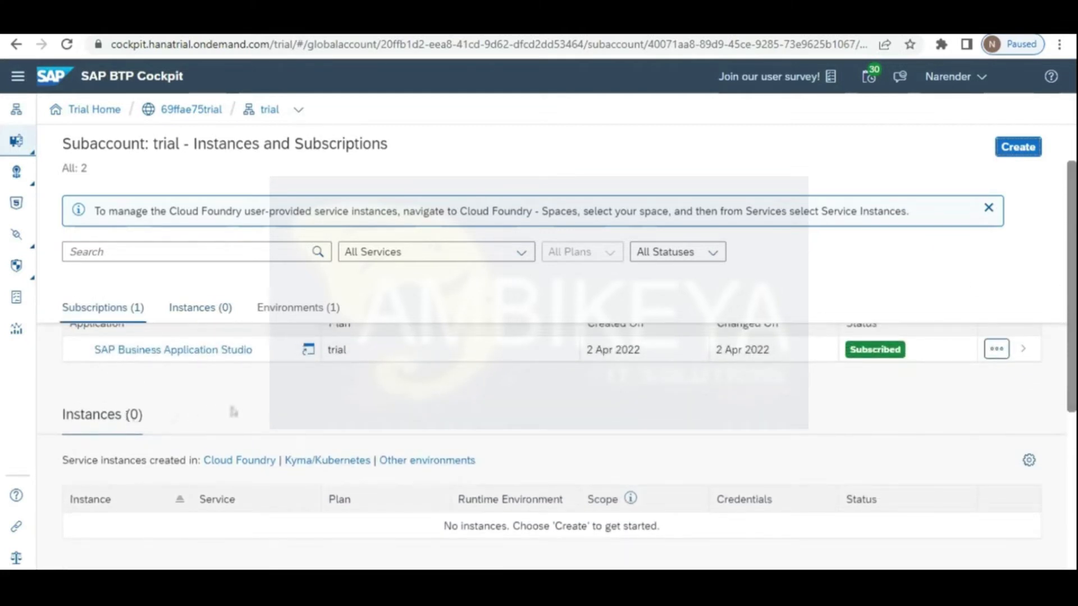
Step: Create an Integration Suite subscription on the trial plan in the trial subaccount
left_click(1008, 148)
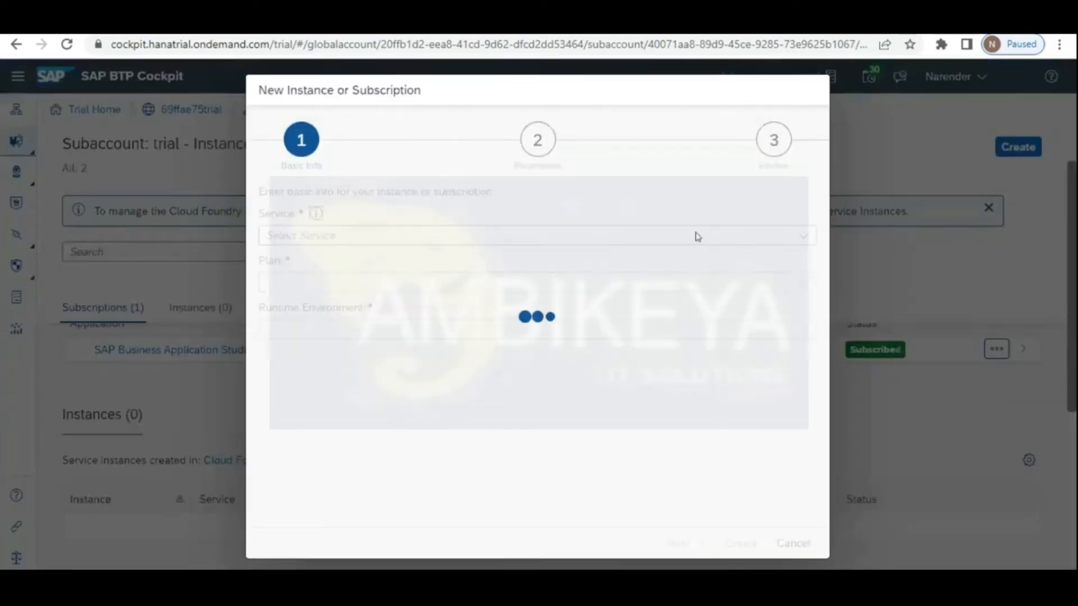
left_click(802, 236)
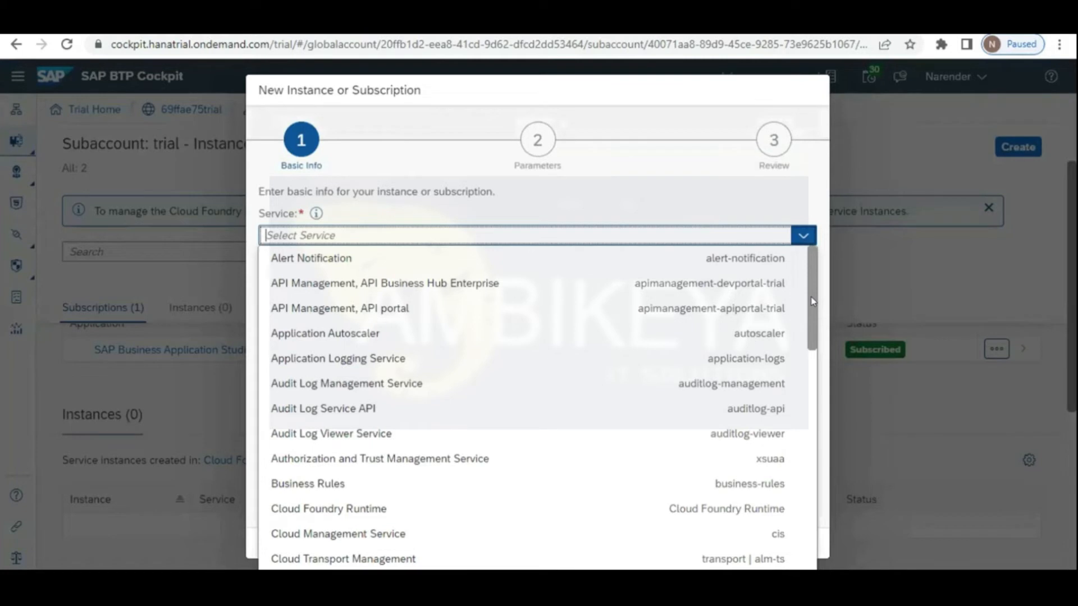
scroll(483, 491, "down", 5)
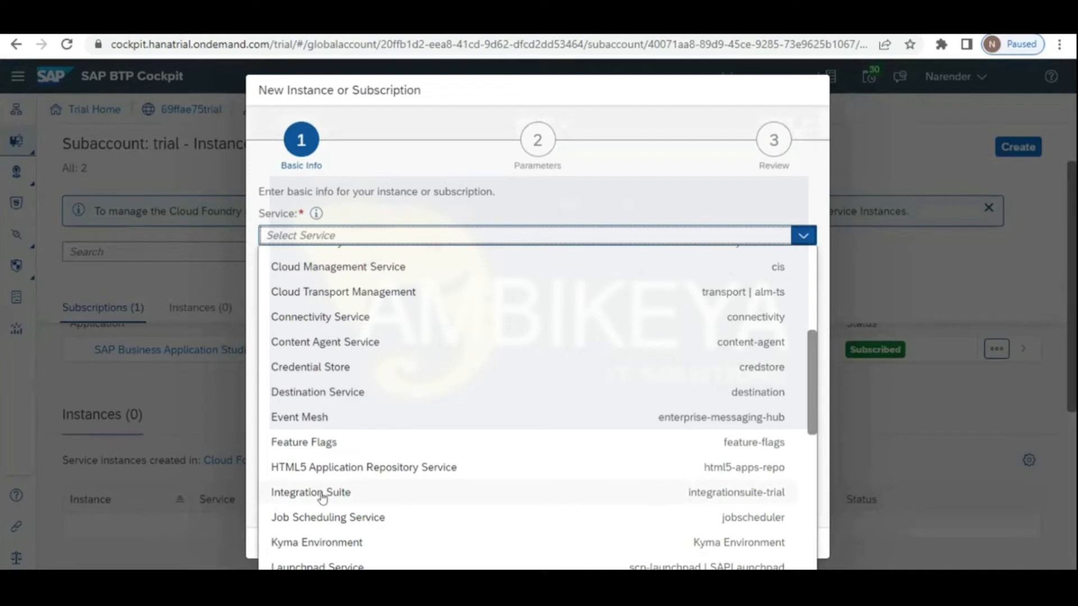
left_click(322, 497)
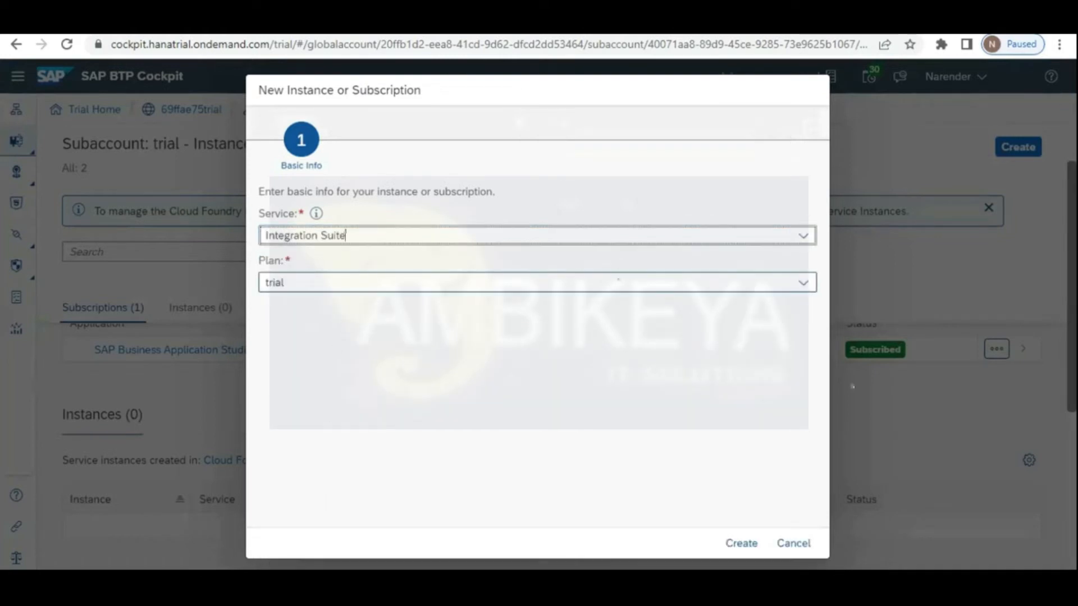
left_click(734, 542)
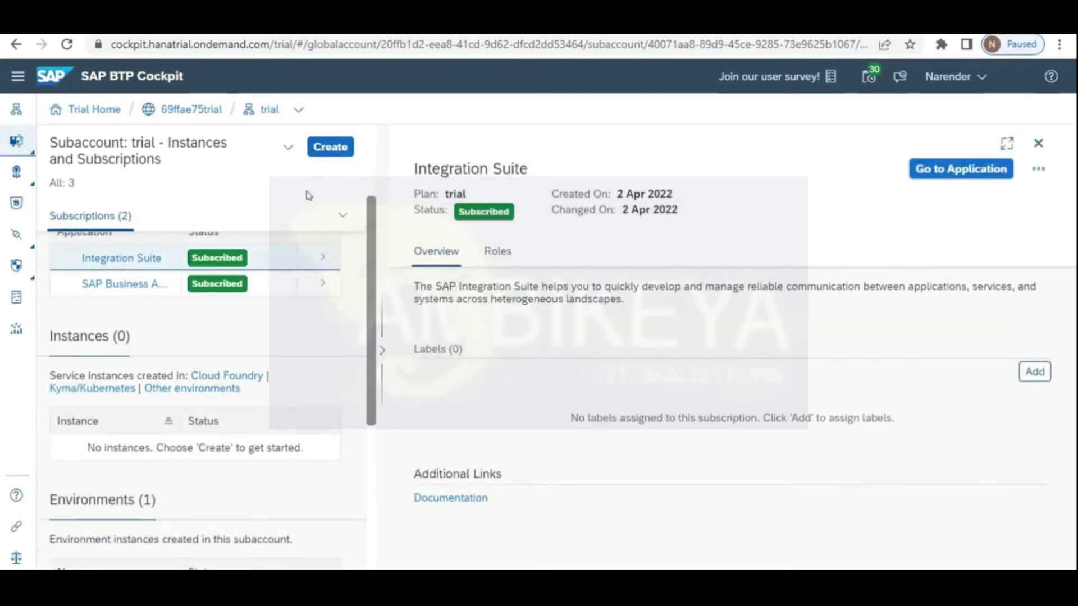
Step: Launch the Integration Suite application, hit the access-denied page, and return to the Cockpit tab
left_click(144, 260)
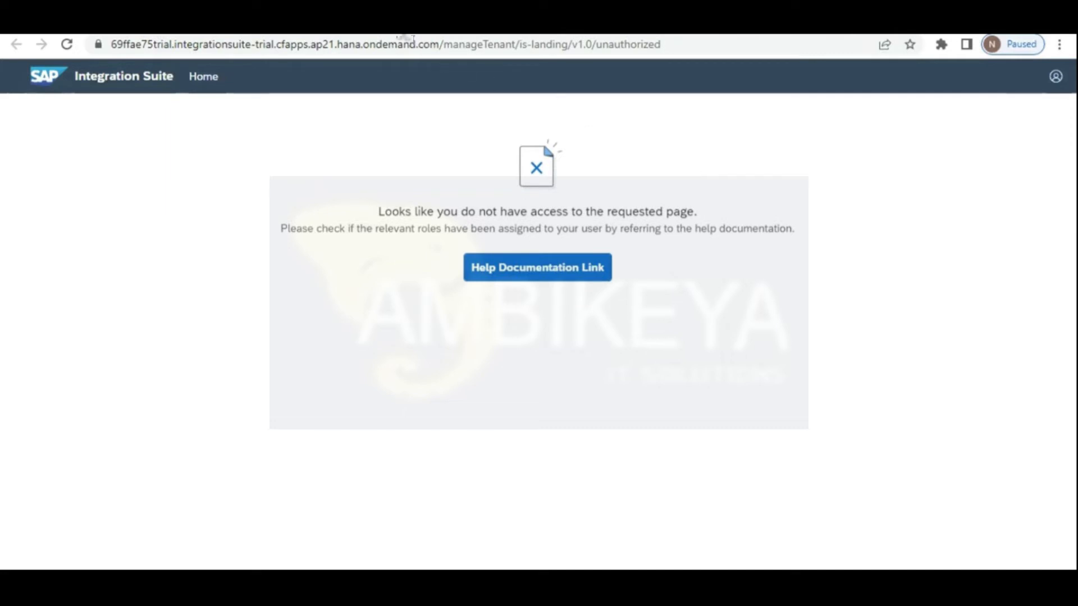
left_click(400, 32)
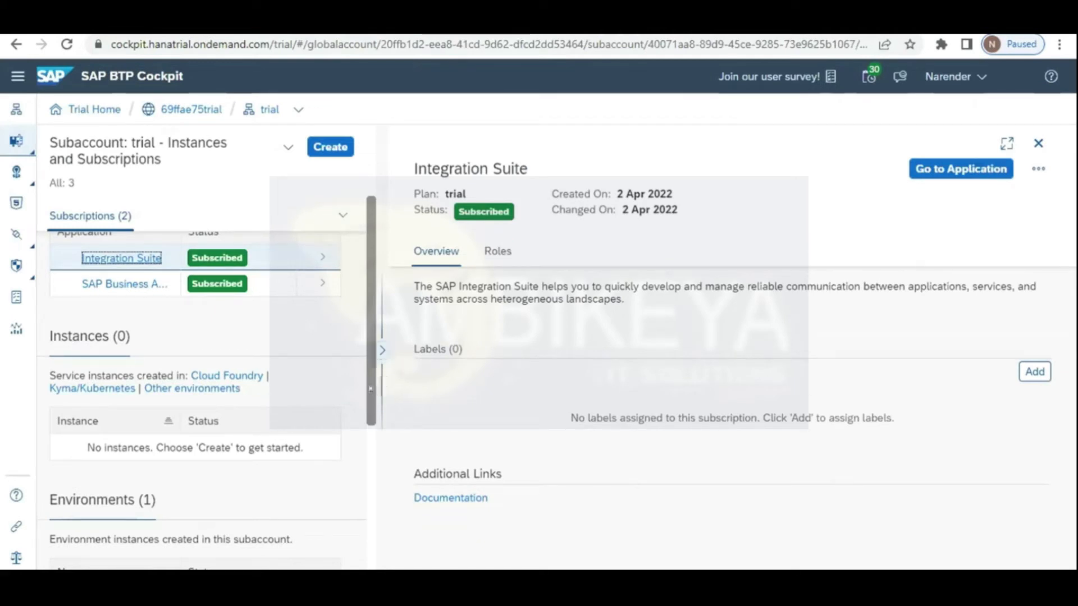
Step: Open Security > Role Collections to list Integration_Provisioner, Subaccount Administrator and the other collections
scroll(370, 393, "down", 1)
scroll(371, 393, "down", 2)
scroll(372, 471, "up", 2)
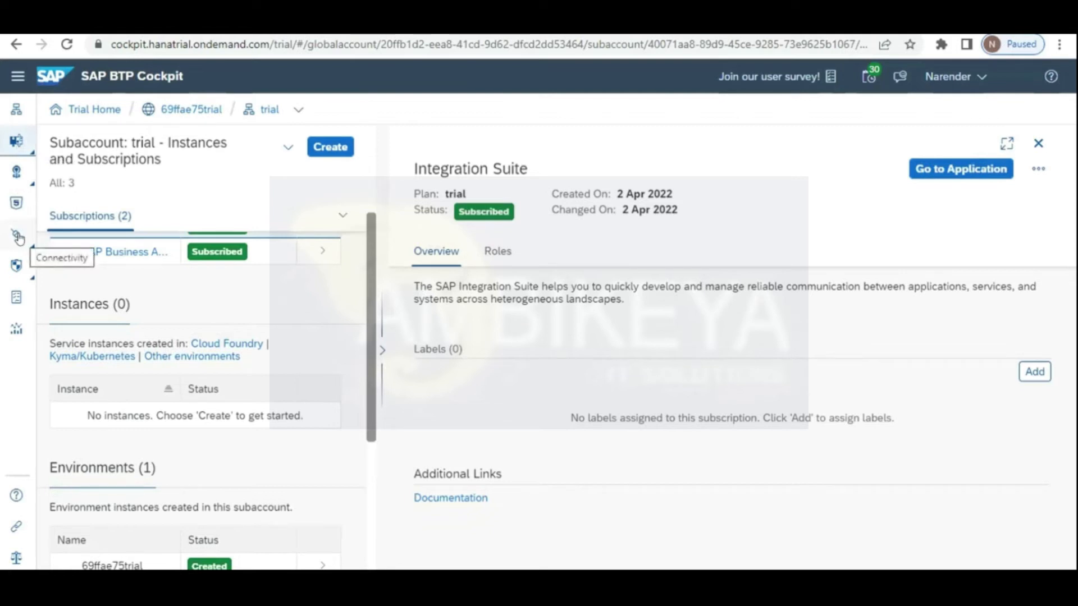
left_click(26, 274)
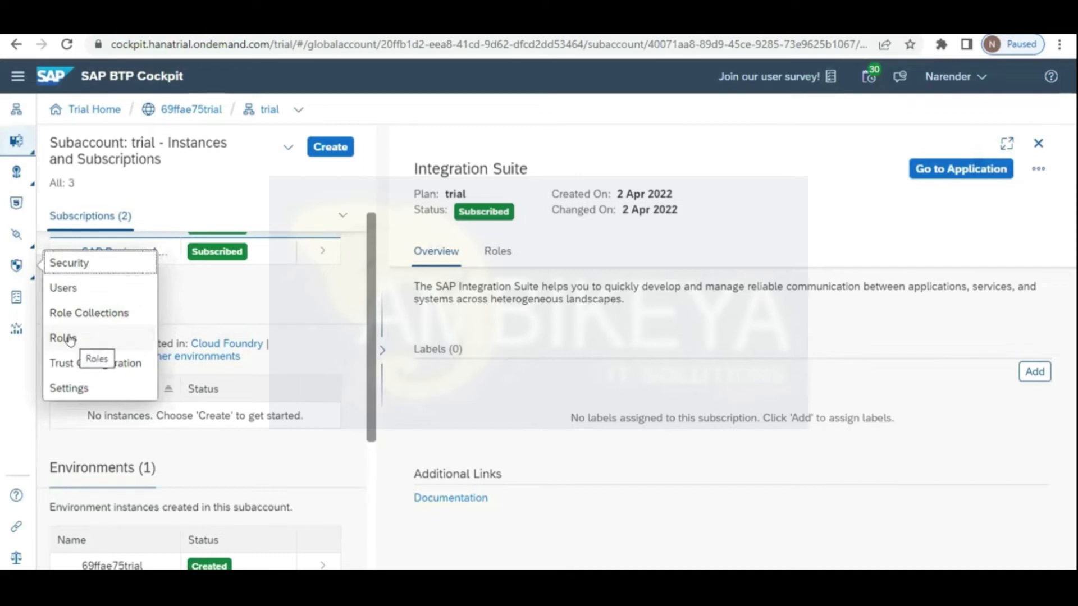
left_click(71, 316)
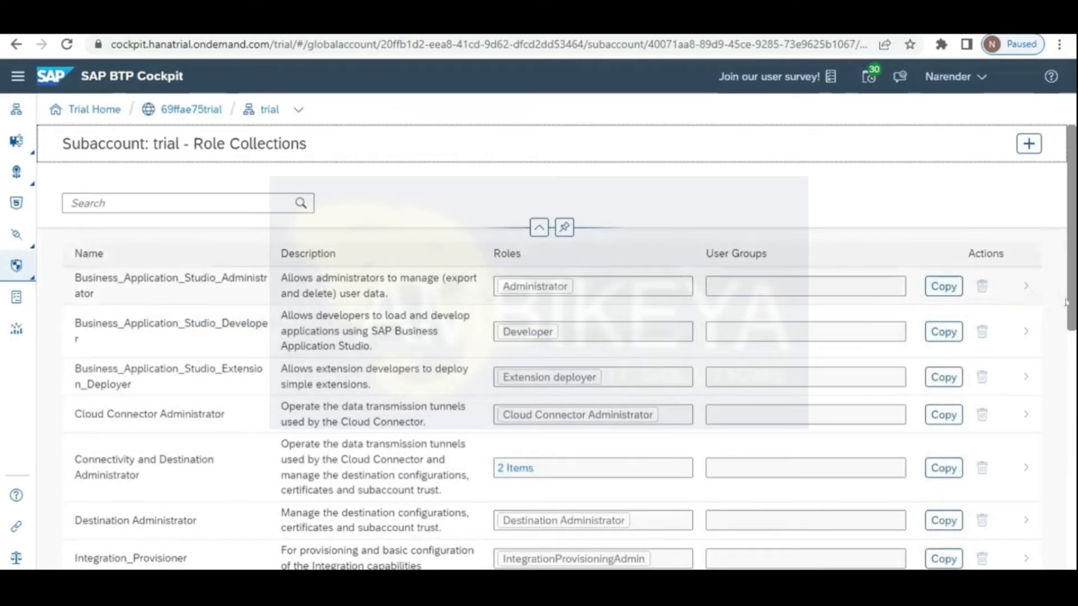
scroll(1066, 301, "down", 1)
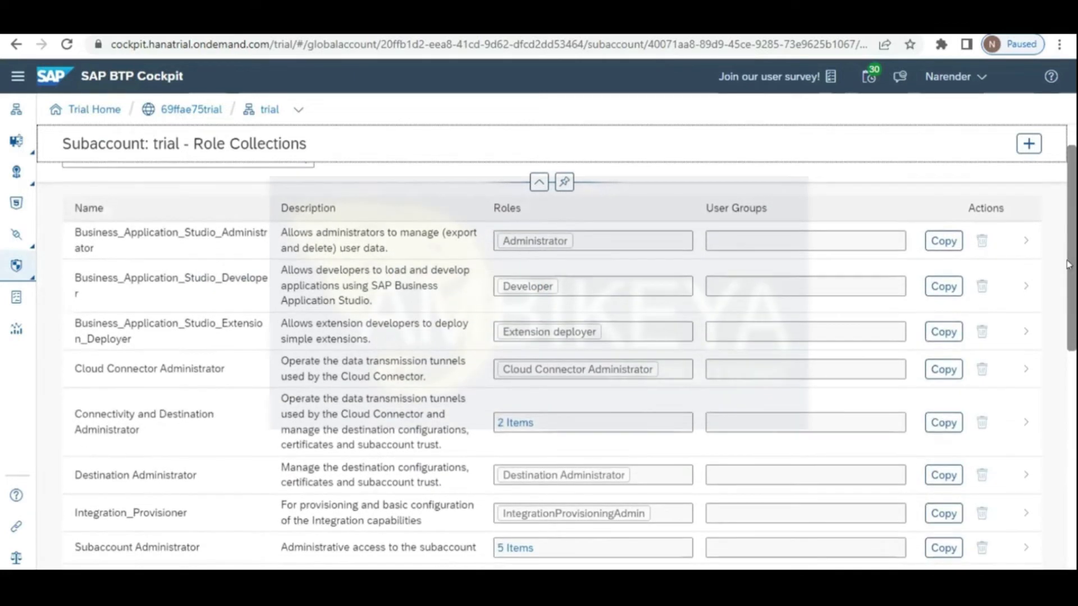
scroll(1069, 265, "up", 1)
Step: Create a new empty role collection named CPI_Roles
left_click(1028, 144)
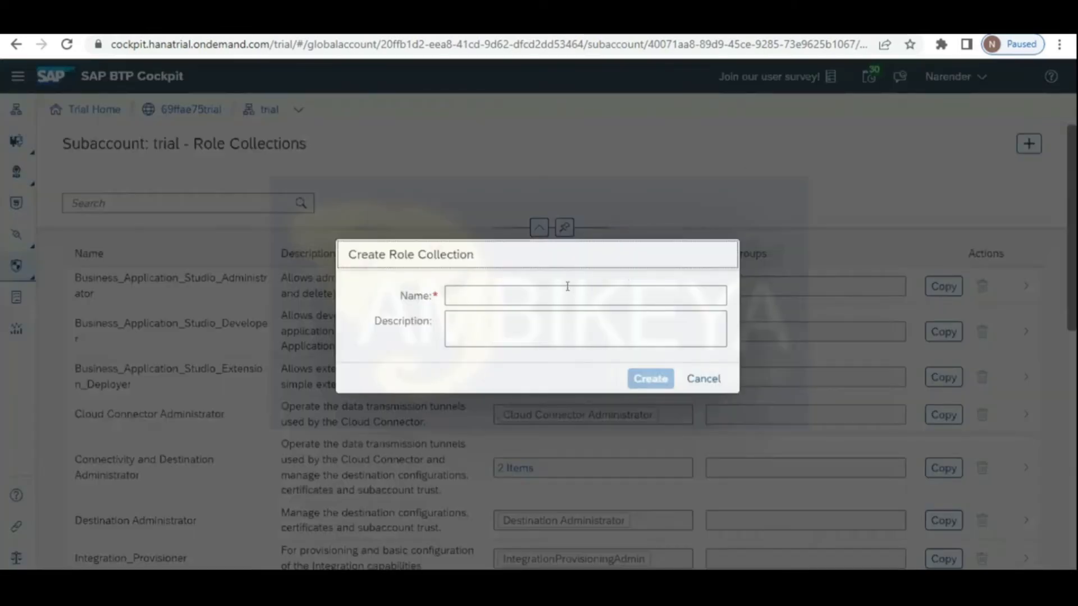
left_click(564, 288)
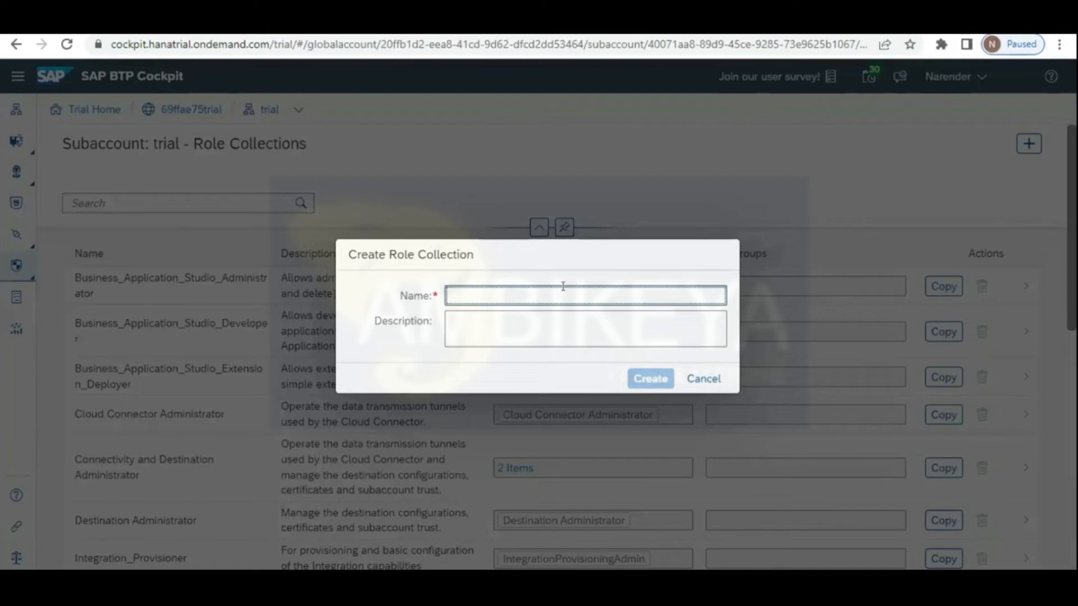
type("CP")
type("Rlo")
key("BackSpace")
key("BackSpace")
type("ole")
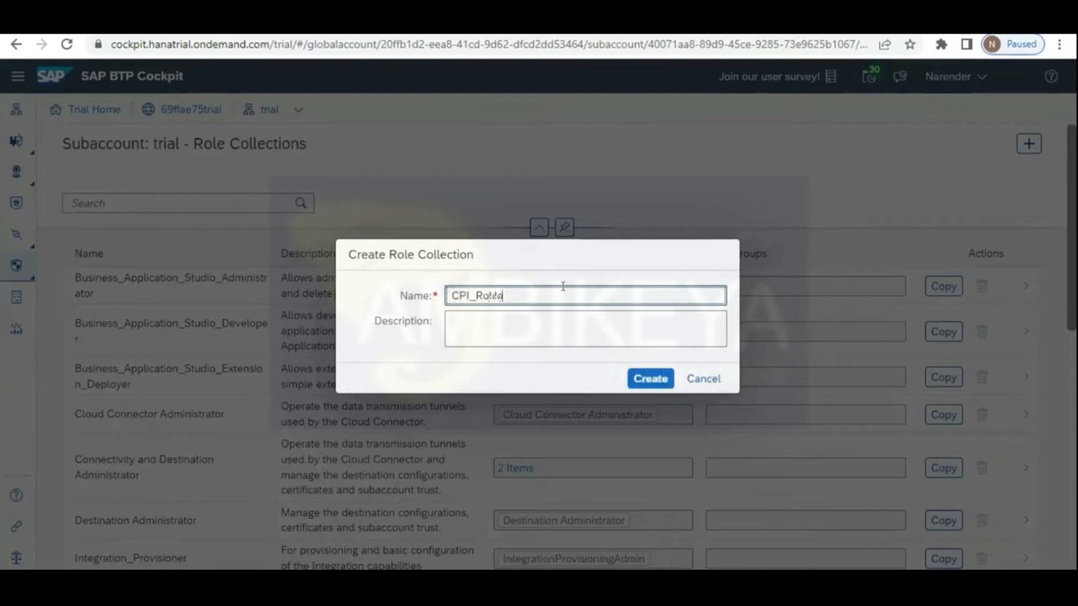
type("s")
left_click(497, 323)
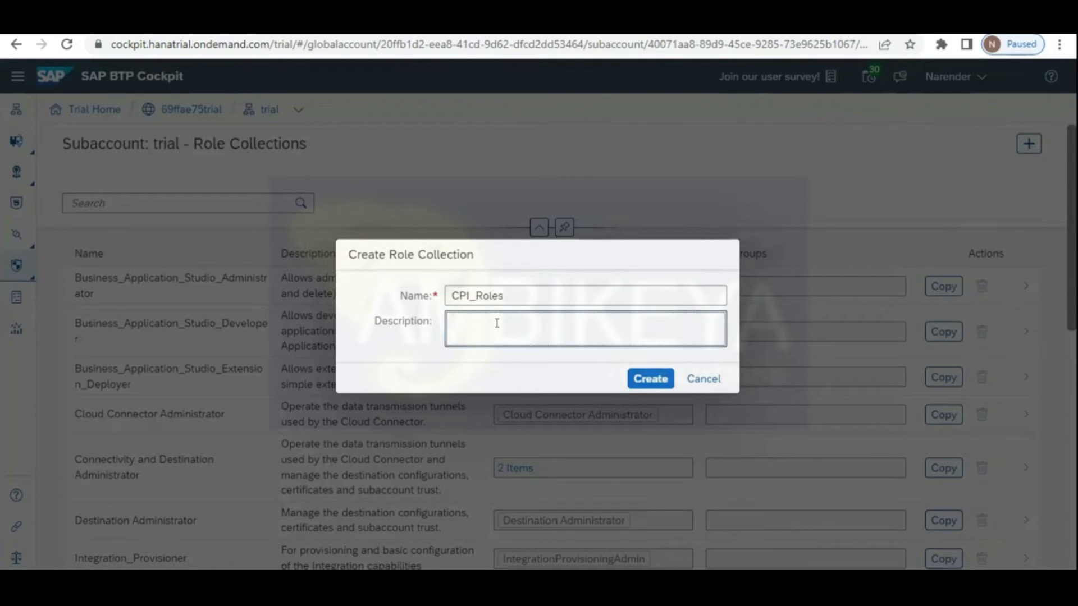
left_click(650, 380)
left_click(650, 380)
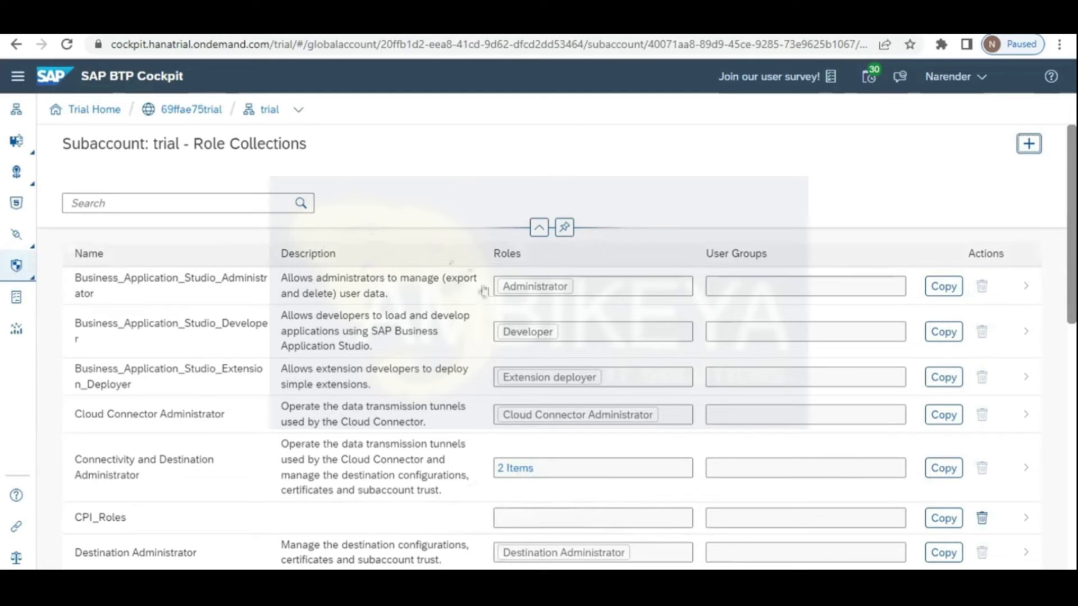
Step: Open the CPI_Roles collection and switch it into edit mode
left_click(93, 517)
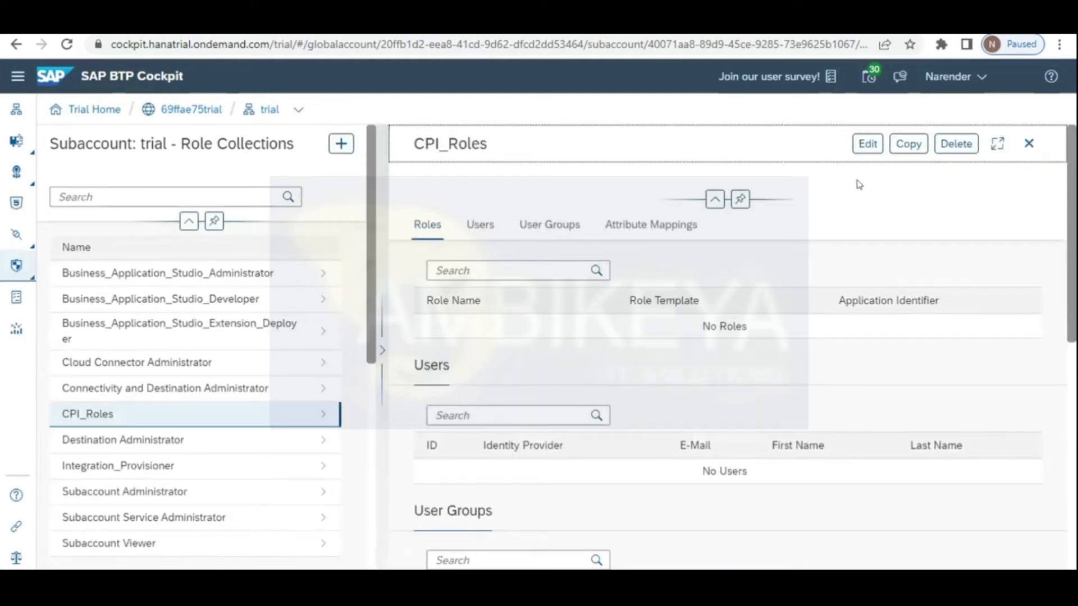
left_click(866, 145)
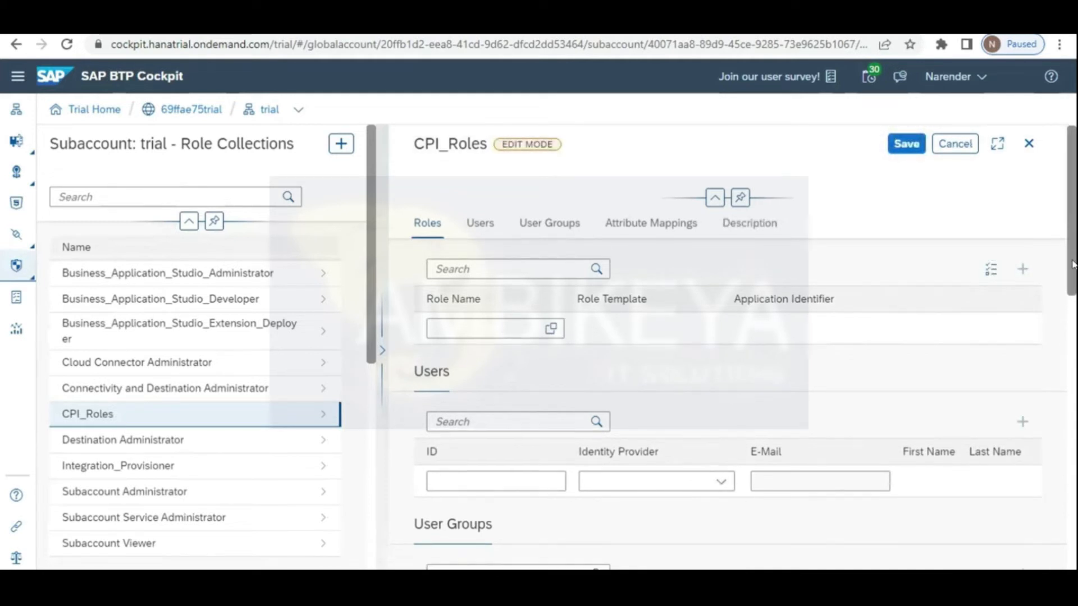
scroll(1074, 260, "down", 2)
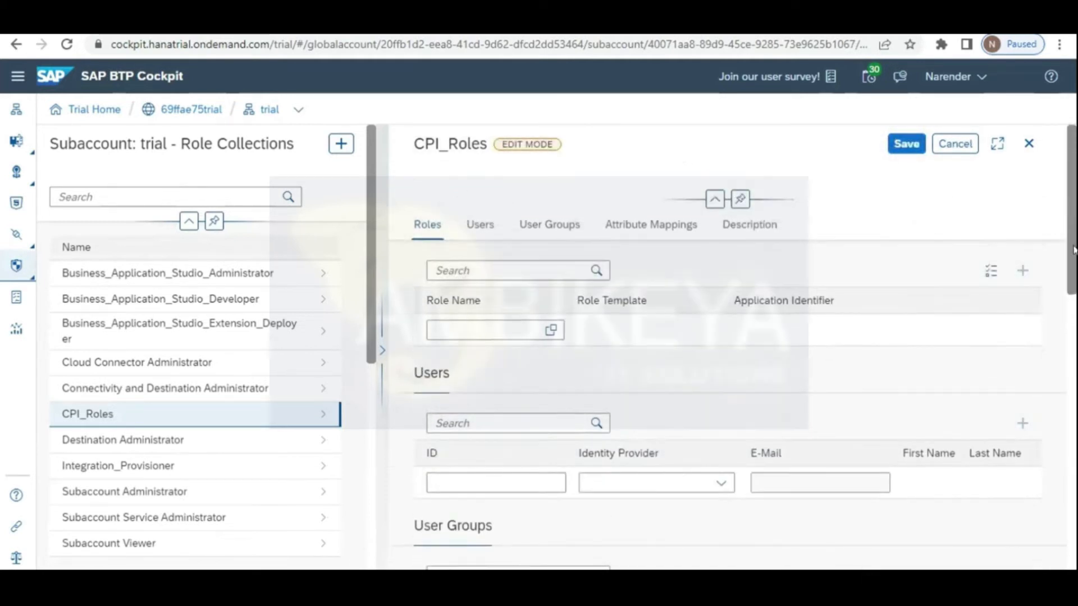
left_click(503, 274)
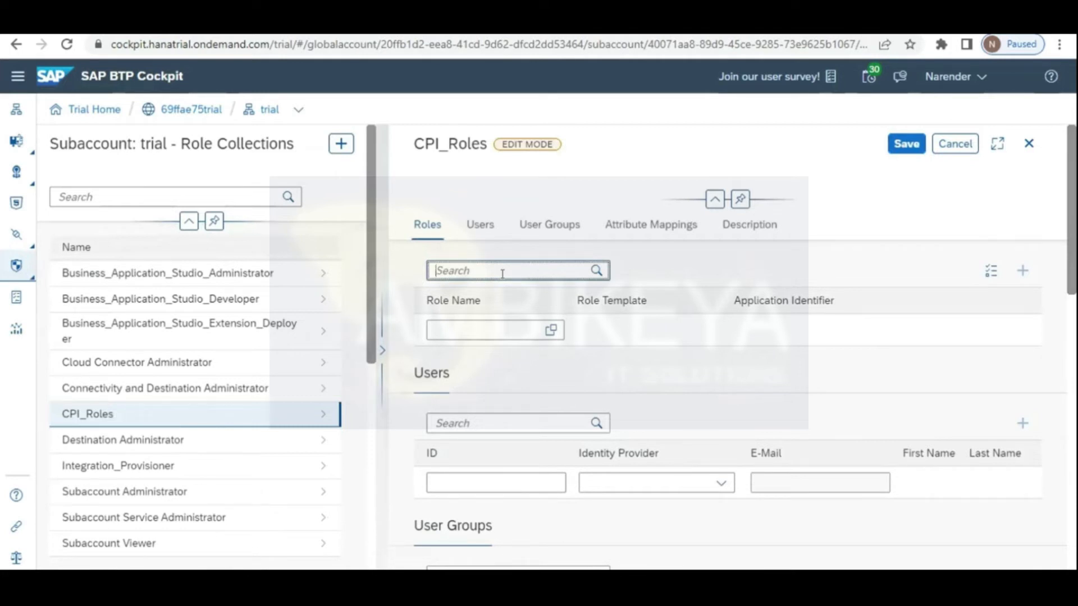
scroll(485, 227, "down", 2)
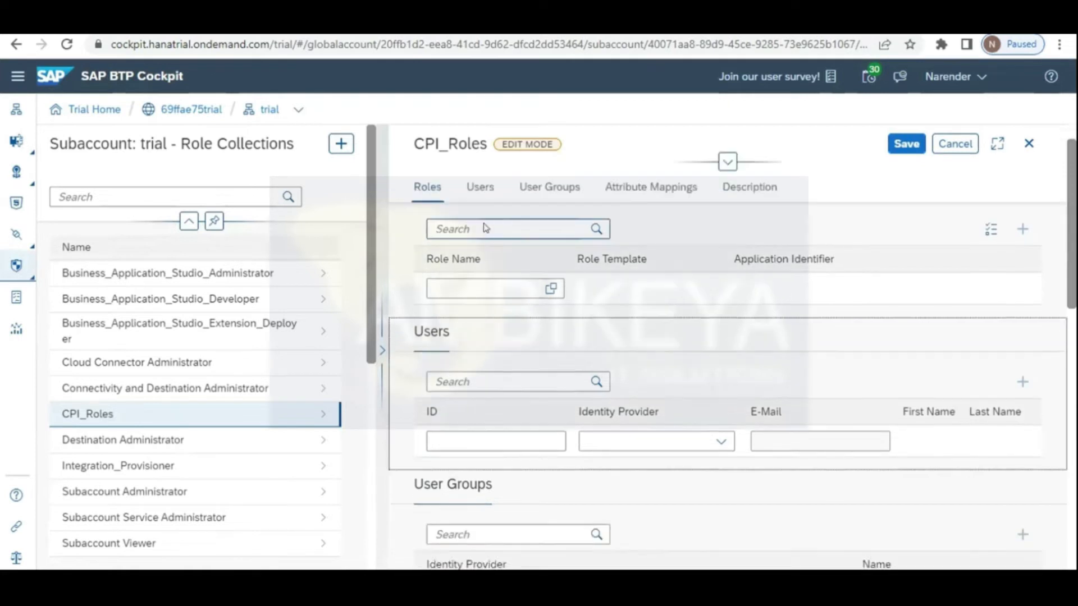
scroll(485, 228, "down", 2)
scroll(485, 224, "down", 1)
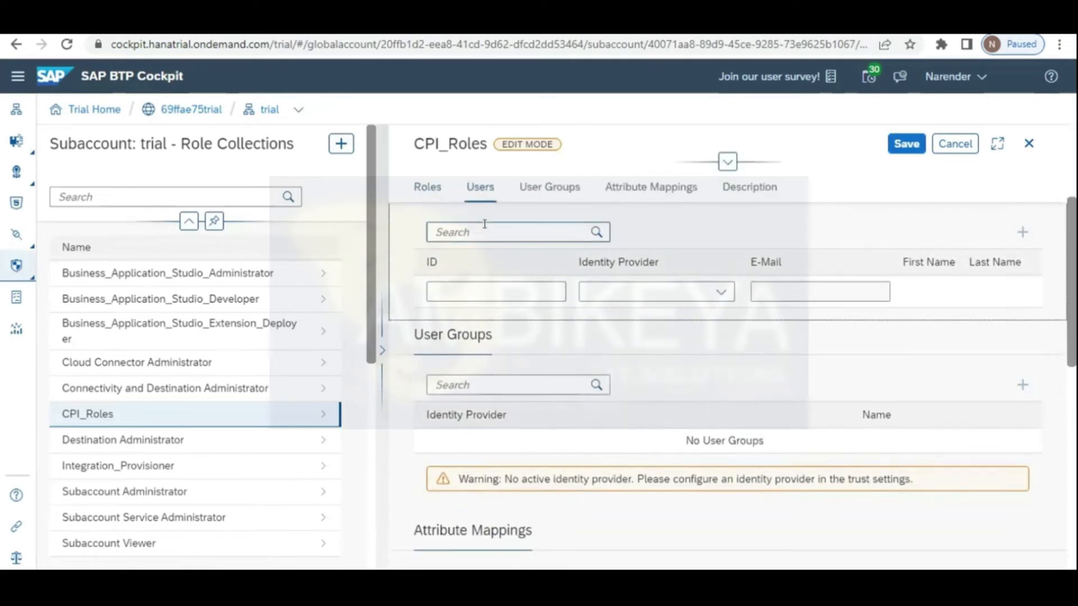
Step: Add the new user's e-mail as user ID, copy it into the E-Mail field, and save
left_click(450, 288)
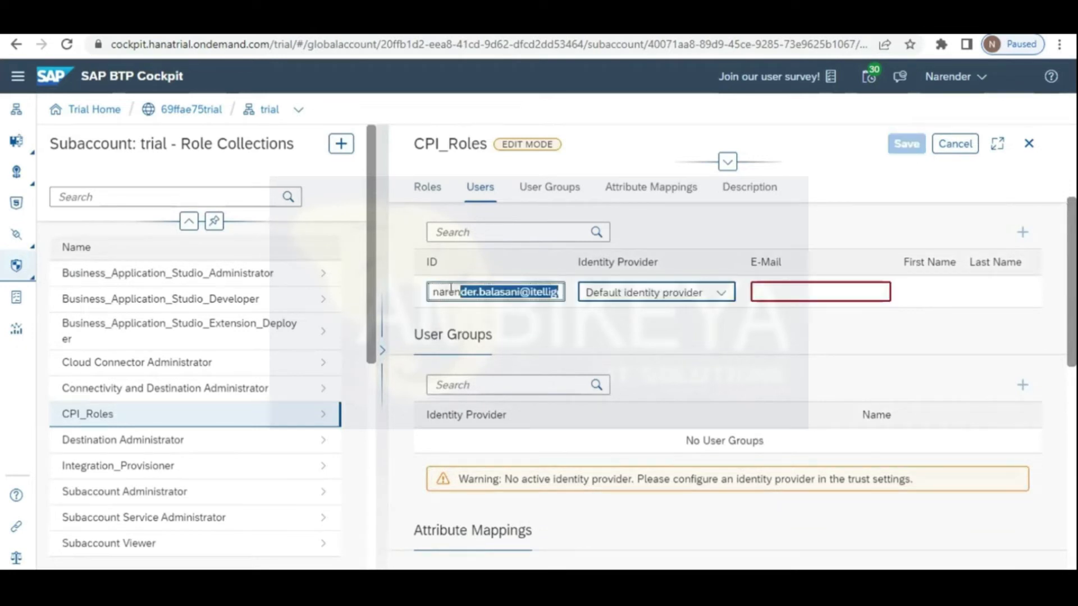
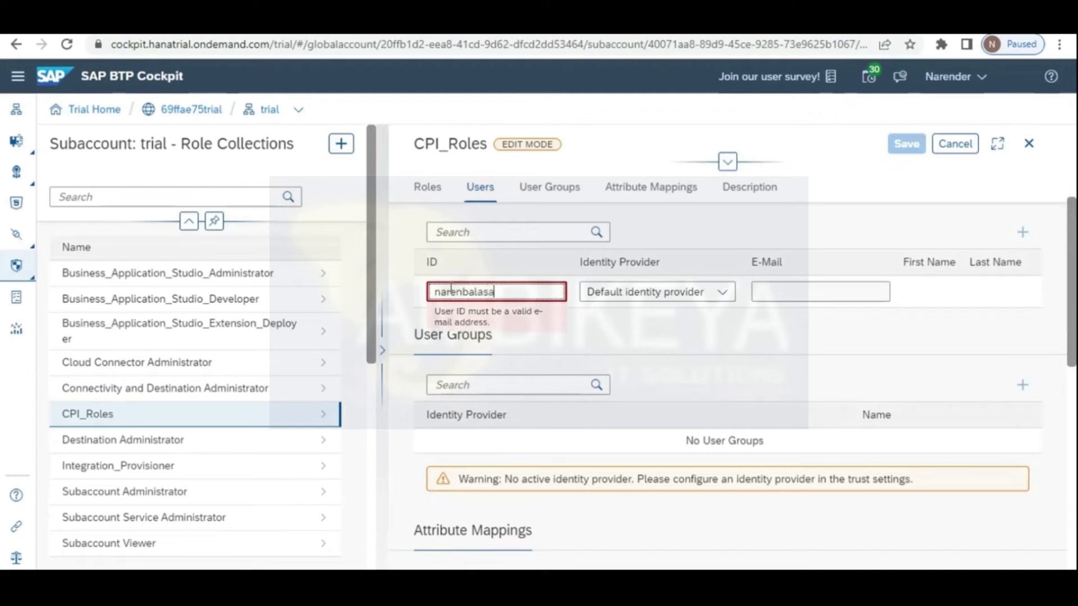
key("Tab")
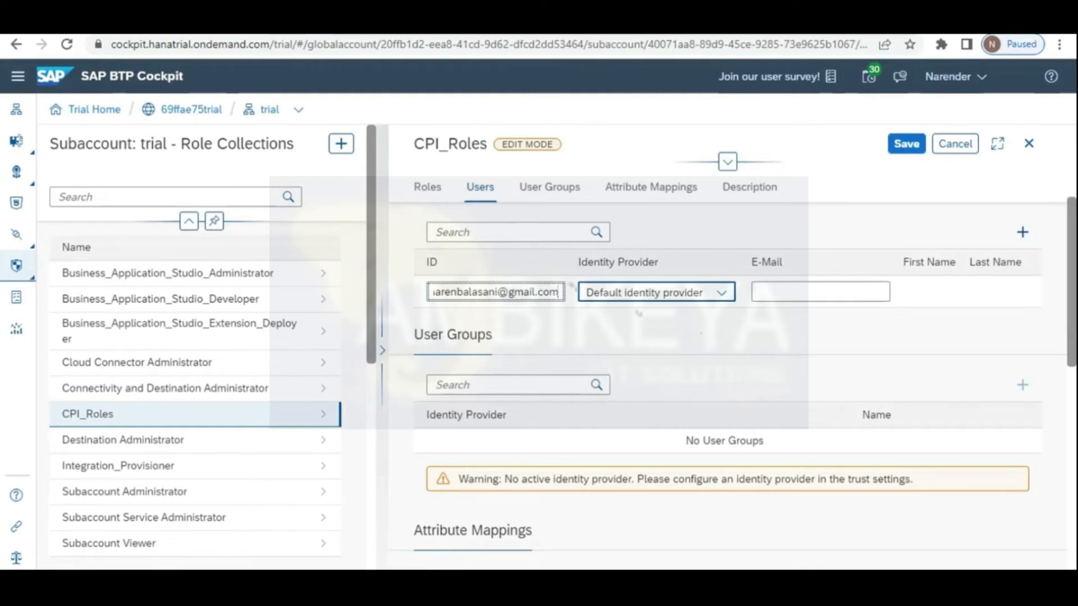
key("ctrl+a")
key("ctrl+c")
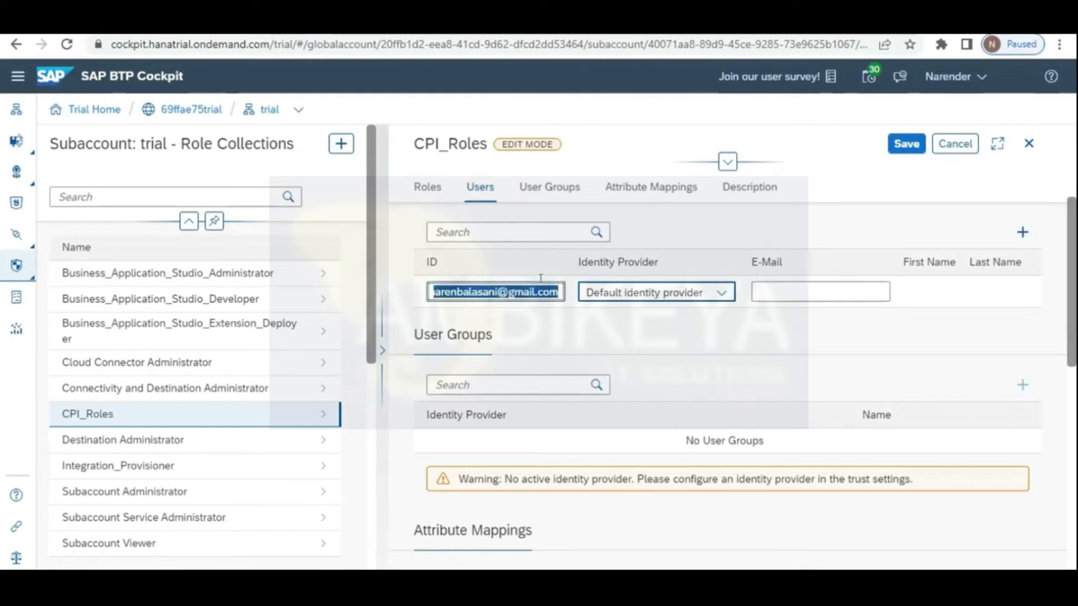
left_click(781, 287)
key("ctrl+v")
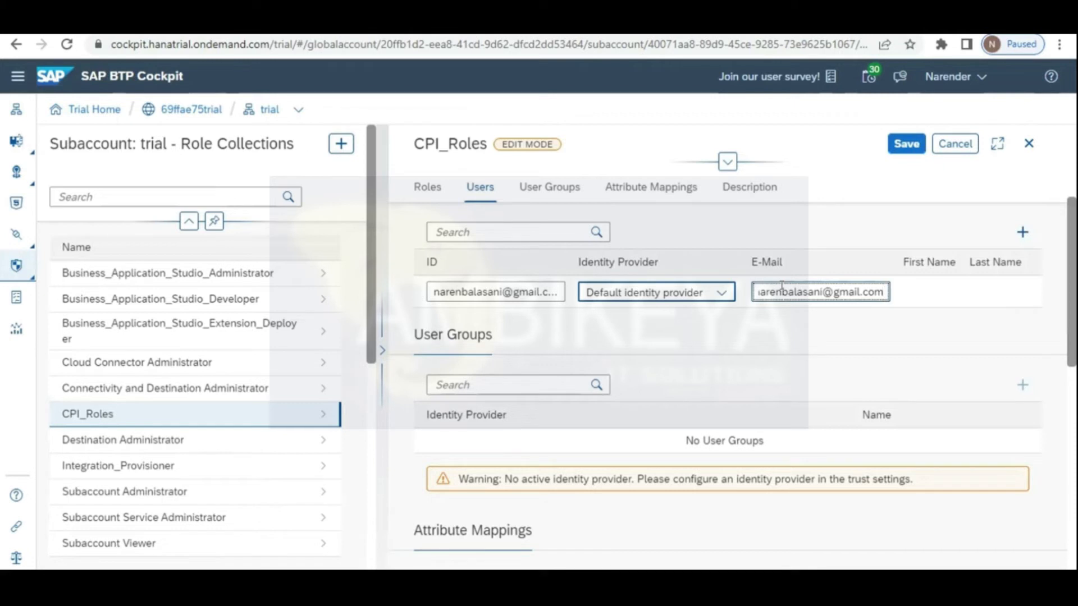
left_click(909, 144)
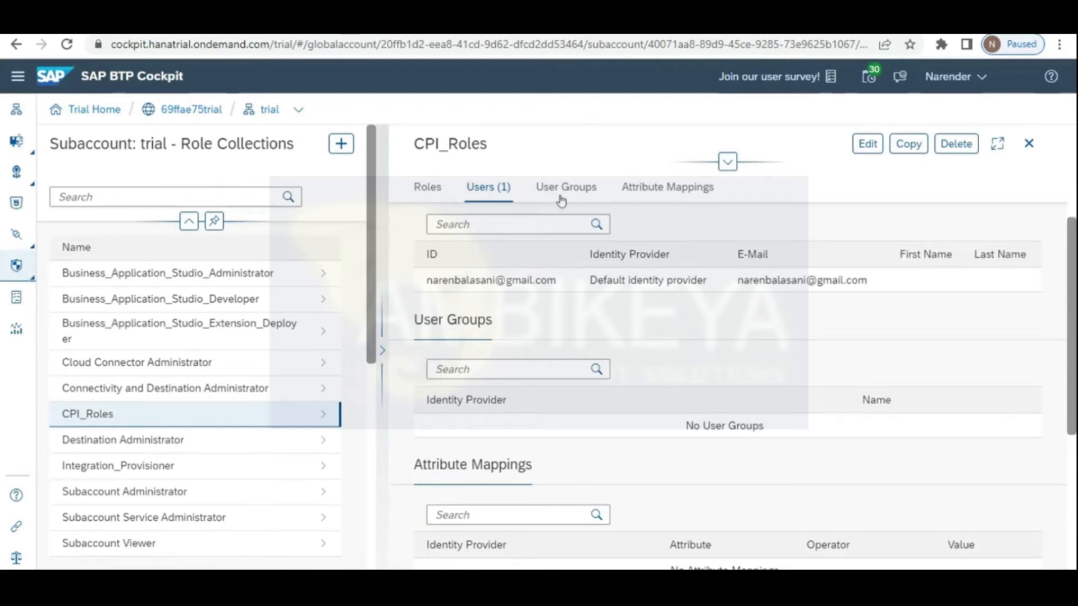
left_click(17, 269)
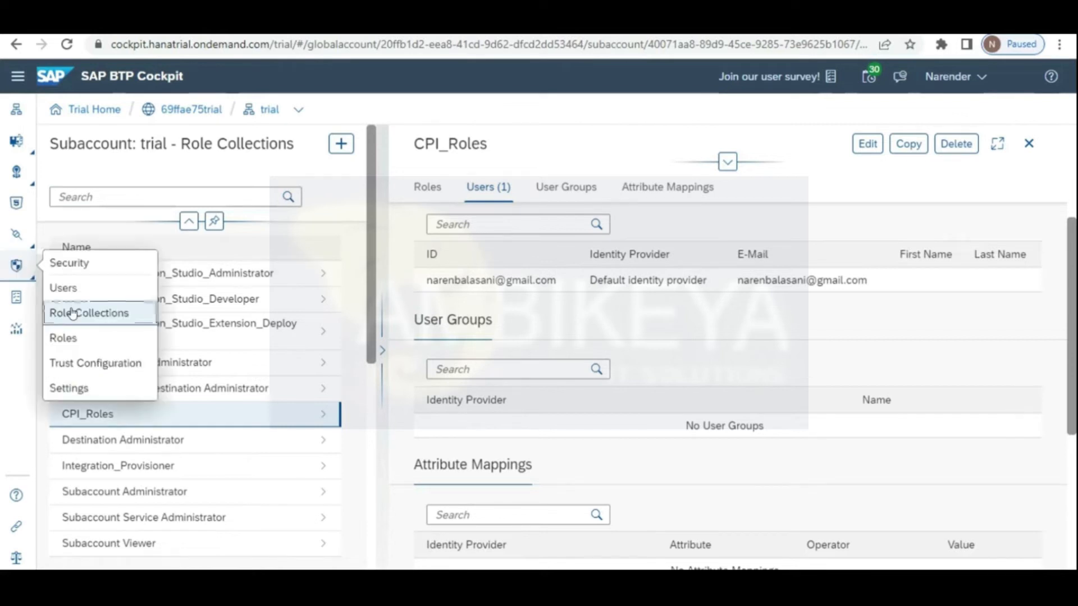
Step: Visit the Roles page, then open the existing administrator's details on the Users page
left_click(72, 339)
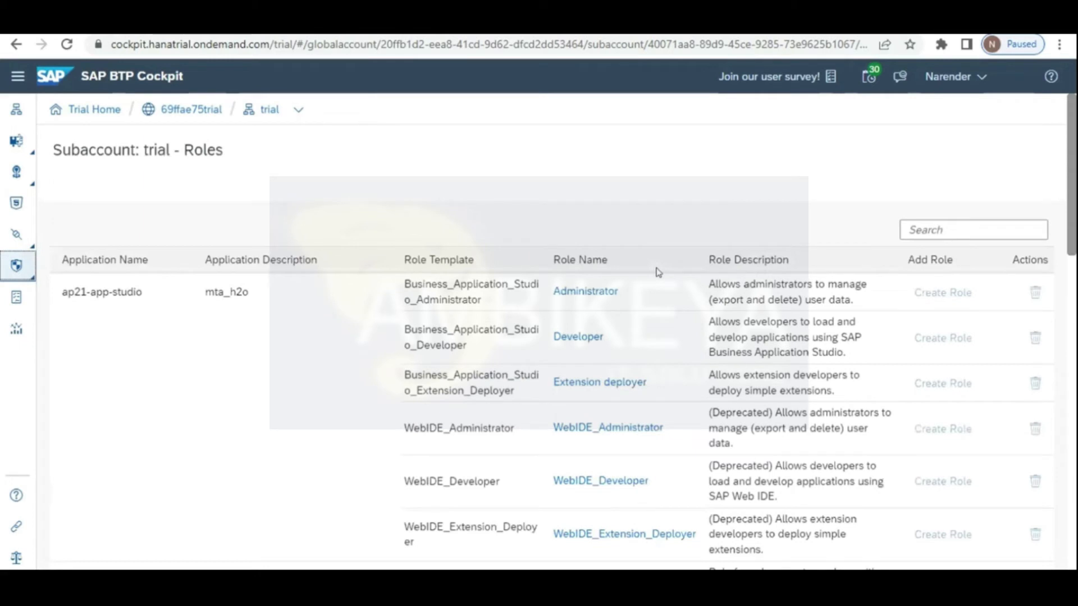
left_click(18, 276)
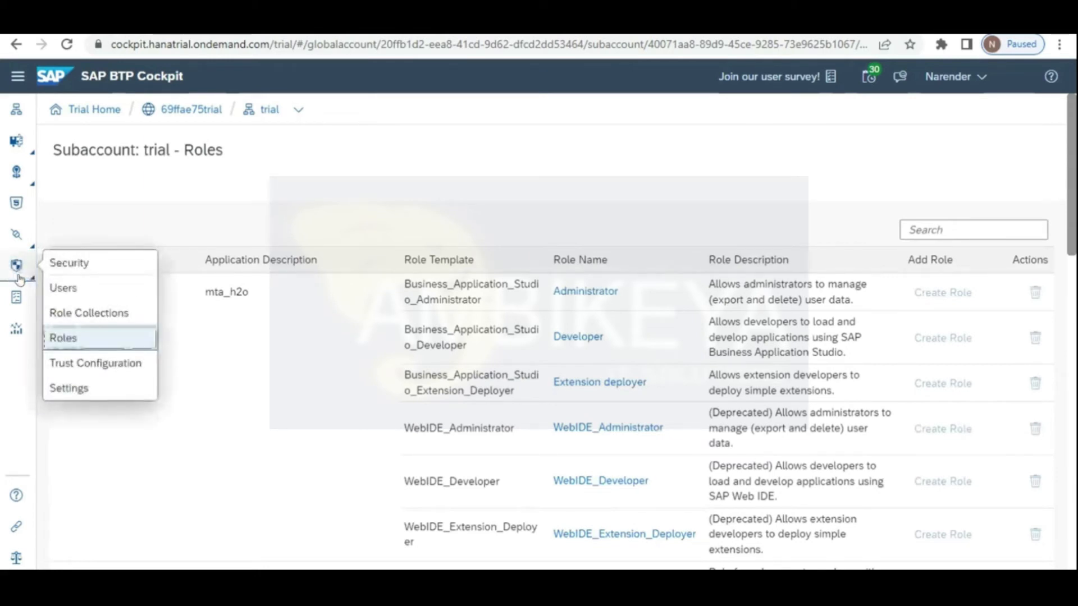
left_click(63, 288)
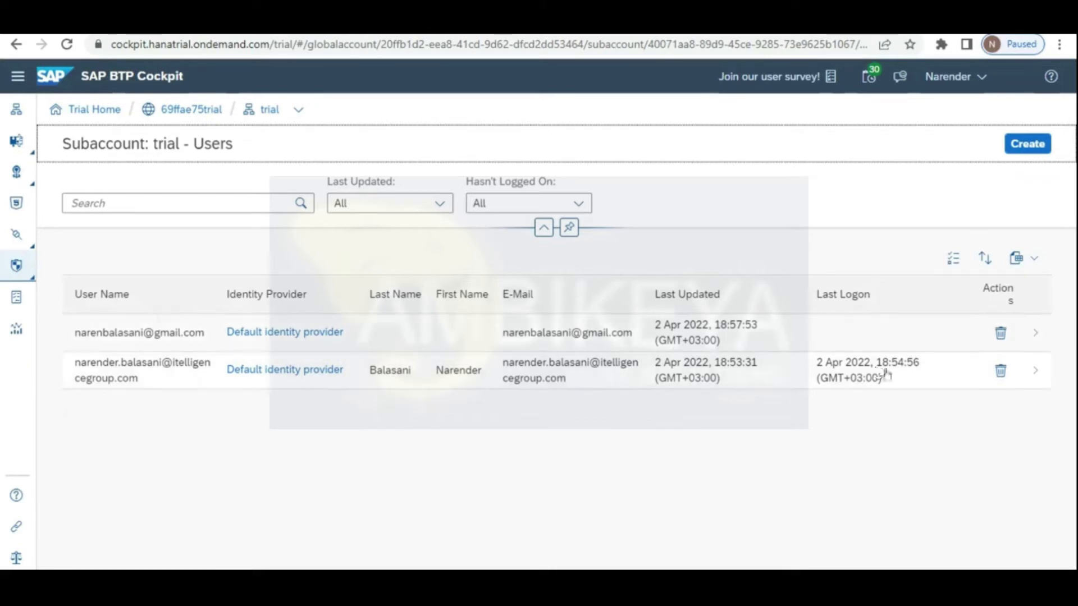
left_click(540, 374)
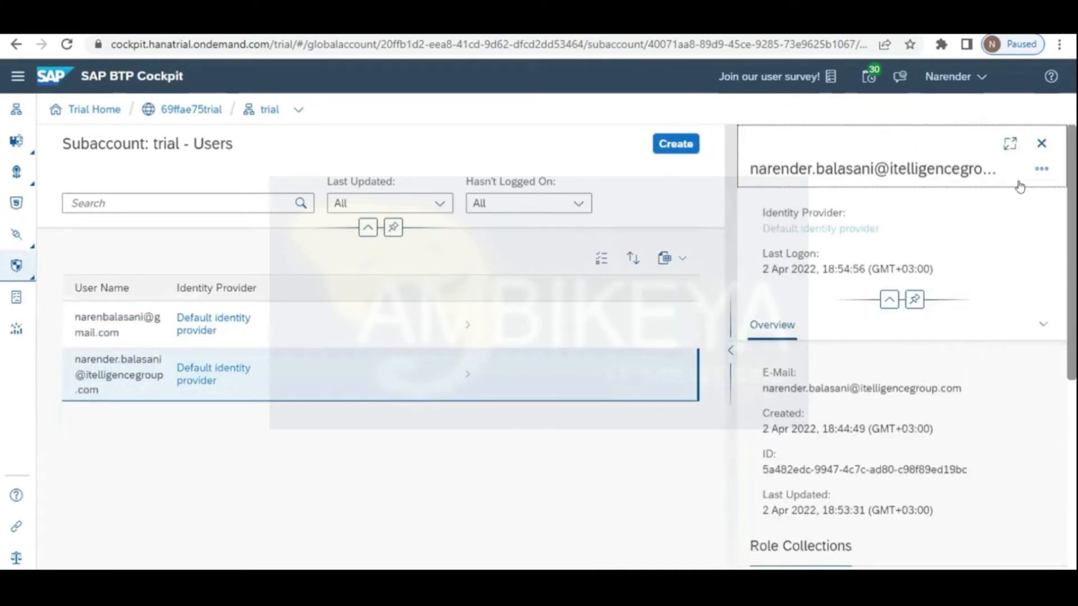
left_click(1040, 170)
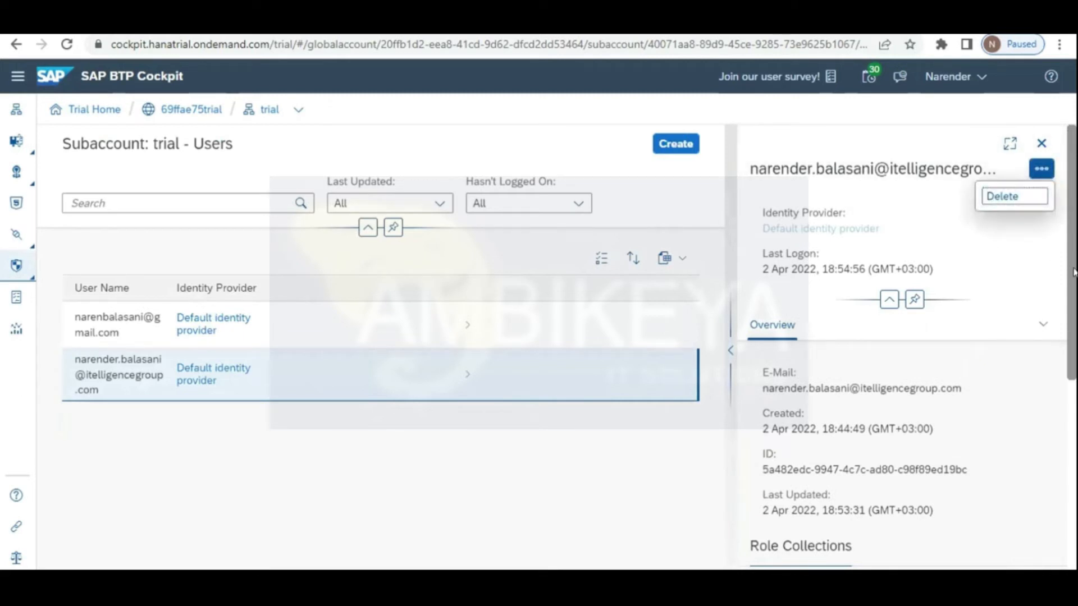
left_click_drag(1072, 278, 1073, 428)
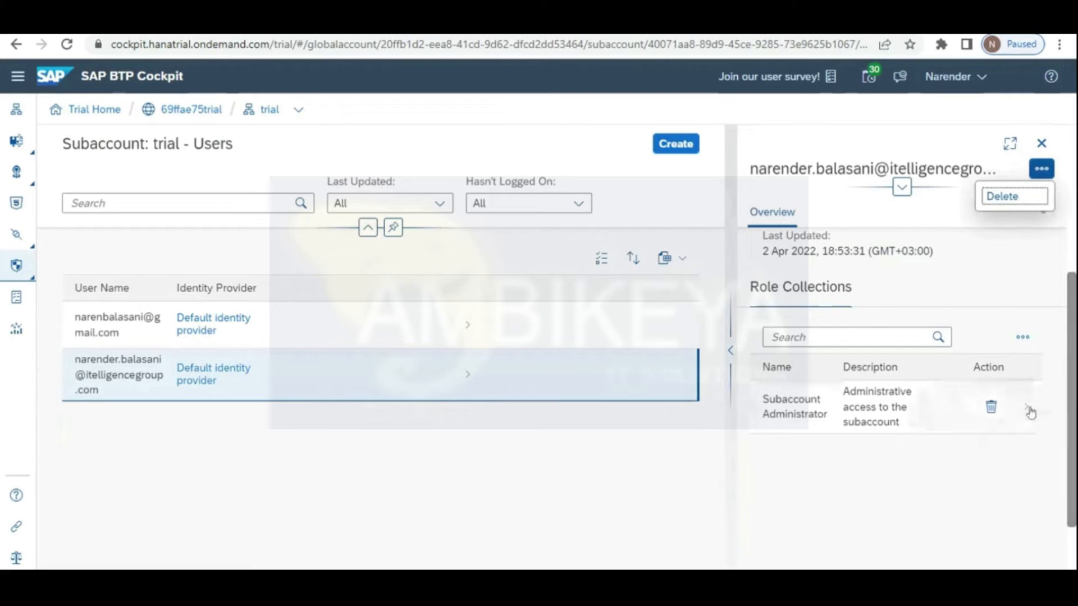
left_click(866, 337)
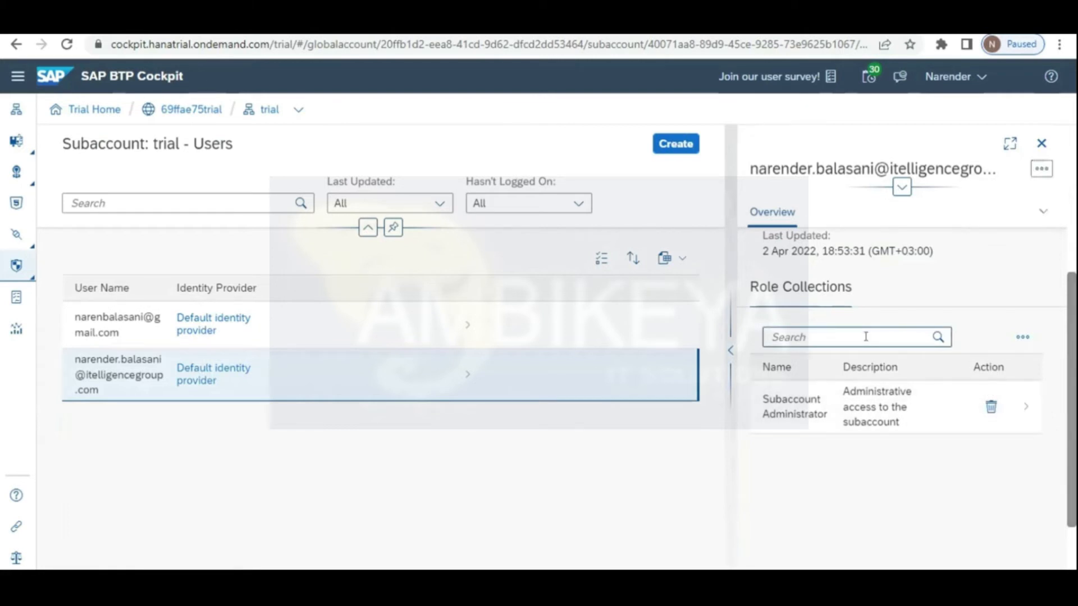
Step: Search the administrator's role collections for 'cp', clear it, and reload the full Users list
left_click(831, 331)
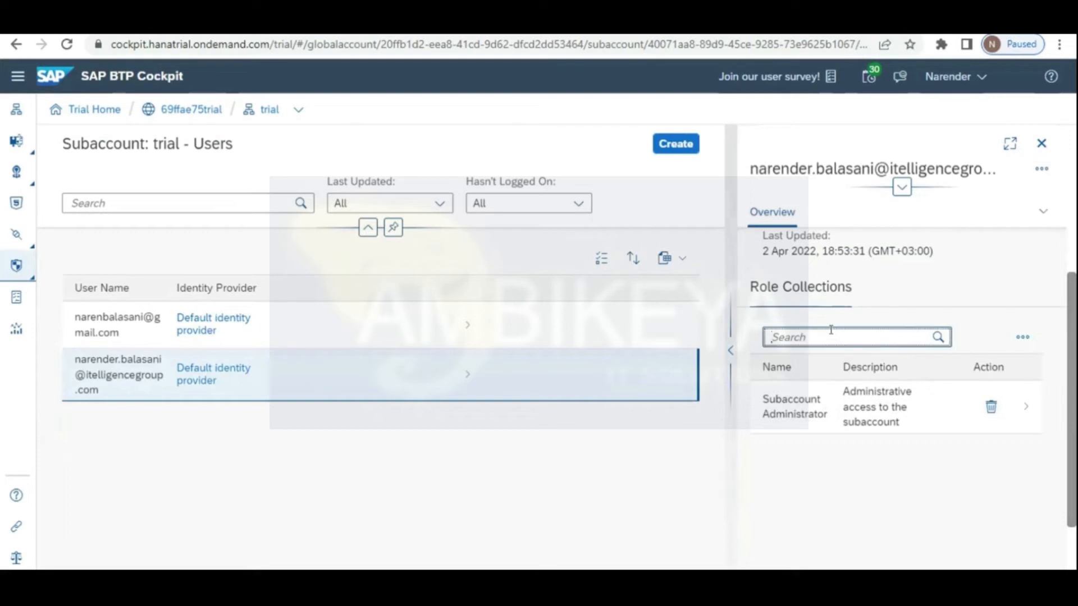
type("cpi")
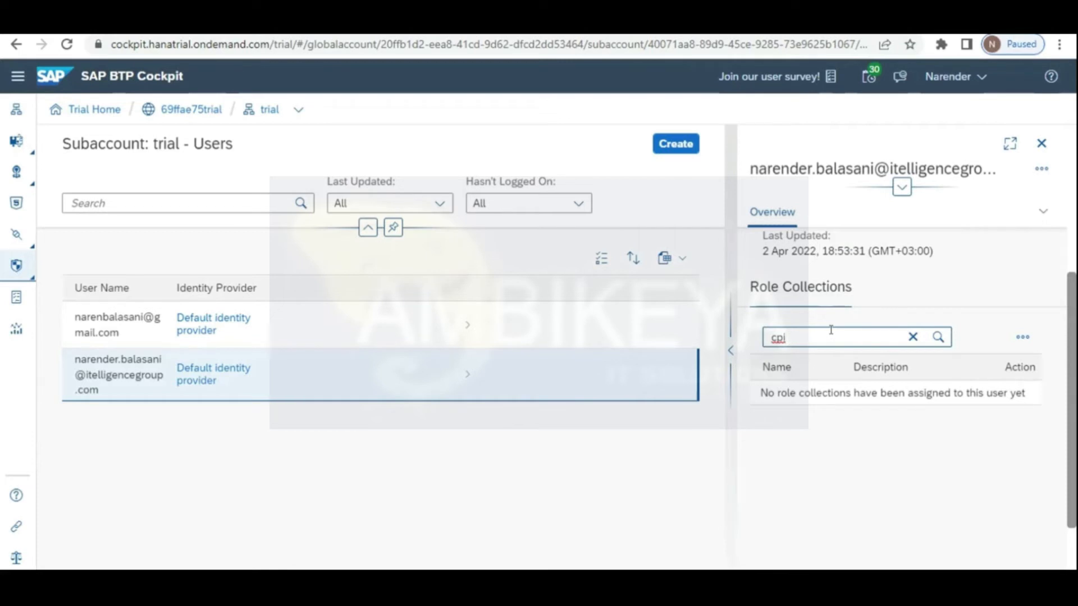
key("BackSpace")
key("BackSpace")
key("BackSpace")
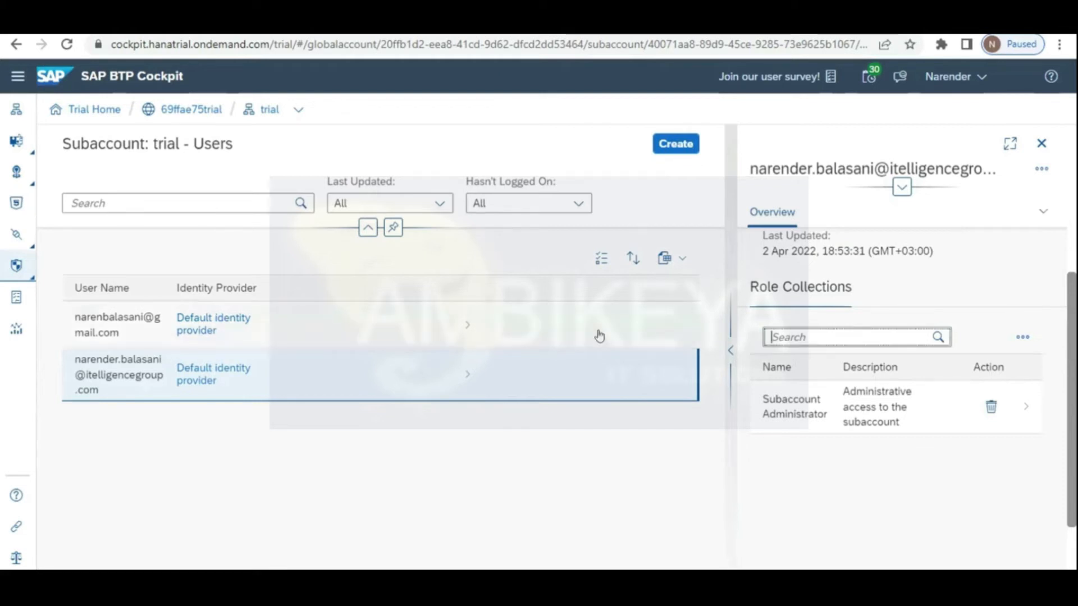
left_click(13, 268)
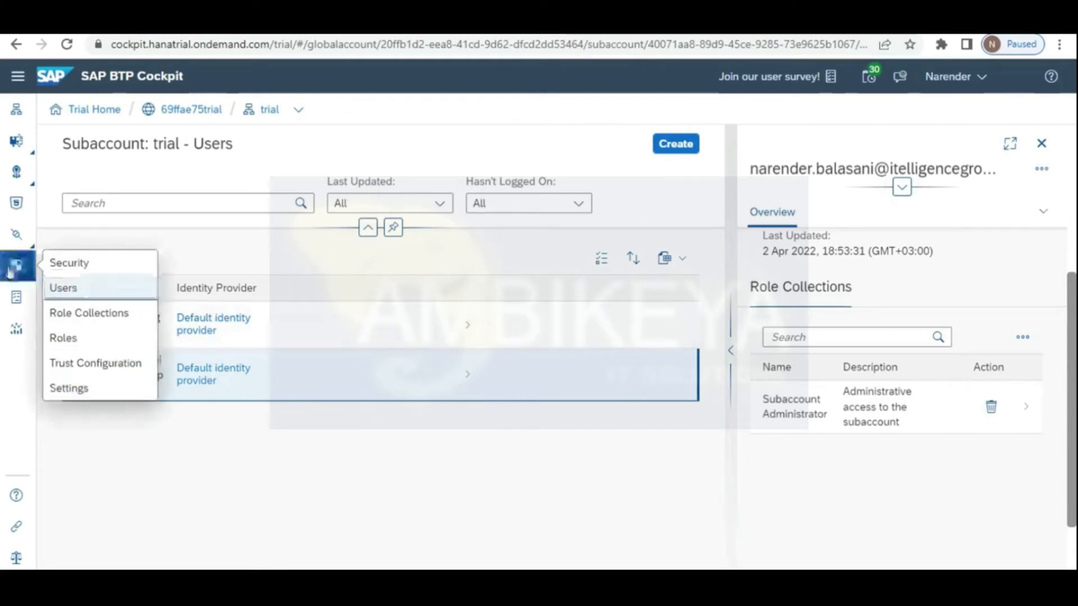
left_click(12, 271)
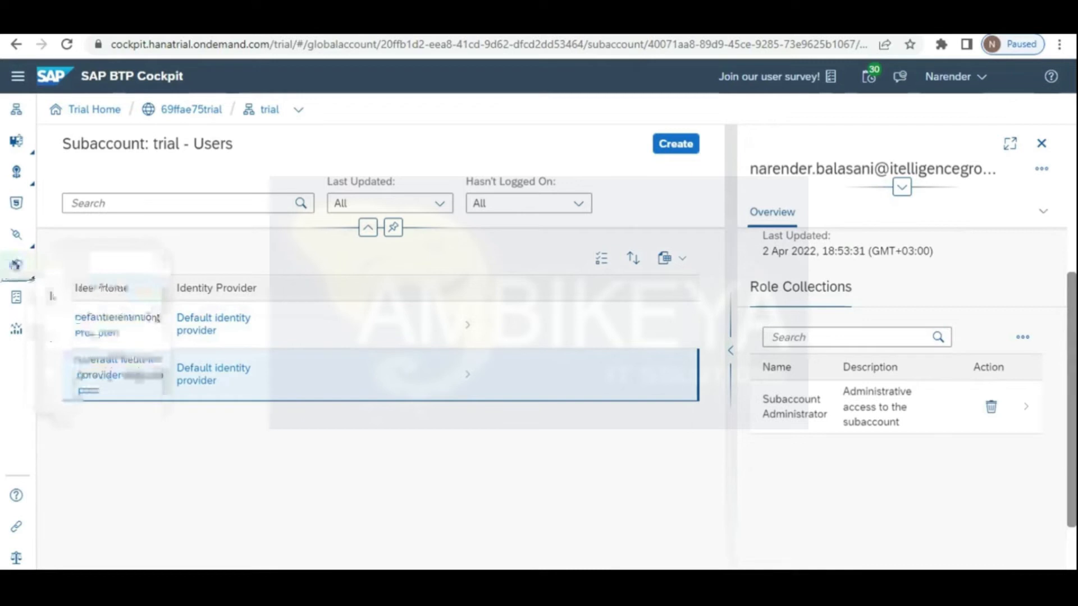
left_click(19, 274)
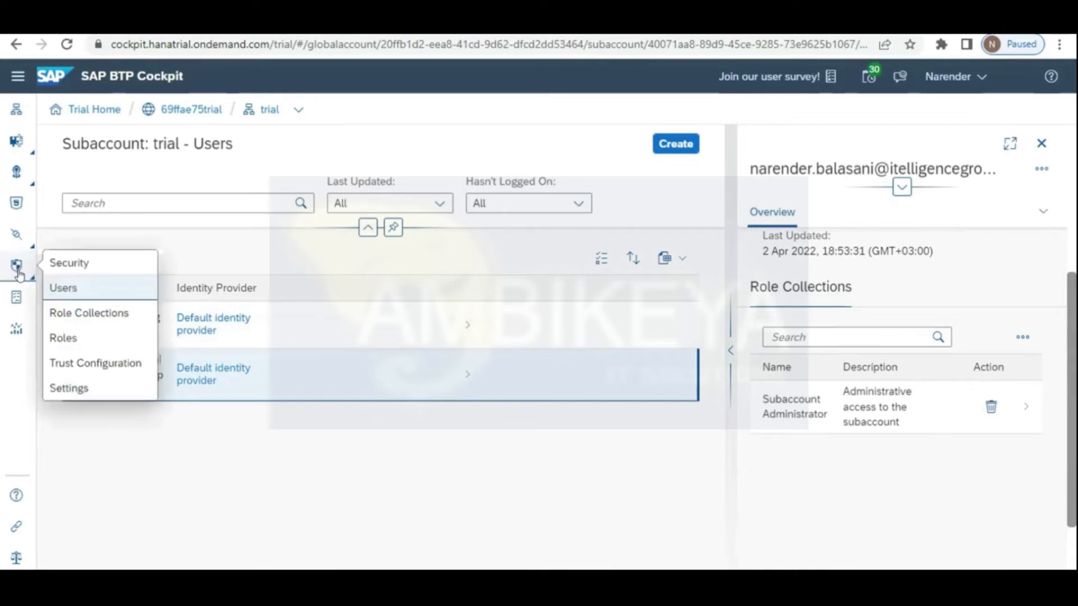
left_click(92, 289)
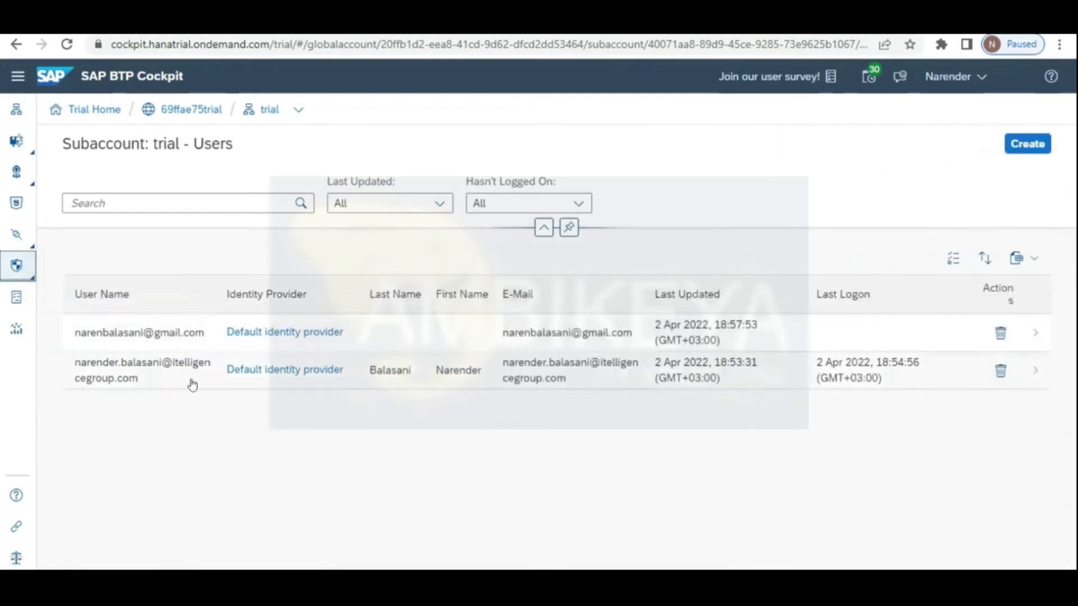
Step: Search the Role Collections list for a PI_Business collection, then clear the search
left_click(14, 268)
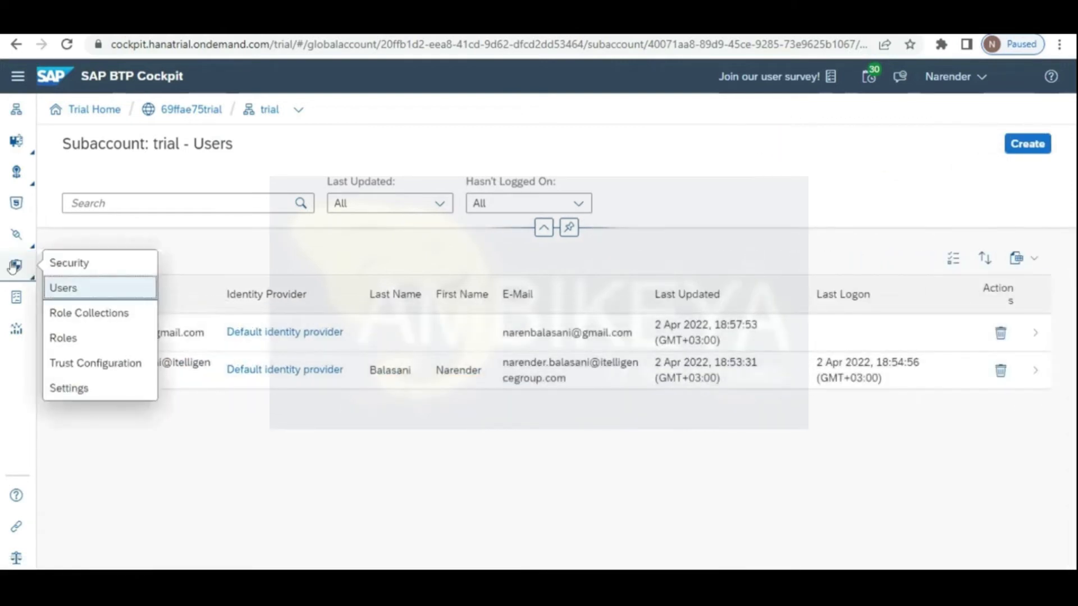
left_click(69, 312)
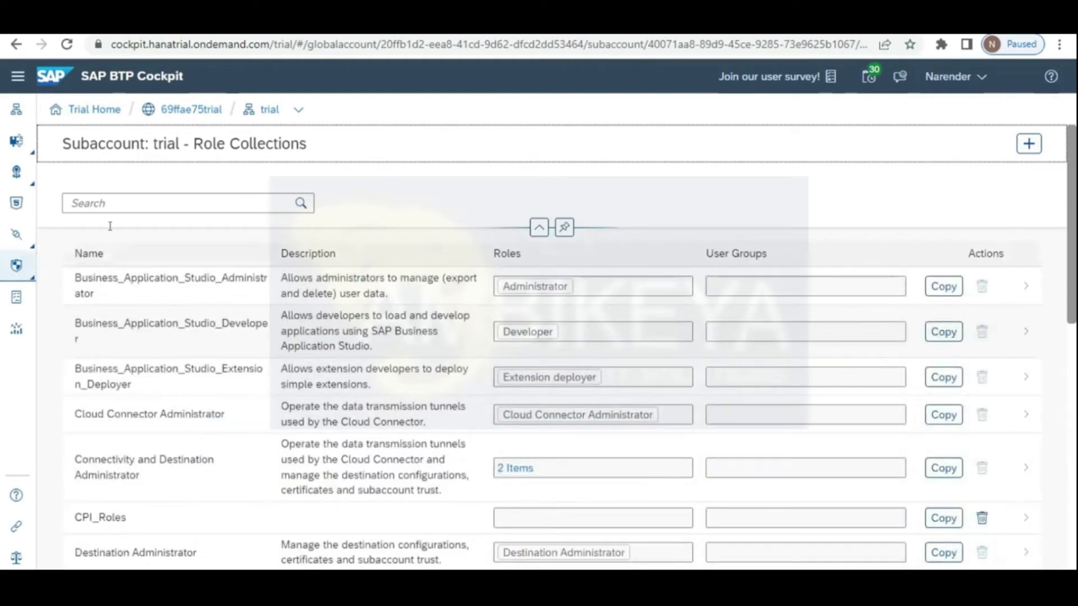
left_click(143, 197)
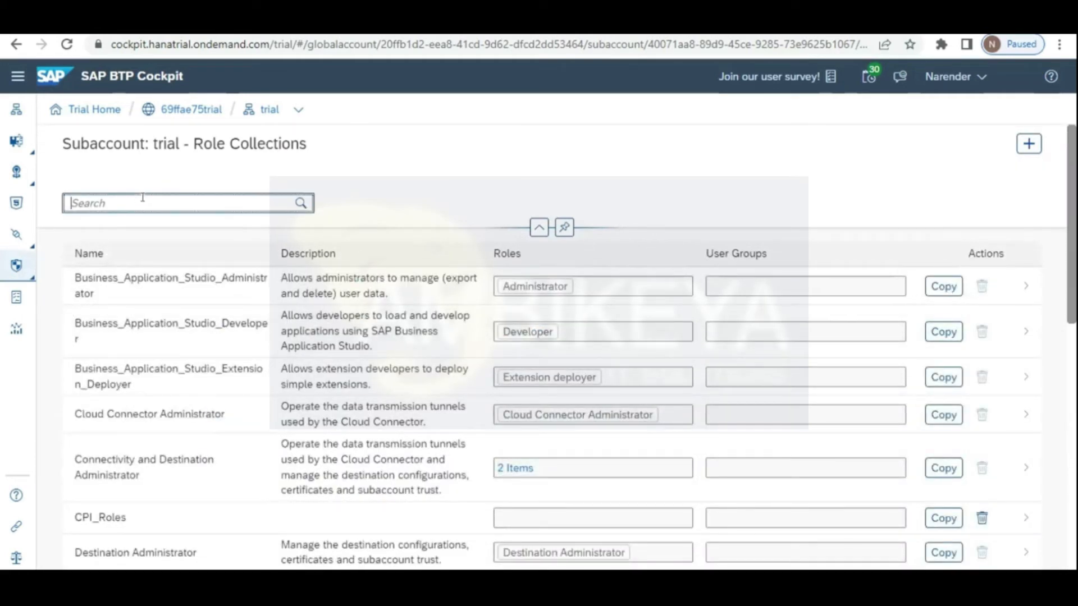
type("PI_BUis")
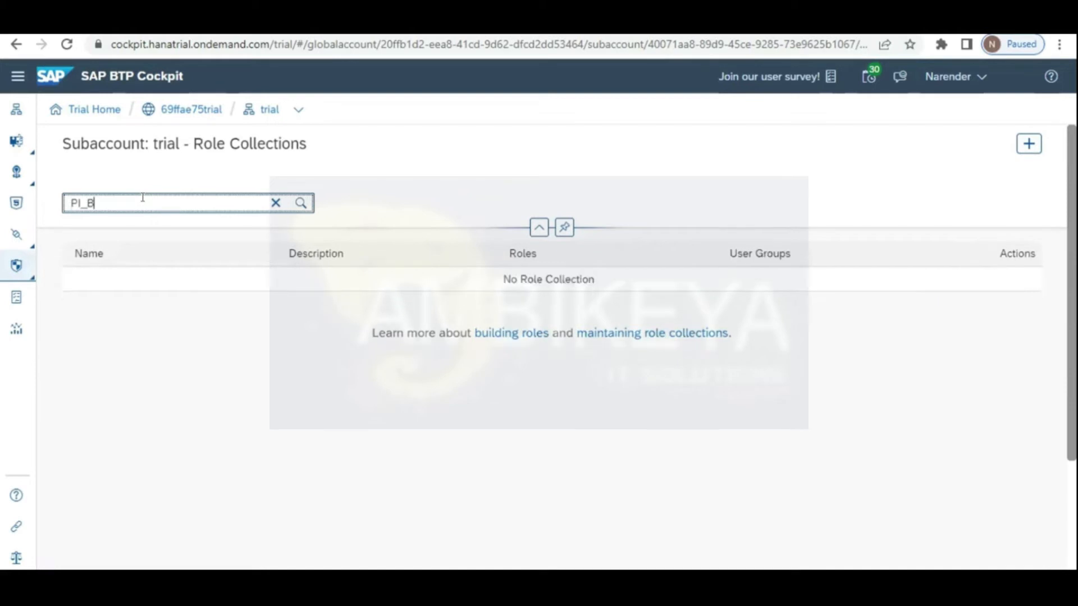
key("BackSpace")
key("BackSpace")
key("BackSpace")
key("BackSpace")
type("use")
key("BackSpace")
key("BackSpace")
key("BackSpace")
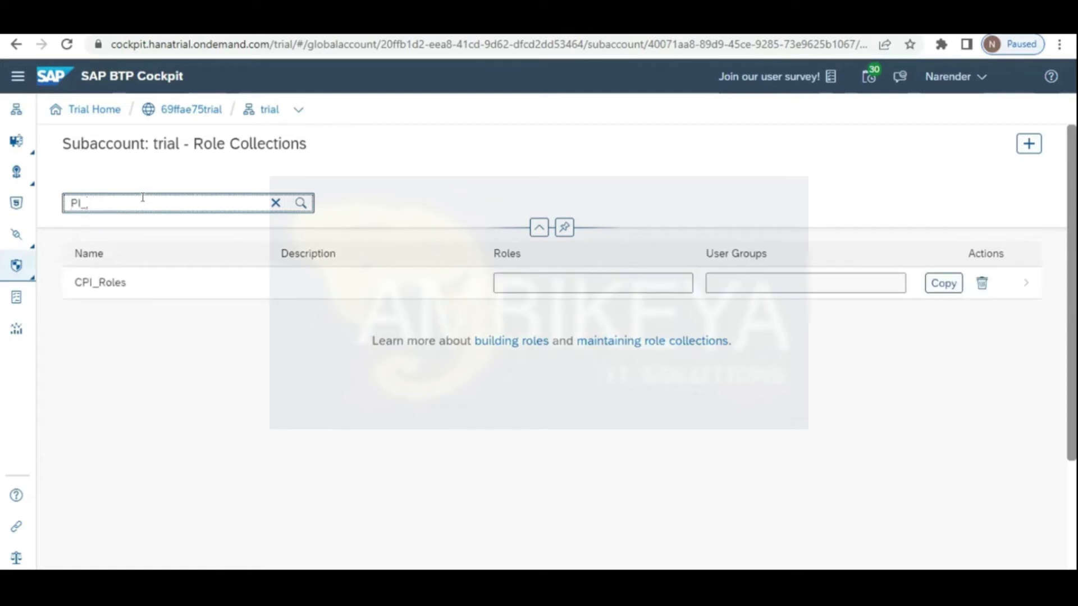
type("Bu")
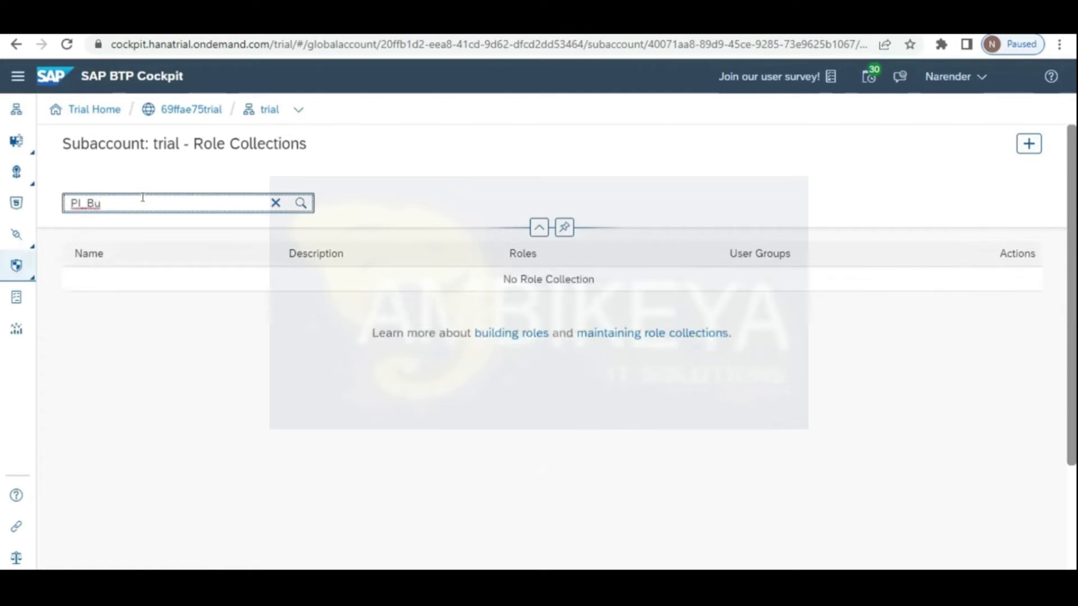
type("si")
key("BackSpace")
key("BackSpace")
key("BackSpace")
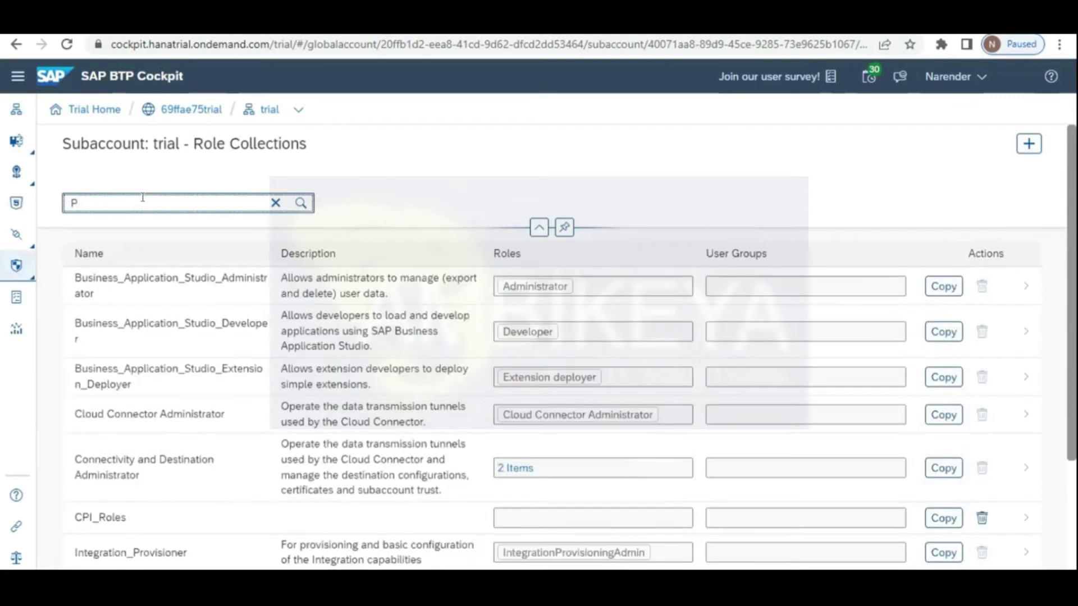
key("BackSpace")
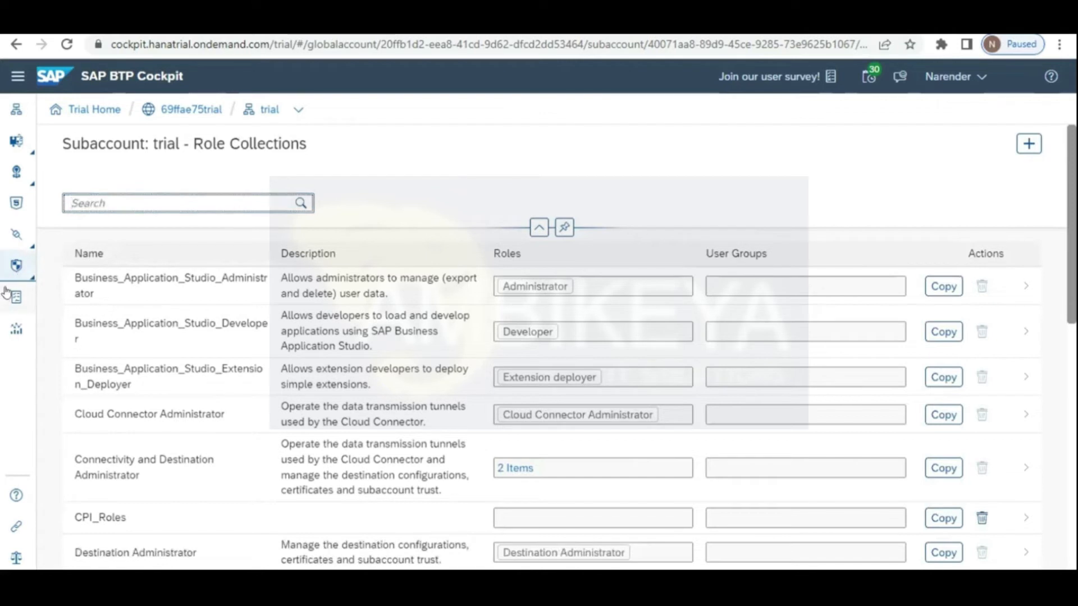
Step: Search the Roles page for 'DI_', clear the filter, and open Trust Configuration
left_click(18, 266)
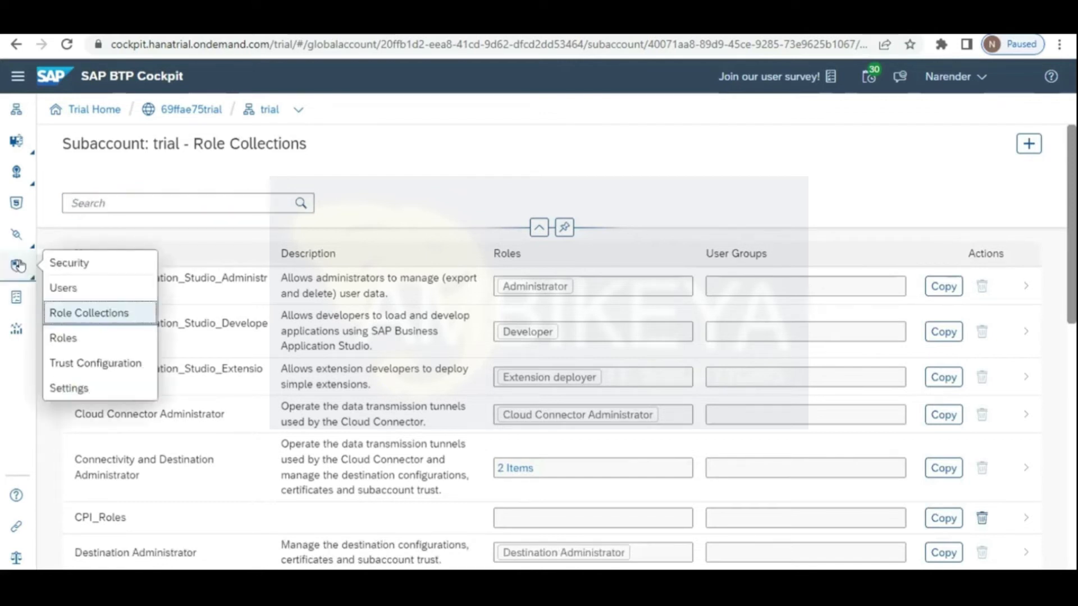
left_click(65, 337)
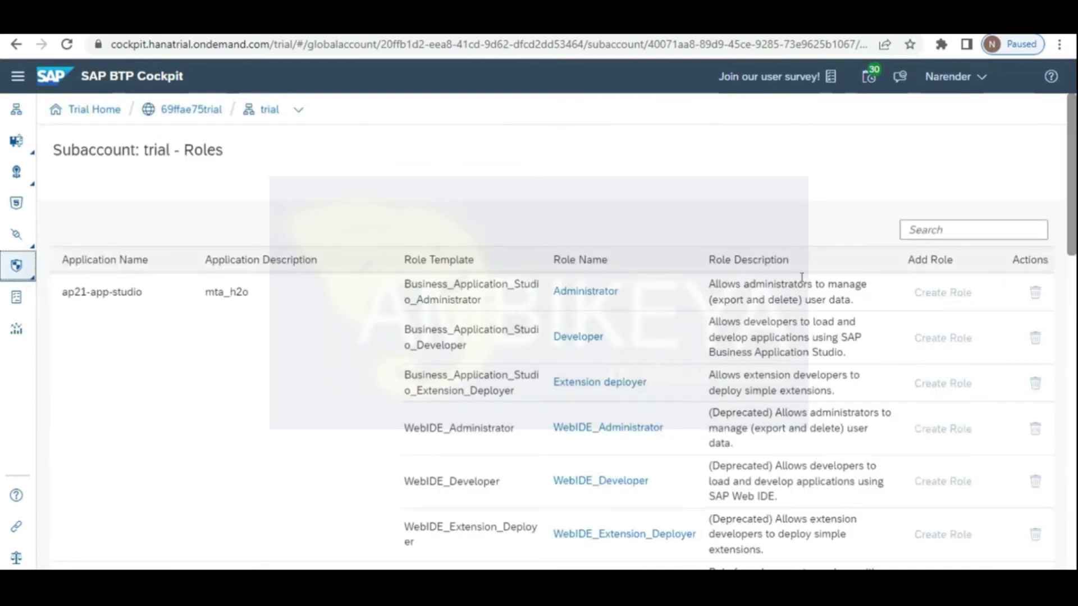
left_click(954, 228)
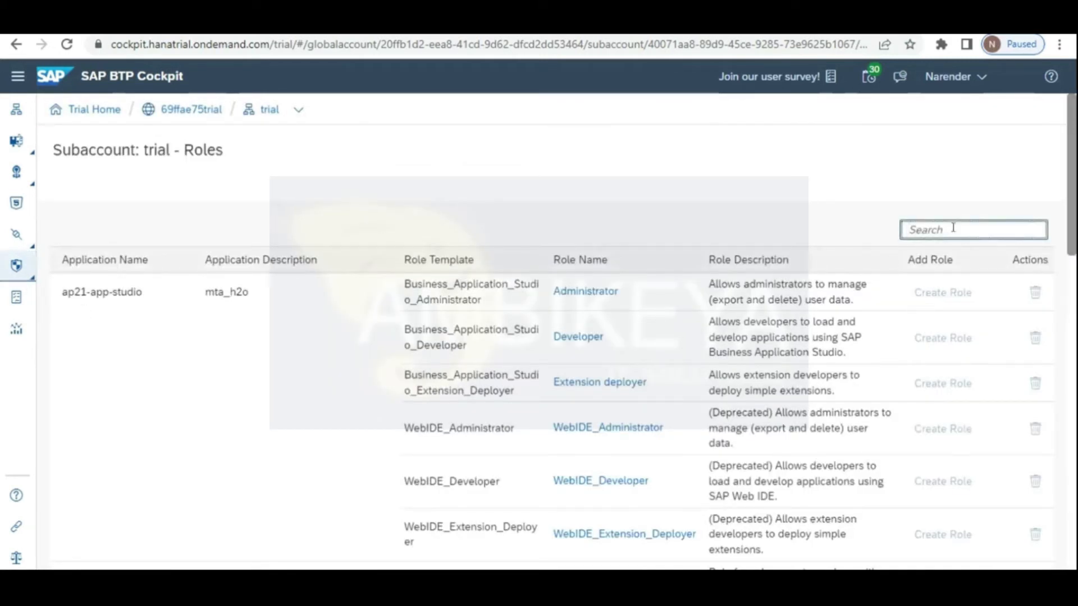
type("D")
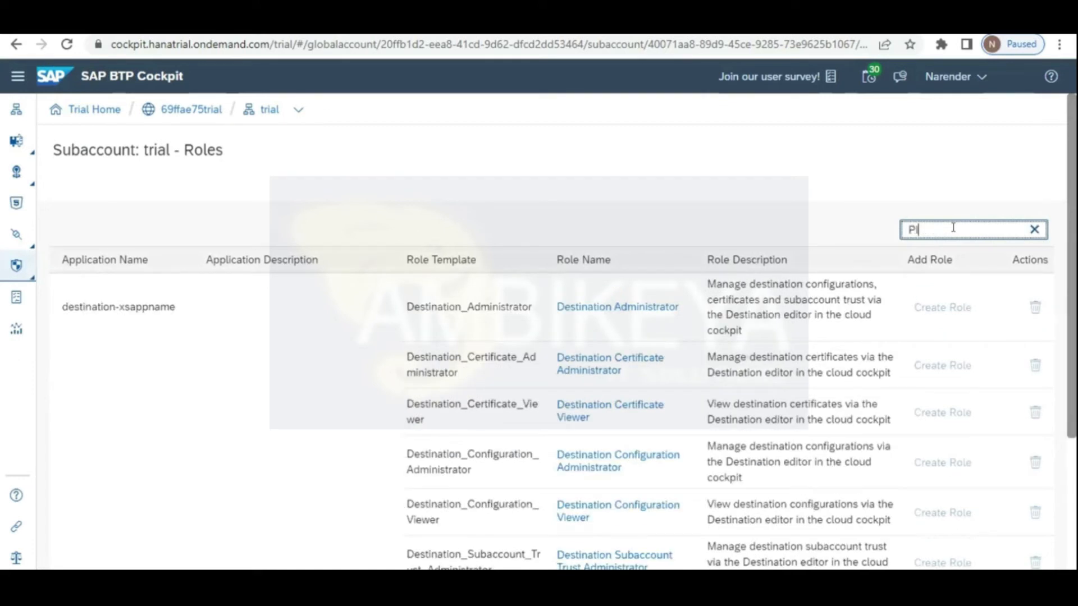
type("I_")
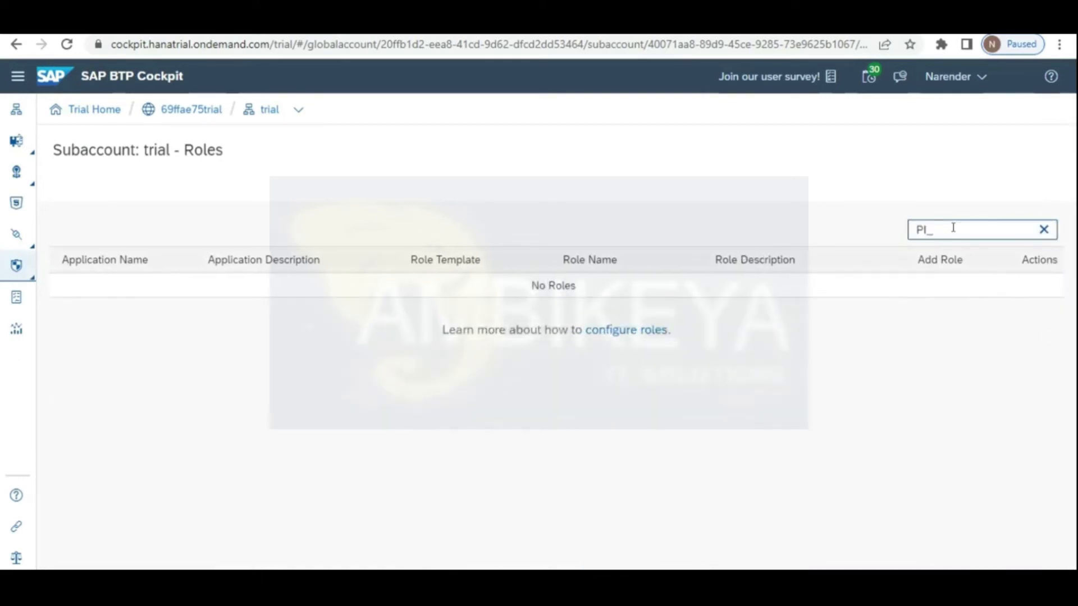
key("BackSpace")
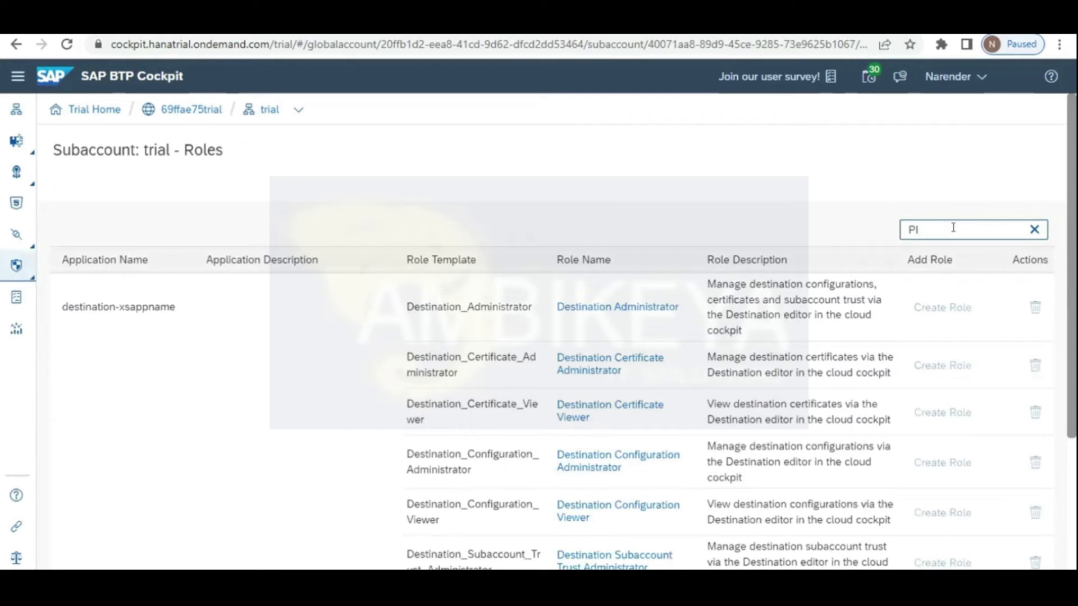
key("BackSpace")
key("BackSpace")
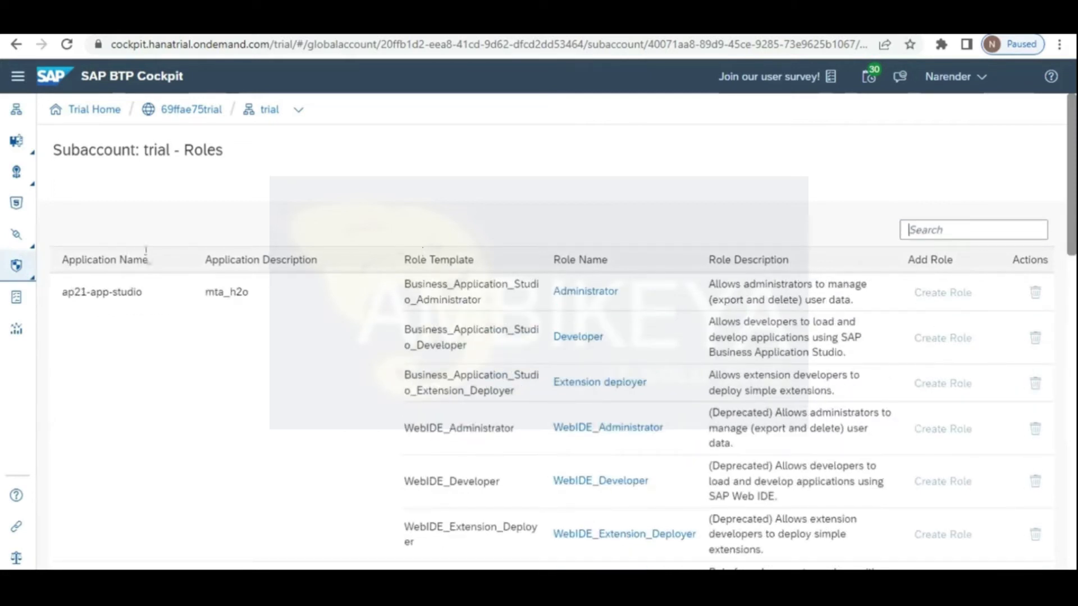
left_click(16, 266)
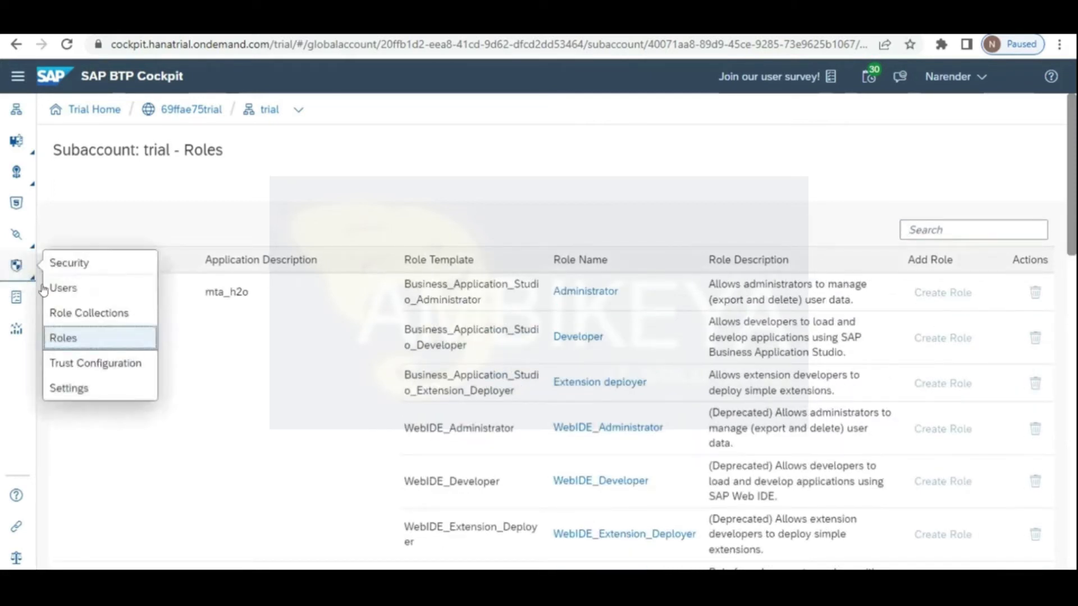
left_click(93, 362)
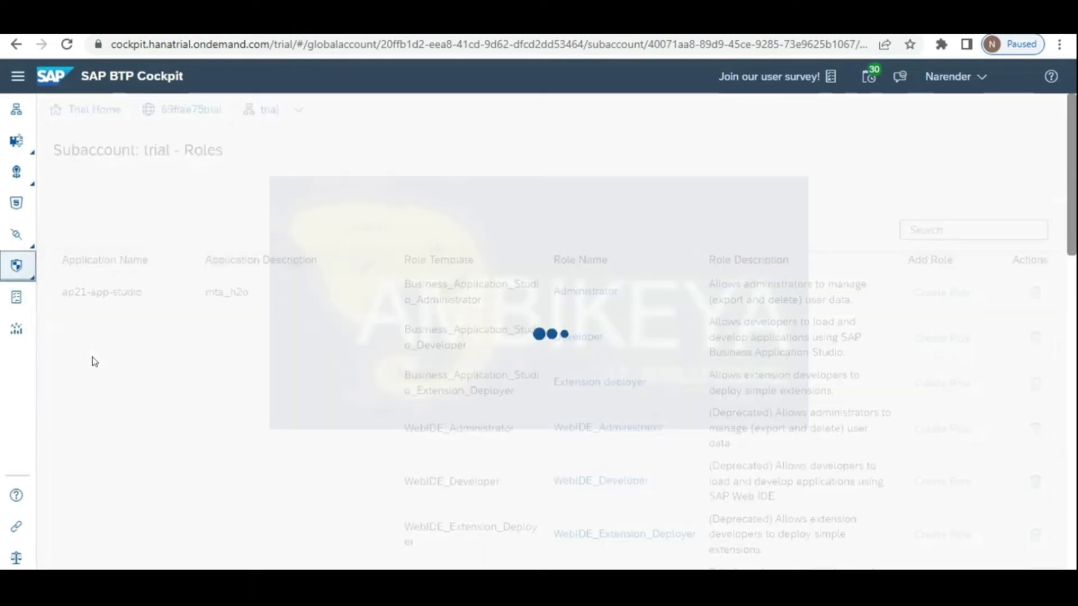
left_click(17, 276)
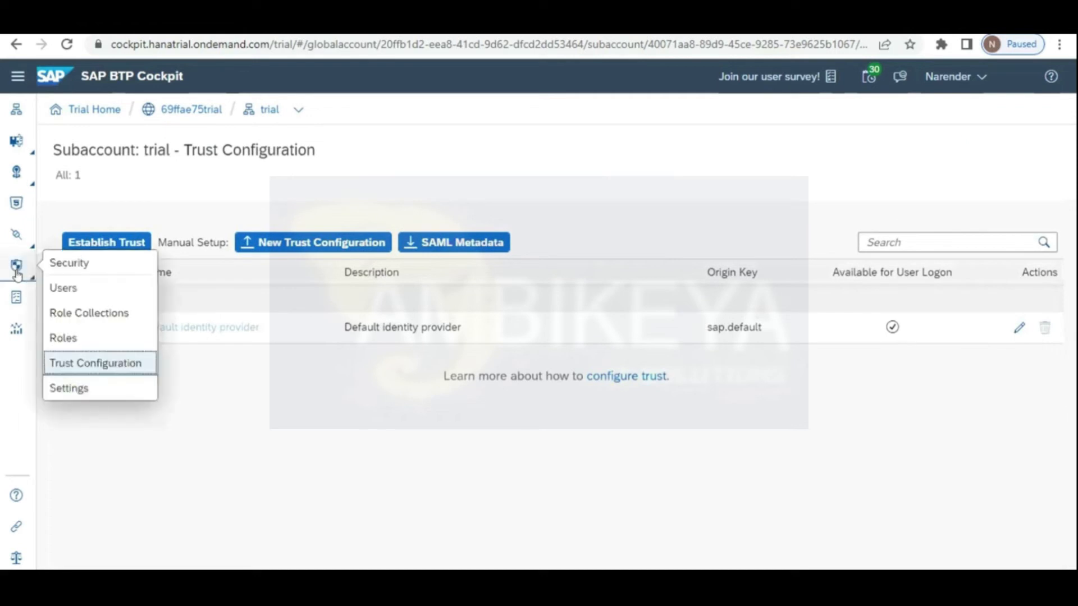
Step: On the Users page, select the second user's name and cancel the new-user form
left_click(66, 288)
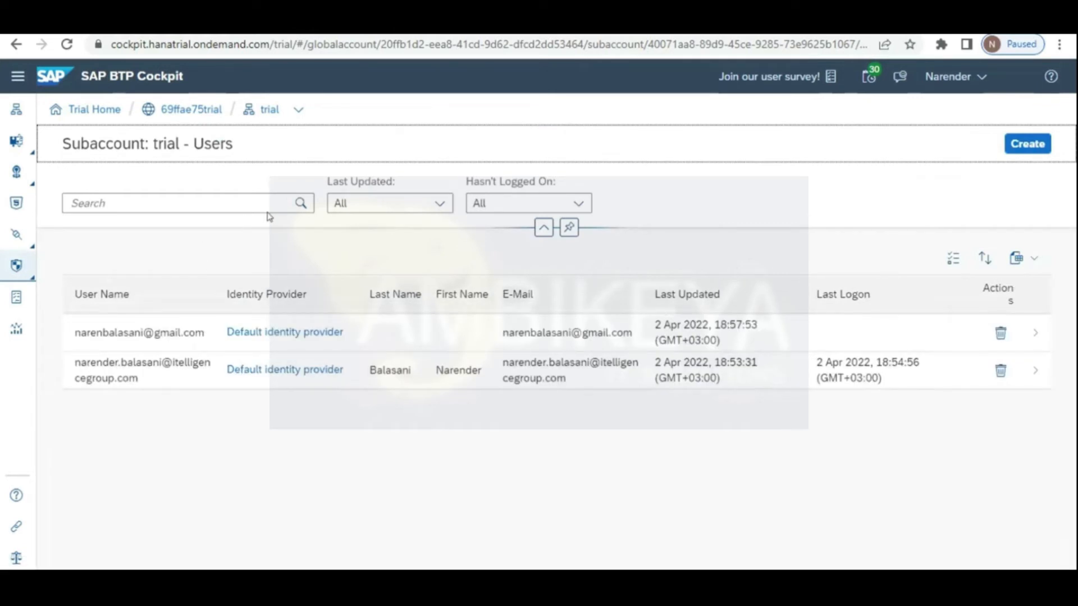
left_click(288, 371)
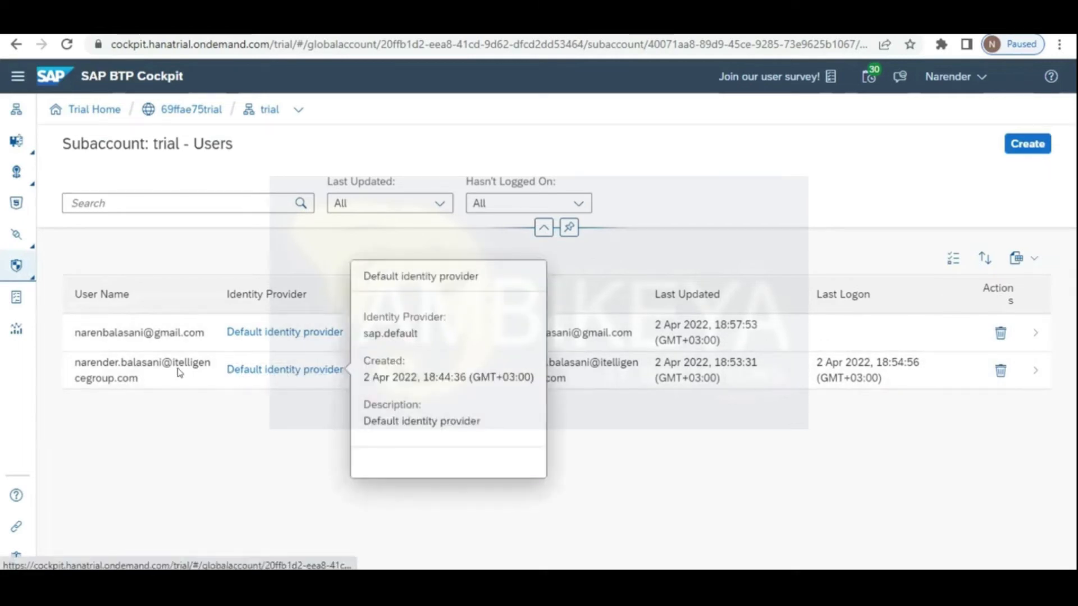
double_click(176, 366)
triple_click(174, 367)
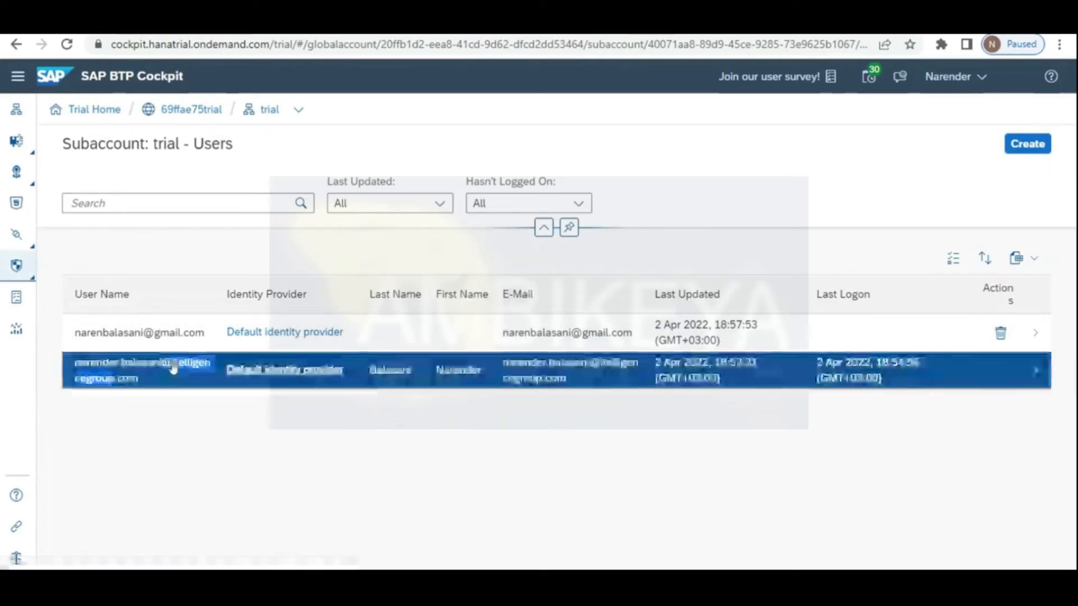
left_click(237, 371)
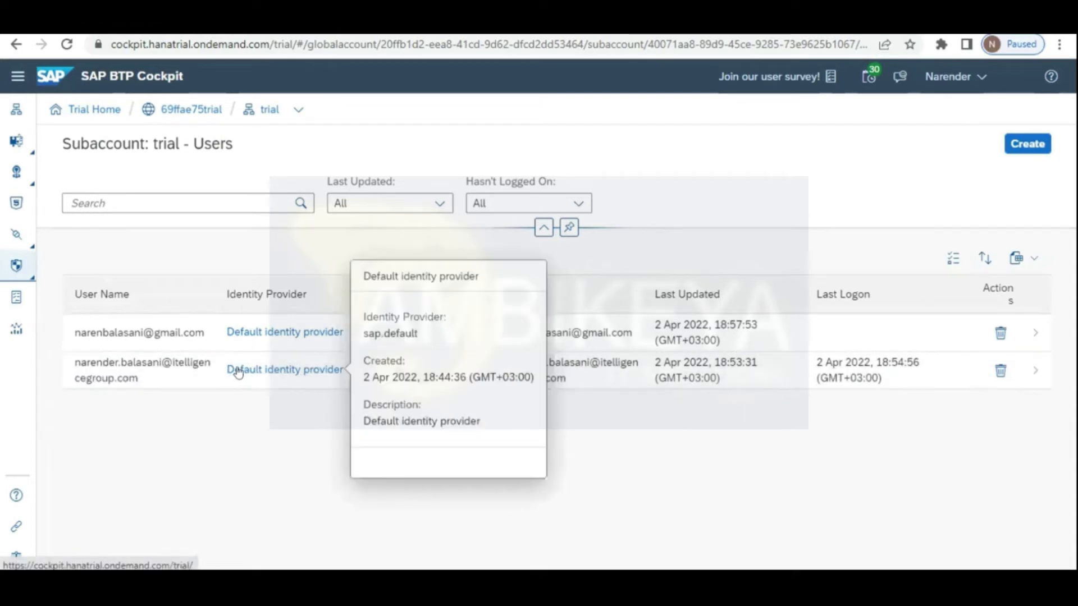
left_click(1015, 145)
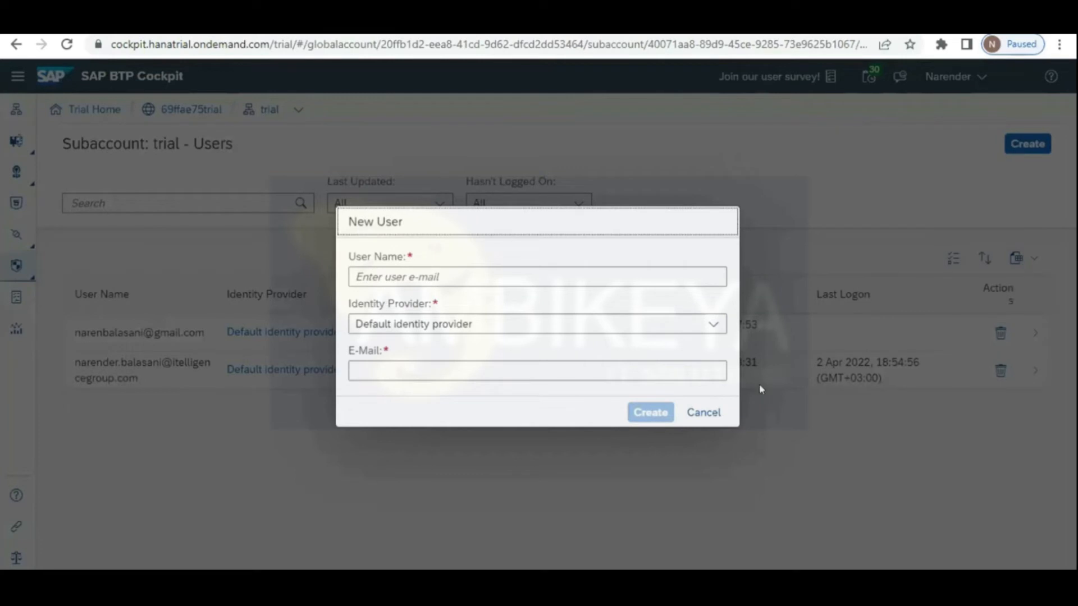
left_click(699, 413)
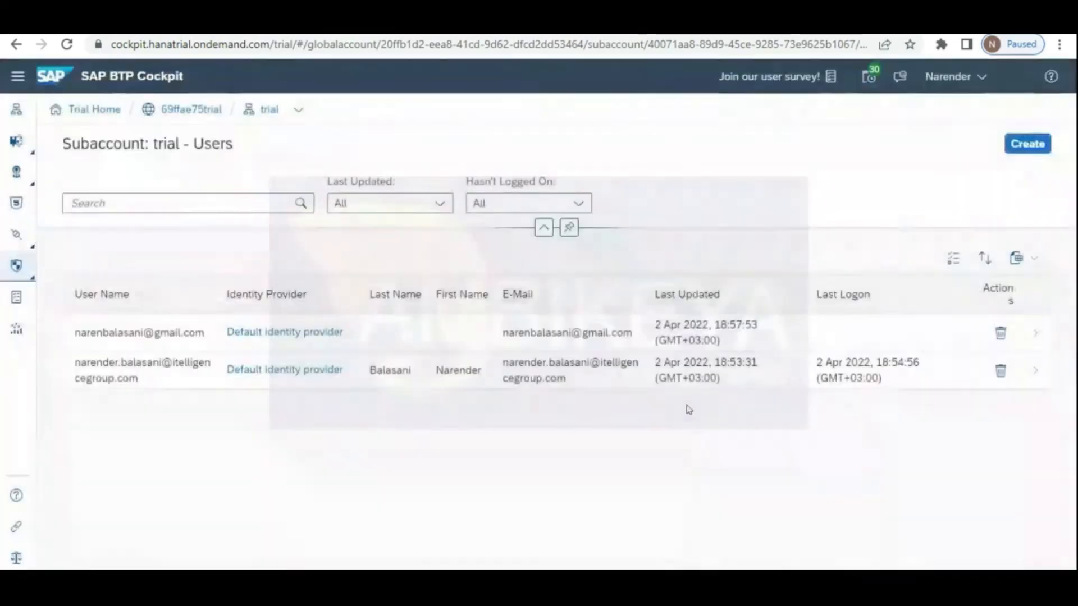
Step: Open the second user's details and bring up its role collection actions menu
left_click(1029, 370)
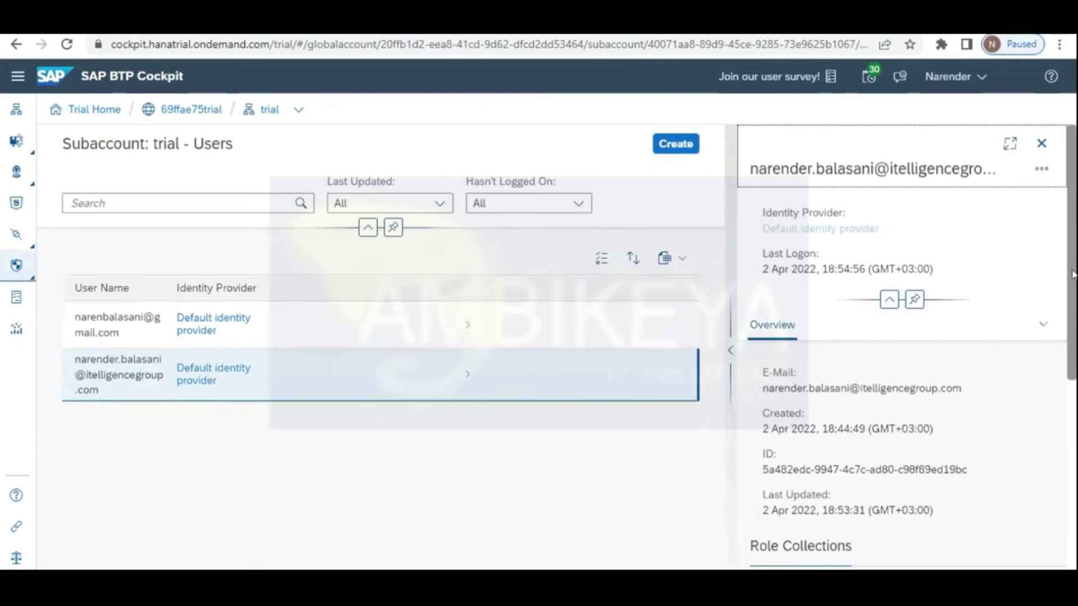
scroll(1073, 345, "down", 4)
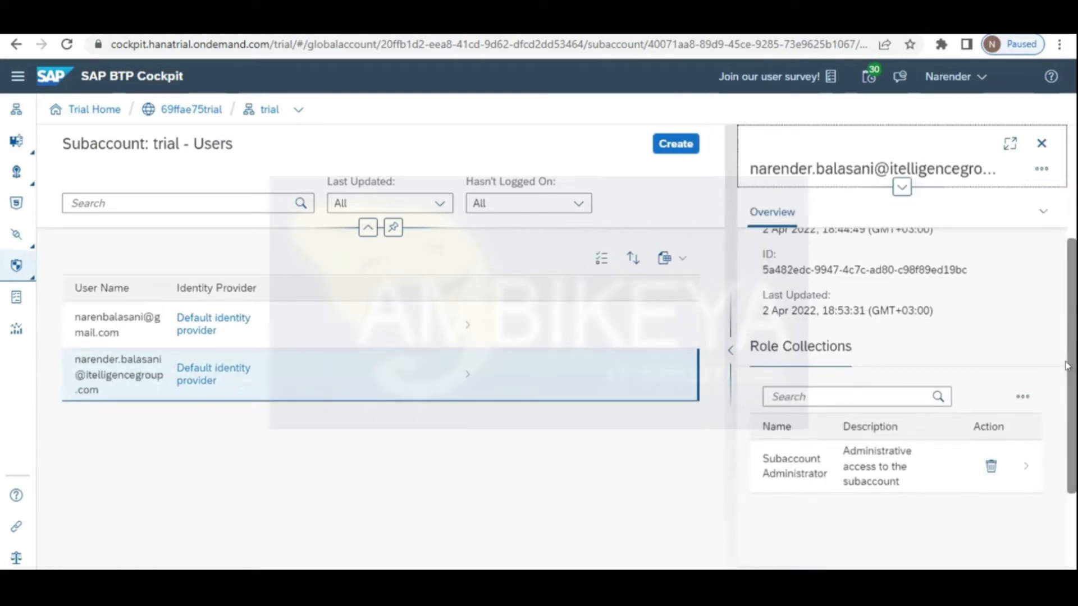
left_click_drag(1072, 375, 1073, 288)
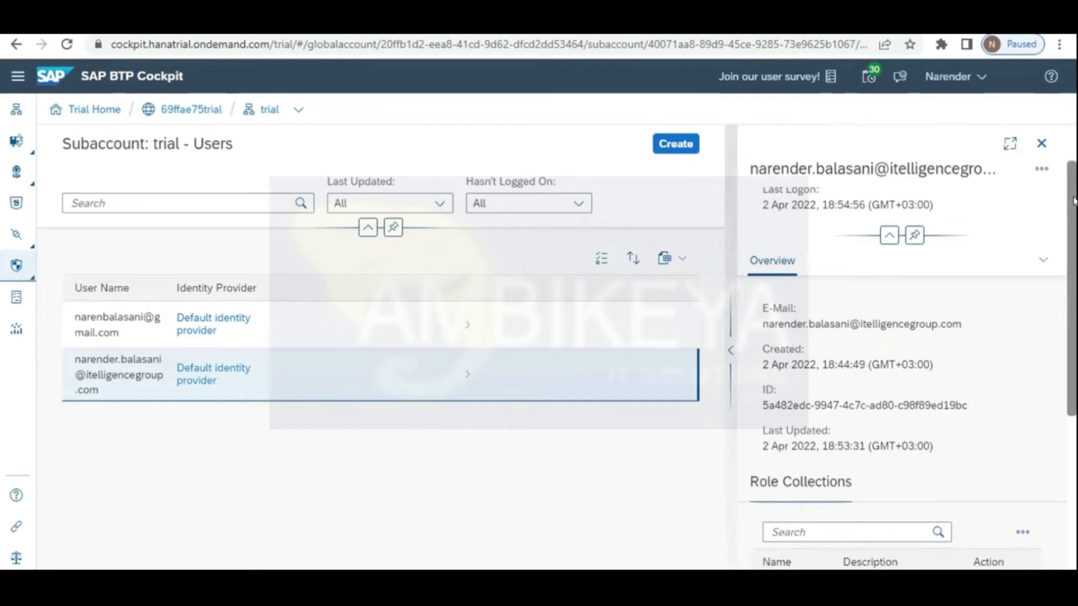
left_click_drag(1072, 200, 1072, 112)
left_click_drag(1074, 224, 1067, 565)
left_click(1021, 257)
left_click(1020, 258)
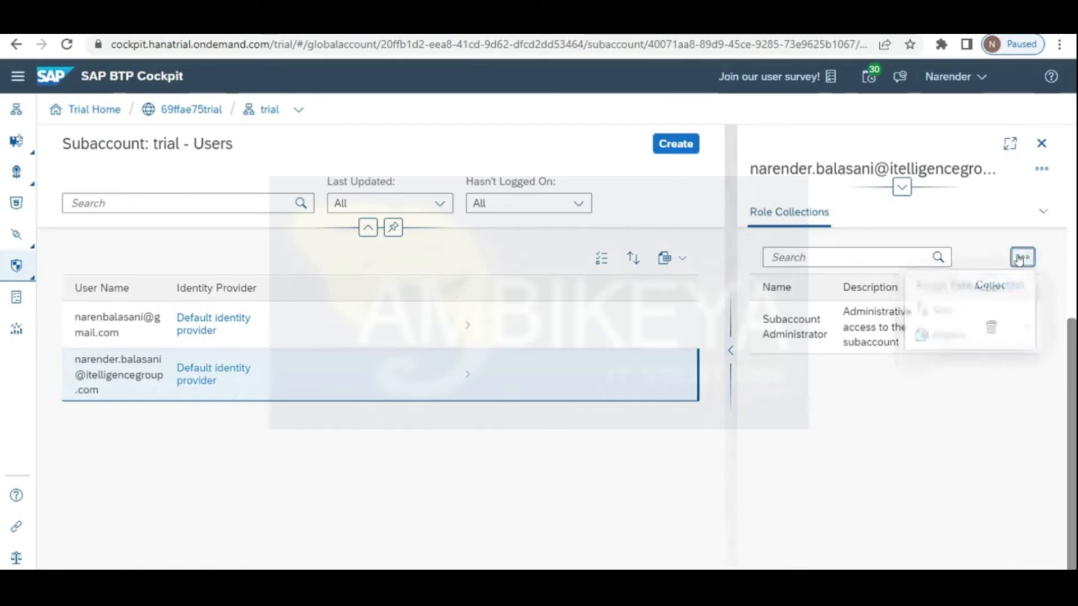
left_click(1020, 259)
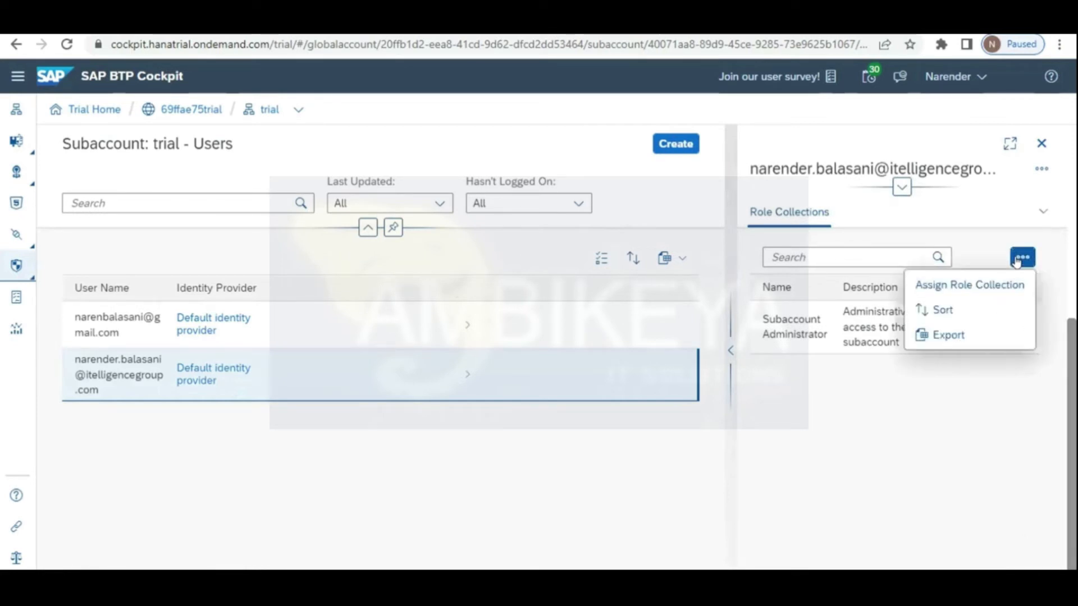
Step: Assign the CPI_Roles role collection to the second user, found by searching 'PI'
left_click(997, 284)
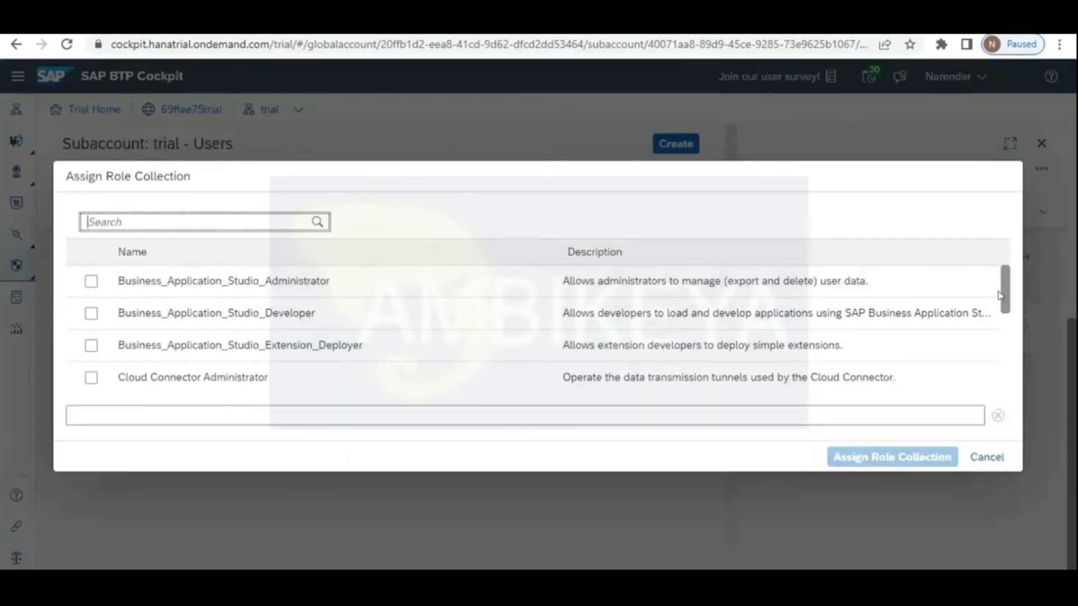
scroll(1000, 300, "down", 2)
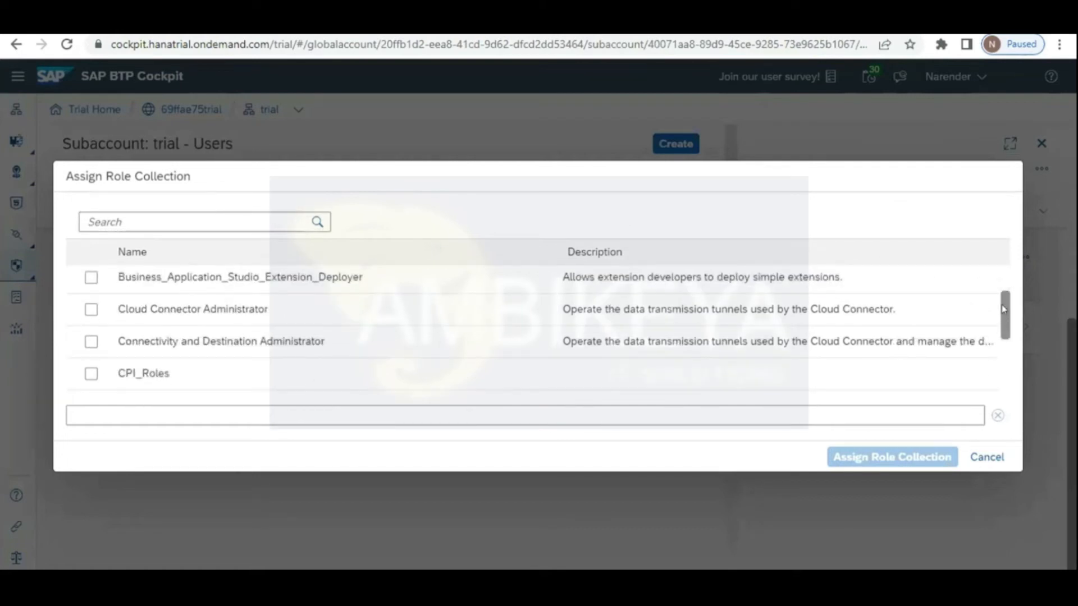
left_click_drag(1004, 309, 1000, 377)
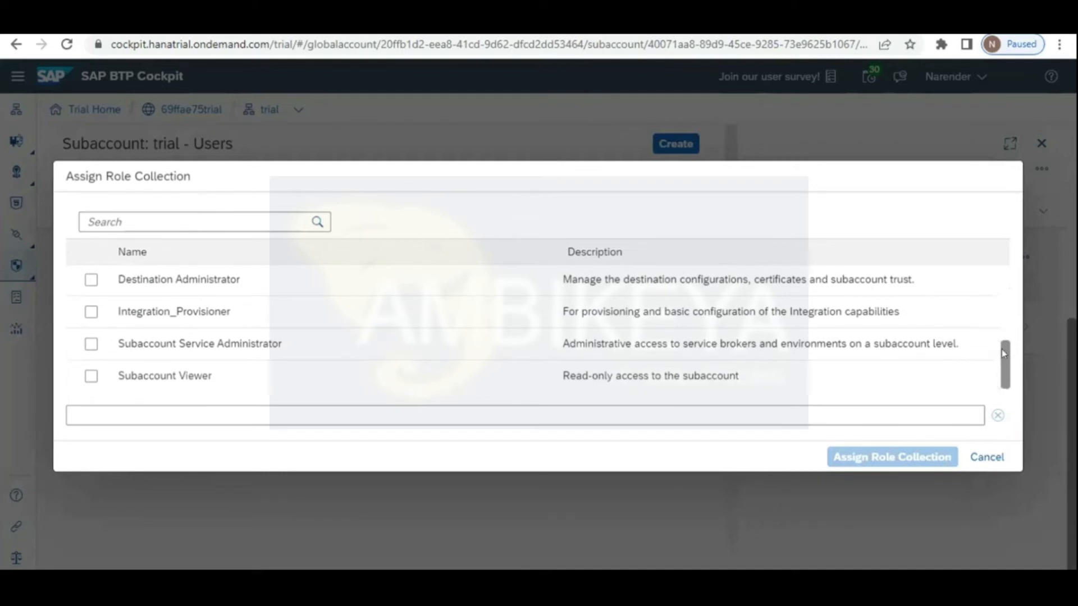
scroll(1009, 327, "up", 2)
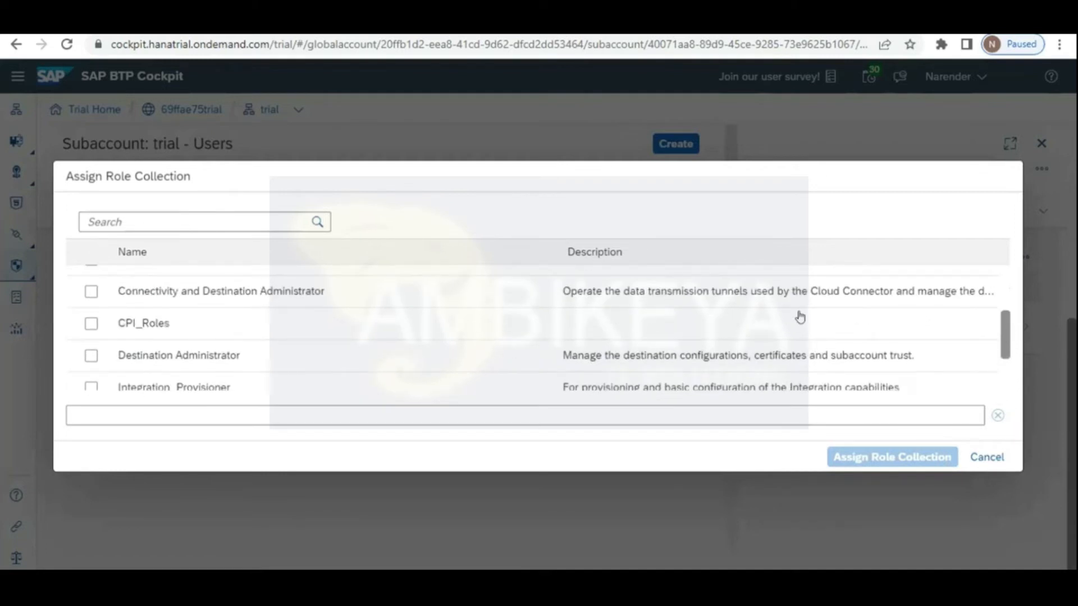
left_click(89, 326)
left_click(86, 329)
left_click_drag(1009, 335, 996, 410)
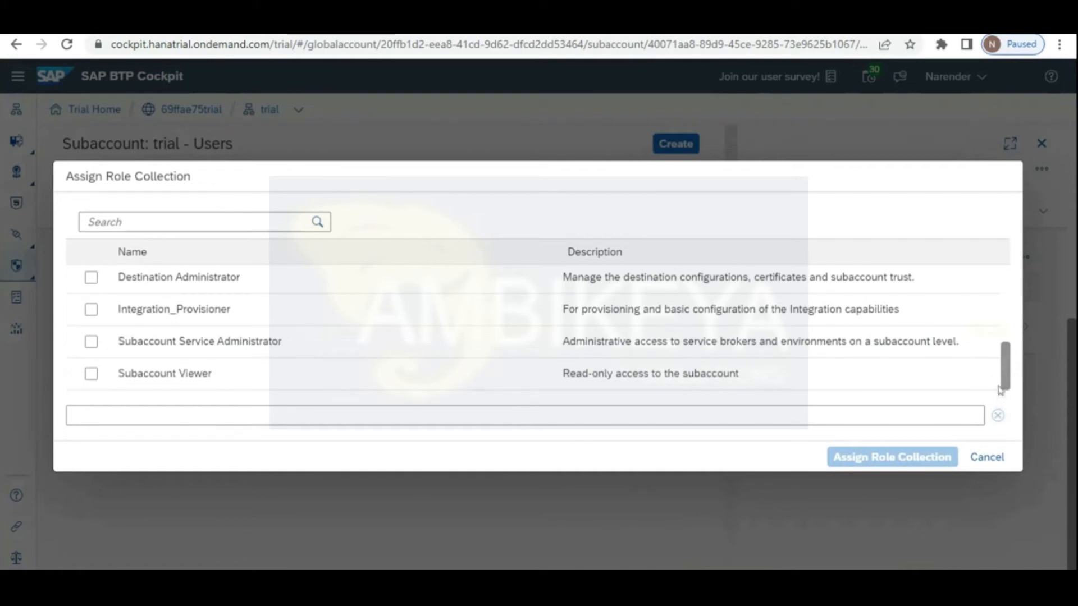
left_click_drag(1000, 386, 1013, 346)
left_click(224, 213)
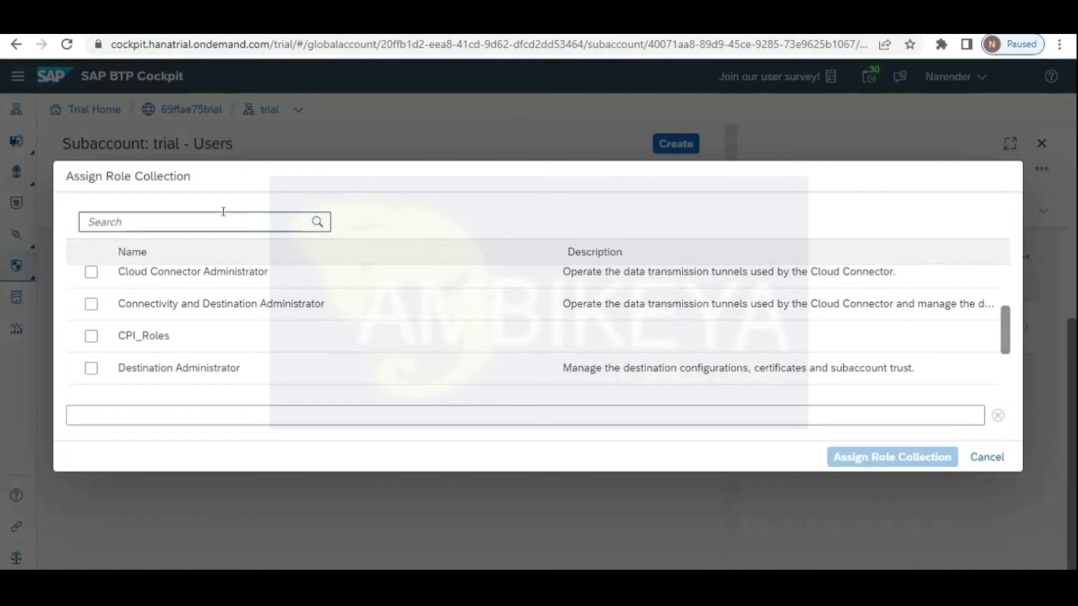
type("PI")
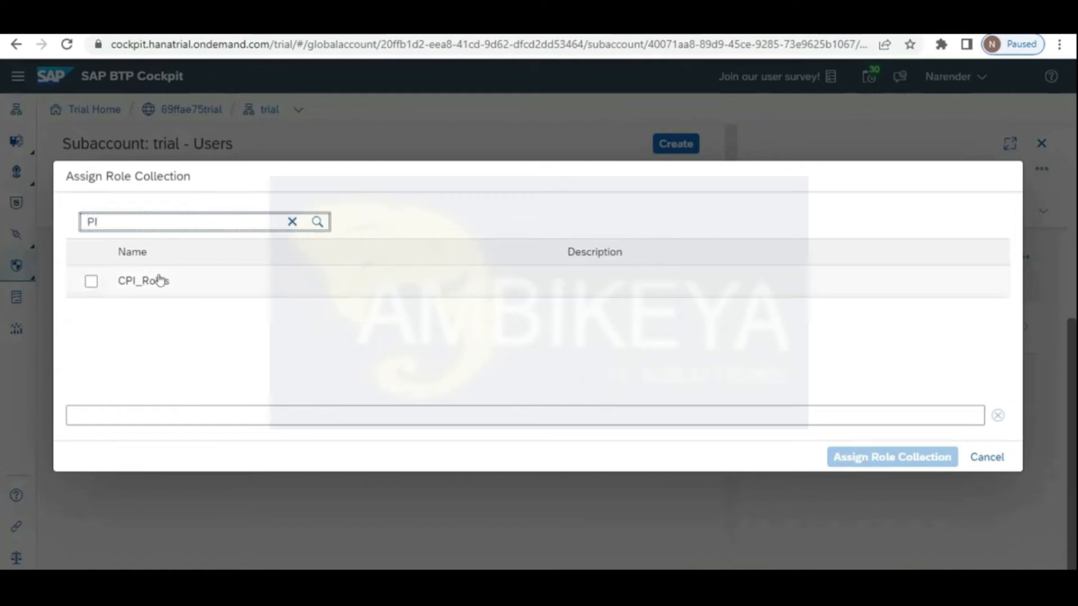
left_click(90, 282)
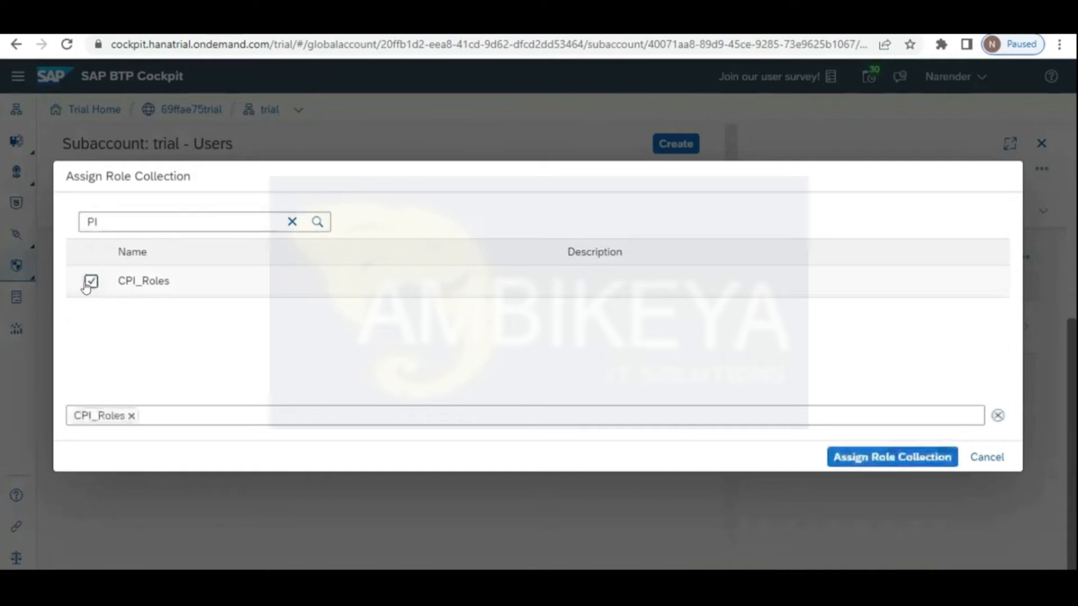
left_click(864, 458)
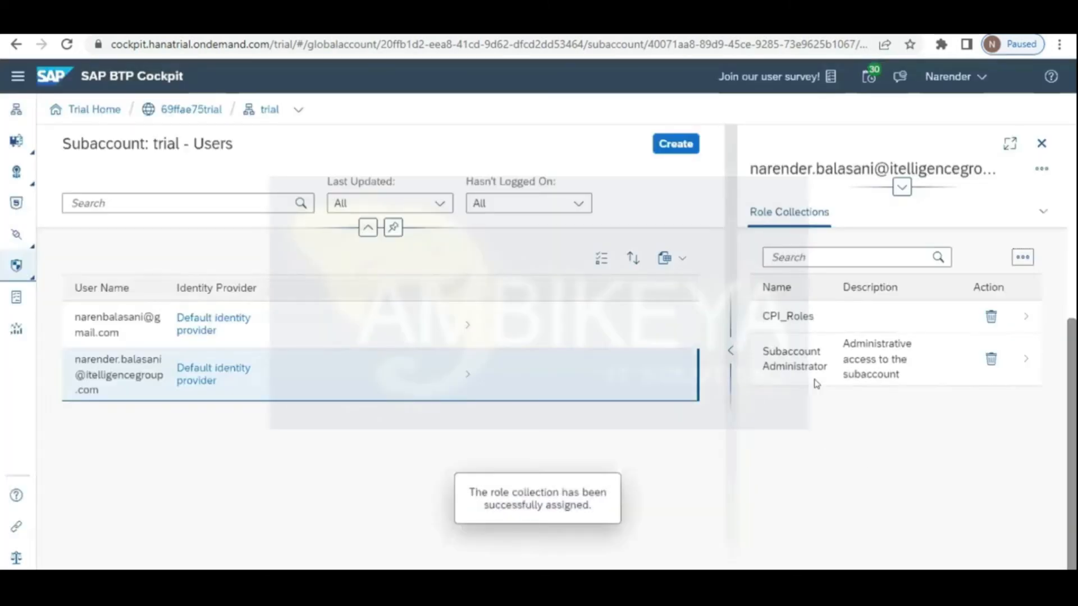
Step: Open CPI_Roles details, filter its roles by 'PI', then clear the filter
left_click(812, 322)
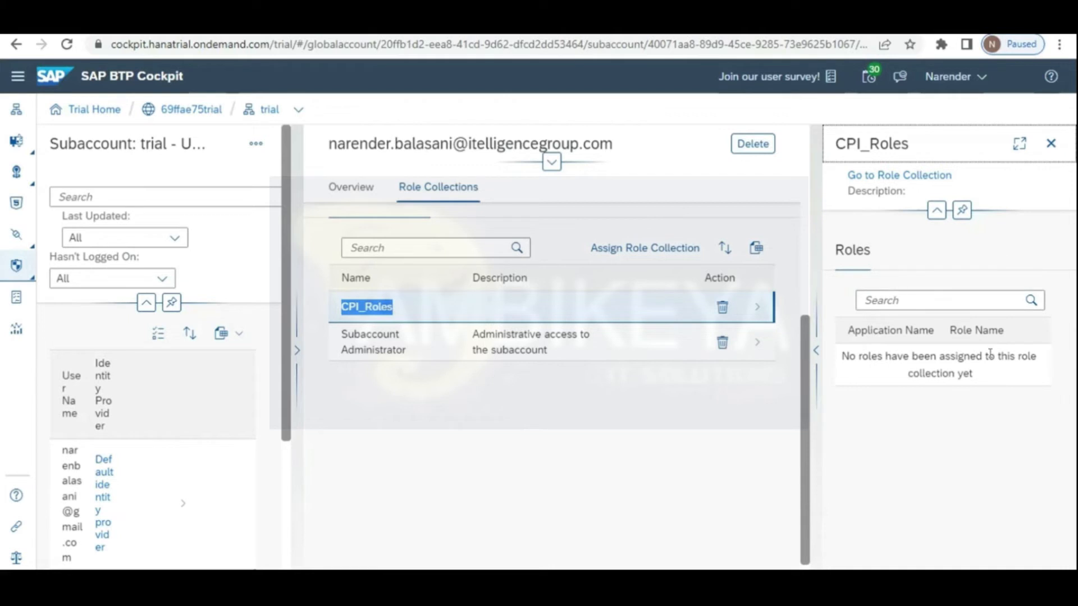
left_click(1013, 301)
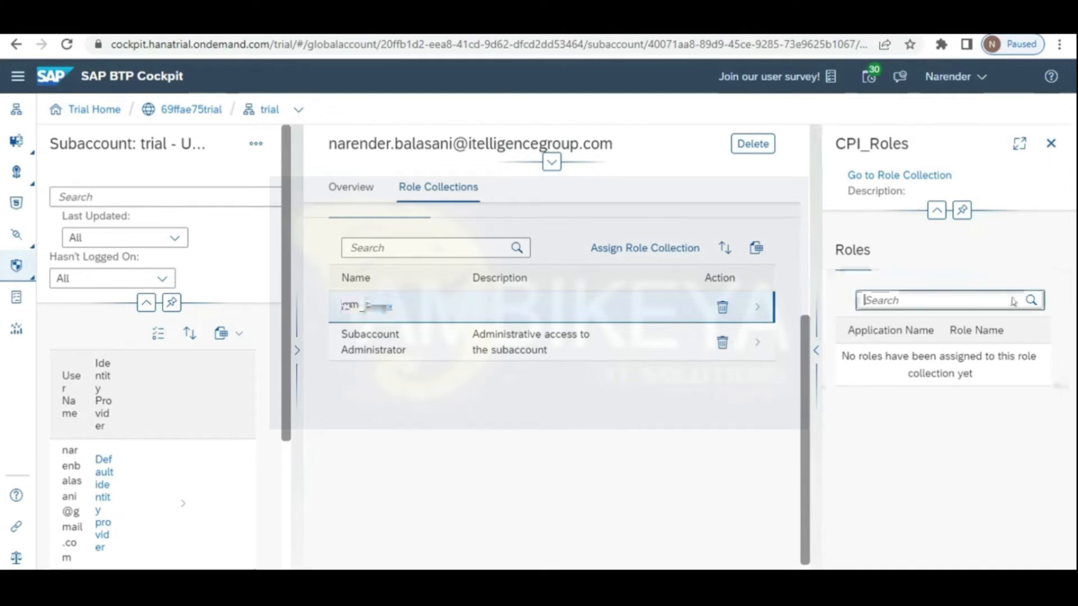
left_click(1032, 300)
left_click(1032, 299)
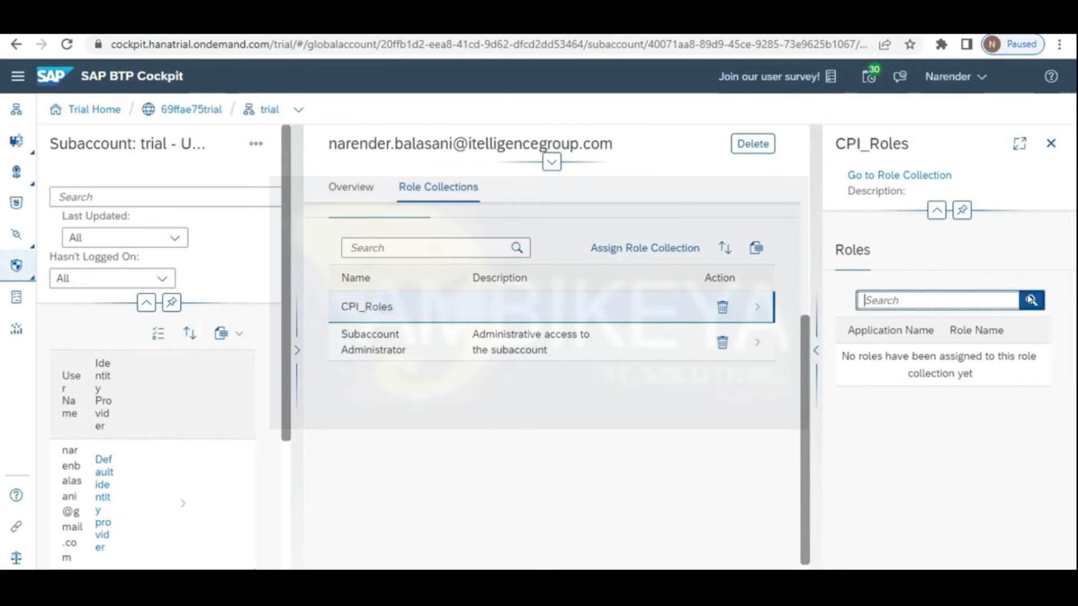
left_click(934, 210)
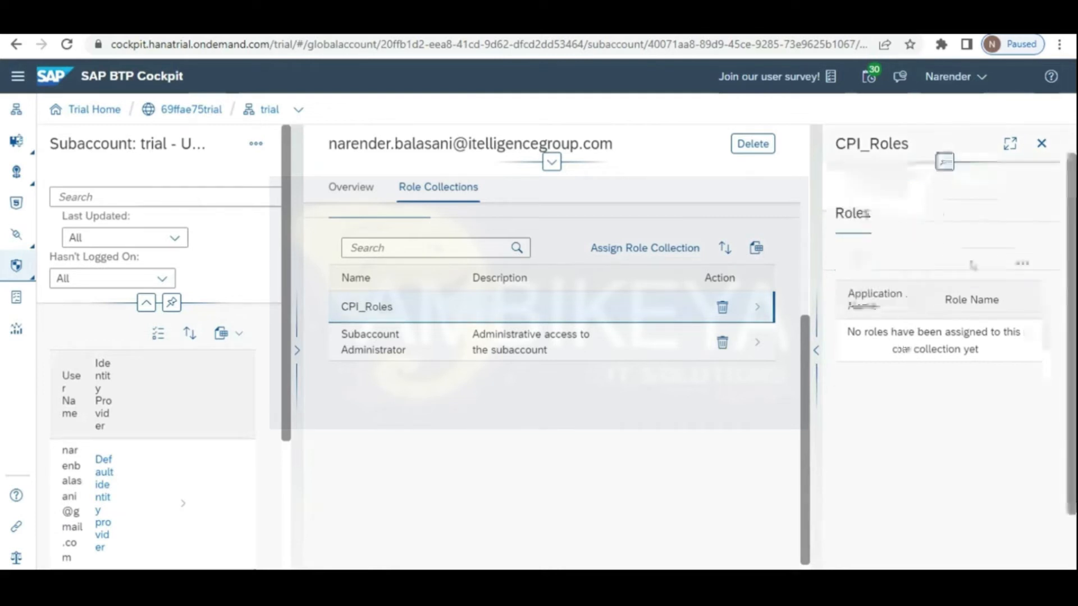
left_click(1022, 267)
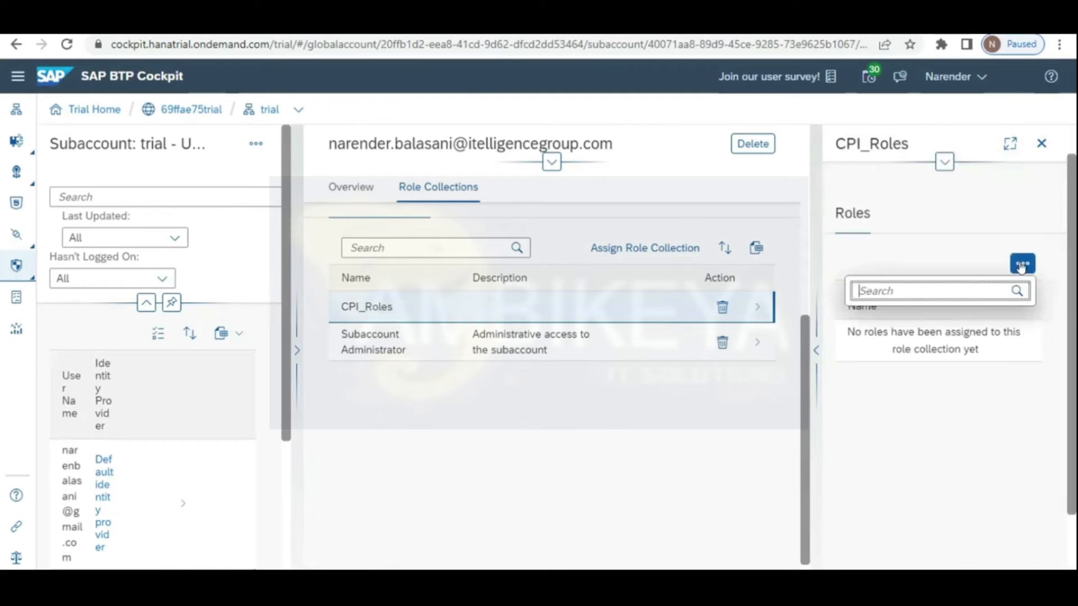
type("PI")
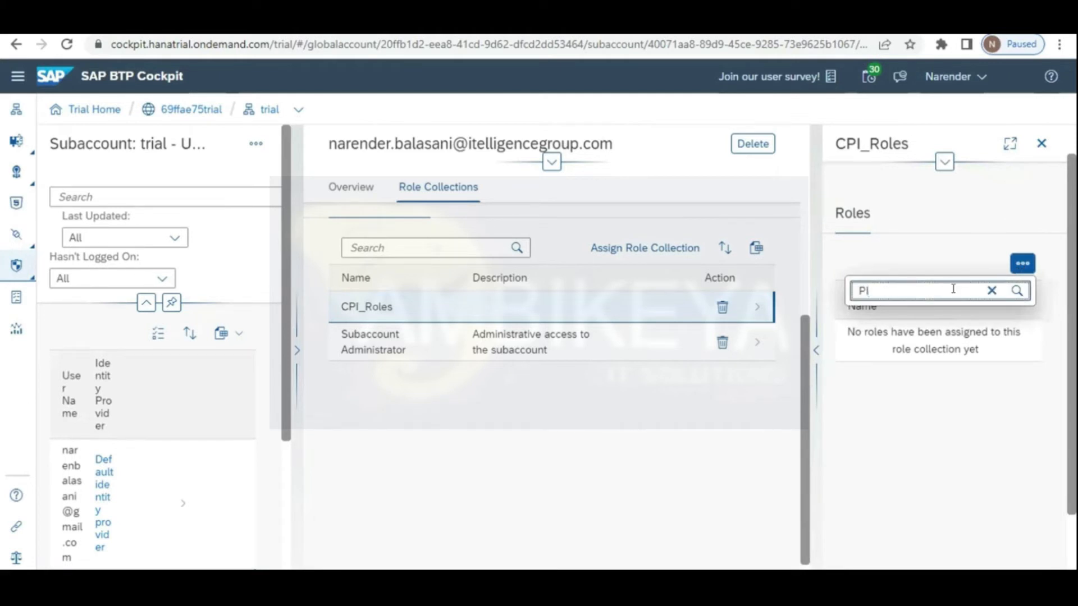
key("BackSpace")
key("BackSpace")
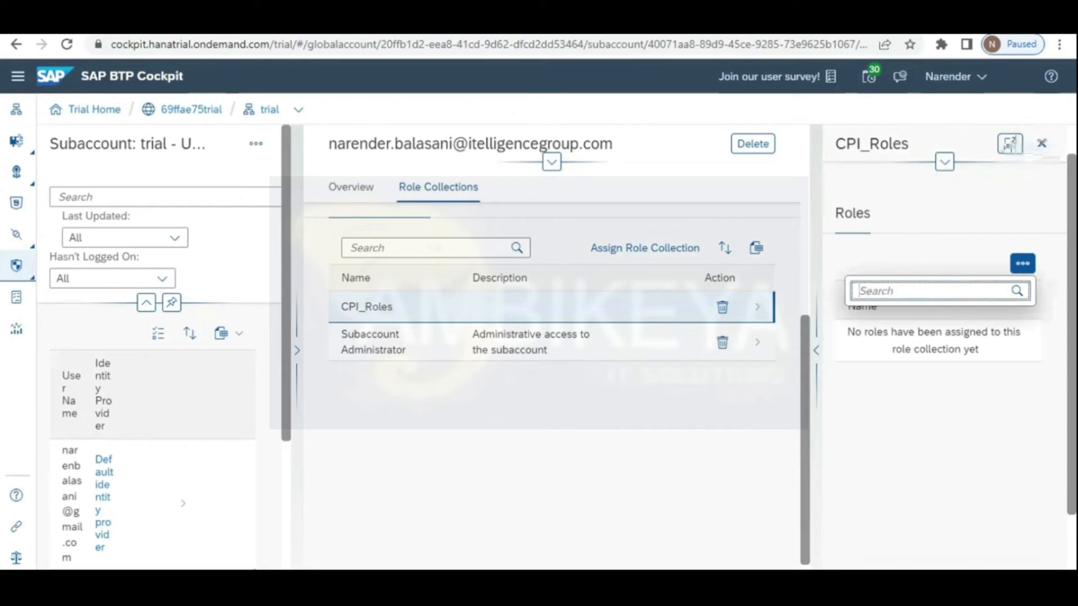
Step: Close the CPI_Roles panel and expand the Security navigation options
left_click(1042, 144)
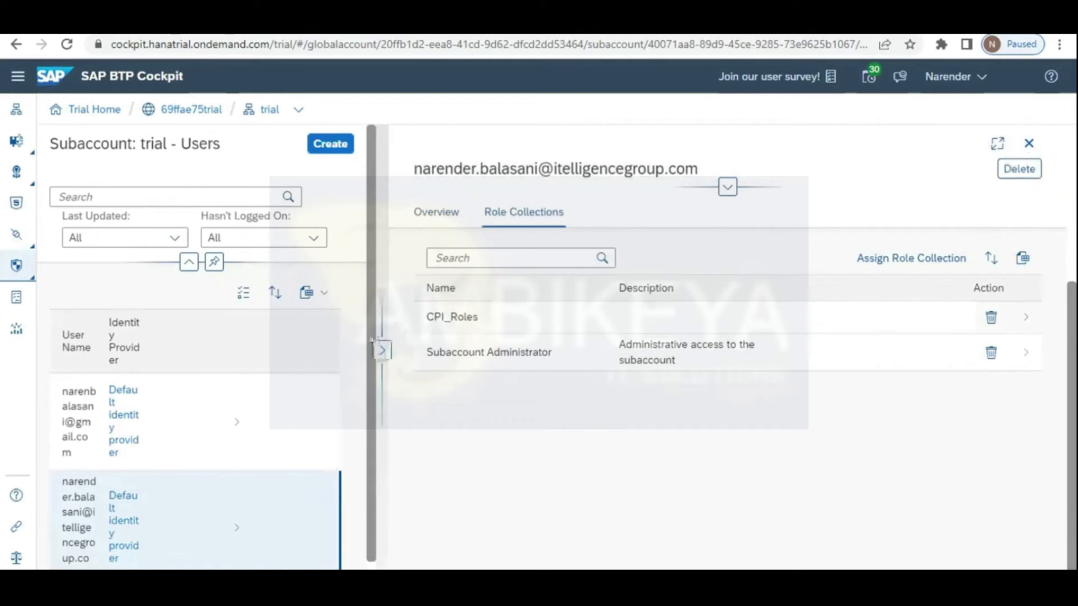
scroll(365, 449, "down", 1)
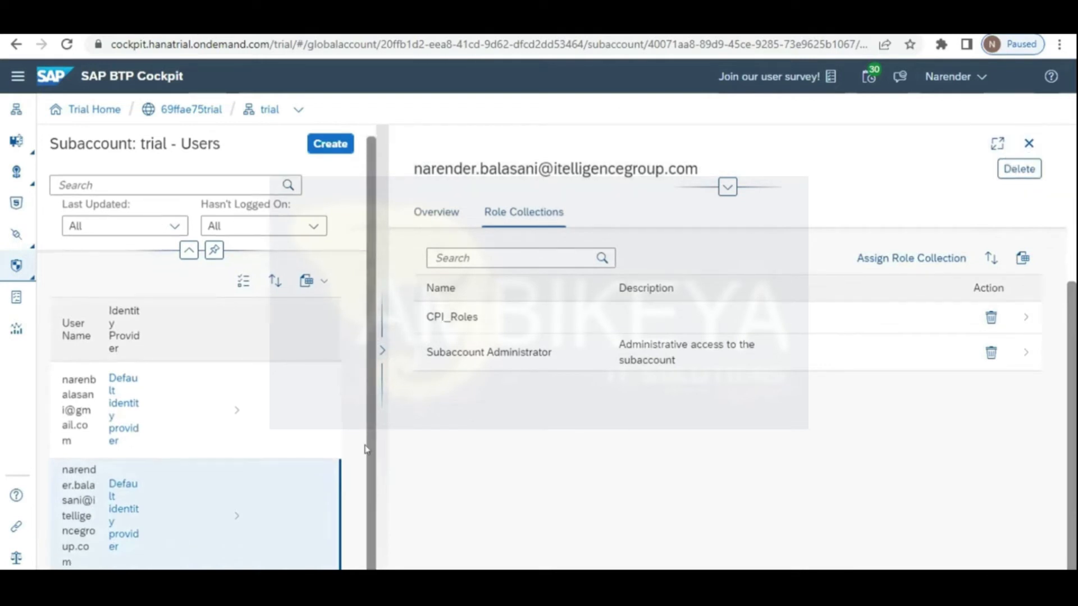
left_click(17, 269)
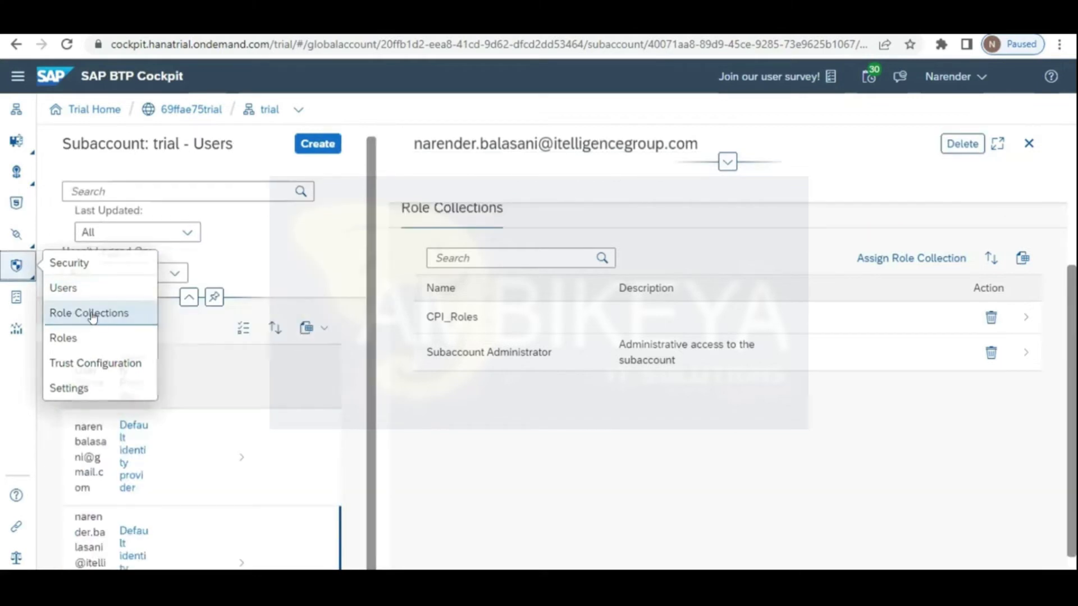
Step: Open the CPI_Roles role collection and review its empty roles, two users, and no groups or mappings
left_click(90, 313)
left_click(244, 335)
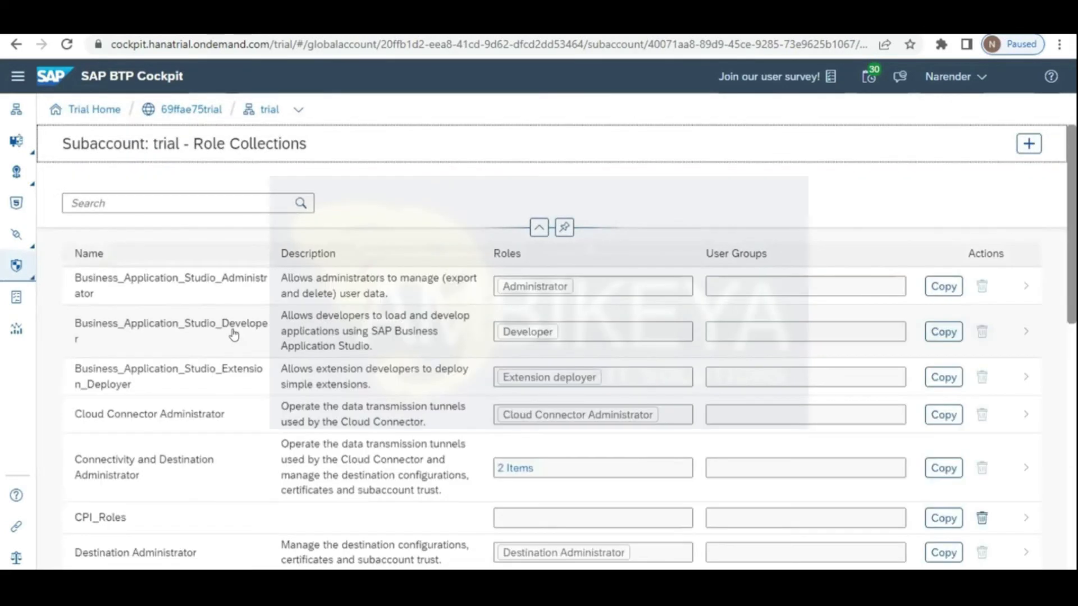
left_click(173, 525)
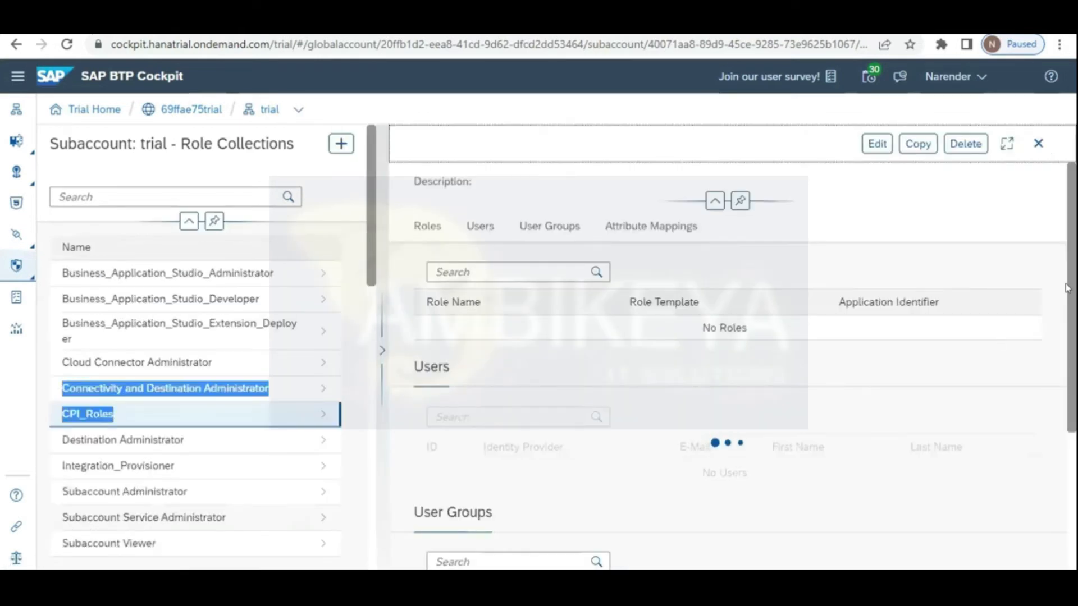
scroll(1072, 322, "down", 3)
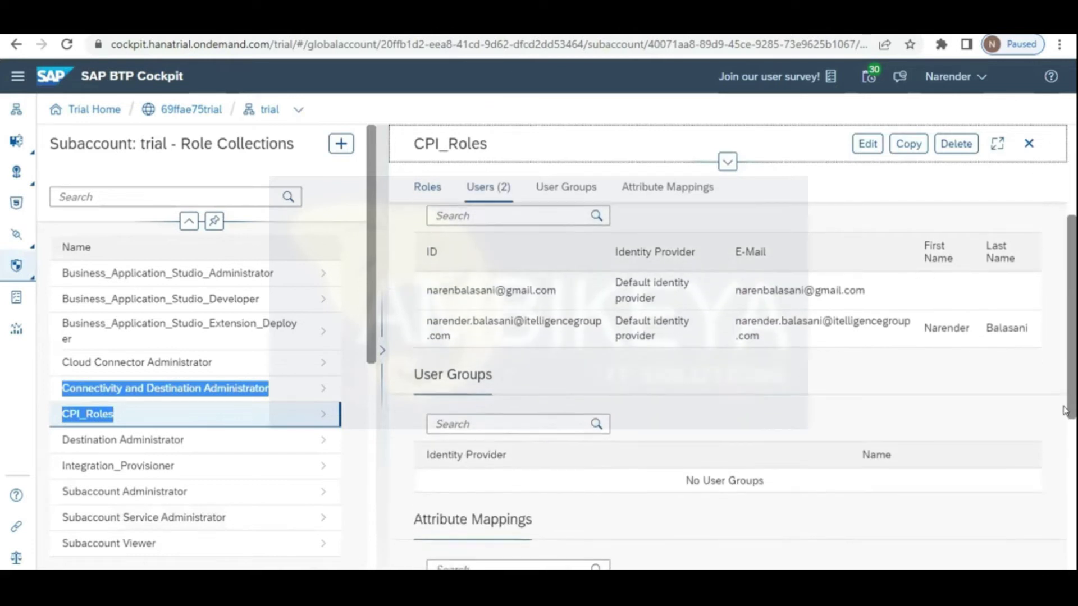
scroll(1067, 416, "down", 2)
scroll(730, 382, "down", 3)
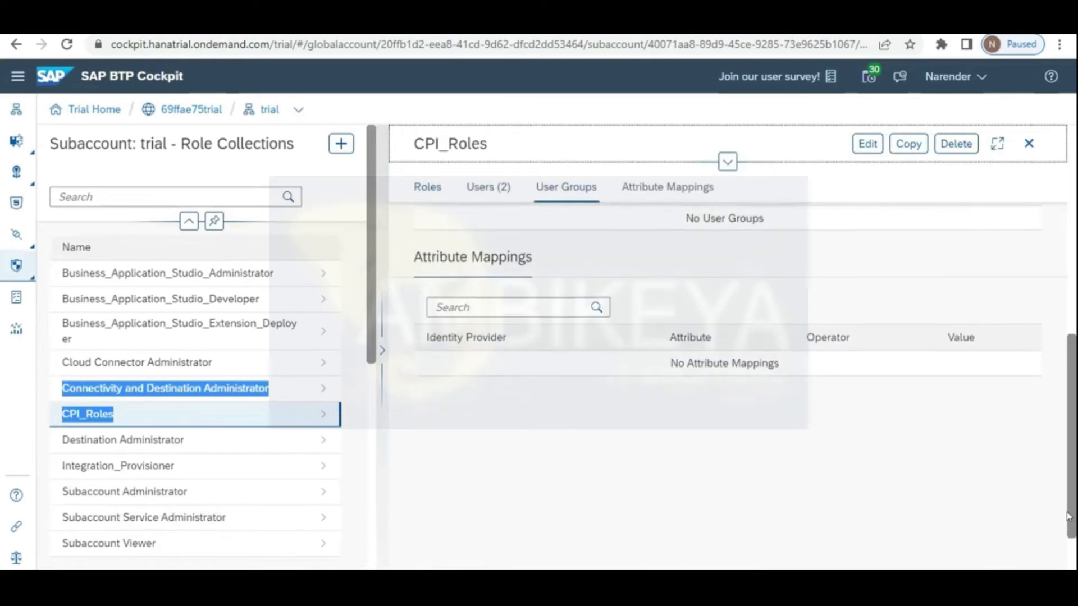
scroll(729, 382, "up", 5)
Step: Put CPI_Roles into edit mode and scroll back up to its empty Roles table
scroll(914, 142, "up", 2)
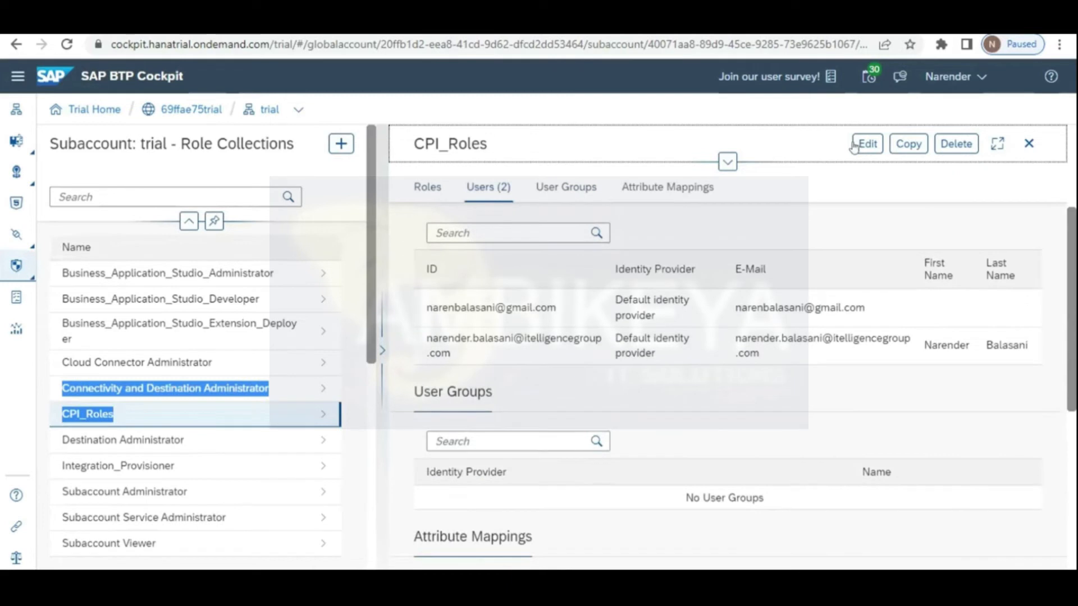
left_click(863, 144)
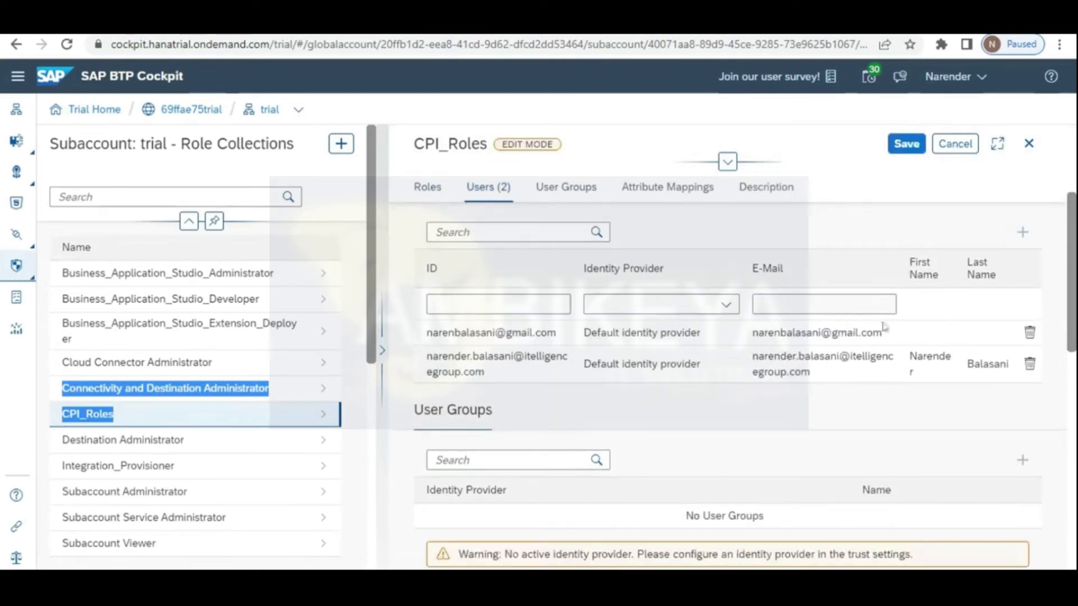
left_click_drag(1072, 310, 1073, 201)
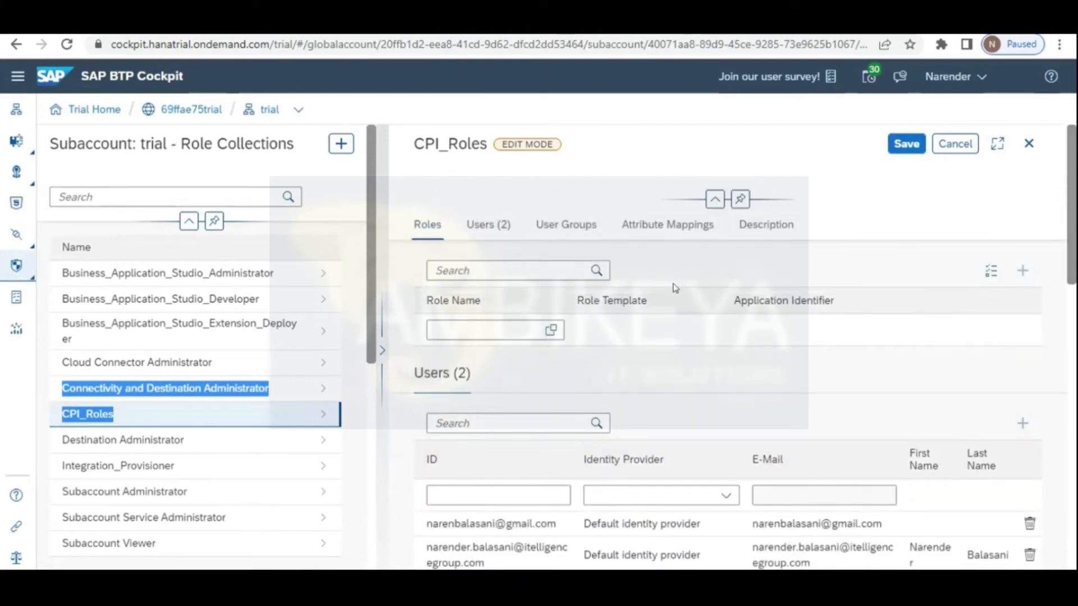
left_click(550, 329)
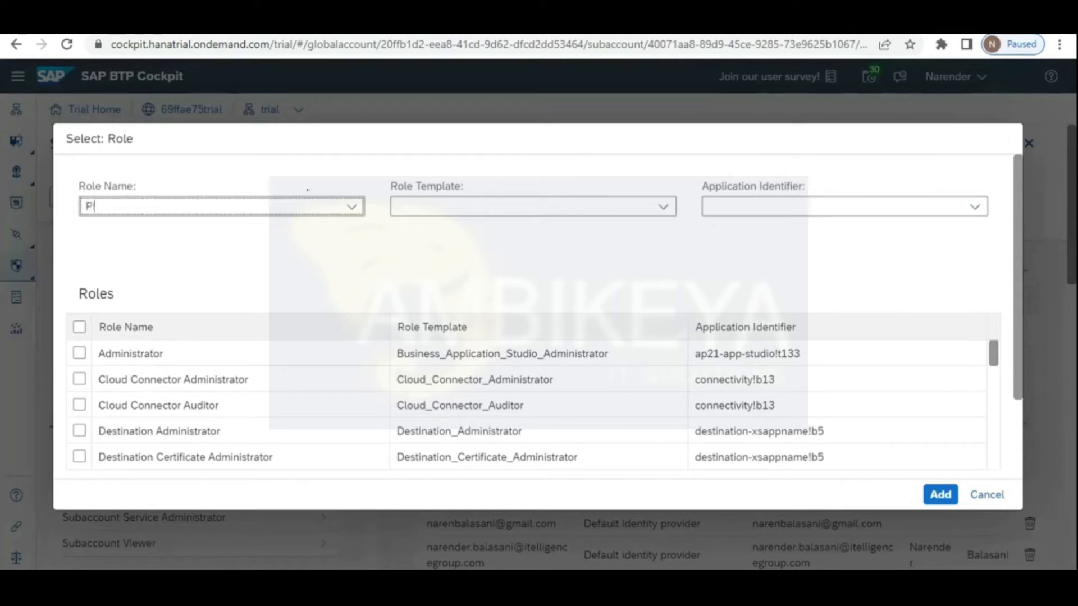
left_click(350, 206)
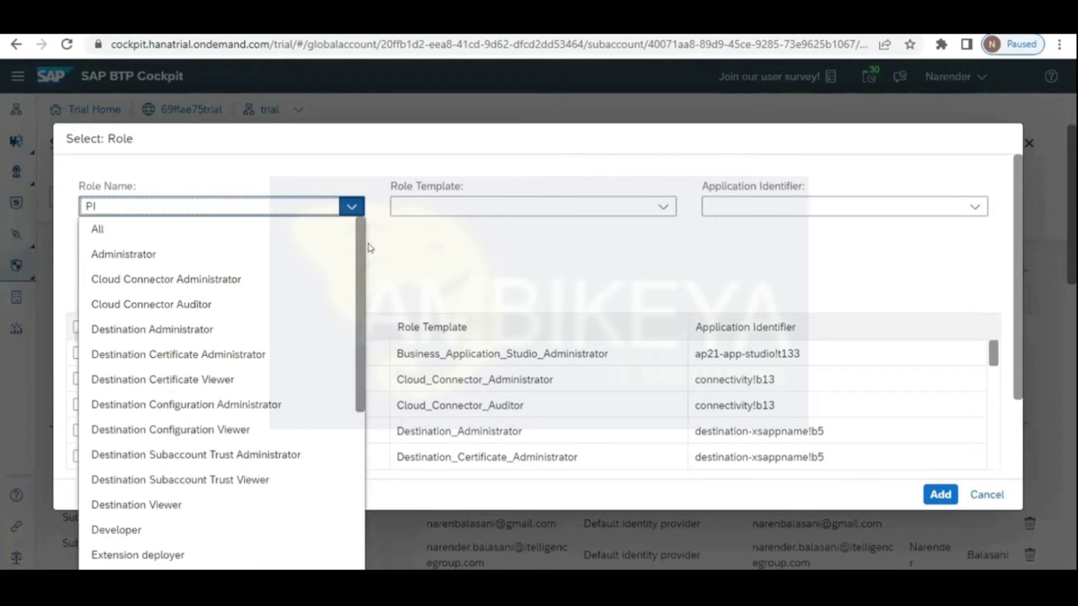
scroll(355, 350, "down", 2)
scroll(355, 349, "down", 3)
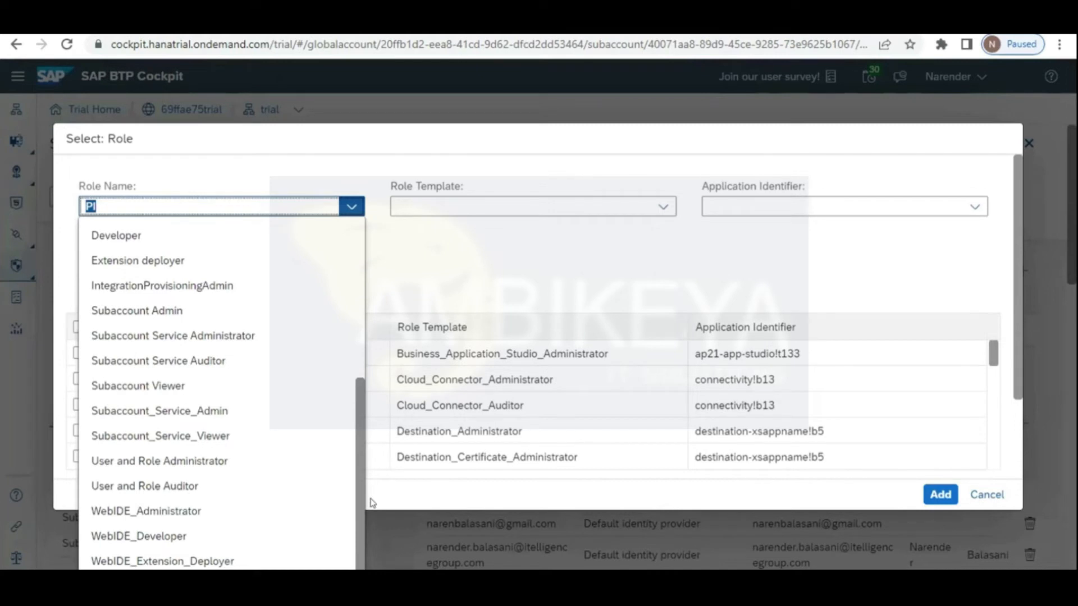
scroll(360, 387, "up", 1)
scroll(360, 377, "up", 3)
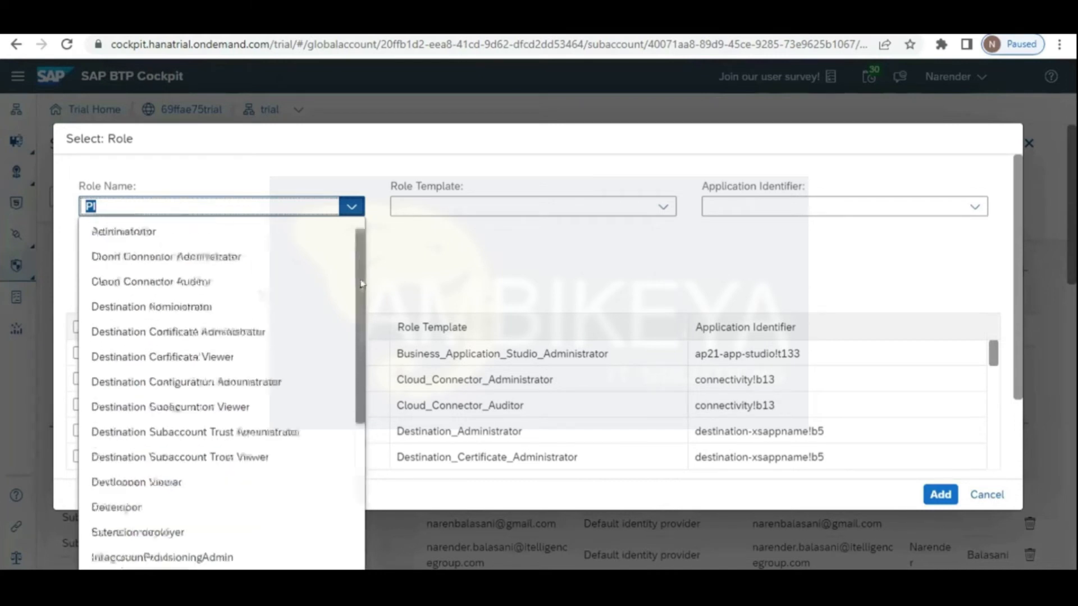
scroll(361, 288, "up", 1)
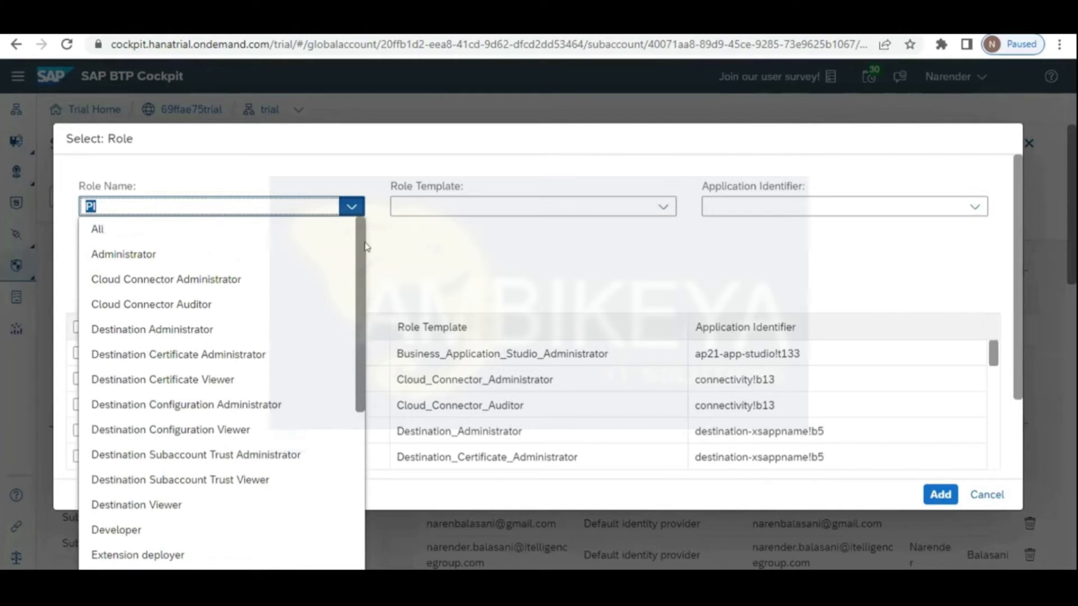
left_click(413, 240)
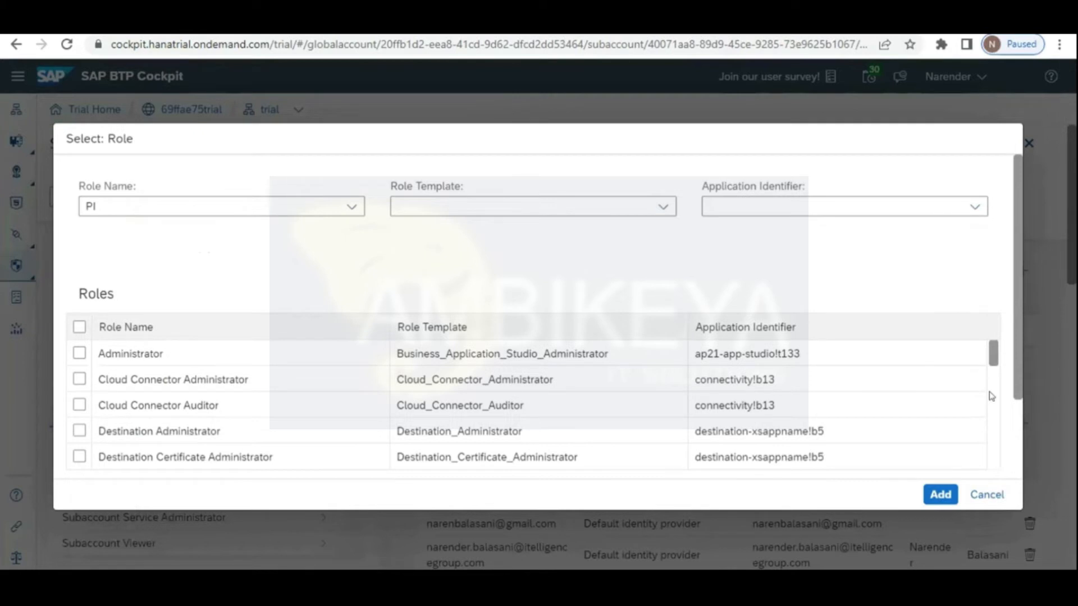
scroll(991, 396, "down", 5)
scroll(991, 426, "down", 5)
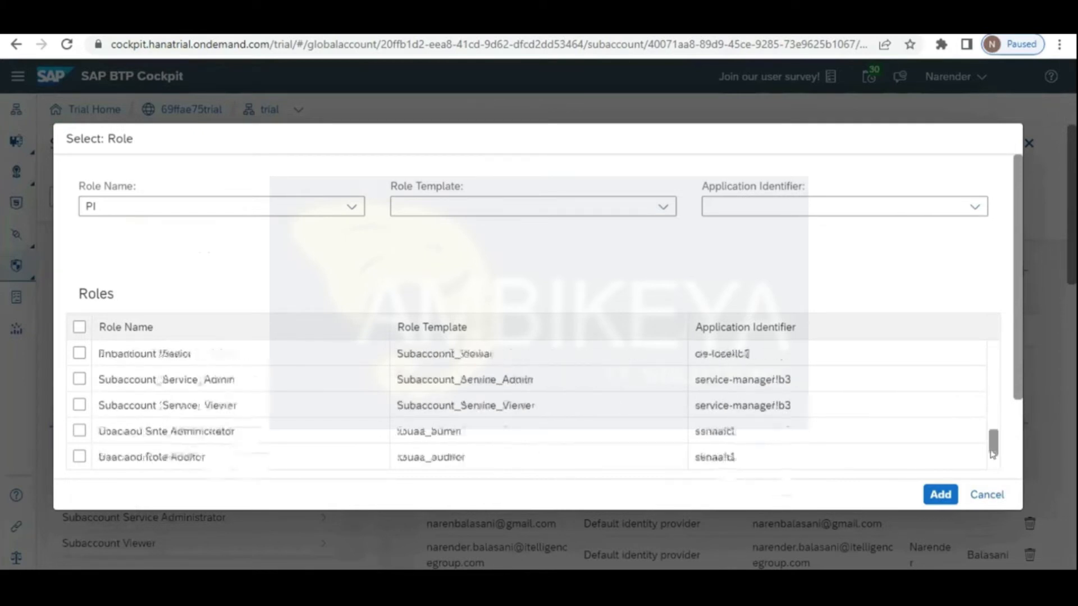
scroll(993, 469, "up", 5)
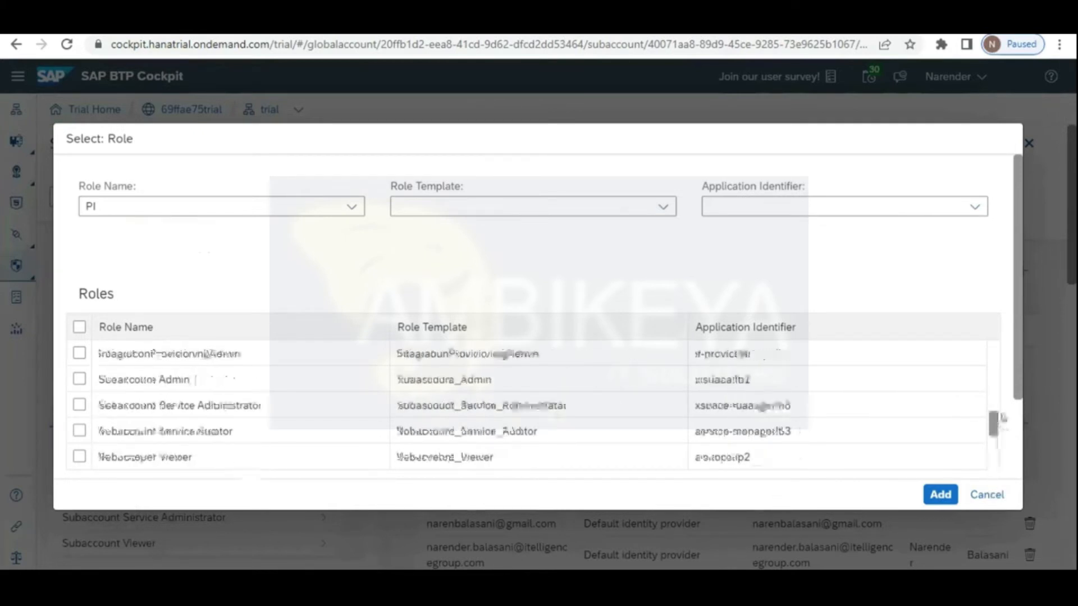
left_click(988, 494)
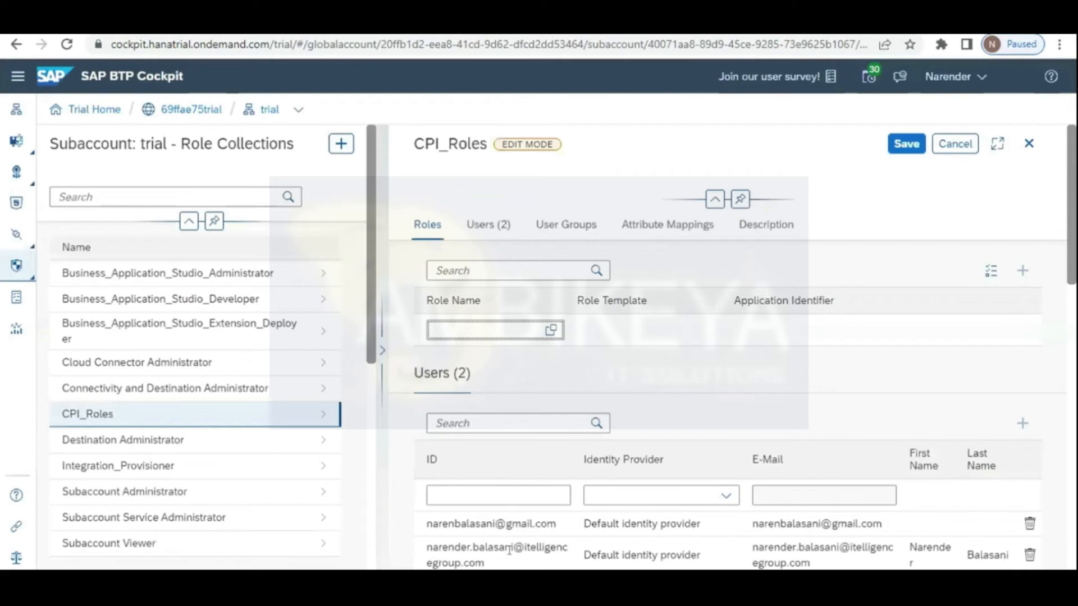
left_click(490, 561)
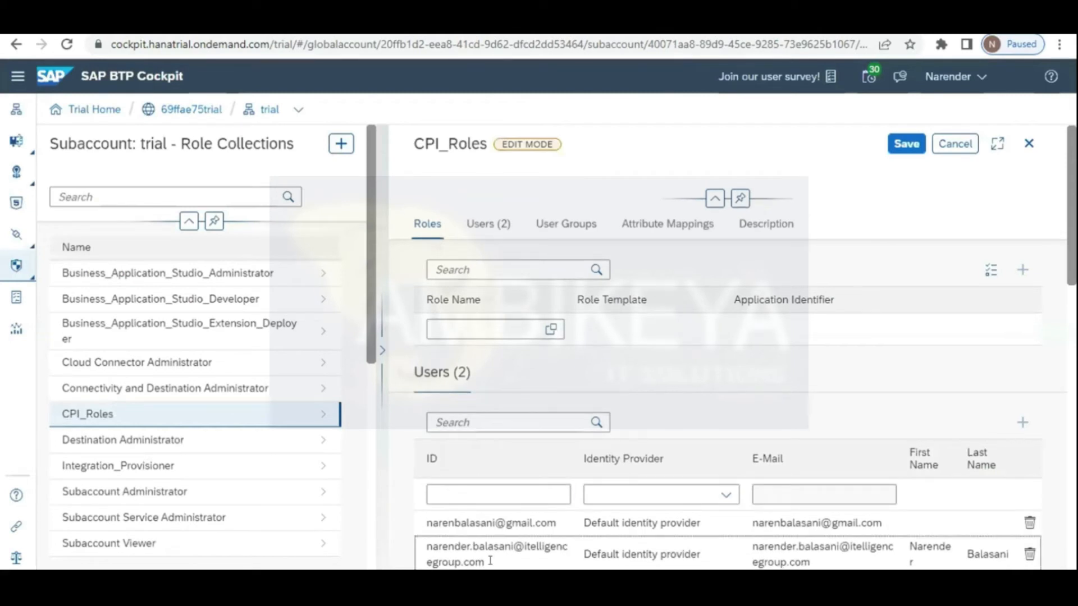
left_click(481, 224)
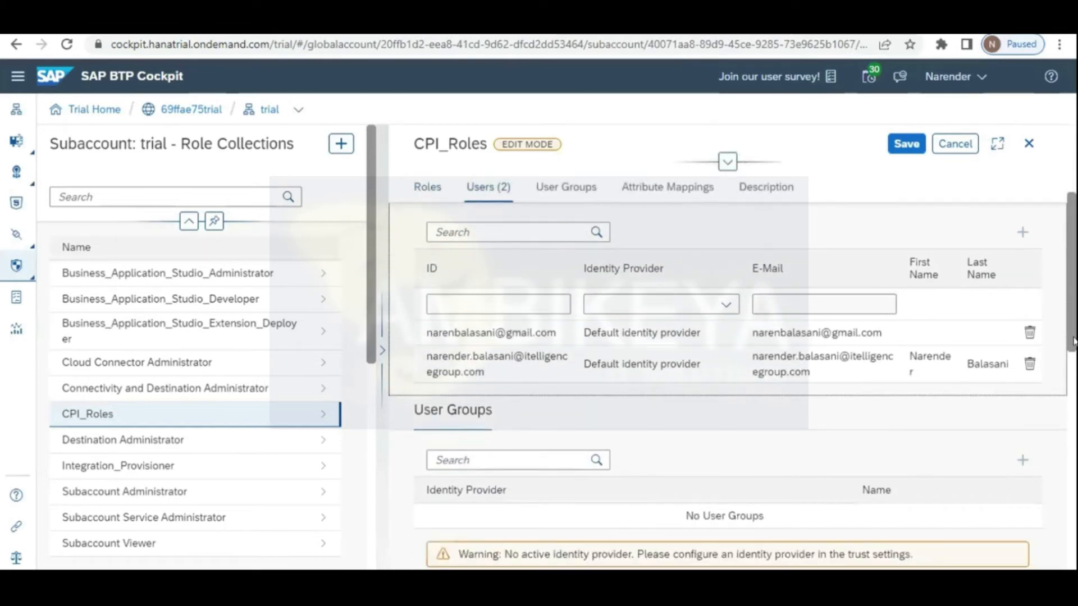
scroll(1073, 288, "up", 3)
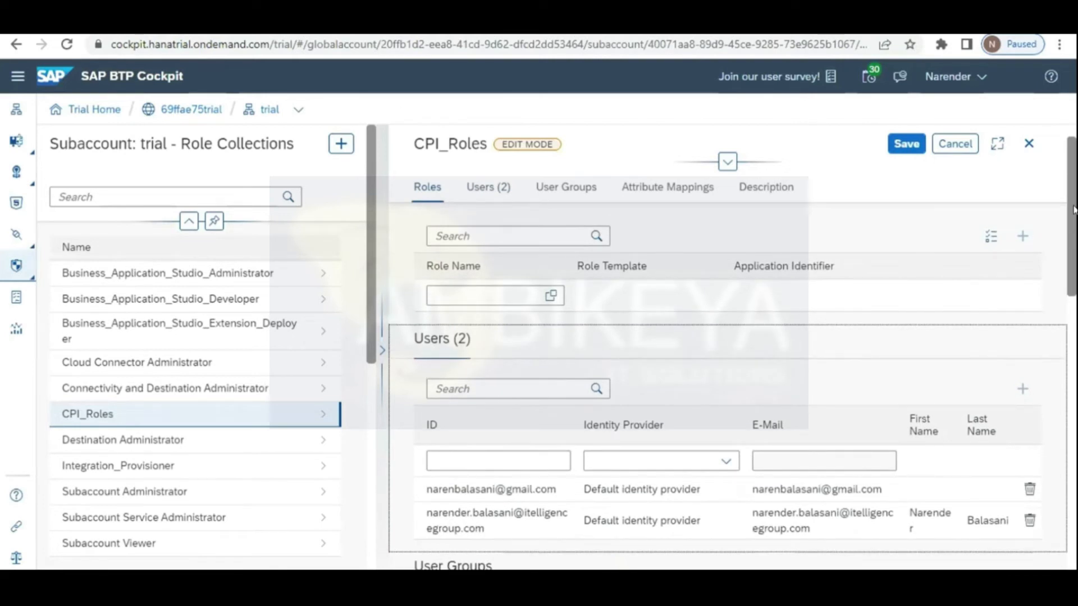
scroll(1073, 209, "up", 1)
left_click(480, 224)
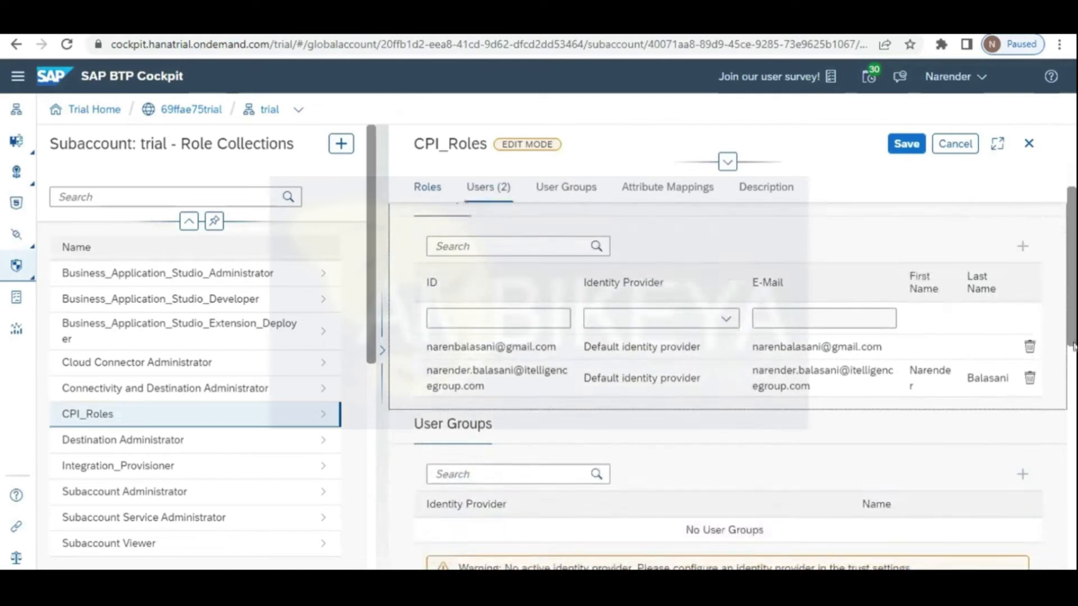
scroll(1073, 347, "down", 4)
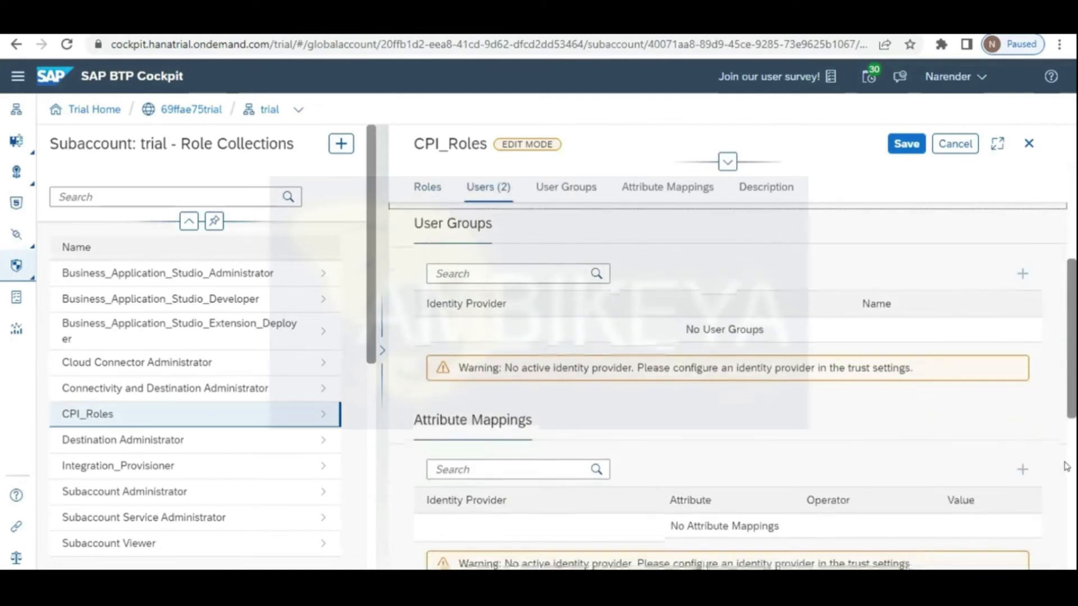
scroll(1067, 466, "down", 3)
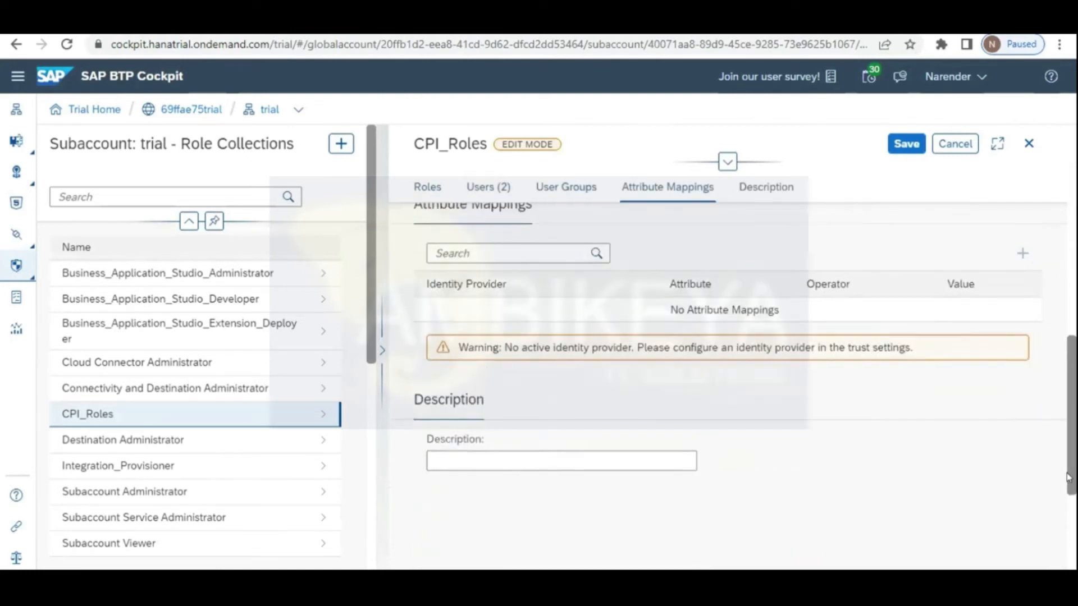
scroll(1069, 477, "up", 3)
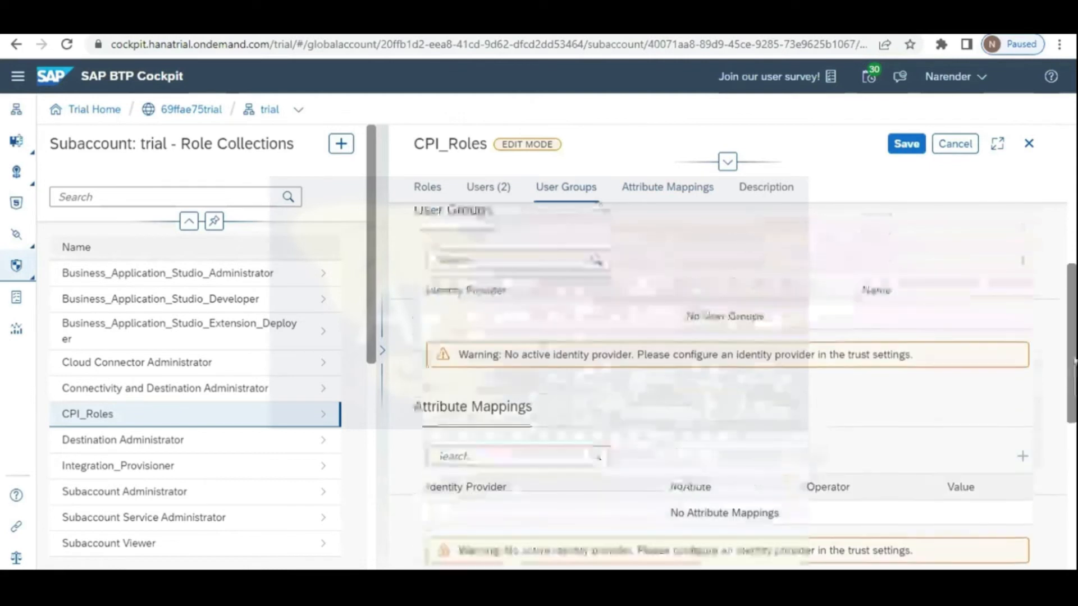
scroll(1074, 360, "up", 2)
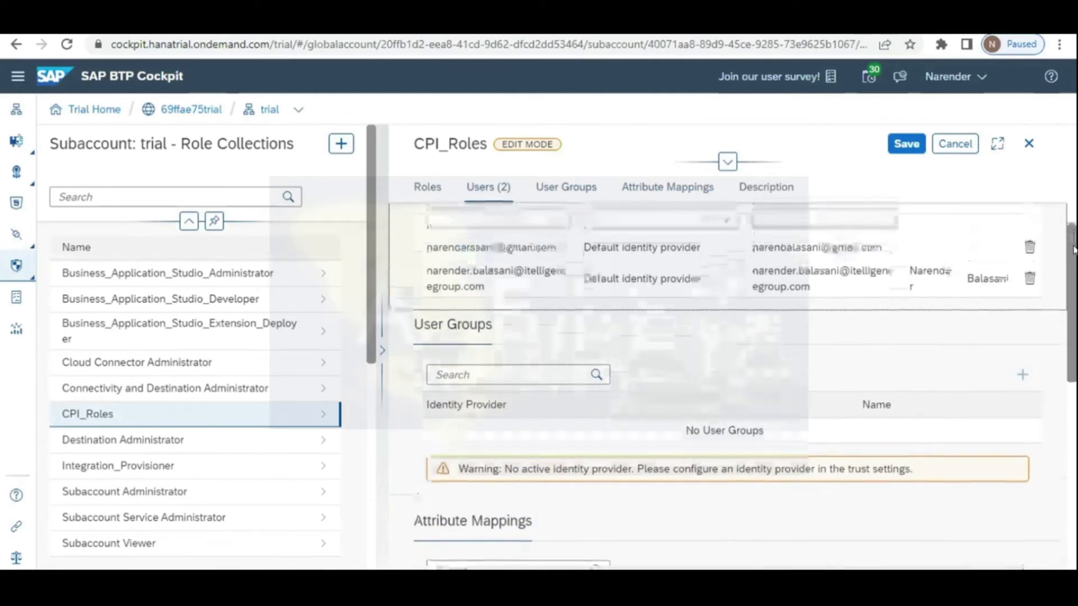
scroll(1075, 250, "up", 2)
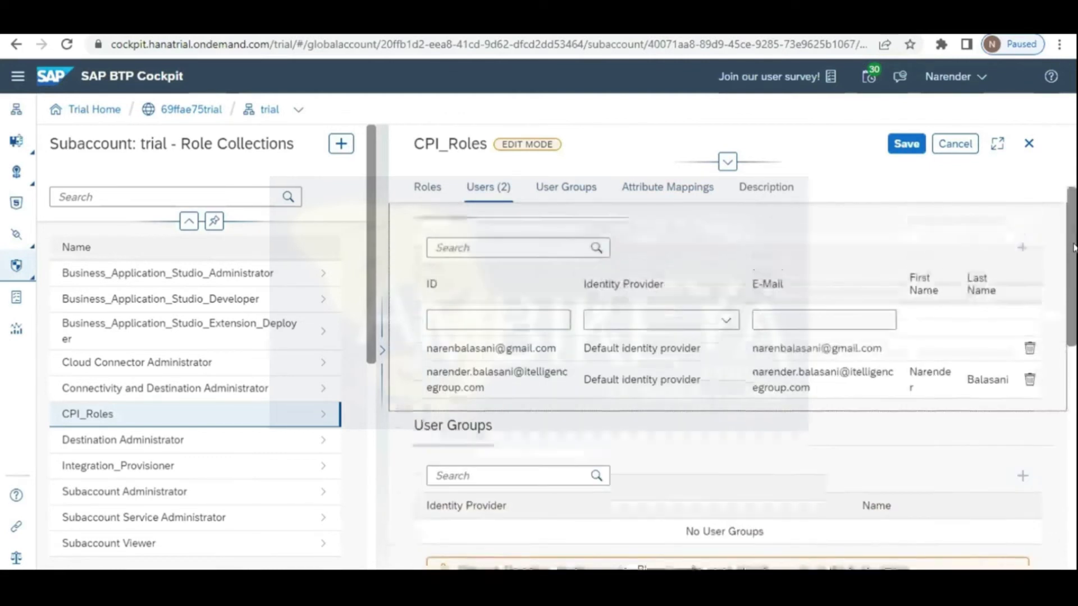
scroll(1074, 247, "up", 3)
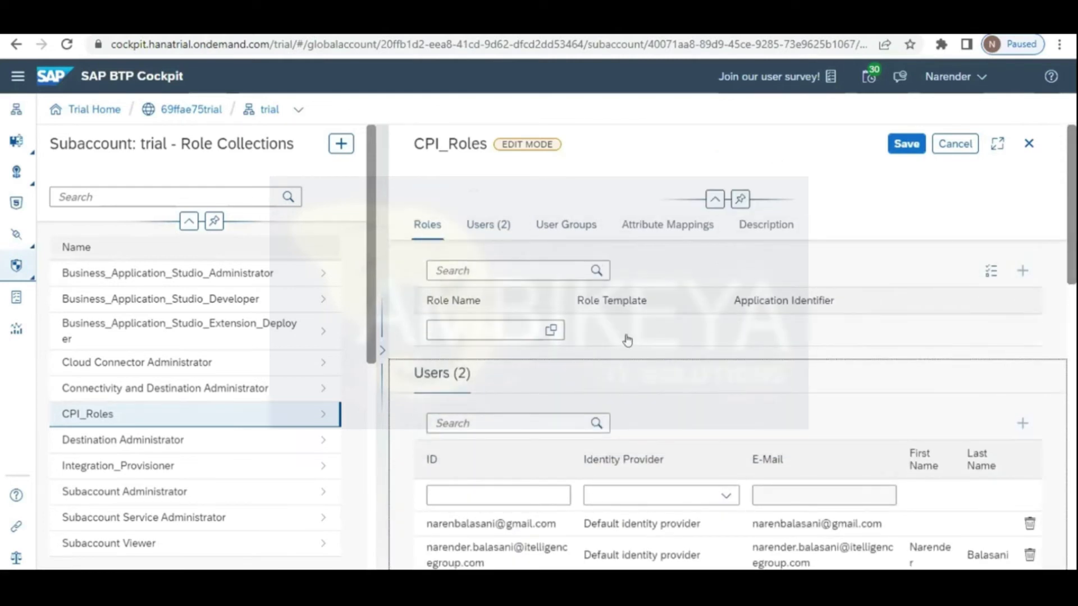
Step: Browse the Role Template and Role Name lists for CPI_Roles, then cancel without adding roles
left_click(549, 331)
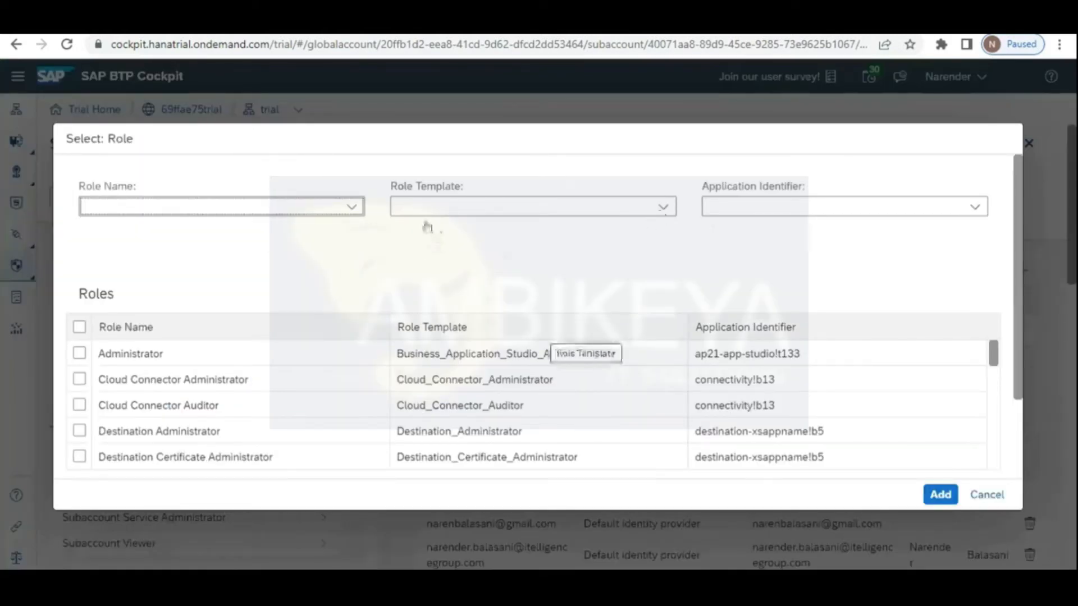
left_click(663, 207)
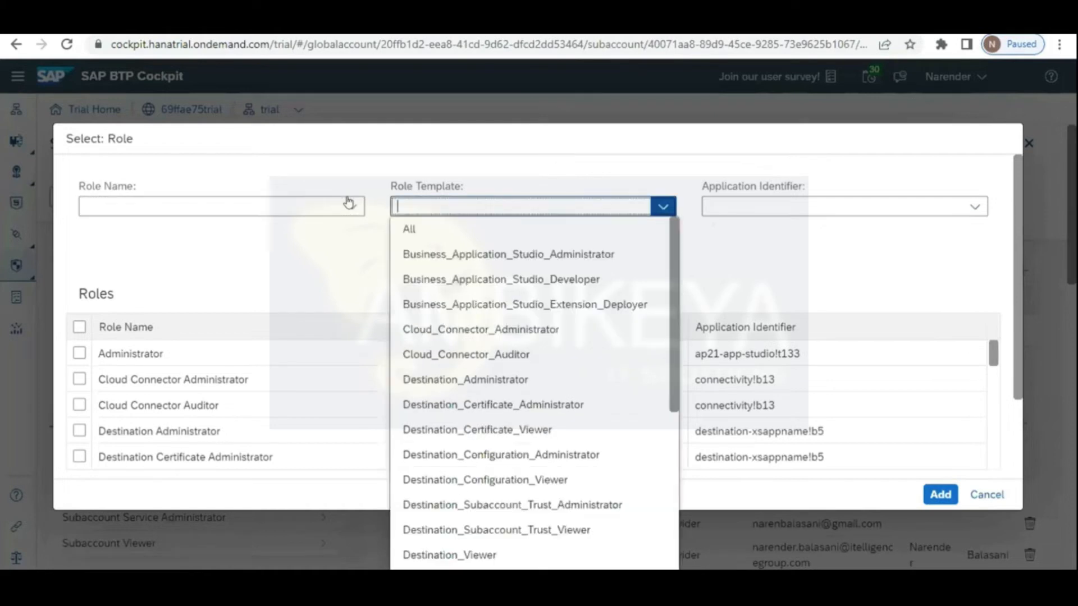
left_click(349, 205)
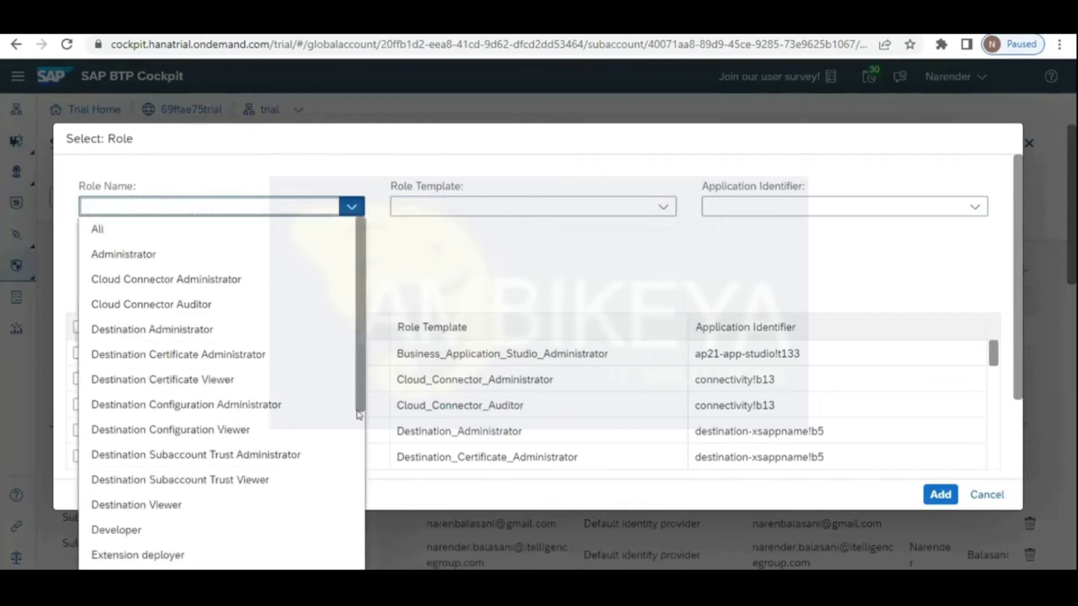
scroll(358, 483, "down", 3)
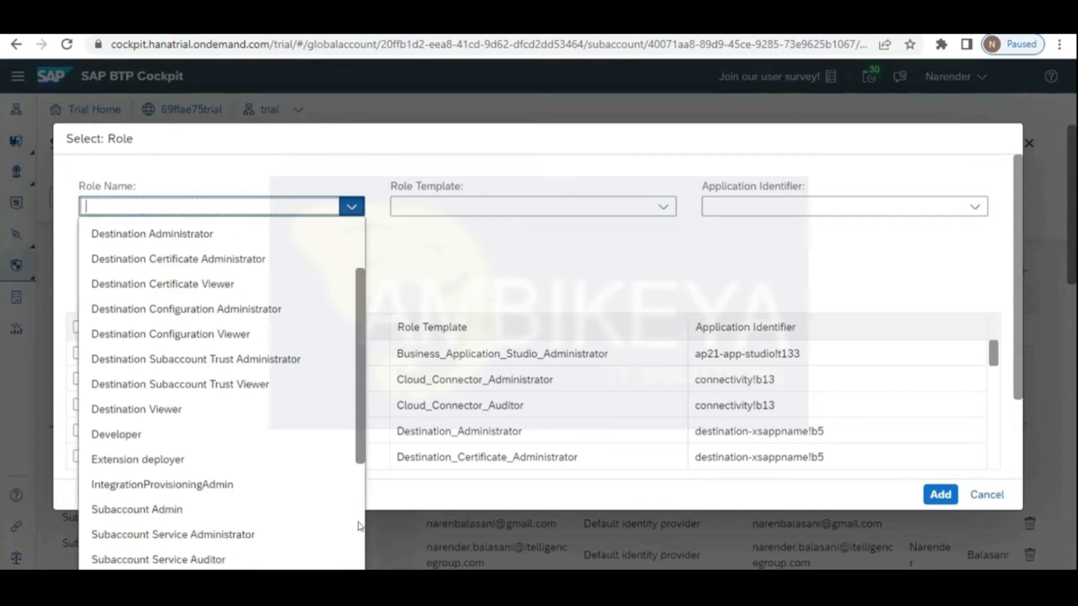
left_click(987, 495)
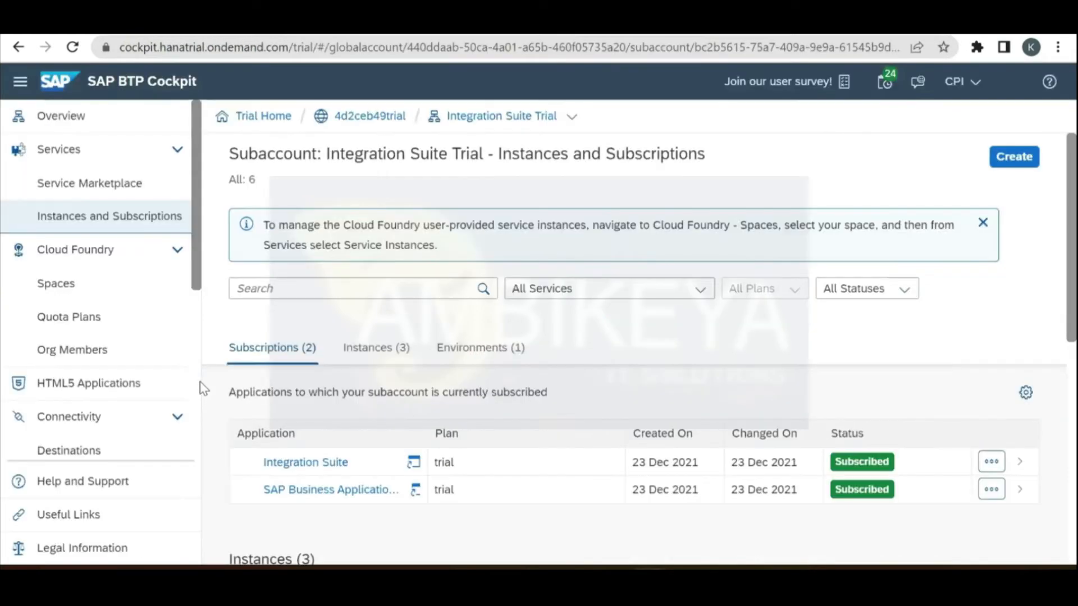
Step: Scroll through the formatted Records JSON in Code Beautify's JSON Viewer
scroll(197, 389, "down", 5)
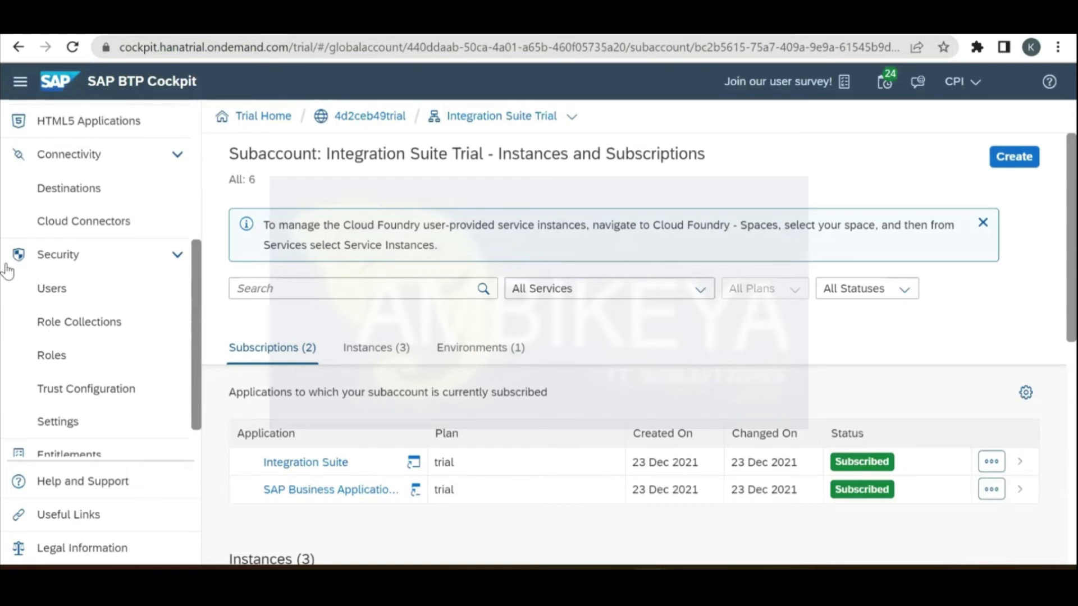
Step: Review the CPI and KARAN service instances and launch the subscribed Integration Suite application
scroll(197, 393, "down", 2)
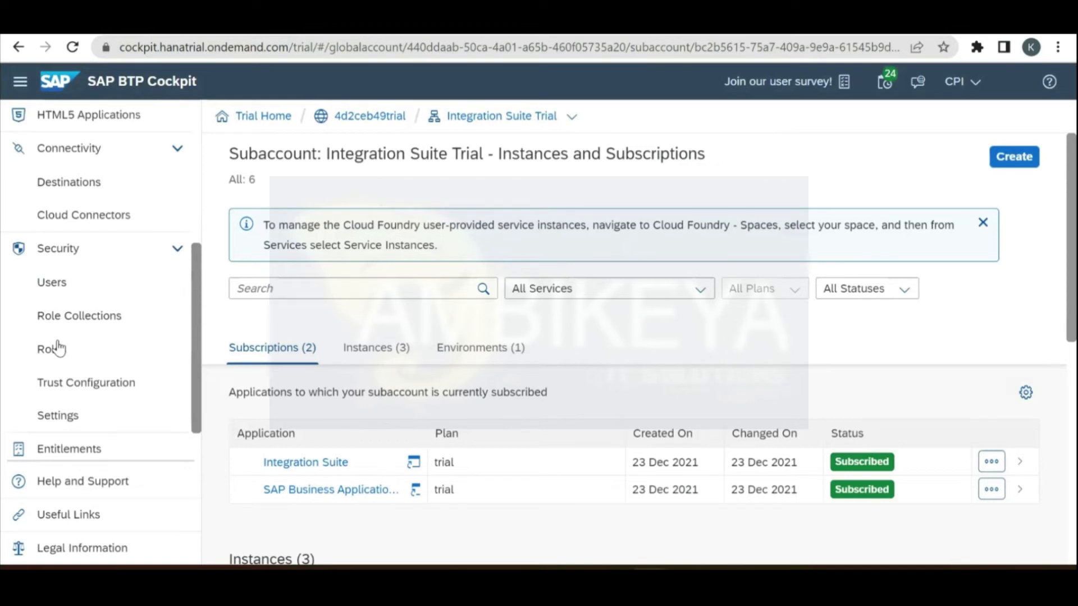
left_click(56, 349)
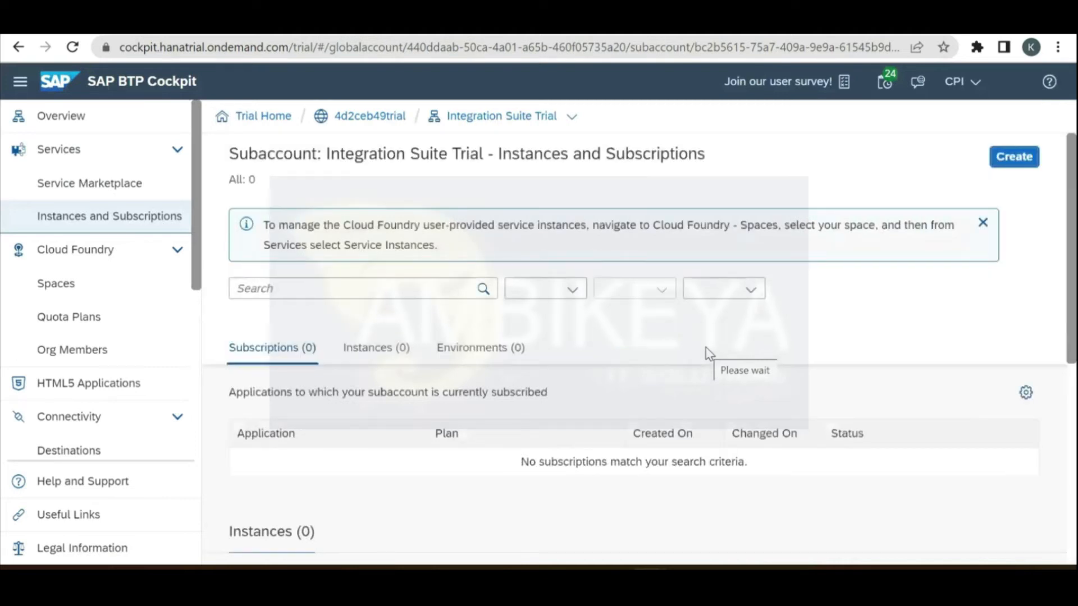
left_click(314, 463)
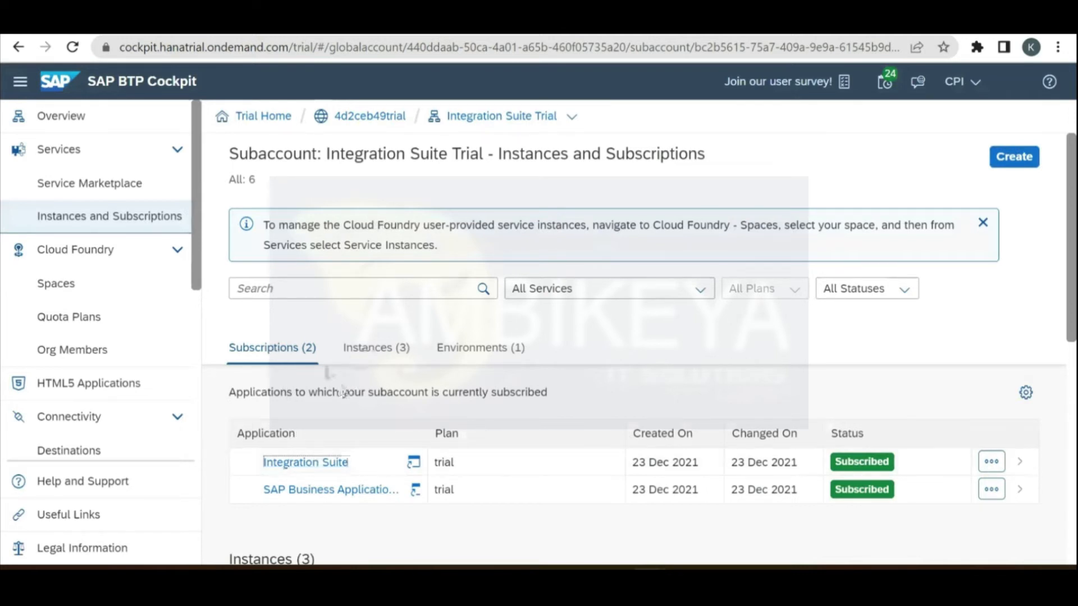
scroll(302, 371, "down", 2)
scroll(301, 372, "down", 2)
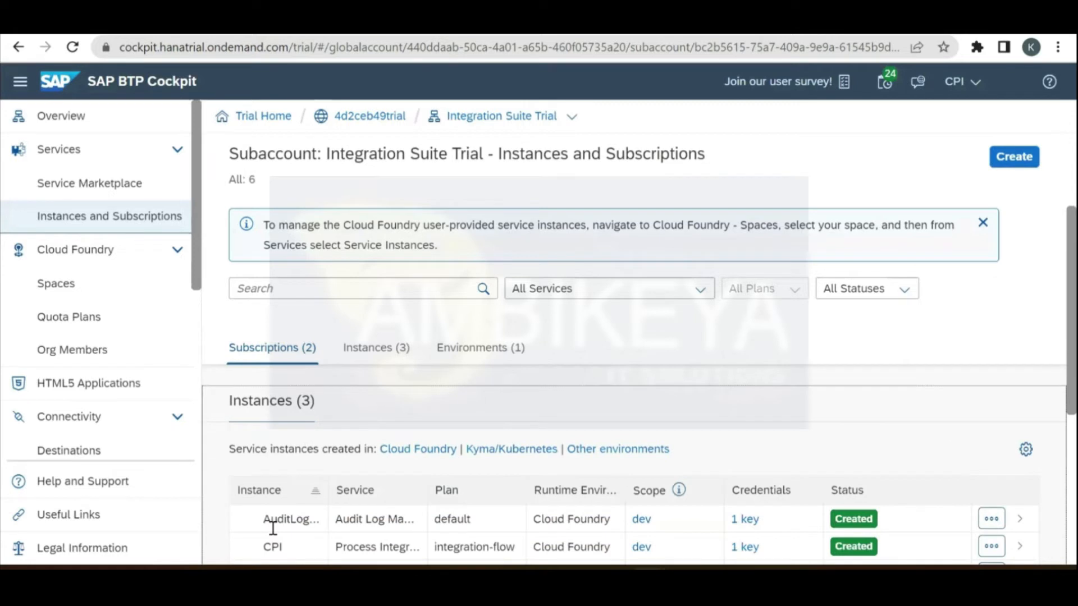
scroll(273, 528, "down", 1)
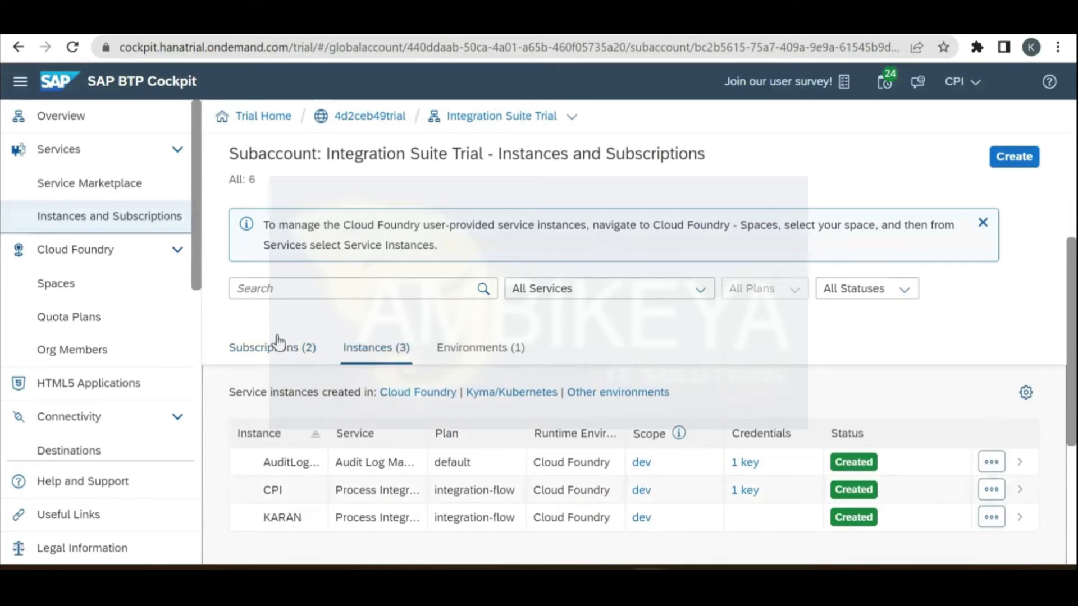
scroll(315, 474, "up", 3)
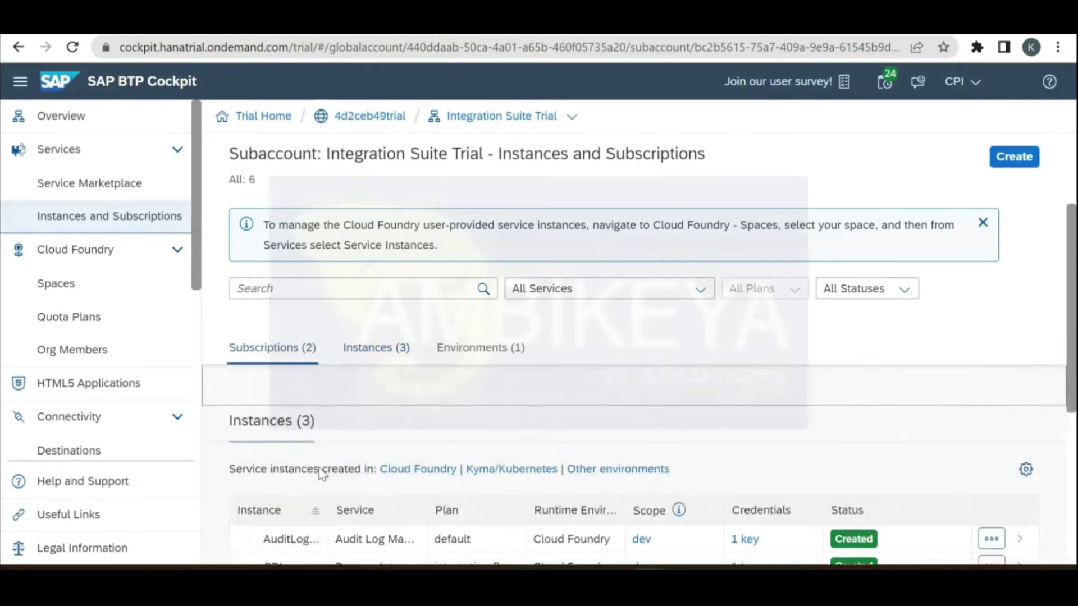
scroll(321, 474, "up", 2)
Step: Open the Integration Suite welcome page, then return to the cockpit's Instances and Subscriptions tab
left_click(321, 472)
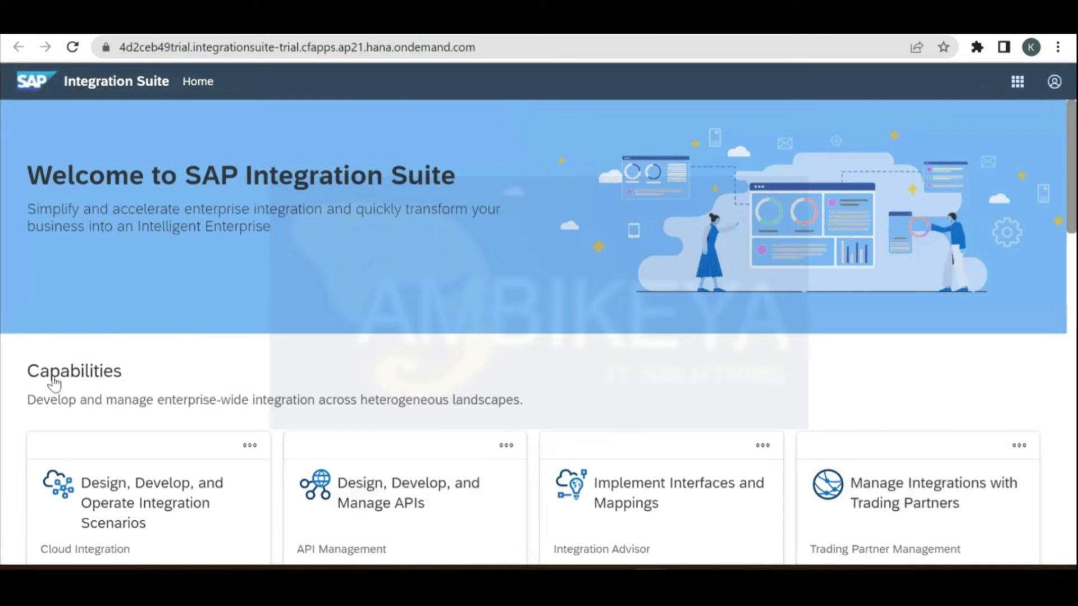
key("ctrl+shift+Tab")
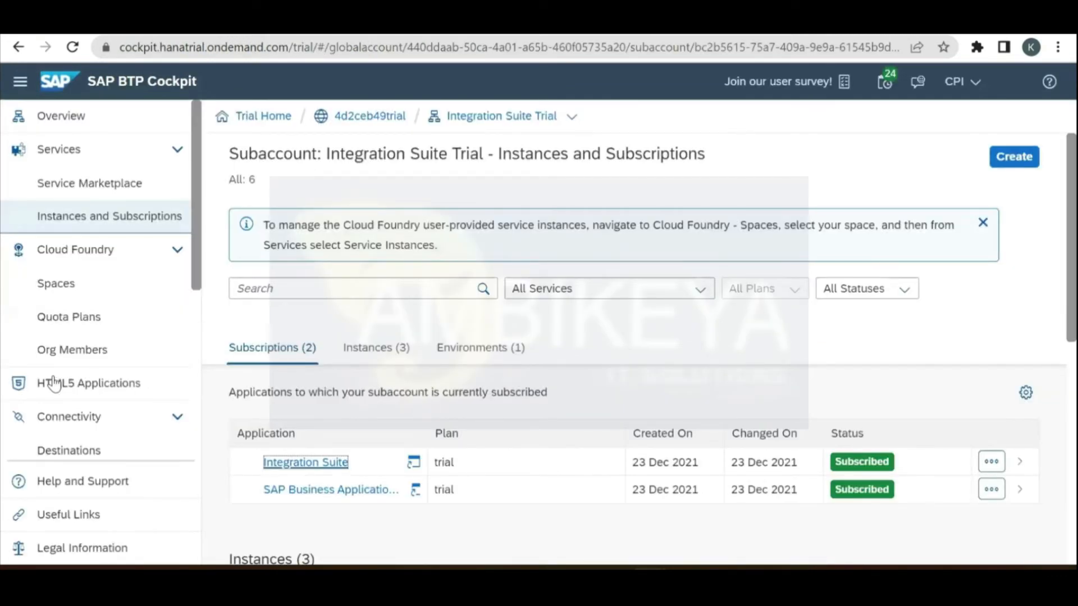
scroll(54, 384, "down", 4)
Step: Open an existing user's details under Security > Users and scroll through its role collections
left_click(54, 384)
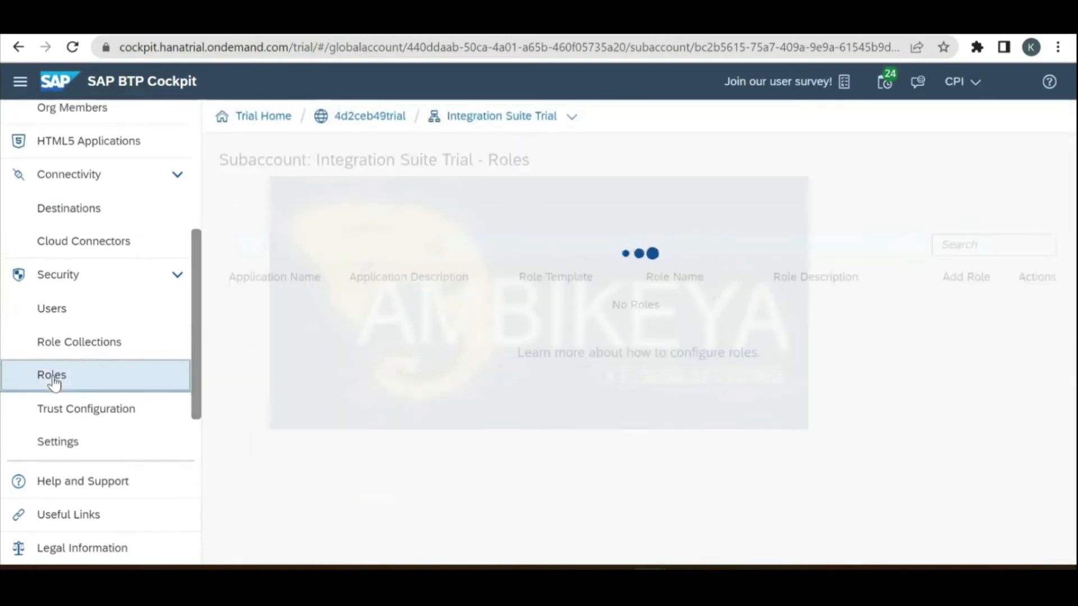
left_click(82, 347)
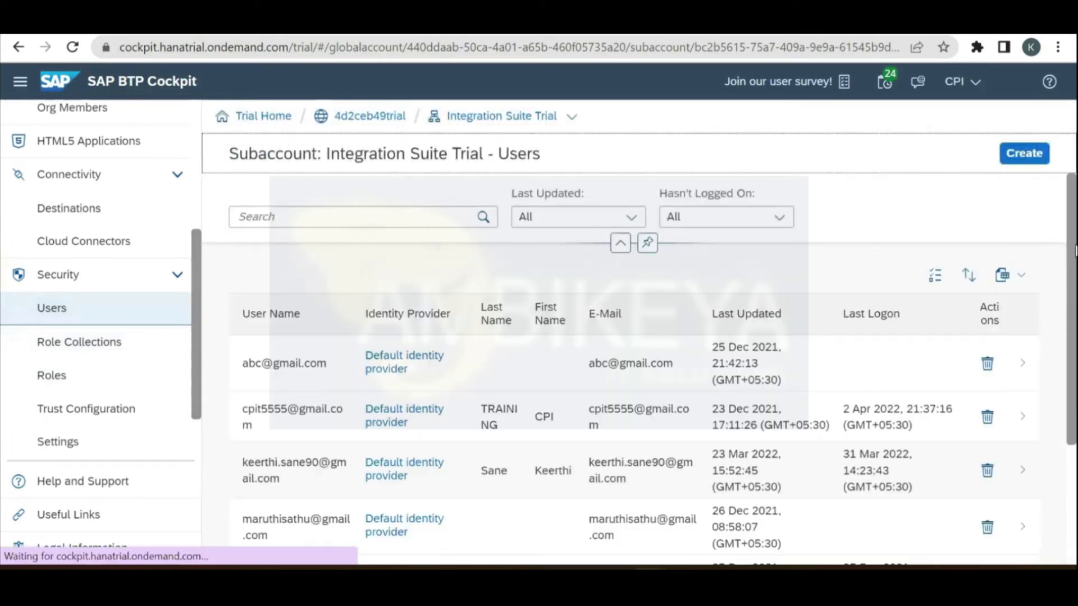
left_click(842, 416)
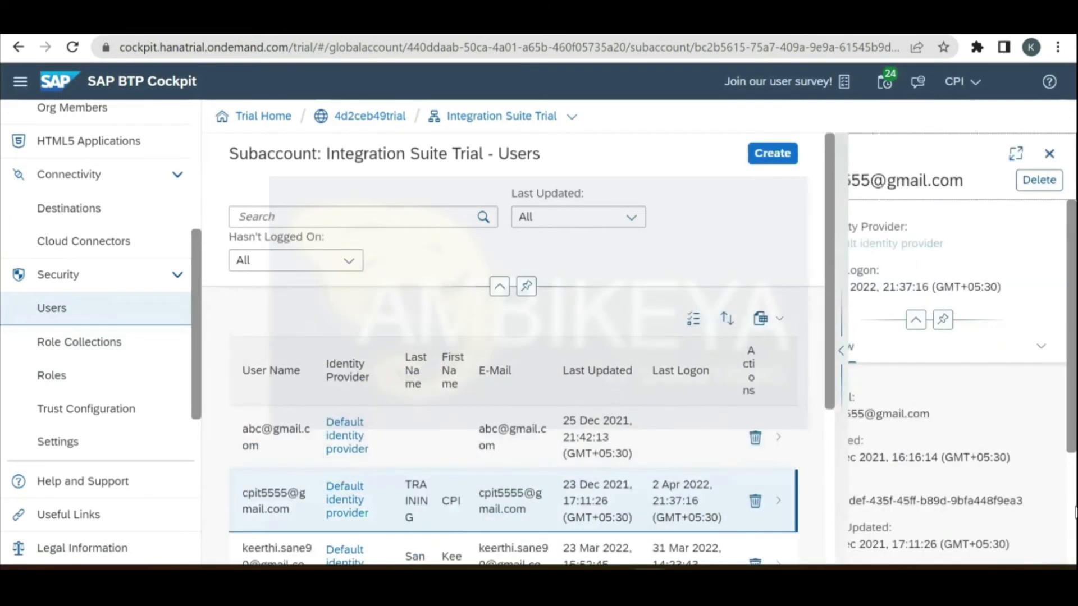
scroll(1076, 527, "down", 5)
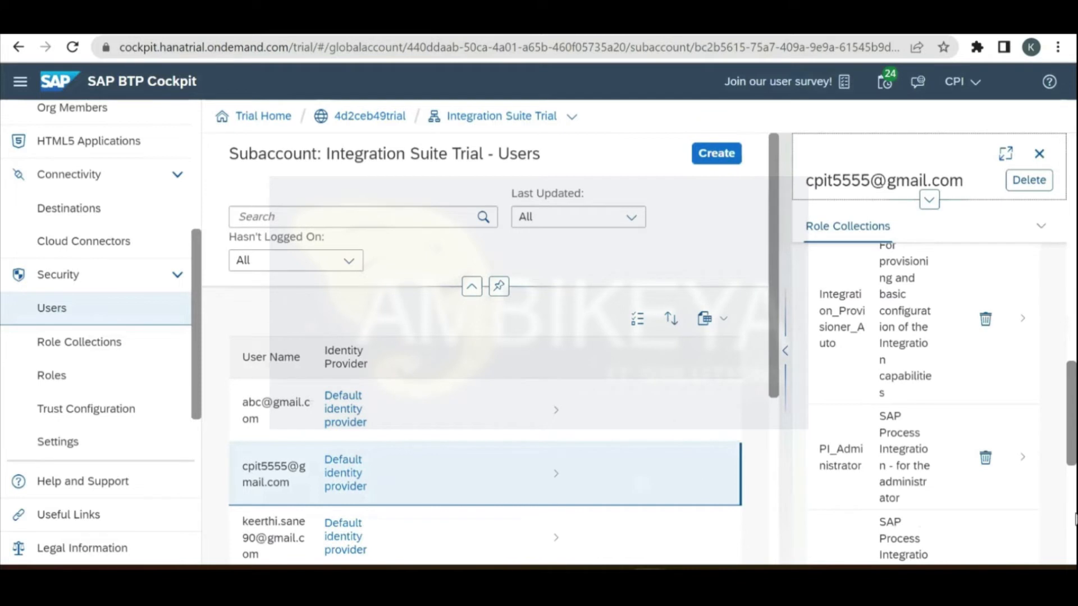
scroll(1075, 527, "down", 5)
scroll(1075, 298, "down", 2)
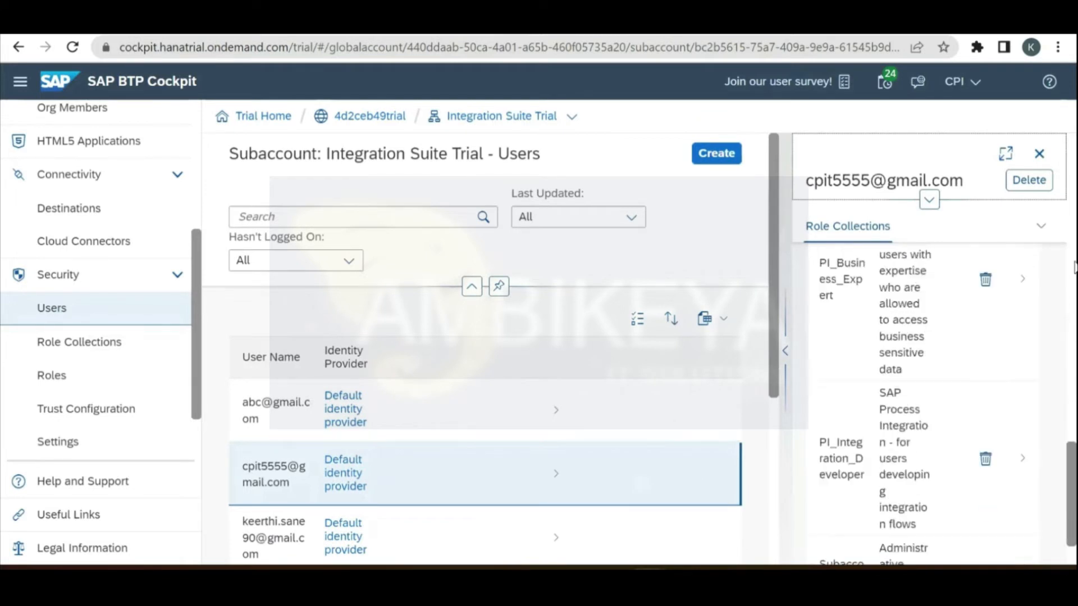
scroll(1075, 297, "up", 10)
scroll(1075, 297, "up", 2)
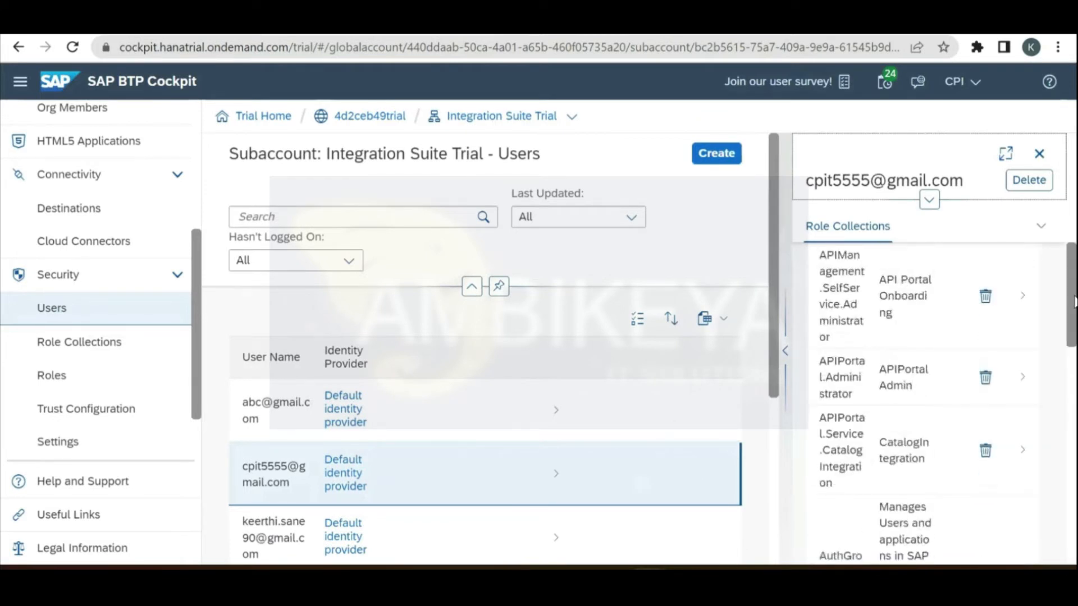
scroll(1075, 303, "up", 2)
scroll(1076, 353, "down", 2)
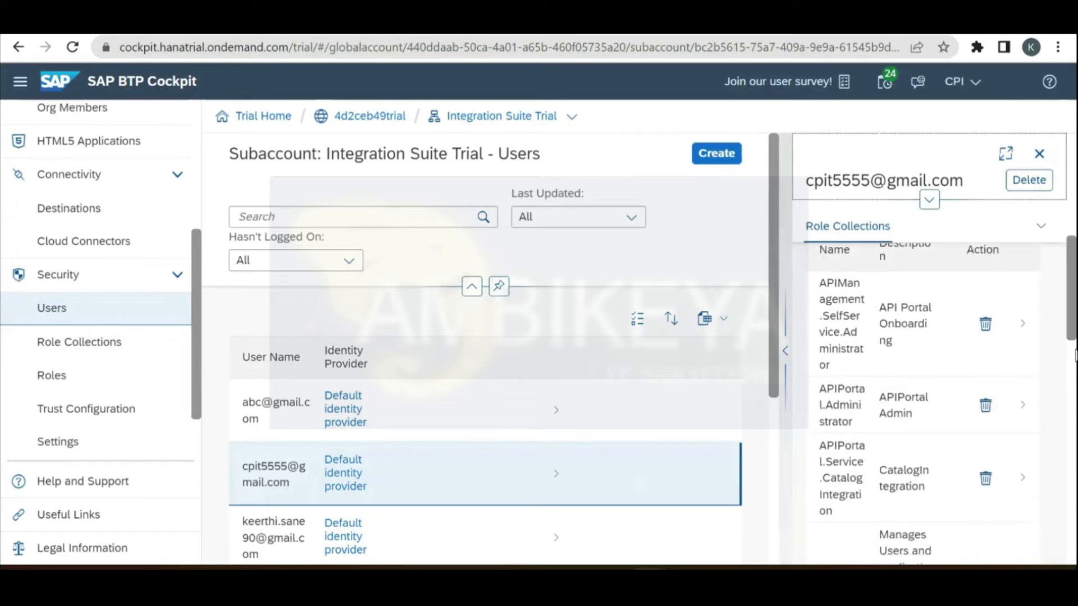
scroll(1076, 393, "down", 5)
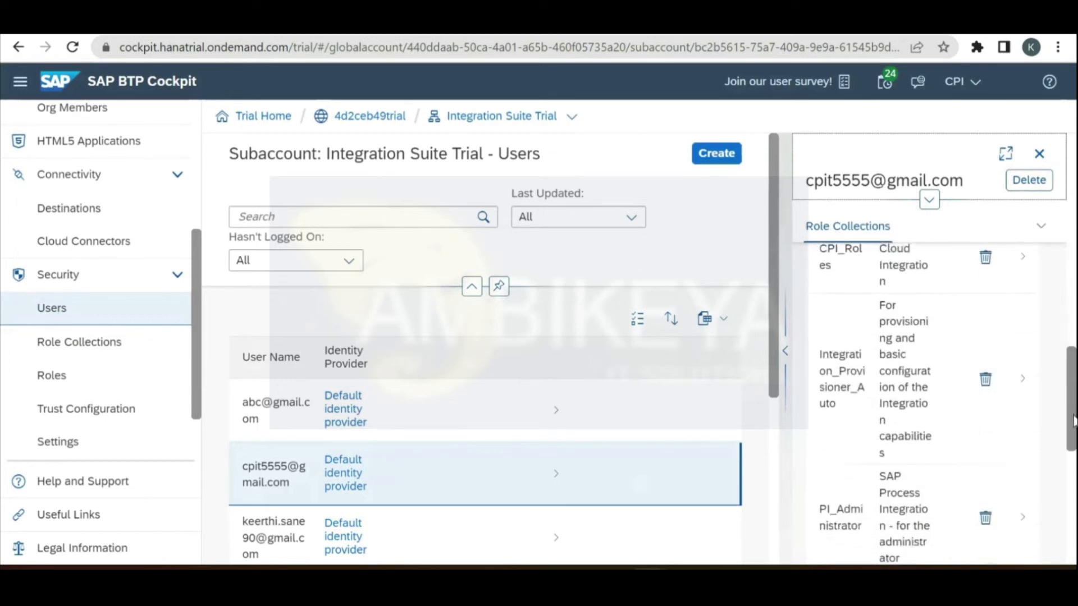
scroll(1074, 421, "down", 3)
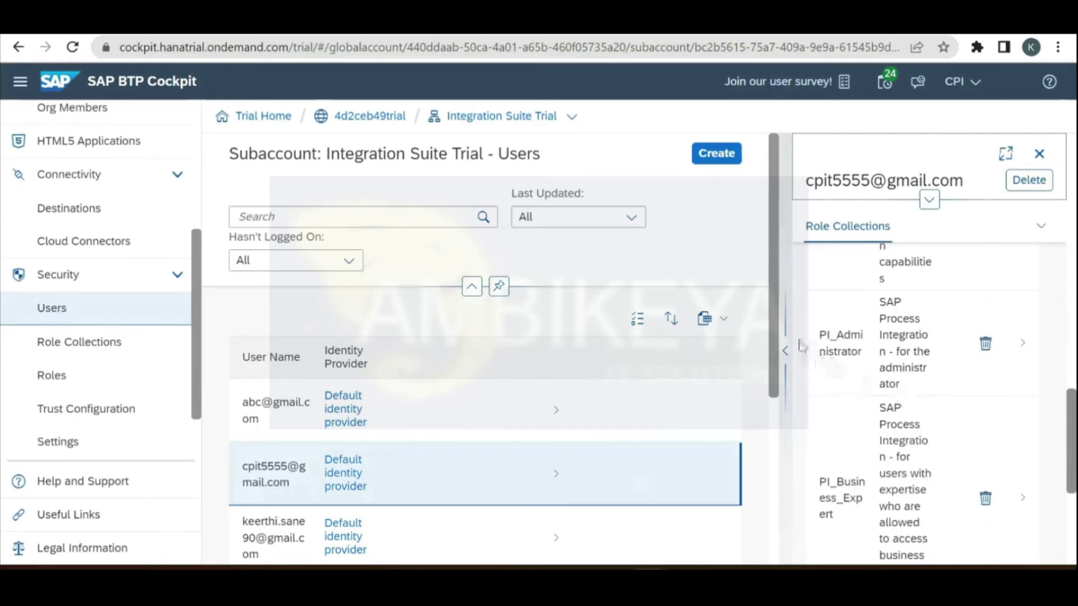
Step: Highlight the PI_Administrator, PI_Business_Expert and PI_Integration_Developer role collection names
left_click(821, 343)
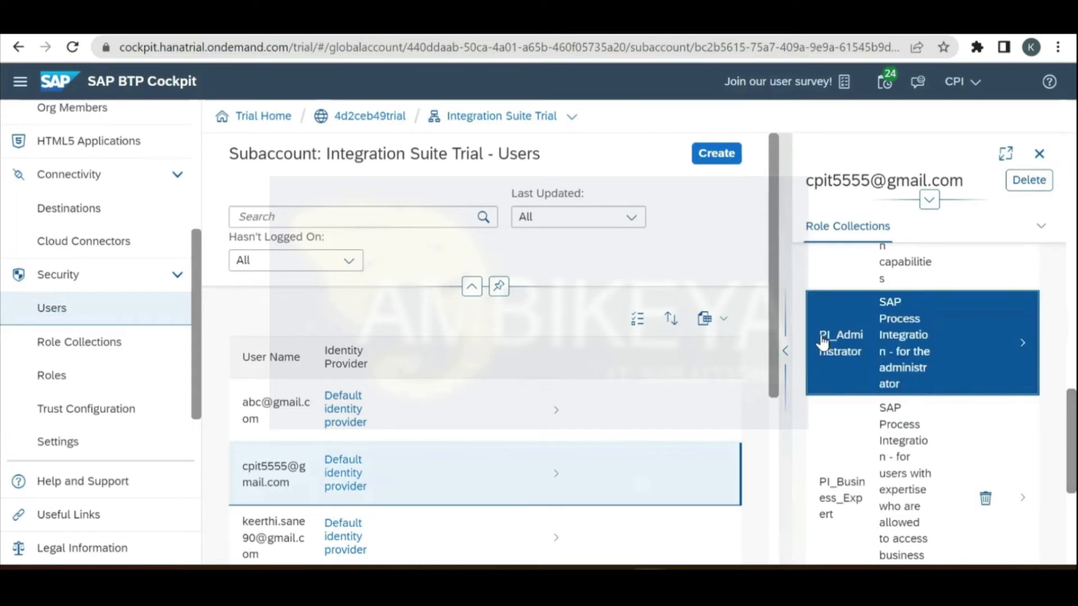
left_click_drag(830, 348, 862, 359)
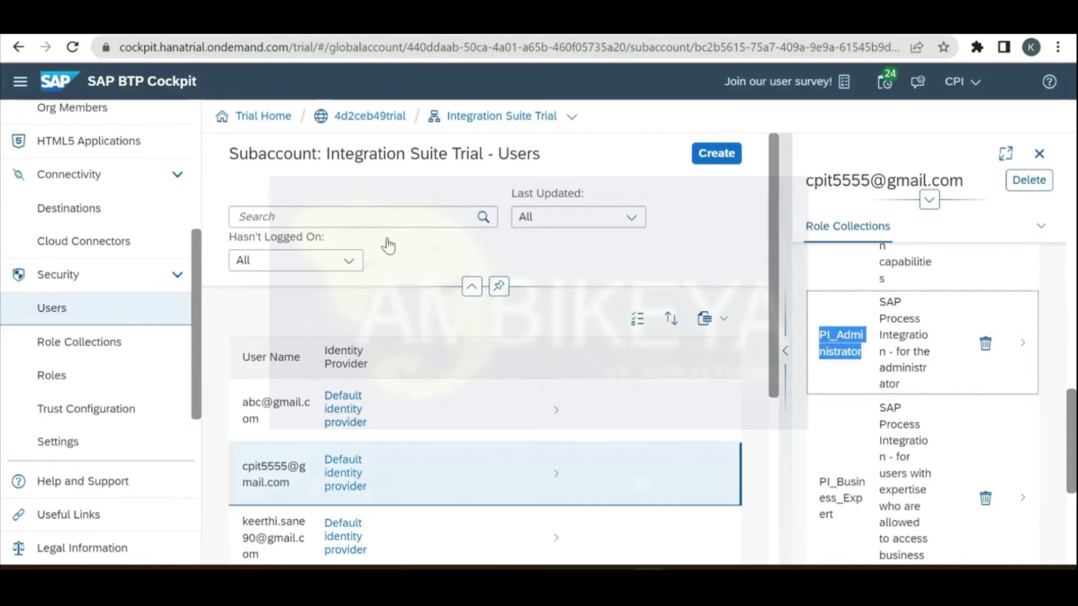
left_click(616, 471)
scroll(824, 489, "down", 2)
left_click_drag(824, 490, 823, 453)
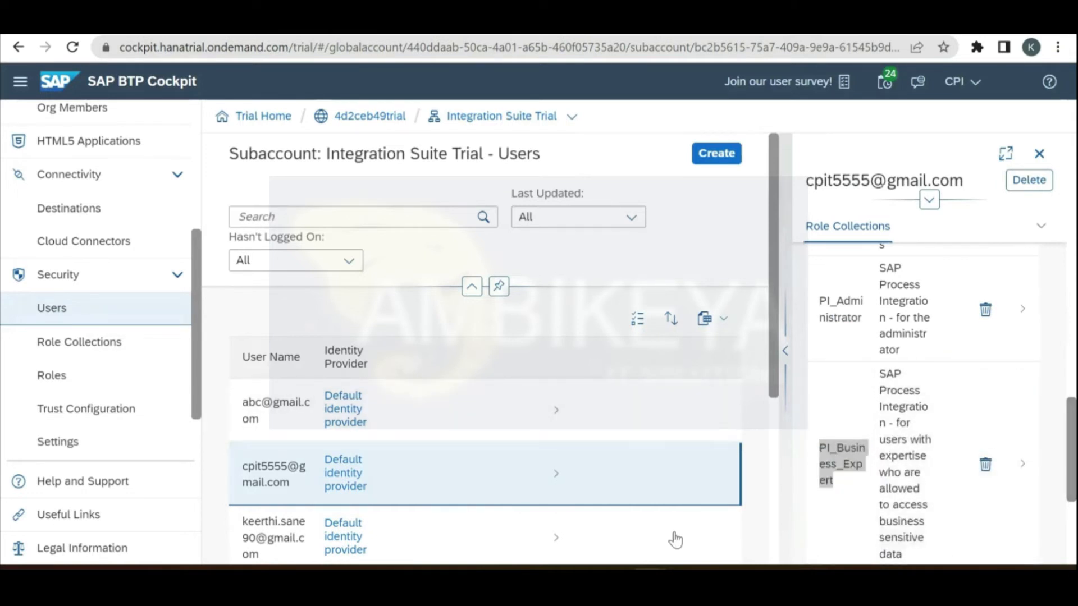
left_click_drag(1076, 461, 1076, 516)
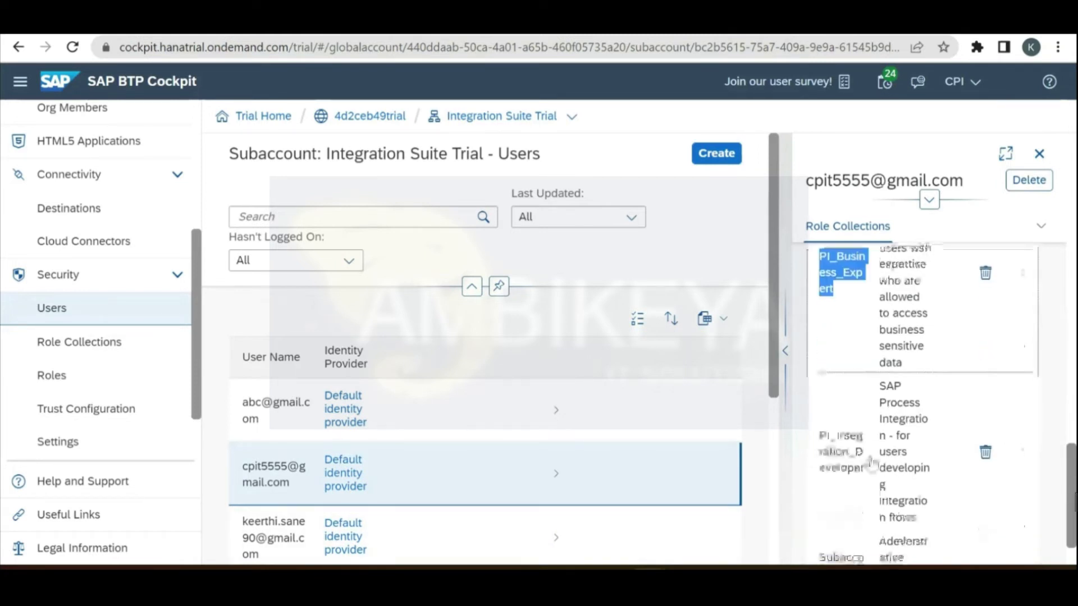
left_click_drag(865, 469, 703, 429)
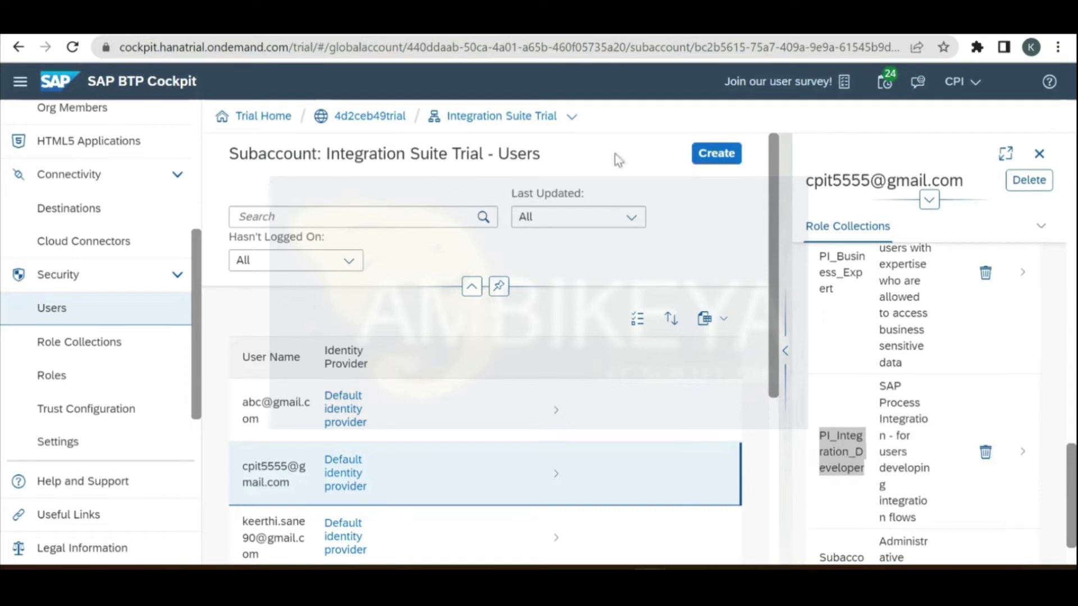
left_click_drag(1072, 460, 1074, 423)
left_click_drag(1076, 310, 1076, 282)
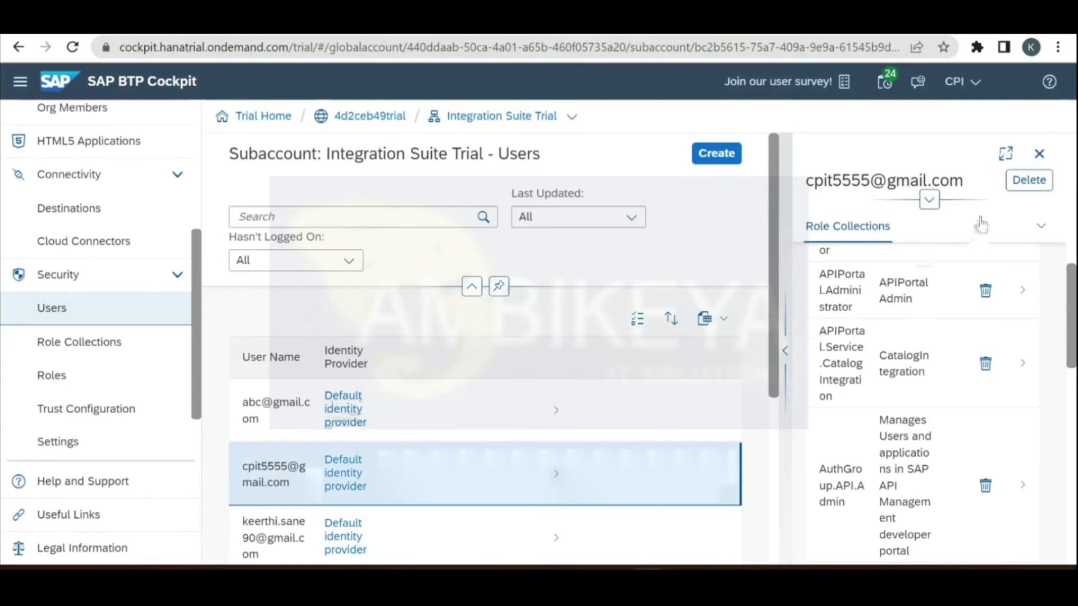
Step: Close the existing user's detail panel and scroll back over the Users list
left_click(1040, 160)
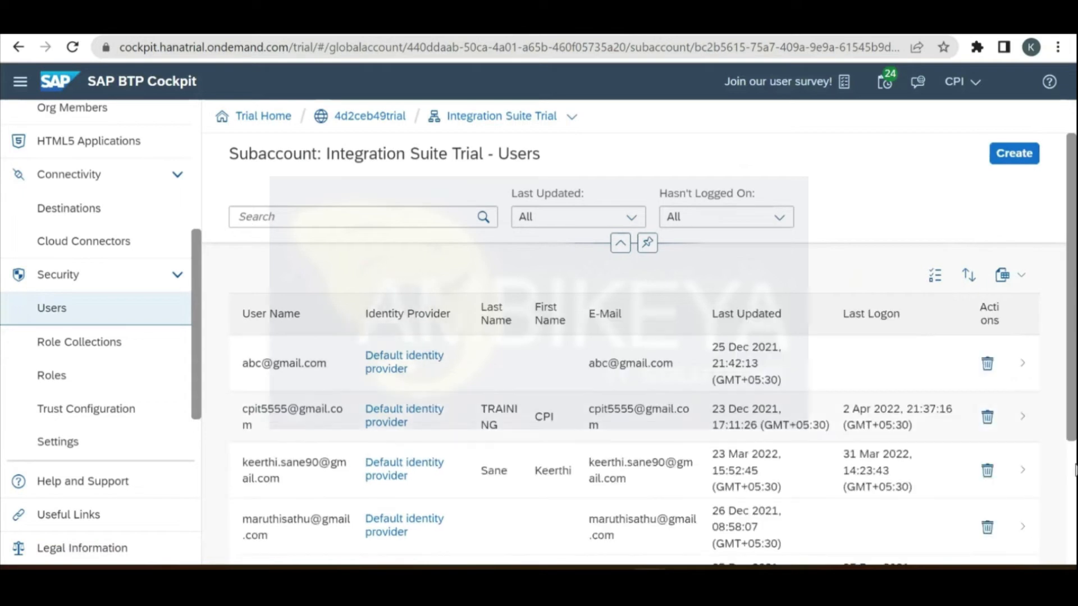
scroll(1075, 386, "down", 5)
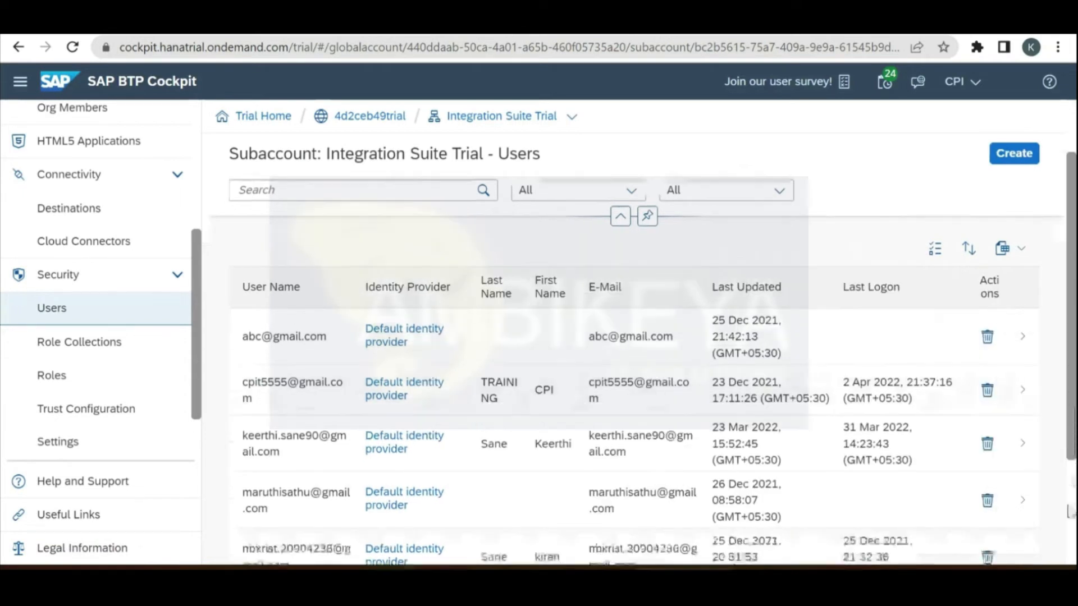
scroll(1076, 385, "up", 5)
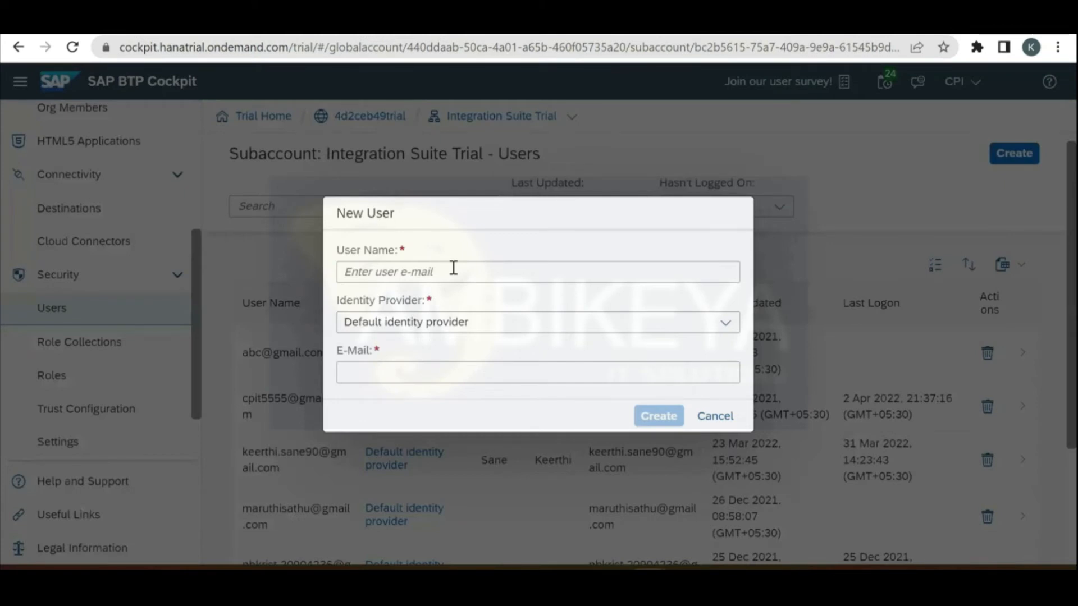
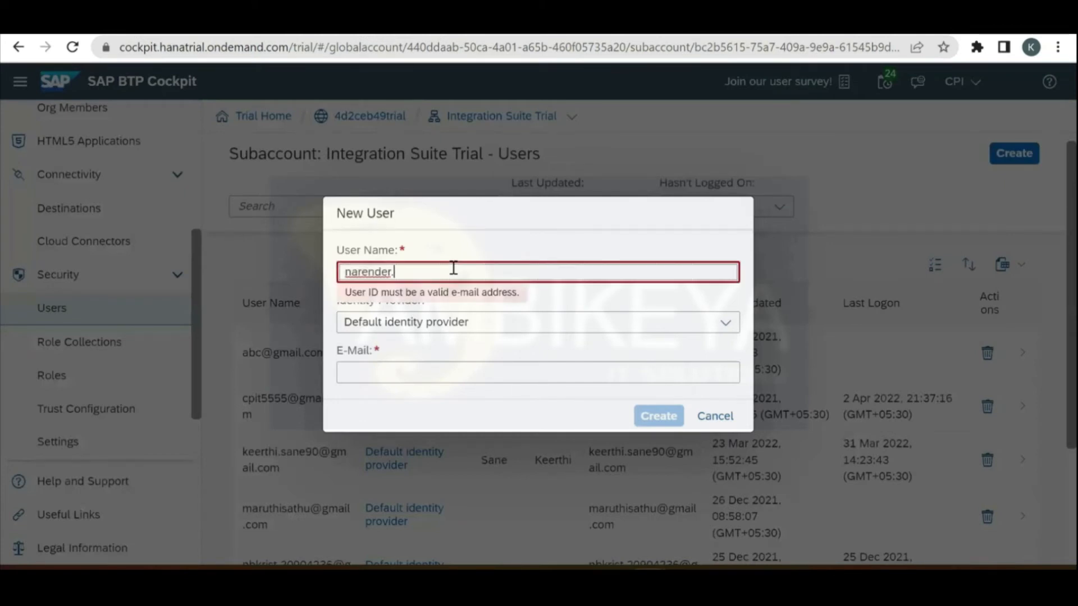
Step: Enter the new user's e-mail address as the User Name, correcting typos along the way
key("BackSpace")
key("BackSpace")
key("BackSpace")
key("BackSpace")
key("BackSpace")
key("BackSpace")
key("BackSpace")
key("BackSpace")
key("BackSpace")
key("BackSpace")
key("BackSpace")
key("BackSpace")
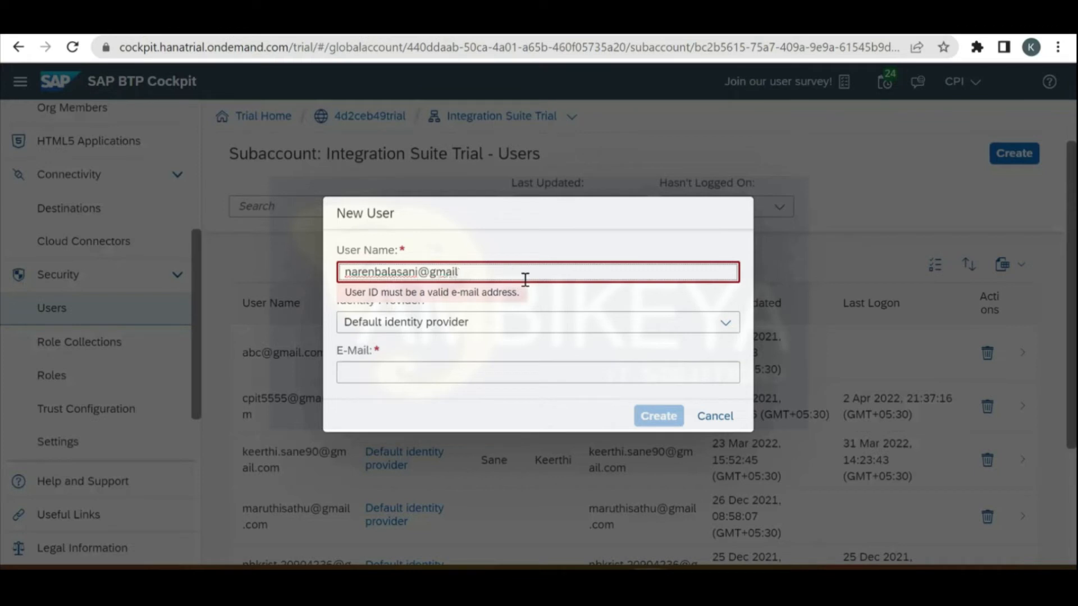
key("BackSpace")
key("BackSpace")
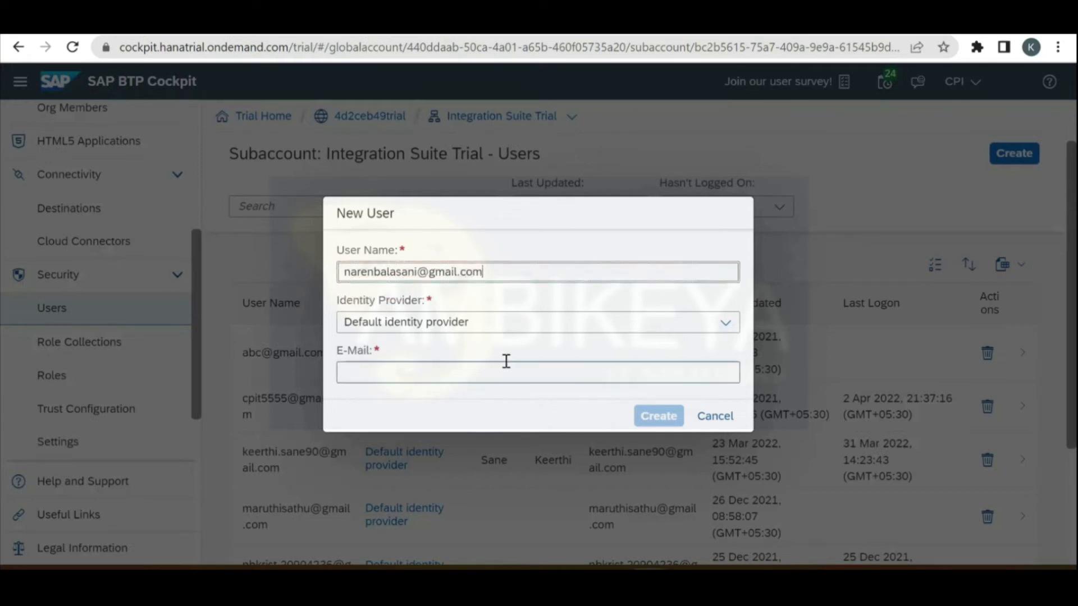
Step: Copy the user name into the E-Mail field and create the user
triple_click(528, 274)
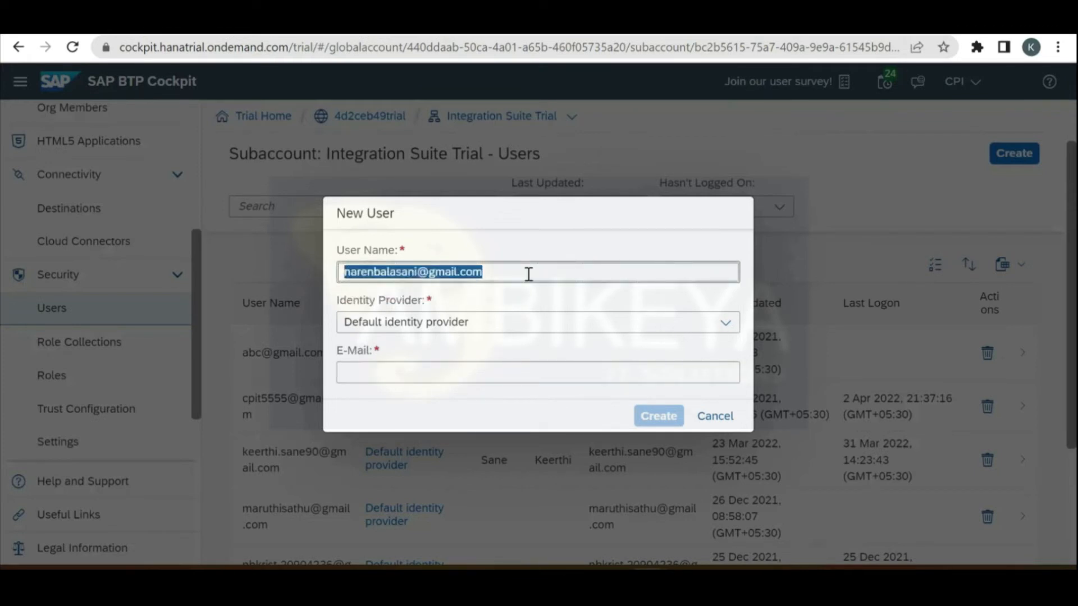
key("ctrl+c")
left_click(526, 365)
key("ctrl+v")
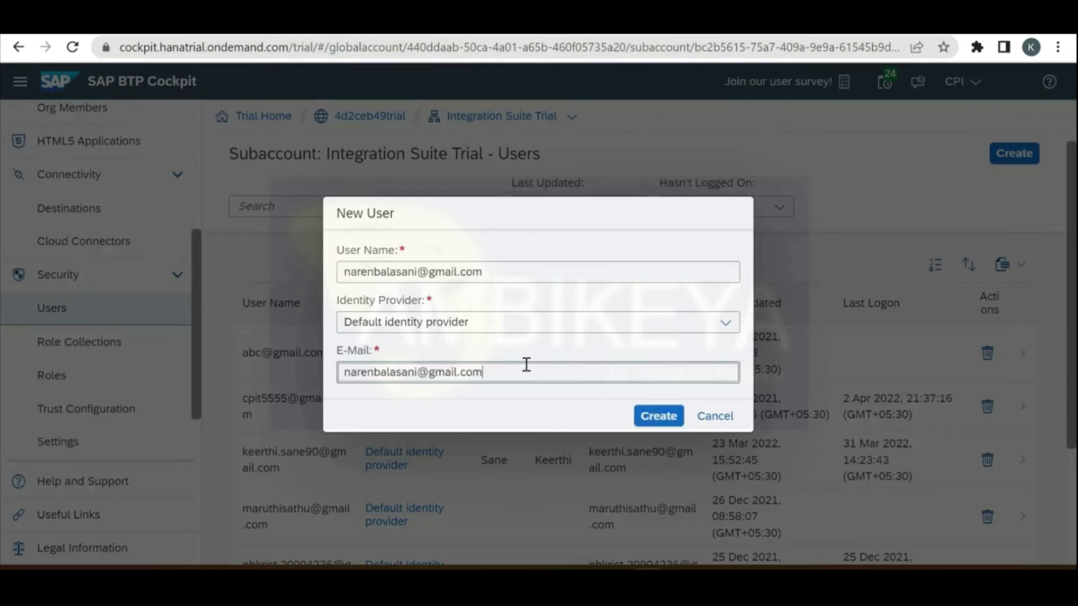
left_click(658, 416)
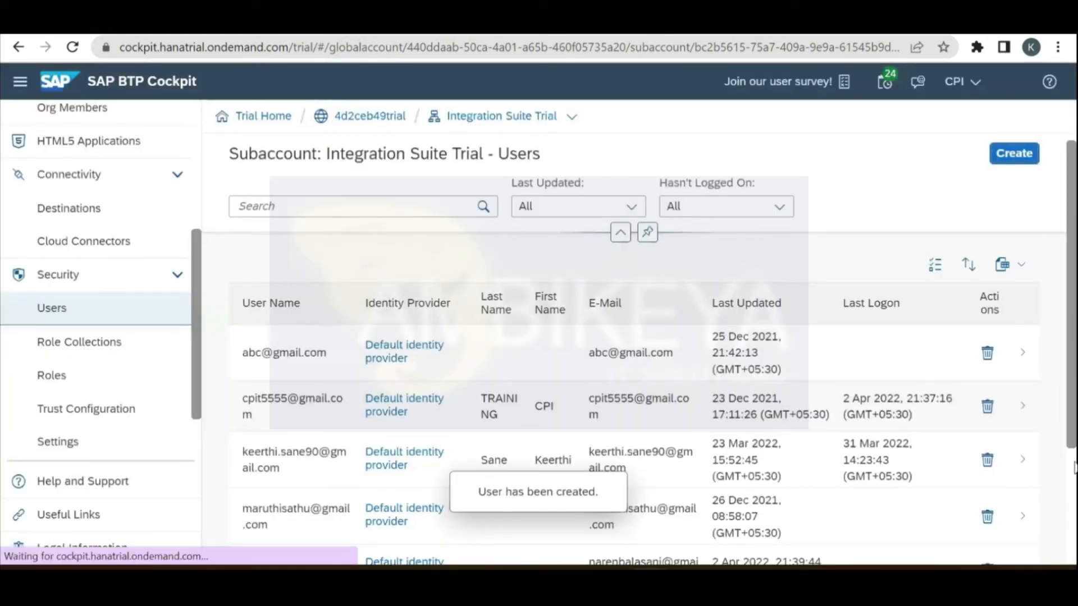
scroll(1073, 456, "down", 2)
scroll(1073, 451, "down", 2)
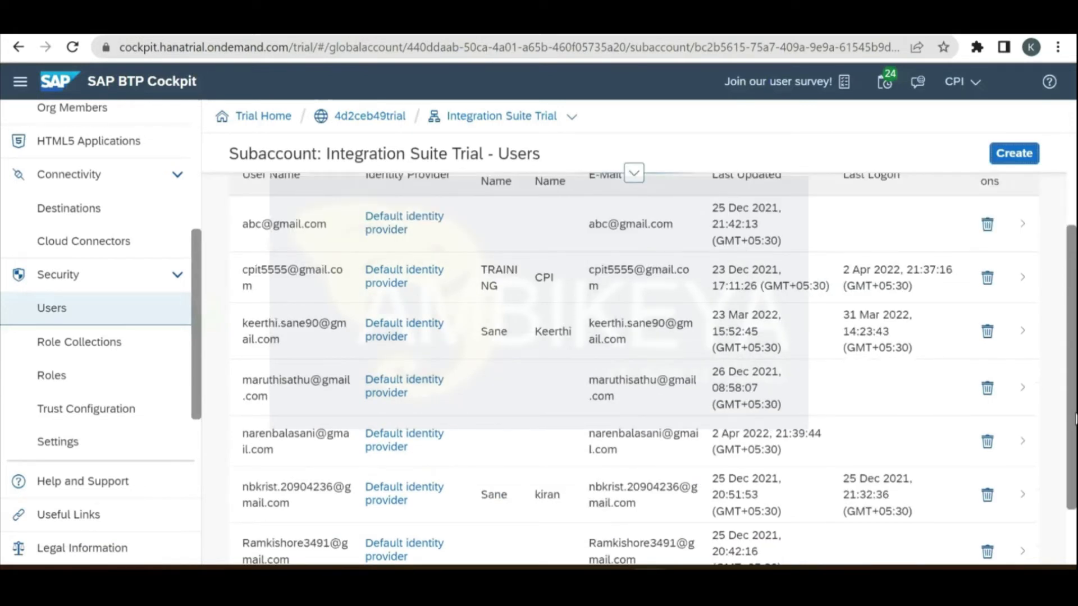
scroll(356, 377, "down", 2)
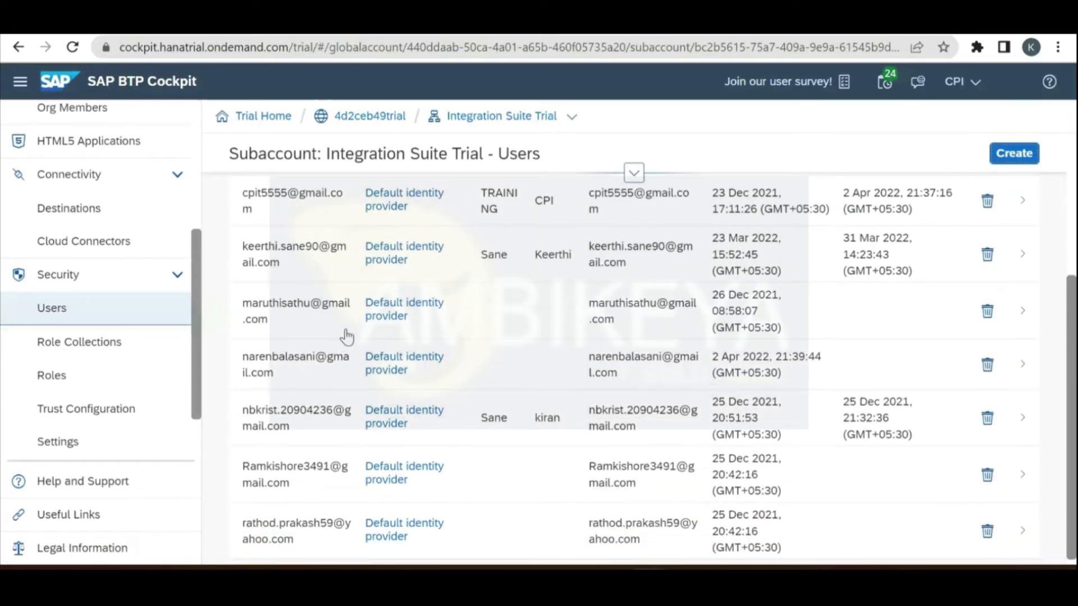
scroll(347, 336, "up", 3)
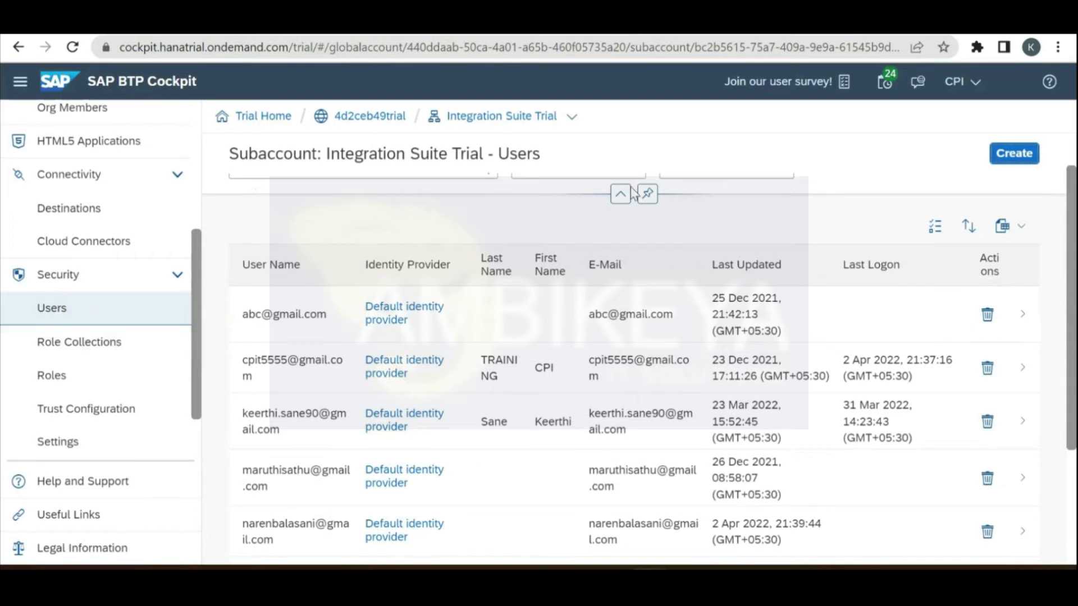
scroll(1075, 364, "up", 1)
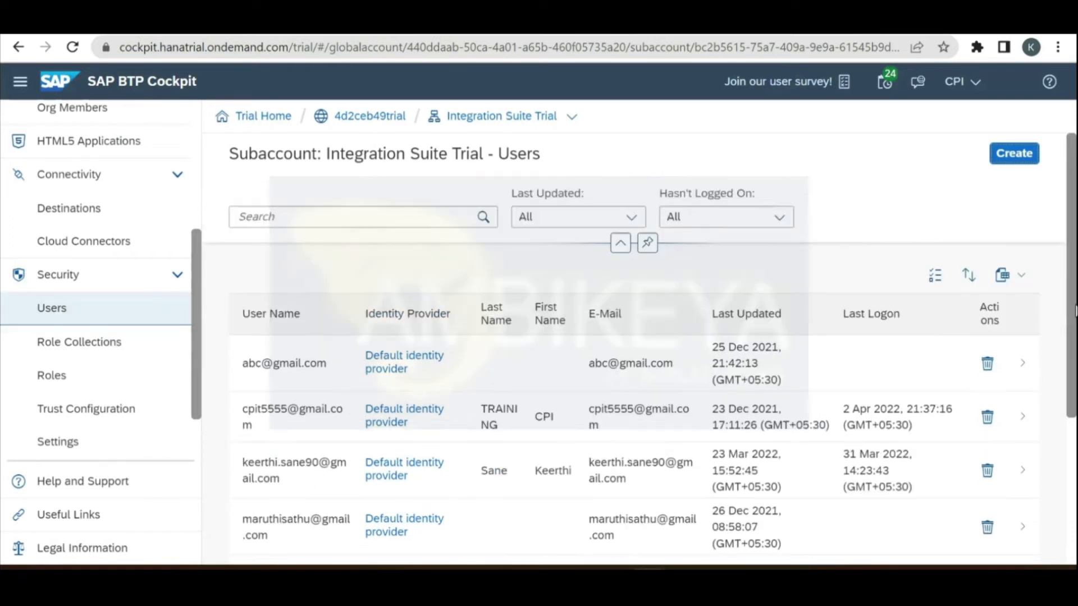
scroll(1075, 364, "down", 1)
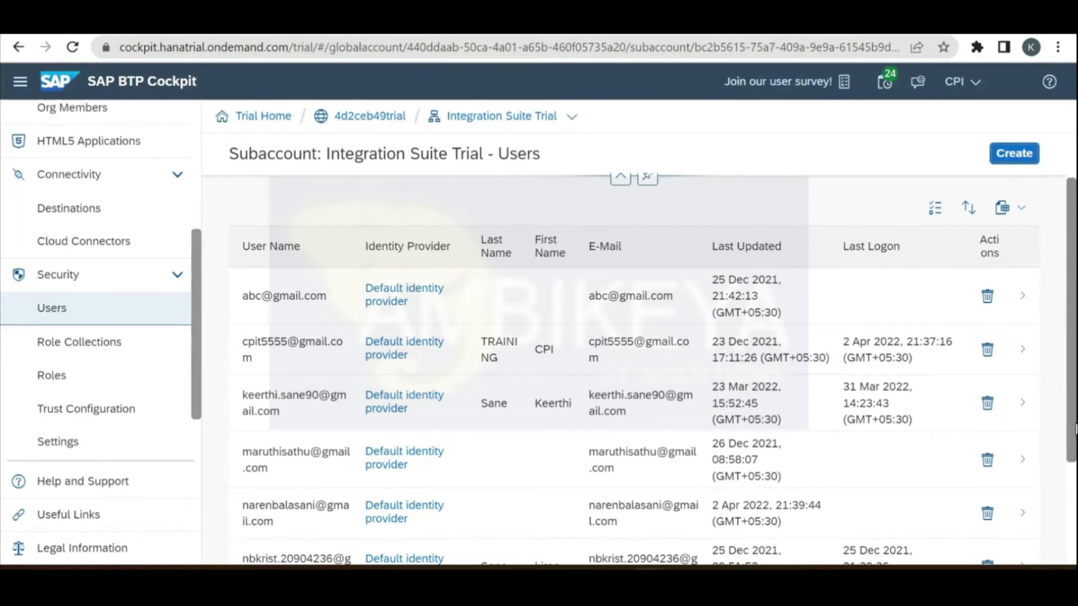
scroll(1075, 429, "down", 3)
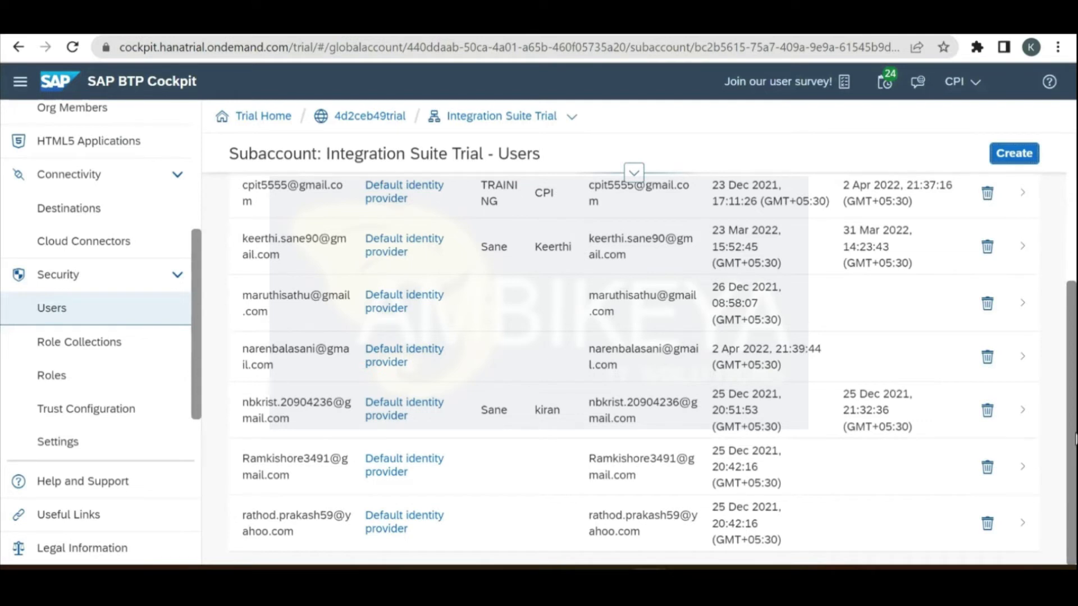
mouse_move(1073, 441)
left_mouse_down()
mouse_move(1073, 399)
mouse_move(1073, 421)
left_mouse_up()
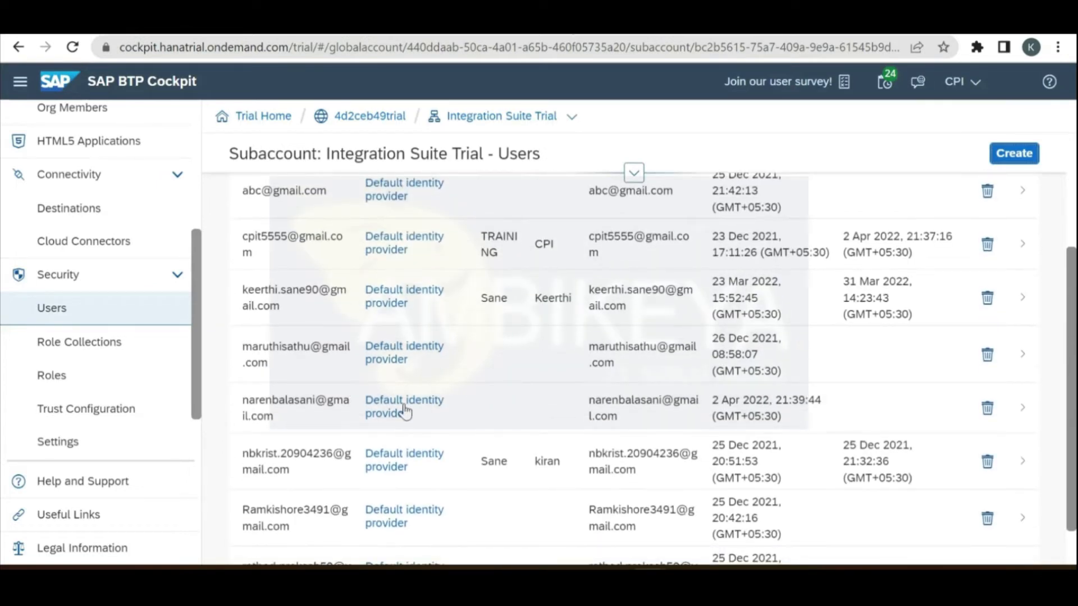
Step: Open the new user's details, confirm no role collections, and choose Assign Role Collection
left_click(275, 416)
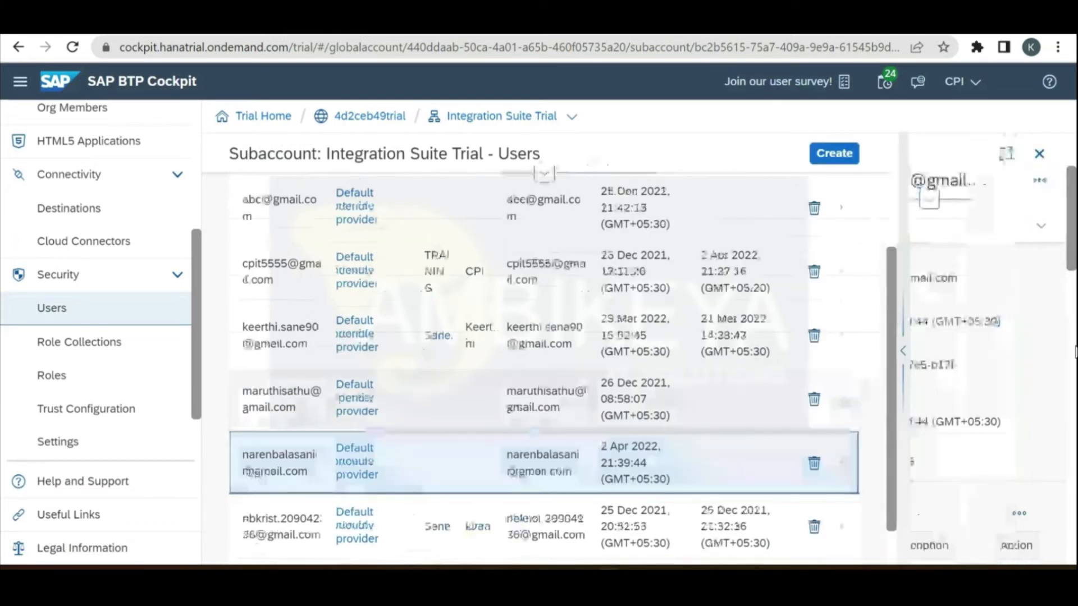
scroll(1075, 244, "up", 5)
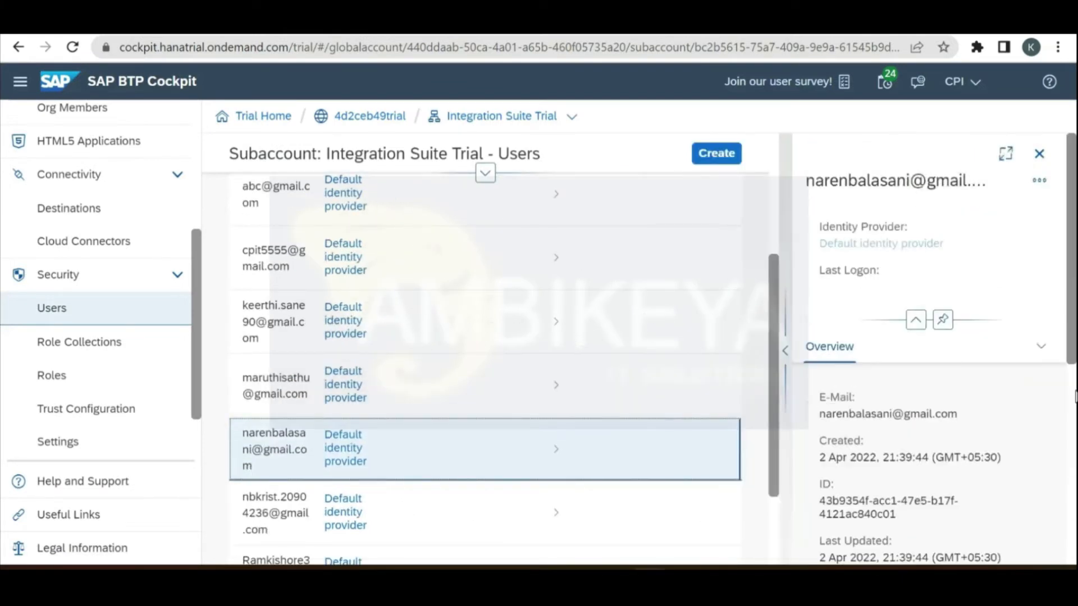
scroll(1011, 415, "down", 5)
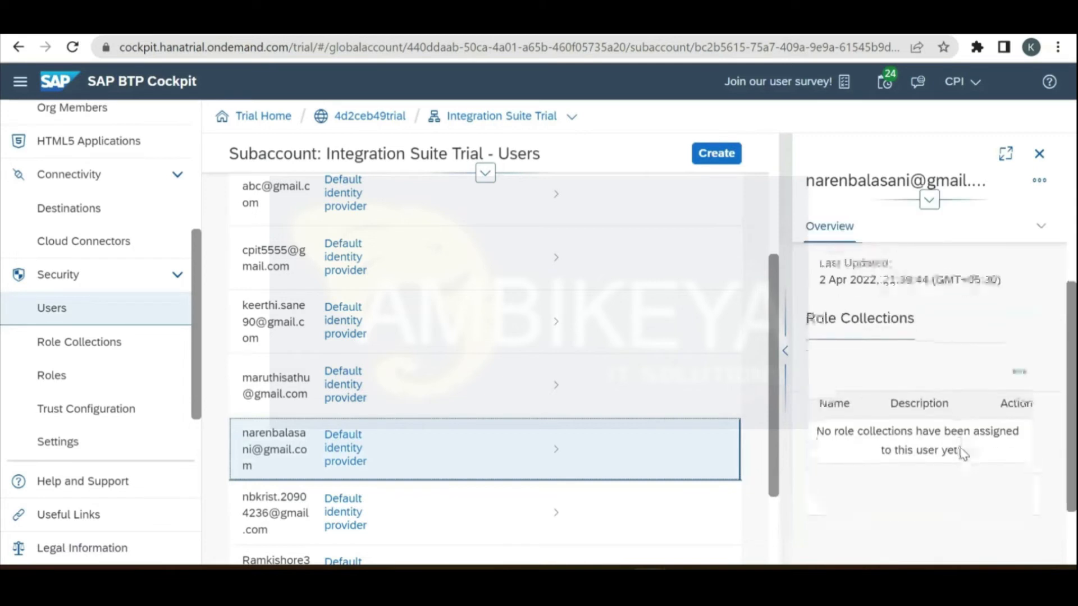
triple_click(820, 430)
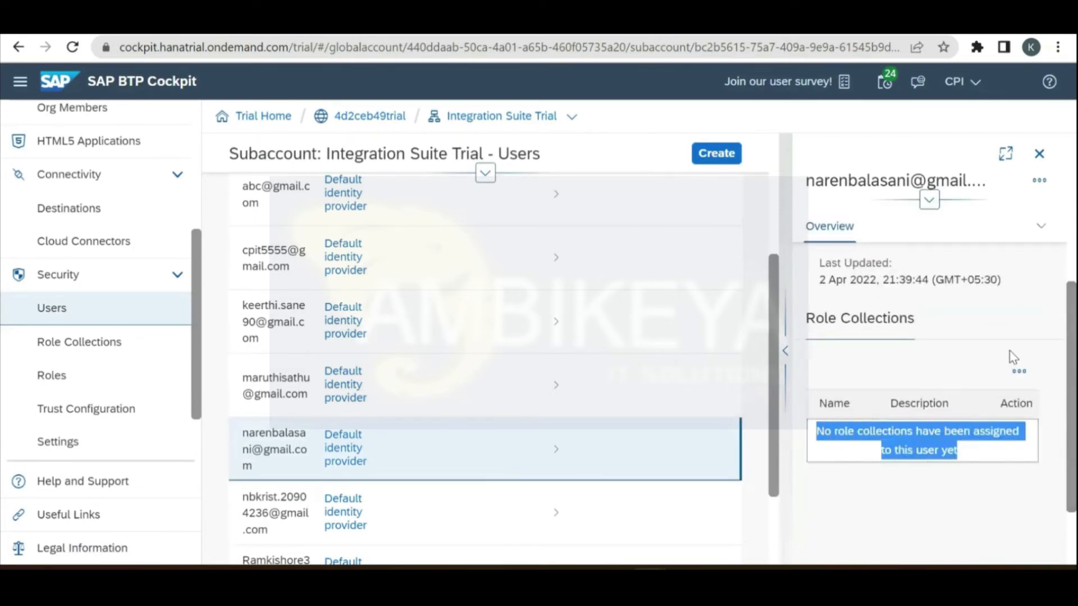
left_click(1018, 374)
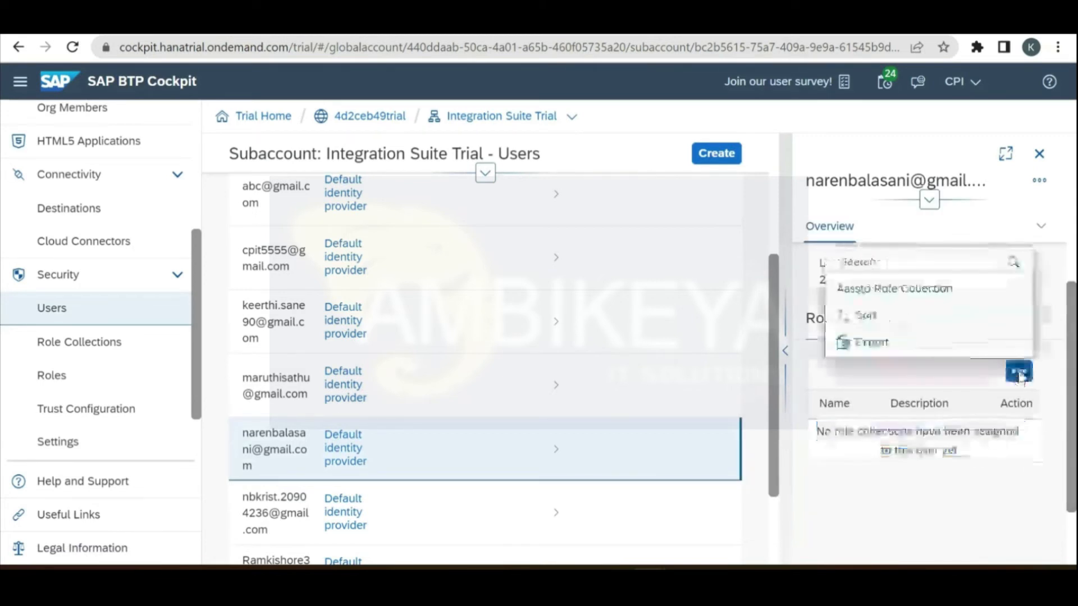
left_click(906, 292)
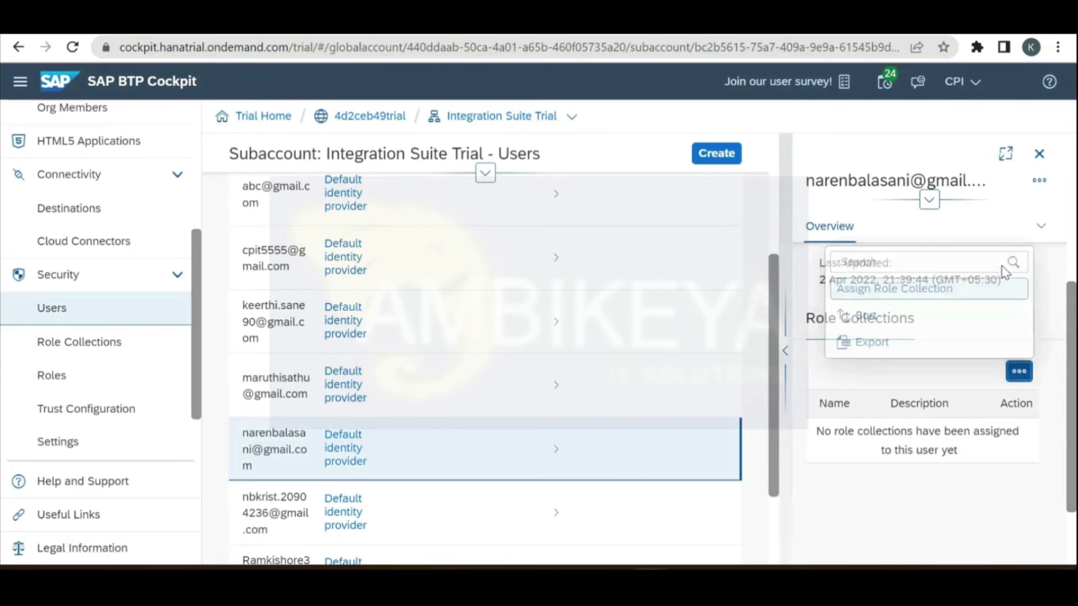
Step: Select the PI_Administrator, PI_Business_Expert and PI_Integration_Developer role collections and assign them to the user
scroll(1013, 335, "down", 5)
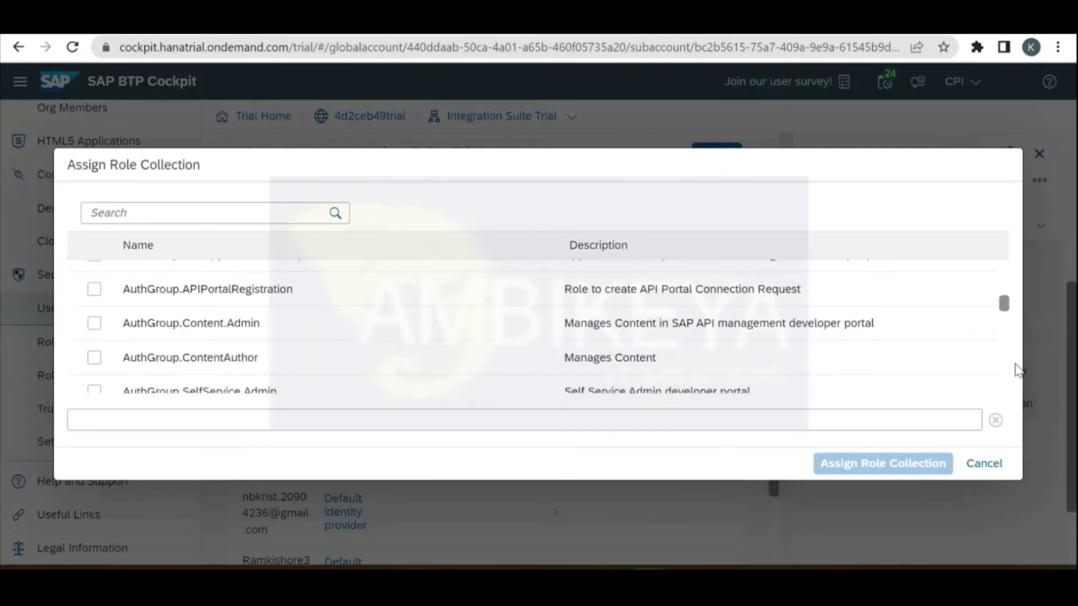
scroll(1019, 371, "down", 5)
scroll(1019, 370, "down", 1)
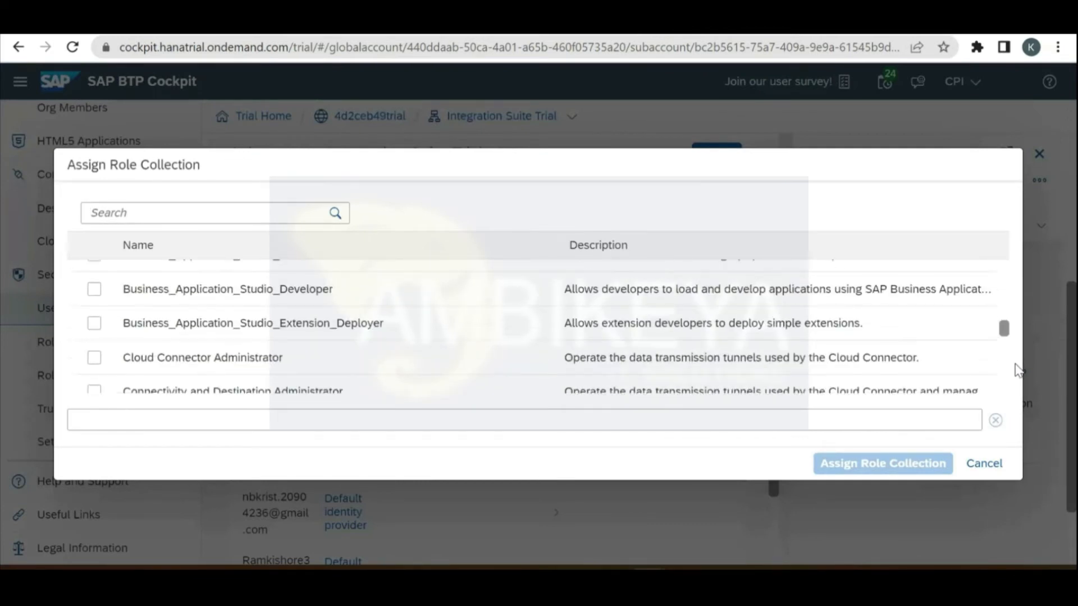
scroll(93, 303, "down", 3)
scroll(93, 303, "down", 3)
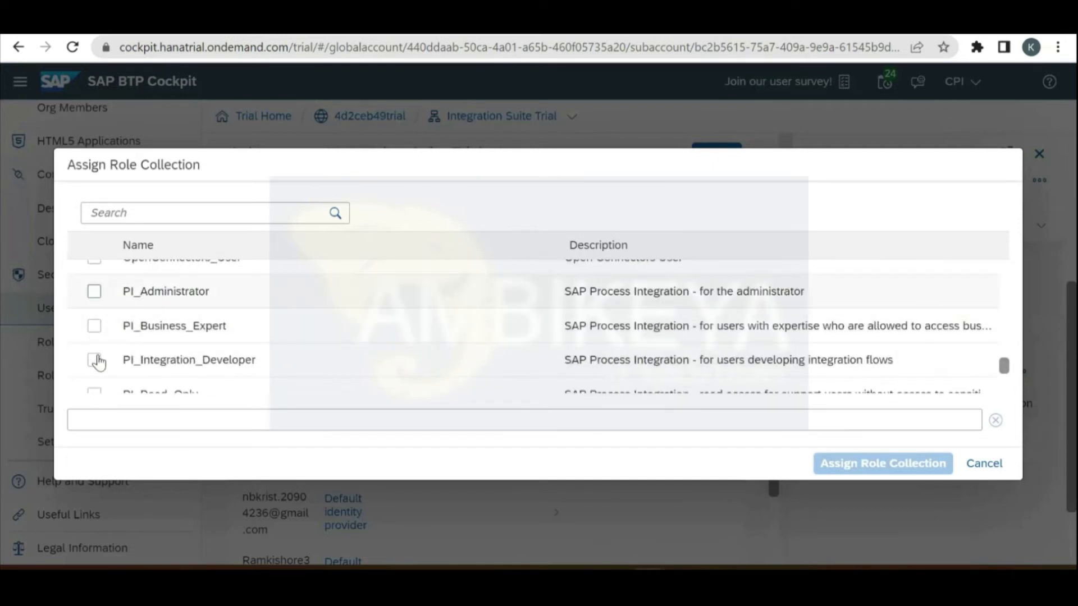
left_click(94, 291)
left_click(168, 323)
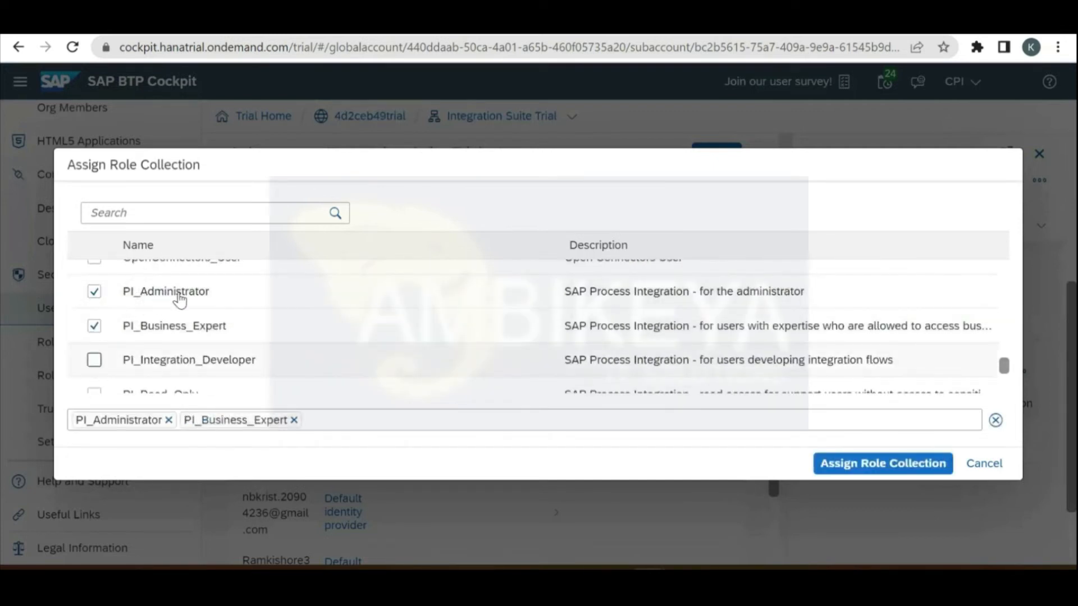
left_click(129, 351)
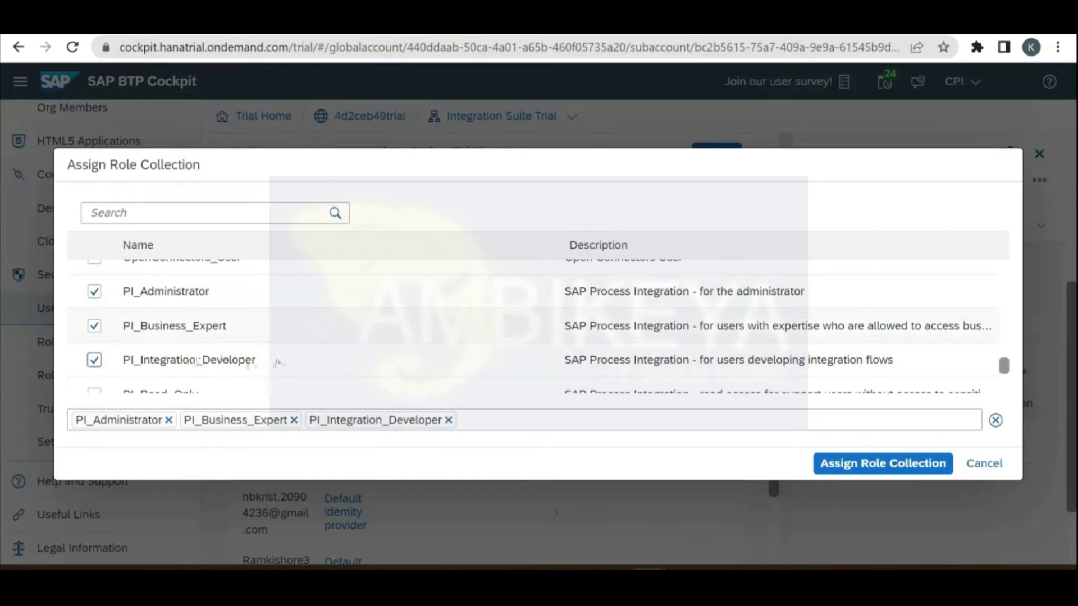
left_click(854, 467)
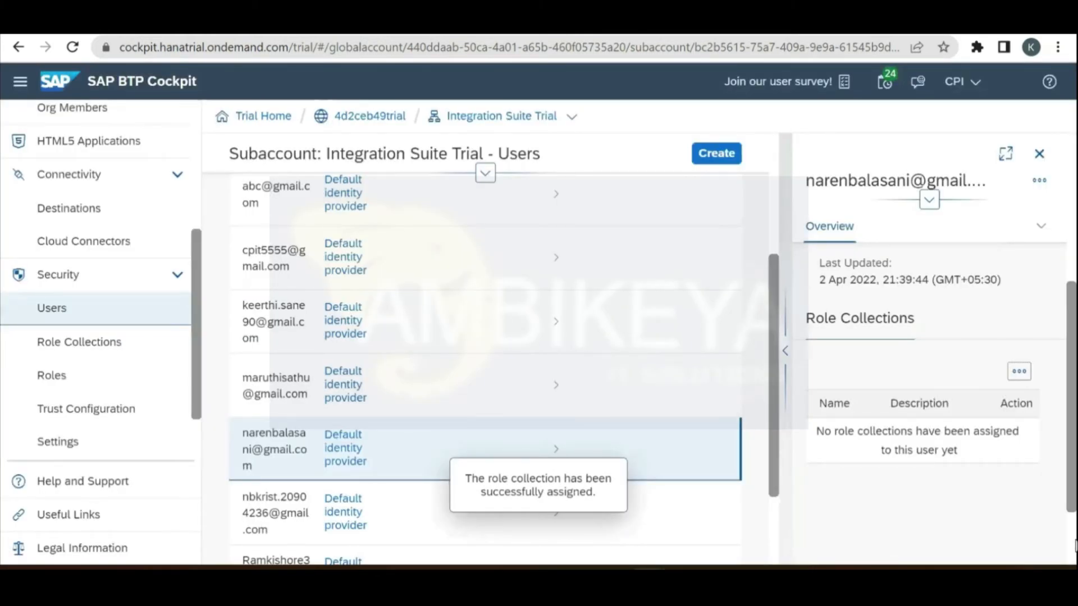
scroll(1075, 544, "down", 3)
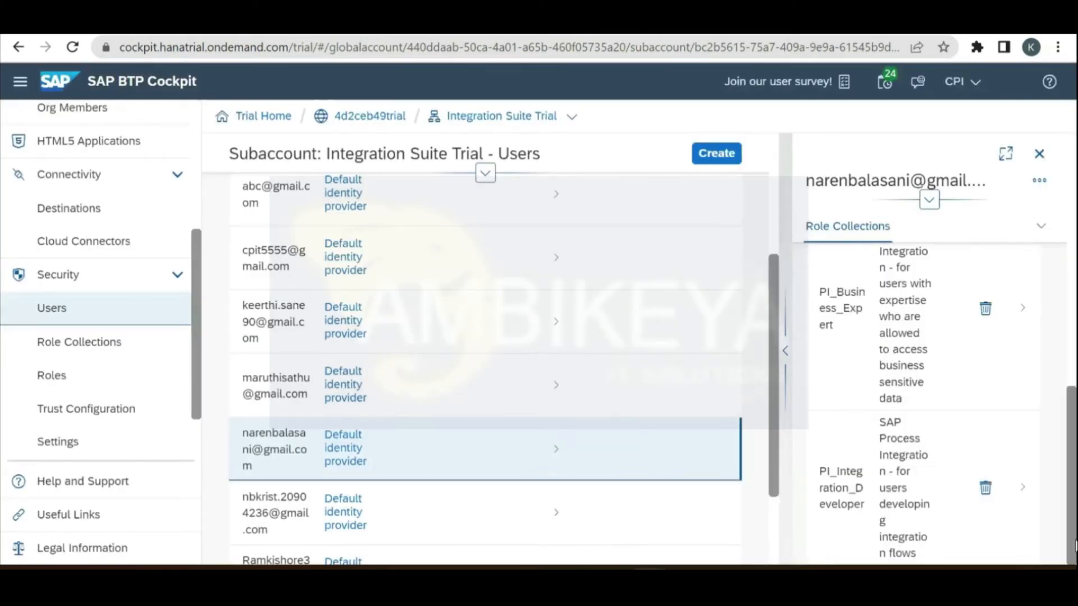
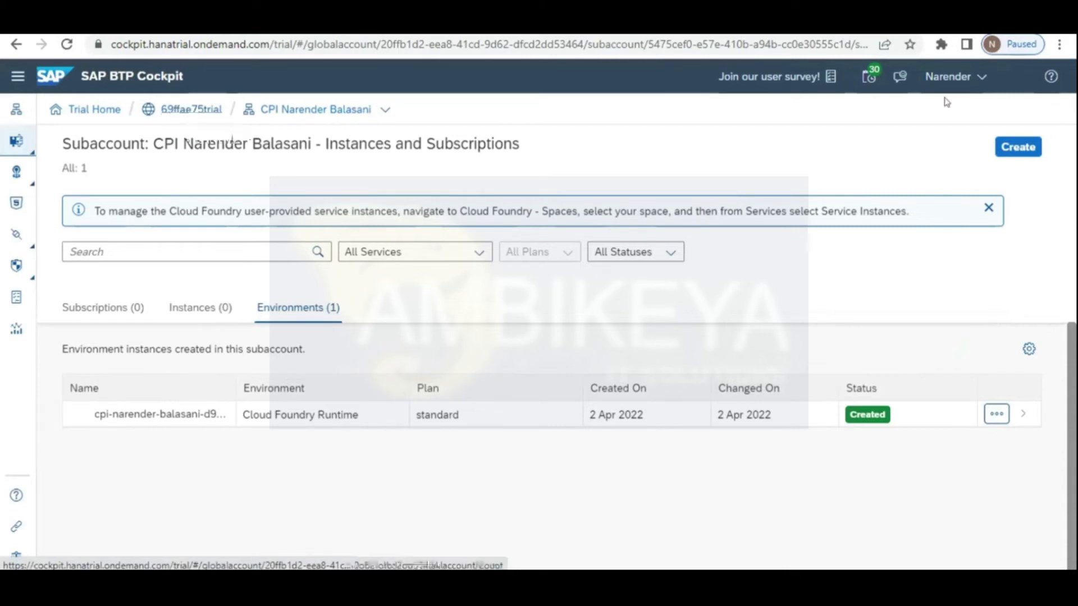
Step: Sign out of SAP BTP Cockpit from the user account menu
left_click(977, 80)
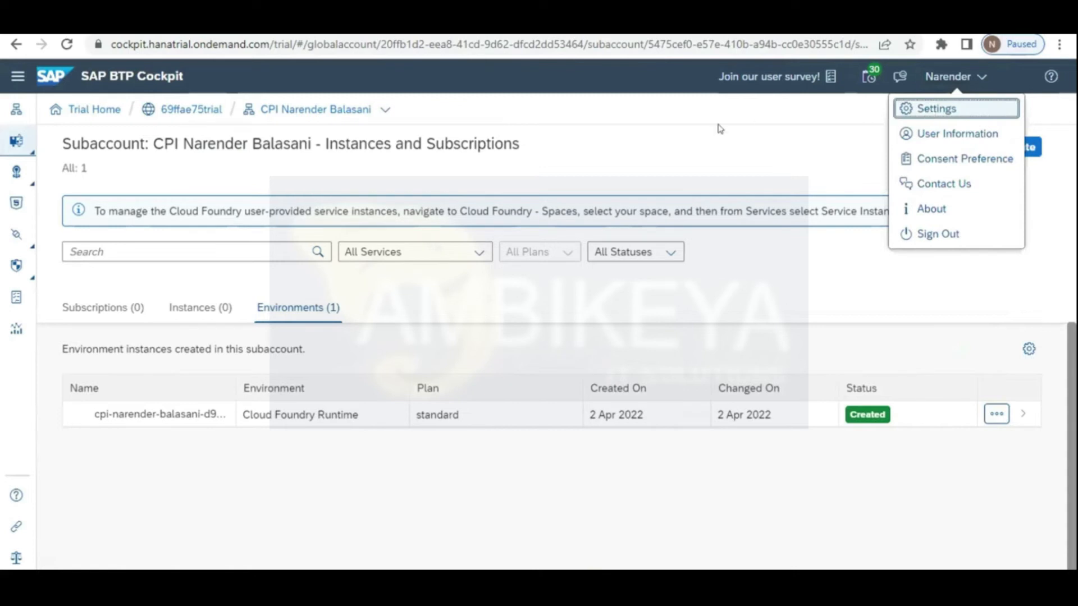
left_click(626, 141)
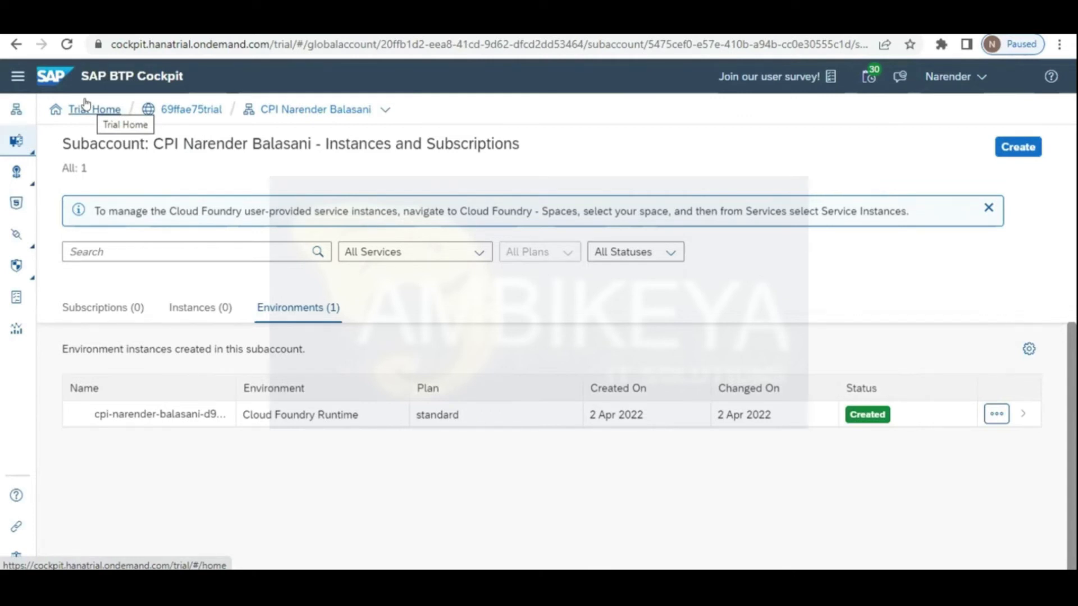
left_click(980, 78)
left_click(927, 233)
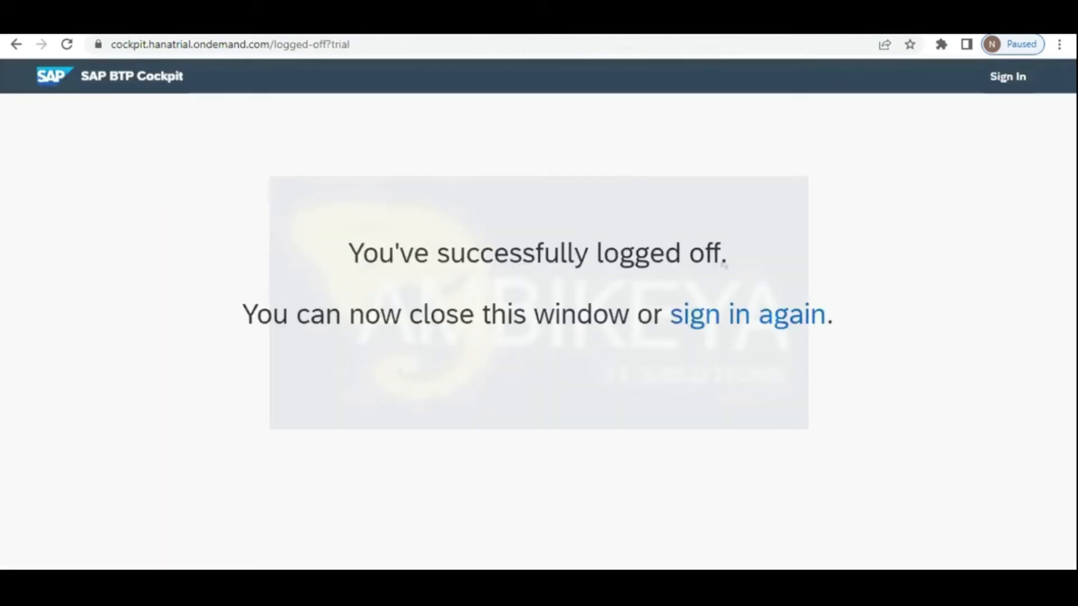
Step: Sign back in with the login e-mail and account password, choosing the first account
left_click(786, 314)
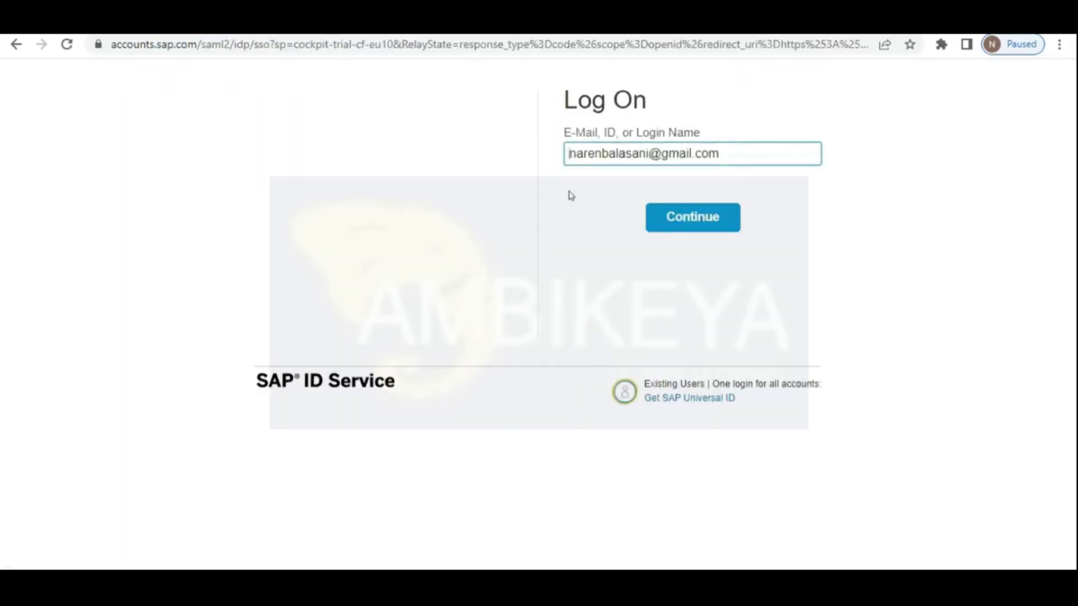
left_click(686, 222)
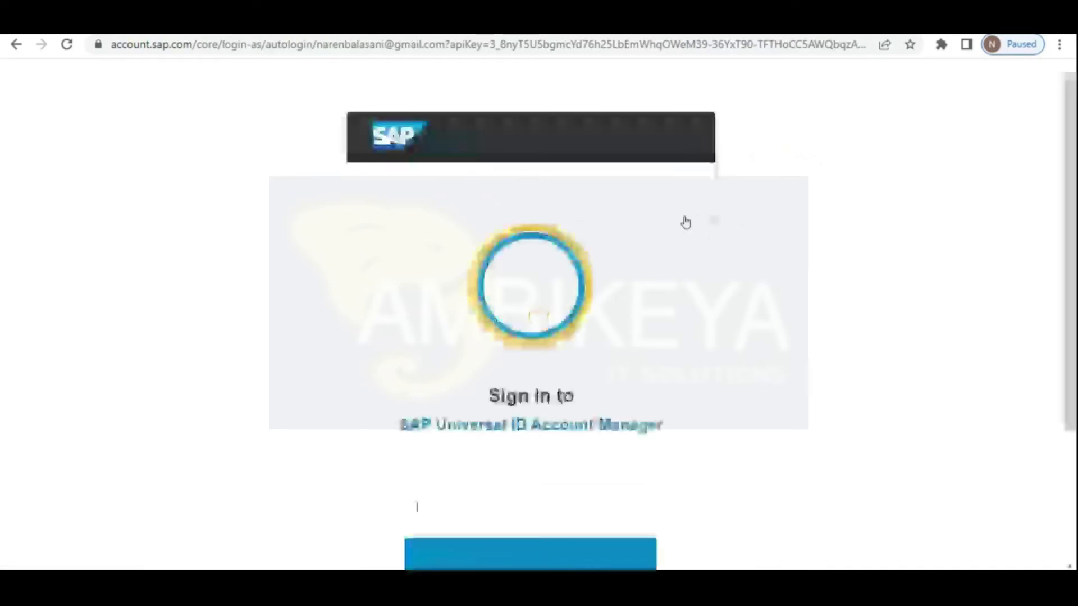
type("••••")
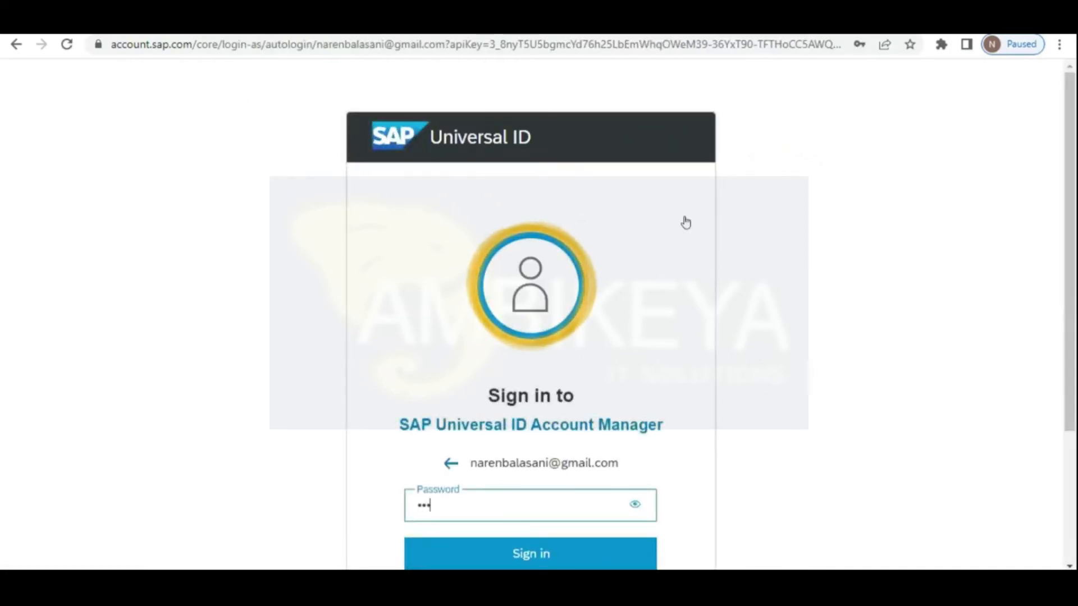
type("•••")
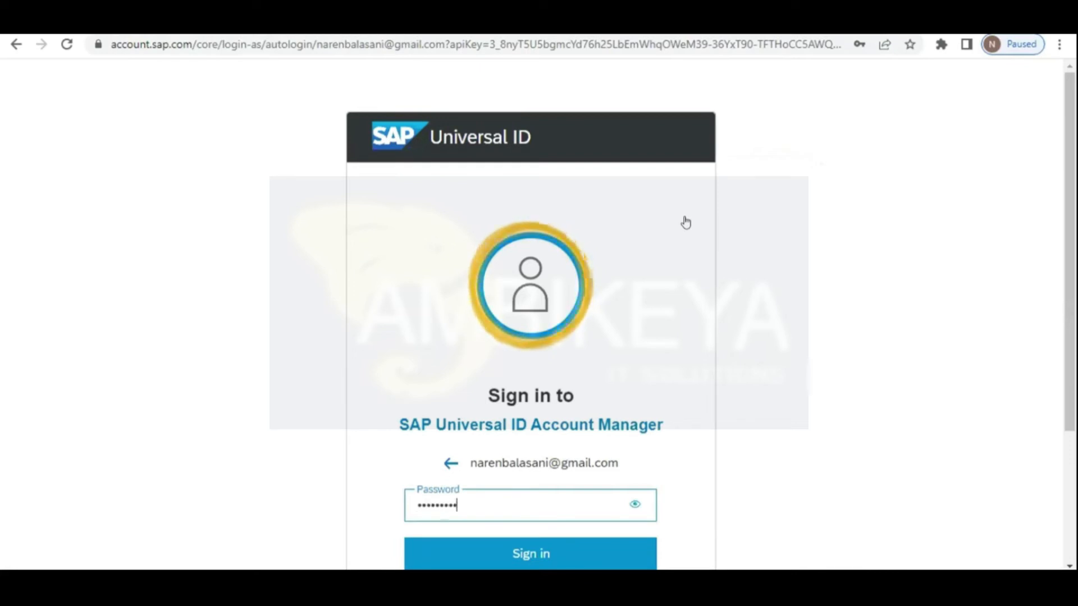
type("••")
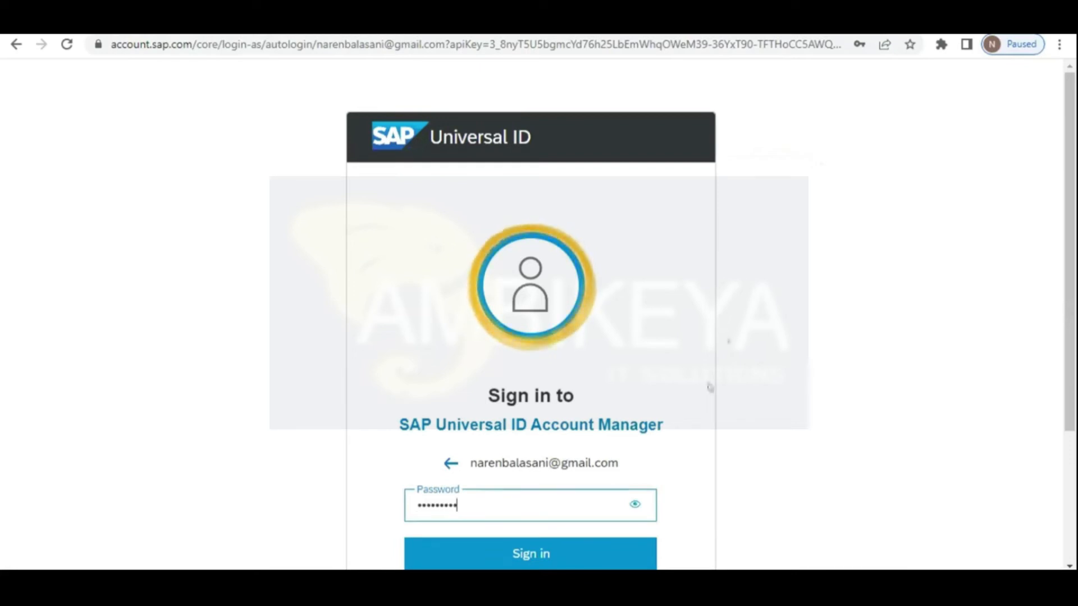
left_click(523, 554)
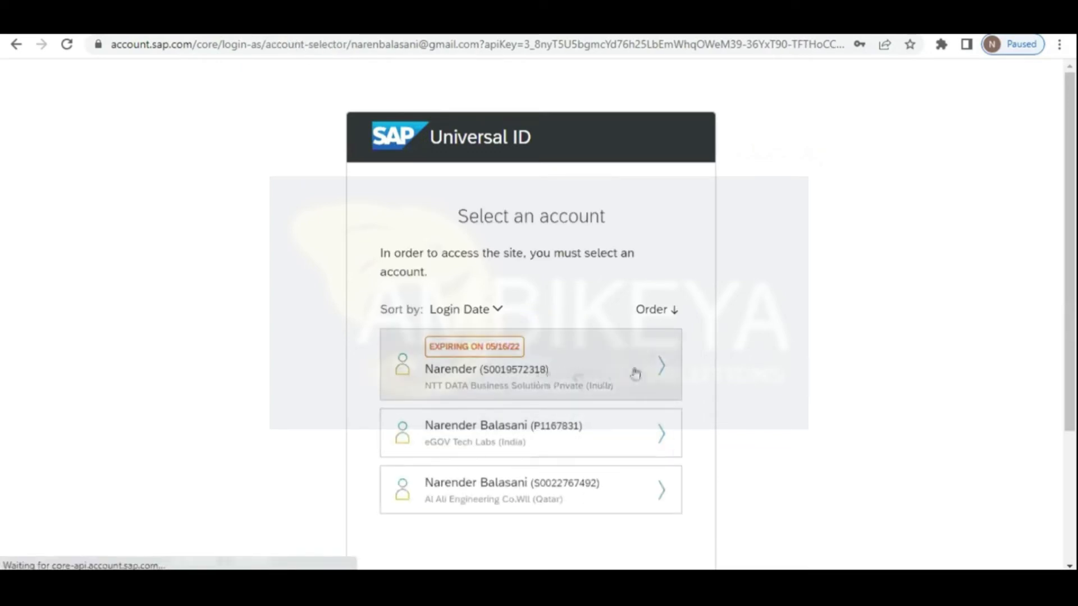
left_click(663, 366)
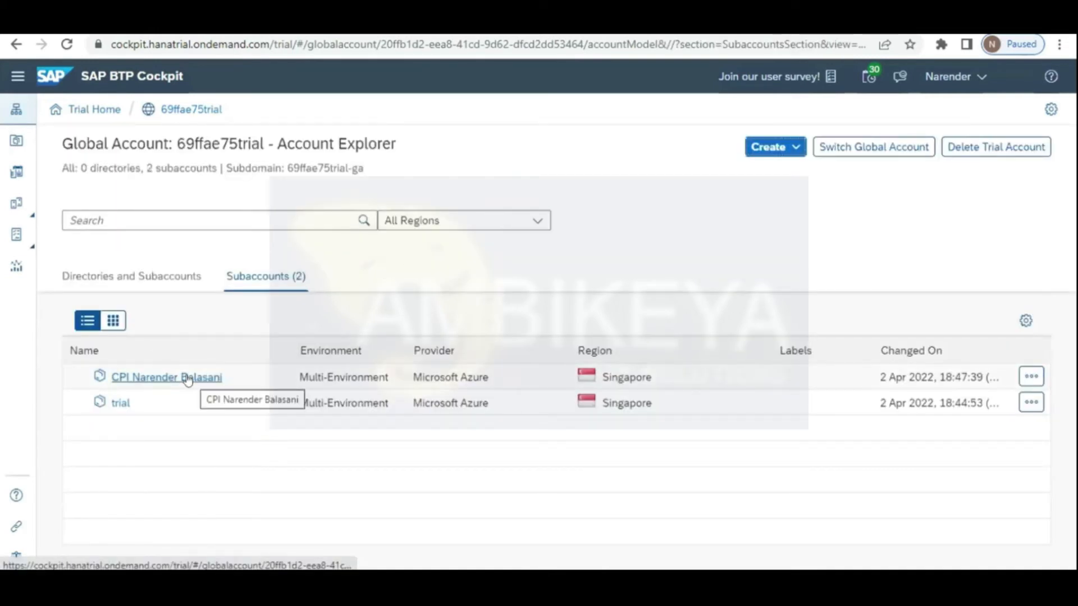
Step: Check the CPI subaccount's Instances and Subscriptions page, which has no subscriptions or instances
left_click(188, 379)
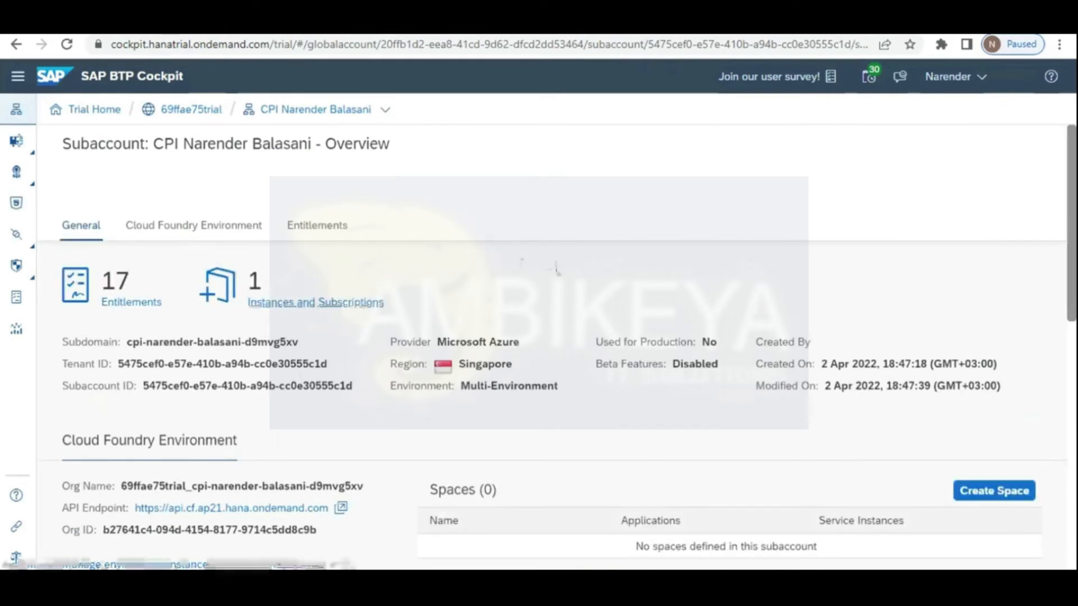
left_click(324, 302)
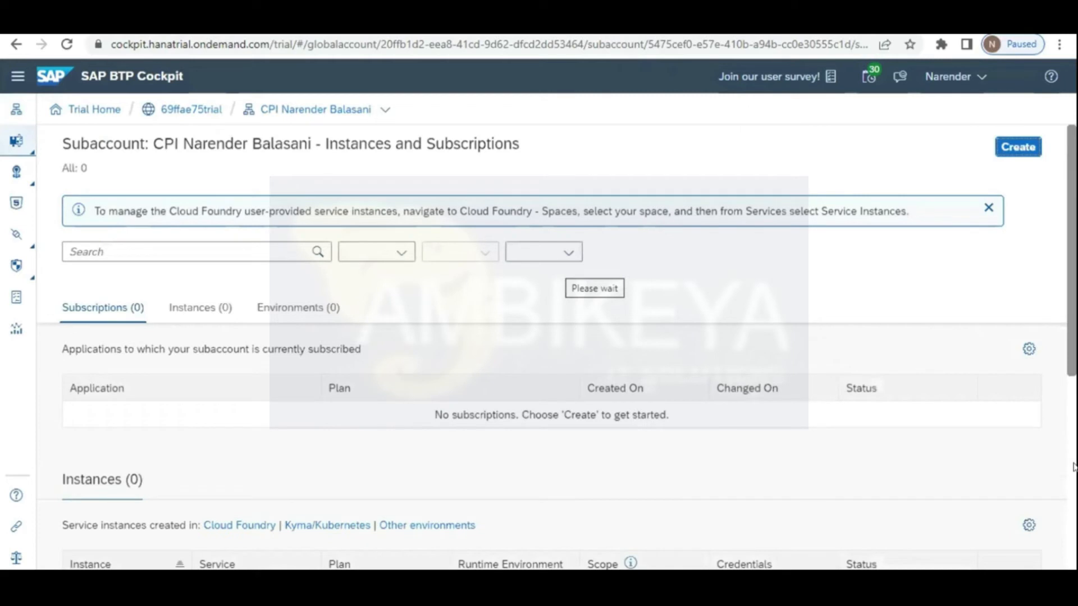
scroll(1074, 501, "down", 10)
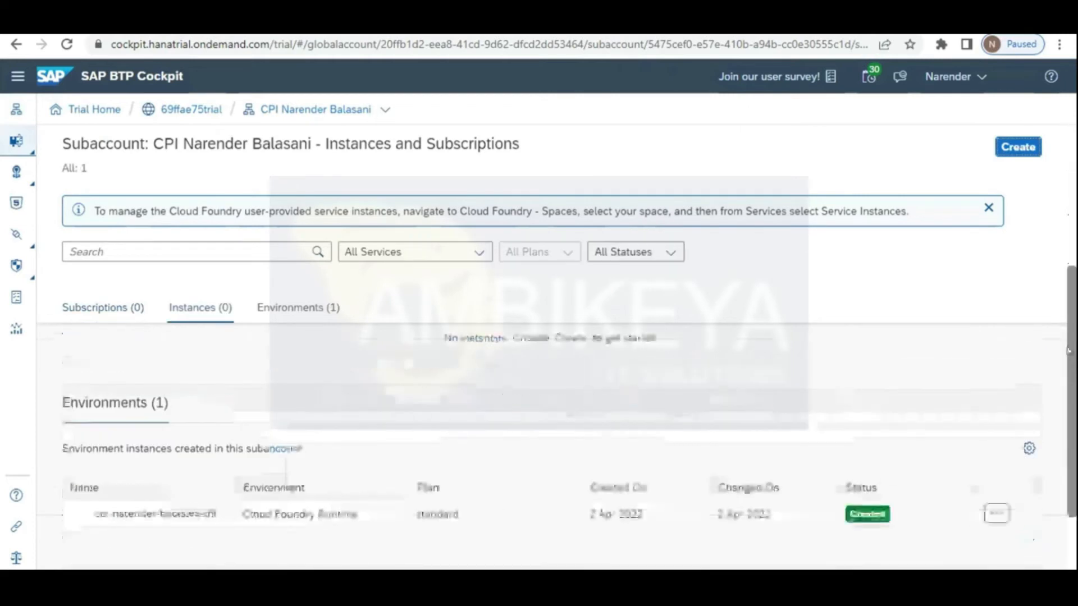
left_click_drag(1068, 339, 1068, 275)
scroll(630, 284, "up", 3)
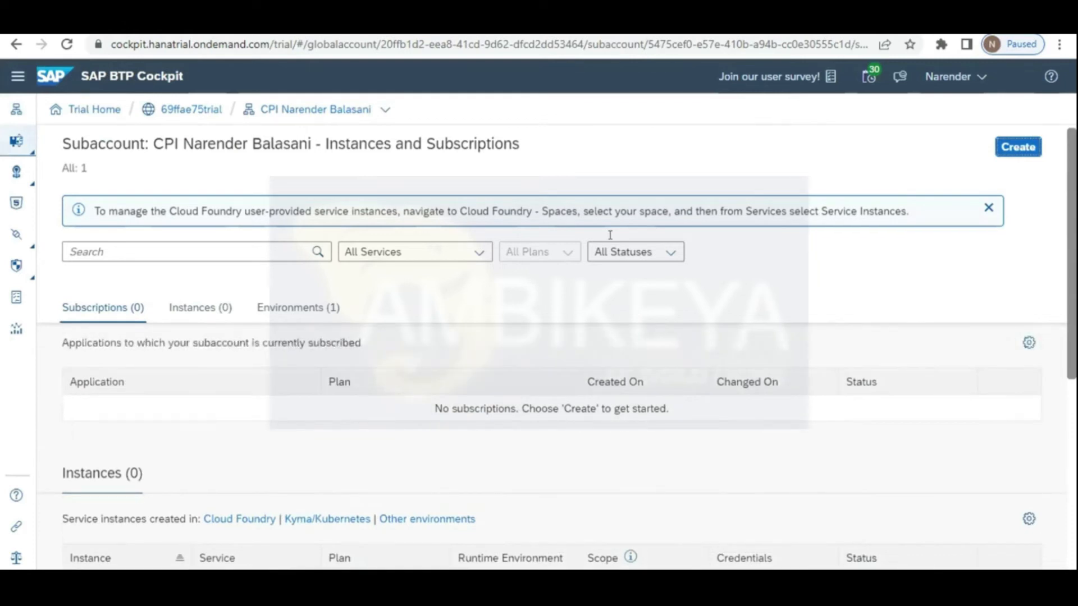
scroll(610, 236, "up", 1)
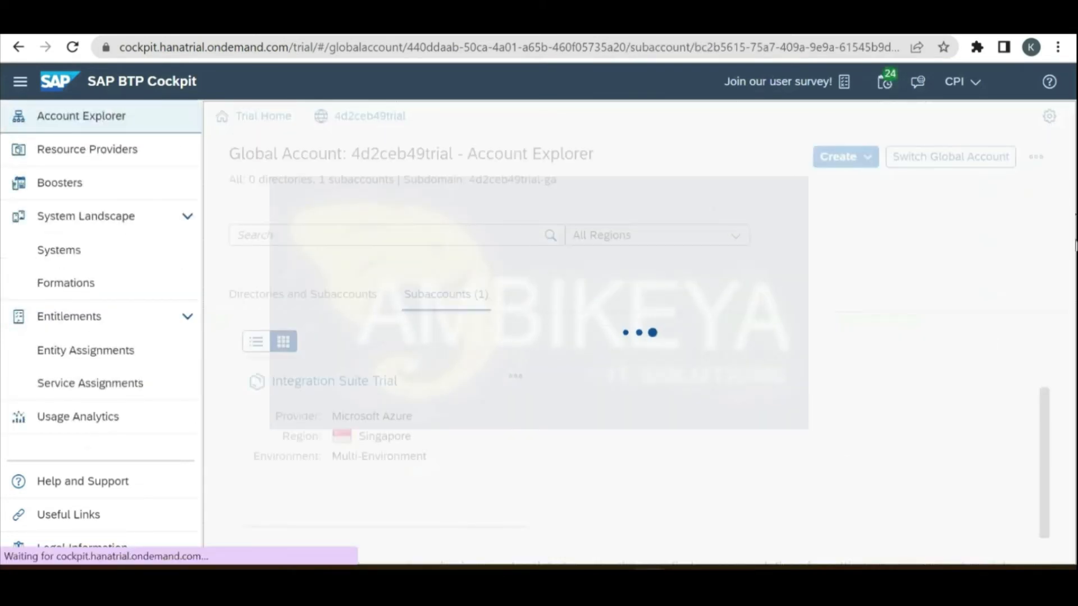
Step: Open the Integration Suite Trial's CPI Process Integration Runtime instance details and its actions list
scroll(1075, 253, "down", 5)
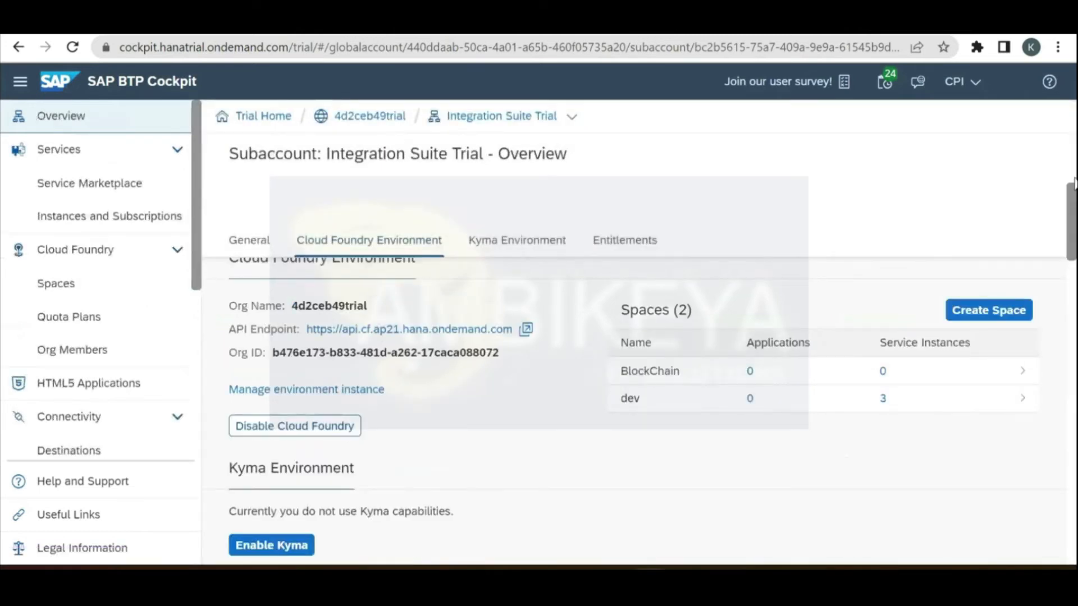
scroll(477, 308, "down", 4)
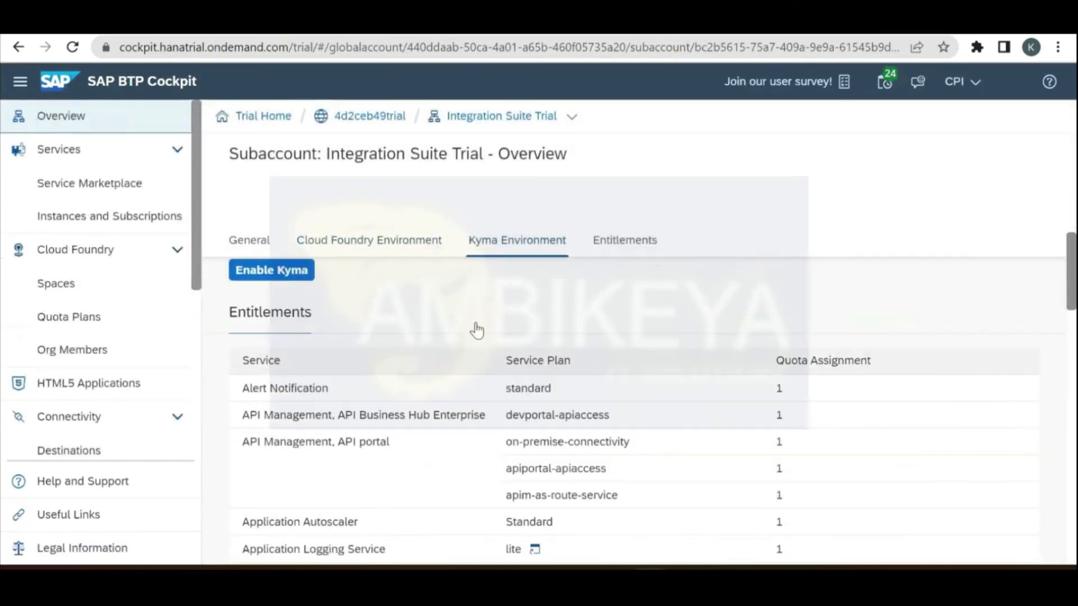
scroll(479, 329, "up", 10)
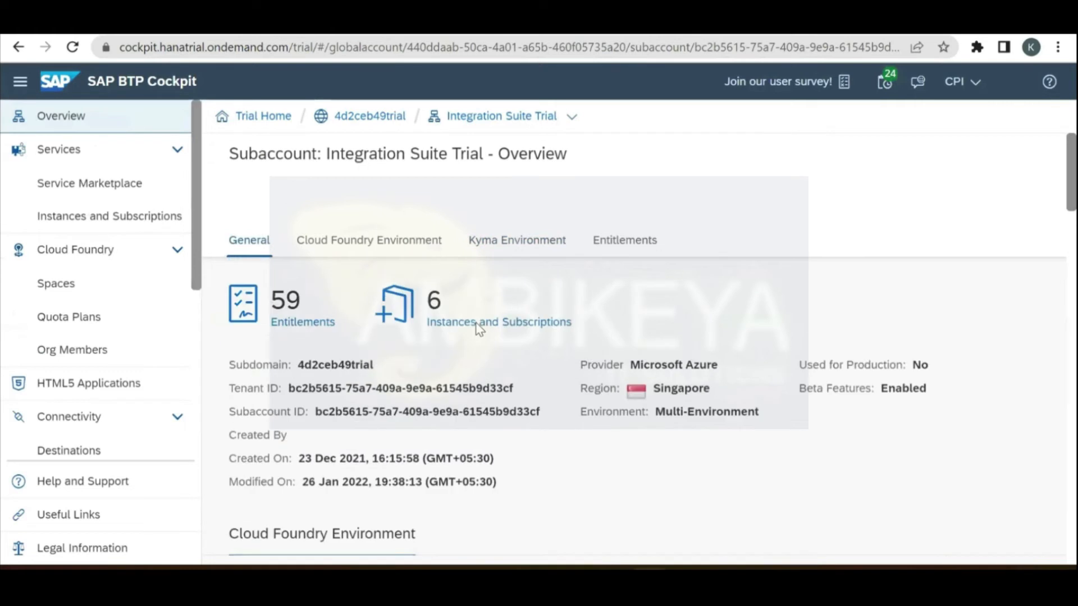
left_click(479, 329)
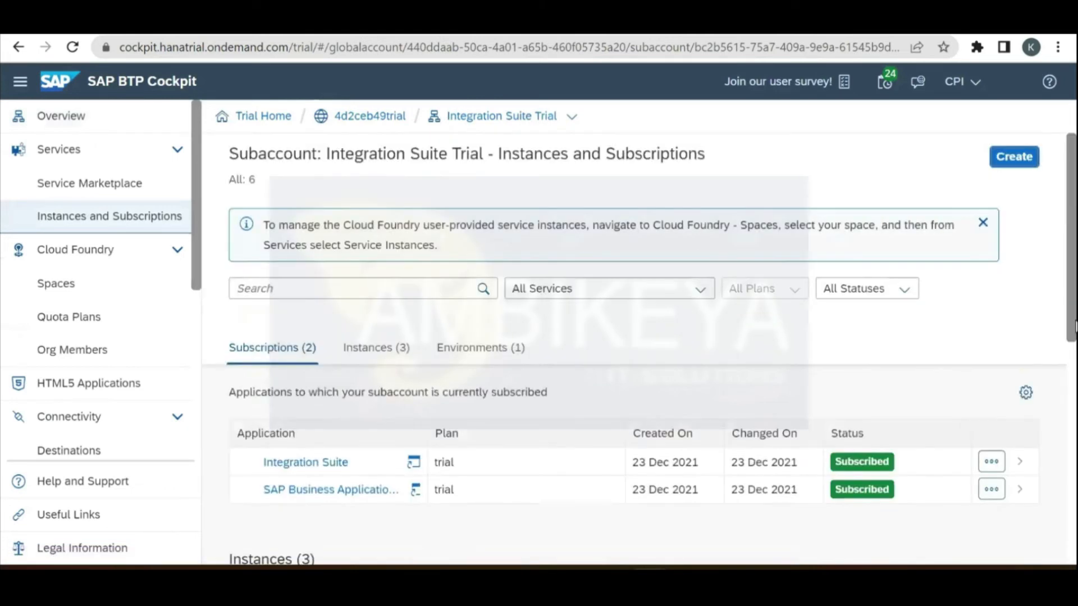
scroll(355, 511, "down", 1)
scroll(331, 500, "down", 3)
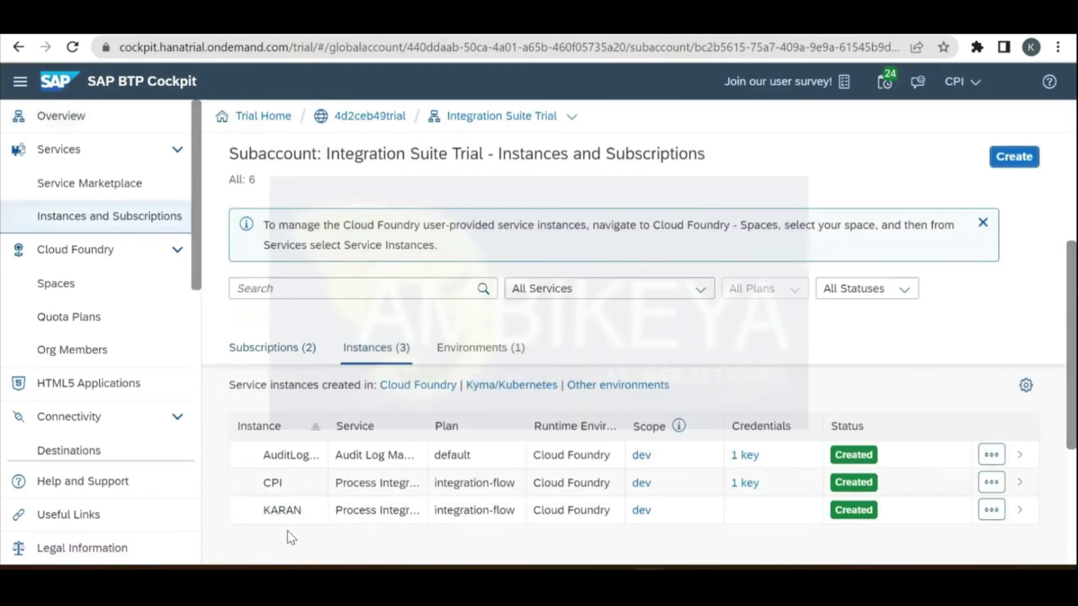
left_click(271, 484)
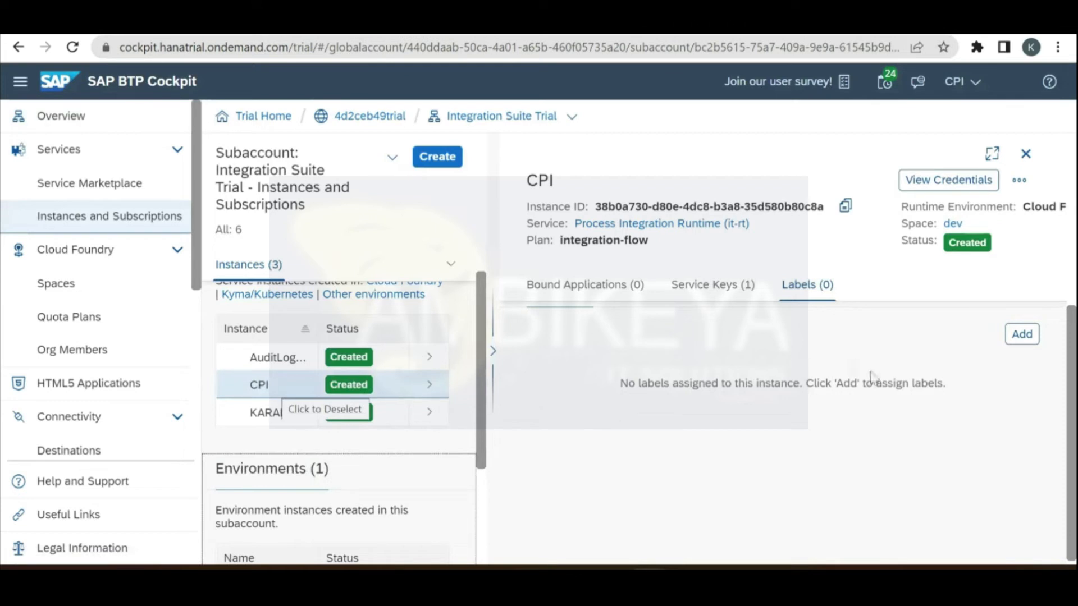
left_click(1020, 183)
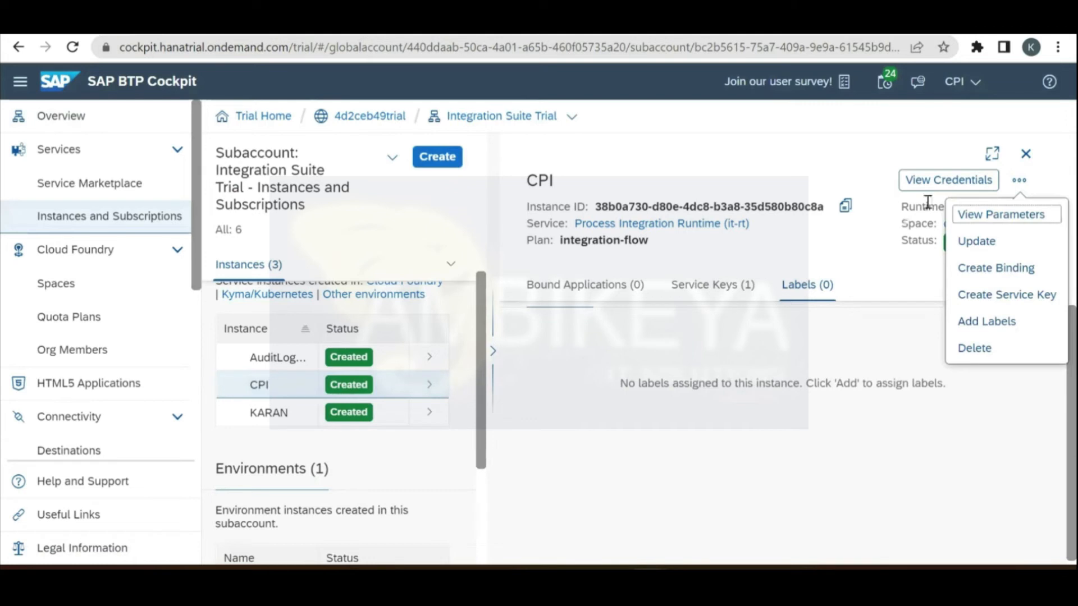
Step: Begin a service key named 'abc', then cancel without creating it
left_click(1006, 302)
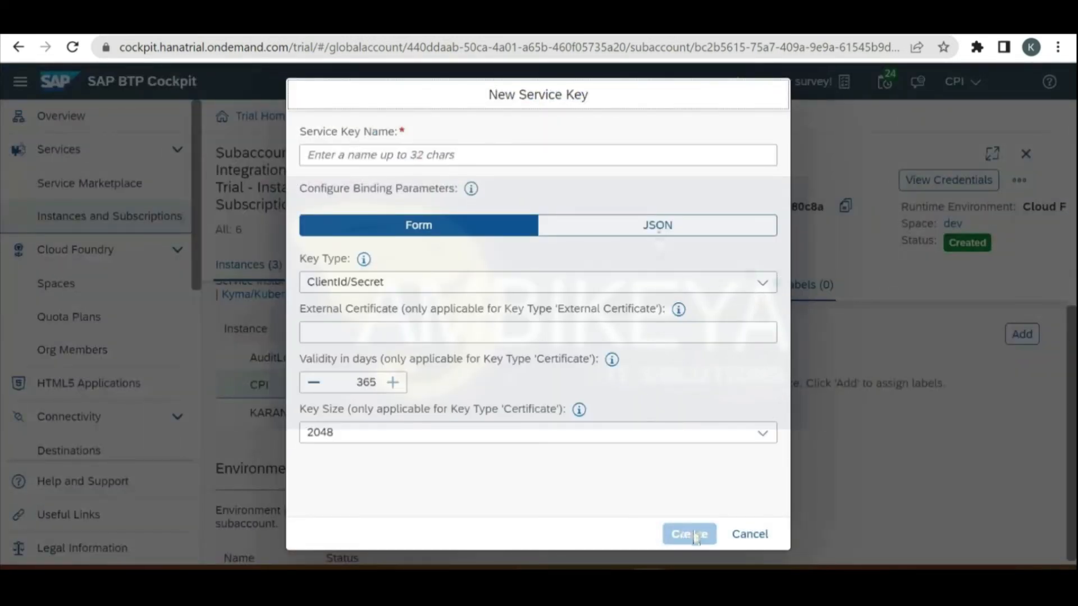
left_click(542, 149)
type("a")
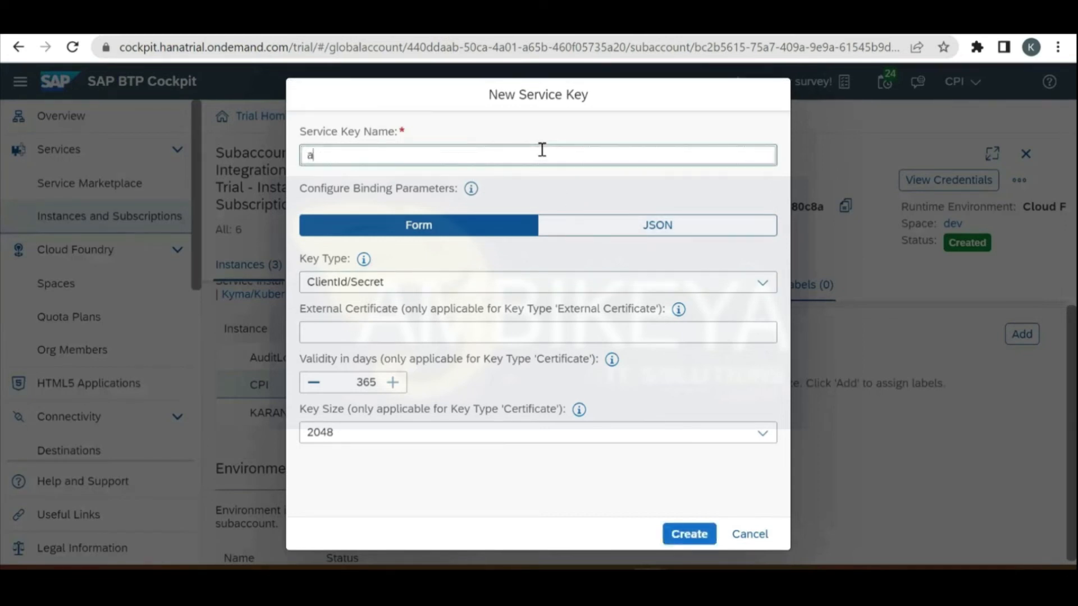
type("bc")
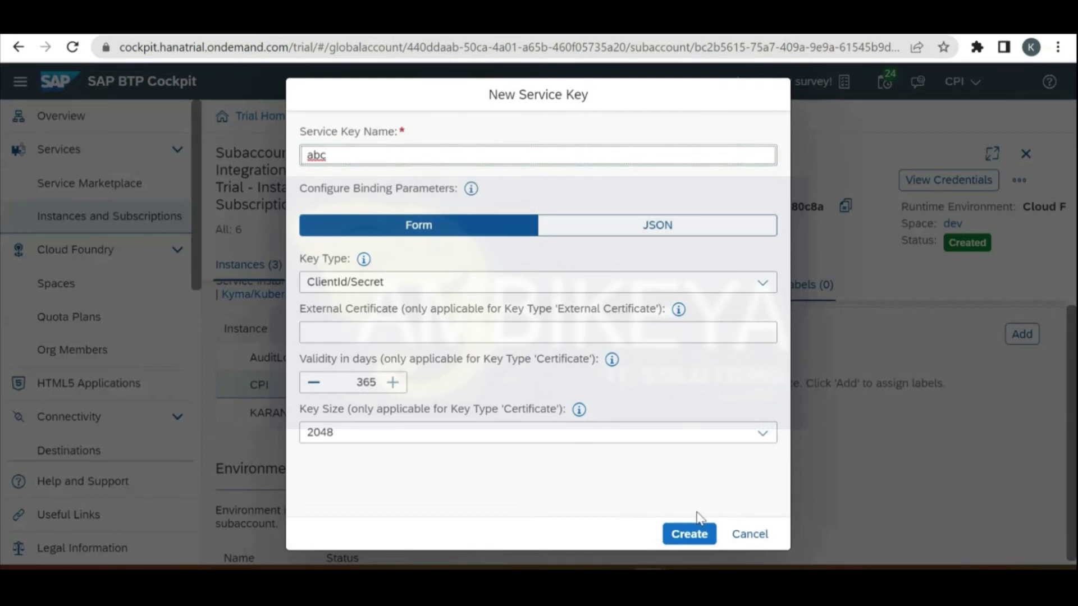
left_click(751, 537)
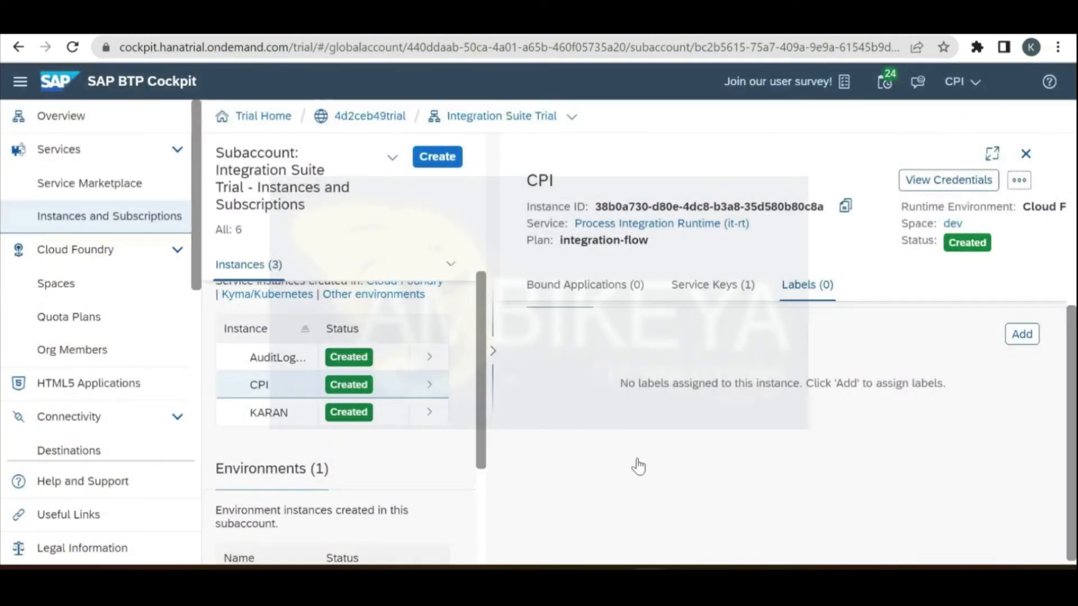
Step: Copy the client ID from the CPITRIAL service key's JSON credentials and switch to Postman
left_click(570, 389)
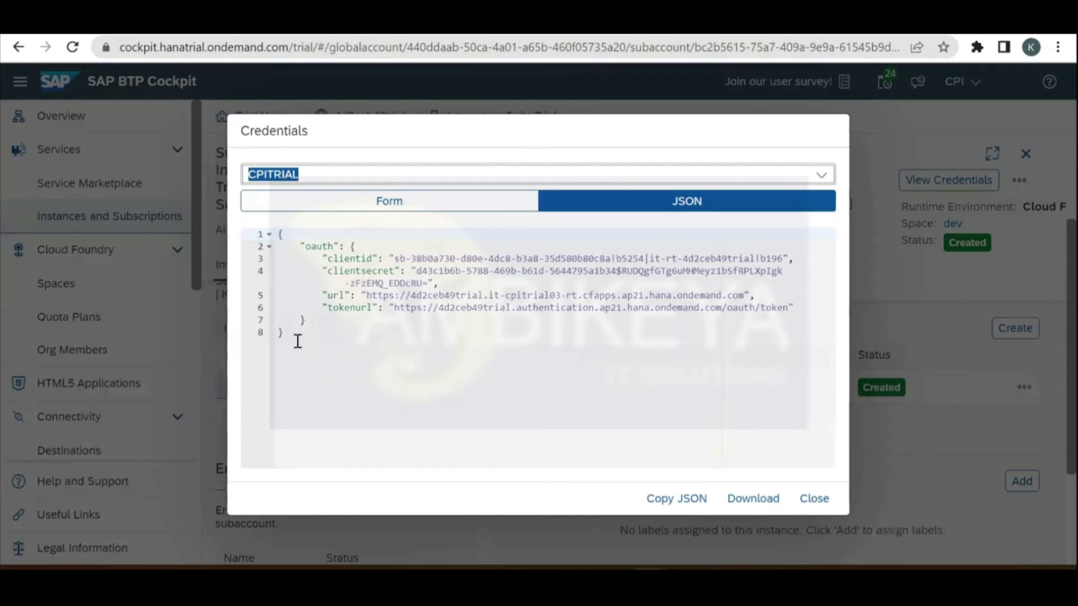
left_click(276, 234)
key("ctrl+a")
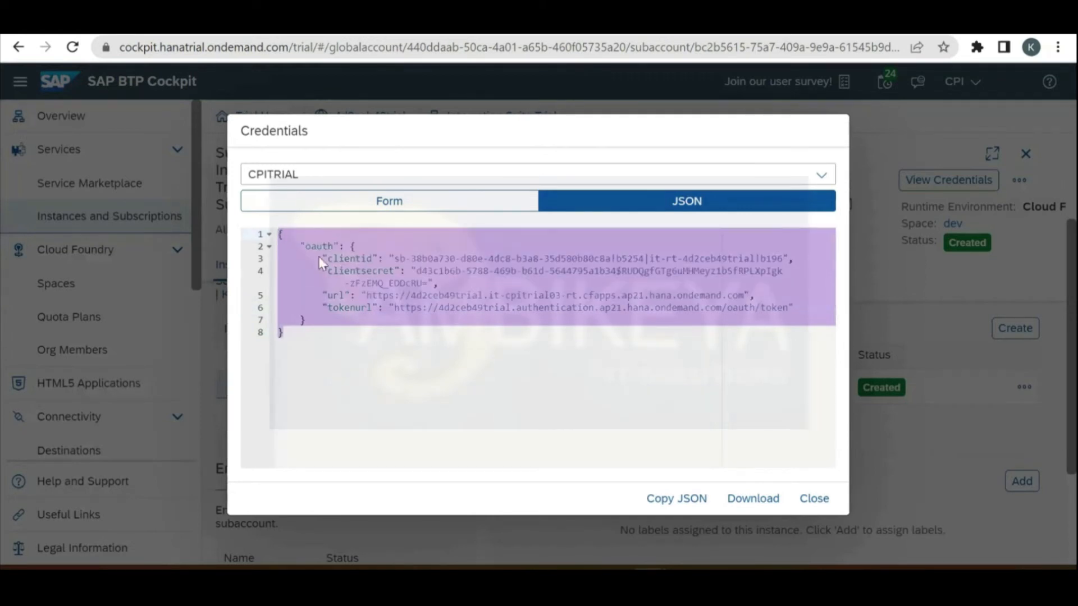
left_click(410, 261)
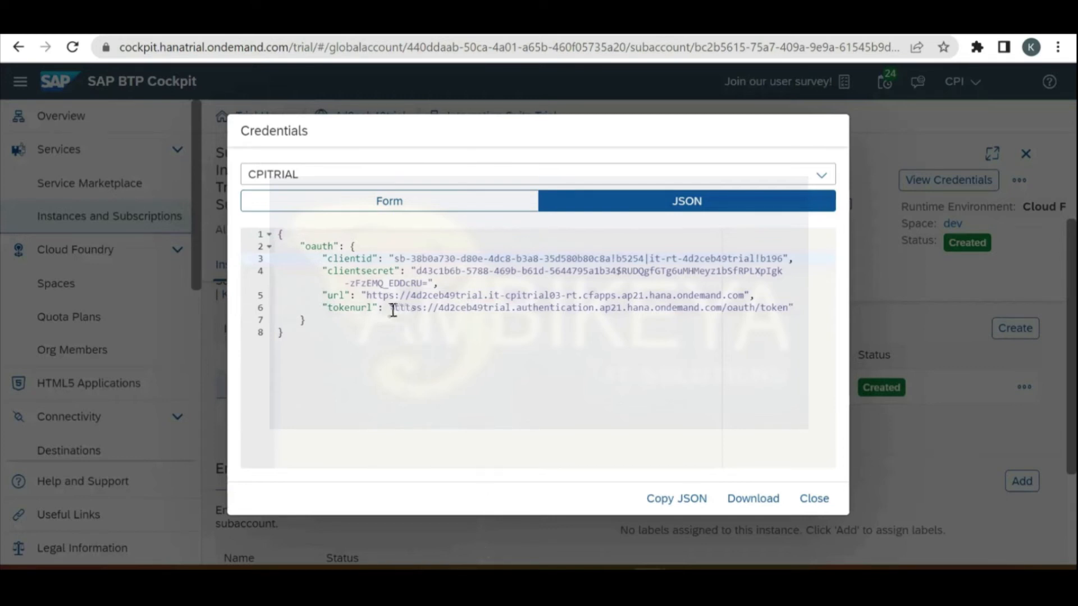
left_click_drag(395, 308, 789, 309)
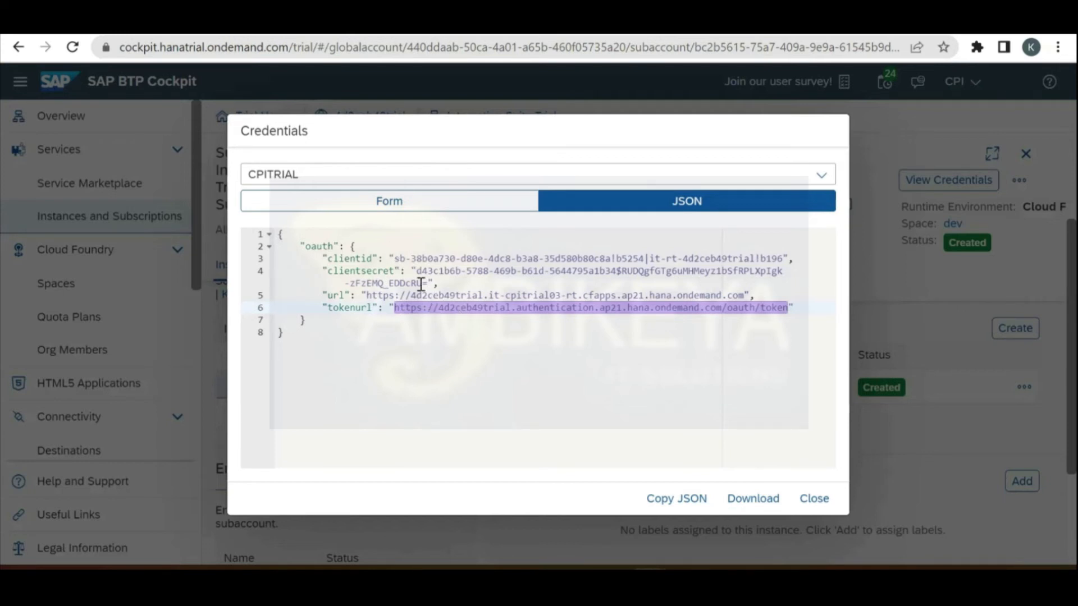
left_click(460, 326)
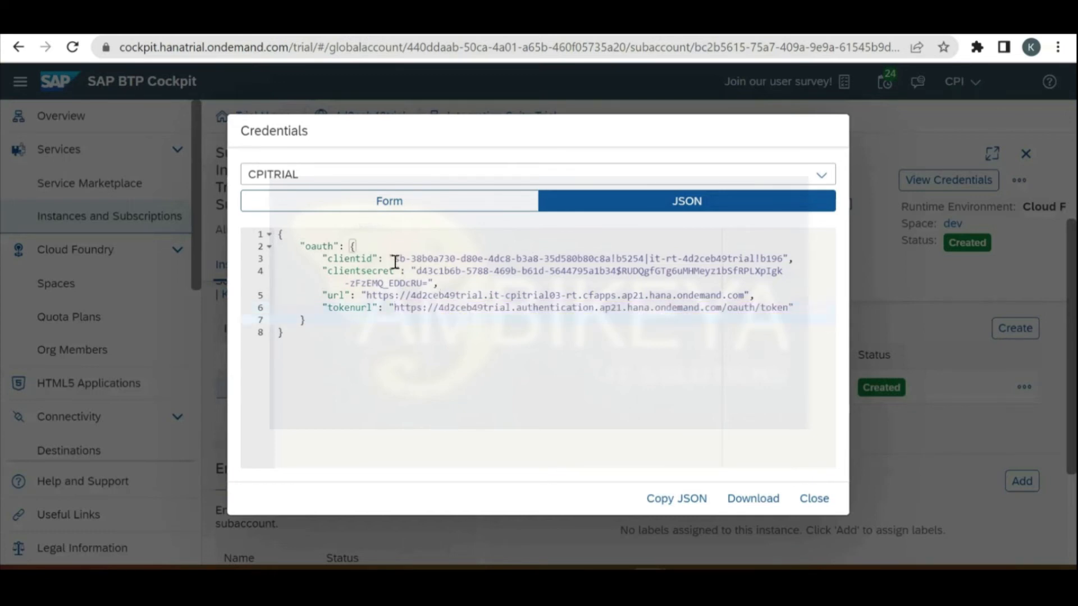
left_click_drag(395, 258, 357, 246)
left_click_drag(552, 268, 785, 259)
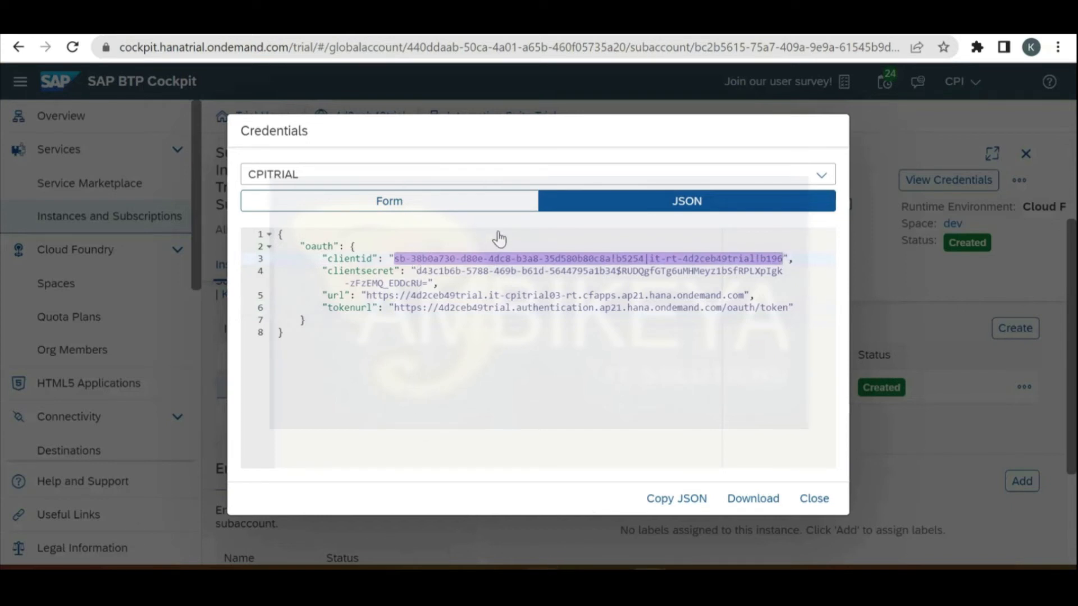
key("alt+Tab")
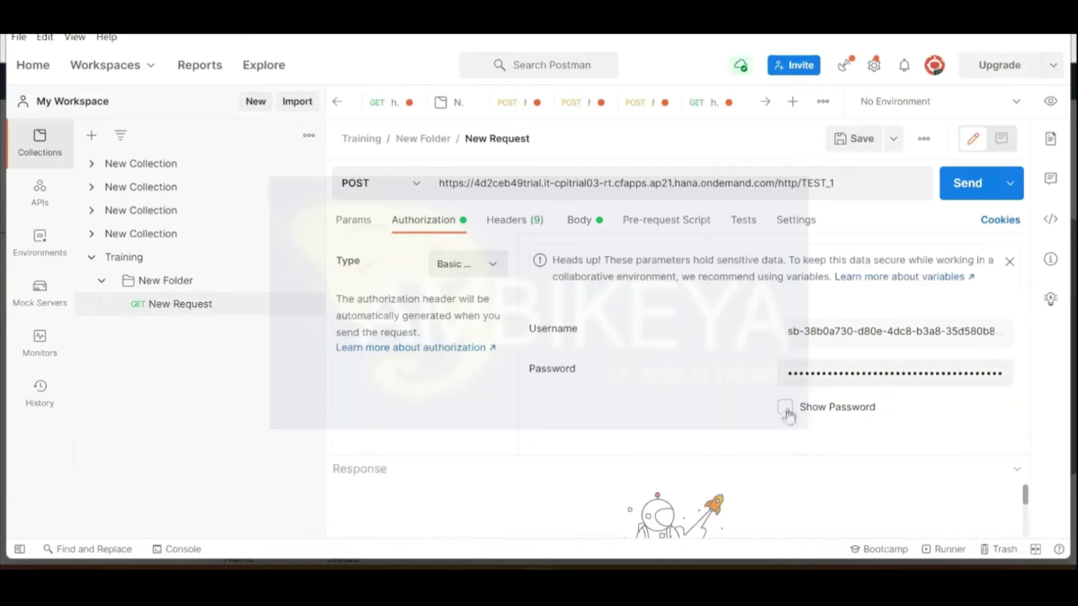
Step: Show the Postman request's basic-auth password in plain text
left_click(786, 408)
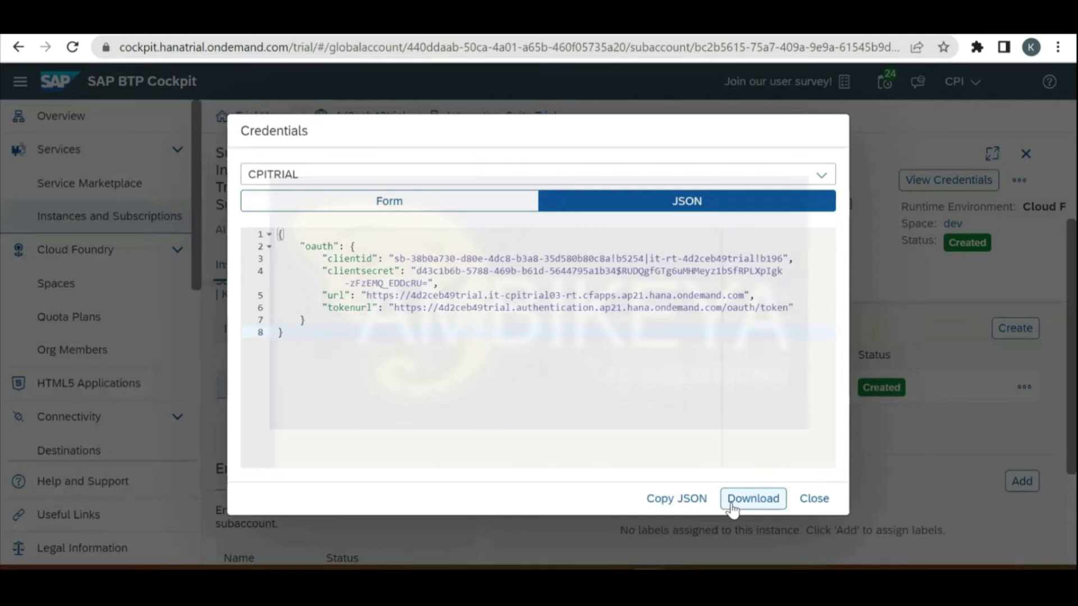
Step: Close the credentials dialog and switch to the SAP Integration Suite welcome page tab
left_click(817, 508)
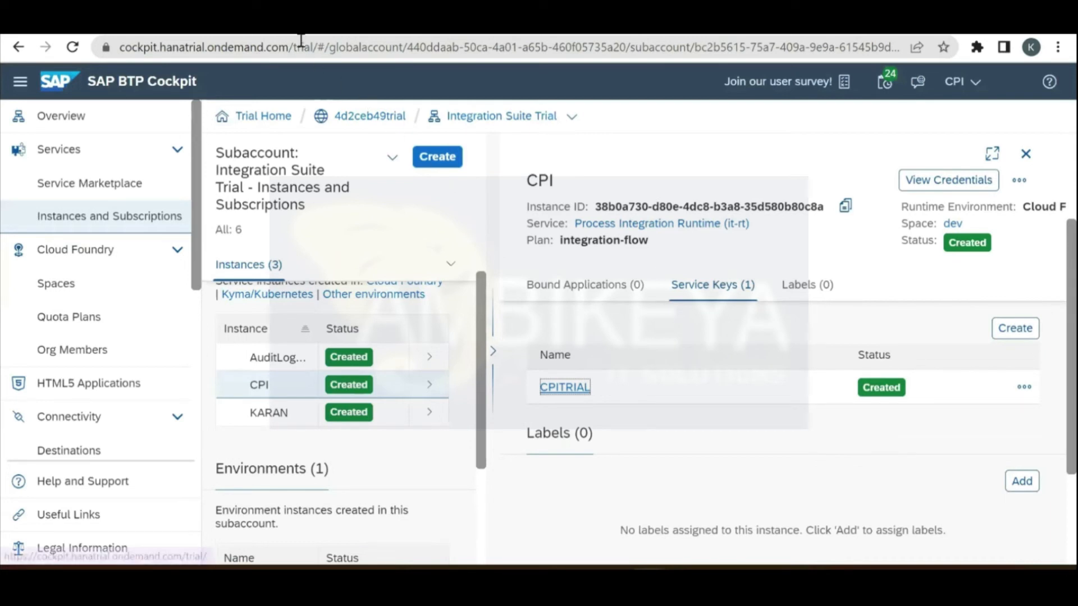
left_click(269, 35)
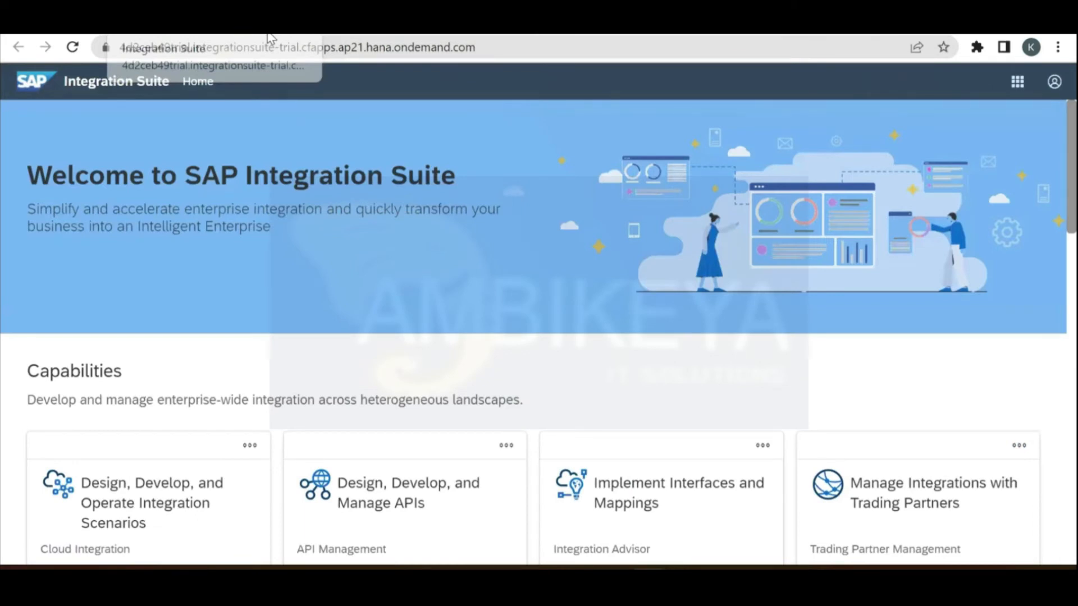
left_click(324, 37)
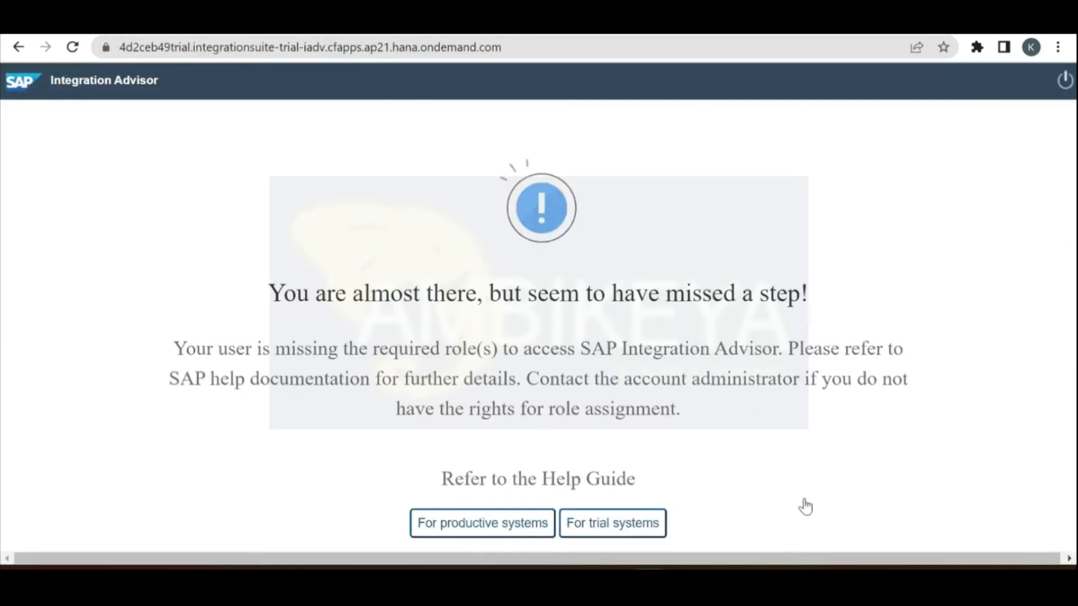
left_click(269, 35)
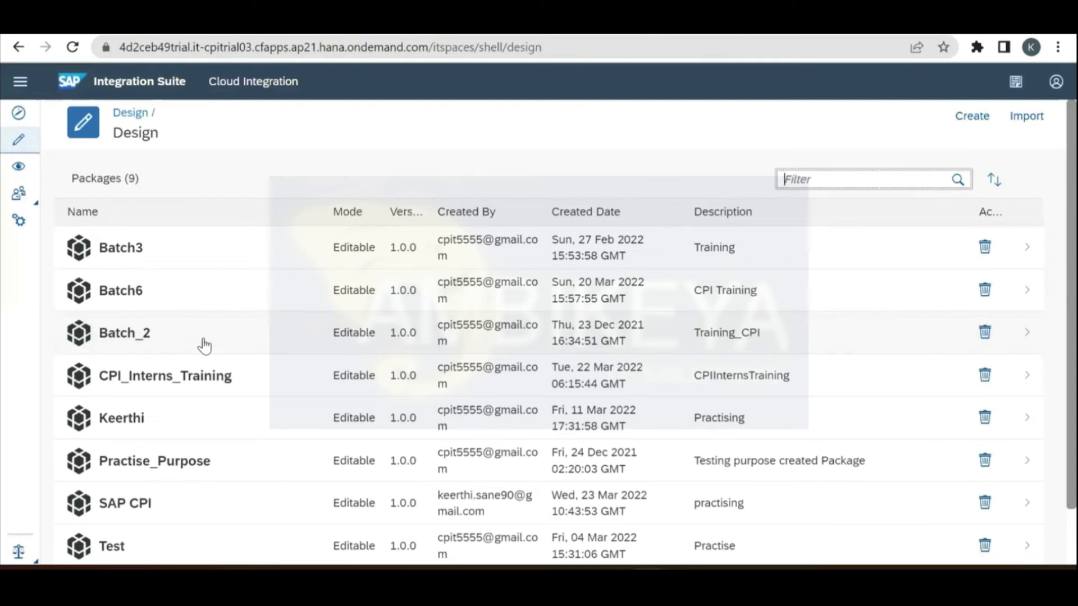
Step: Put the Batch6 package's artifacts into edit mode, then go to the Monitor overview
left_click(139, 296)
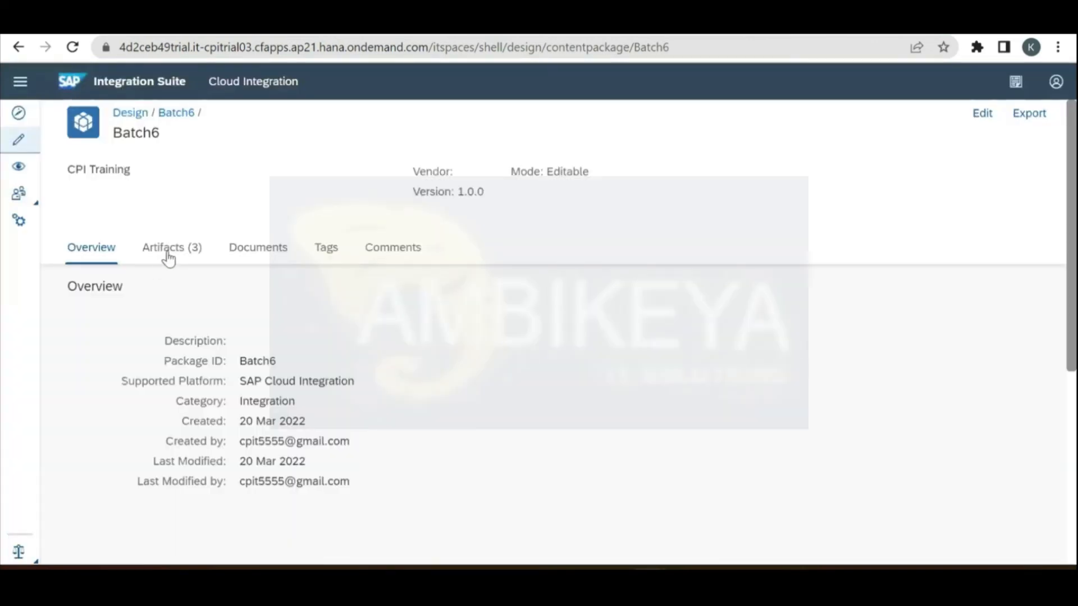
left_click(168, 258)
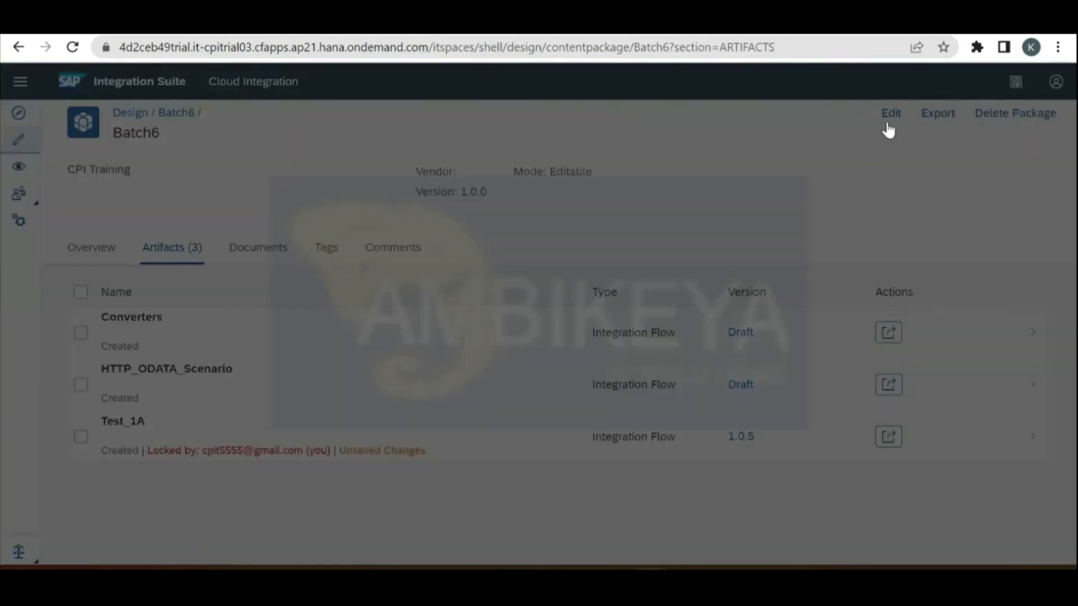
left_click(890, 124)
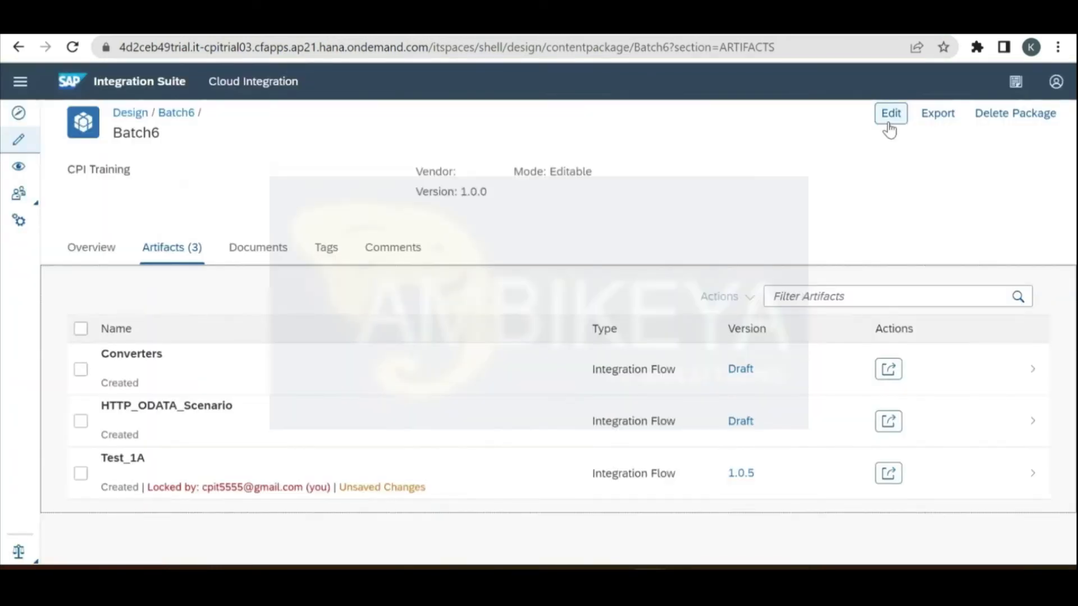
left_click(890, 114)
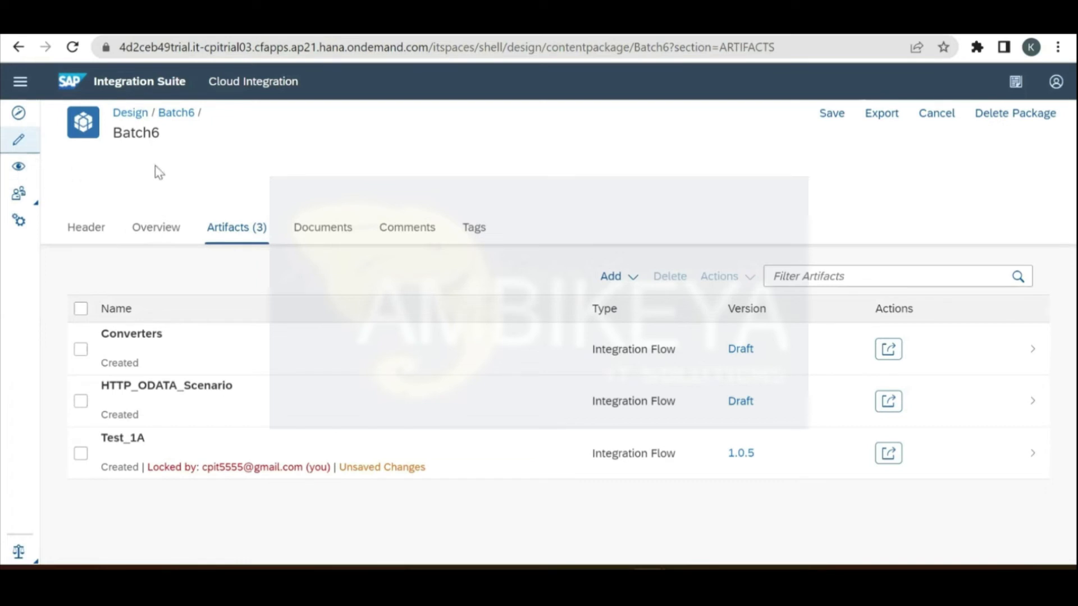
left_click(19, 167)
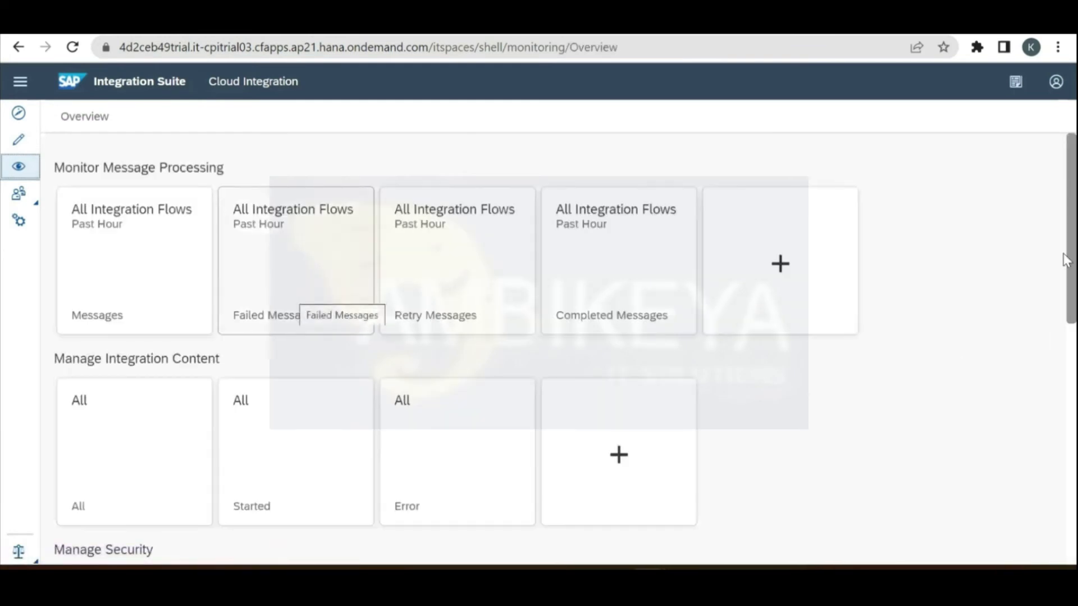
Step: Scan the Monitor overview tiles, then return to Batch6's three integration flows in Design
left_click_drag(1073, 319, 1076, 349)
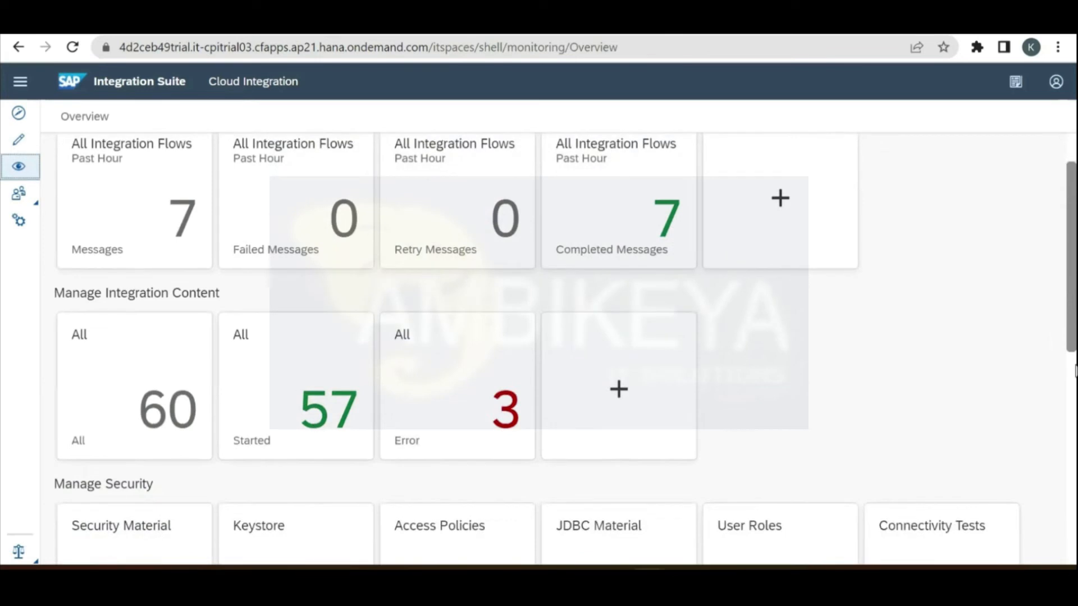
scroll(1076, 359, "down", 3)
scroll(1075, 303, "down", 1)
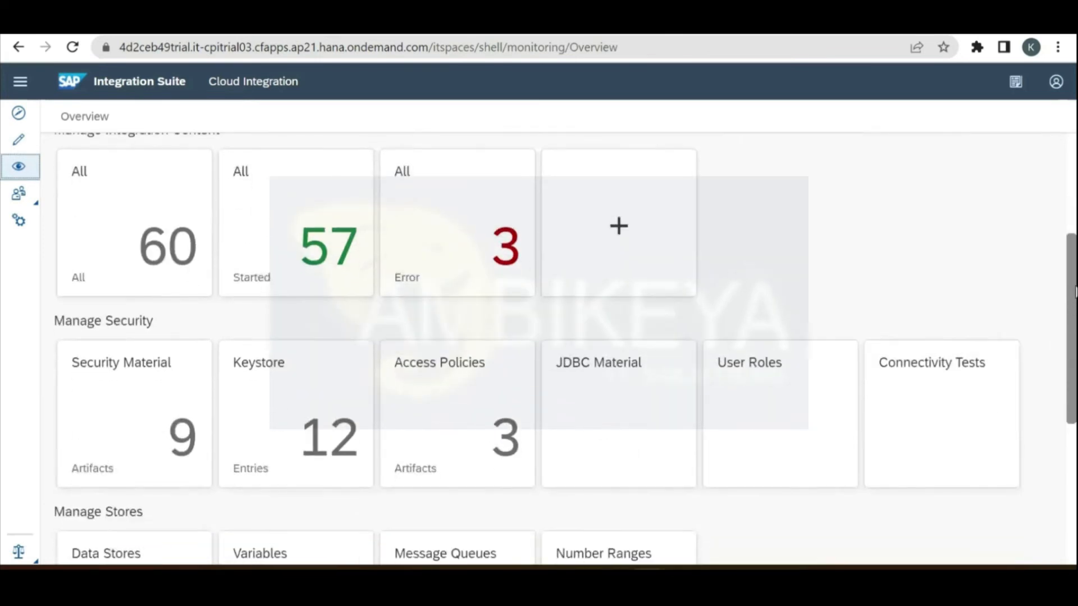
scroll(325, 156, "up", 5)
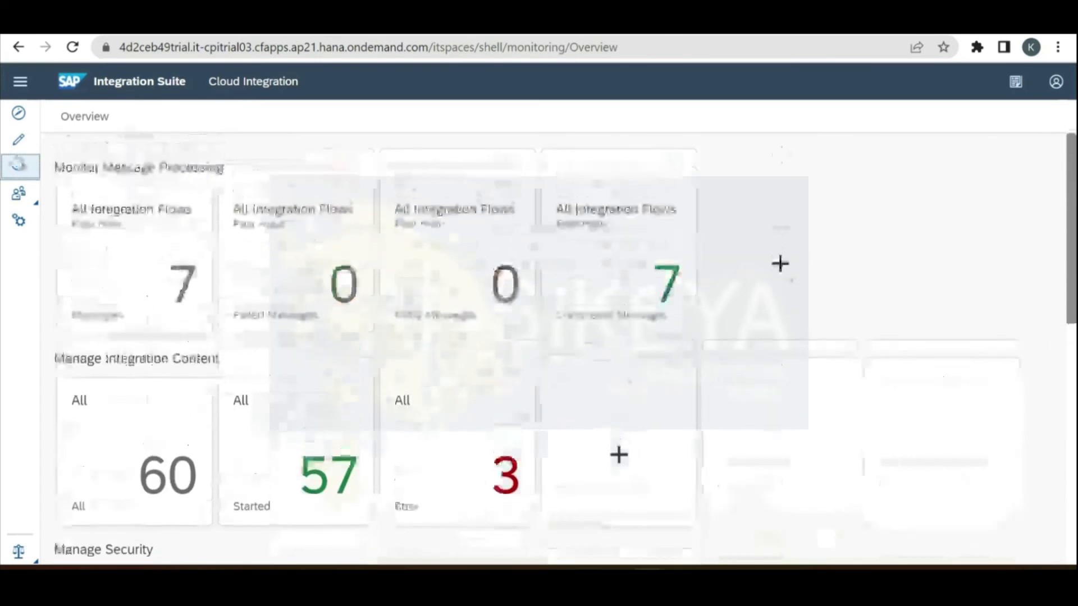
left_click(19, 141)
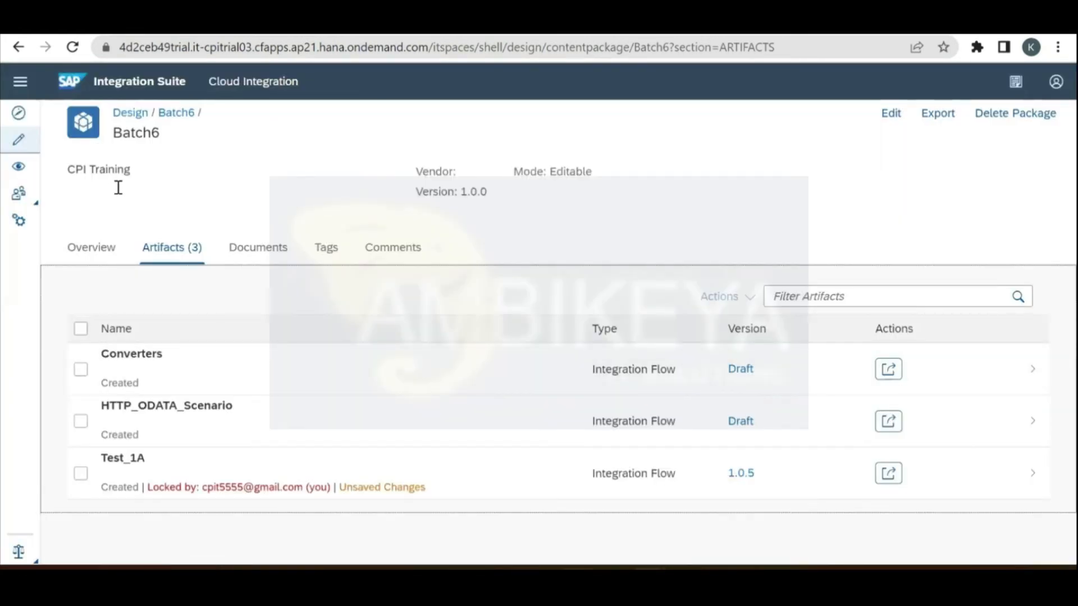
Step: Review the sample Records XML in Notepad++, then minimize it to return to the Batch6 package
key("alt+Tab")
left_click(117, 188)
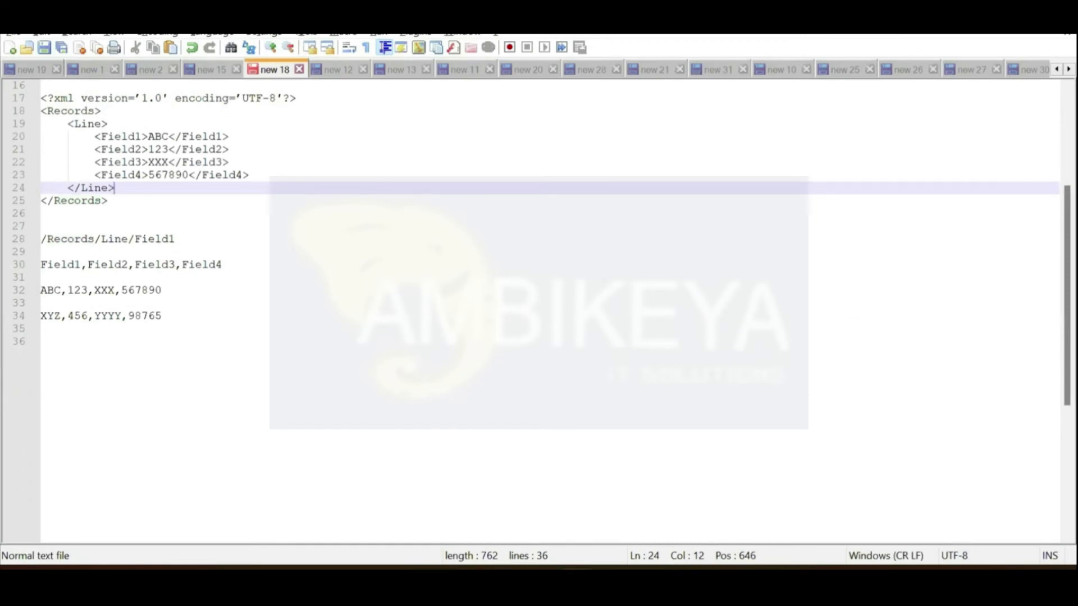
left_click(987, 18)
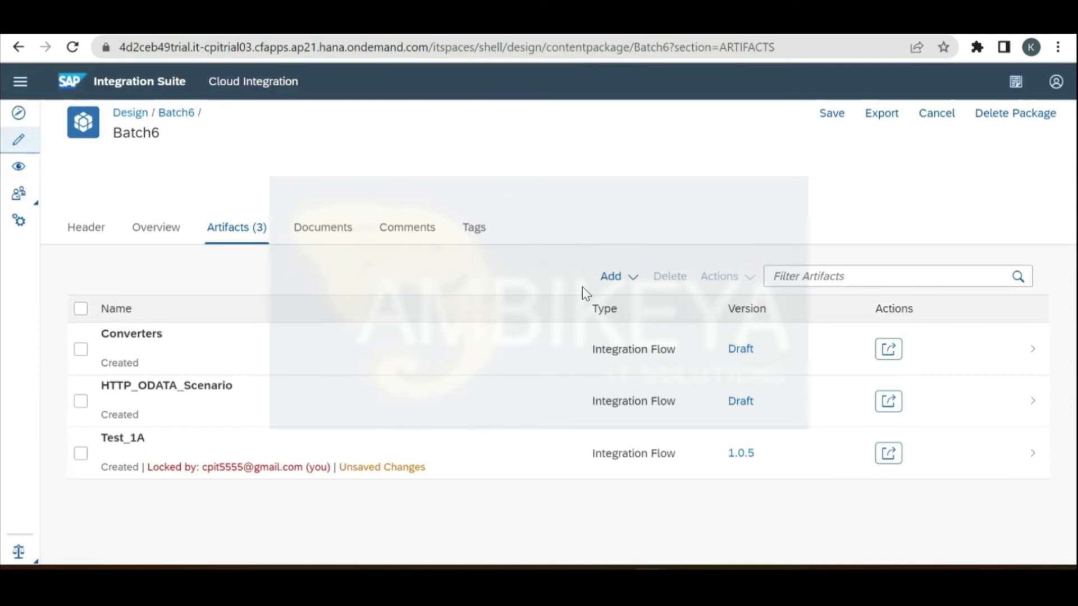
Step: Add an integration flow named 'Filters' to Batch6 and open it in the editor
left_click(612, 279)
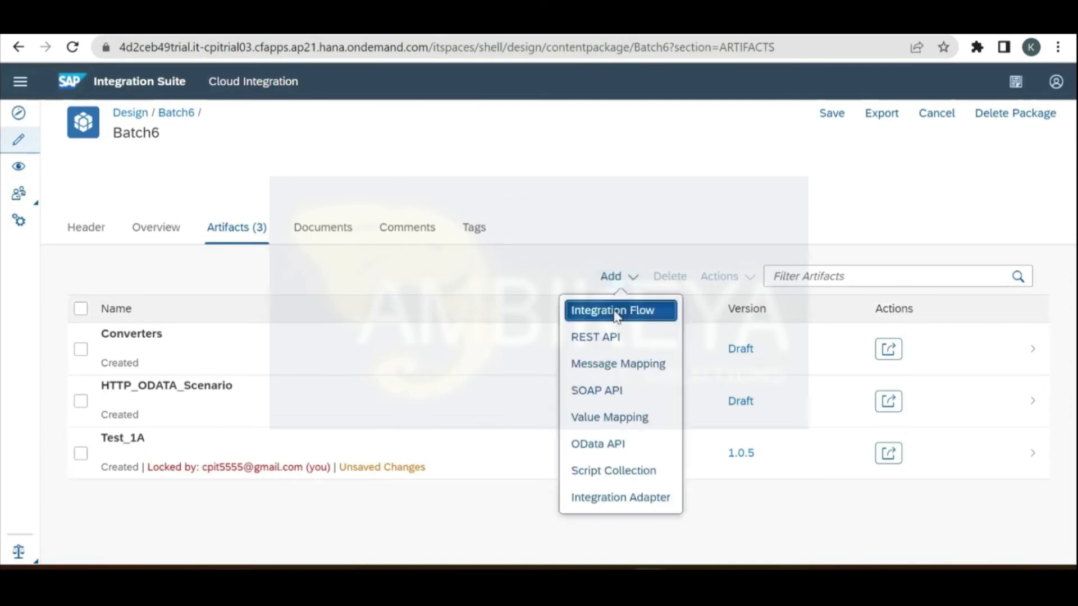
left_click(616, 312)
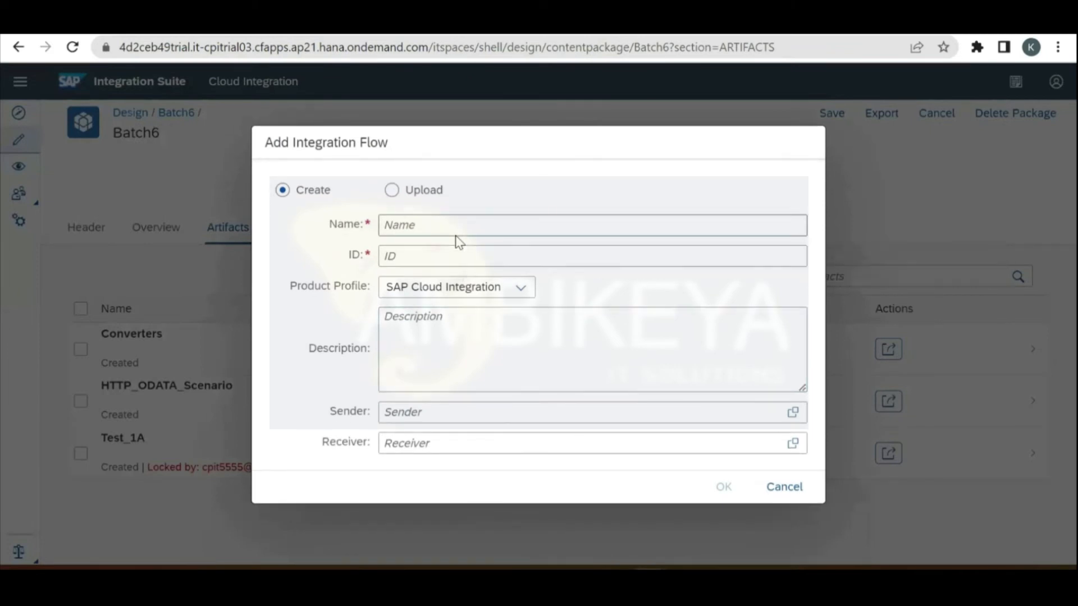
type("Filters")
left_click(730, 492)
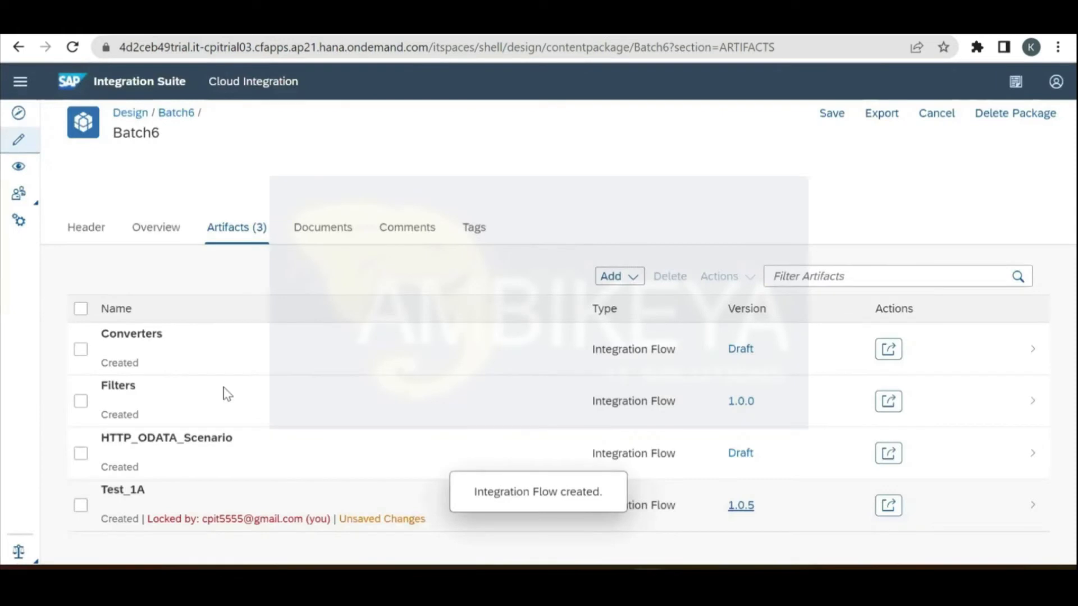
left_click(223, 386)
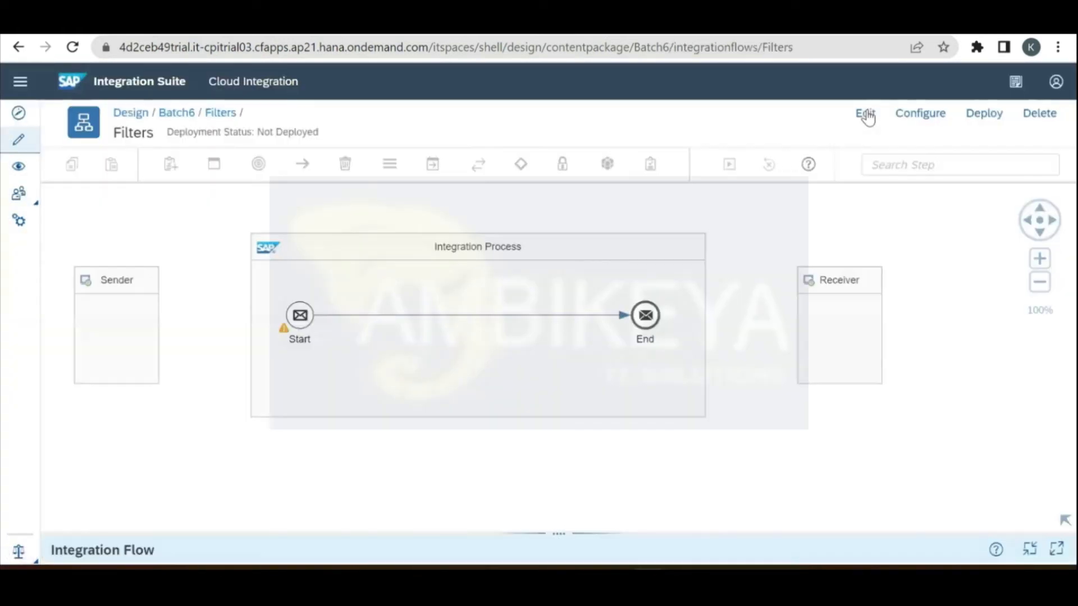
Step: In edit mode, replace the default Start event with a Timer Start connected to End
left_click(866, 115)
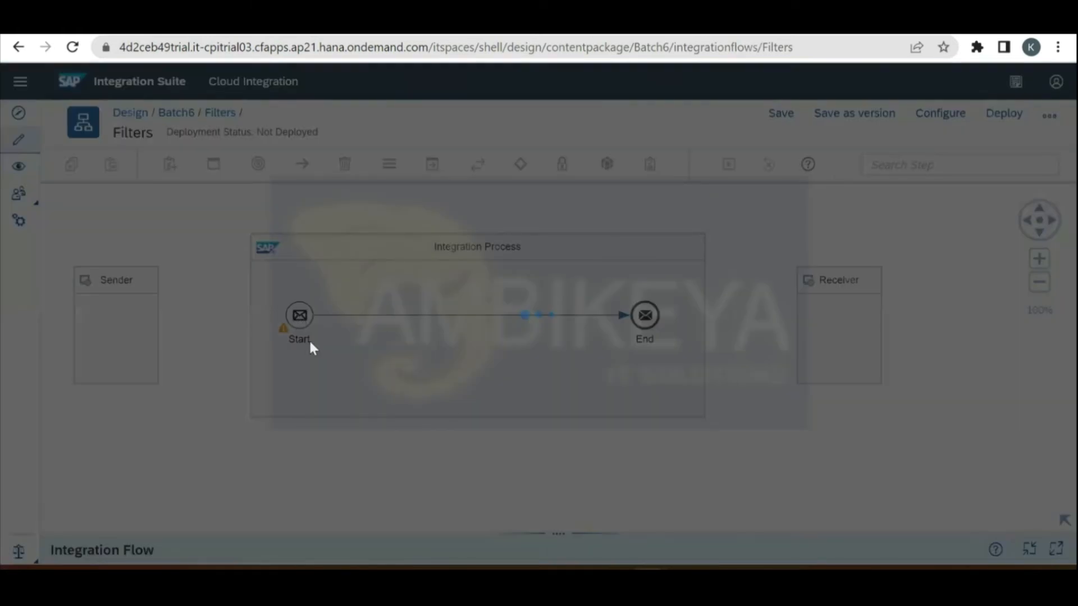
left_click(303, 337)
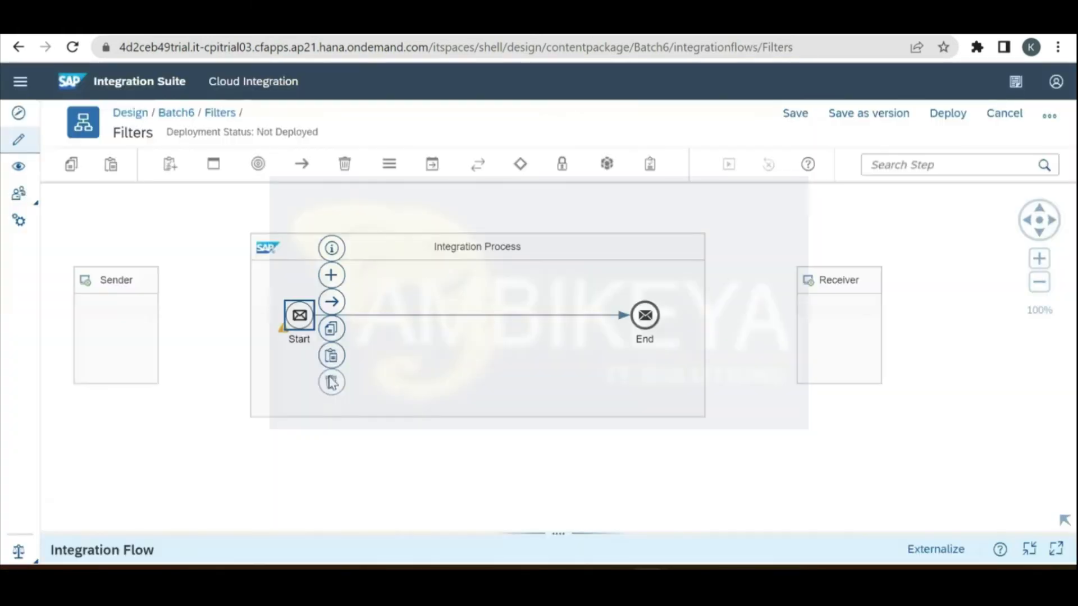
key("Delete")
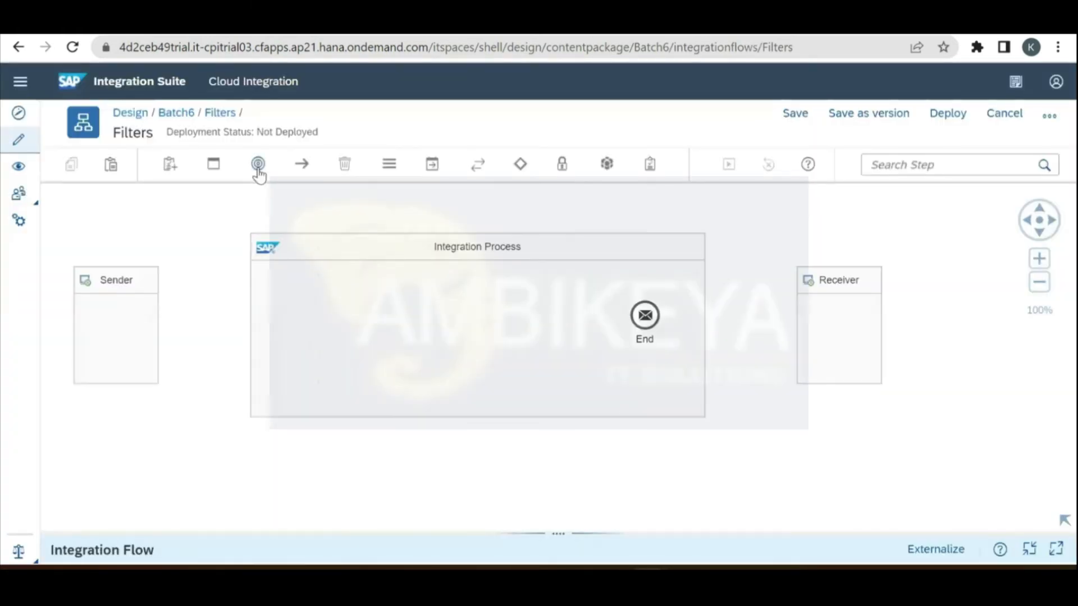
left_click(258, 165)
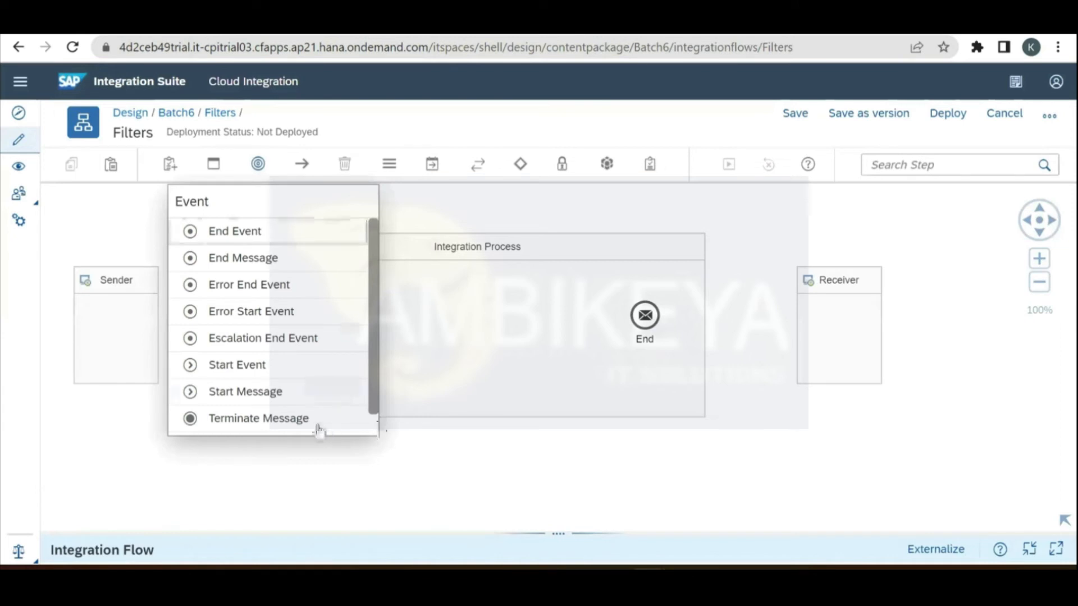
scroll(314, 393, "down", 1)
left_click(284, 339)
left_click(284, 329)
left_click(649, 310)
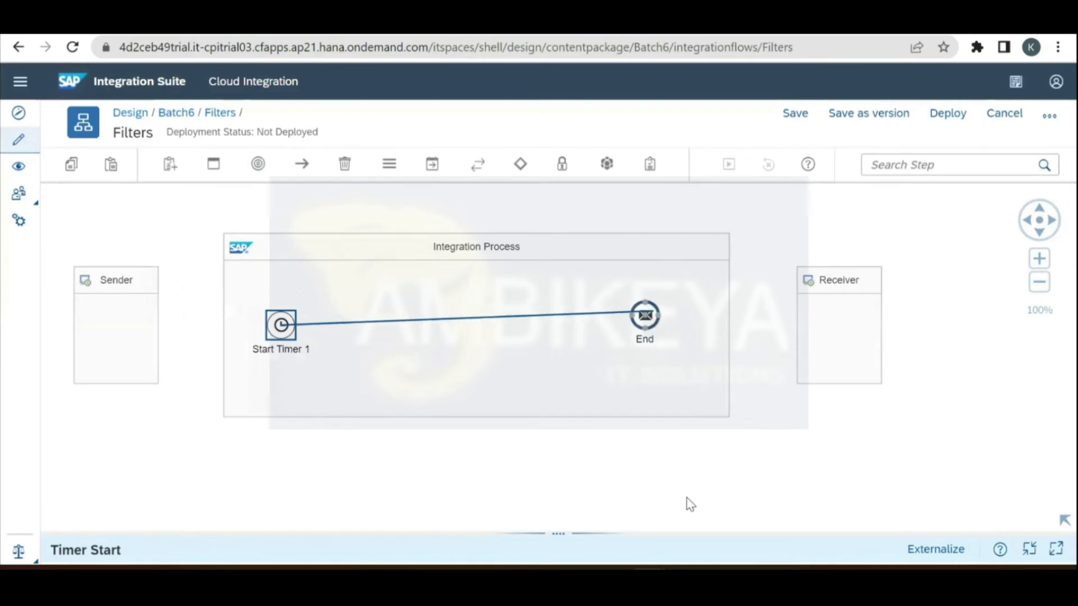
left_click(439, 215)
Step: Drop a Transformation Filter step onto the connection before End
left_click(432, 164)
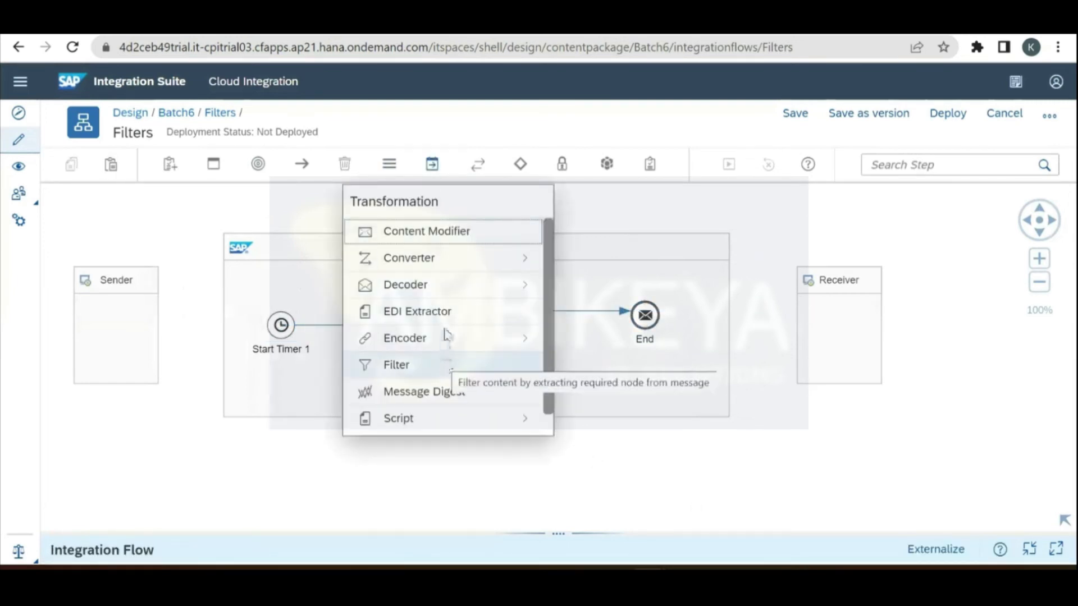
left_click(449, 365)
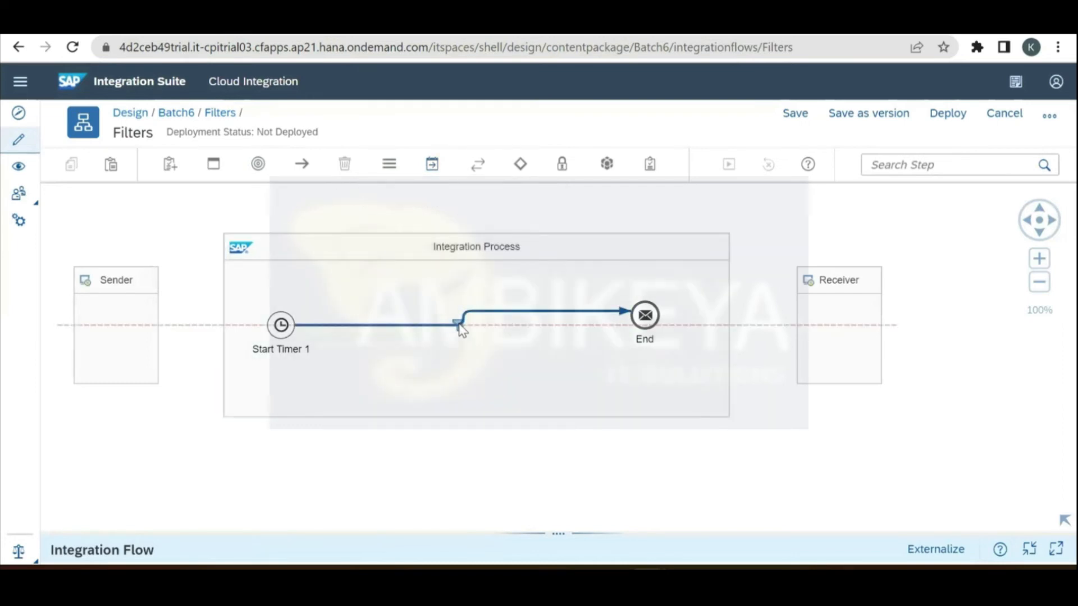
left_click(459, 328)
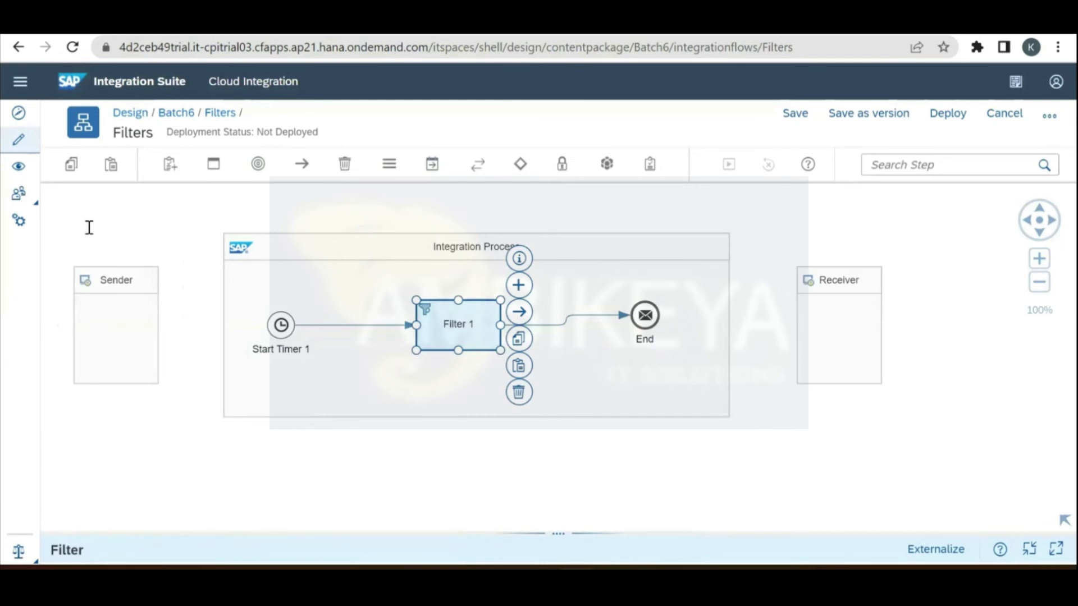
key("alt+Tab")
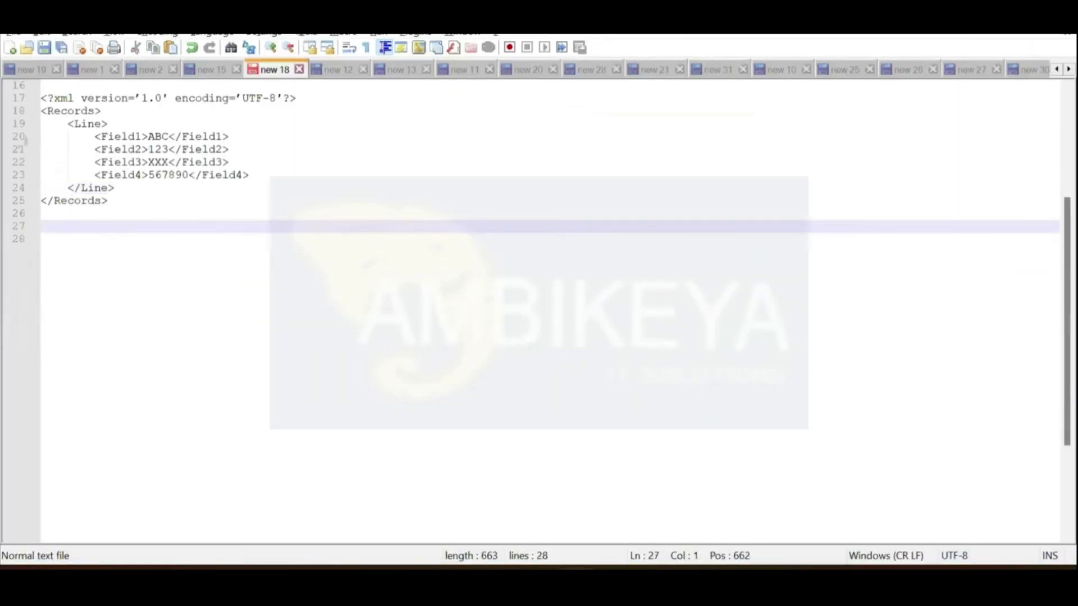
Step: Select the <Field1>ABC</Field1> line in the sample XML, then select Filter 1 back in the flow
double_click(159, 138)
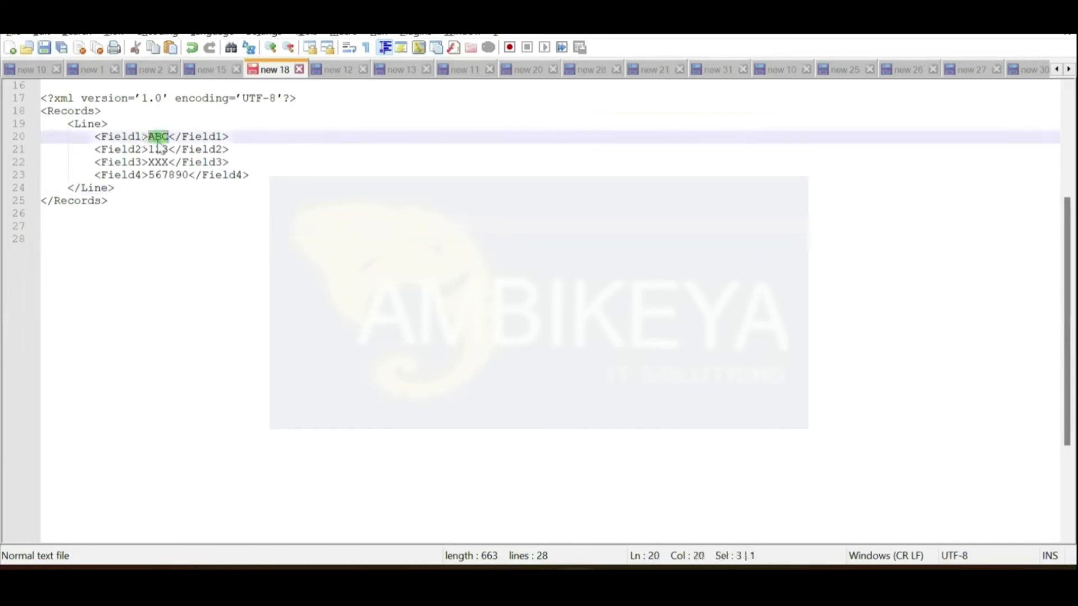
left_click(96, 136)
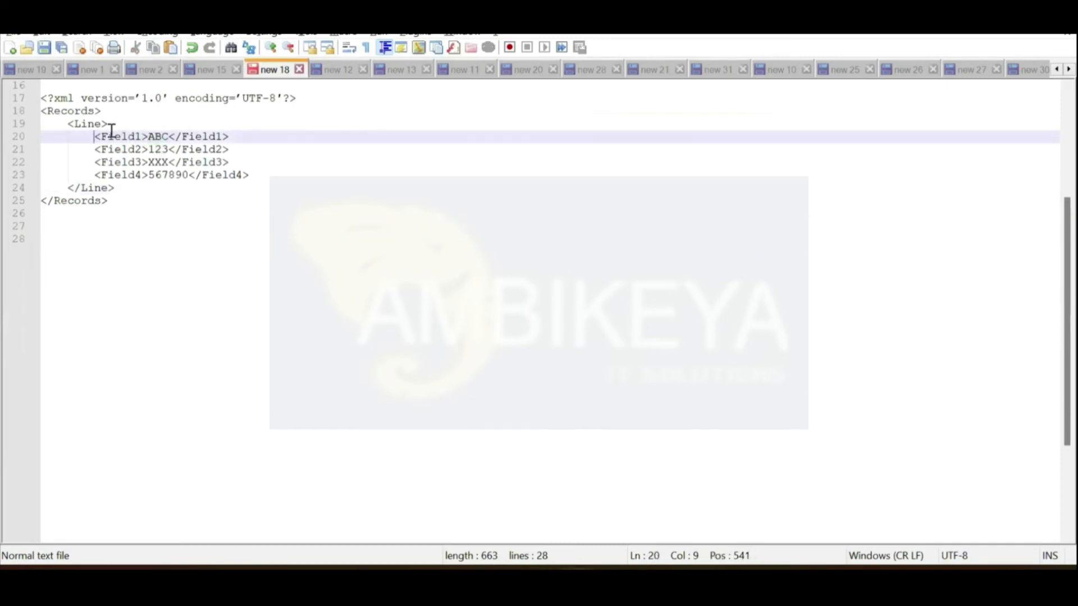
left_click(228, 137, "shift")
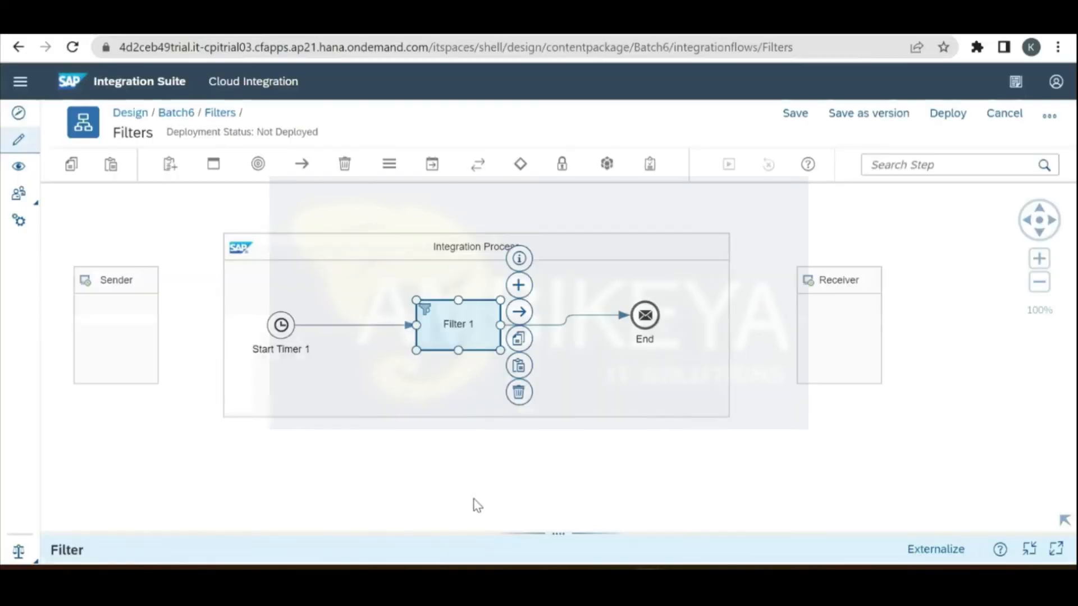
left_click(478, 501)
left_click(475, 328)
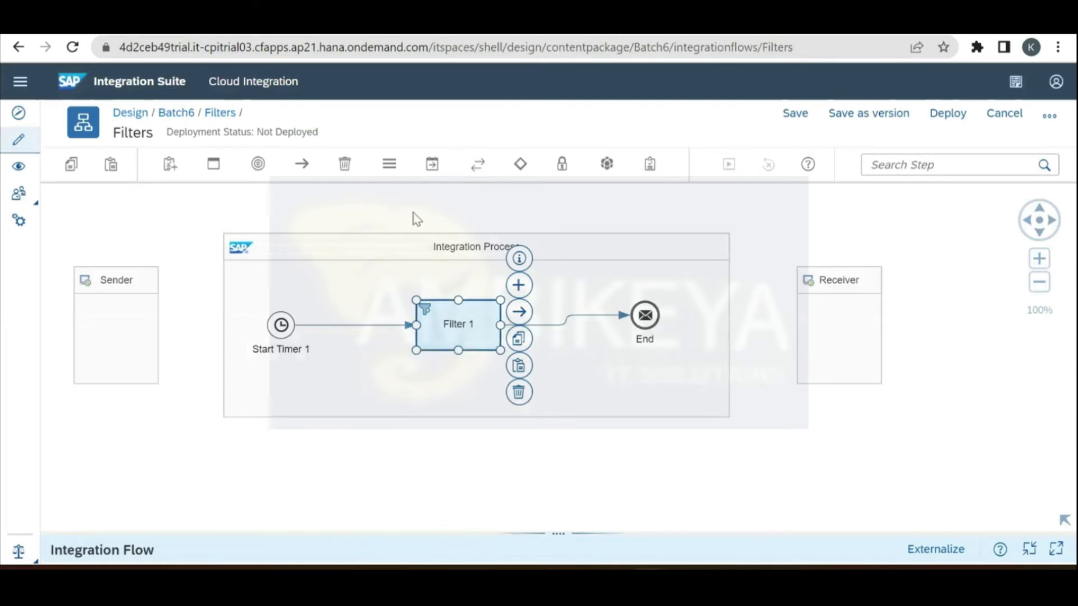
Step: Move Filter 1 right and insert Content Modifier 1 on the connection before it
left_click_drag(458, 332, 549, 333)
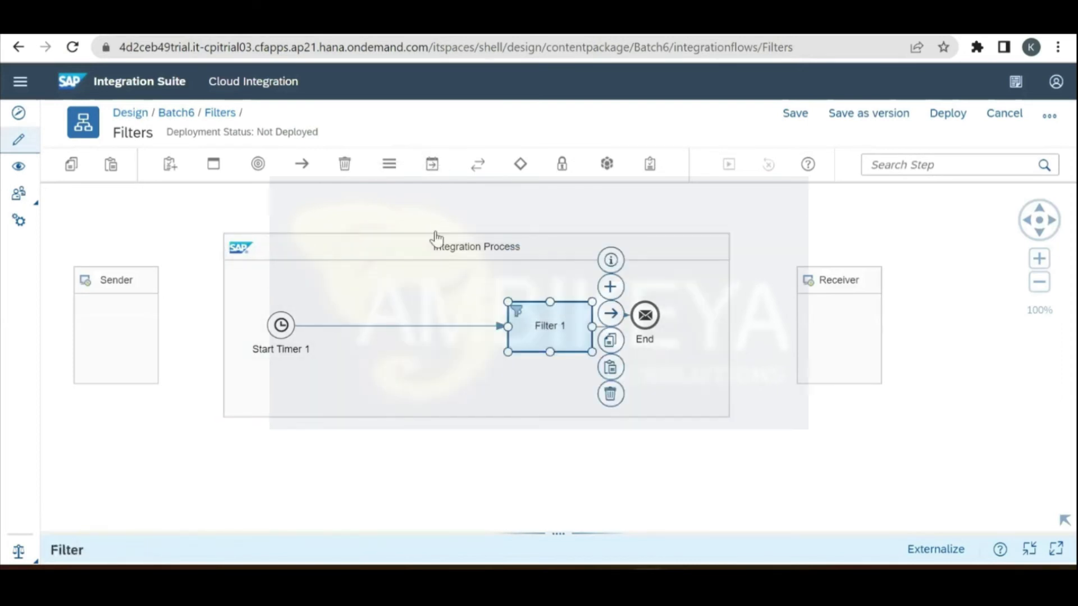
left_click(432, 164)
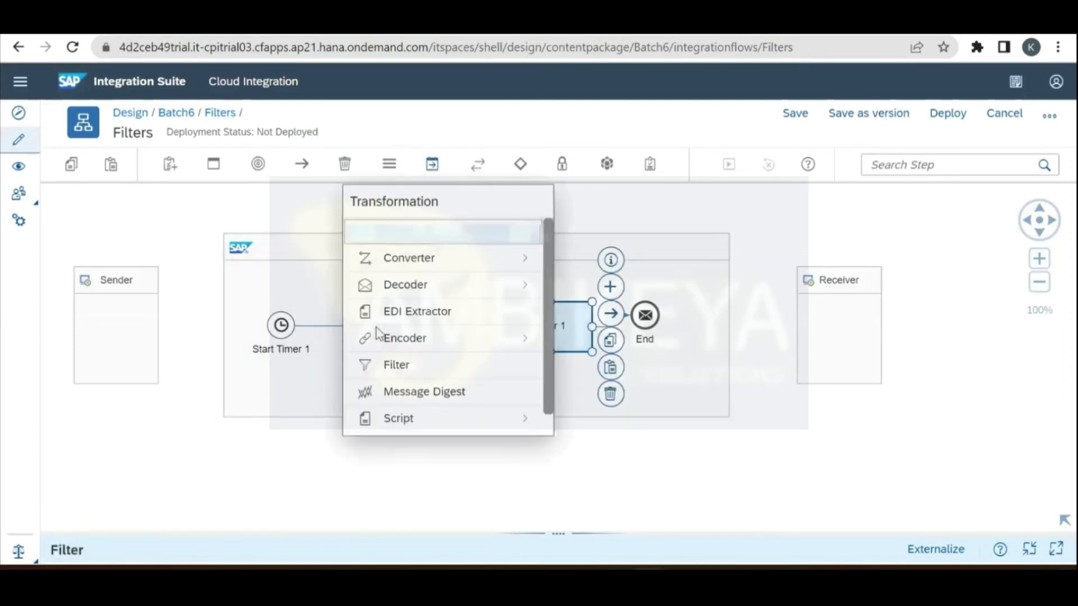
left_click(377, 328)
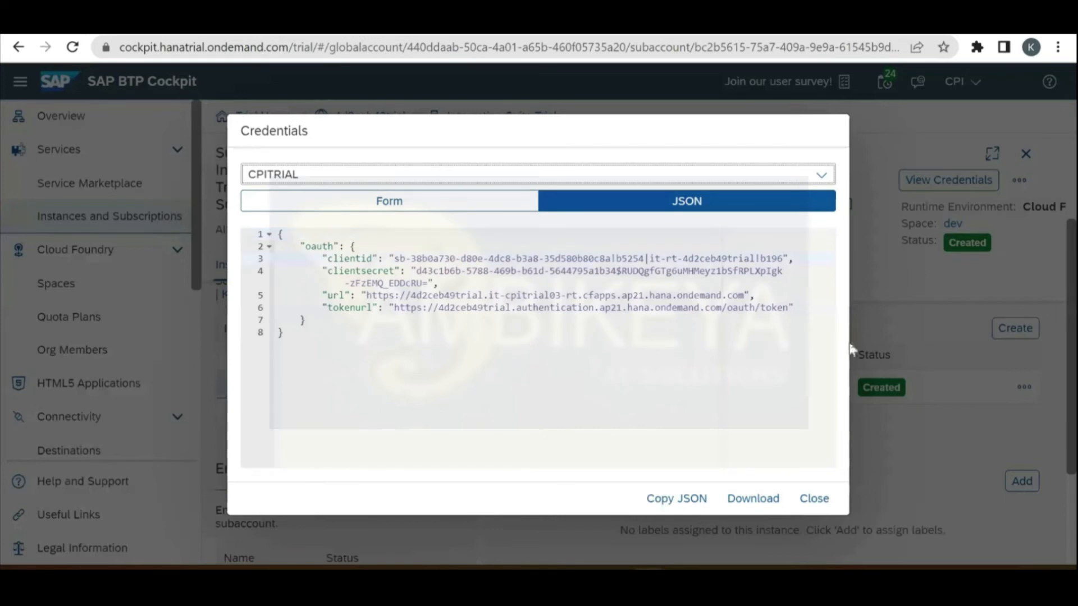
Step: Replace the Postman request's Basic Auth password with the service key's client secret
left_click_drag(783, 259, 395, 259)
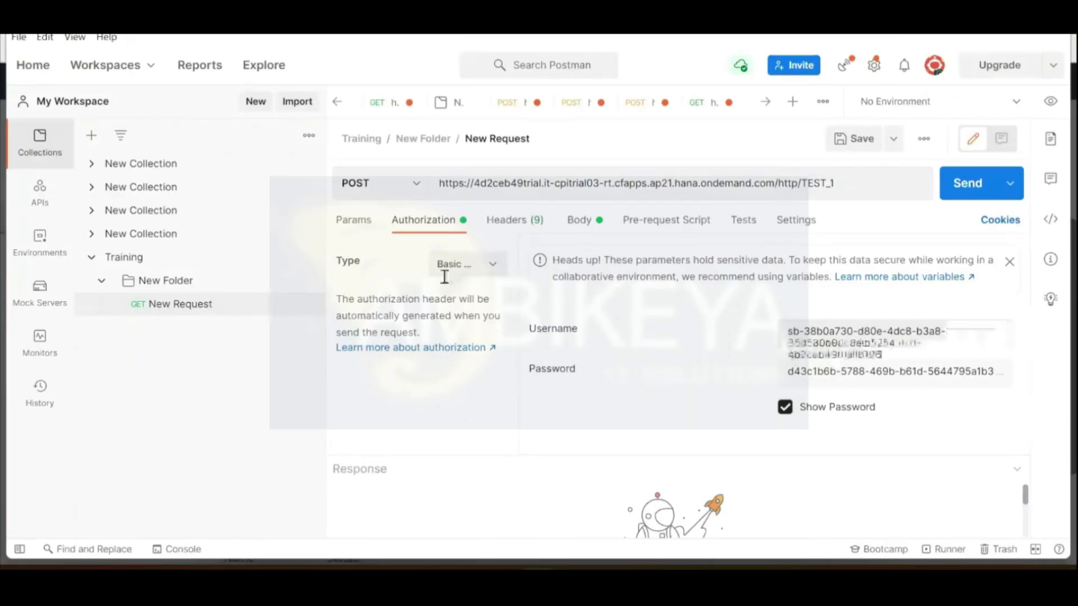
key("alt+Tab")
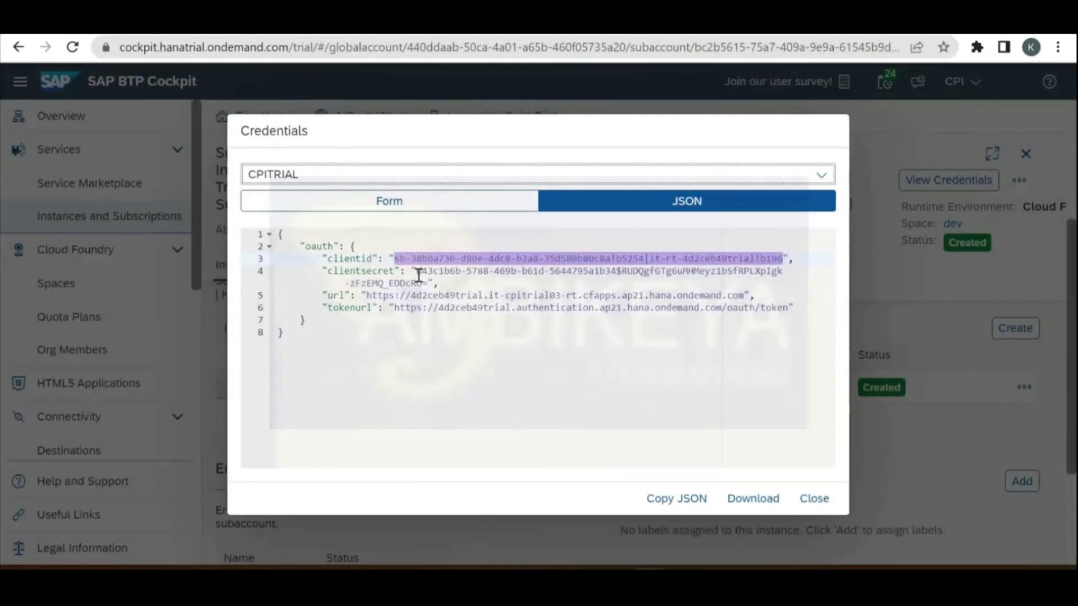
double_click(428, 286)
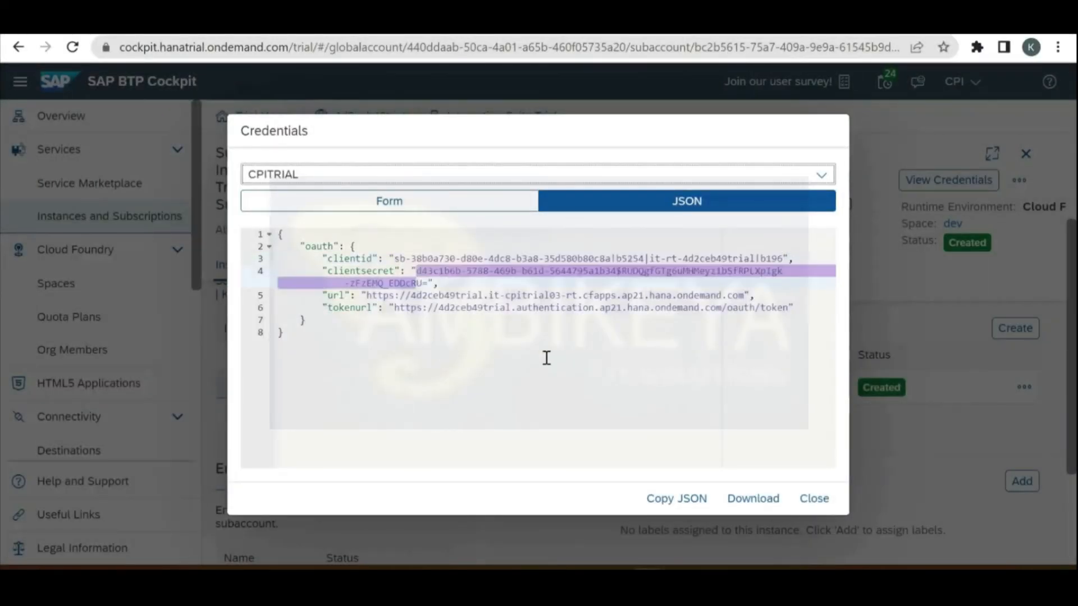
key("alt+Tab")
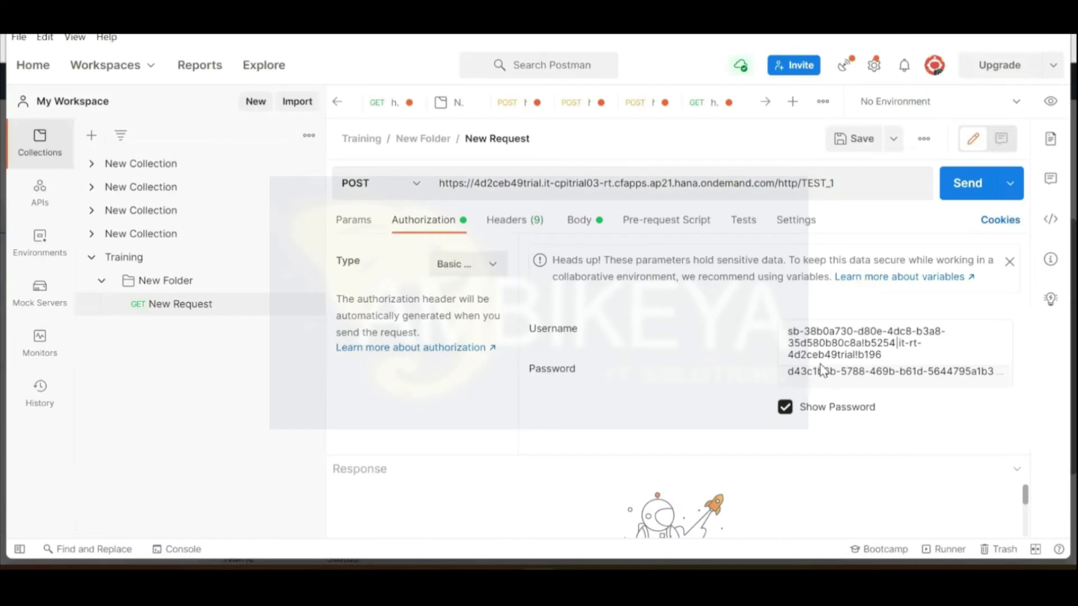
left_click(831, 372)
key("ctrl+a")
key("BackSpace")
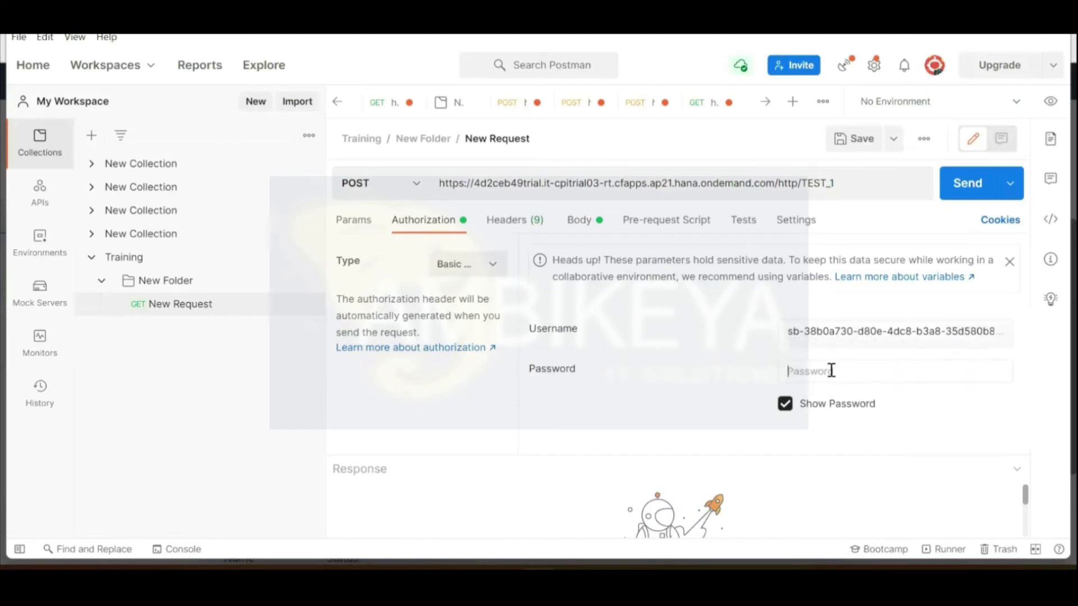
key("ctrl+v")
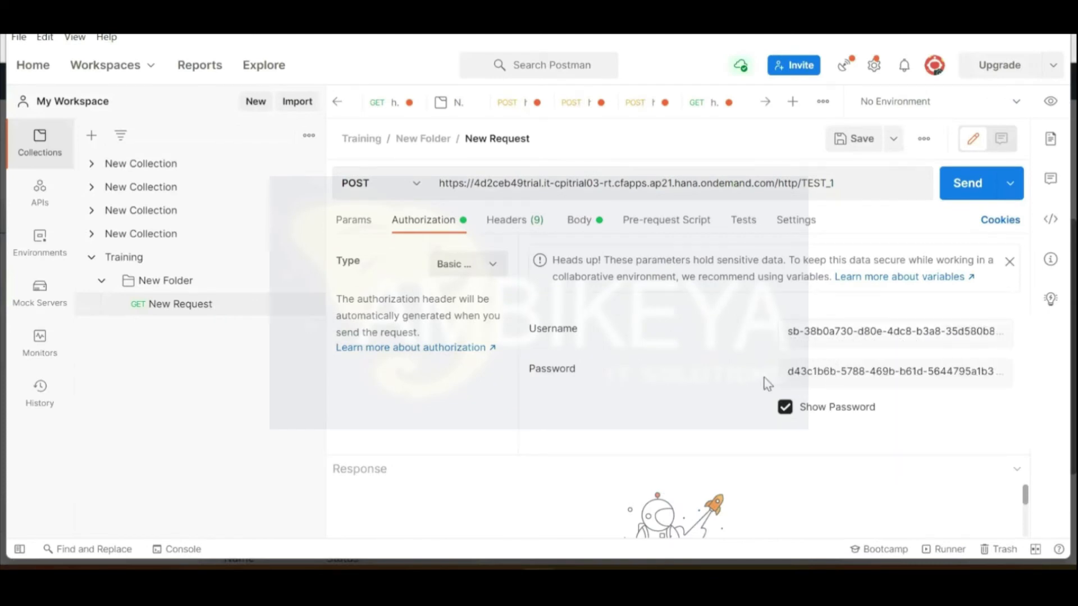
left_click(584, 222)
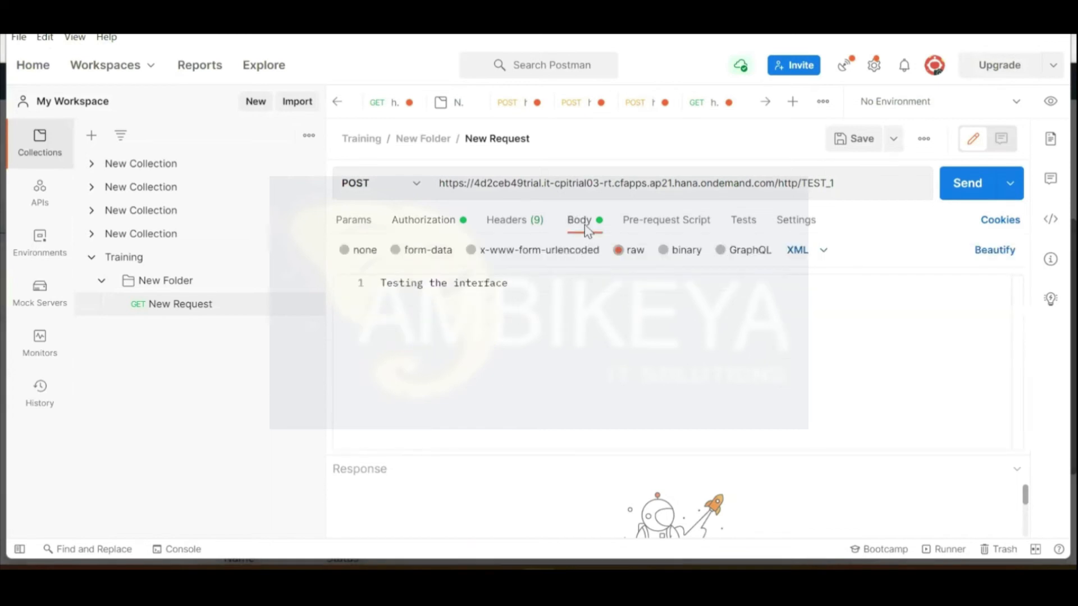
Step: Delete Content Modifier 1 from the Filters flow and move Filter 1 back left
key("alt+Tab")
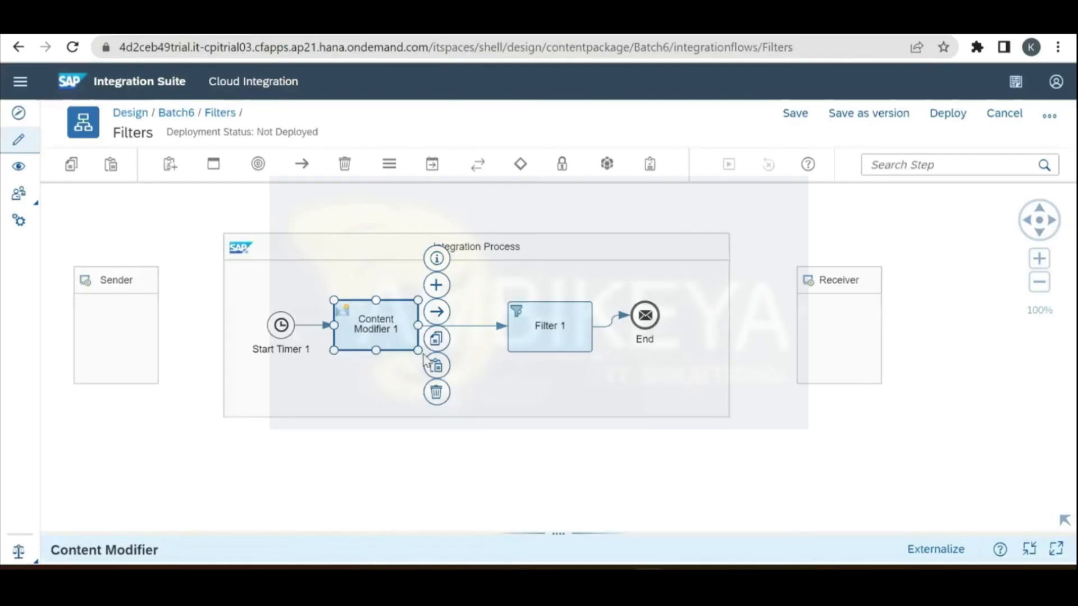
left_click(379, 394)
left_click(401, 330)
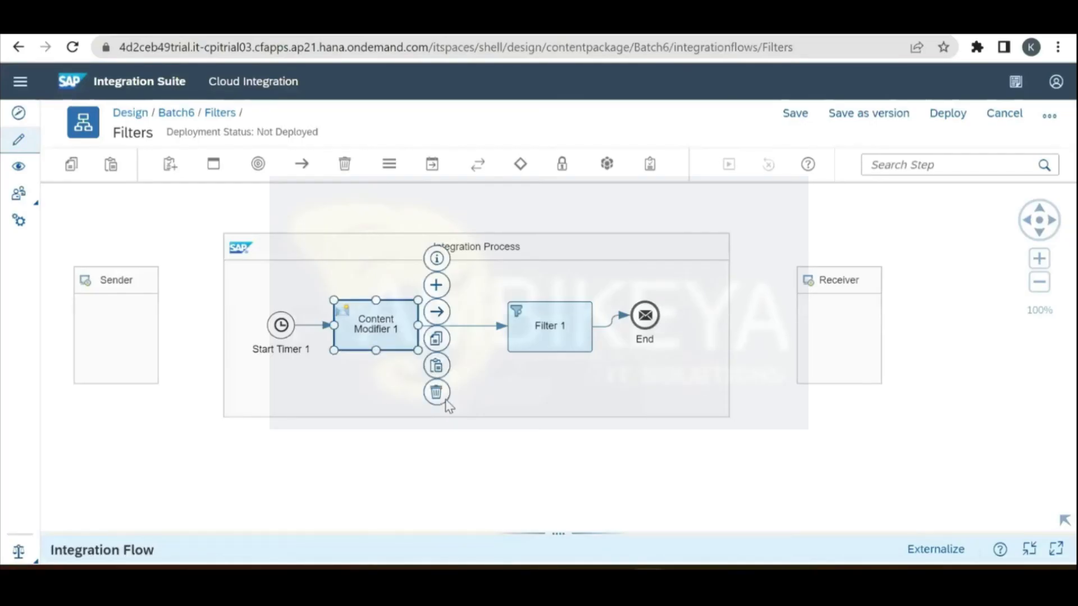
key("Delete")
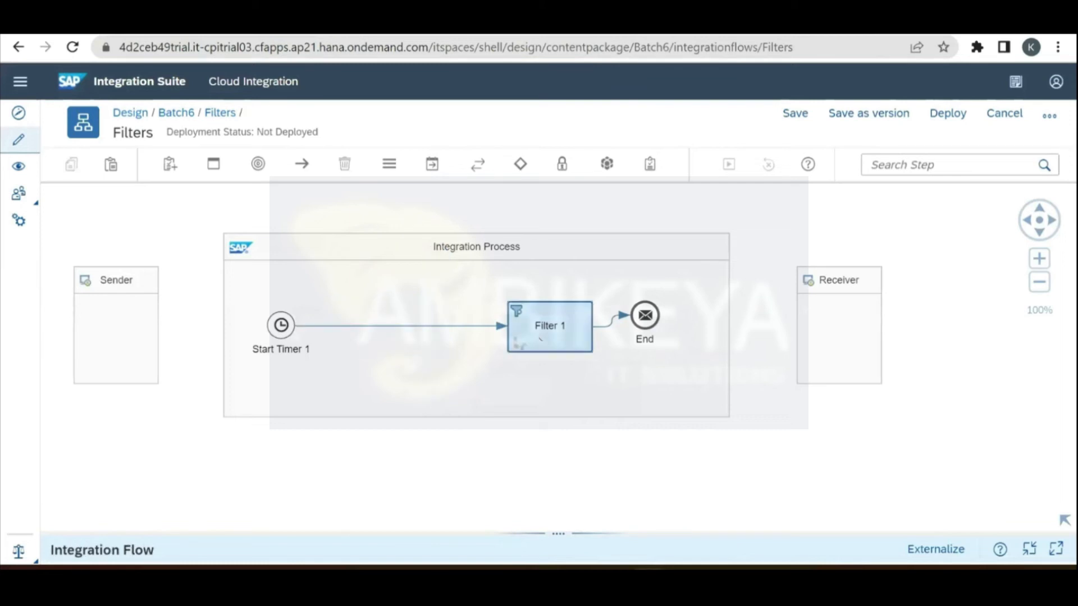
left_click_drag(560, 326, 487, 333)
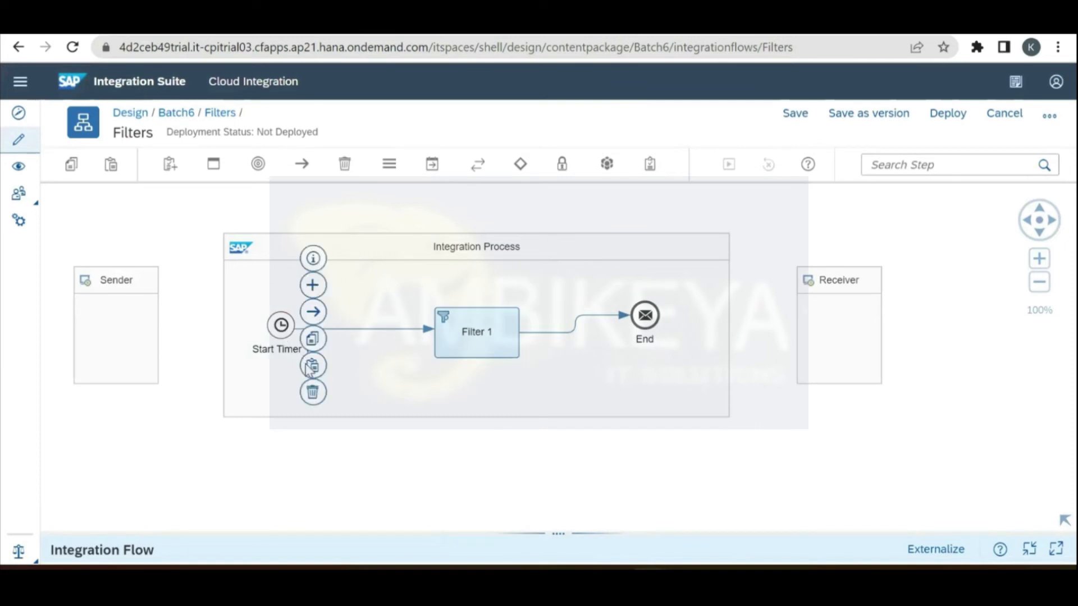
Step: Replace Start Timer 1 with a Start Message event, Start 1, connected to Filter 1
left_click(281, 326)
left_click(313, 394)
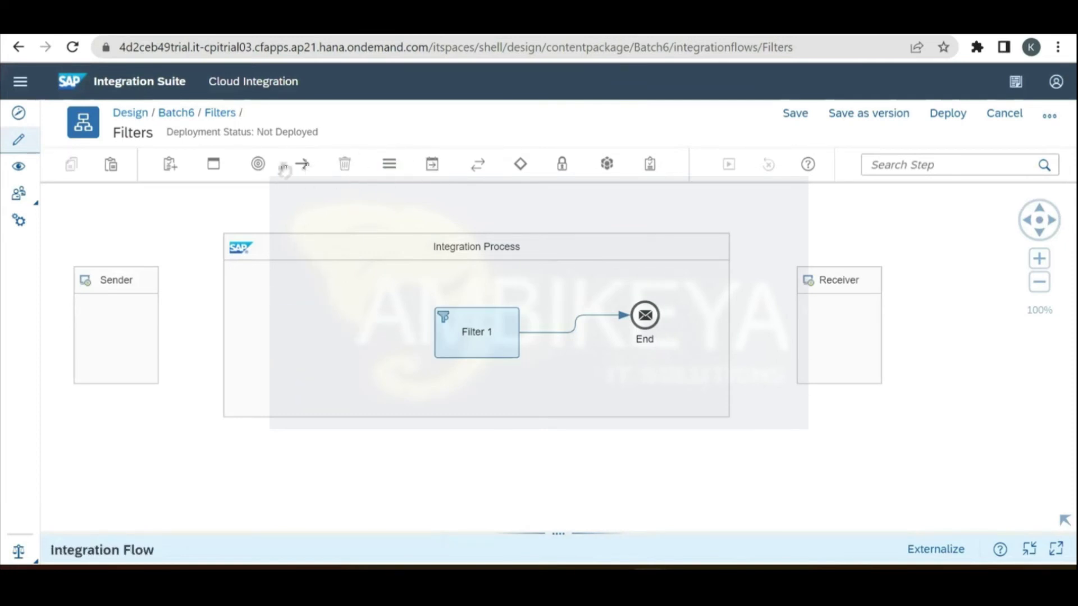
left_click(258, 165)
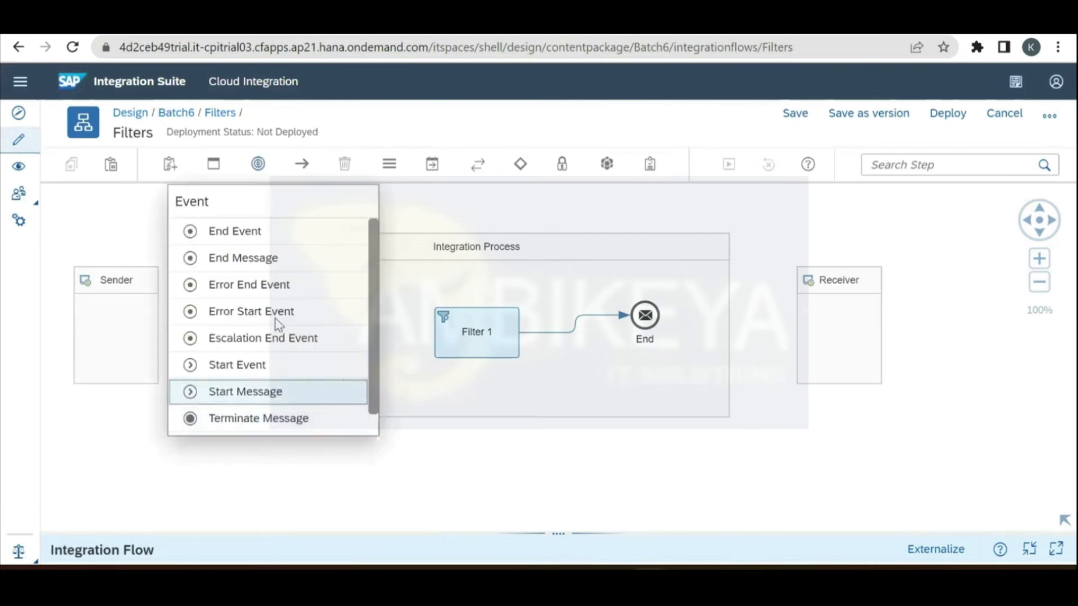
left_click(295, 395)
left_click(306, 308)
left_click_drag(449, 328, 449, 328)
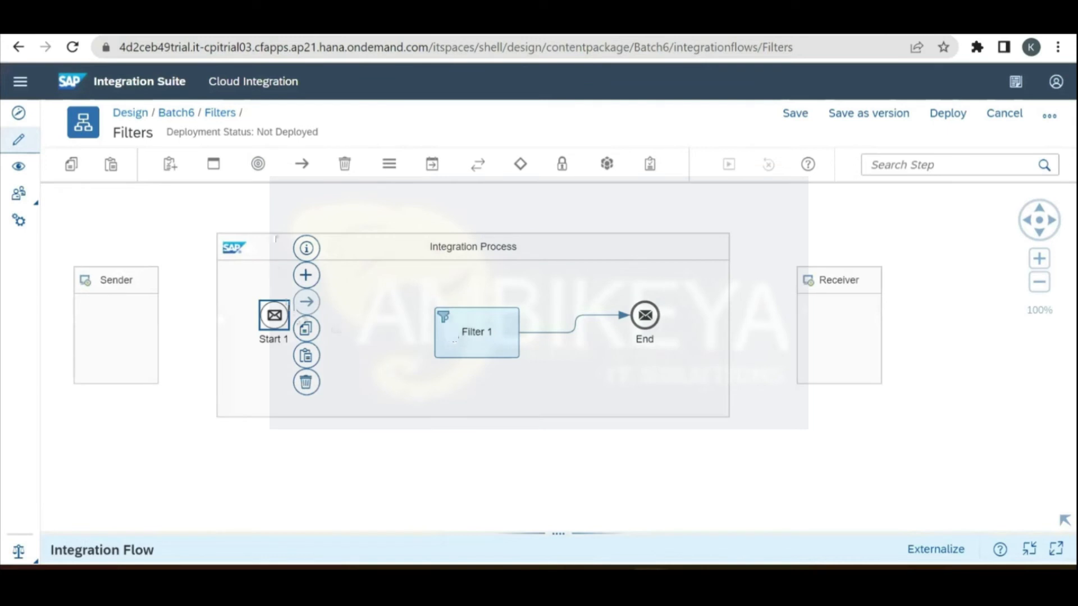
left_click(264, 204)
Step: Connect the Sender to Start 1 with an HTTPS adapter
left_click(121, 337)
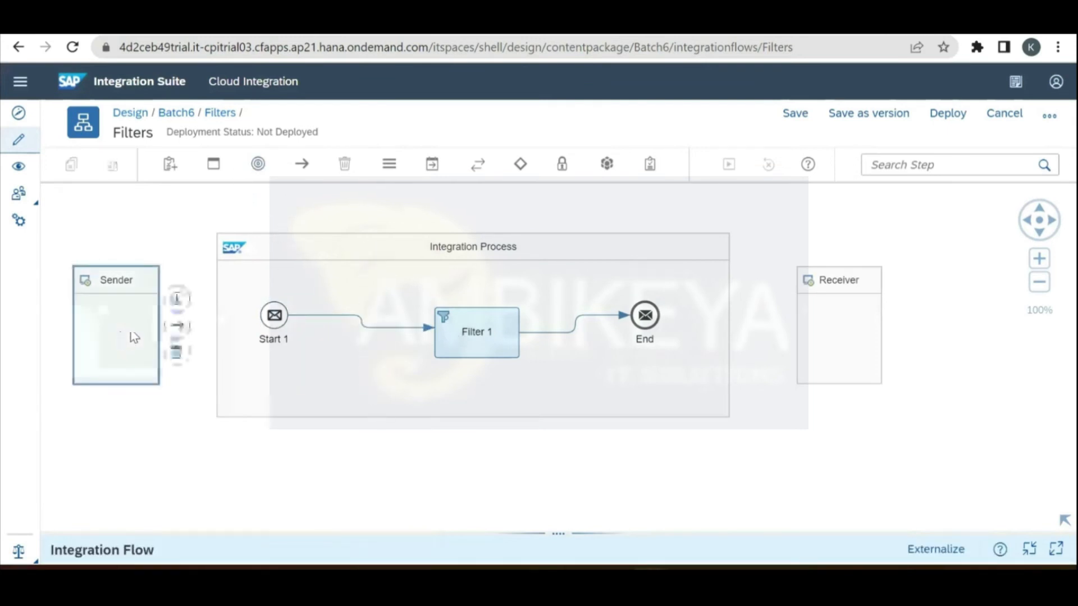
left_click_drag(177, 325, 274, 329)
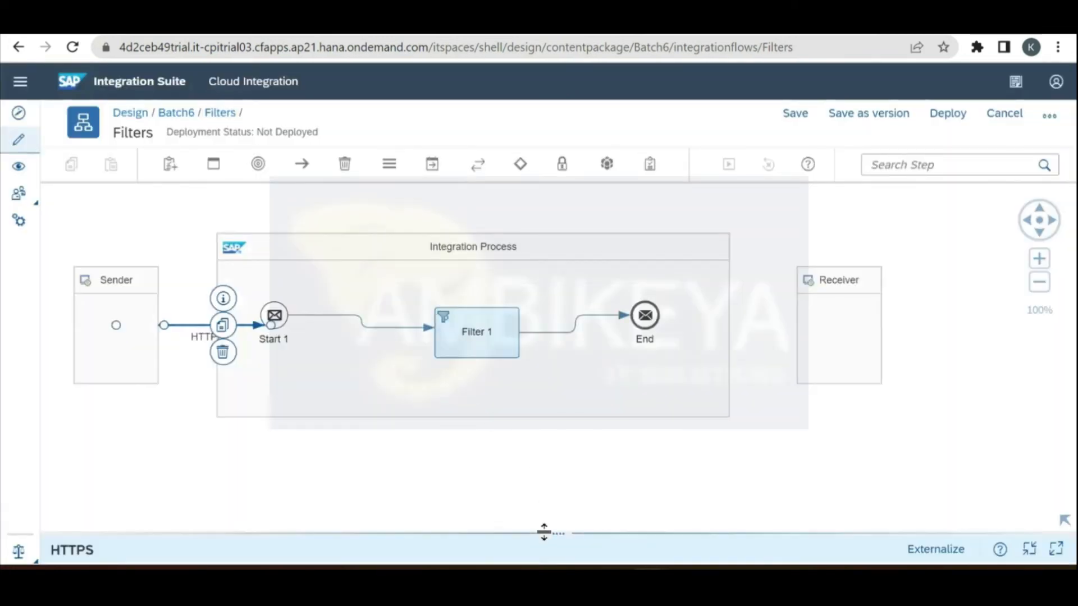
left_click_drag(544, 532, 549, 319)
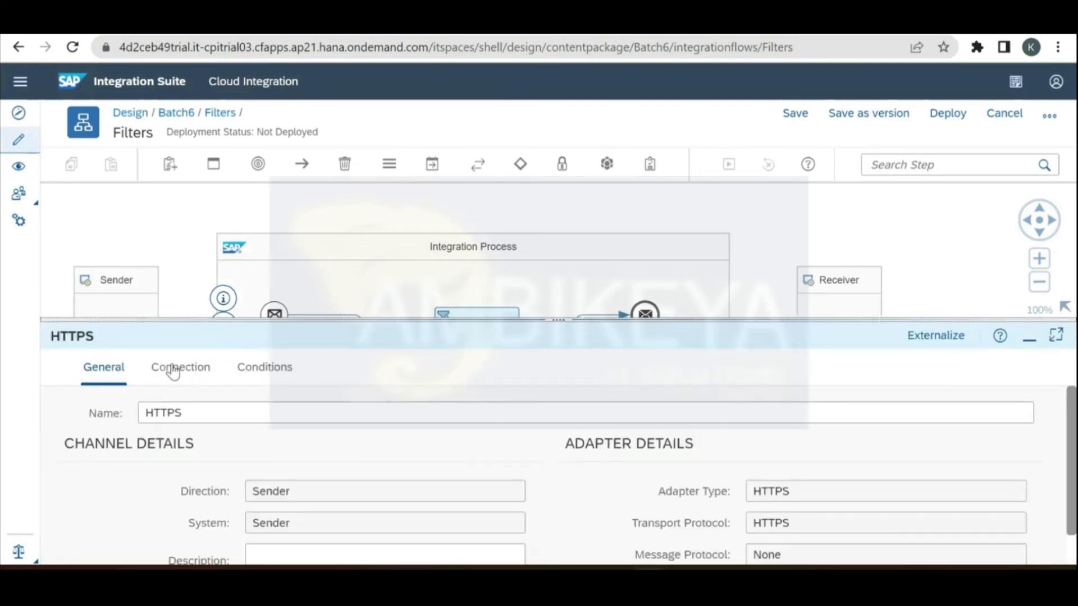
Step: Uncheck CSRF Protected and set the HTTPS channel Address to /Filter5, reviewing the Conditions tab
left_click(176, 371)
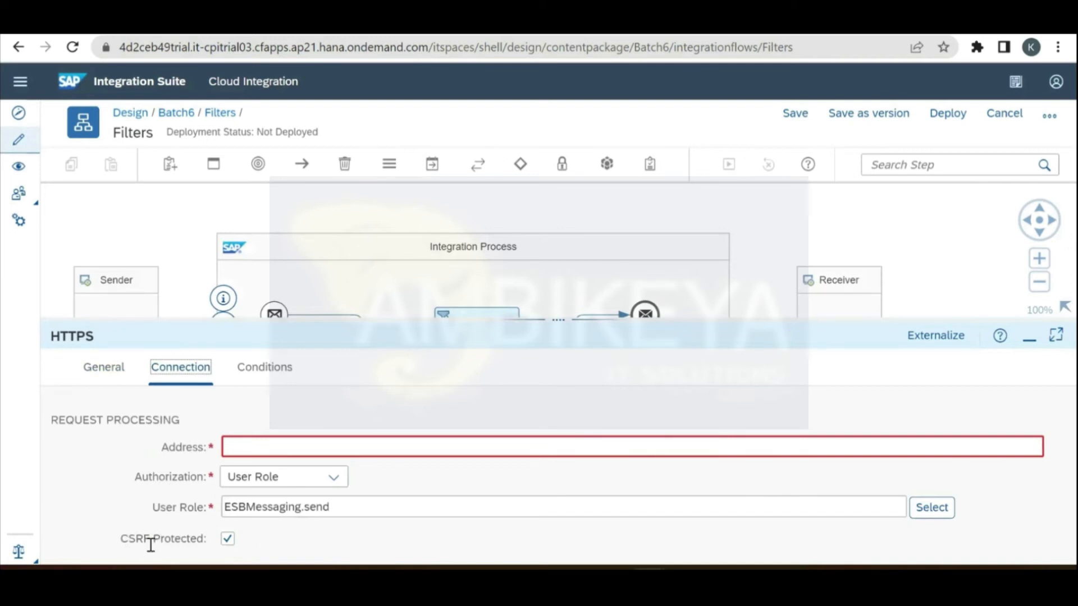
left_click(227, 543)
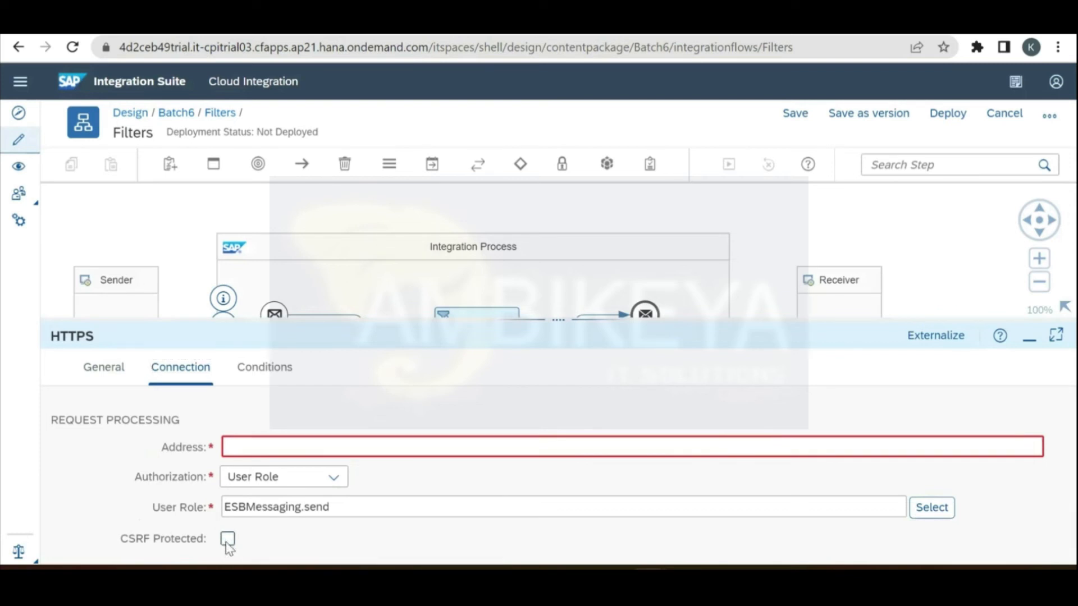
left_click(266, 447)
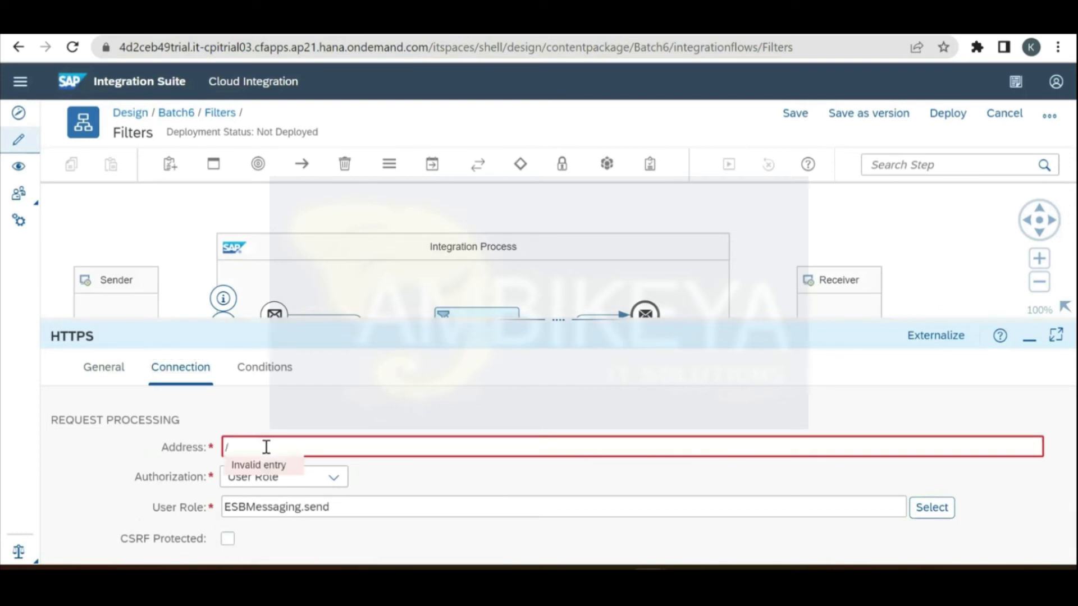
type("/FILTE")
key("BackSpace")
key("BackSpace")
key("BackSpace")
key("BackSpace")
type("ilter5")
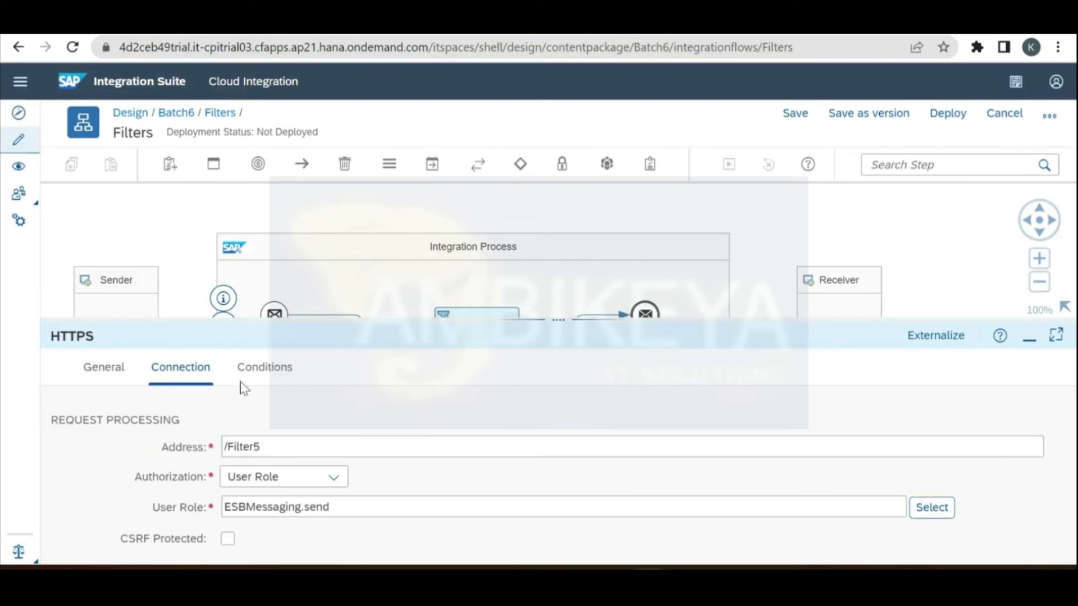
left_click(265, 367)
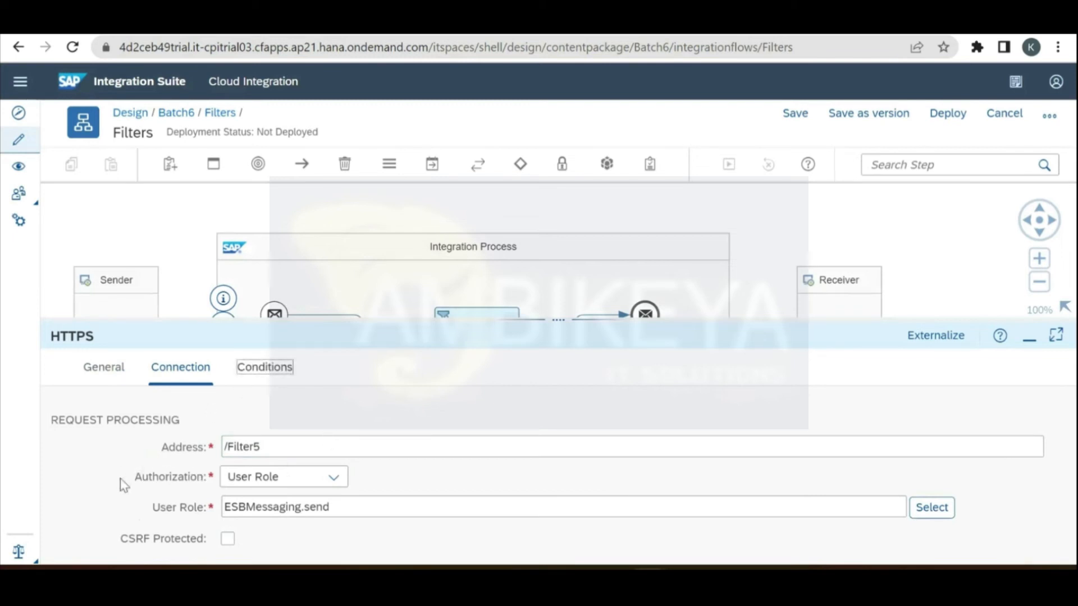
left_click(206, 374)
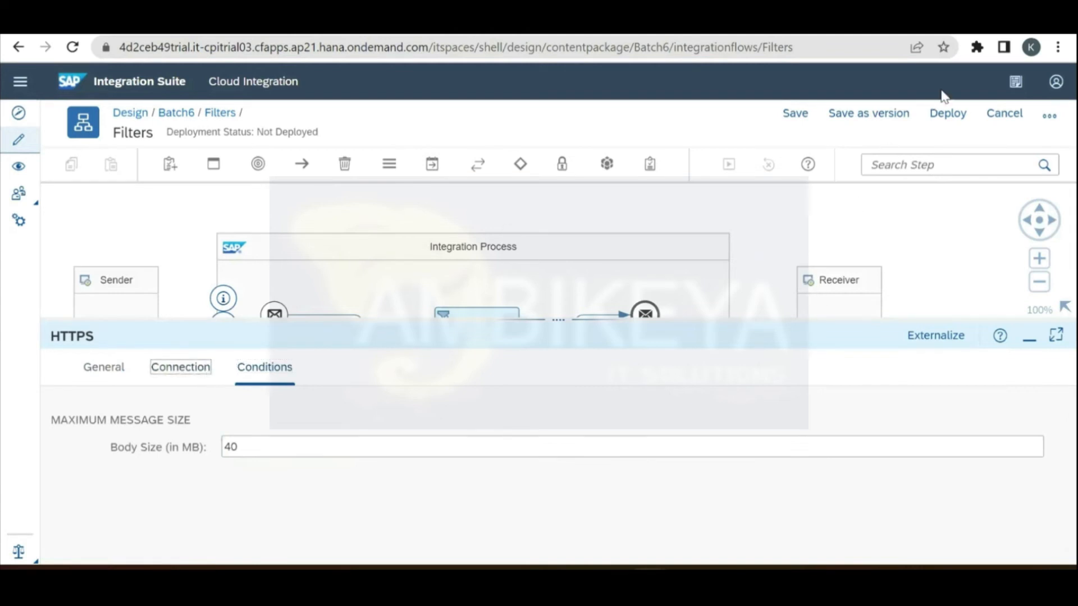
Step: Save Filters as a new version and deploy it
left_click(894, 118)
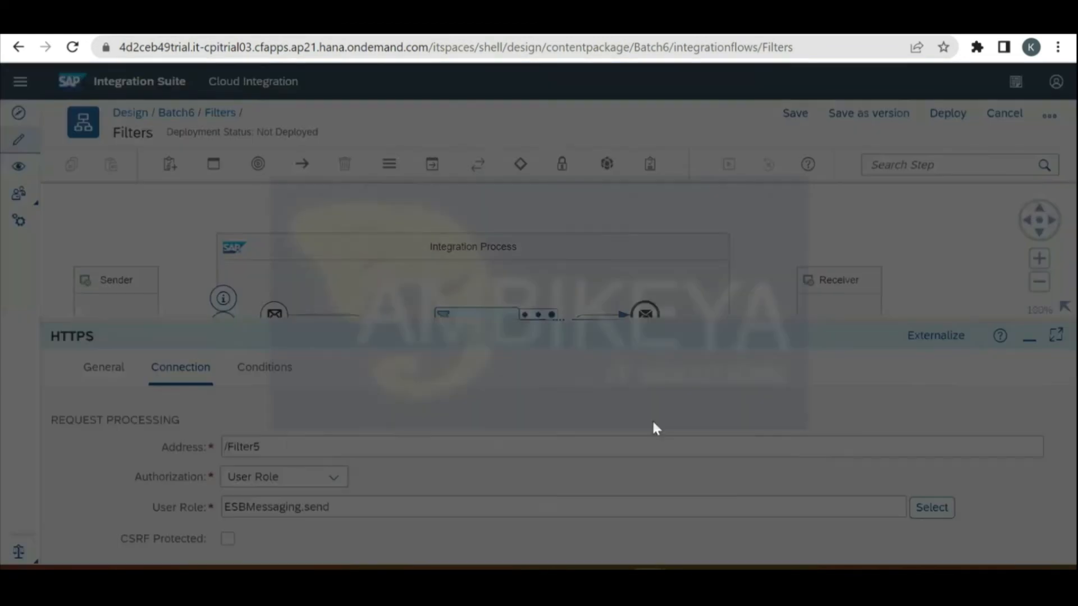
left_click(673, 412)
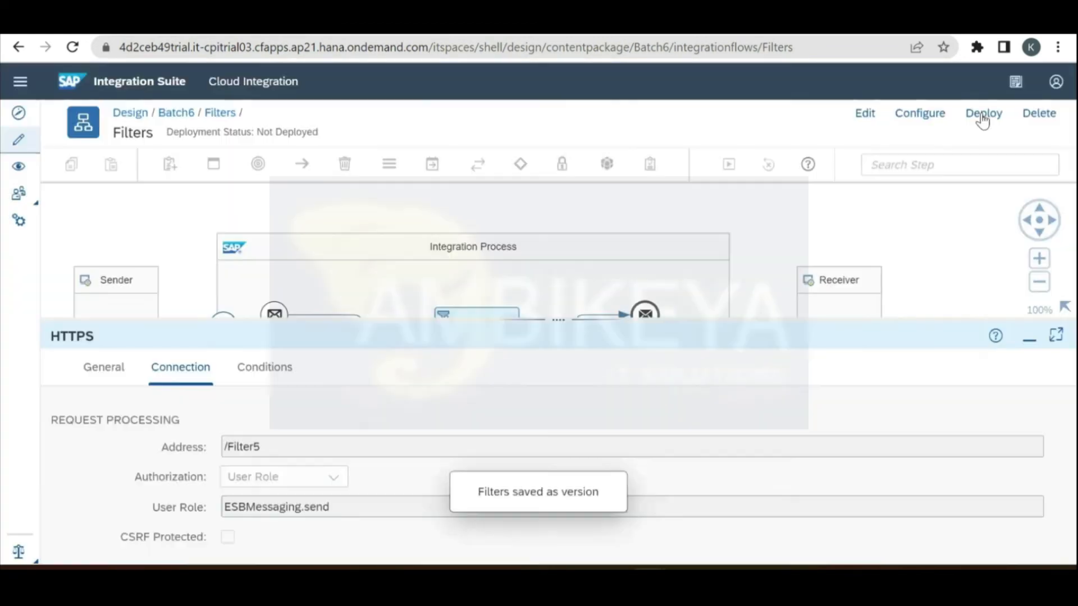
left_click(984, 115)
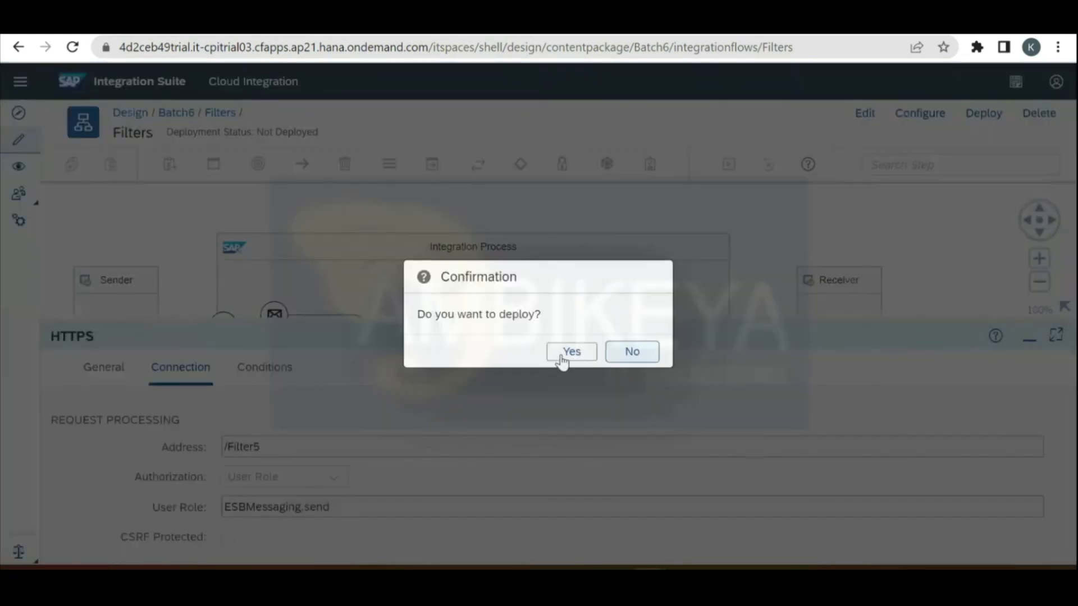
left_click(569, 354)
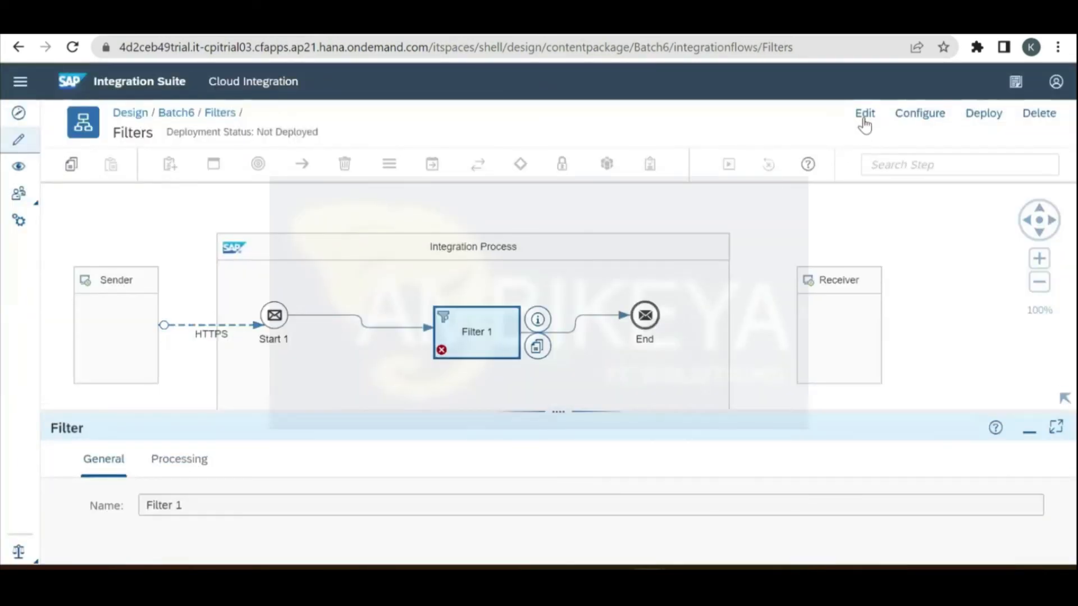
Step: Delete Filter 1 so Start 1 links to End, then redeploy and dismiss the notice
left_click(865, 118)
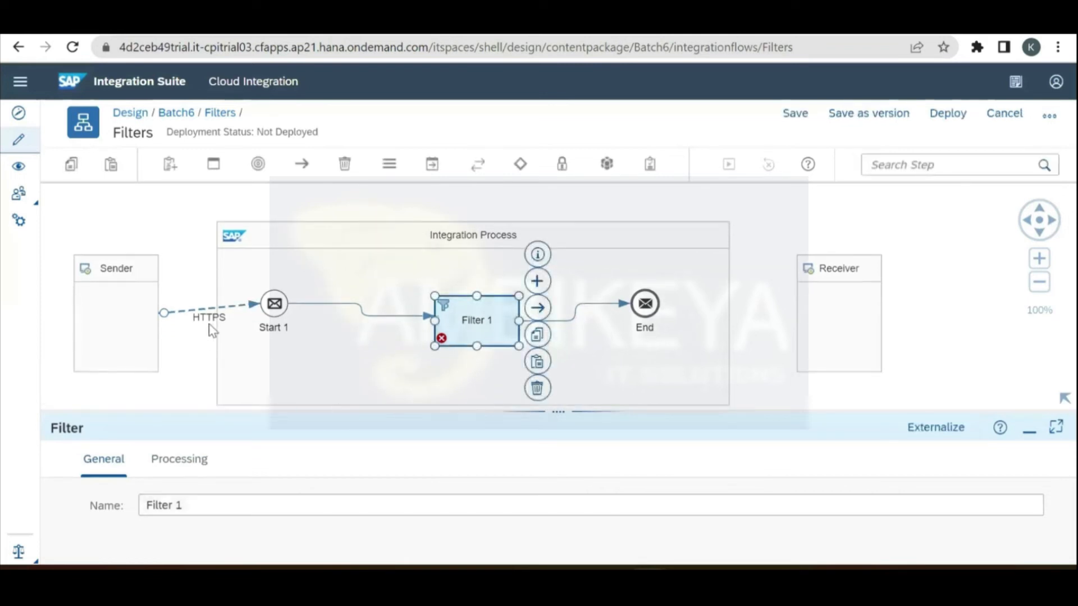
key("Delete")
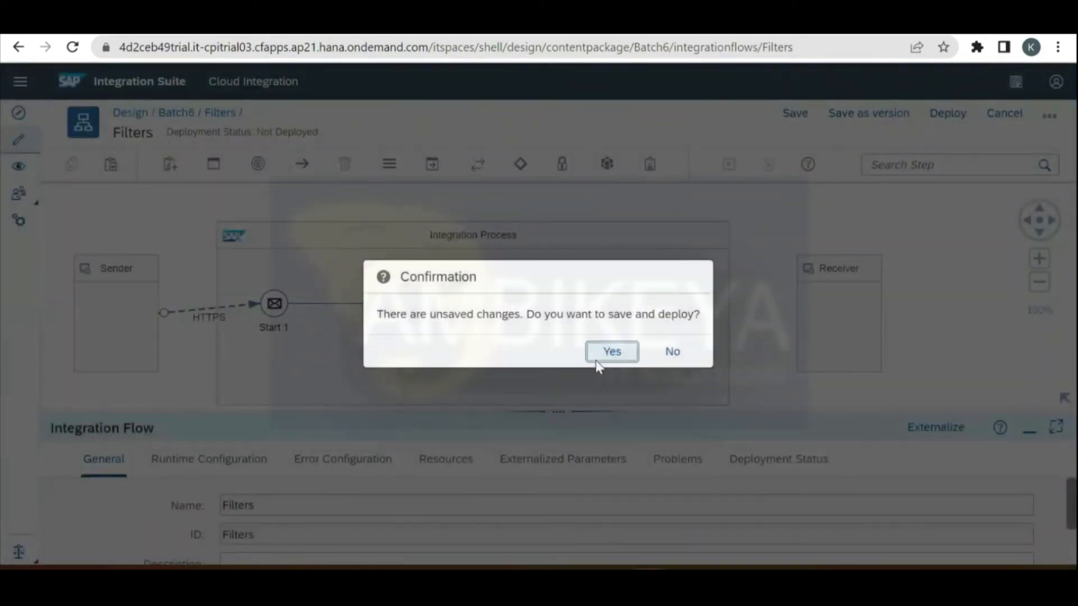
left_click(625, 354)
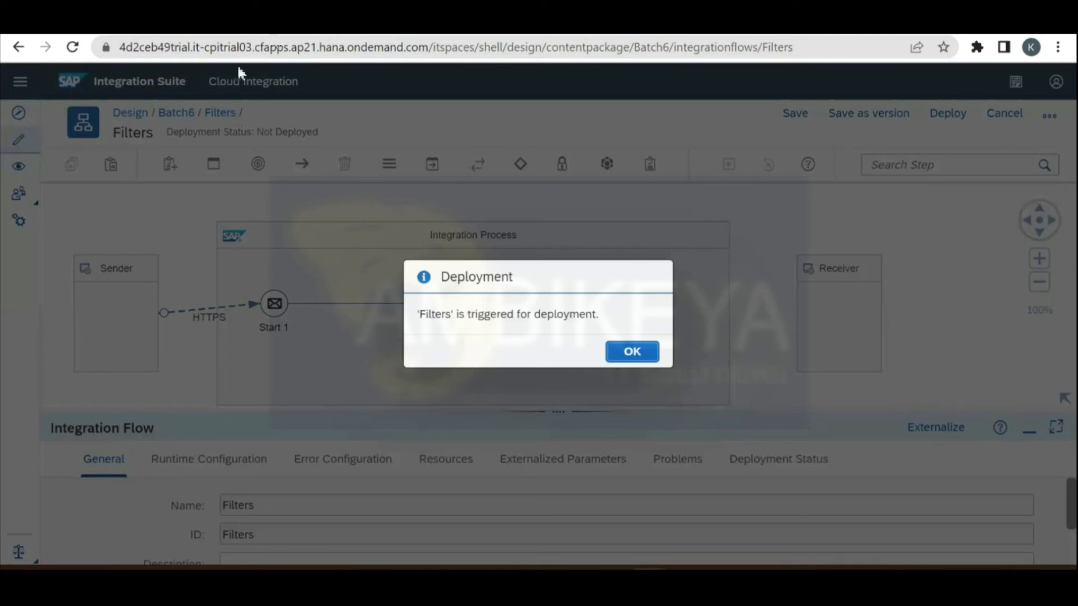
key("Return")
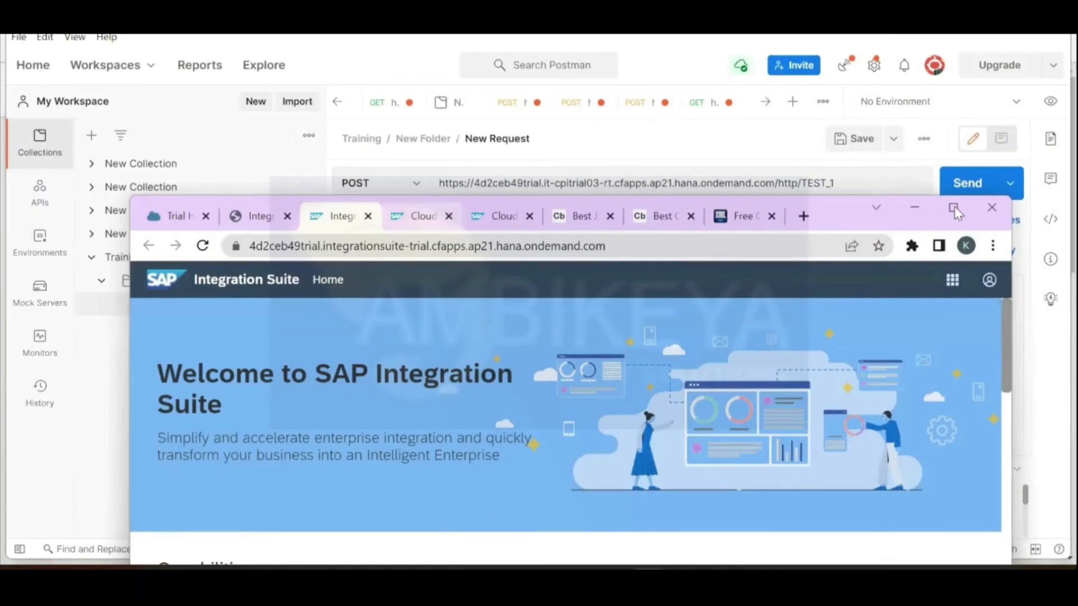
Step: In the Cloud Integration tab, refresh Manage Integration Content repeatedly until Filters reports Started
left_click(418, 216)
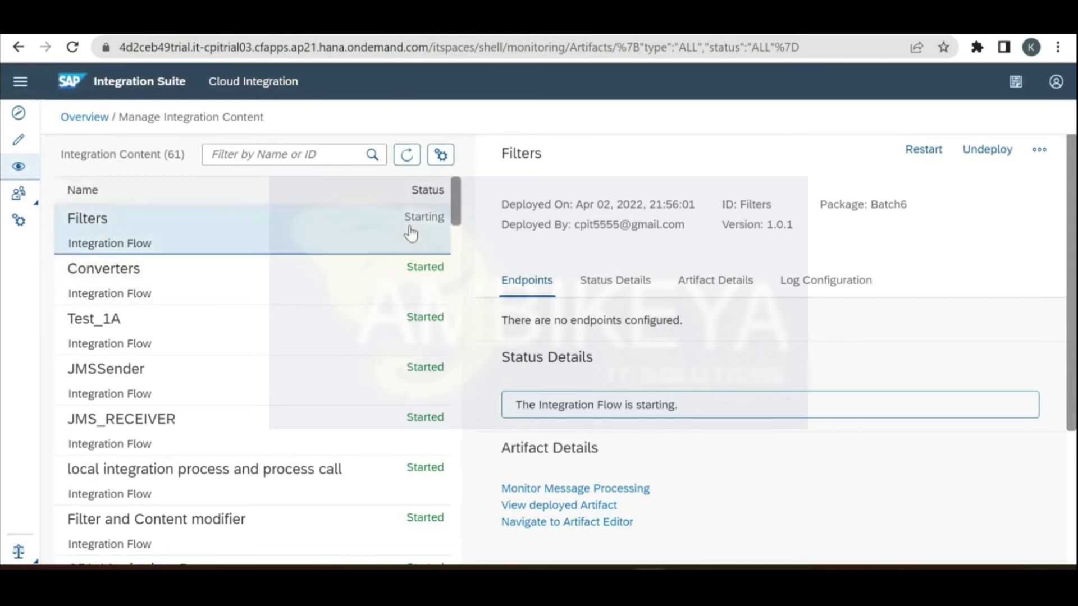
left_click(408, 156)
left_click(407, 157)
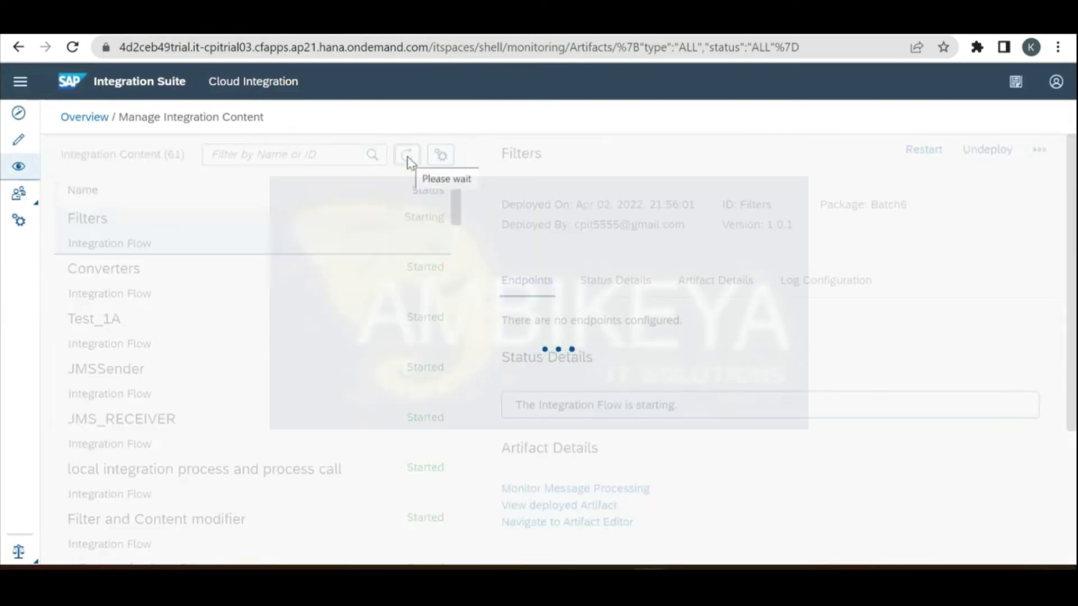
left_click(407, 155)
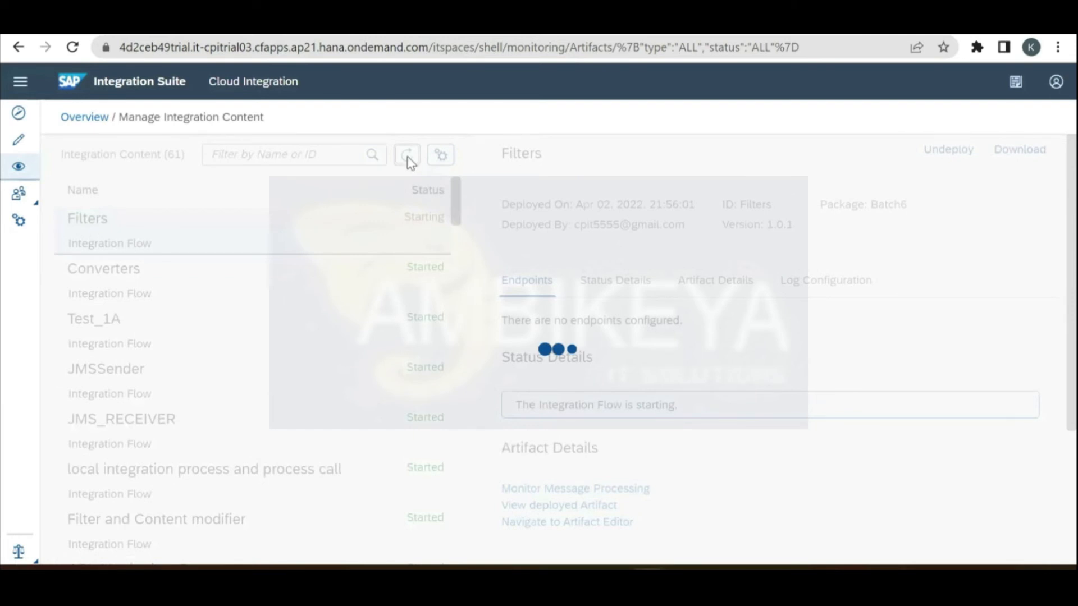
left_click(408, 155)
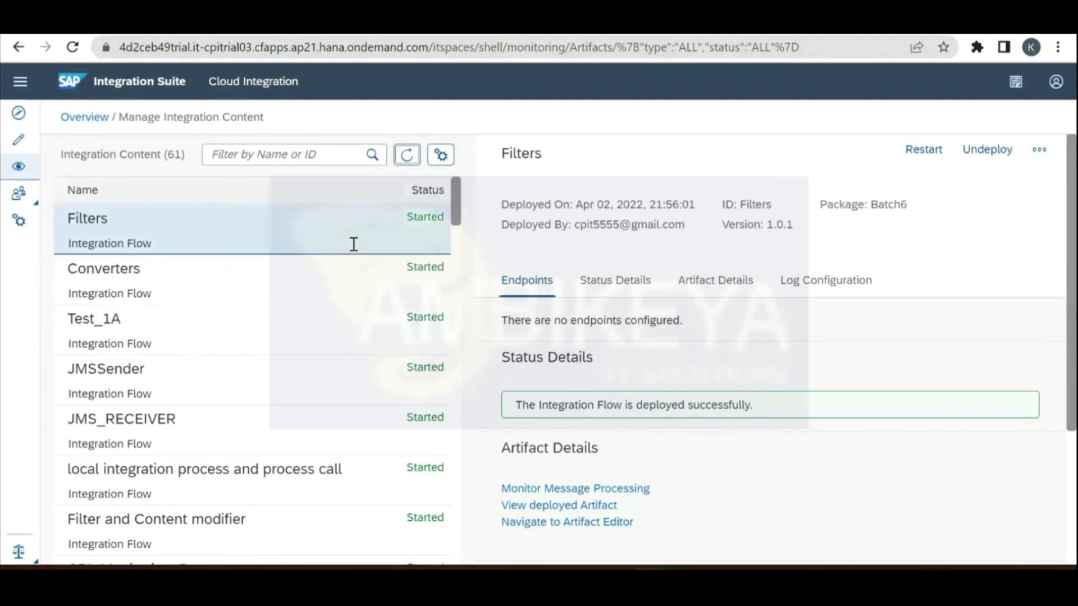
Step: Return to the Filters editor and save the flow as version 1.0.2
key("ctrl+Tab")
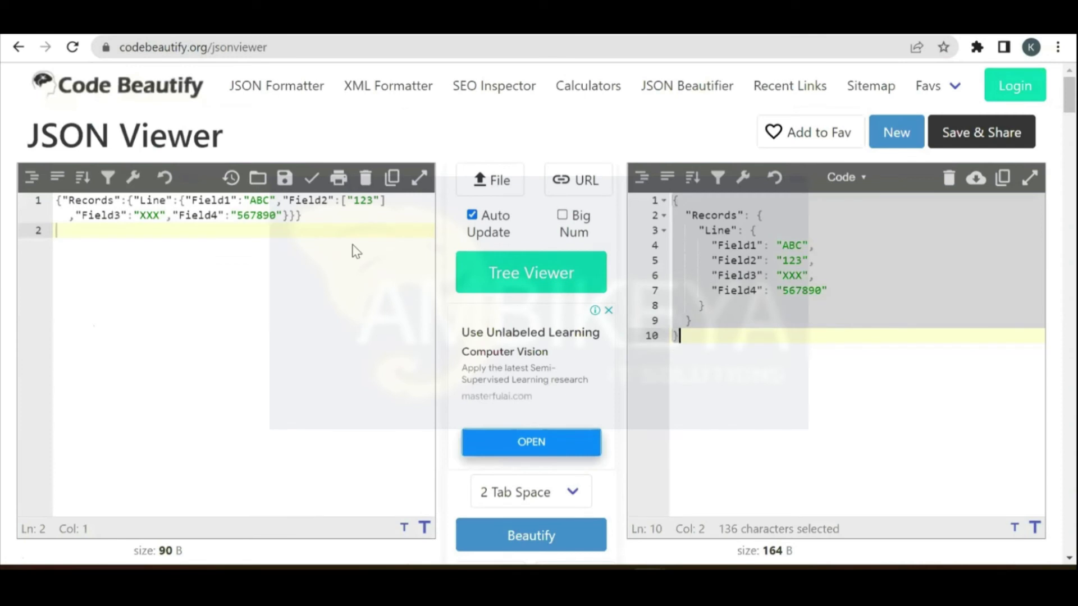
key("ctrl+Tab")
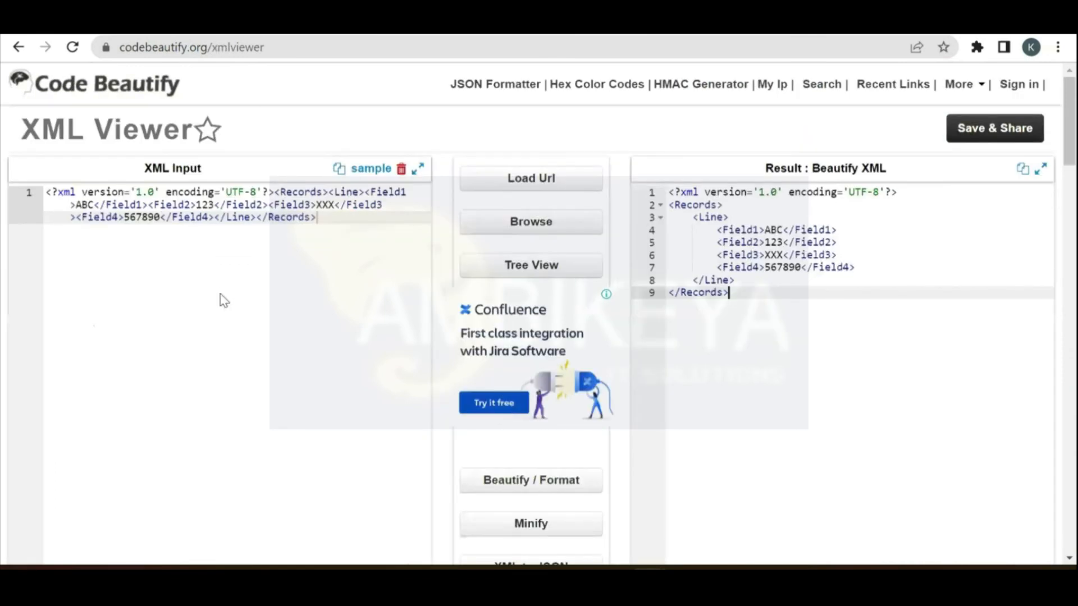
key("ctrl+Tab")
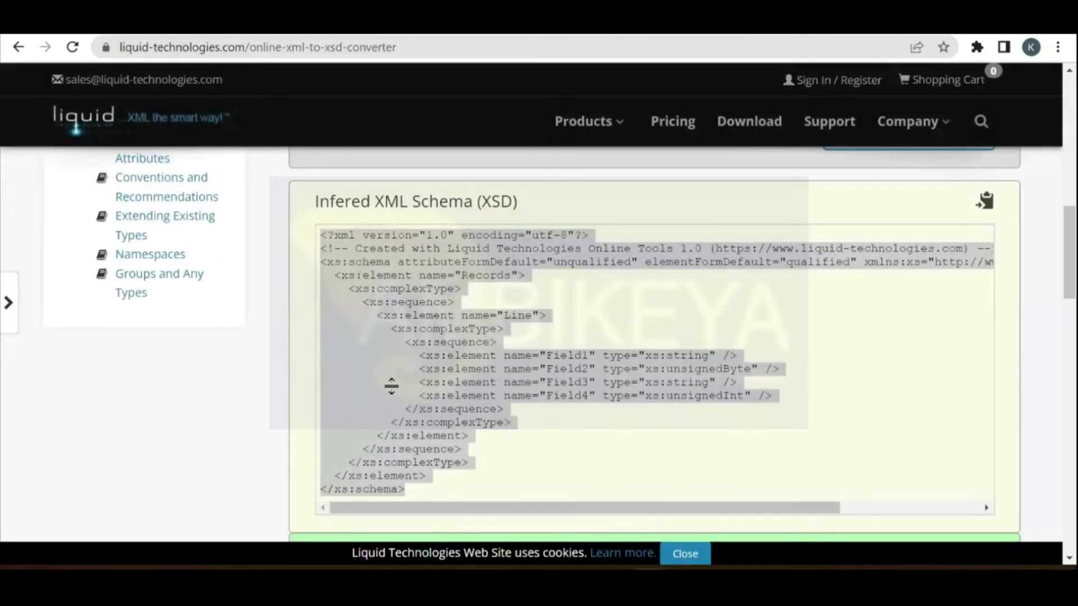
key("ctrl+Tab")
key("ctrl+Tab")
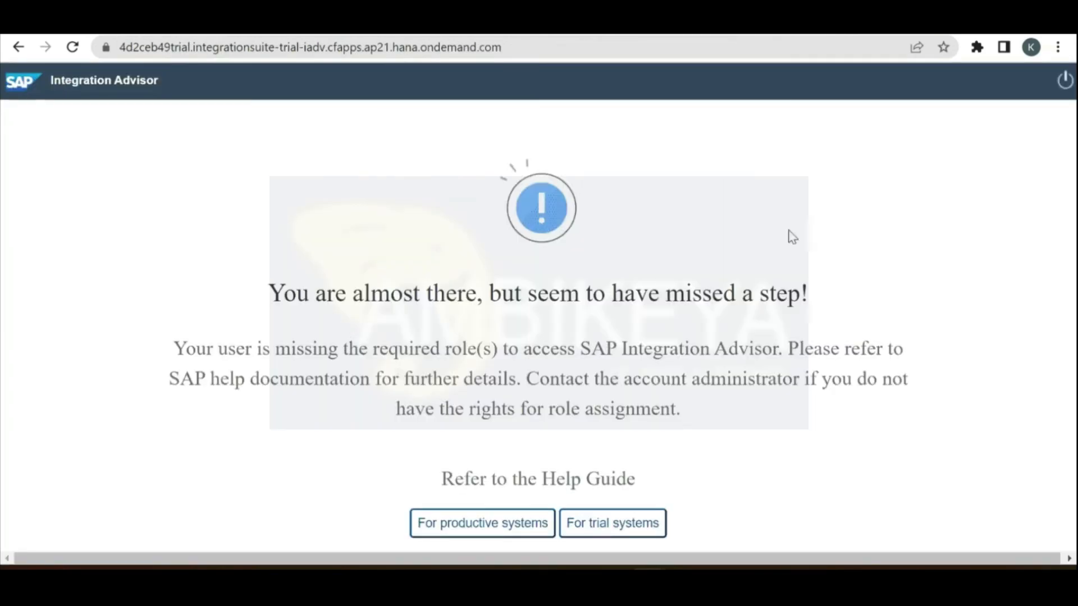
key("ctrl+Tab")
left_click(866, 116)
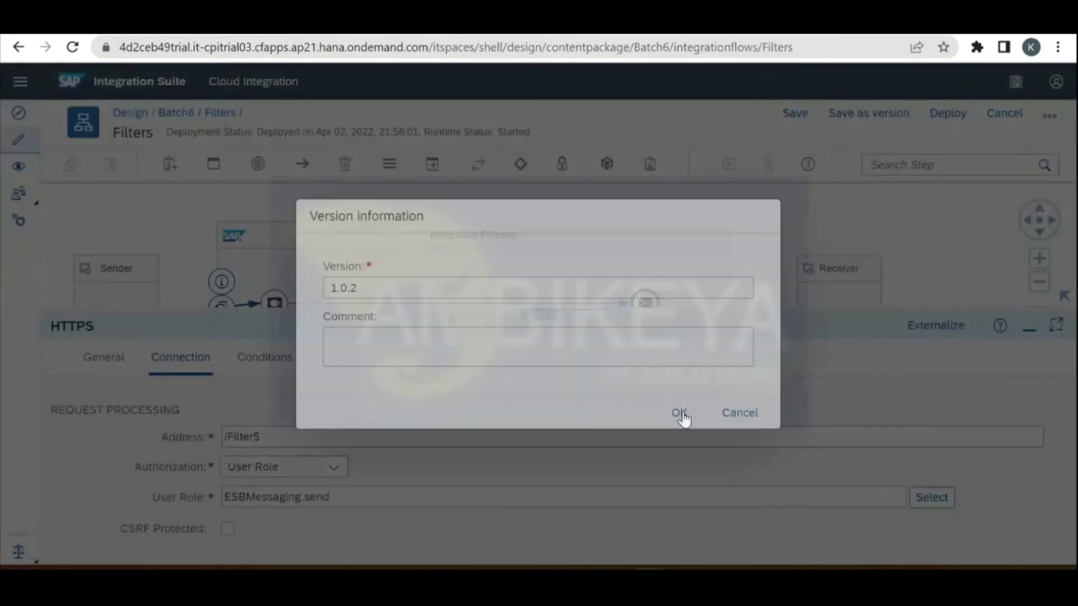
left_click(680, 414)
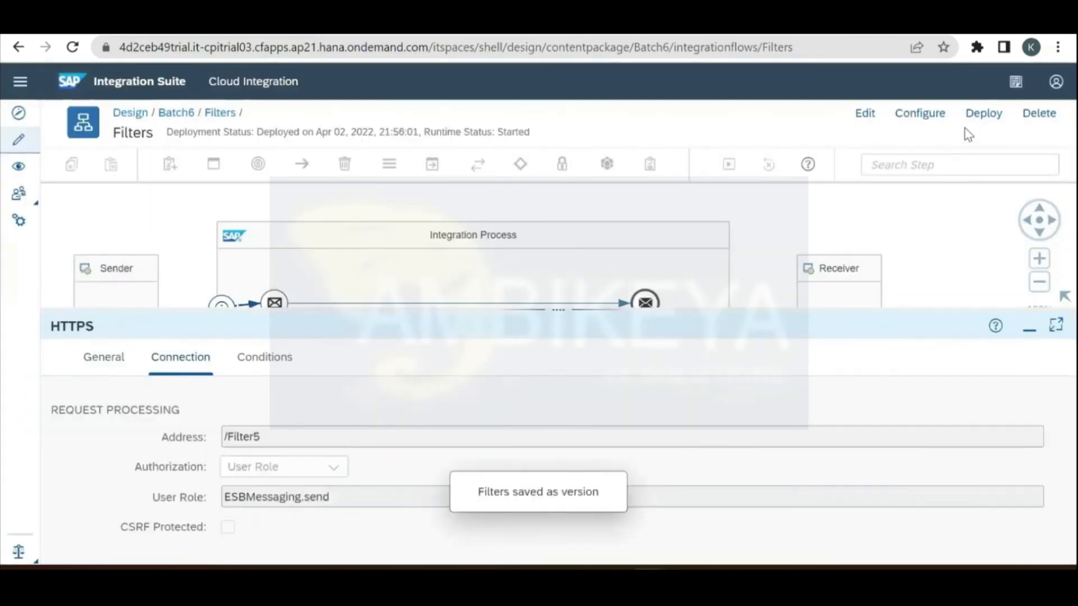
Step: Redeploy Filters and refresh the content list, which shows it Starting
left_click(975, 125)
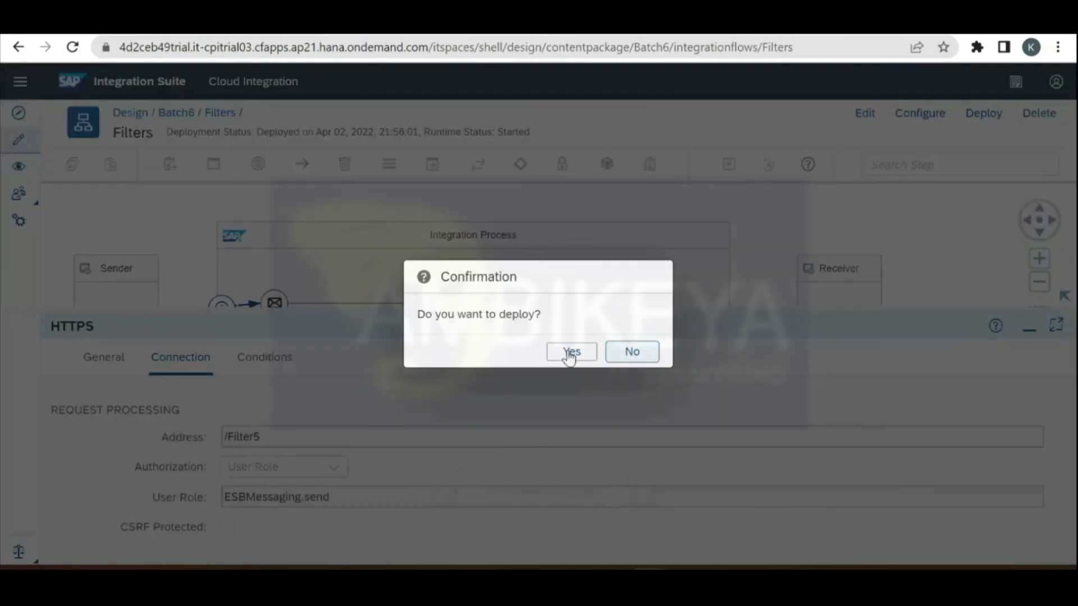
key("Return")
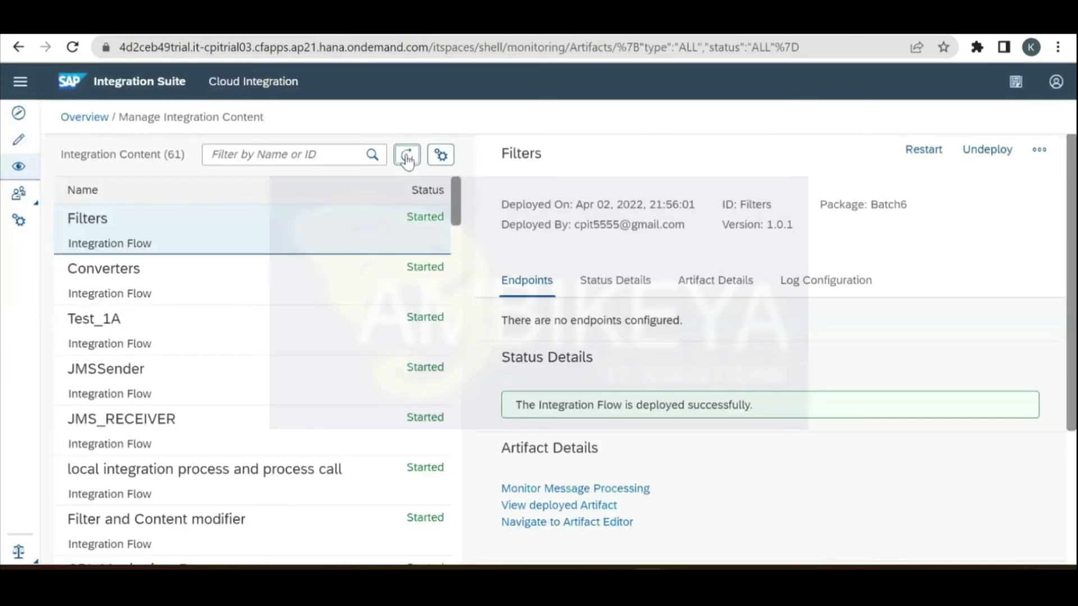
left_click(407, 159)
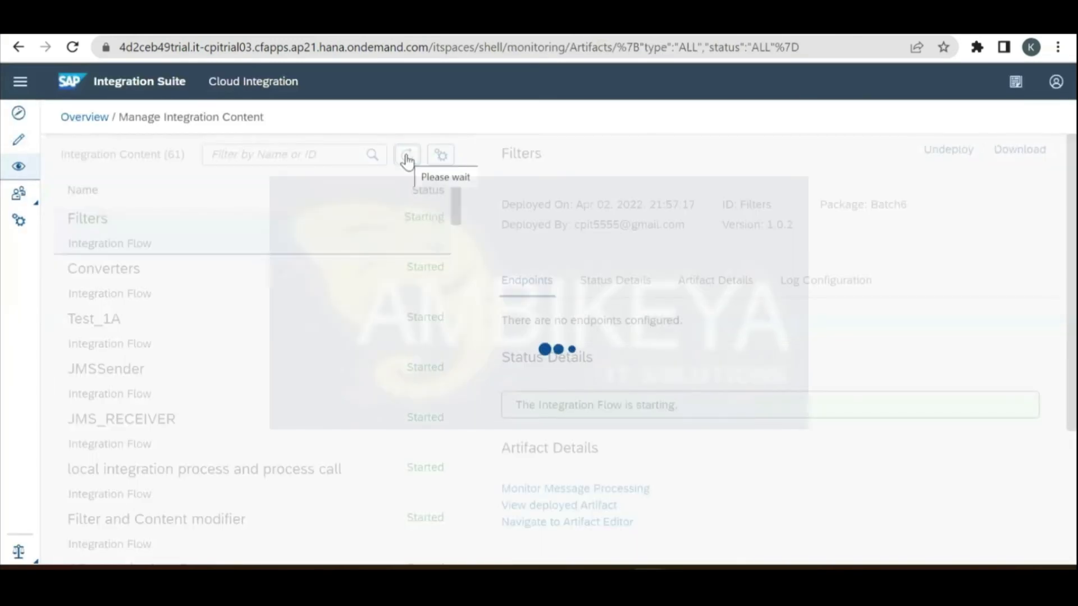
Step: Refresh the status twice, then dismiss the deployment notice in the Filters editor
left_click(408, 160)
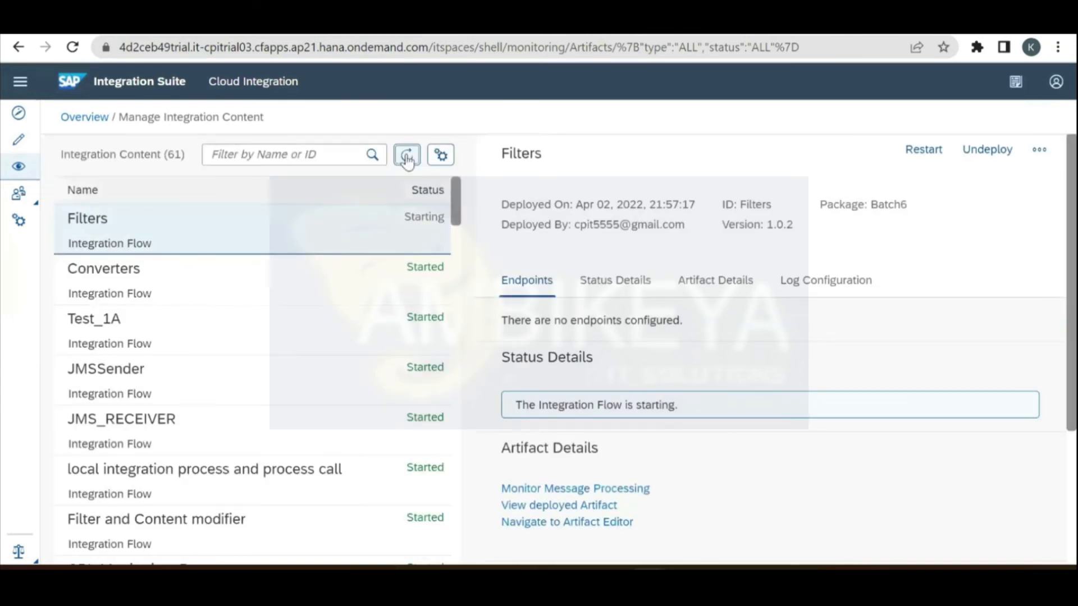
left_click(407, 158)
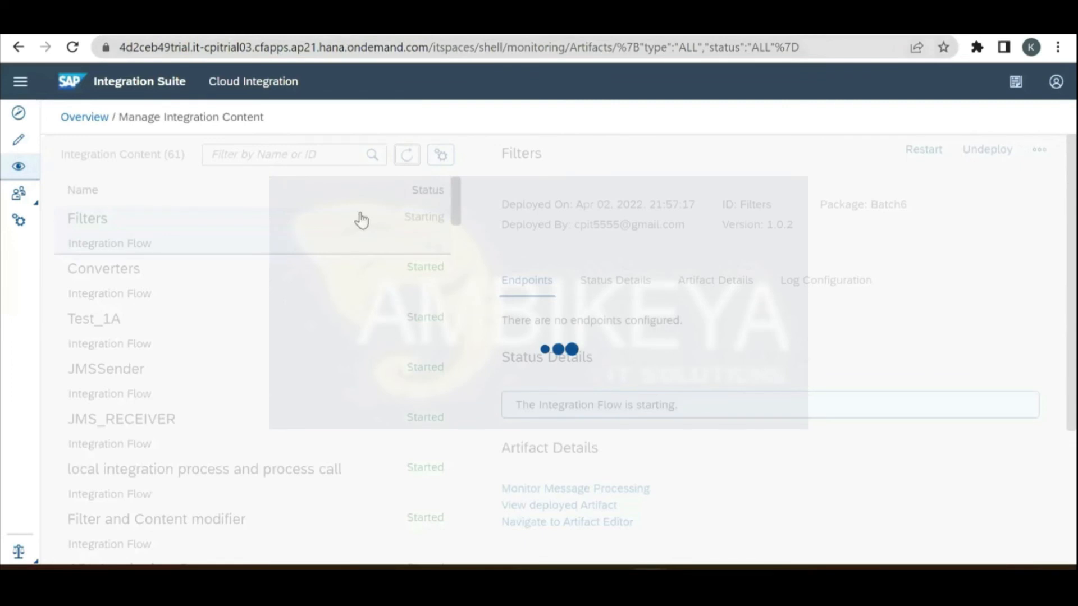
key("ctrl+Tab")
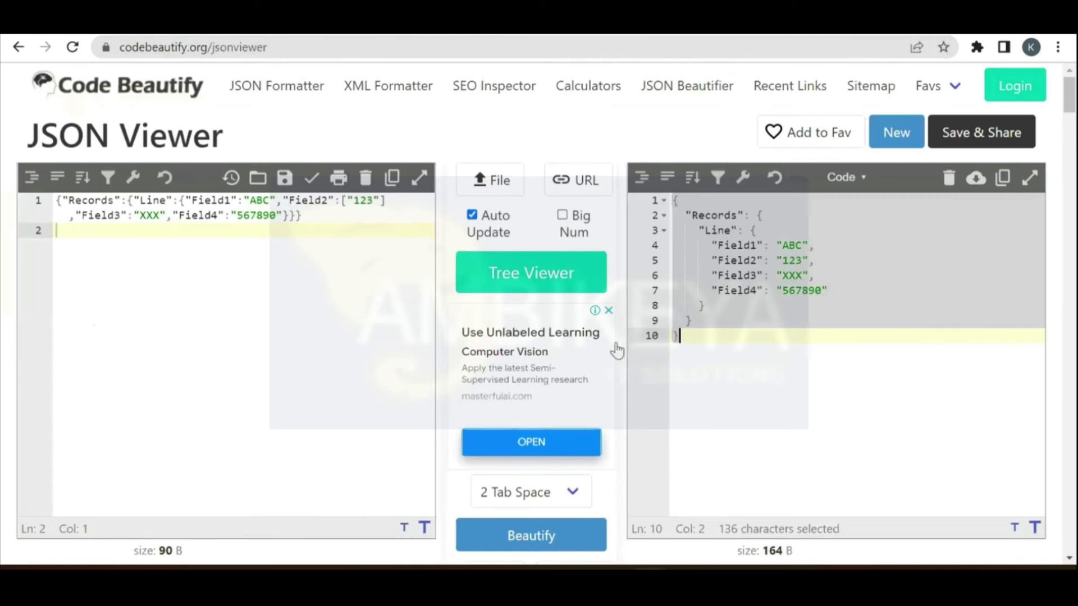
key("ctrl+Tab")
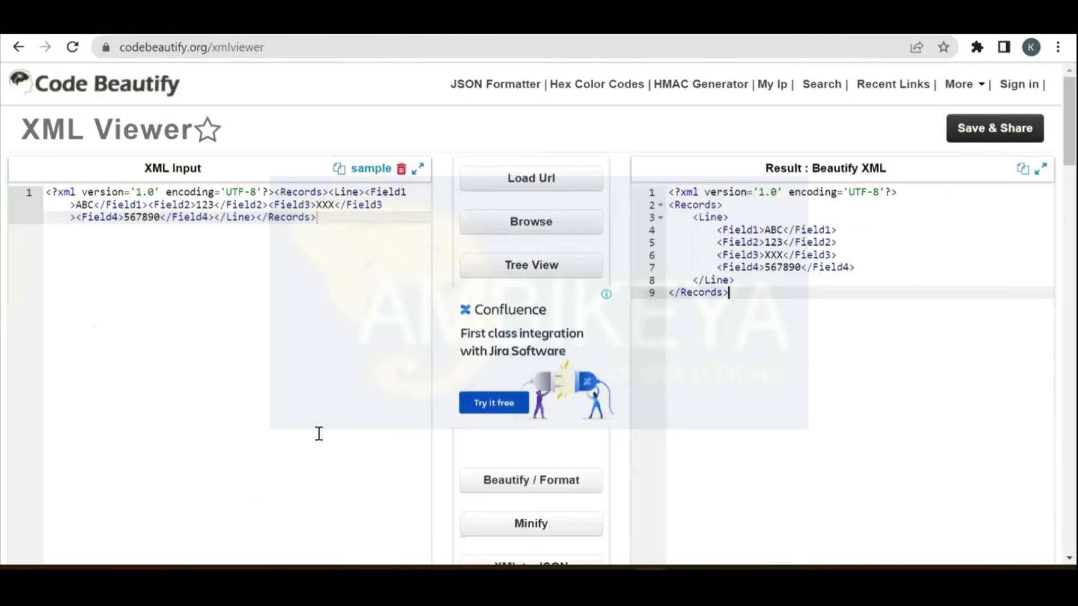
key("ctrl+Tab")
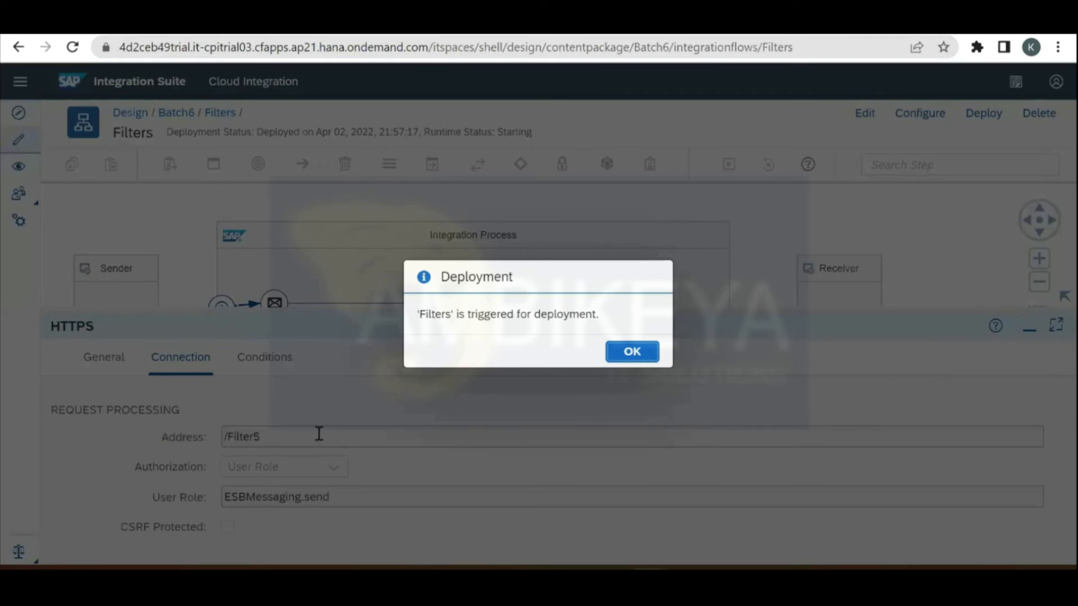
key("Return")
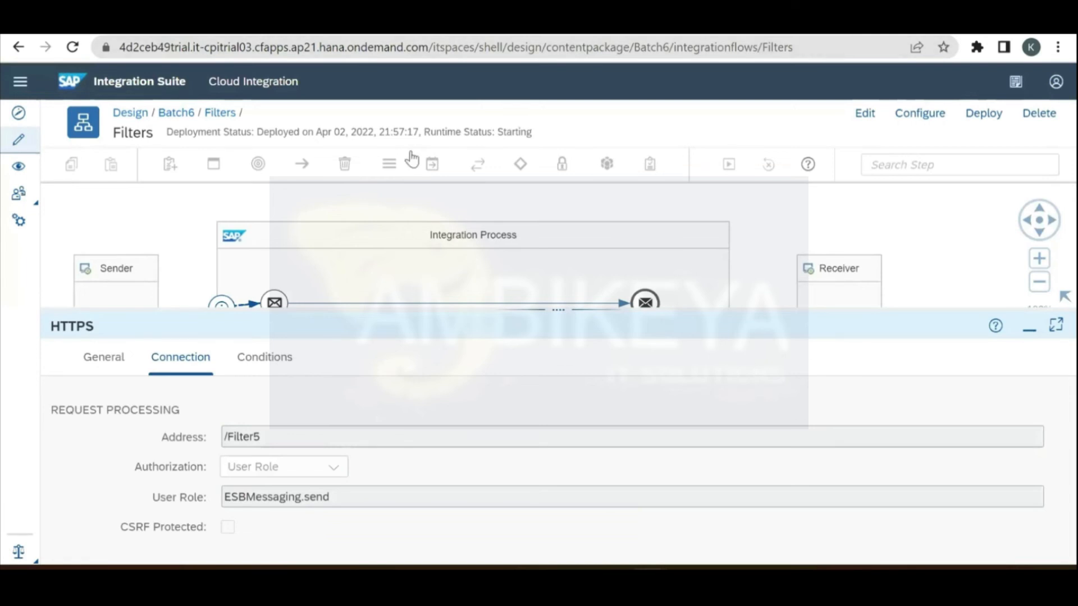
Step: Reload Manage Integration Content until Filters 1.0.2 shows Started
key("ctrl+Tab")
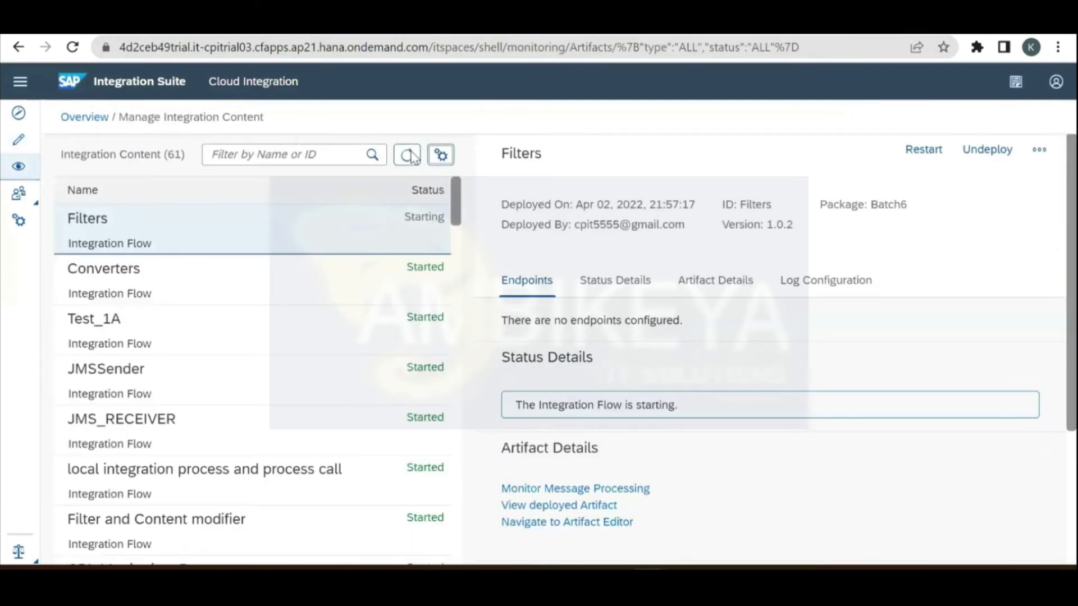
left_click(407, 155)
left_click(408, 155)
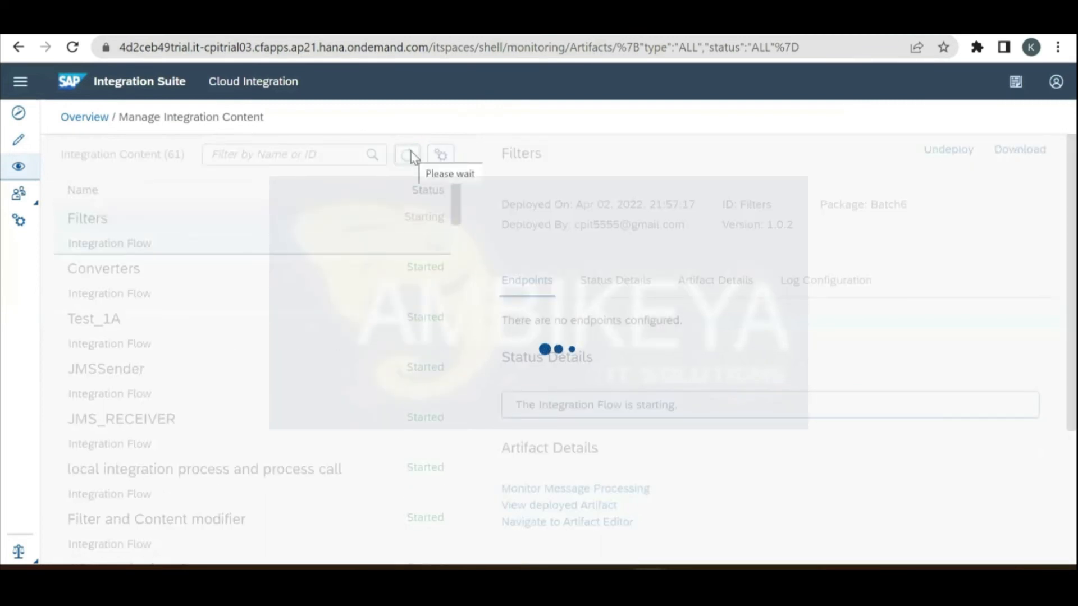
left_click(410, 157)
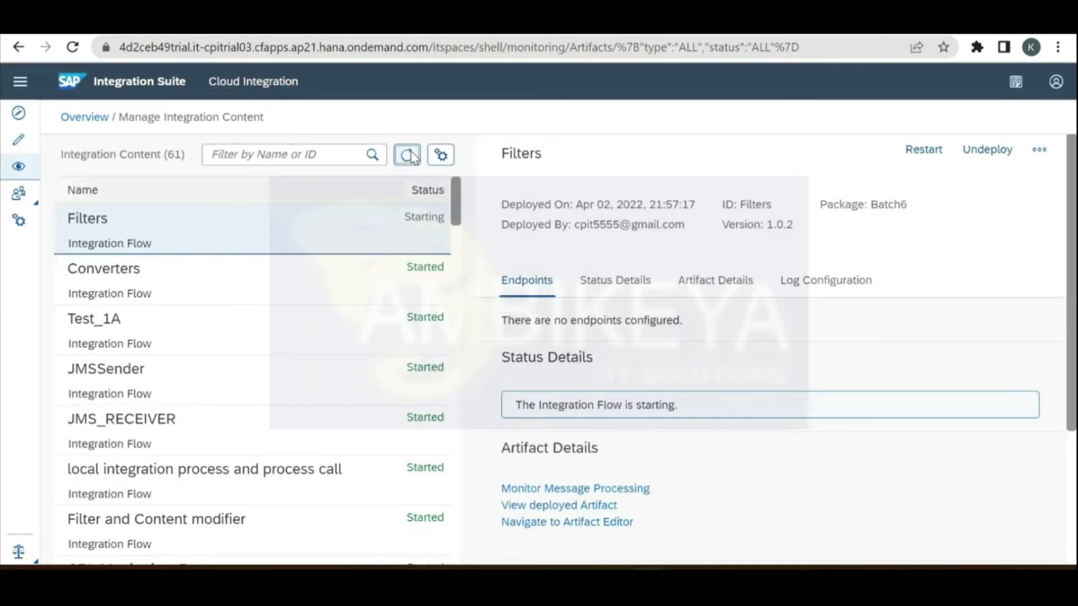
left_click(412, 158)
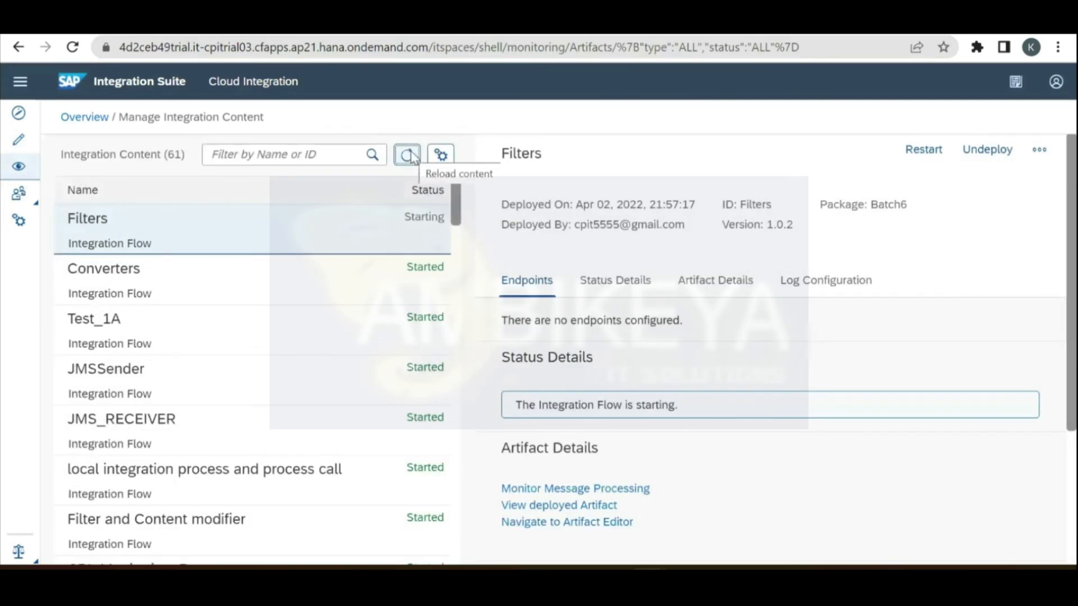
left_click(412, 157)
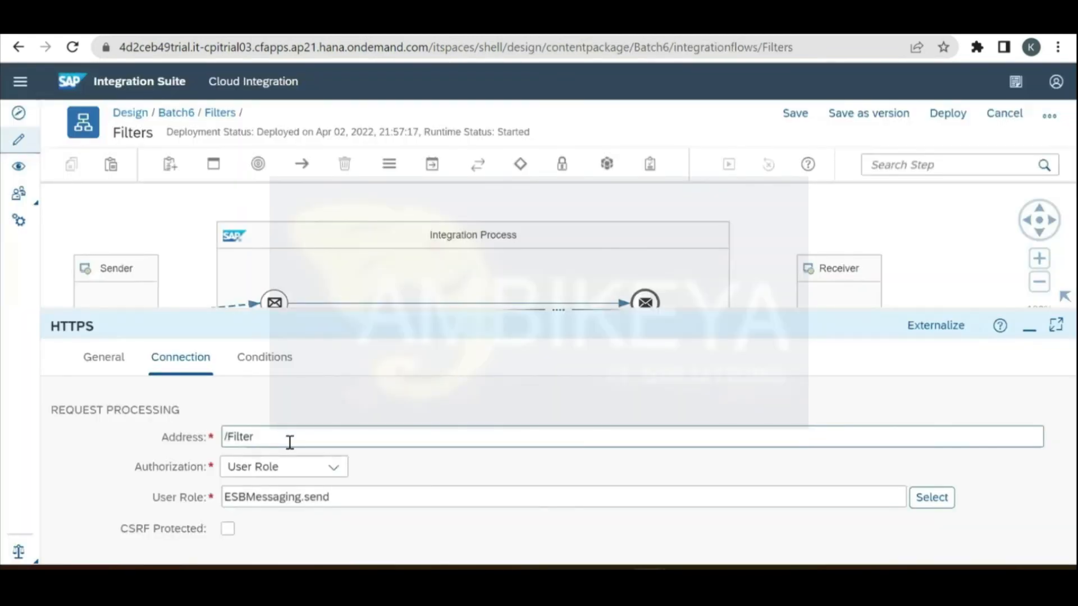
Step: Change the Filters HTTPS sender address to /F5
key("BackSpace")
key("BackSpace")
key("BackSpace")
key("BackSpace")
key("BackSpace")
key("BackSpace")
key("BackSpace")
type("?")
key("BackSpace")
type("/Fil")
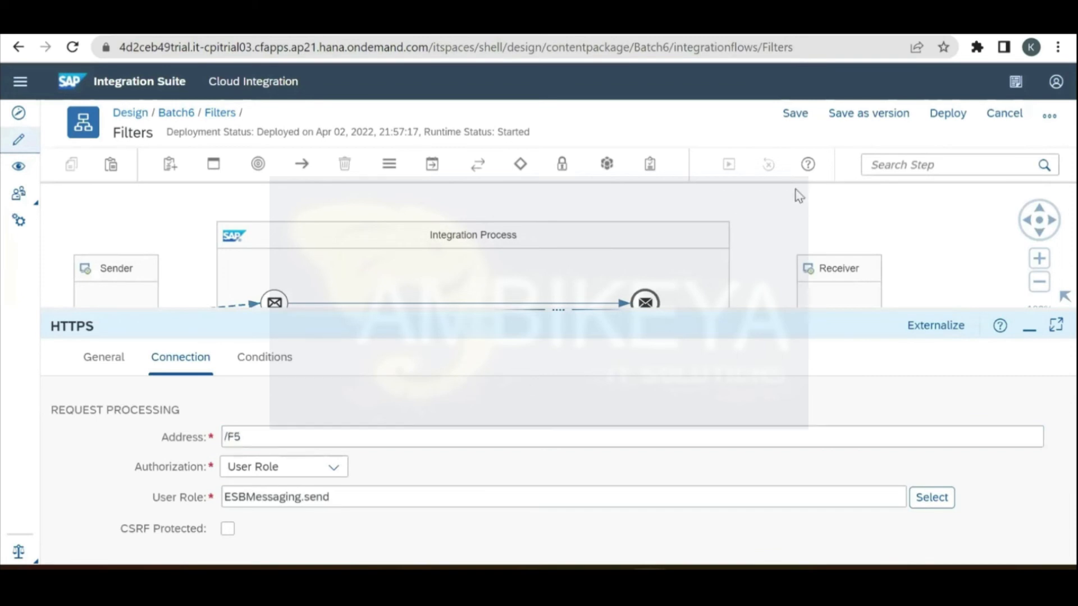
Step: Save Filters as version 1.0.3 and trigger its deployment
left_click(880, 117)
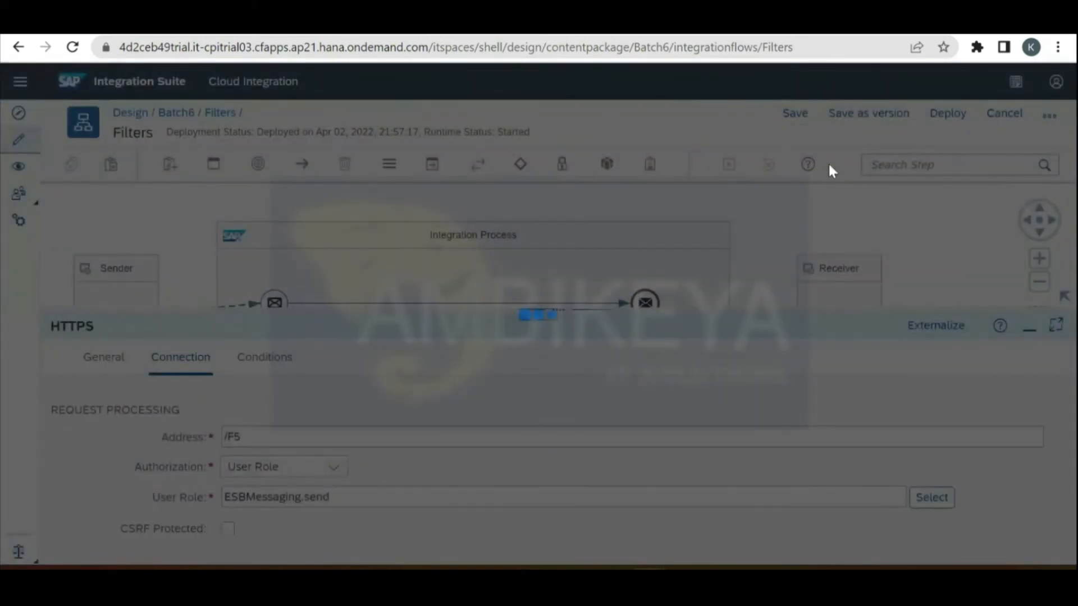
left_click(686, 423)
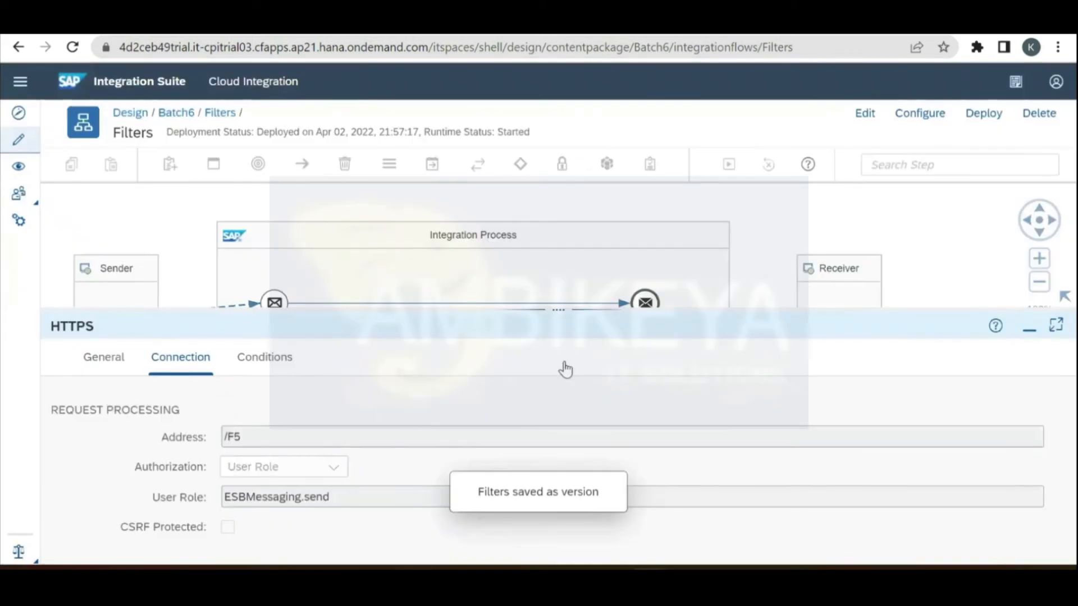
left_click(984, 113)
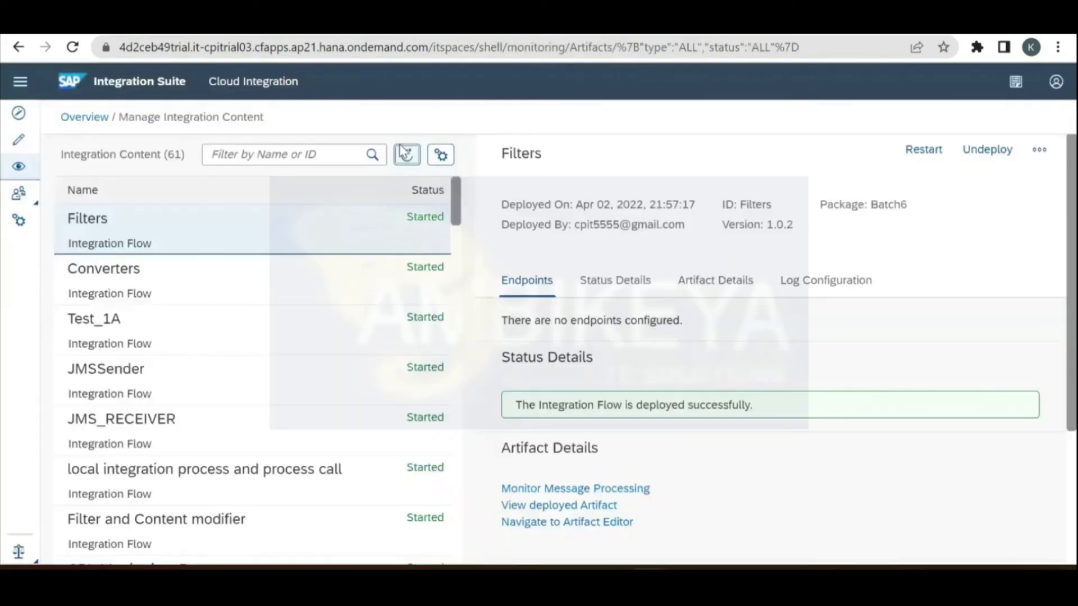
Step: Reload the content list until Filters 1.0.3 is Started, then return to its flow design
left_click(402, 152)
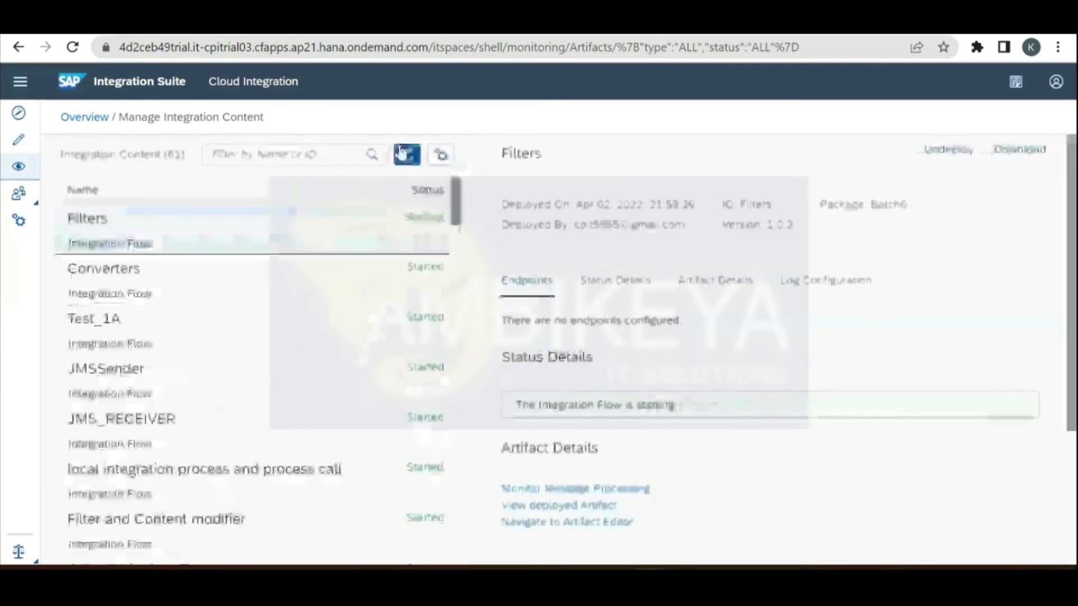
left_click(402, 151)
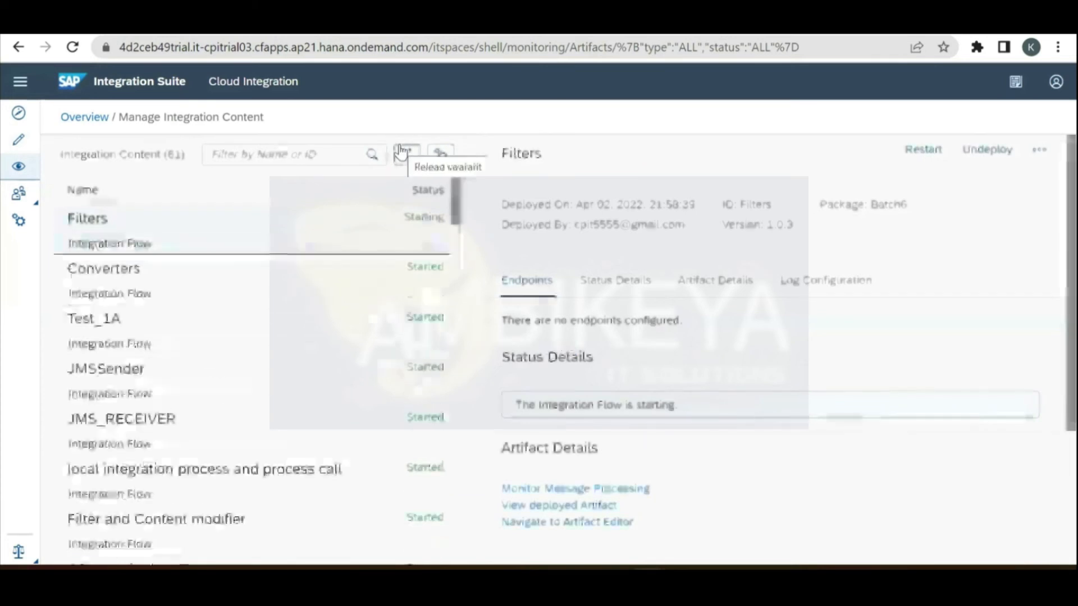
left_click(402, 152)
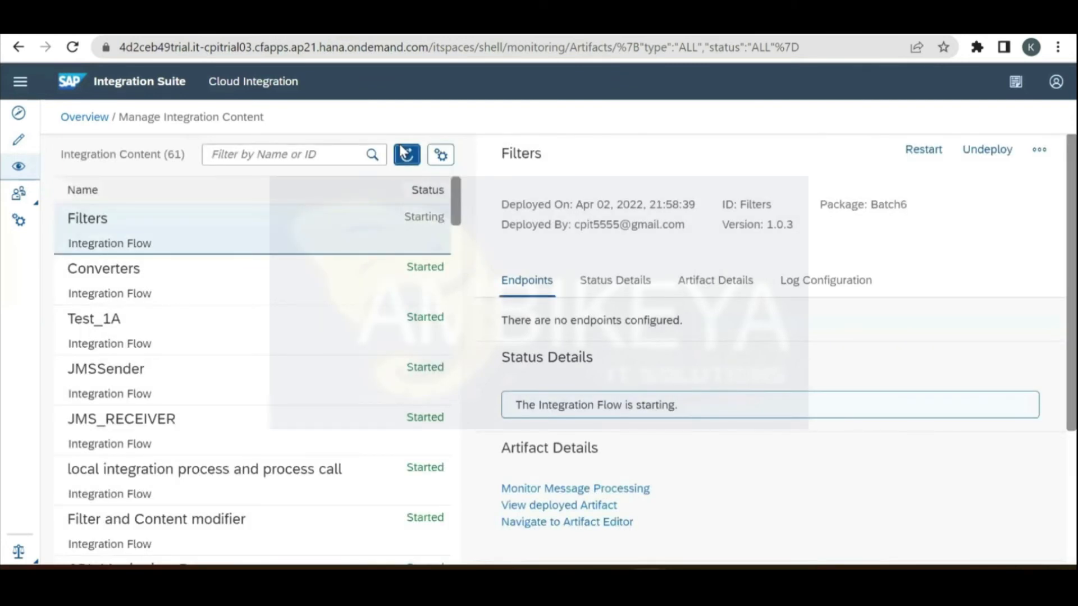
left_click(402, 151)
left_click(403, 151)
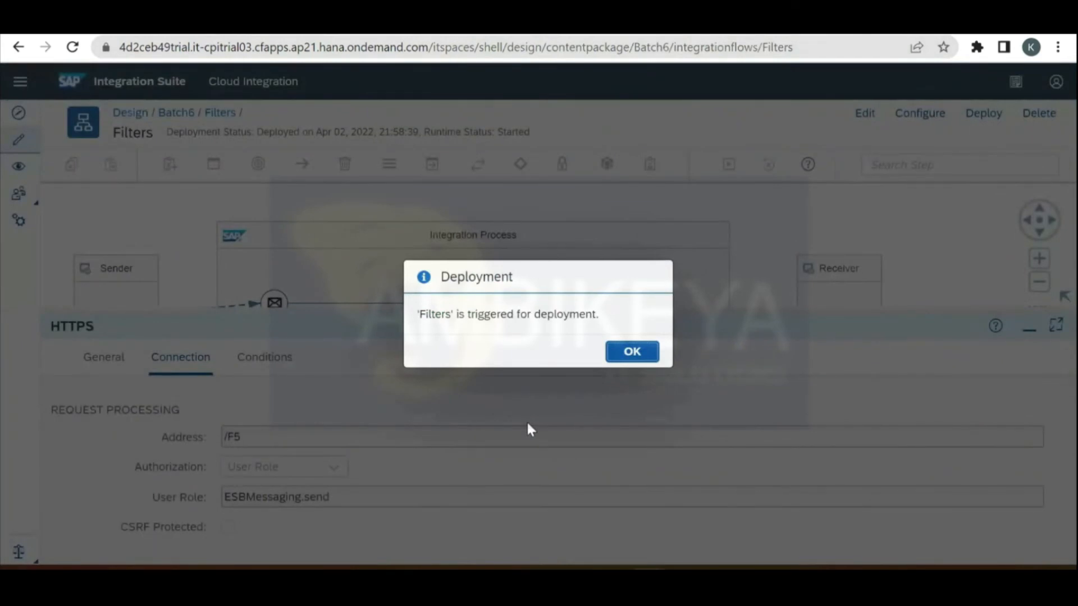
key("Return")
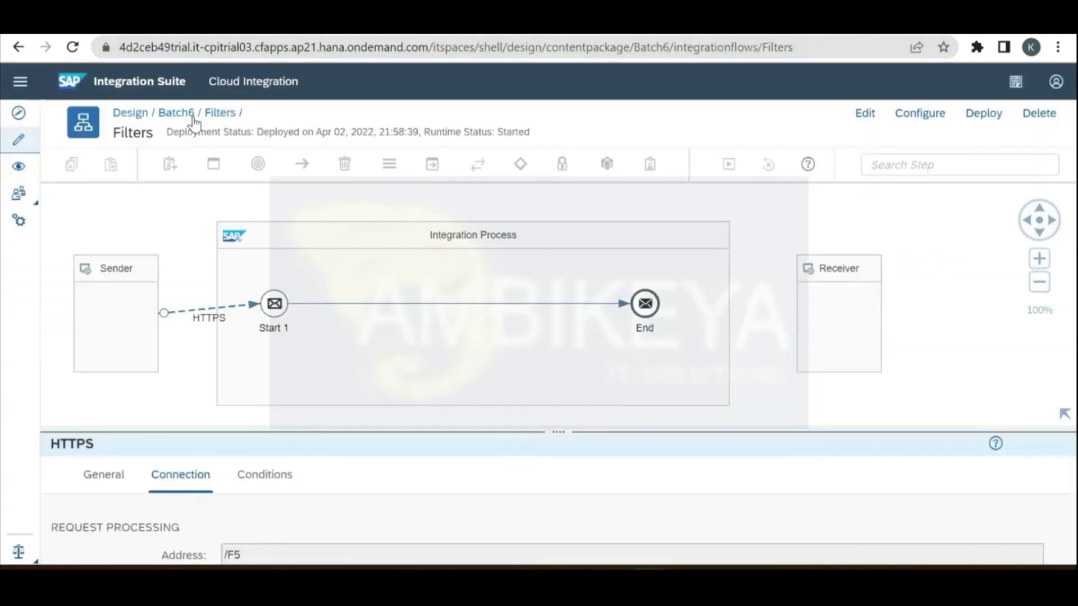
Step: Add a new integration flow named Filters_5 to the Batch6 package
left_click(176, 113)
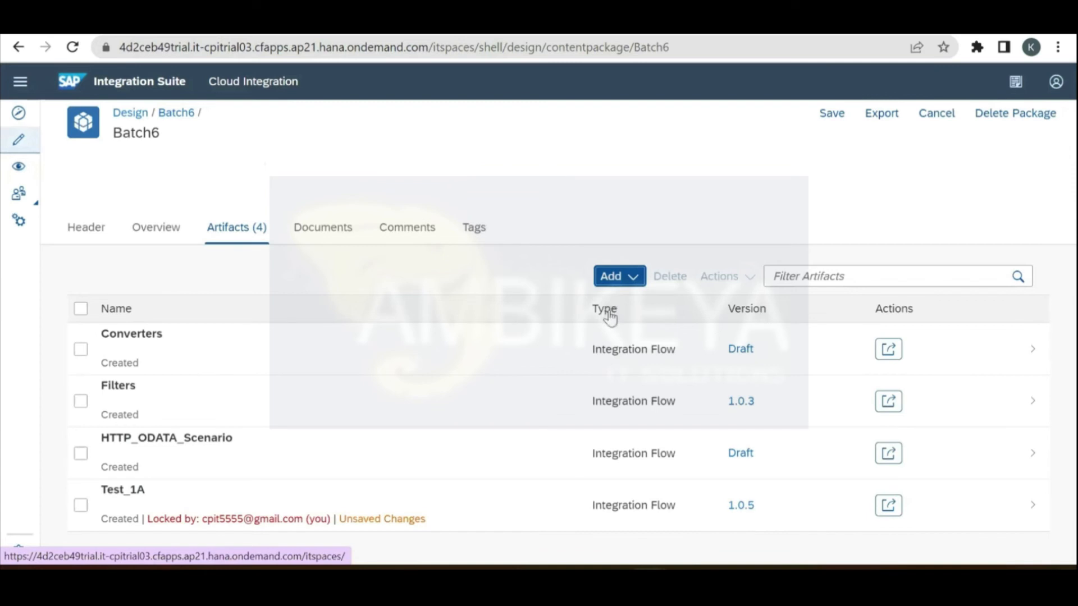
left_click(617, 275)
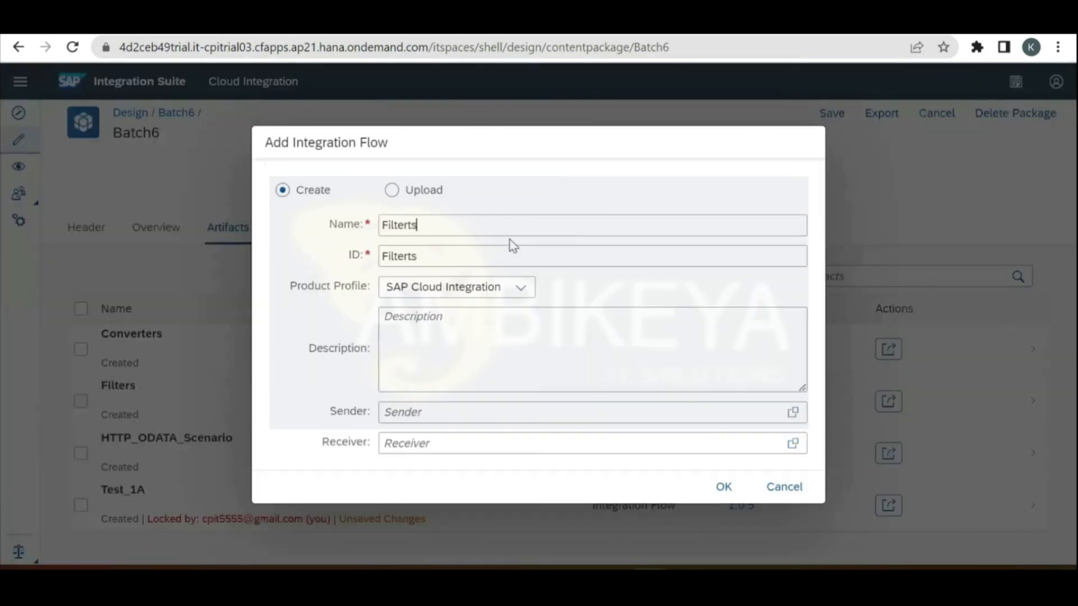
key("BackSpace")
key("BackSpace")
type("s_5")
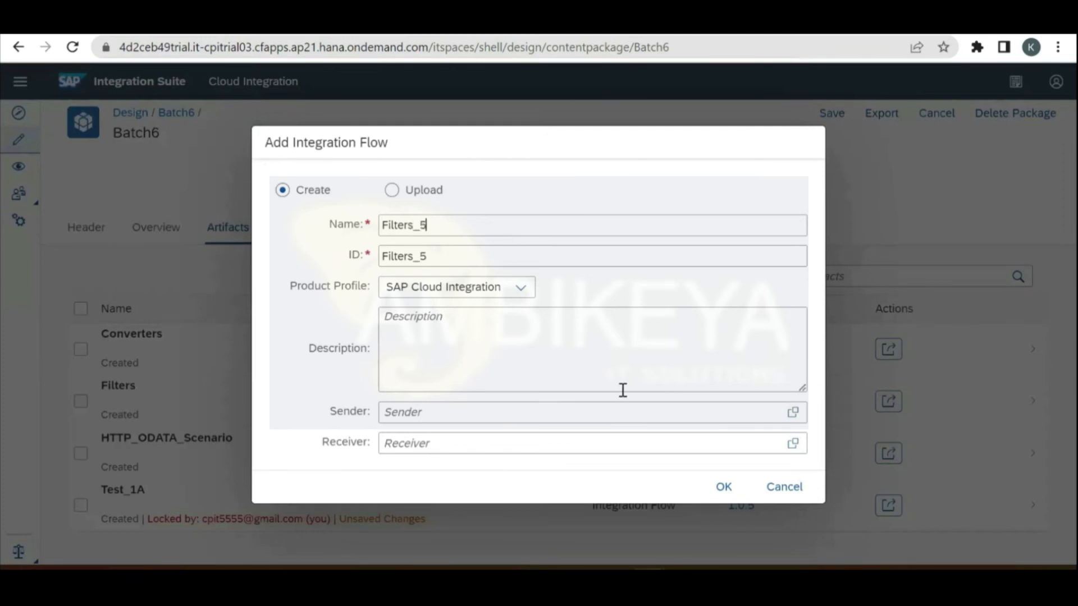
left_click(722, 490)
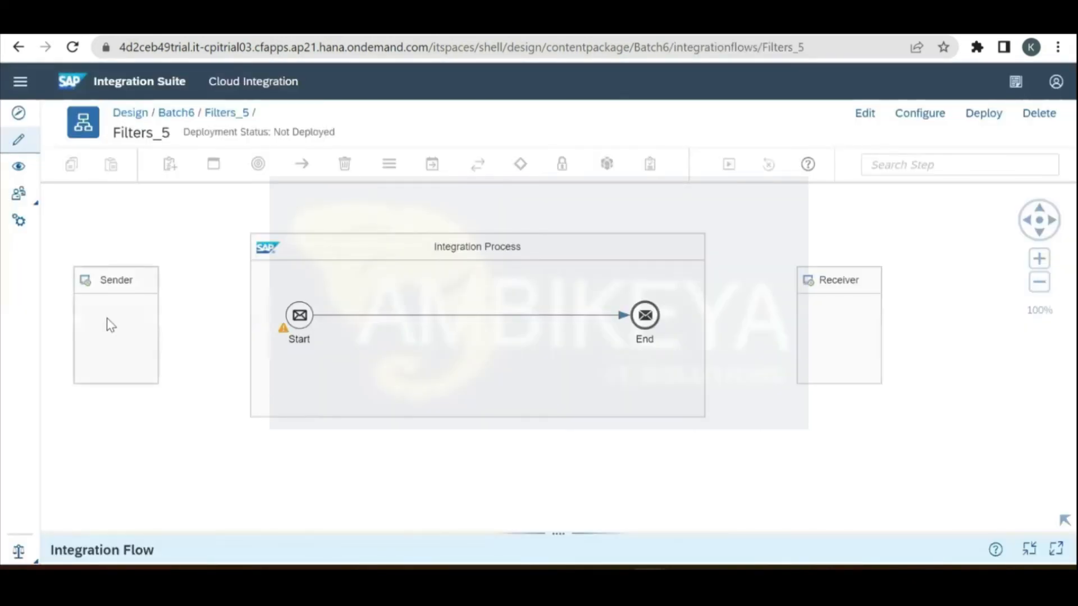
Step: Connect Sender to Start via HTTPS with address /F7 and CSRF protection off
left_click(111, 324)
left_click(865, 113)
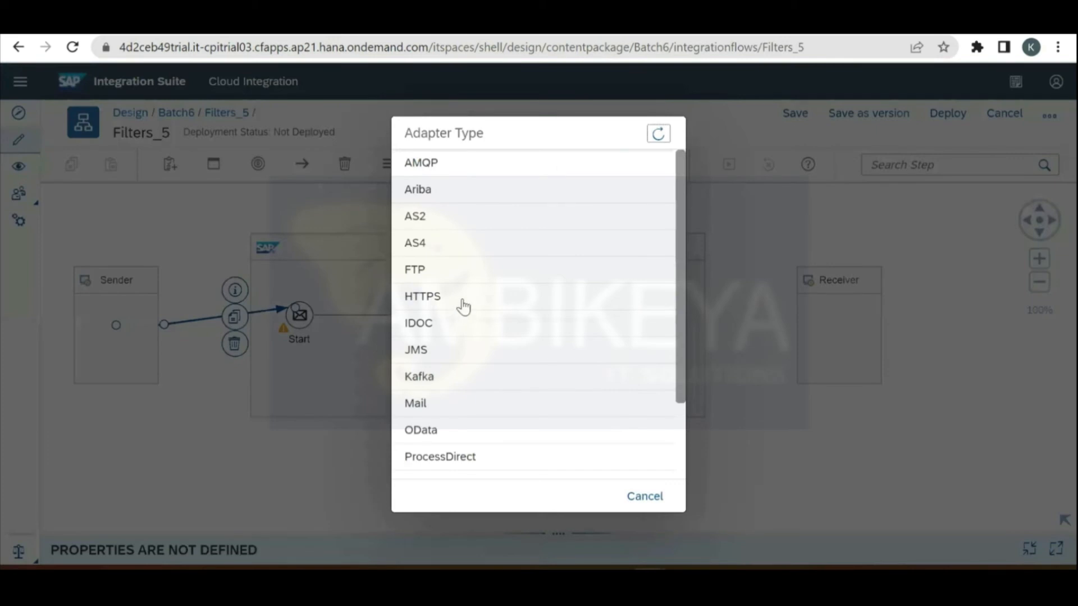
left_click(458, 299)
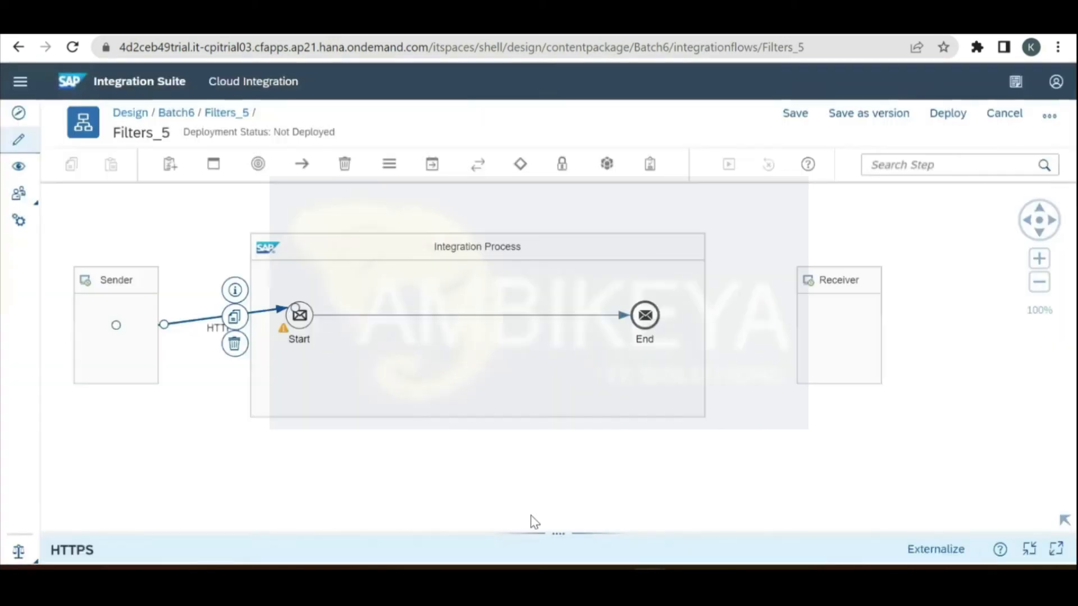
left_click(553, 535)
left_click(183, 392)
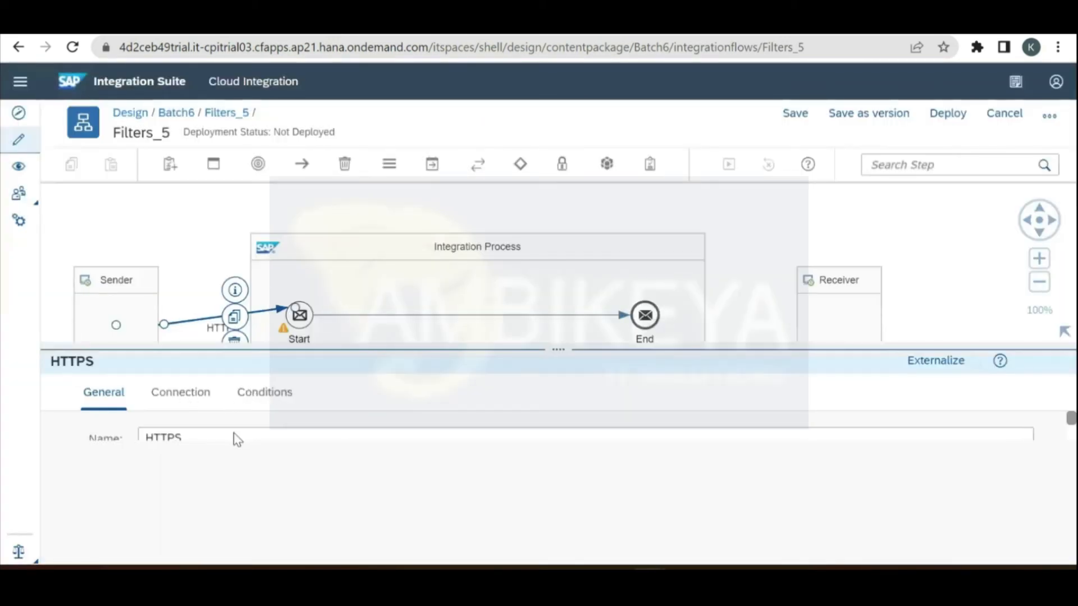
type("F7")
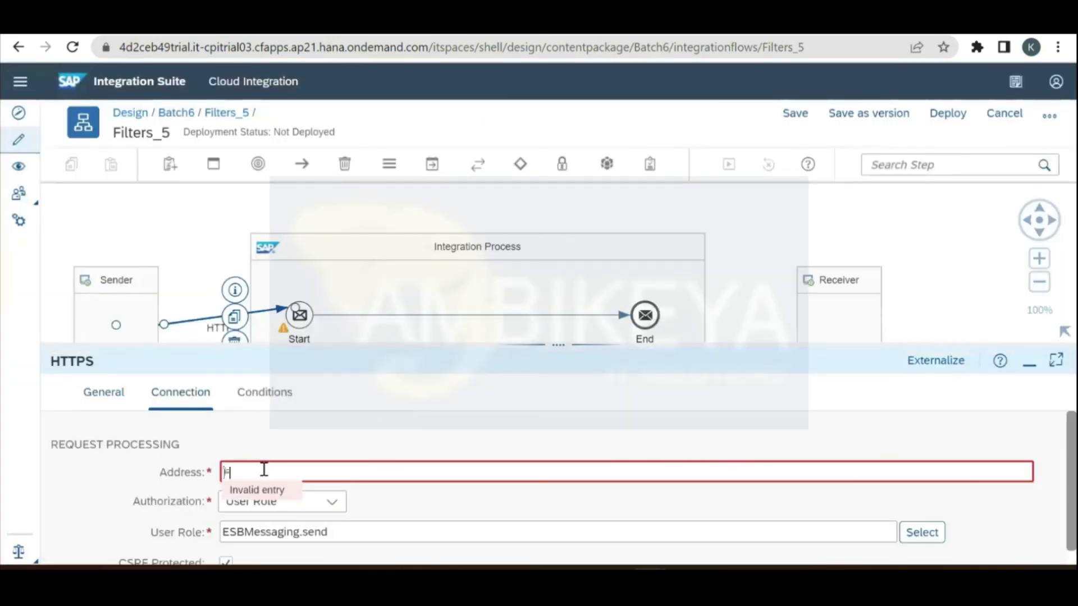
left_click(225, 563)
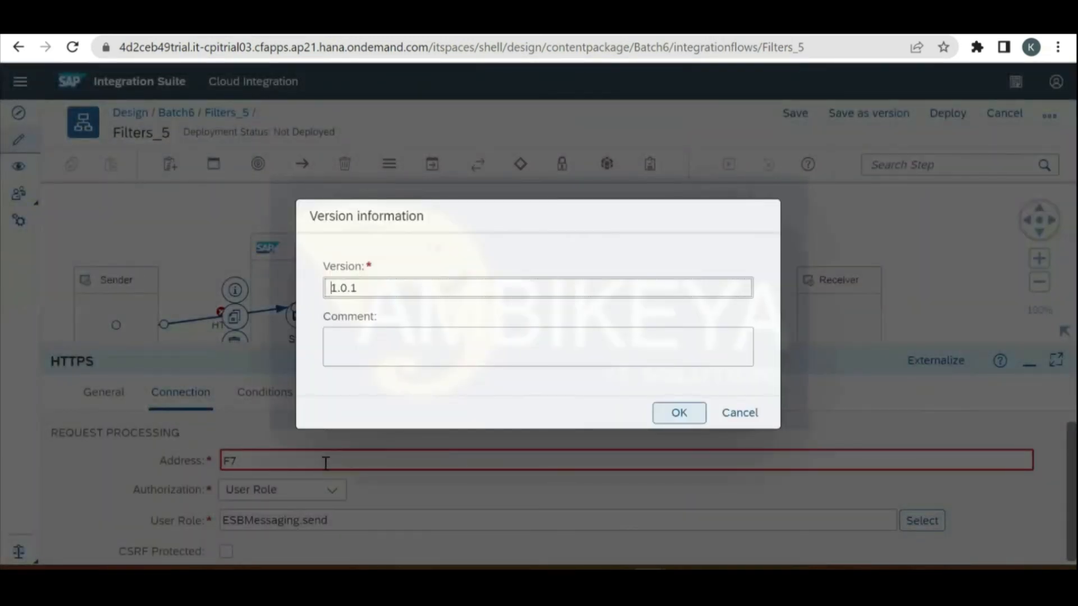
key("Escape")
type("/")
Step: Save Filters_5 as version 1.0.1 and deploy it
left_click(875, 112)
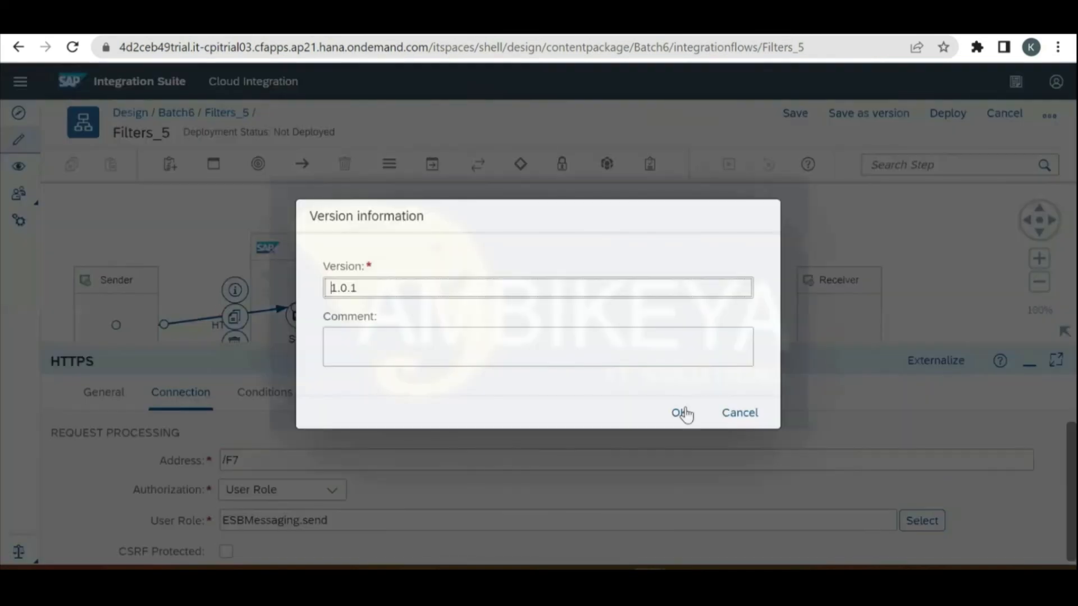
left_click(683, 412)
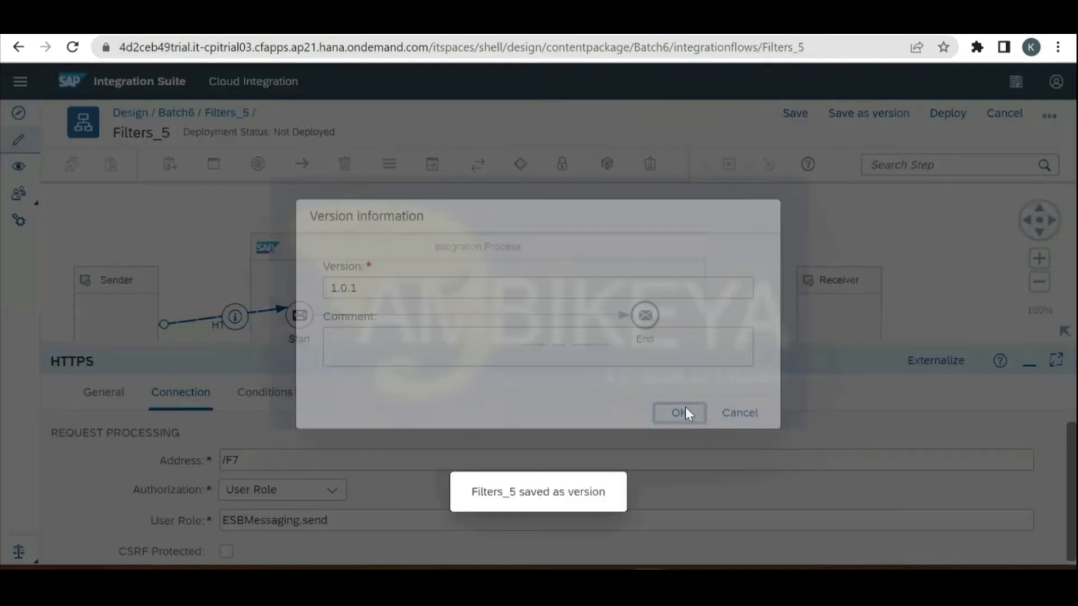
left_click(983, 114)
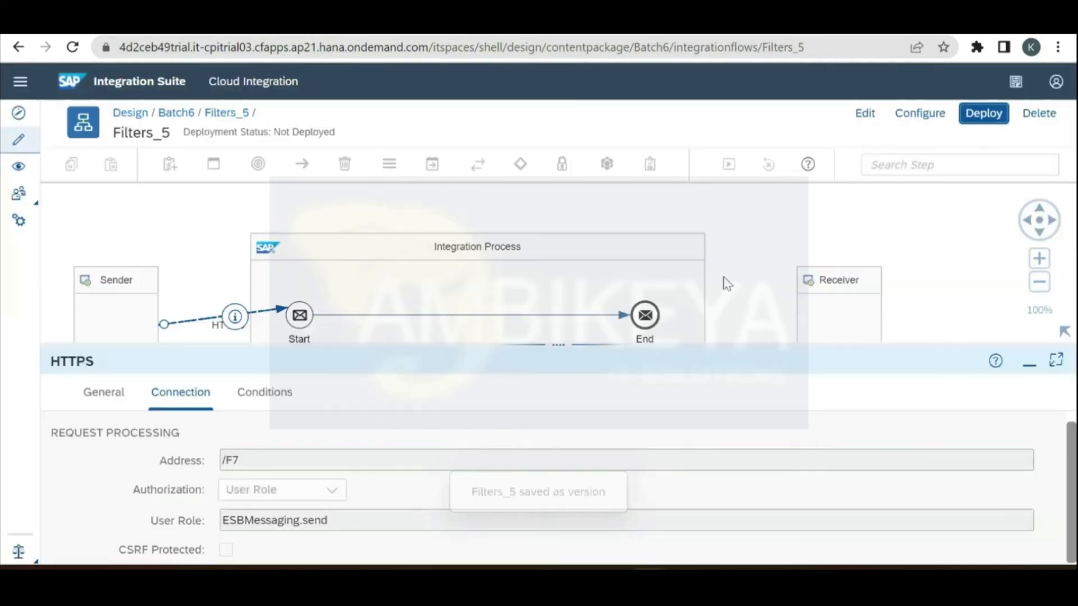
left_click(572, 353)
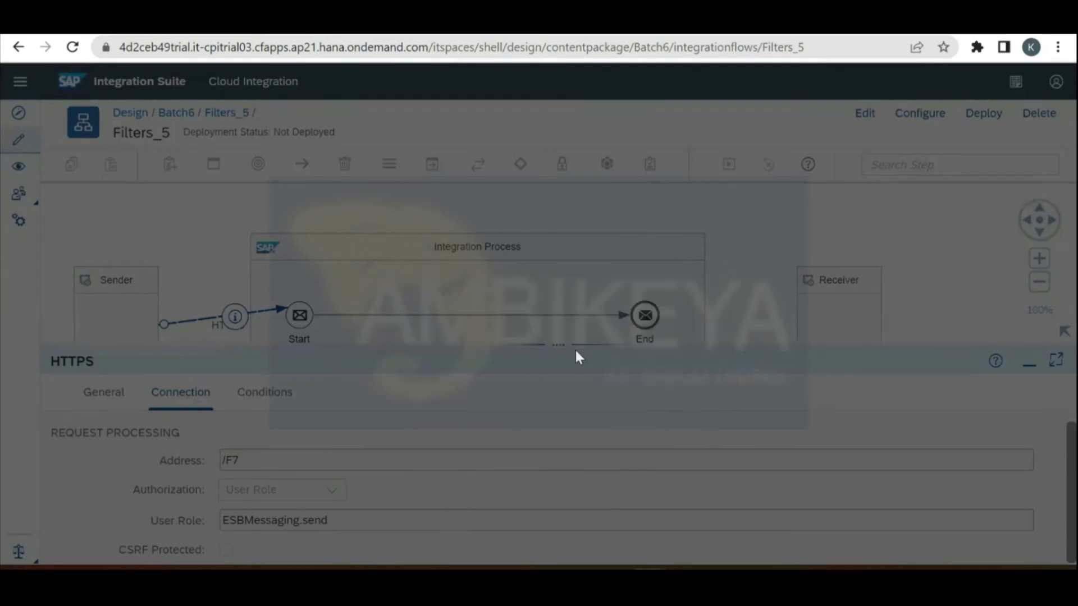
left_click(642, 351)
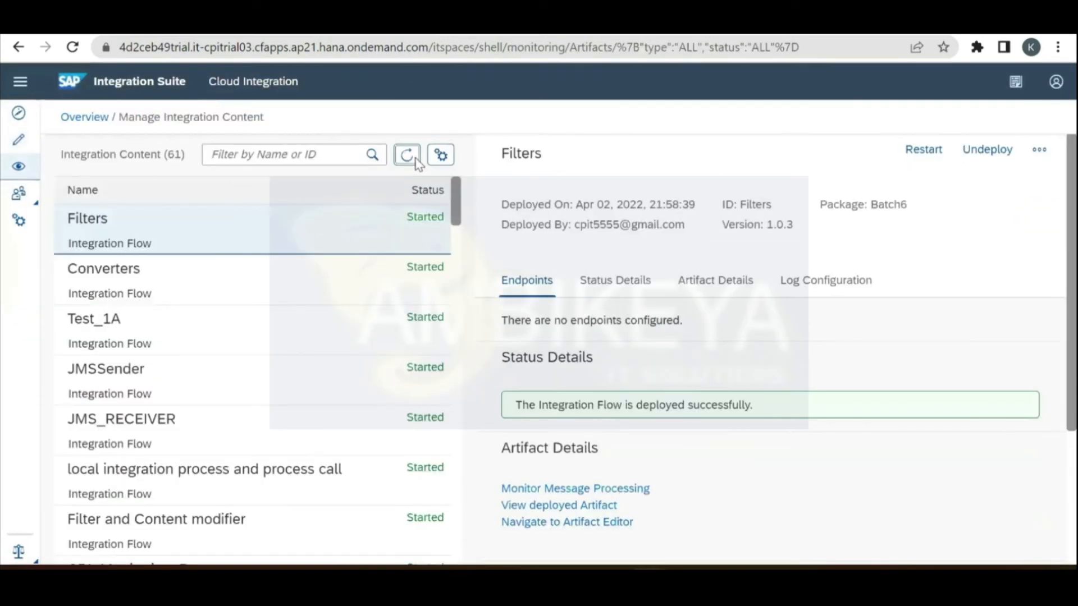
Step: Reload the monitor and copy Filters_5's endpoint URL ending /http/F7
left_click(415, 160)
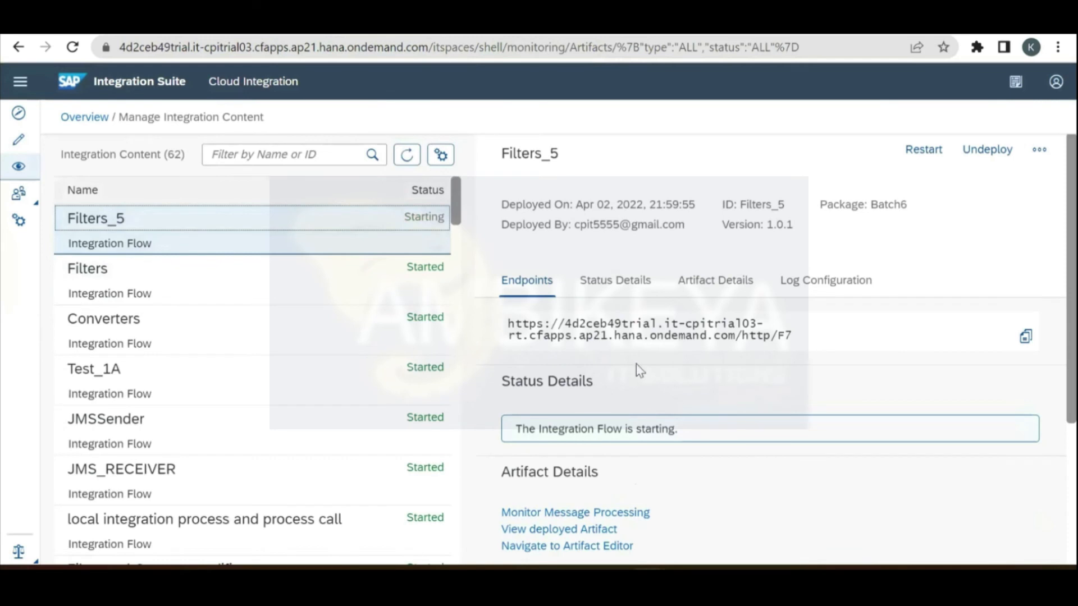
left_click_drag(509, 335, 792, 351)
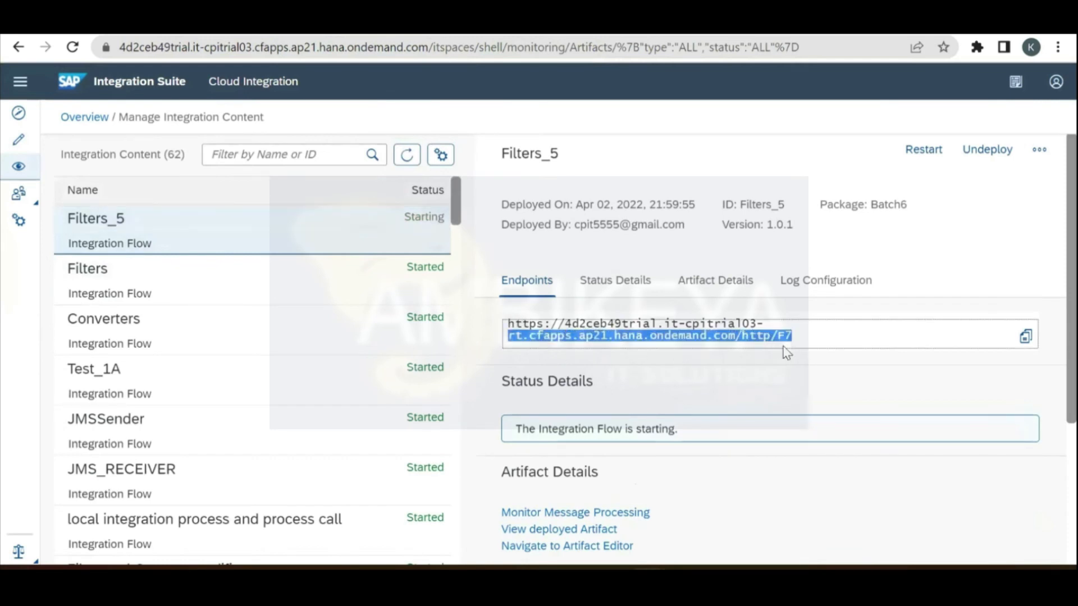
left_click(1025, 338)
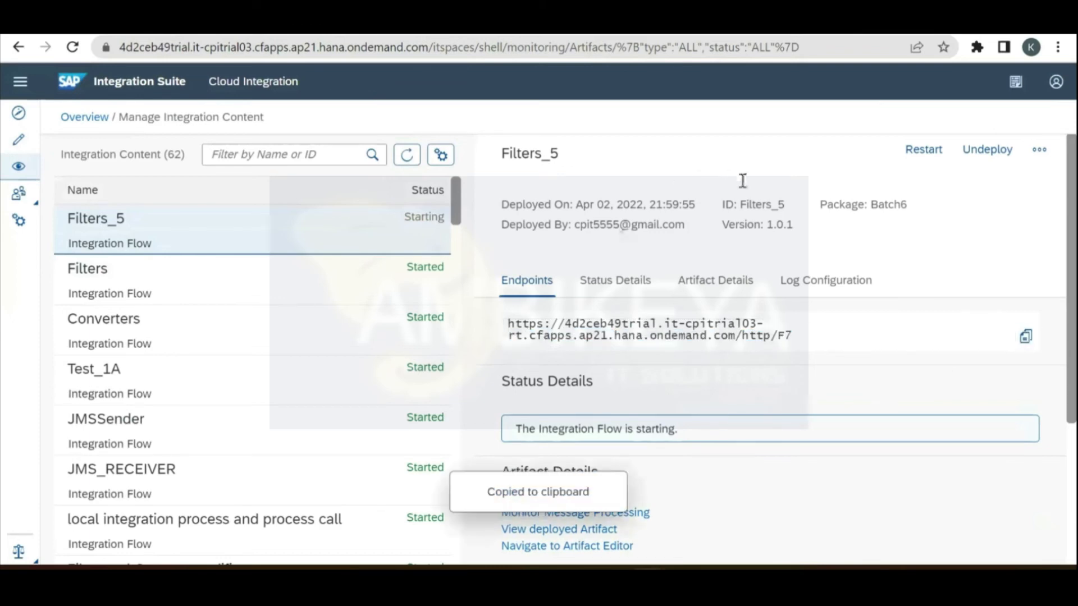
key("alt+Tab")
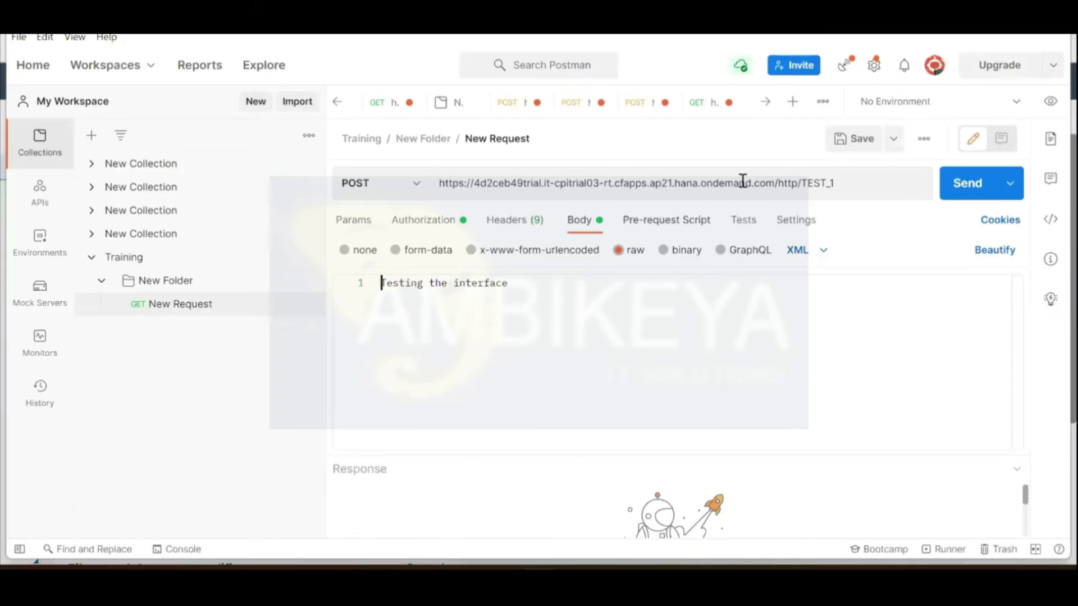
Step: Point the Postman request at the /http/F7 URL and paste the Records XML sample as body
double_click(741, 181)
key("ctrl+a")
key("ctrl+v")
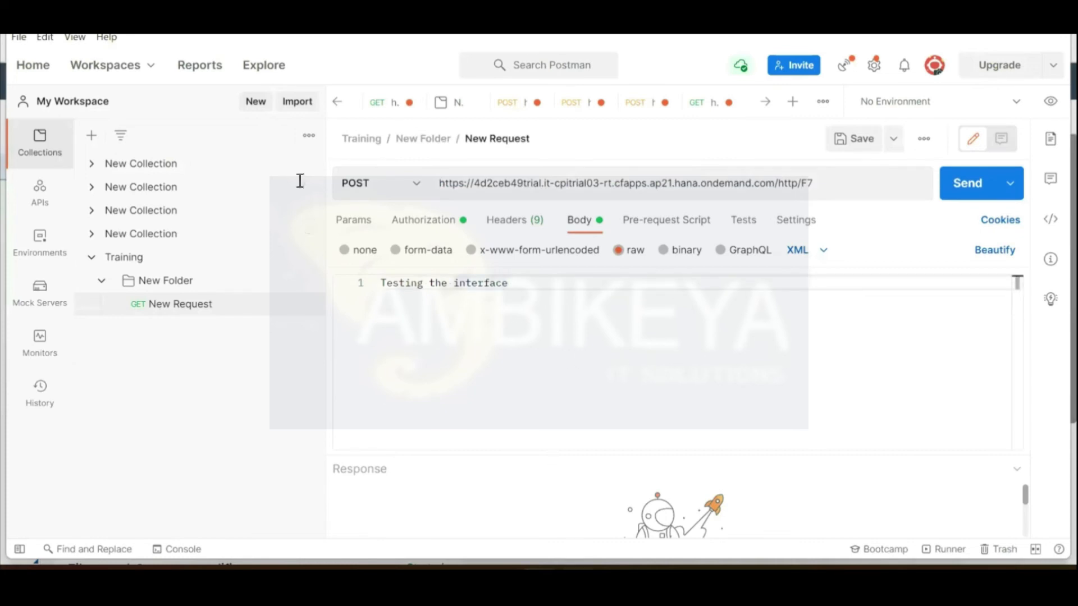
key("alt+Tab")
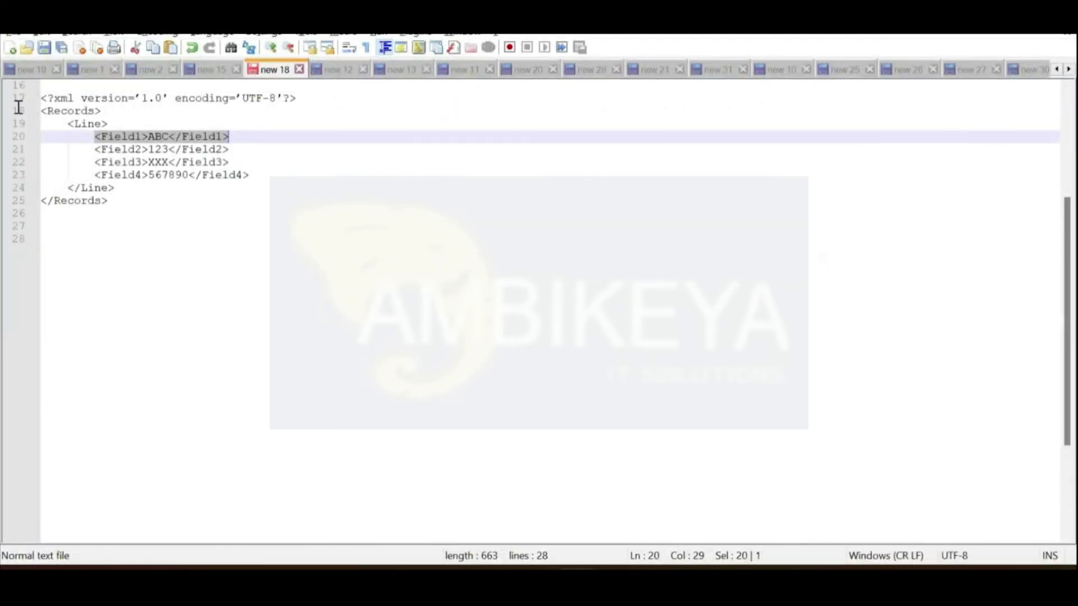
left_click_drag(108, 201, 21, 107)
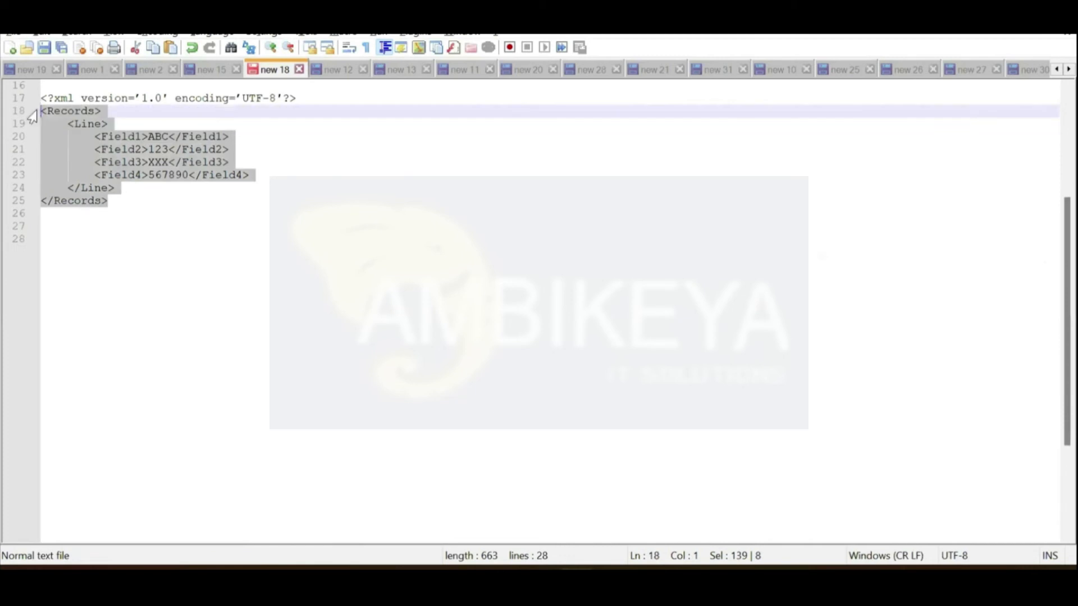
key("Tab")
key("alt+Tab")
key("ctrl+a")
key("ctrl+v")
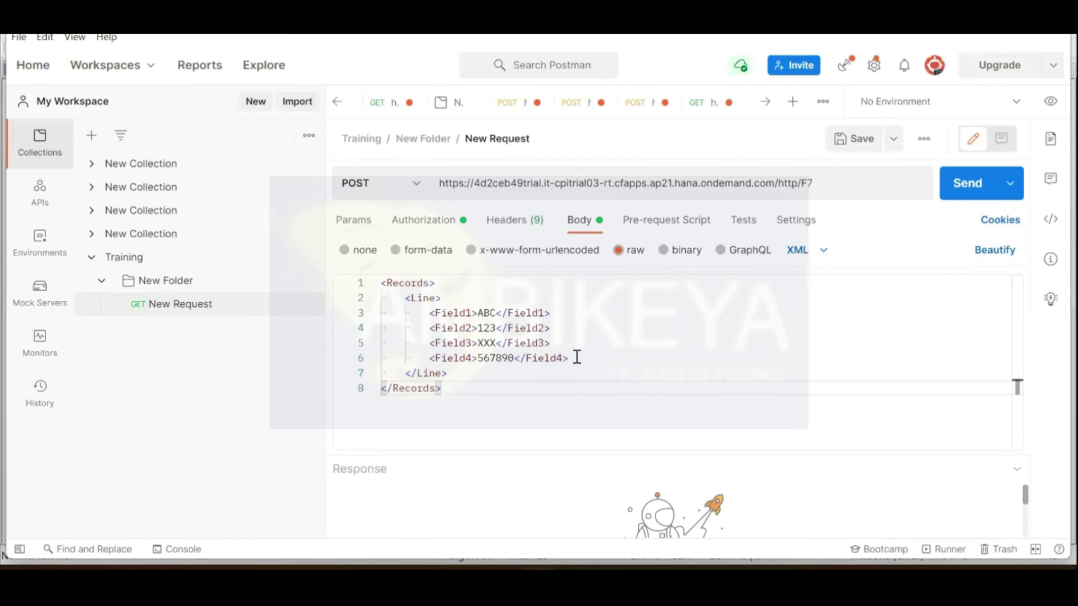
Step: Send the request as XML, receiving 200 OK with the Records XML echoed back
left_click(800, 257)
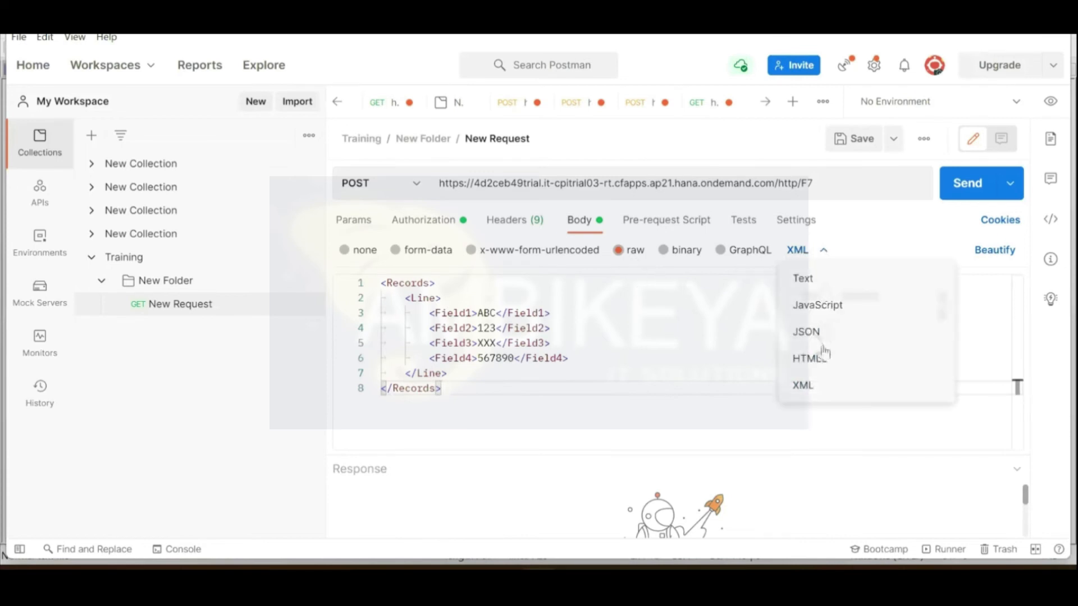
left_click(823, 390)
left_click(650, 348)
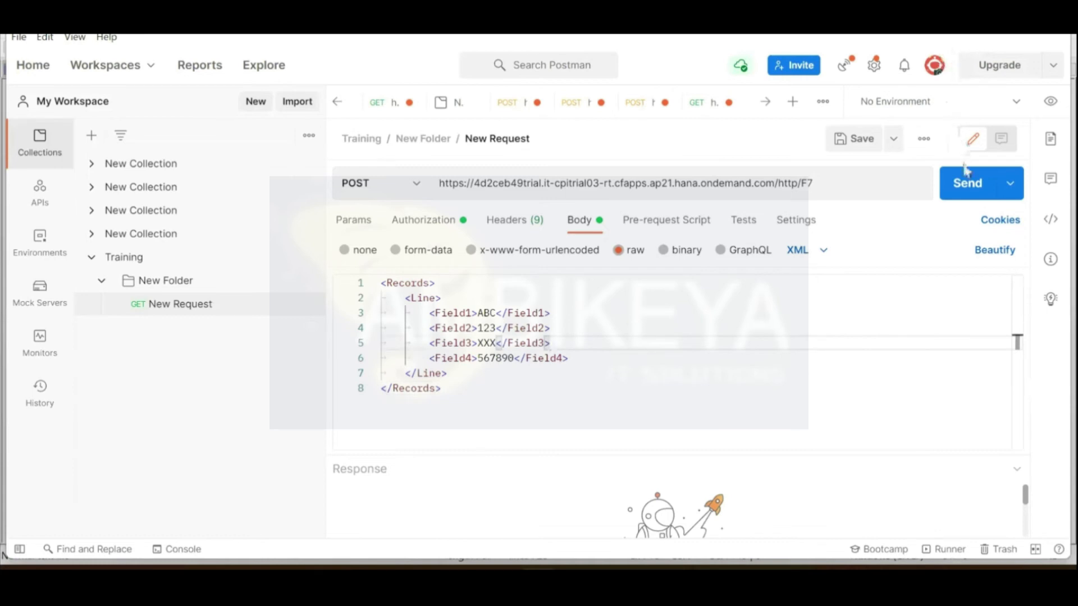
left_click(963, 184)
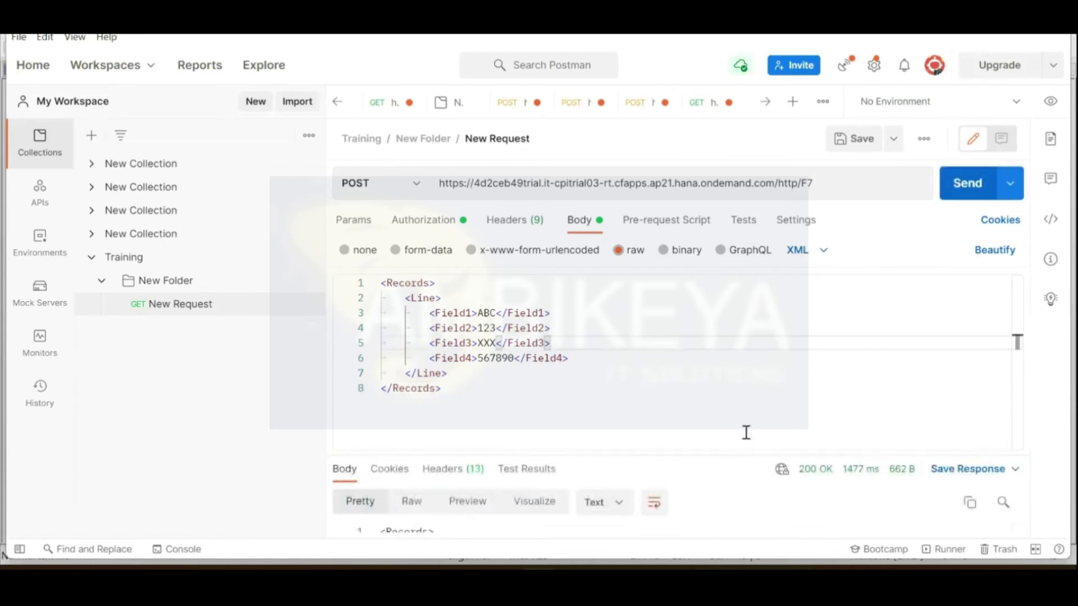
left_click_drag(730, 456, 728, 297)
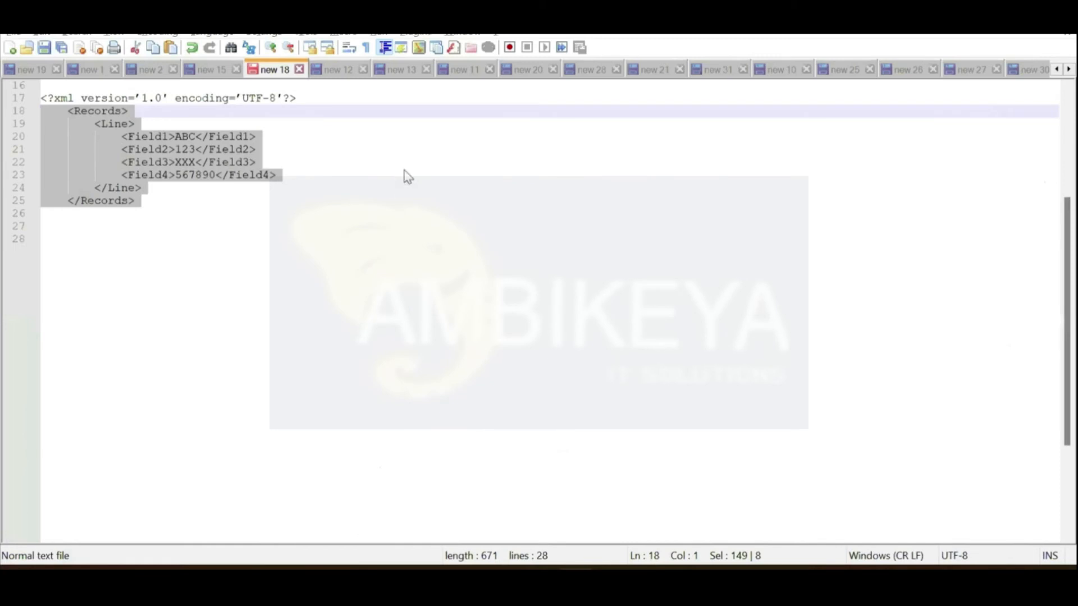
Step: Go back to the Filters_5 flow editor and shrink the HTTPS properties panel
key("alt+Tab")
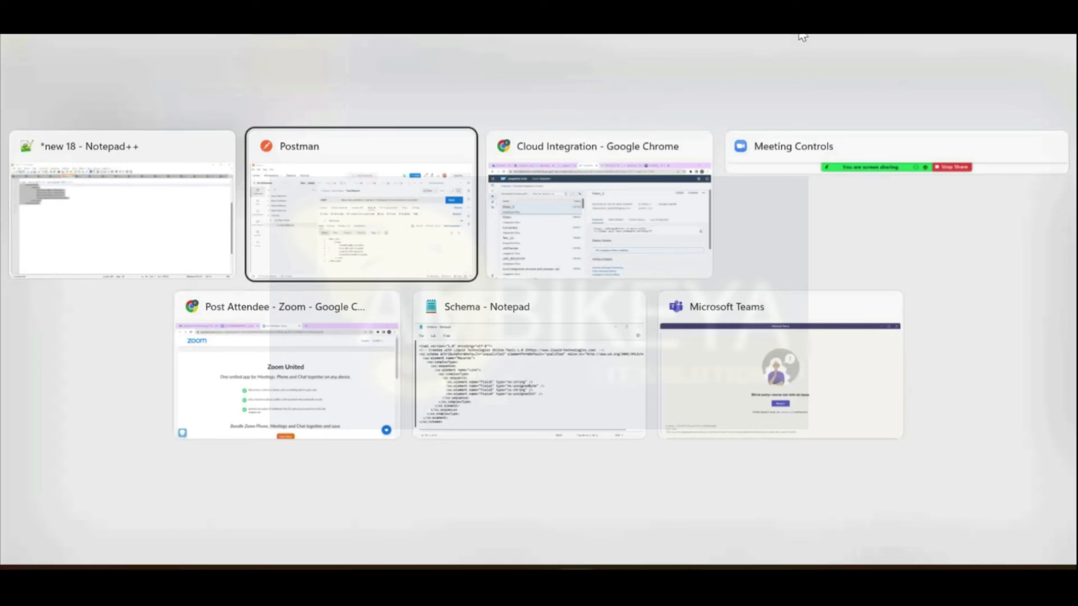
left_click(313, 306)
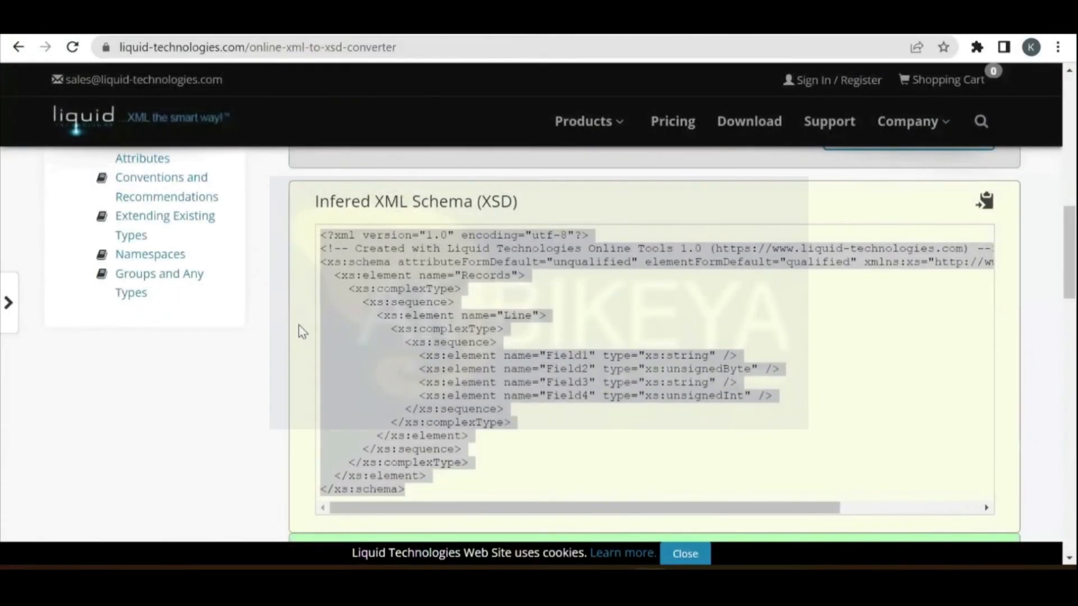
key("alt+Tab")
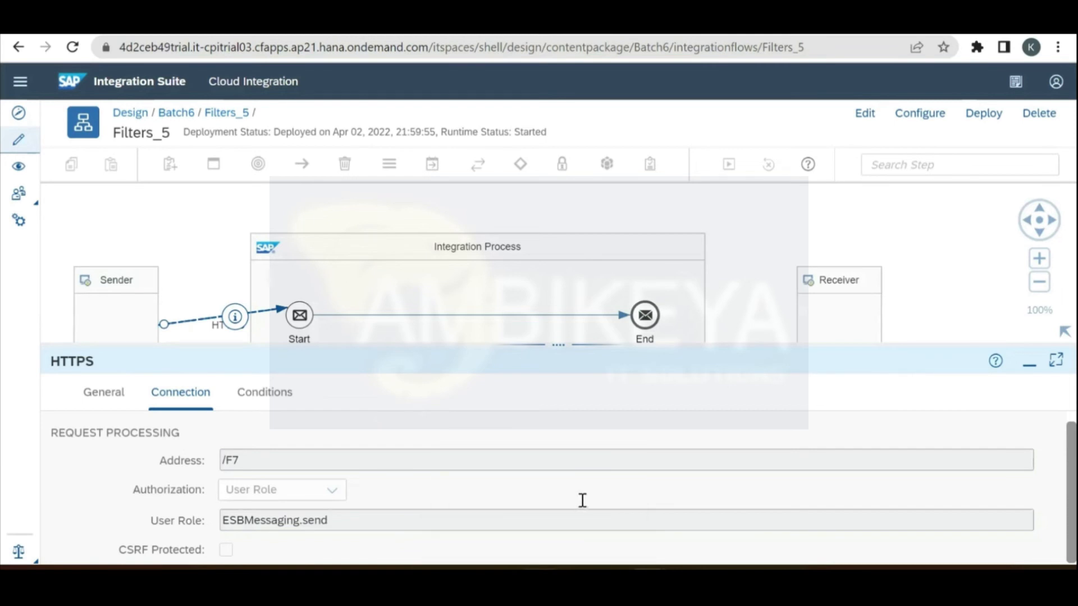
key("alt+Tab")
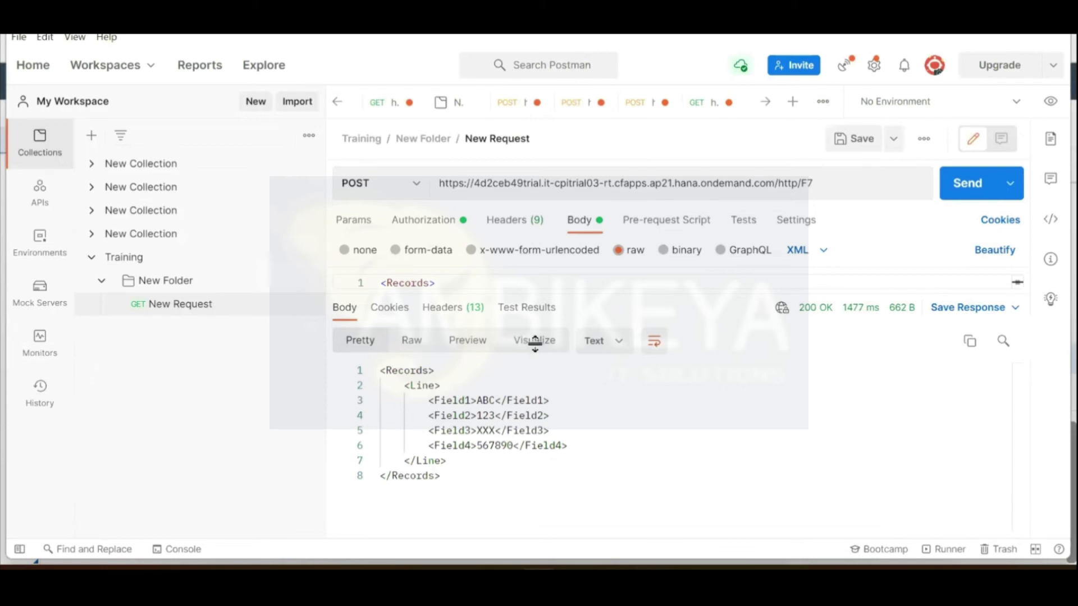
key("alt+Tab")
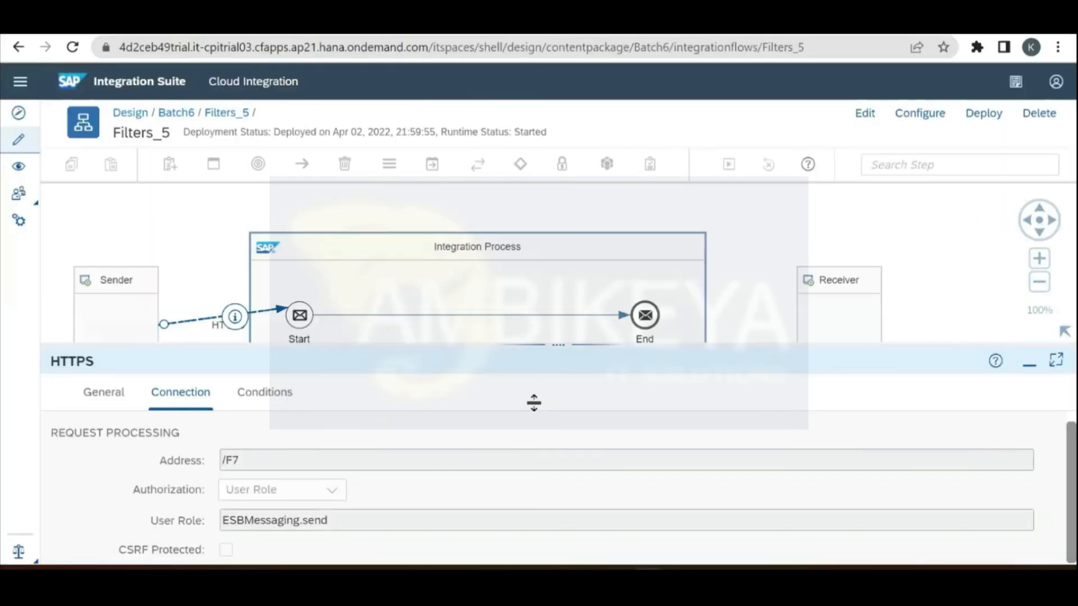
left_click_drag(534, 403, 534, 405)
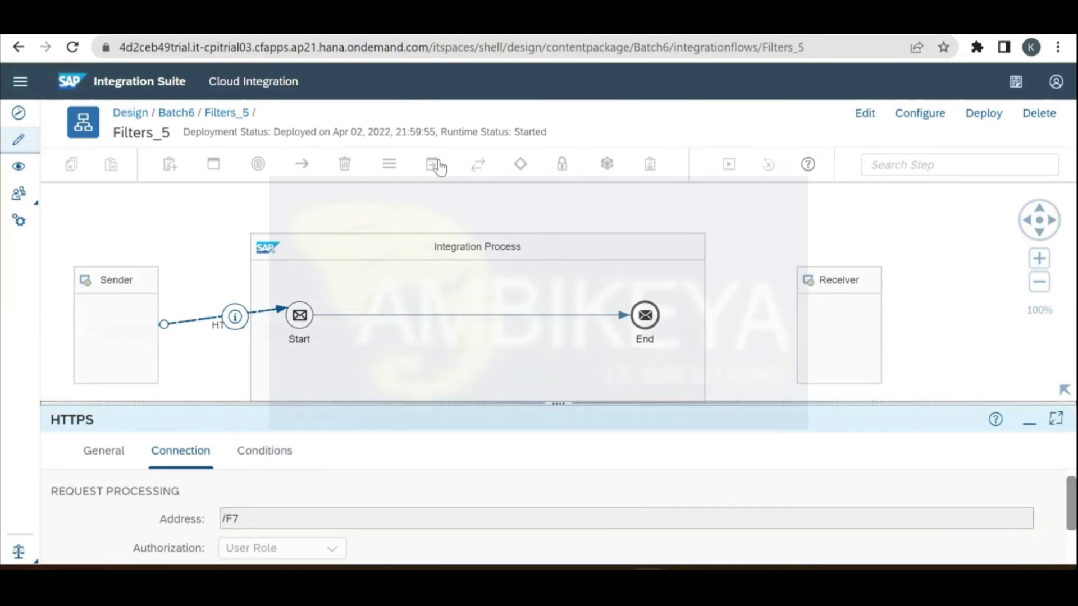
Step: Insert a Filter step between Start and End with Value Type set to Node
left_click(431, 164)
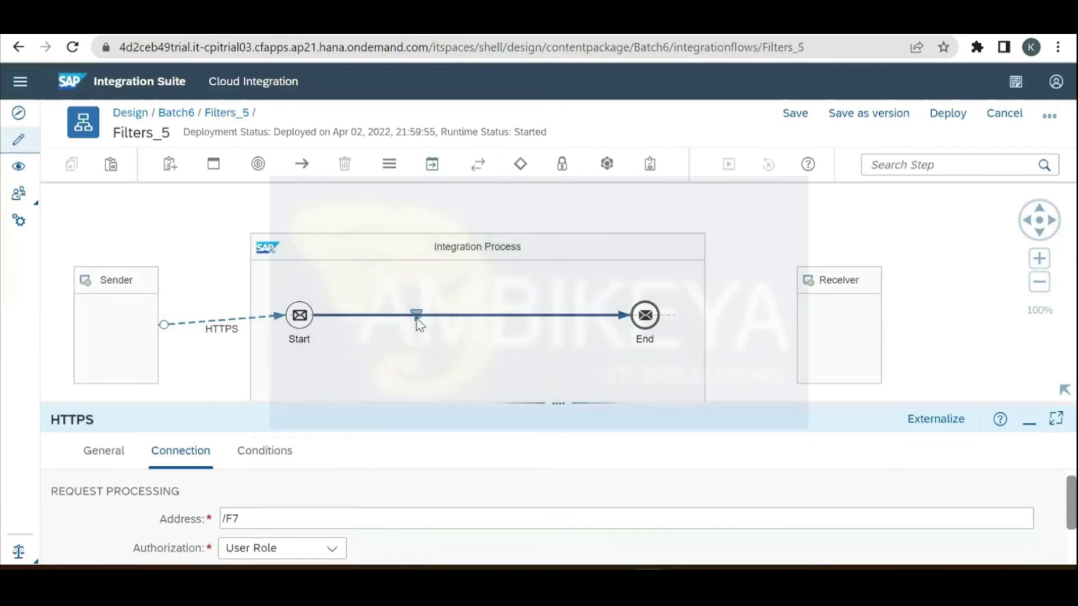
left_click(418, 321)
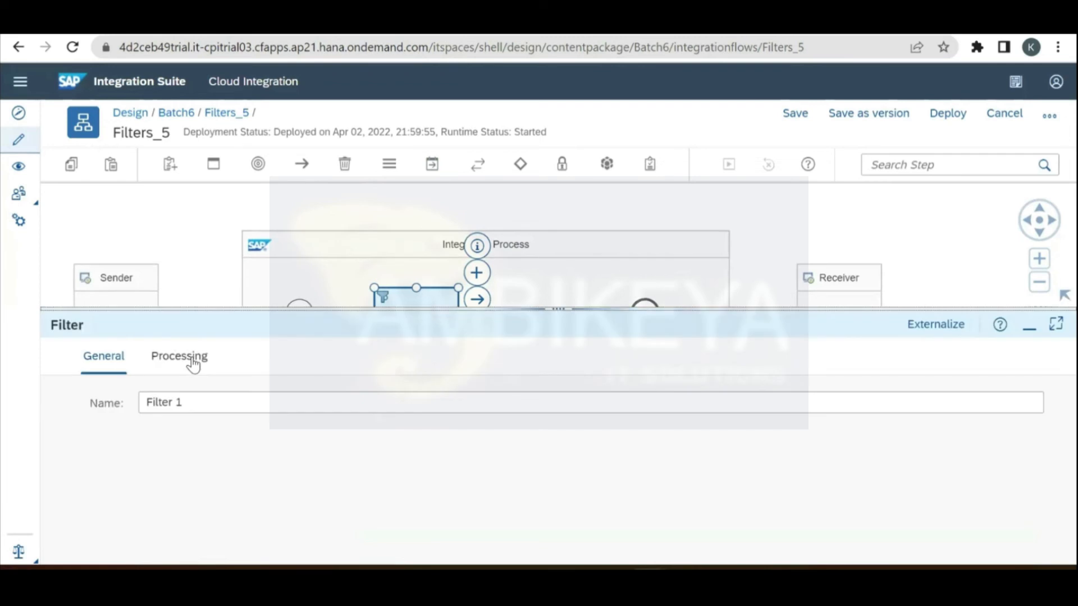
left_click(193, 361)
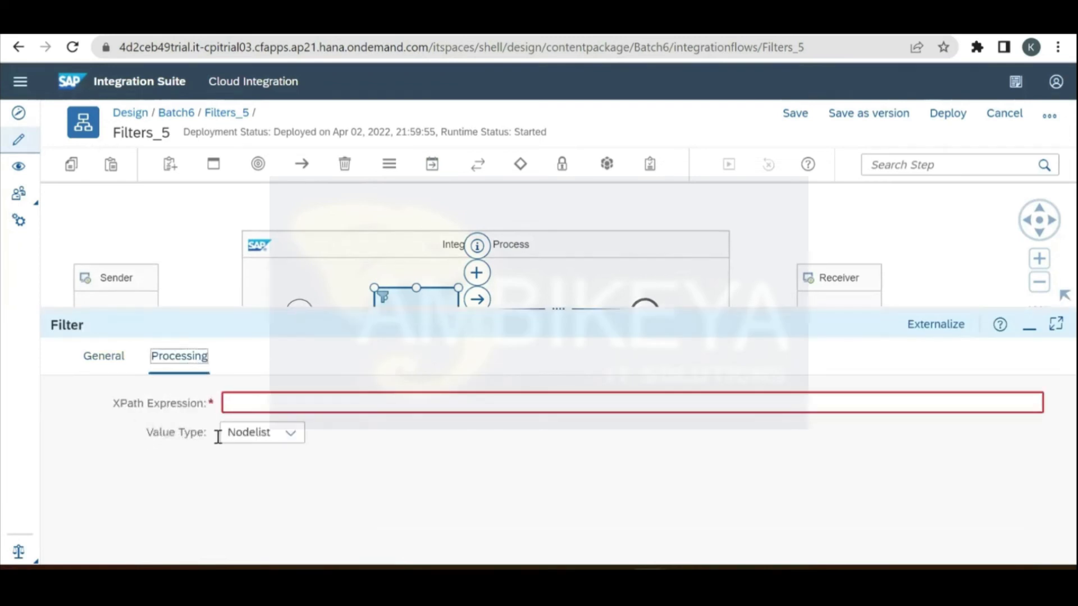
left_click(287, 433)
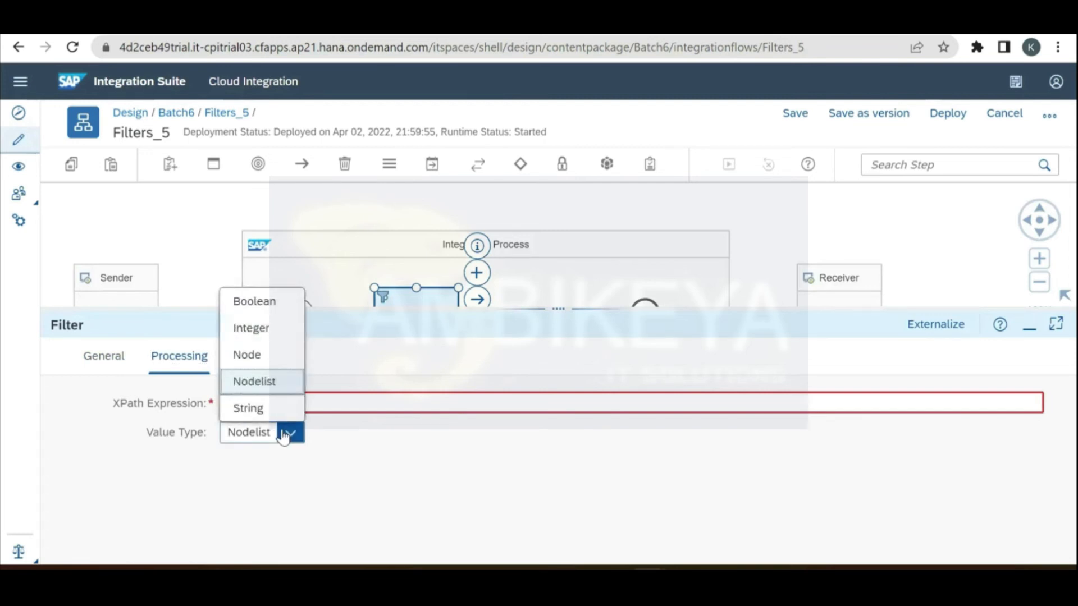
left_click(253, 355)
left_click(270, 398)
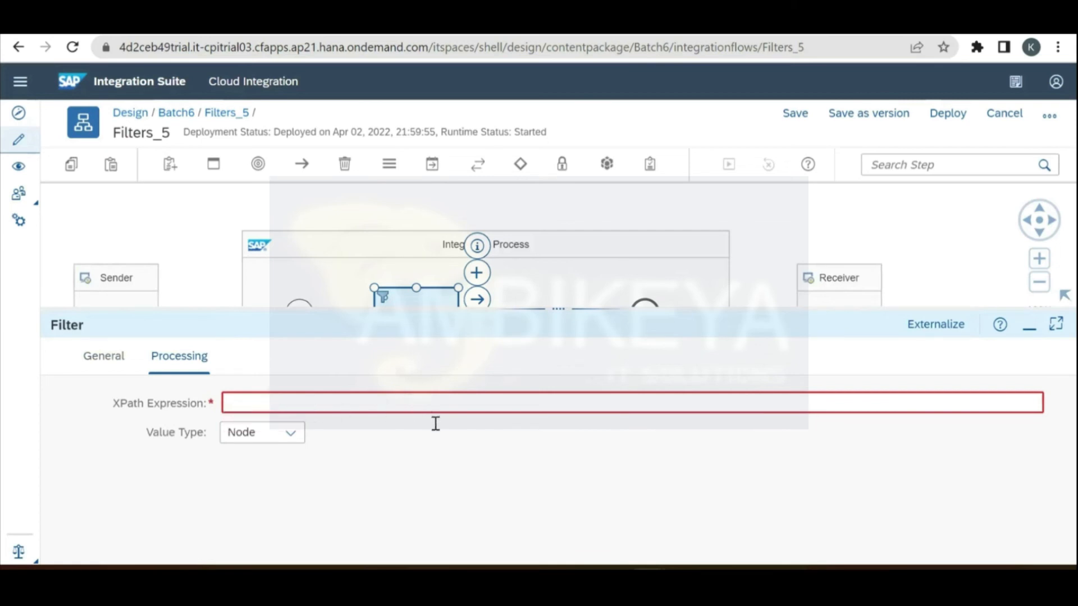
key("alt+Tab")
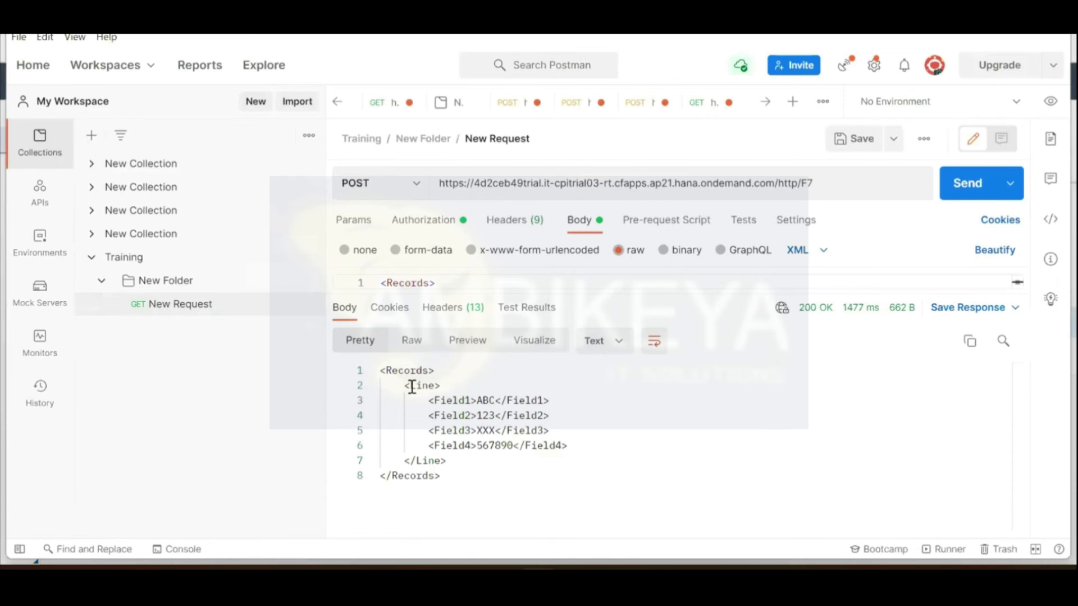
Step: Build the XPath Expression /Records/Line/Field1 from Postman's element names and save as a new version
double_click(417, 371)
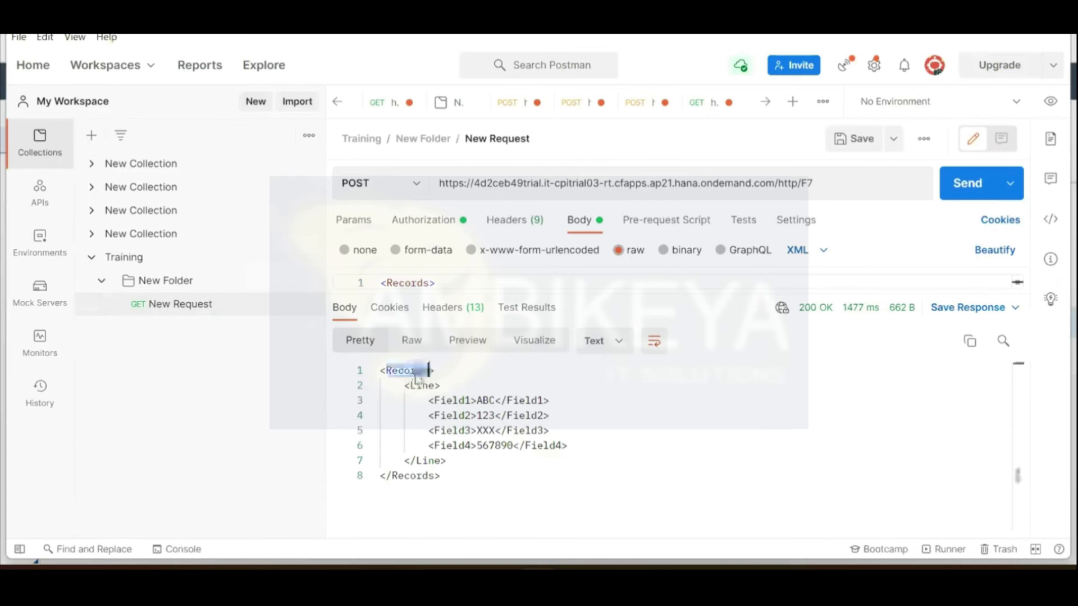
key("alt+Tab")
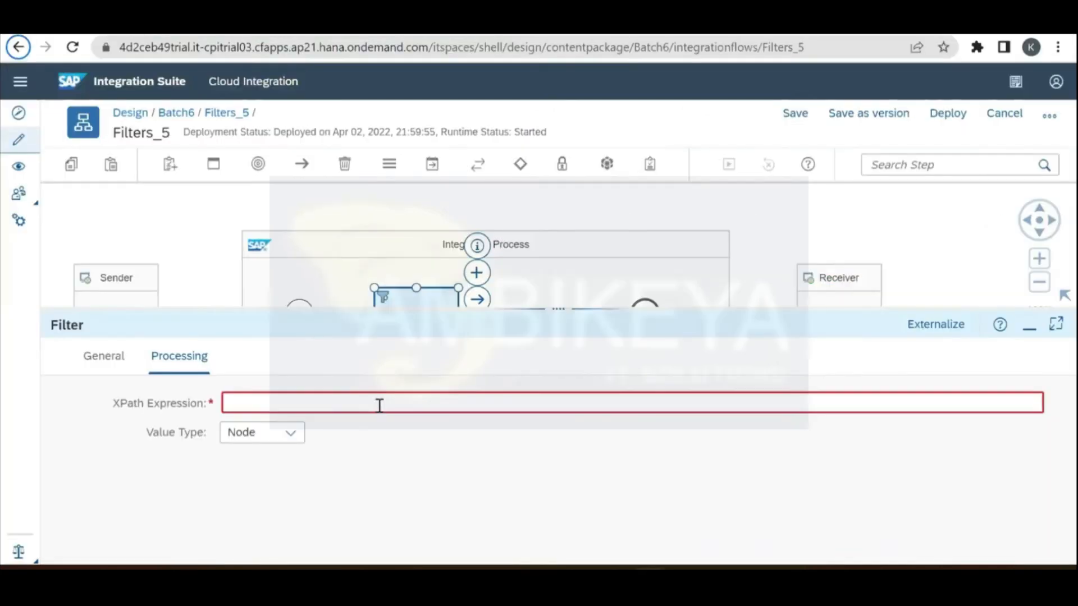
type("/")
key("alt+Tab")
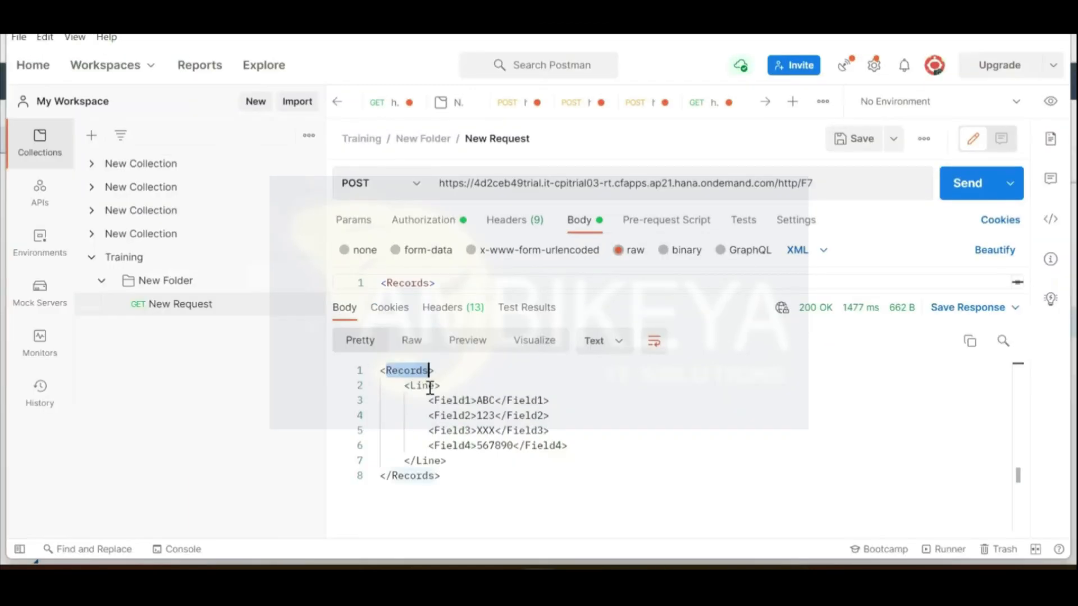
double_click(422, 386)
key("ctrl+c")
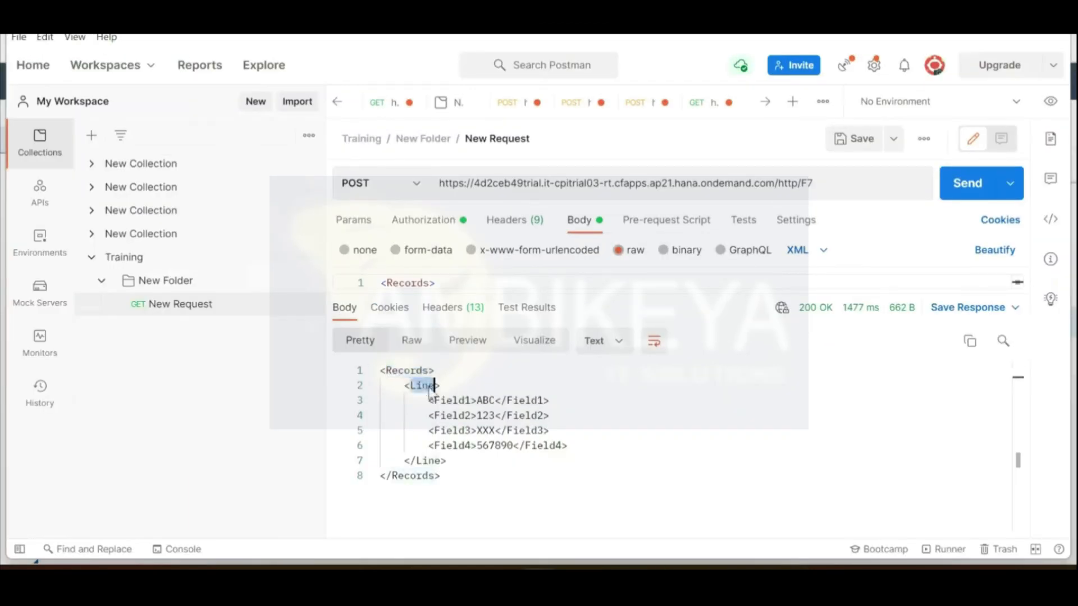
key("alt+Tab")
key("ctrl+v")
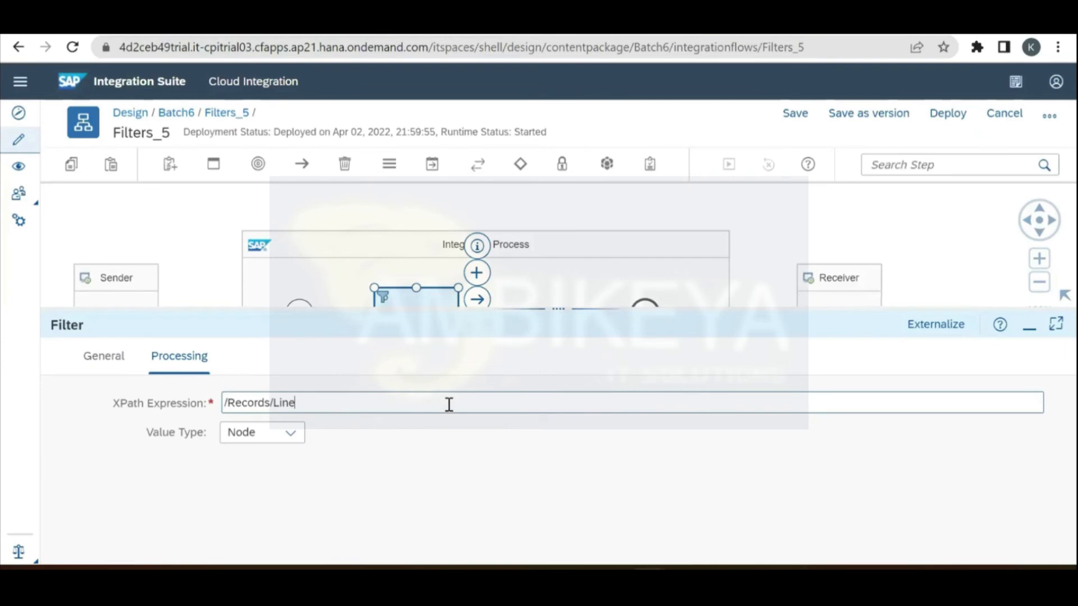
key("alt+Tab")
key("alt+Tab")
type("/")
key("ctrl+v")
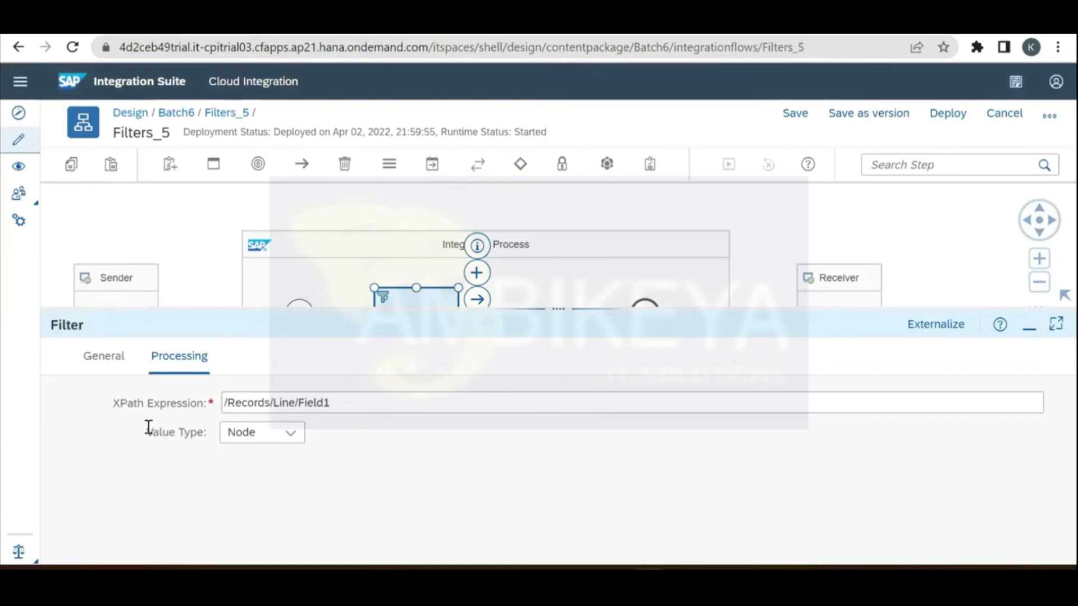
left_click(882, 113)
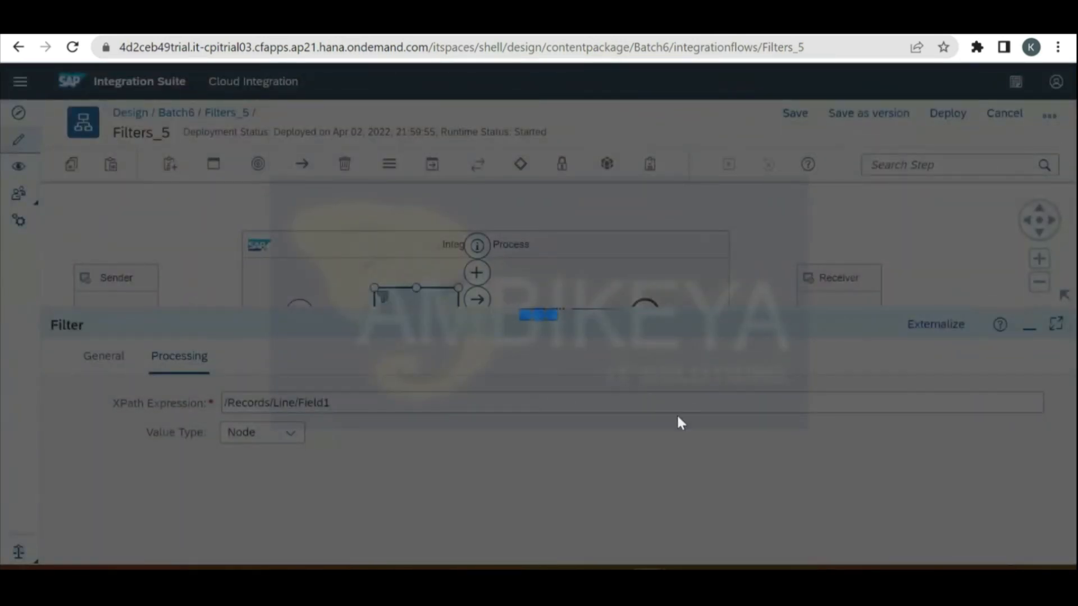
Step: Confirm the new version and deploy Filters_5 with the /Records/Line/Field1 filter
key("Return")
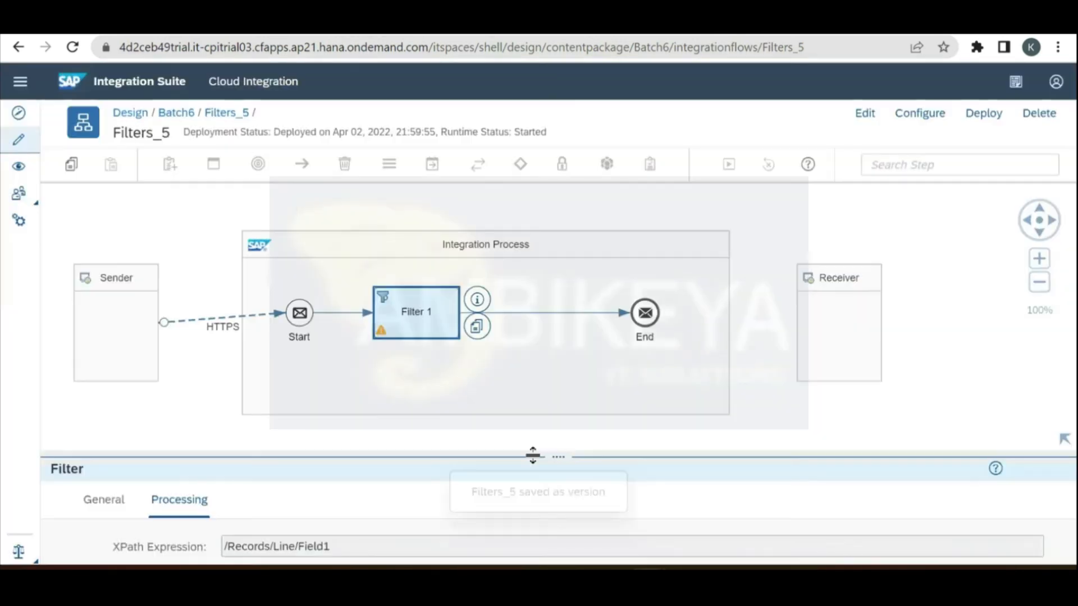
left_click_drag(532, 455, 541, 377)
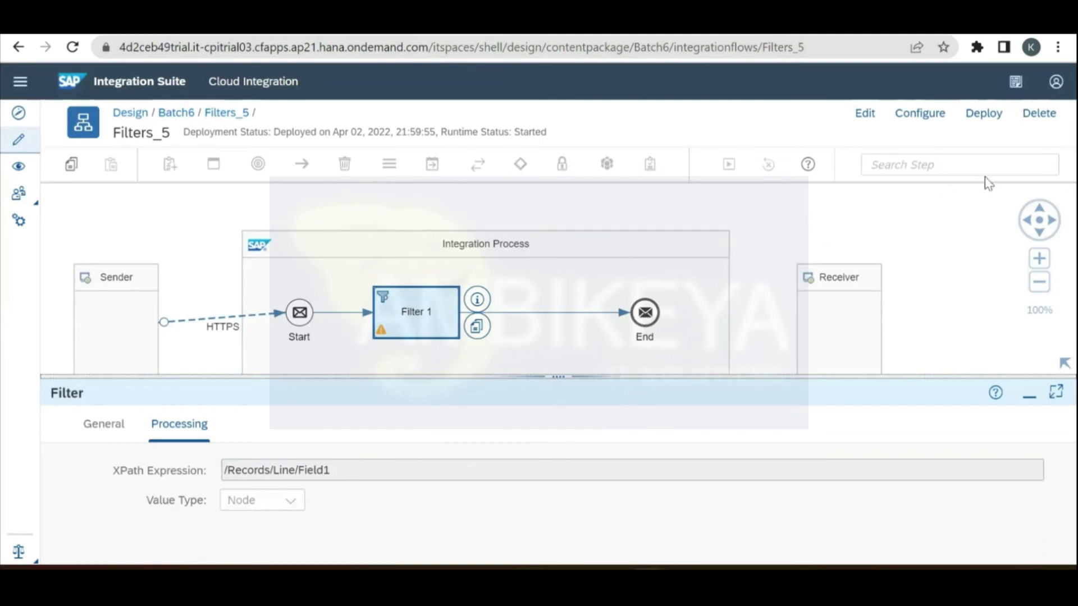
left_click(983, 114)
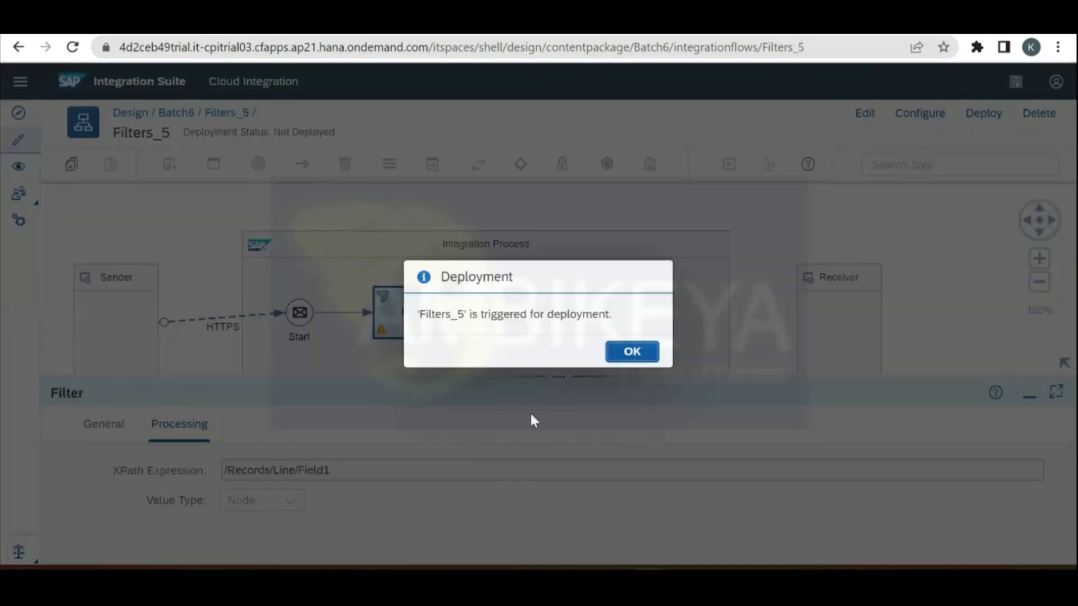
left_click(632, 352)
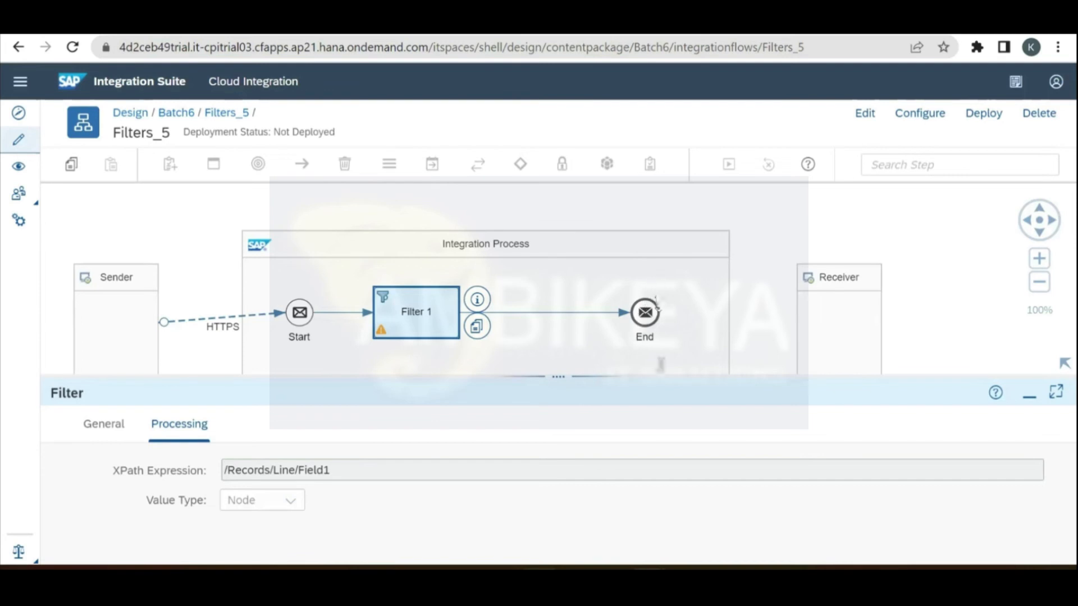
left_click(643, 580)
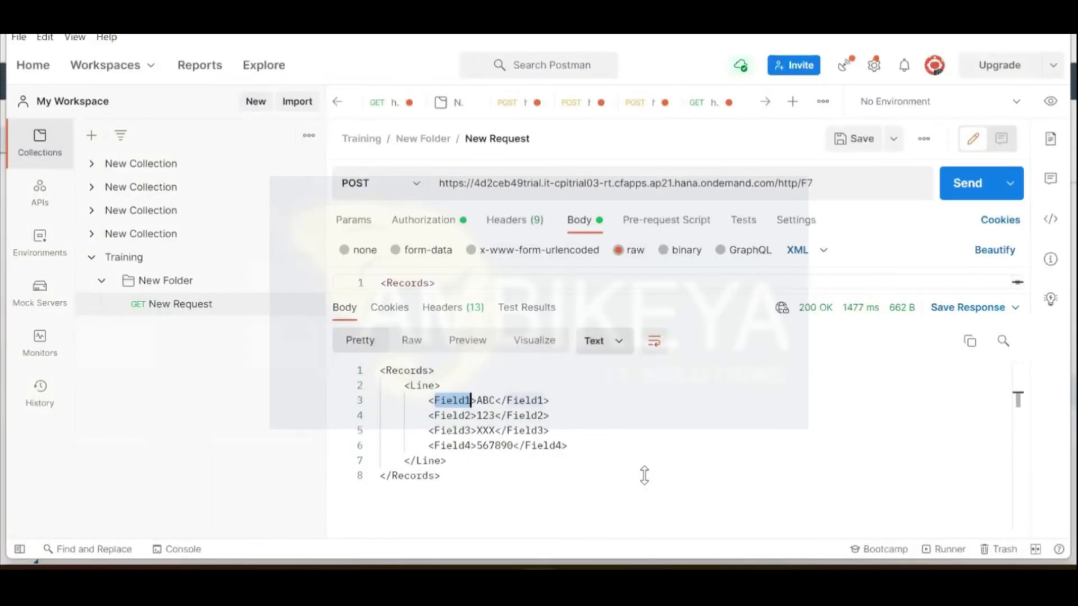
Step: Send the XML request to /http/F7 and check it returns only <Field1>ABC</Field1>
left_click_drag(646, 295, 646, 456)
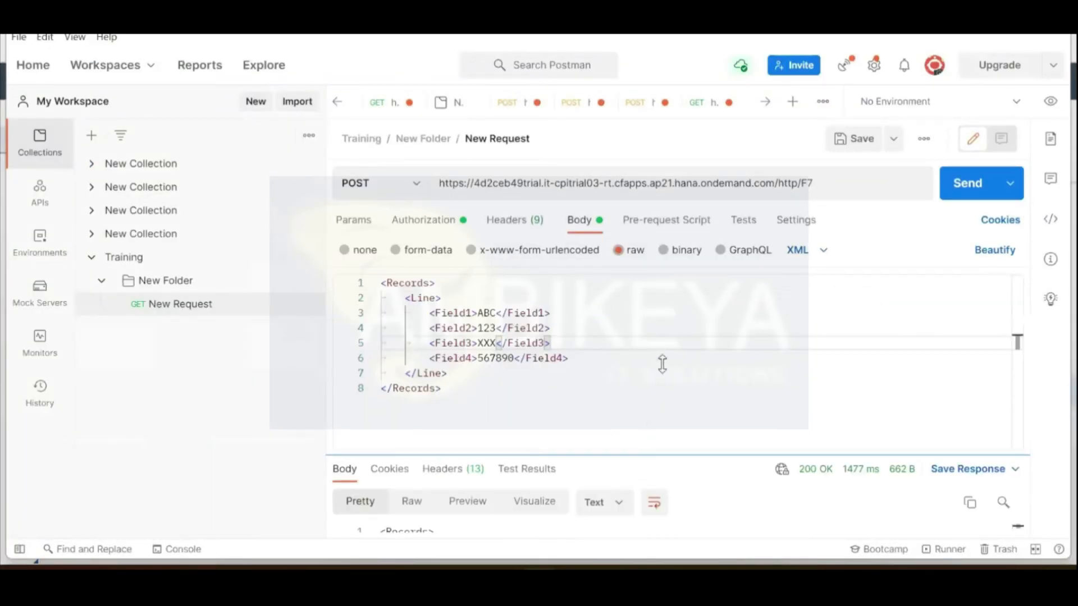
left_click(954, 198)
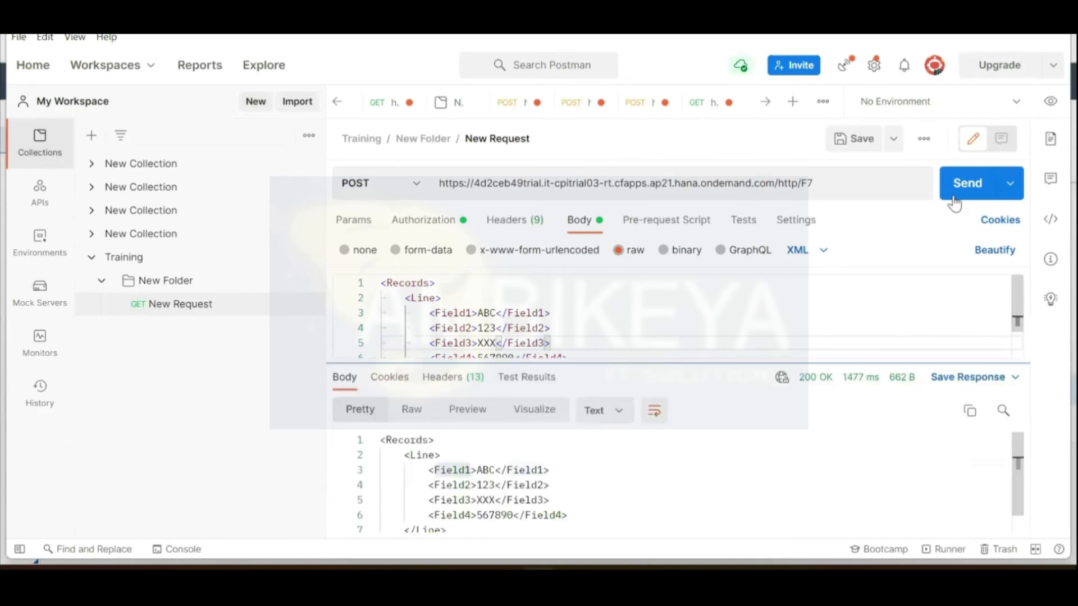
left_click(955, 202)
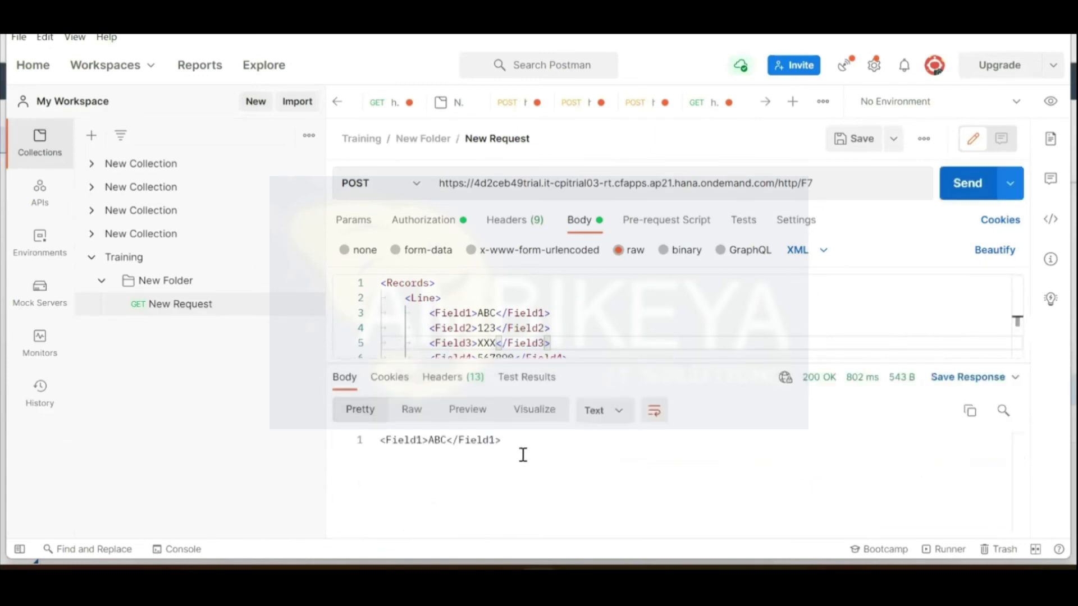
left_click_drag(513, 440, 382, 452)
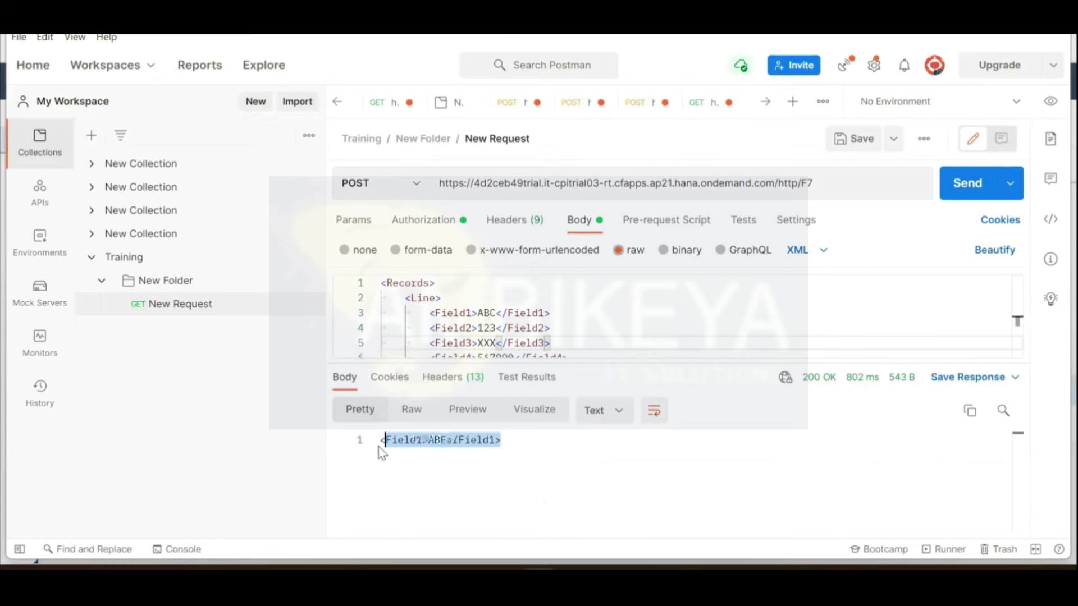
left_click_drag(379, 447, 379, 447)
key("alt+Tab")
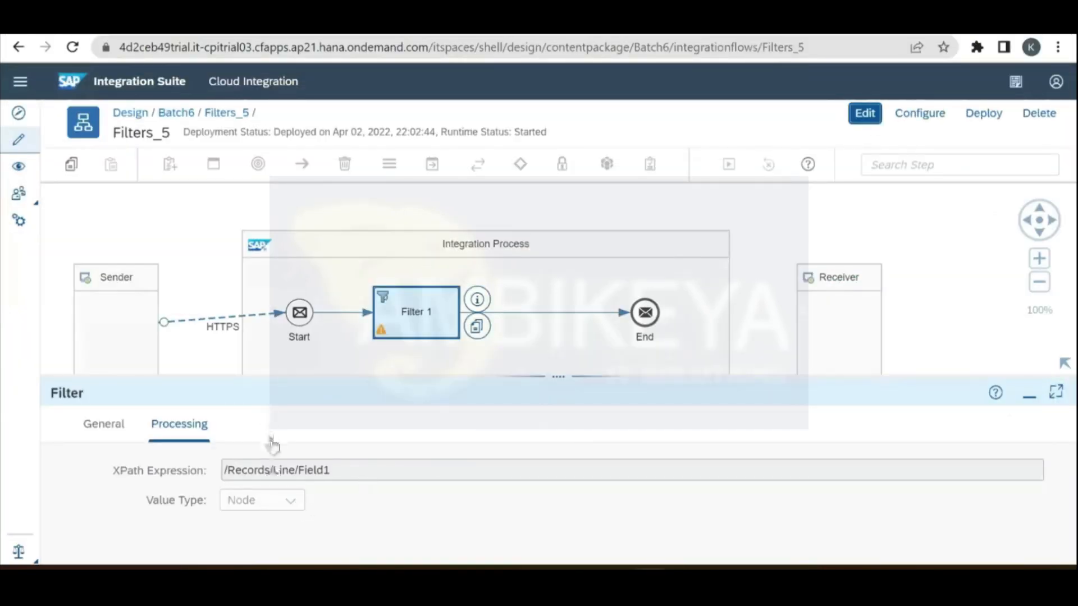
Step: Change Filter 1's Value Type from Node to String and redeploy Filters_5
left_click(290, 500)
left_click(272, 472)
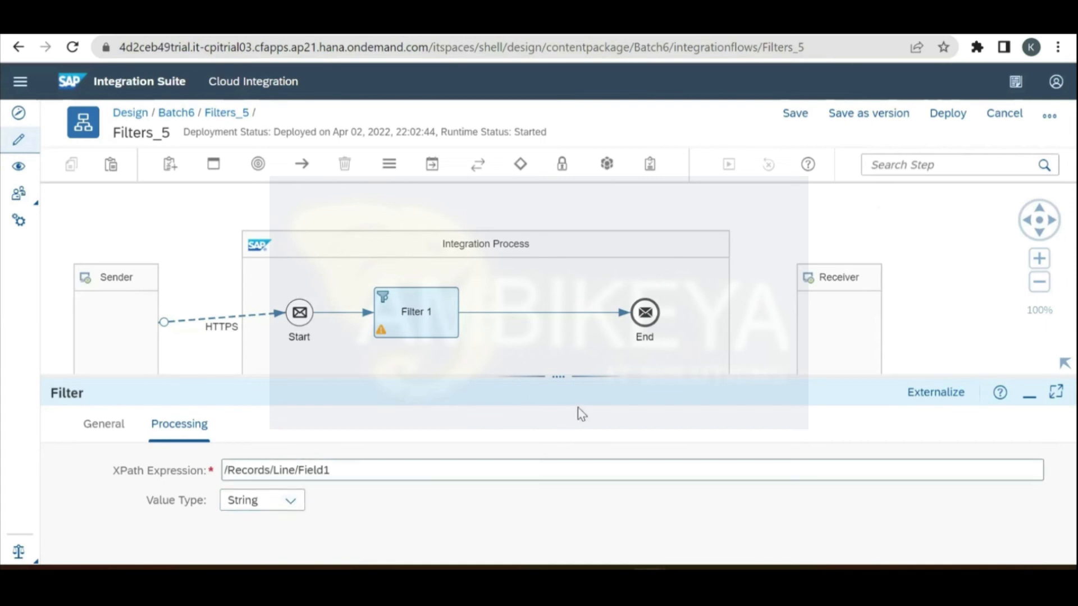
left_click(954, 118)
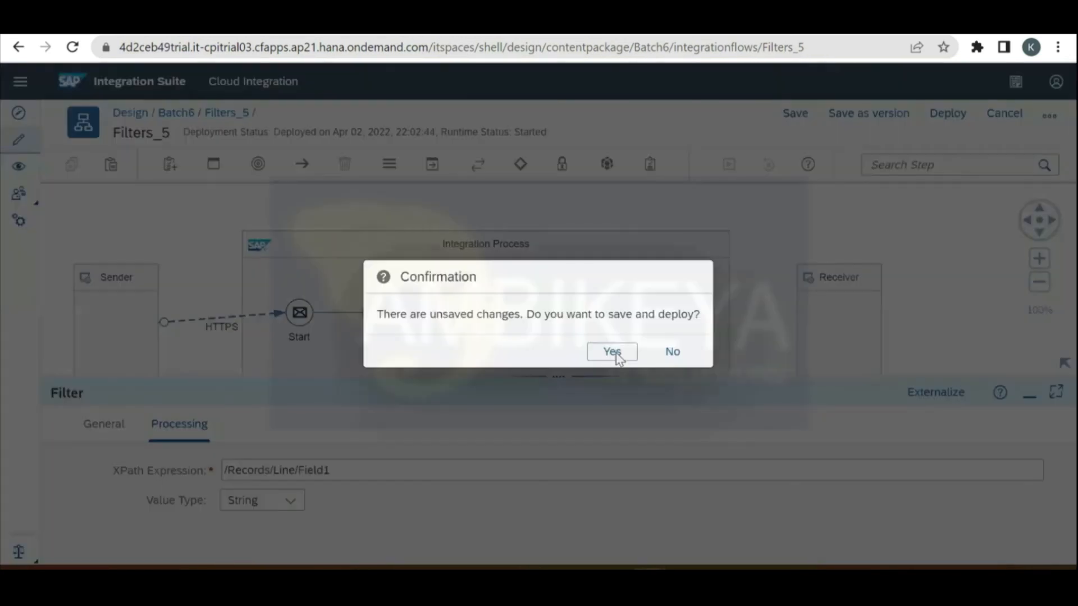
left_click(614, 352)
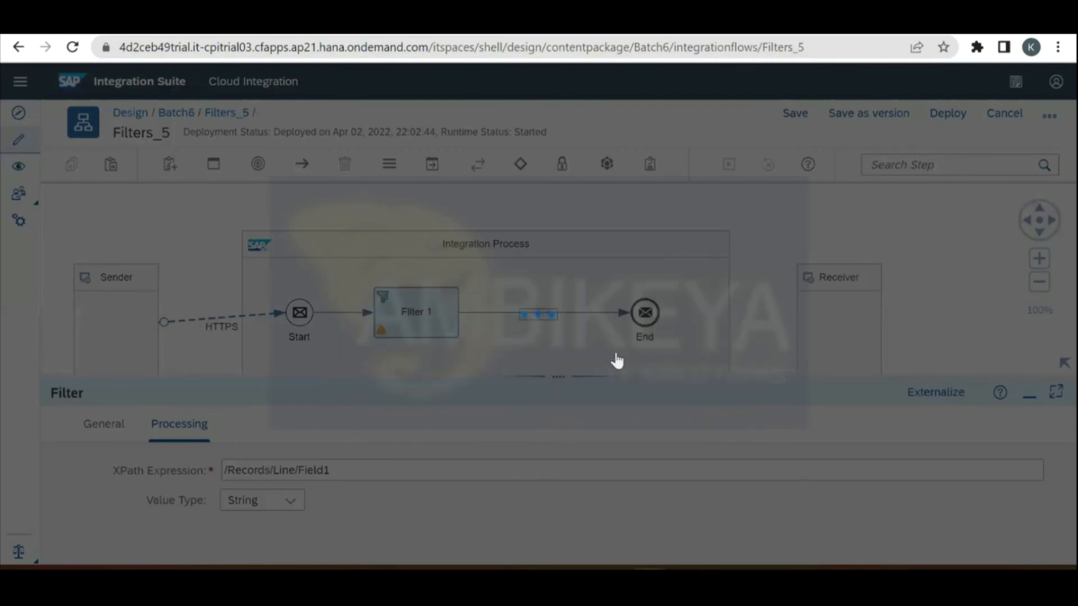
left_click(618, 354)
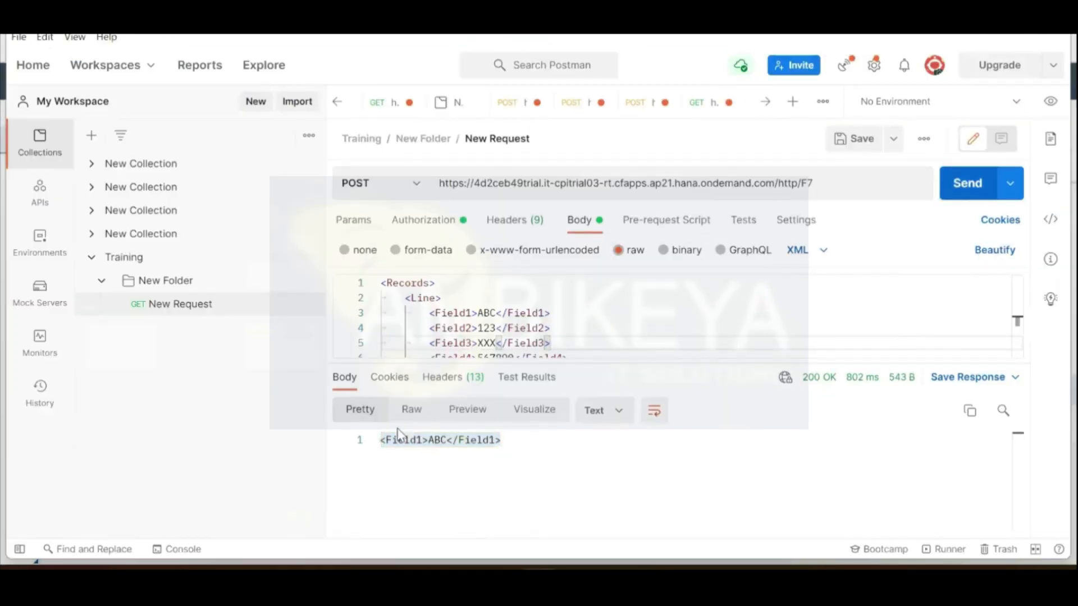
Step: Resend the /http/F7 request and verify the response is now plain text ABC
key("ctrl+Return")
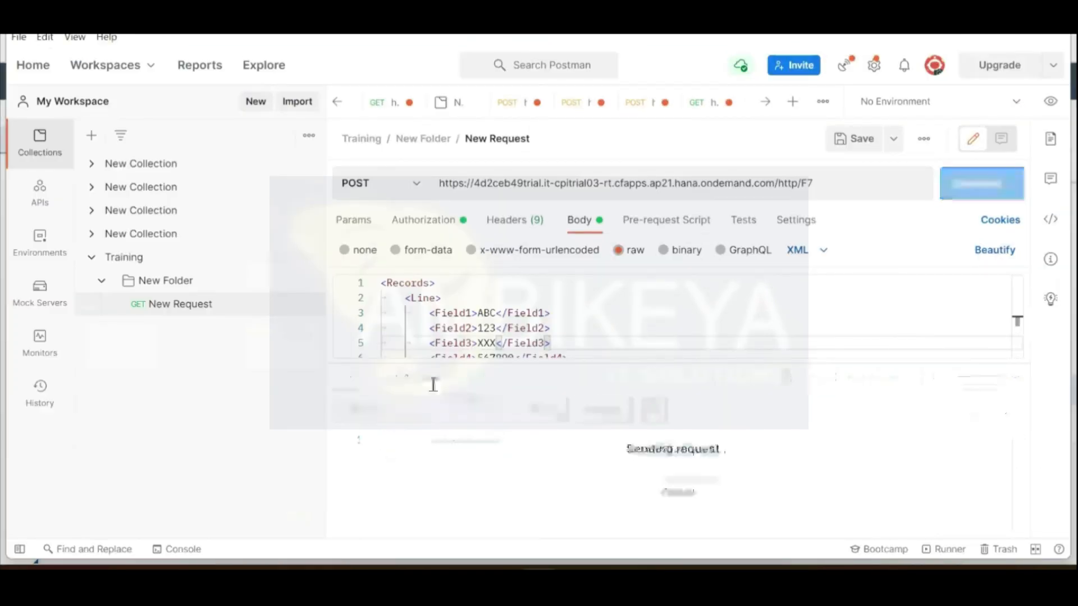
key("ctrl+a")
double_click(487, 312)
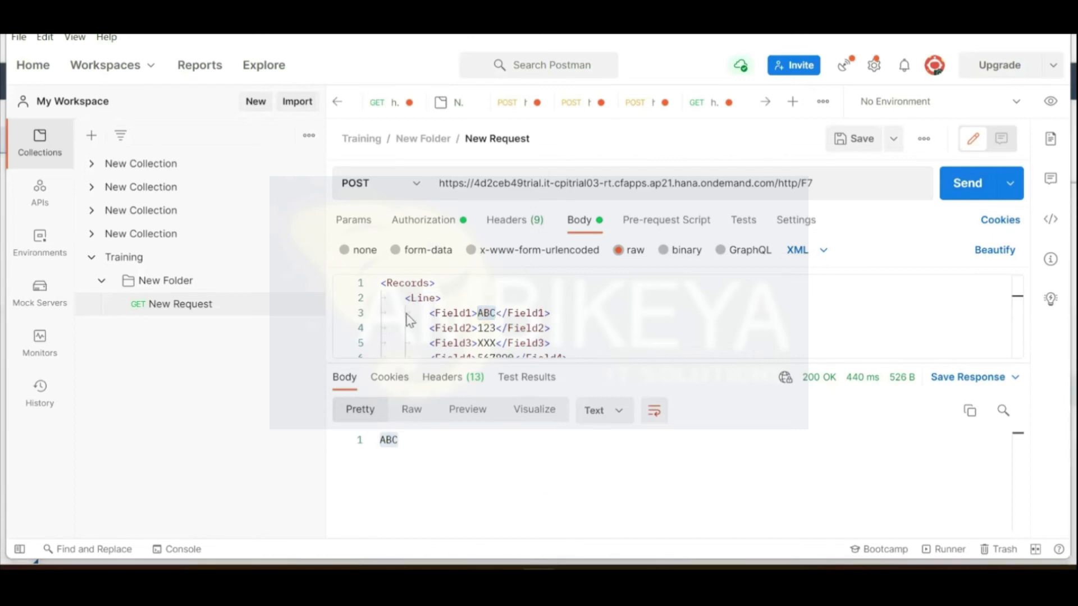
key("alt+Tab")
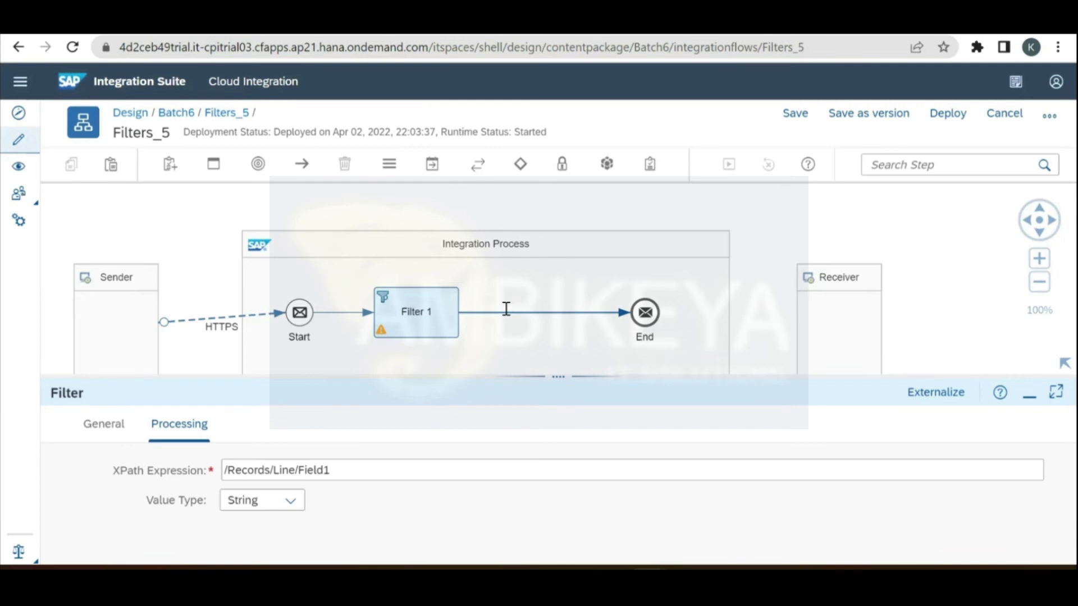
key("alt+Tab")
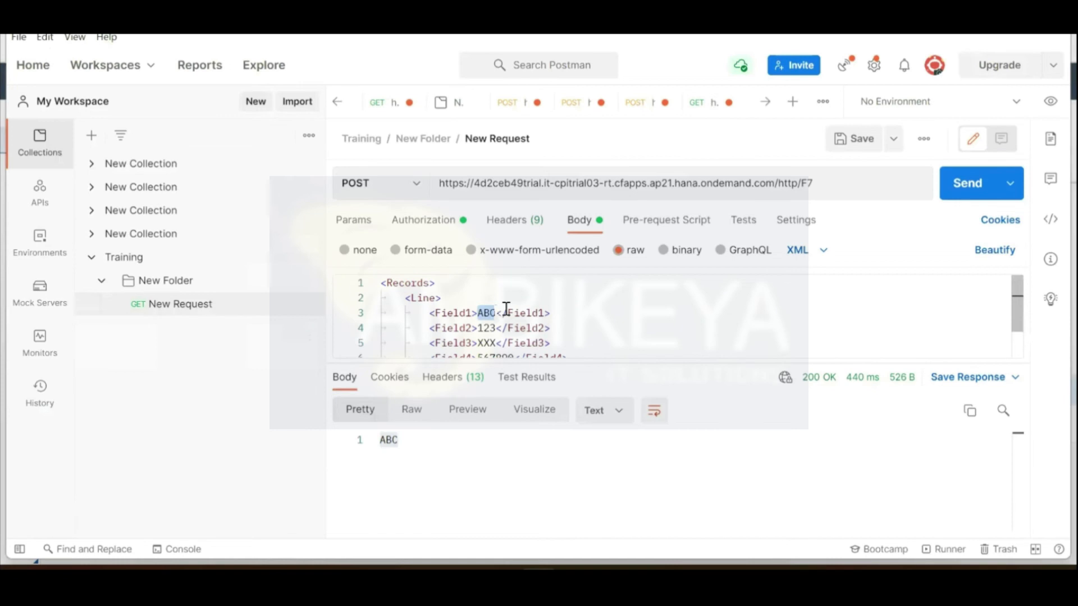
key("alt+Tab")
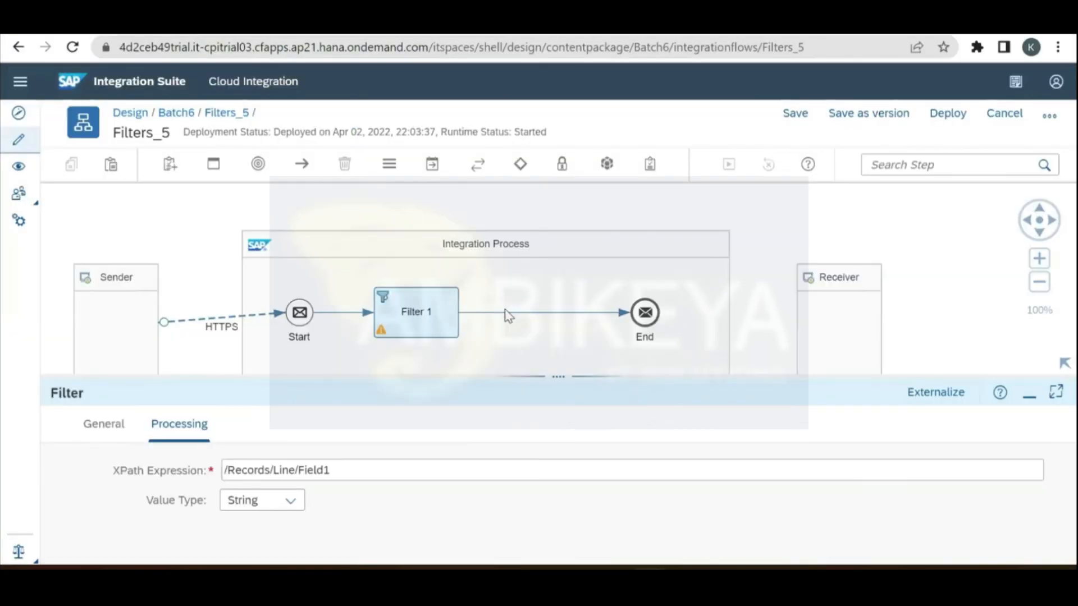
left_click(521, 167)
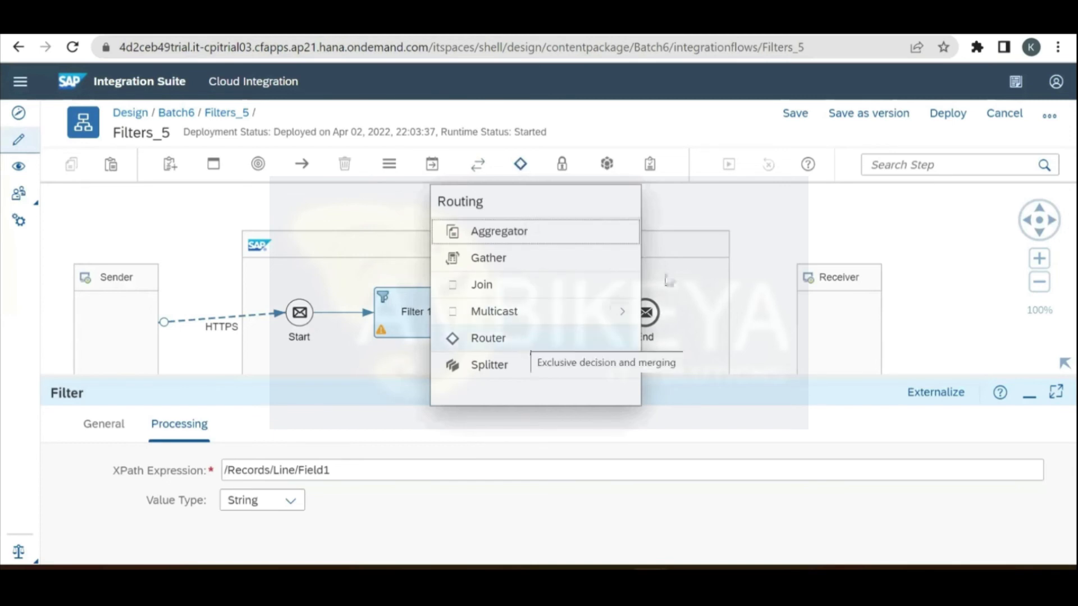
left_click(760, 251)
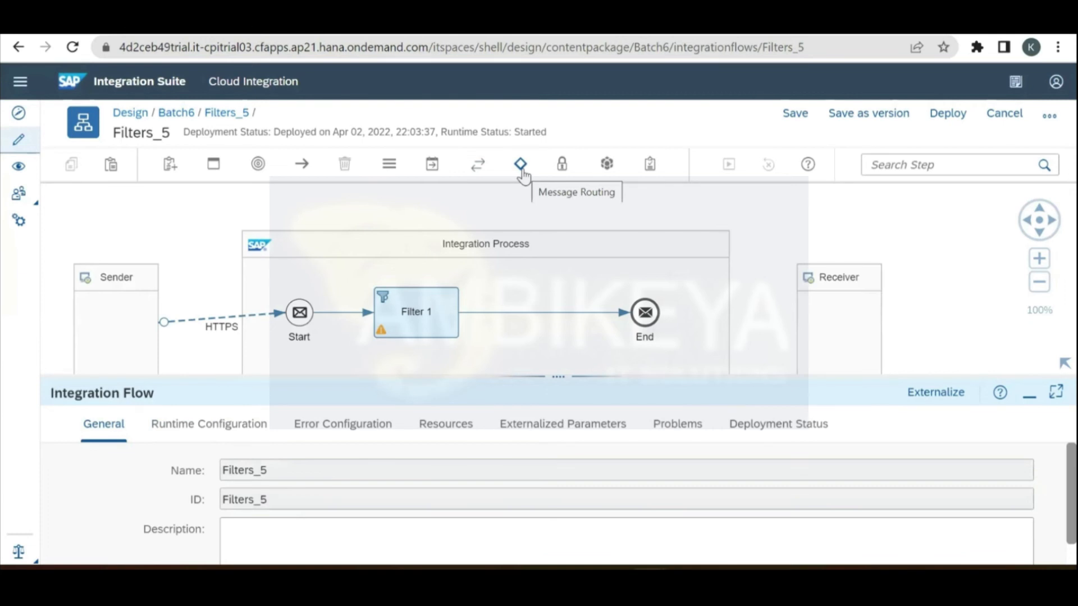
left_click(409, 308)
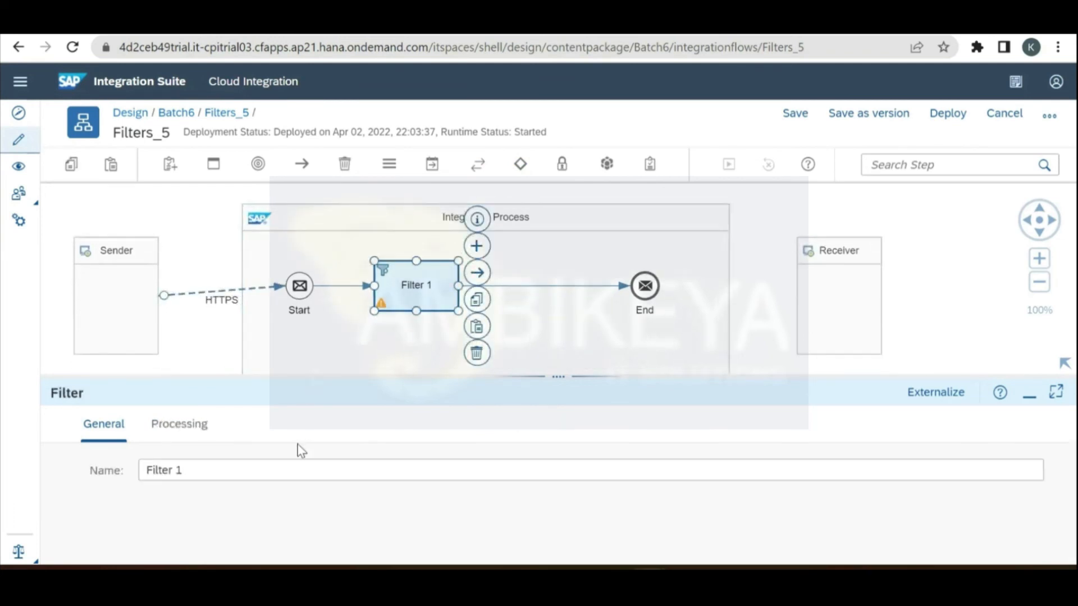
Step: Change Field1 to 123545 in the request body, send it, and confirm 123545 comes back
key("alt+Tab")
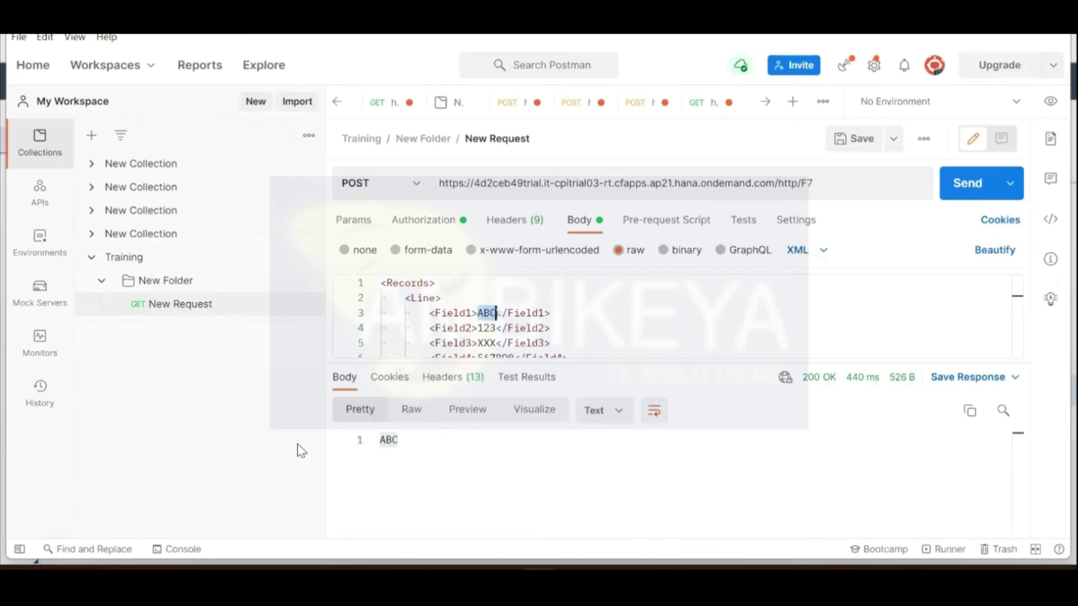
type("123545")
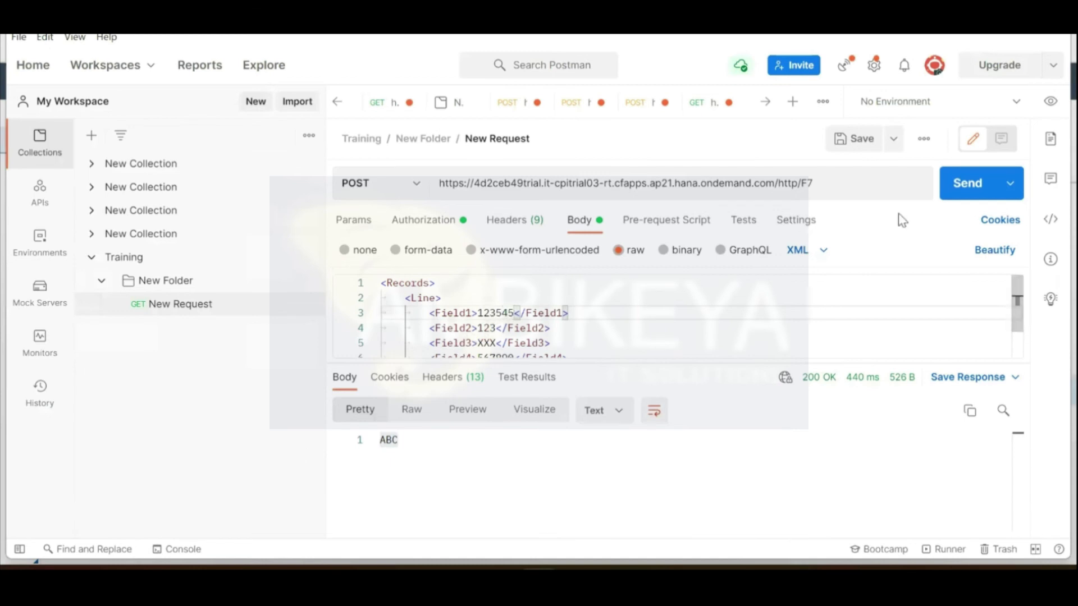
left_click(963, 198)
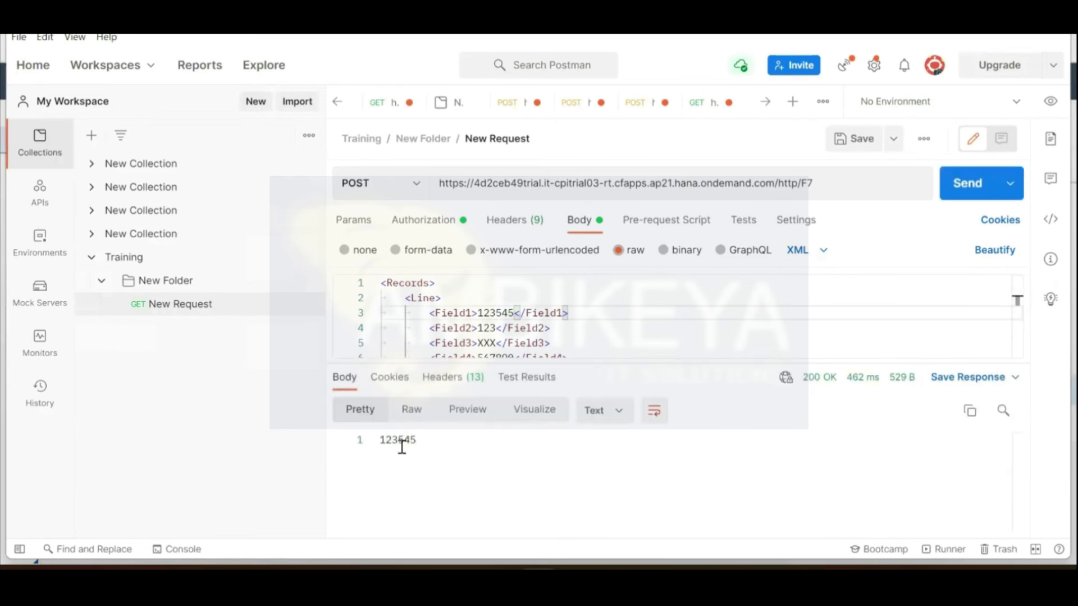
double_click(503, 315)
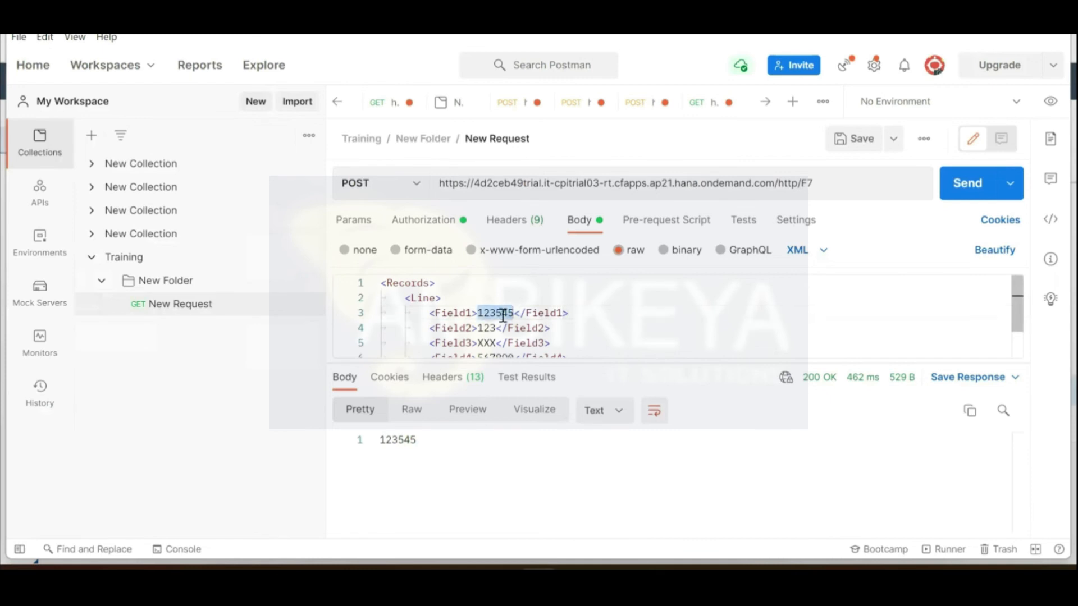
key("alt+Tab")
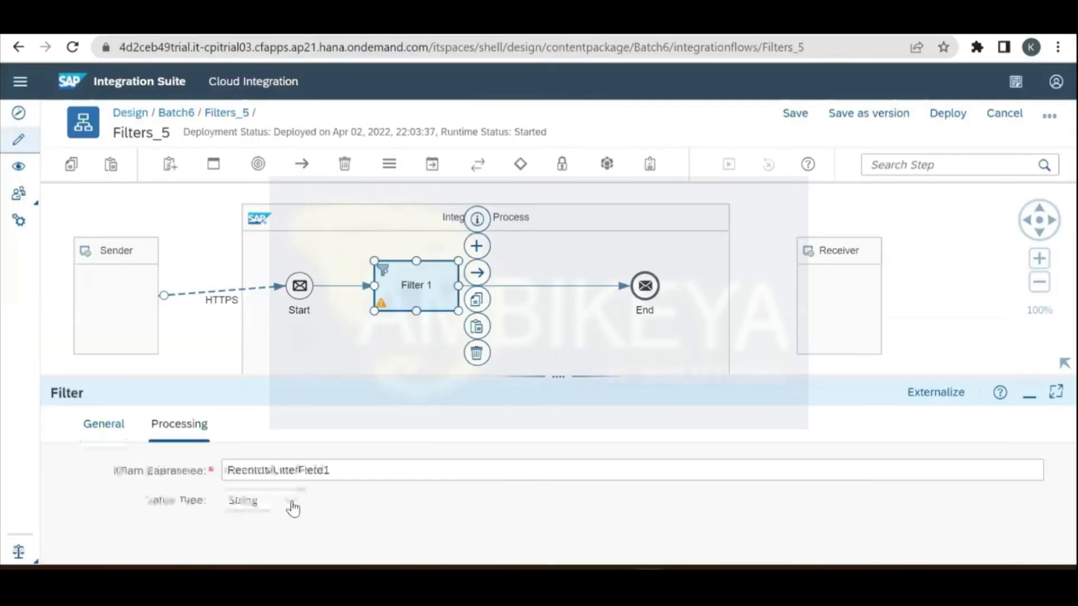
Step: Test Field1 = 1 from Postman, then set Filter 1's Value Type to Integer and redeploy
left_click(291, 503)
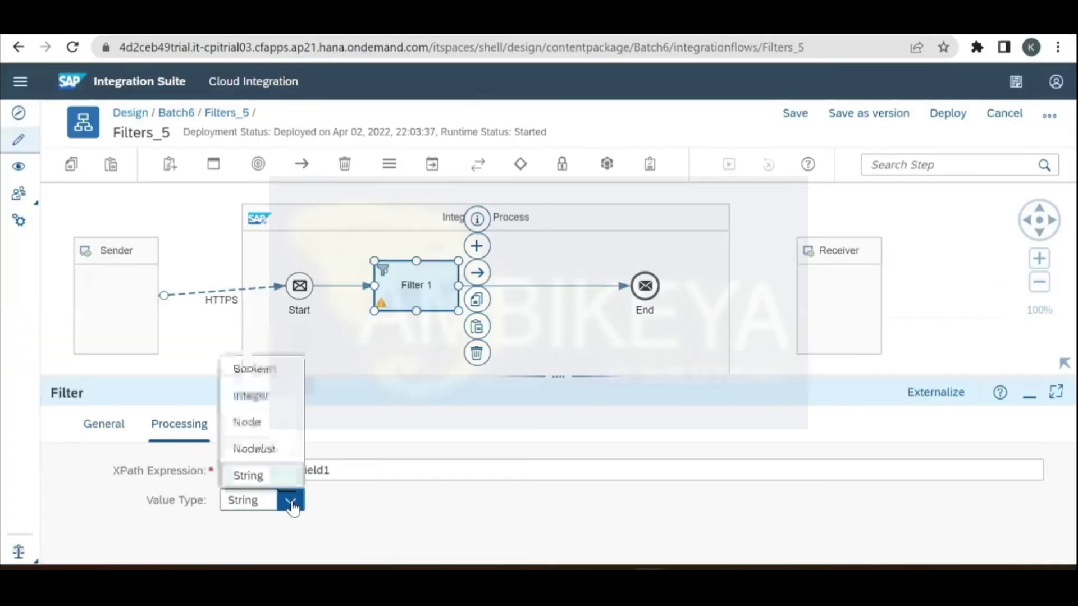
left_click(406, 522)
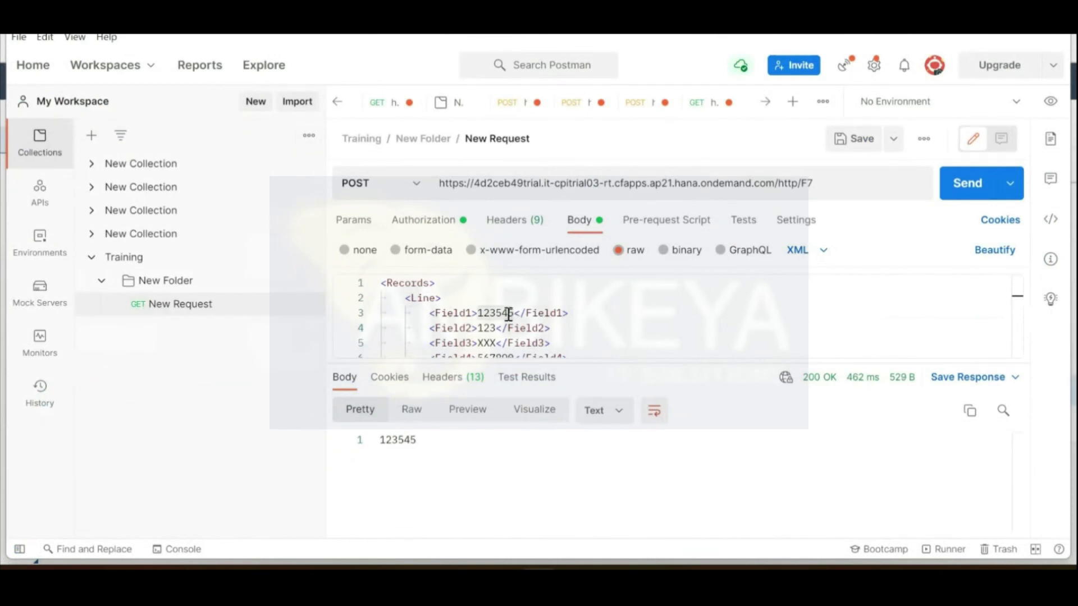
double_click(509, 314)
type("1")
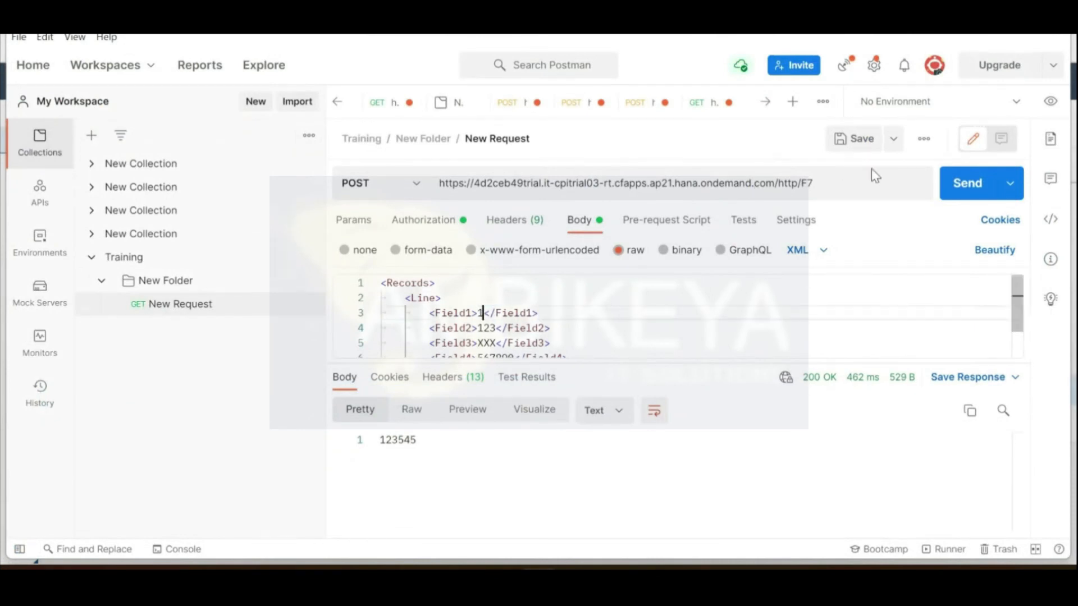
left_click(969, 185)
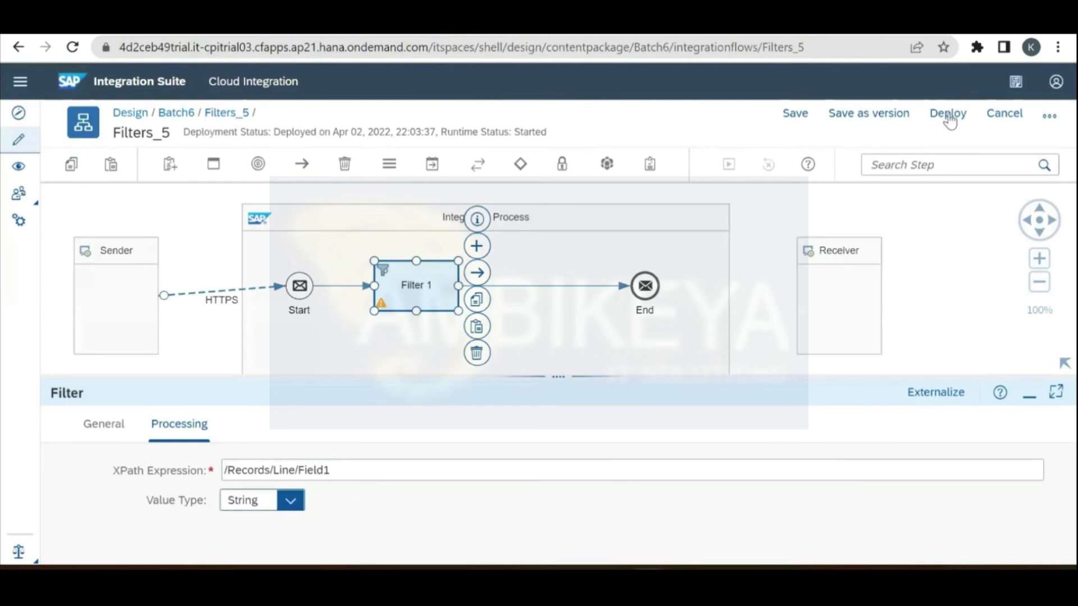
key("alt+Down")
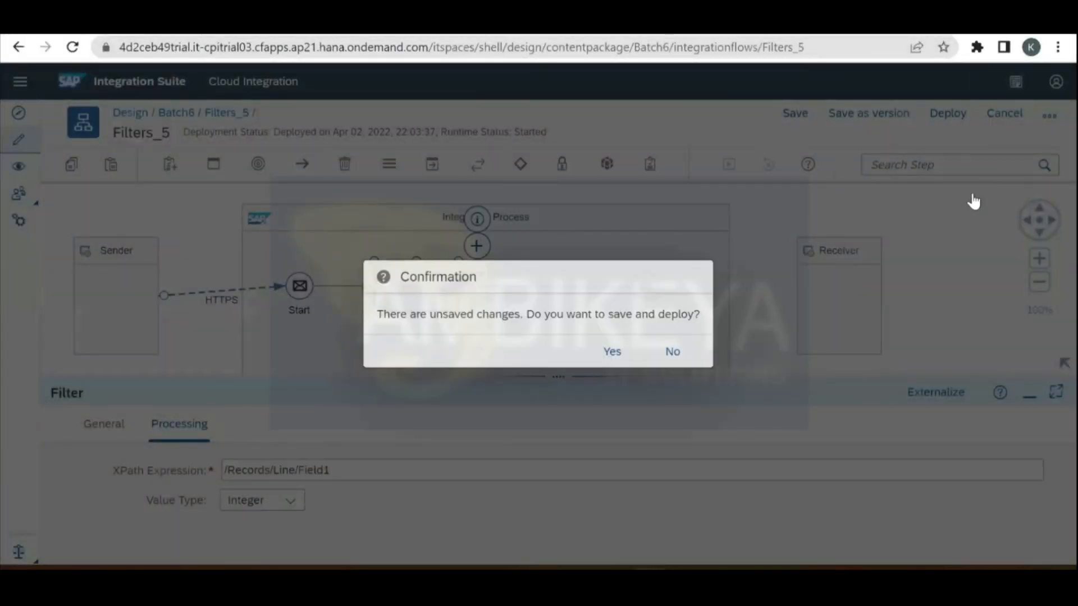
left_click(969, 183)
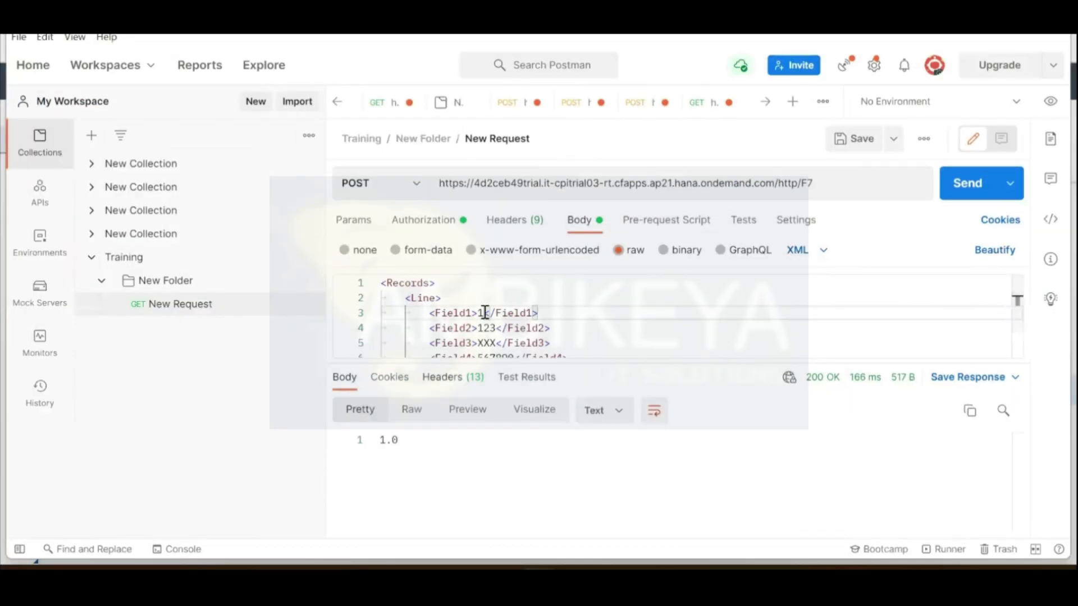
Step: Send a non-numeric Field1 value abxx, then set the Value Type back to String
type("abxx")
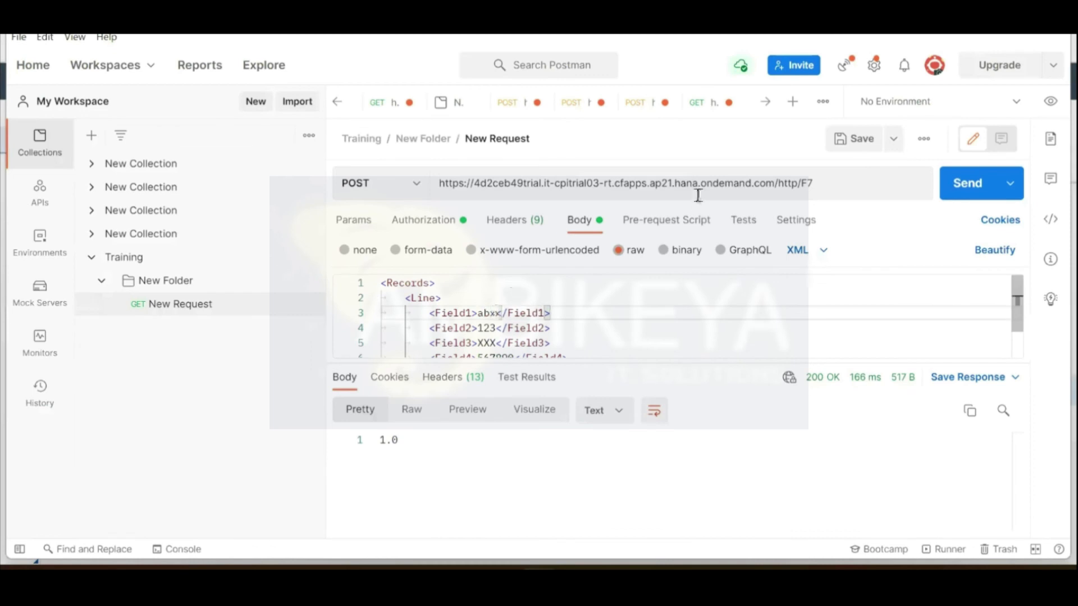
left_click(955, 194)
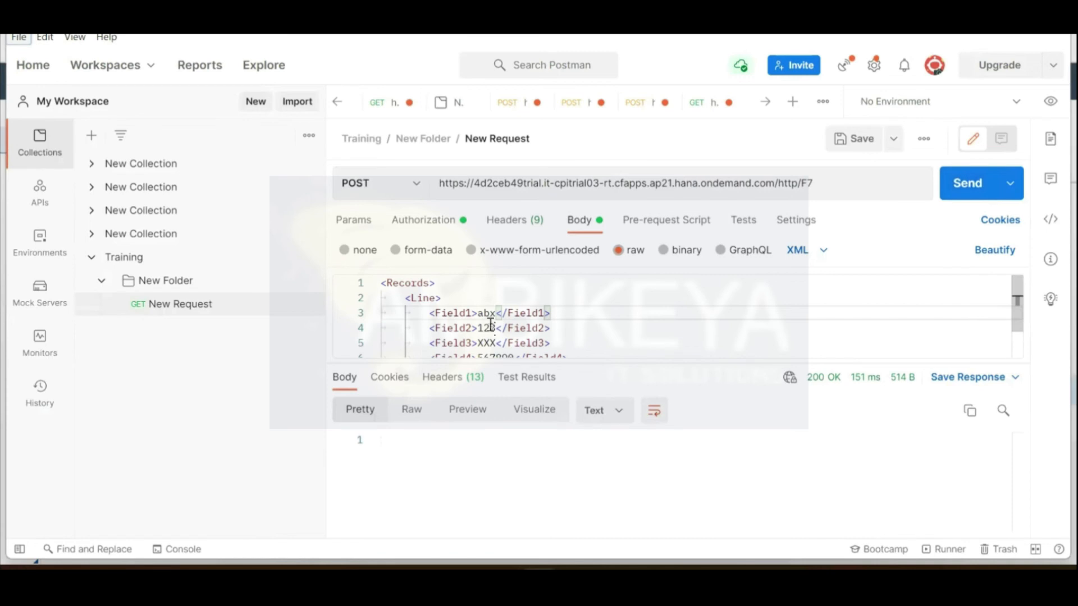
key("alt+Tab")
left_click(264, 494)
left_click(264, 480)
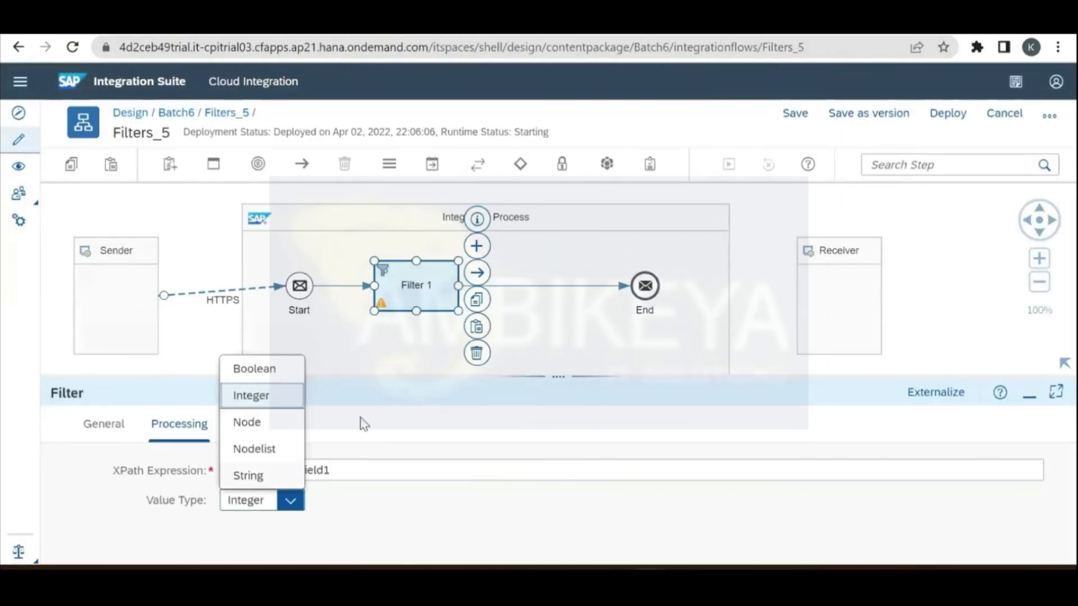
Step: Replace the Field1 value in the Postman request body with 12.0
key("alt+Tab")
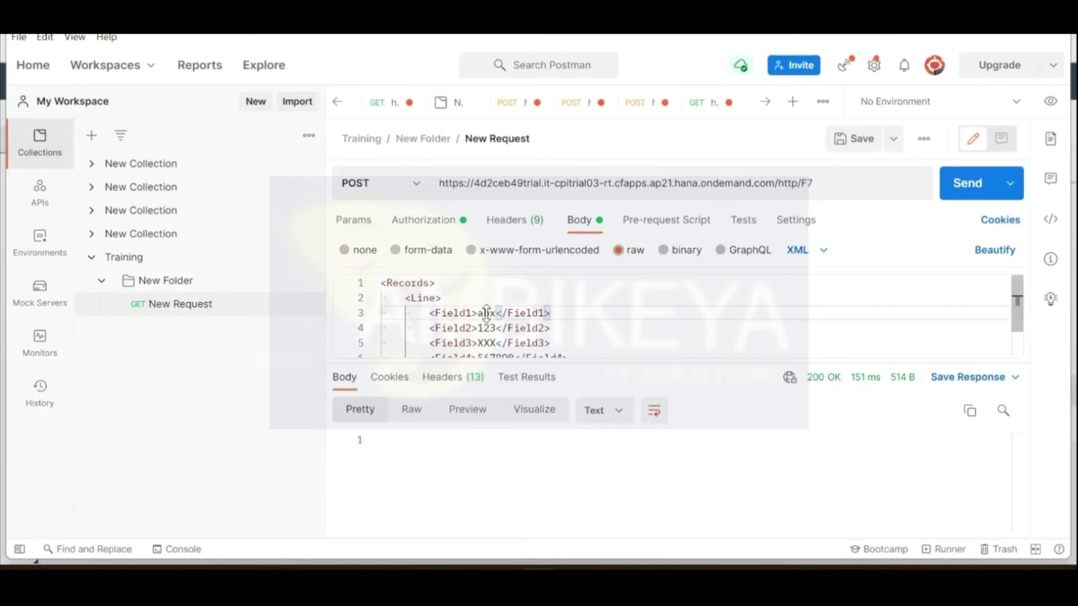
double_click(486, 313)
type("1>12.0")
key("alt+Tab")
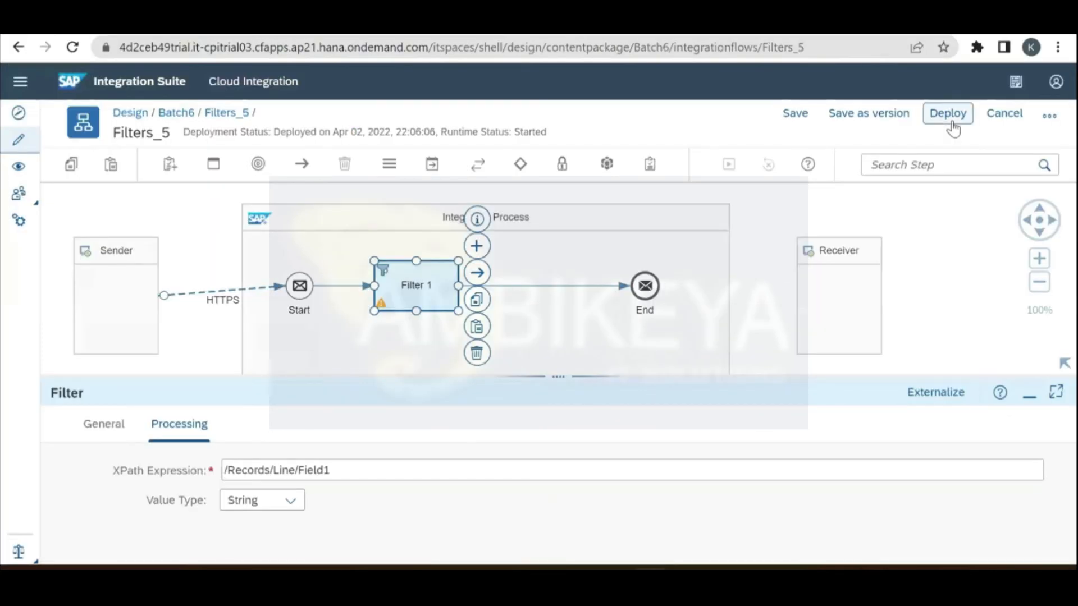
Step: Redeploy Filters_5 with Value Type String, then clear the 12.0 Field1 value in Postman
left_click(947, 114)
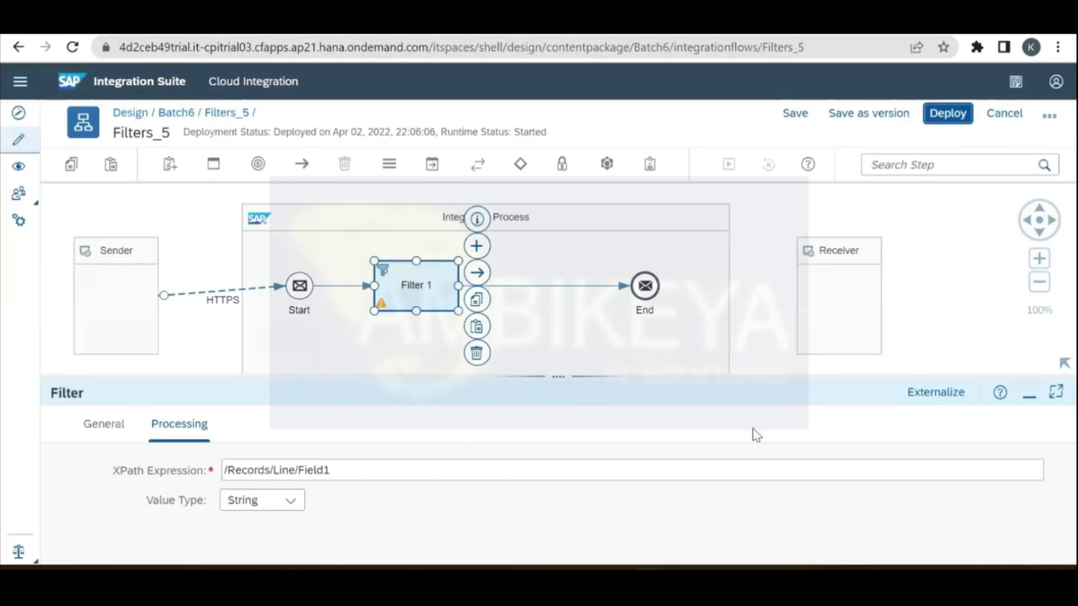
key("Return")
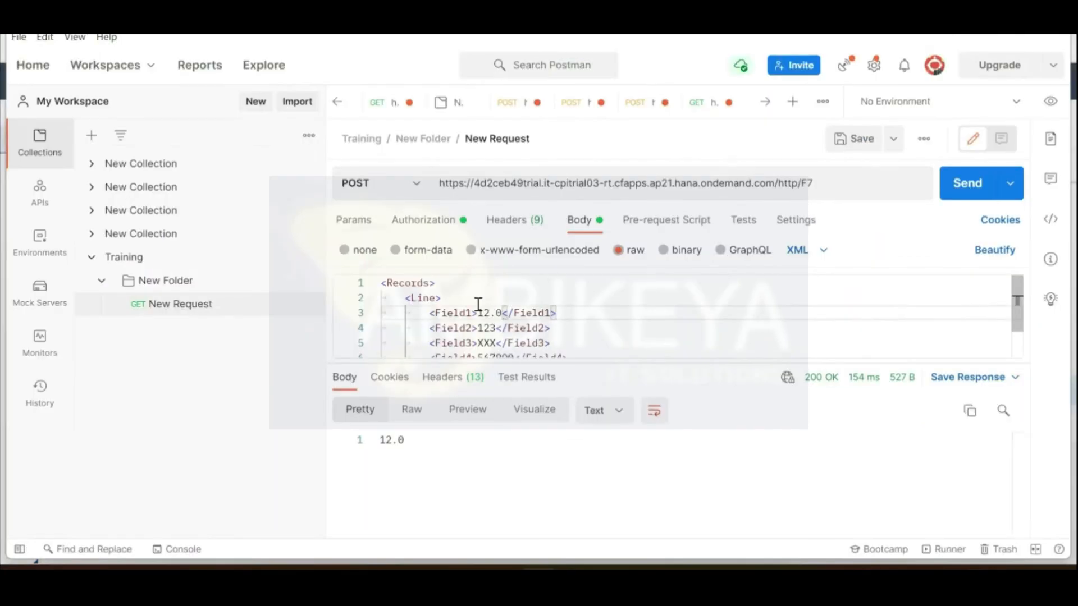
double_click(480, 313)
key("BackSpace")
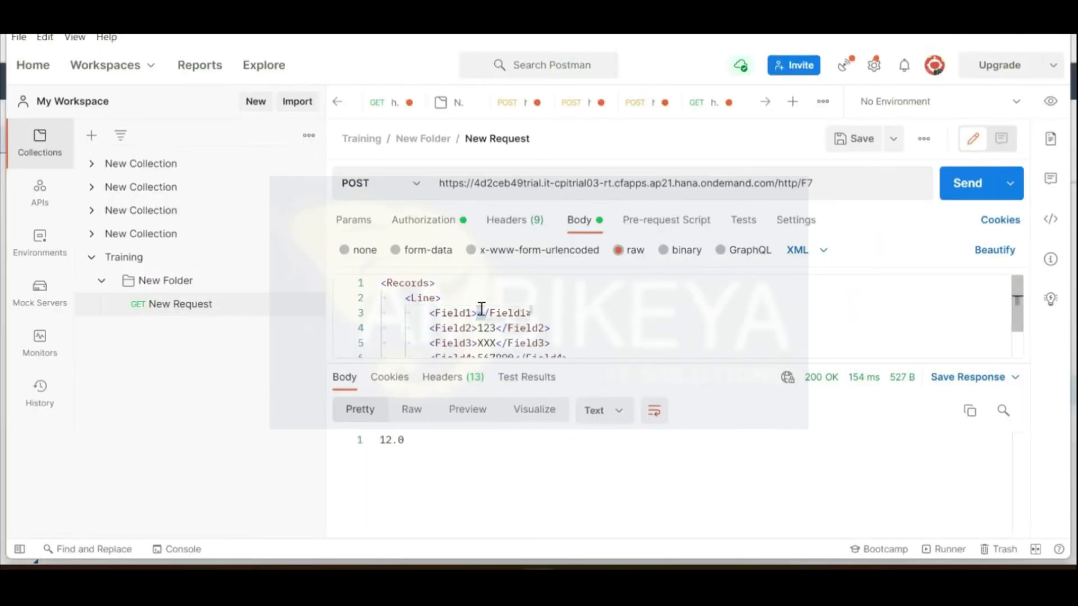
key("alt+Tab")
left_click(297, 504)
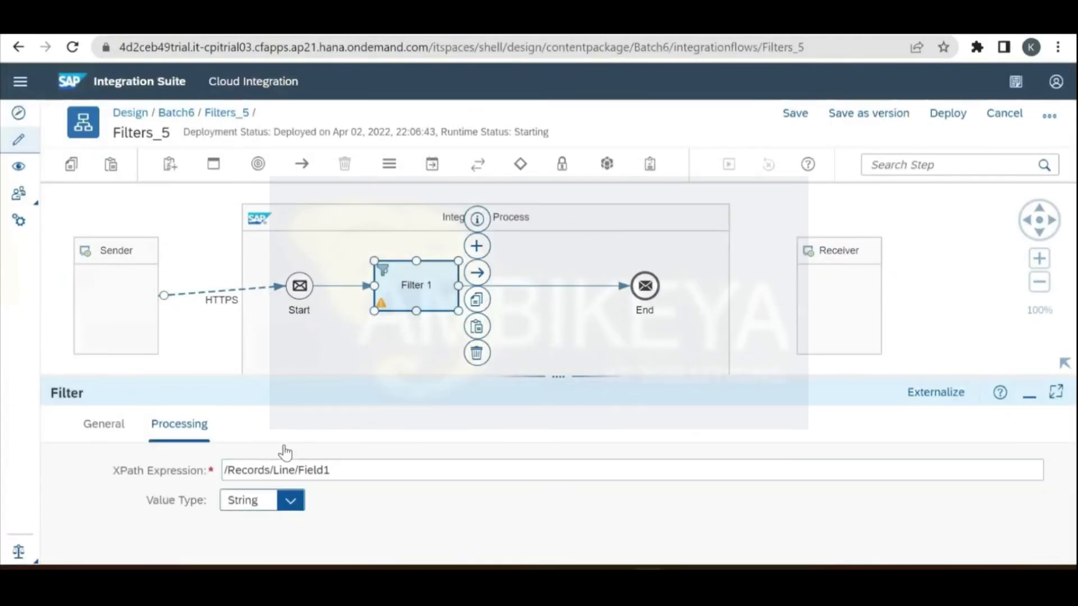
Step: Set Filter 1's Value Type to Integer and enter a non-numeric name as Field1 for testing
left_click(269, 393)
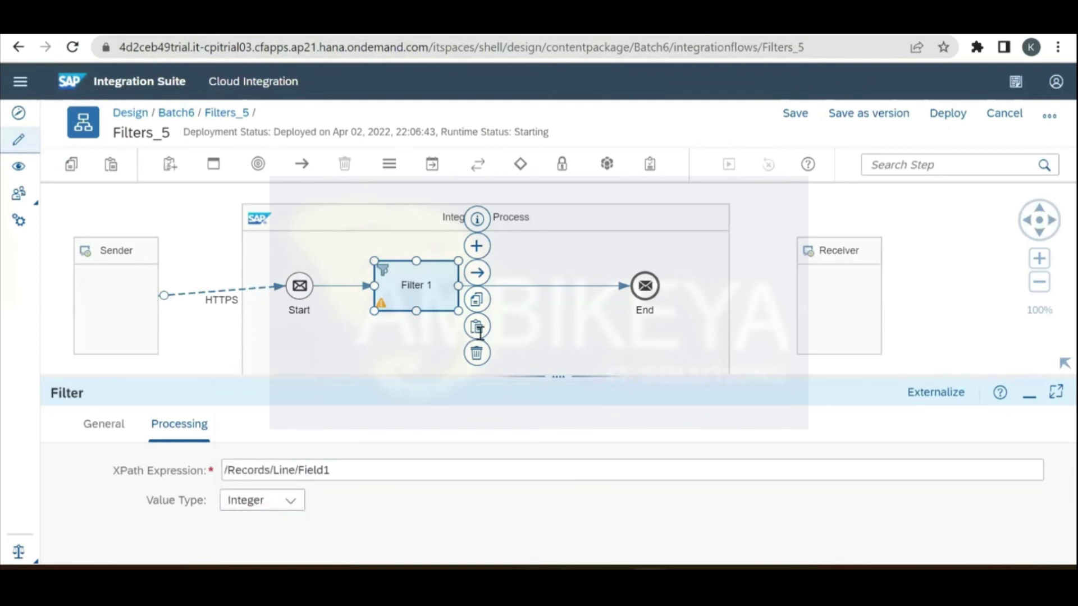
key("alt+Tab")
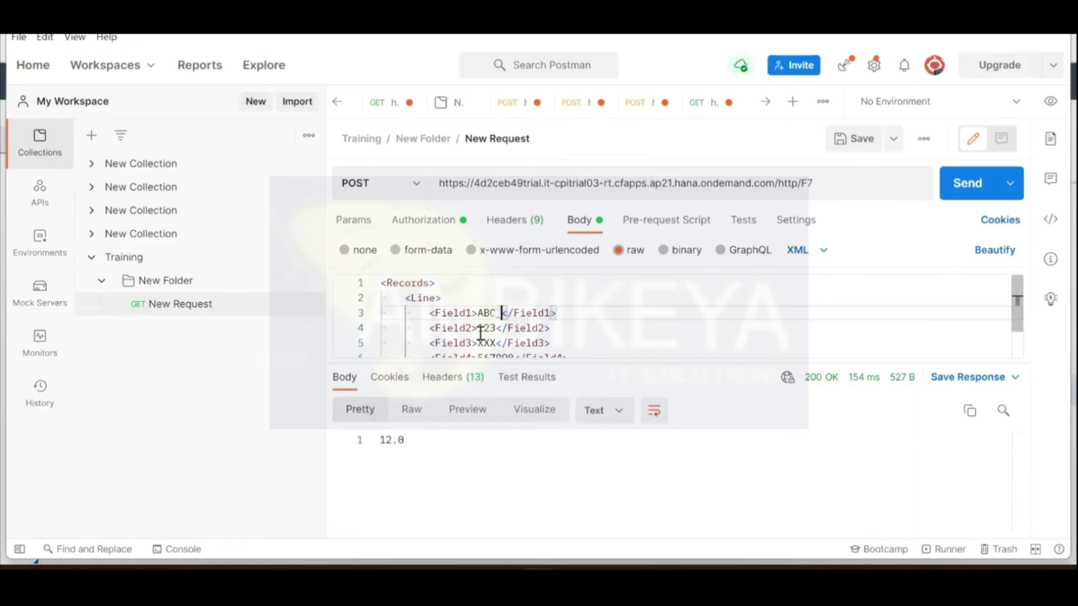
type("KARAN")
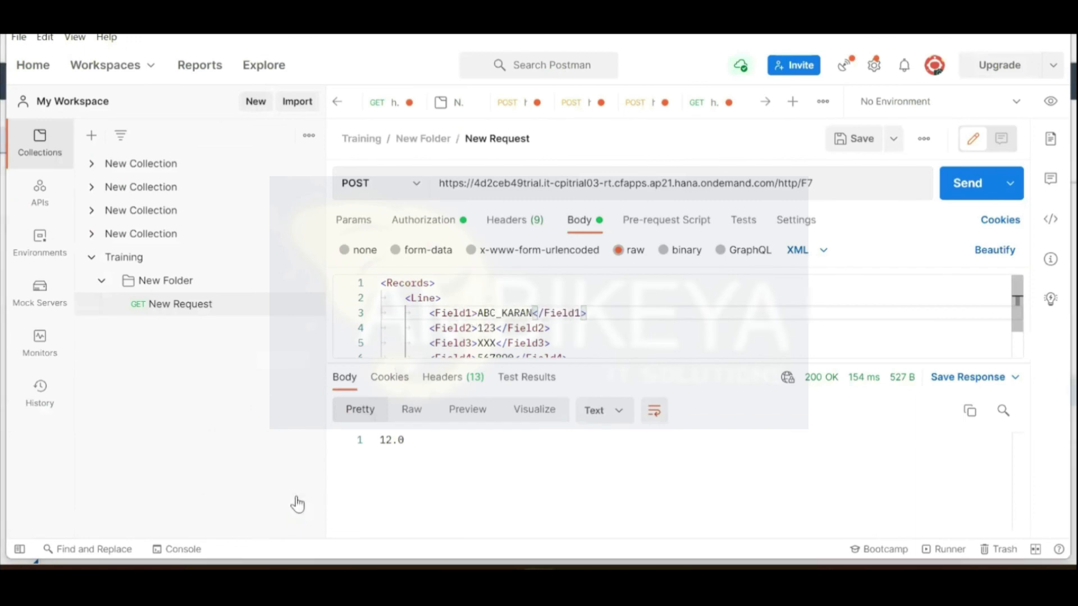
key("alt+Tab")
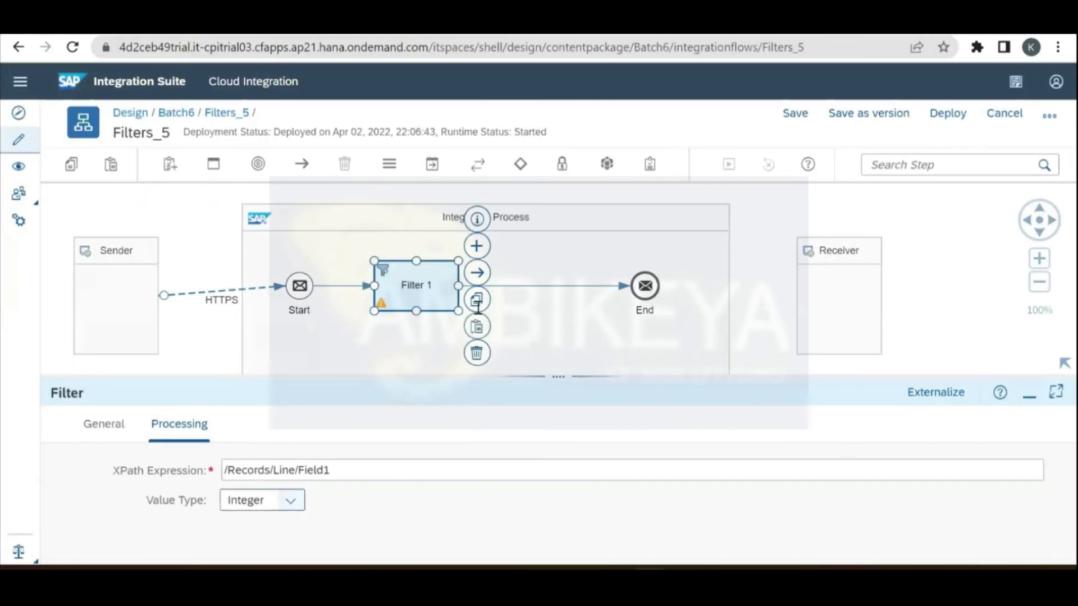
key("alt+Tab")
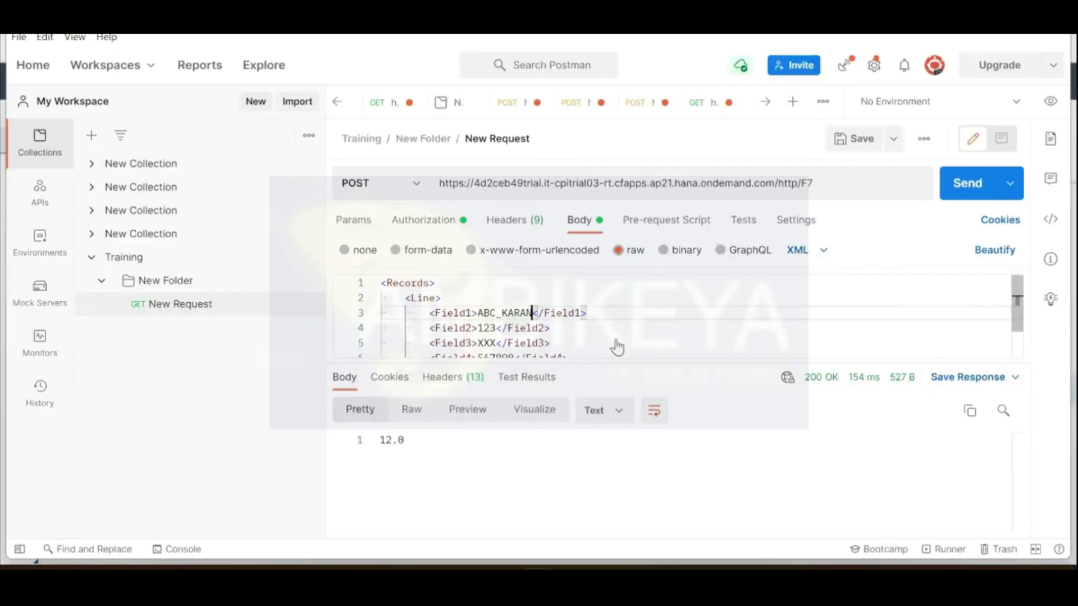
key("alt+Tab")
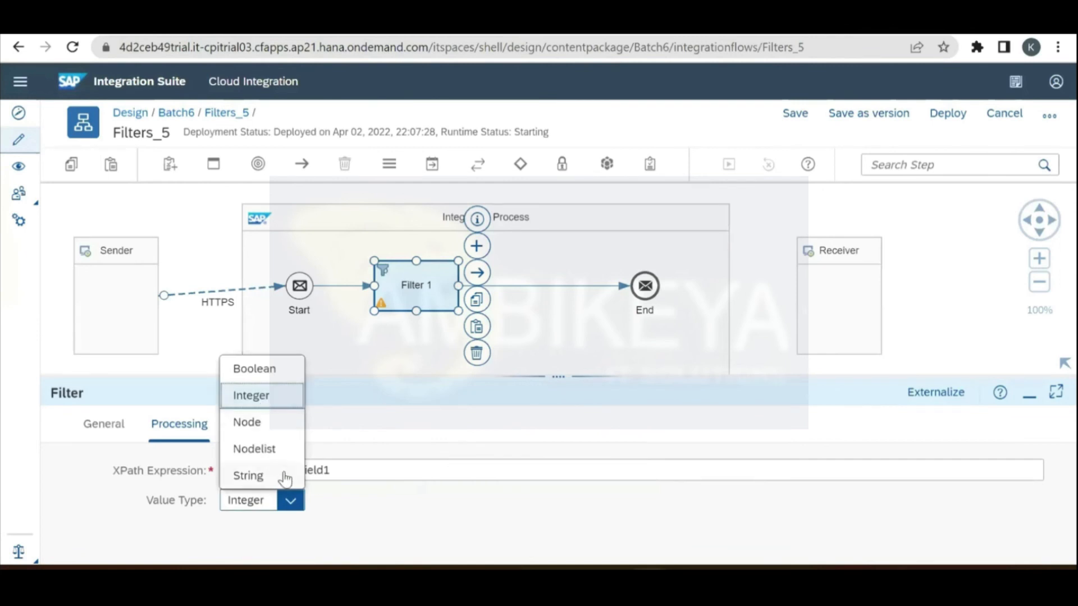
Step: Change the Filter step's Value Type to Boolean and redeploy Filters_5
left_click(441, 521)
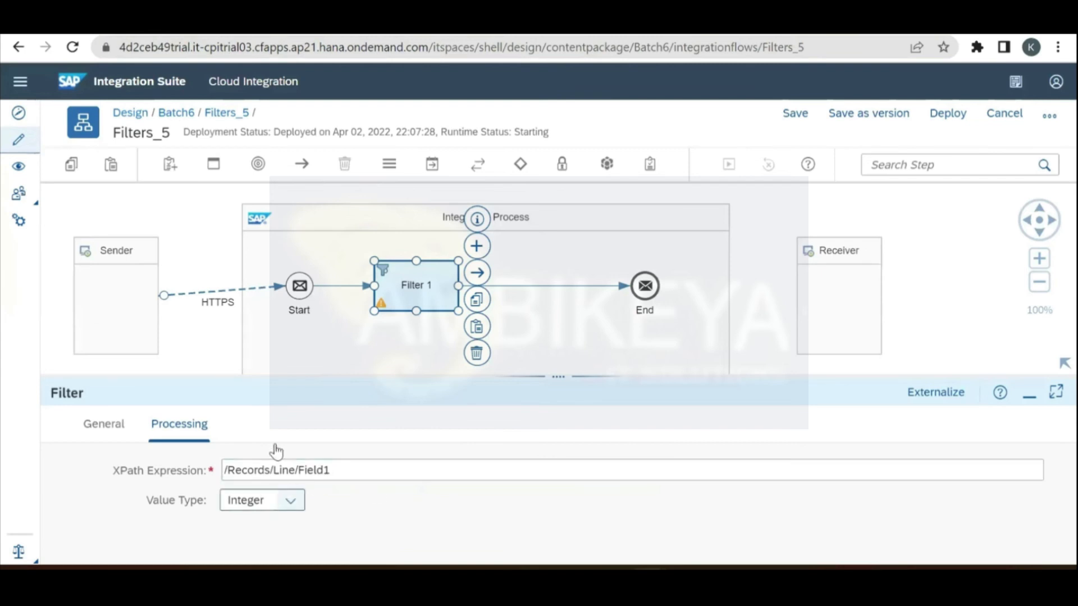
left_click(290, 501)
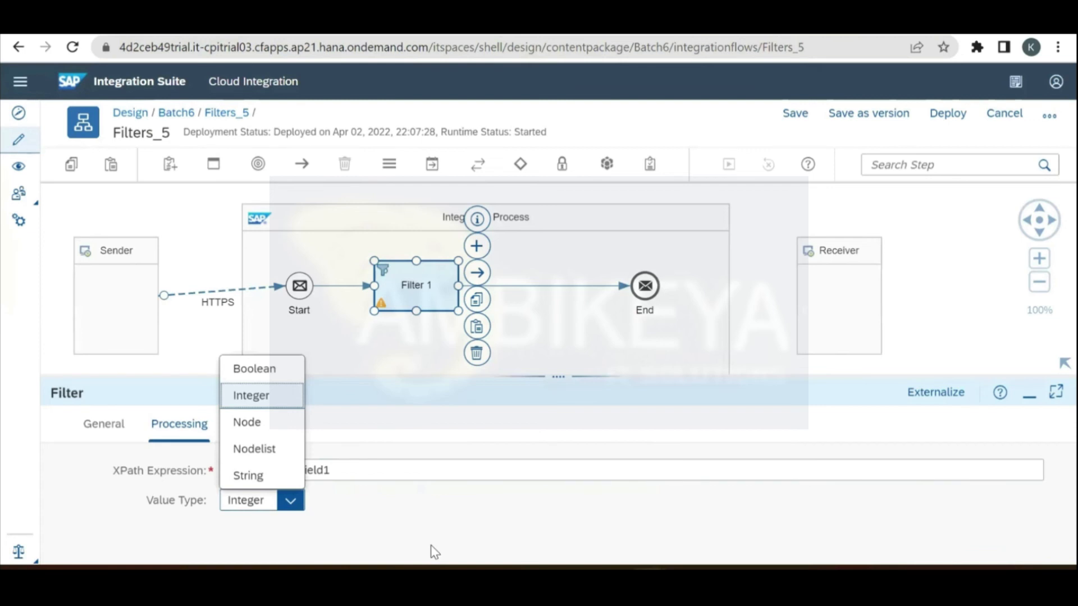
left_click(261, 368)
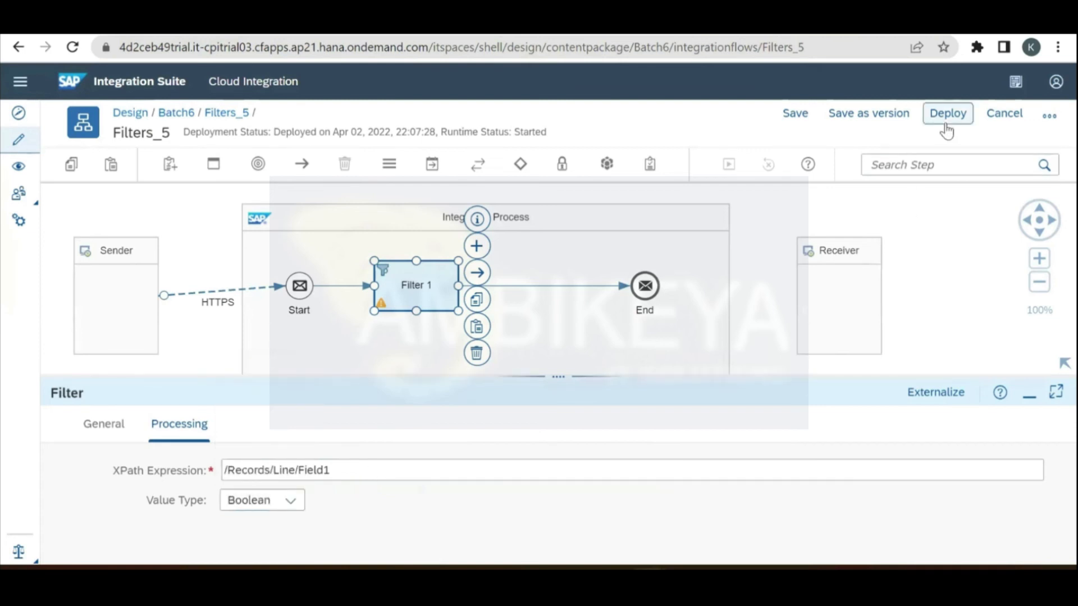
left_click(886, 117)
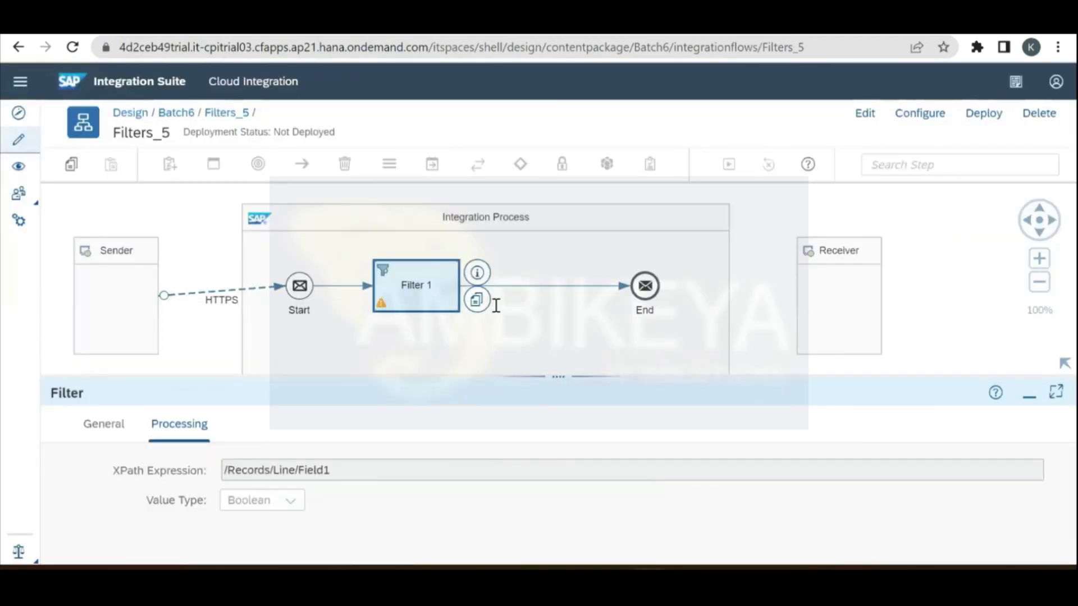
key("alt+Tab")
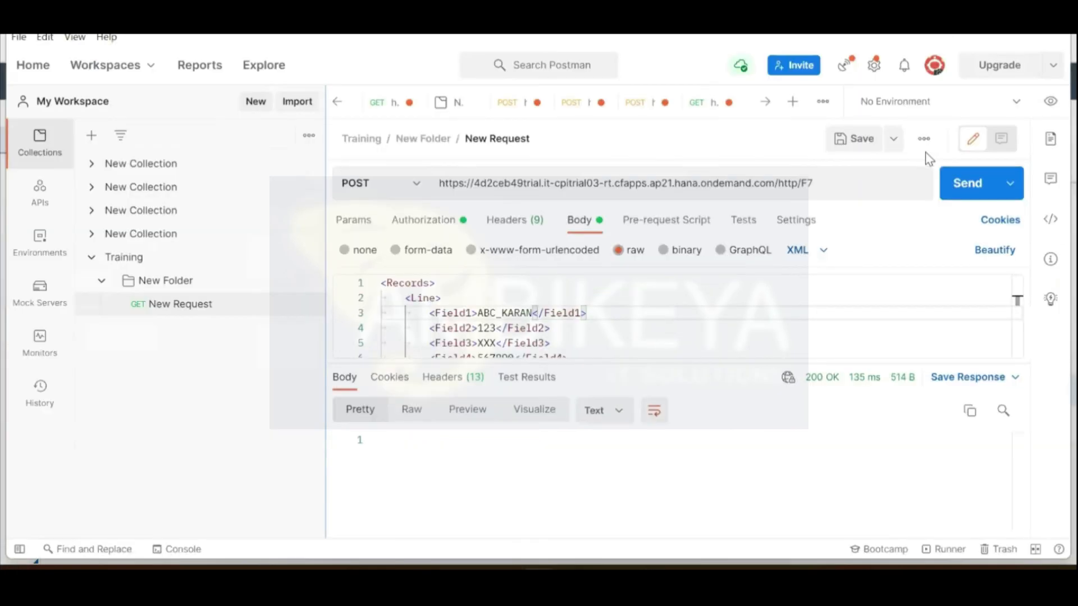
Step: Send the Boolean test request, rename line 3's Field1 tags to Field5, and resend it
left_click(952, 175)
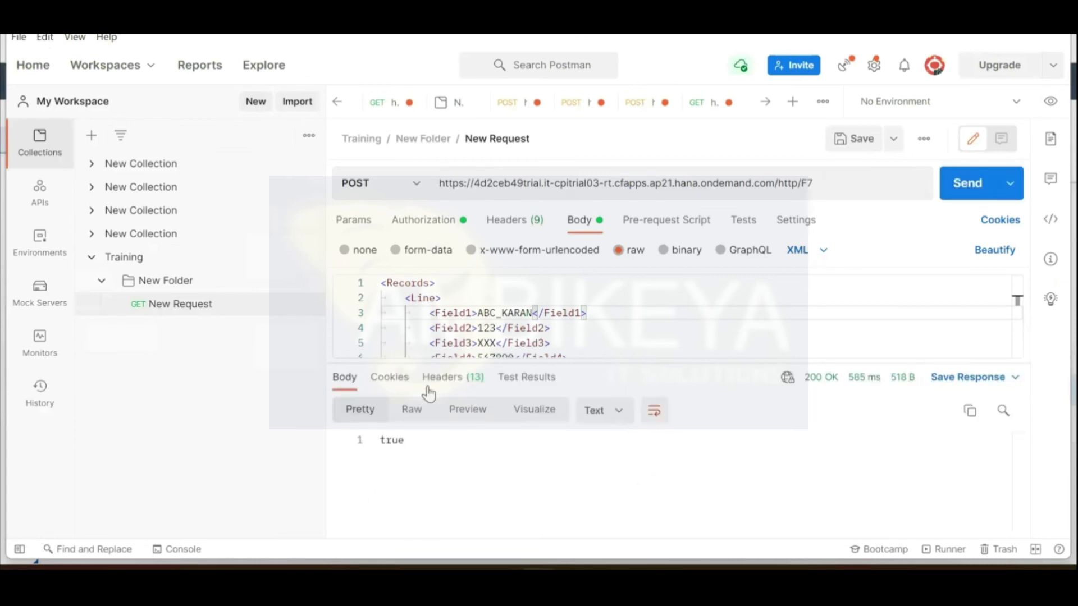
left_click(474, 308)
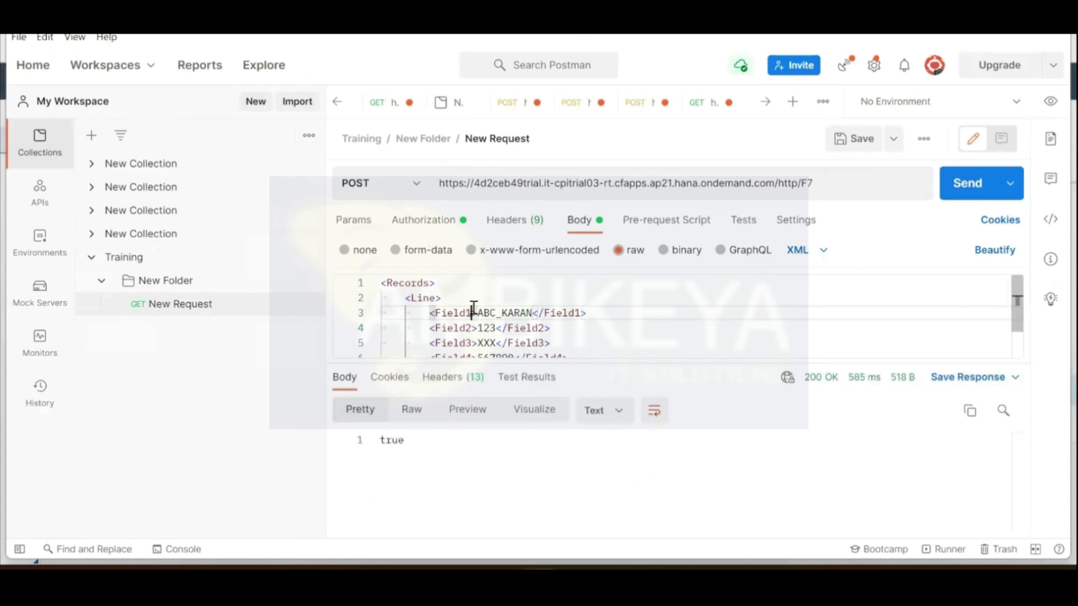
key("BackSpace")
type("5")
key("Right")
key("Right")
key("Right")
key("Right")
key("Right")
key("Right")
key("Right")
key("Right")
key("Right")
key("Right")
key("Right")
key("Right")
key("Right")
key("Right")
key("Right")
key("Right")
key("Right")
key("Right")
key("BackSpace")
type("5")
left_click_drag(603, 362, 647, 363)
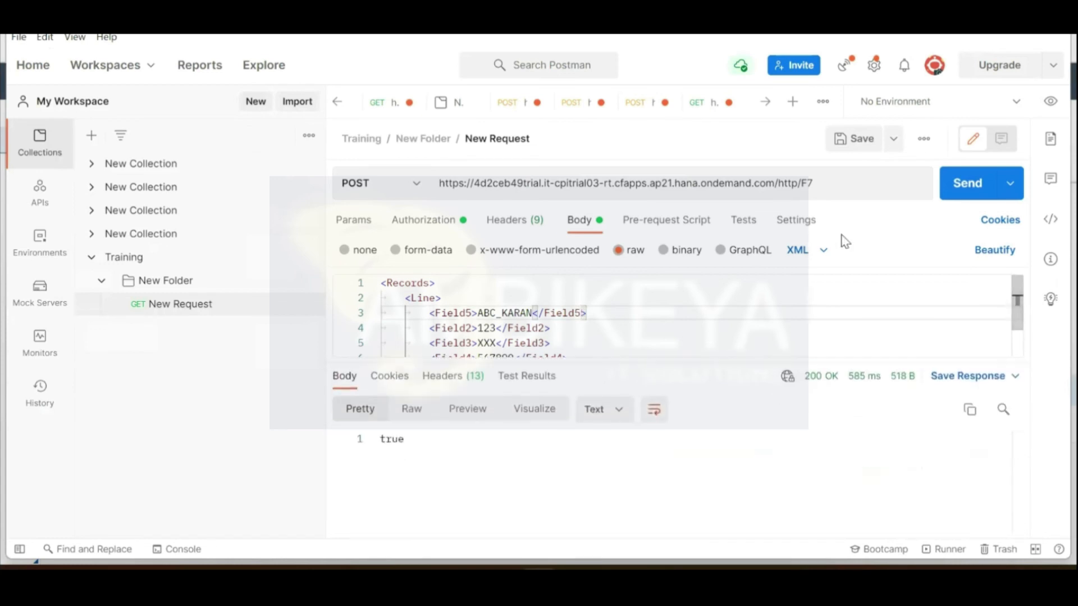
left_click(962, 185)
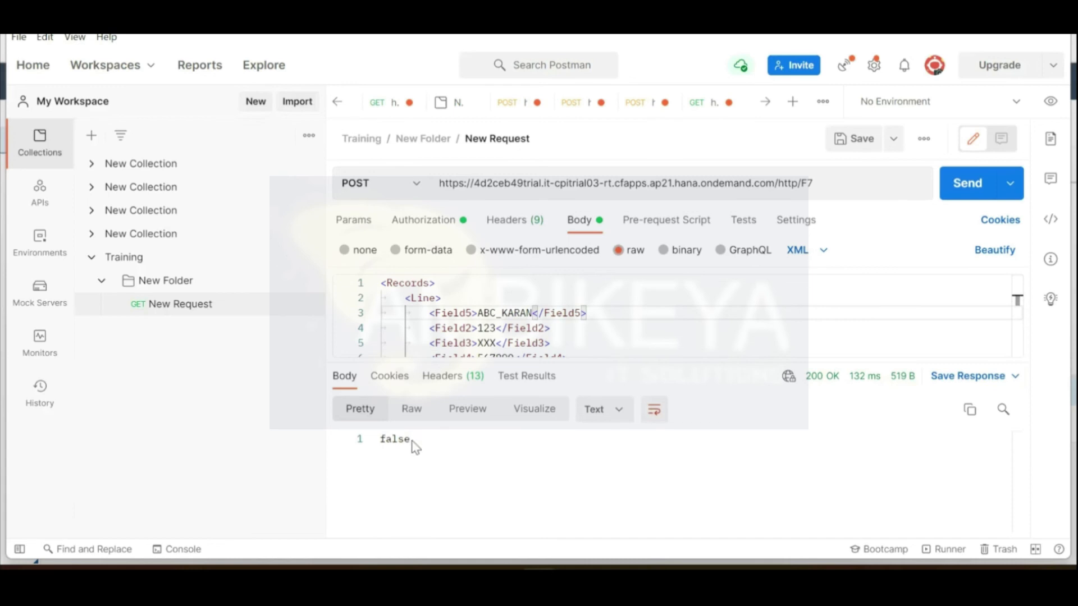
Step: Check Field1 in the flow's XPath and enlarge the request editor to show all eight lines
key("alt+Tab")
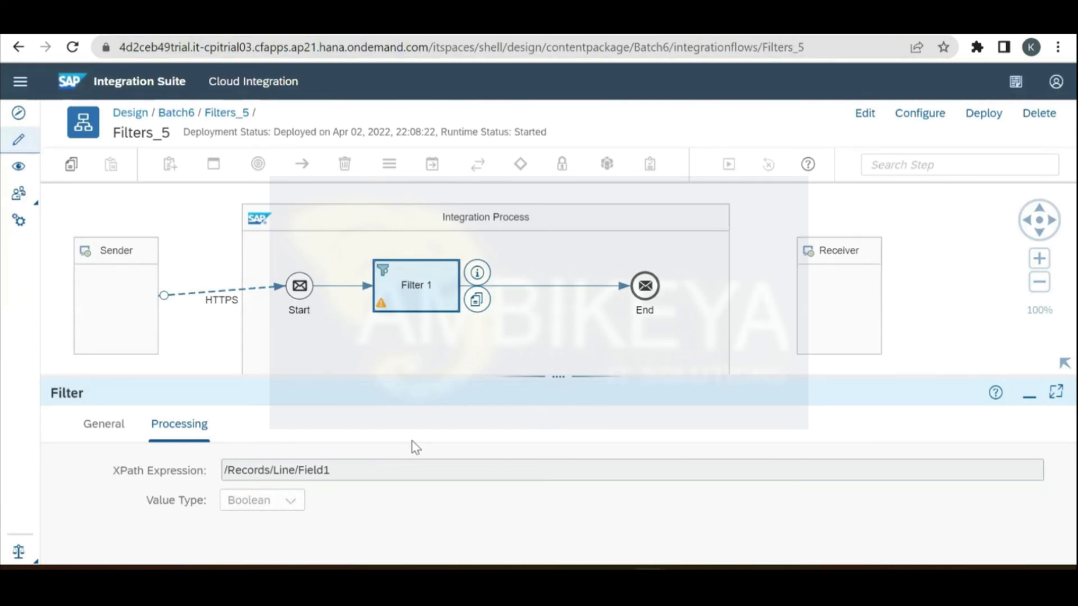
double_click(329, 470)
key("alt+Tab")
left_click_drag(584, 355, 460, 370)
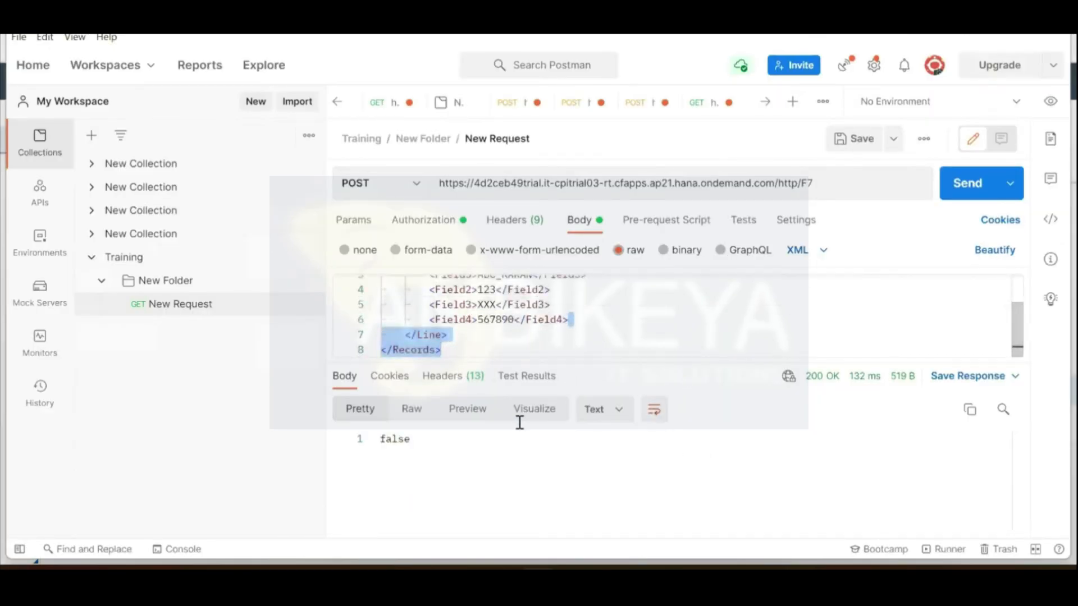
left_click_drag(614, 363, 613, 436)
left_click_drag(494, 436, 488, 454)
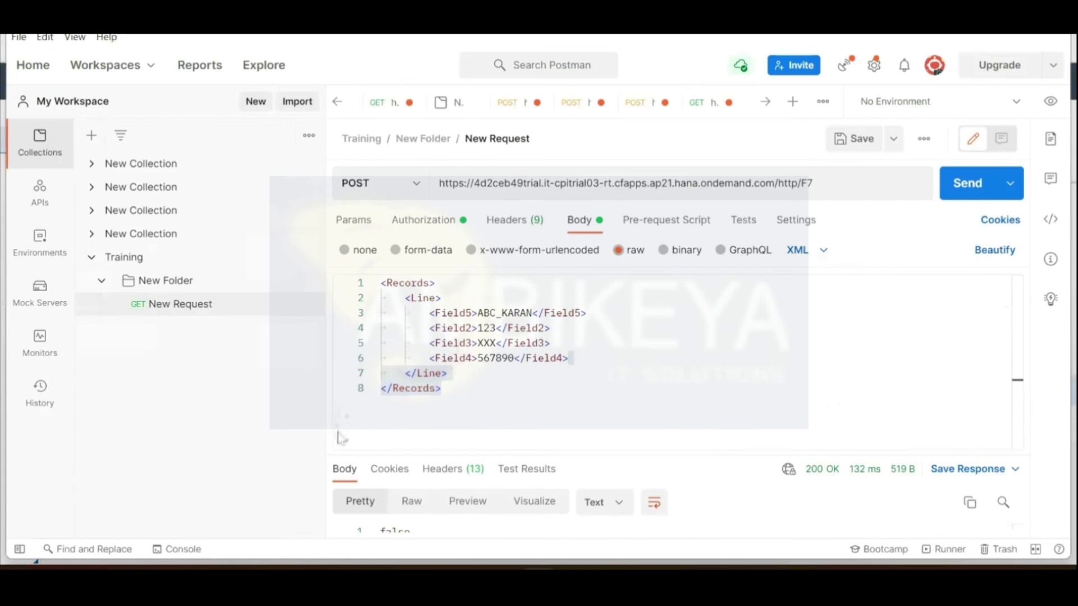
Step: Resend the Field5 request and confirm the response body is false
key("alt+Tab")
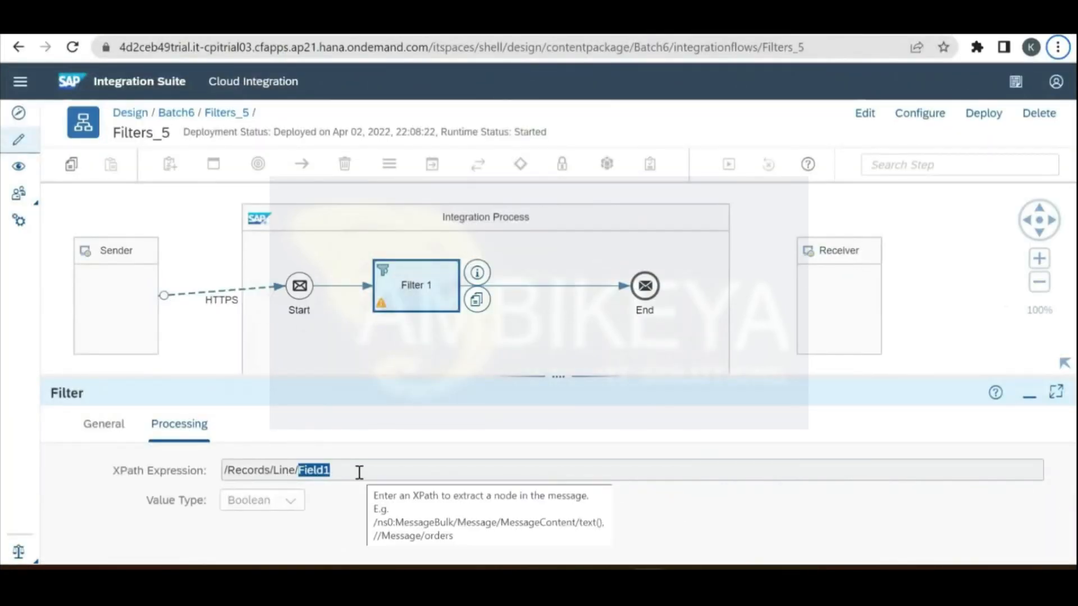
key("alt+Tab")
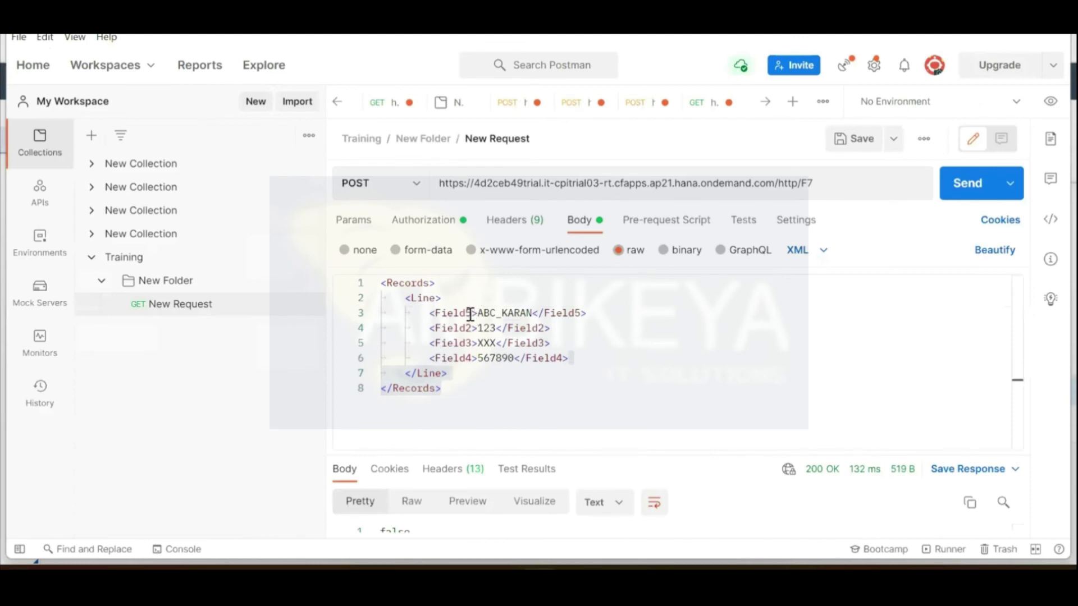
left_click_drag(520, 454, 551, 388)
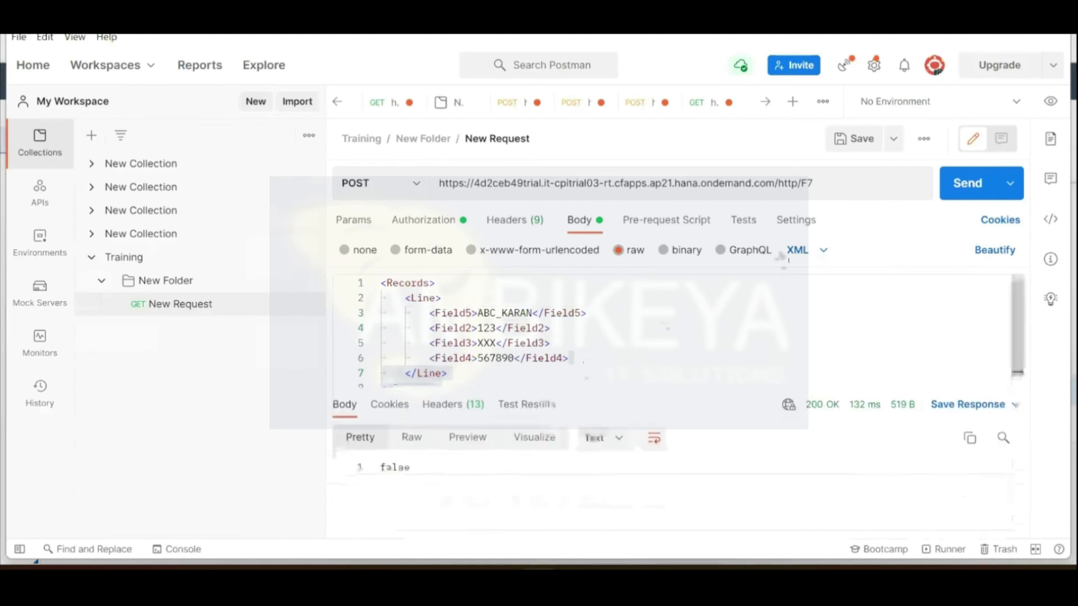
left_click(955, 194)
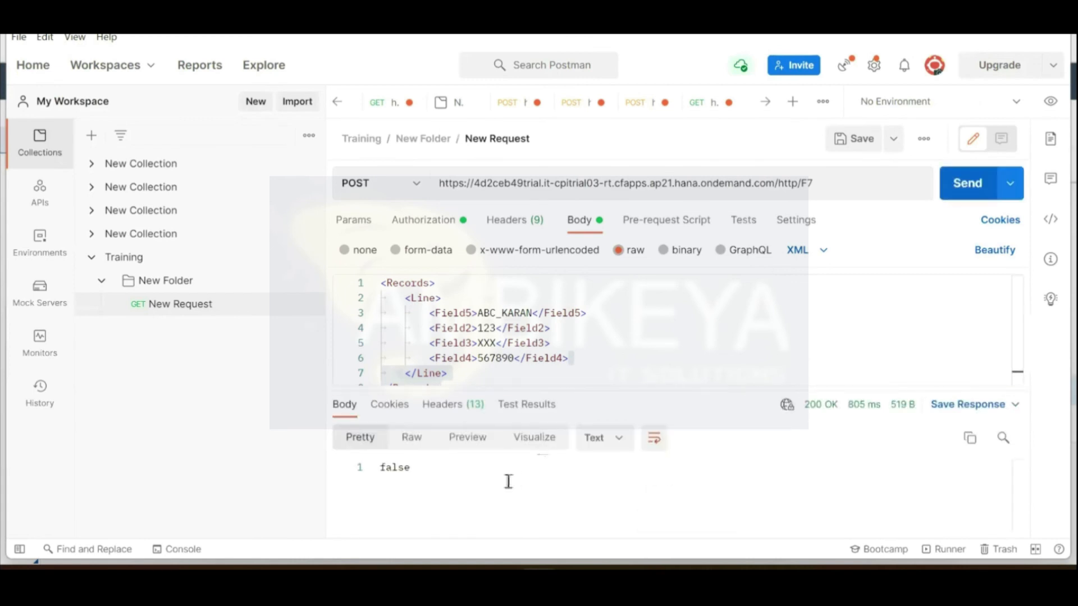
left_click_drag(433, 469, 374, 467)
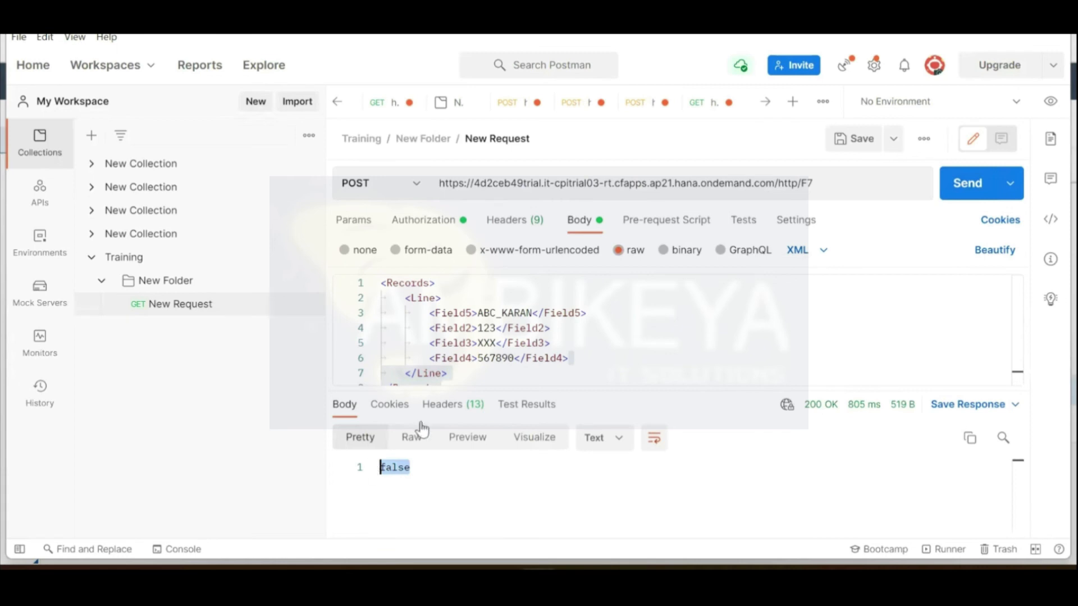
left_click(471, 316)
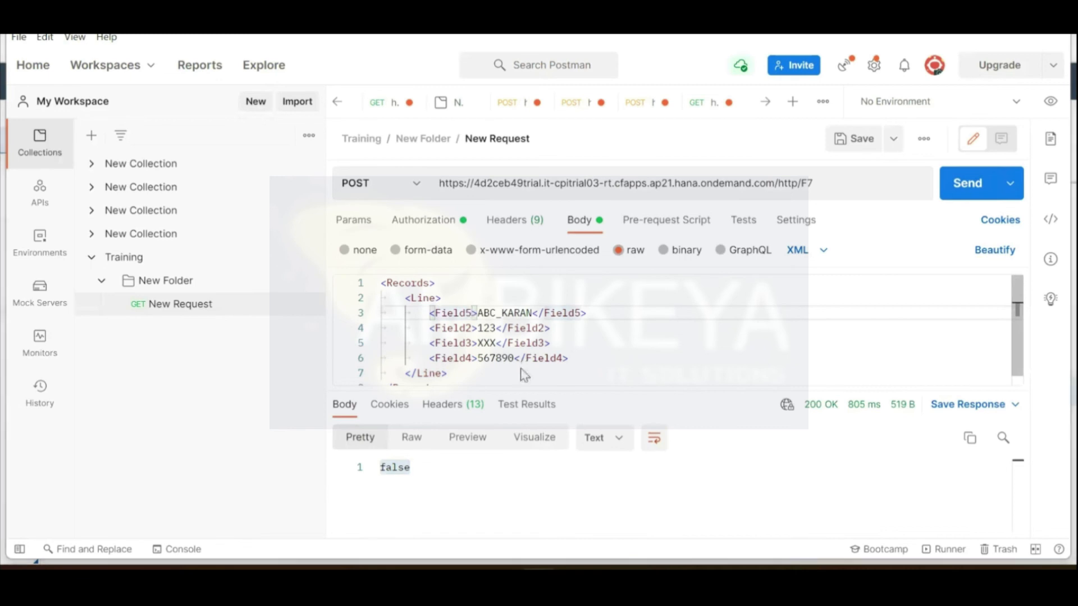
key("alt+Tab")
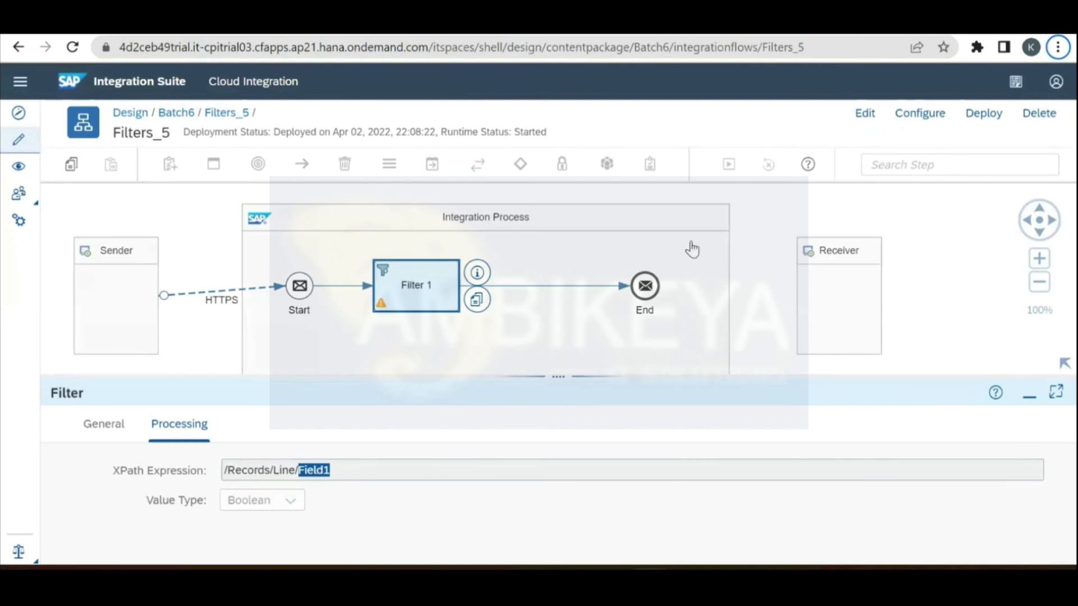
Step: Change Filter 1's XPath to /Records/Line/Field5 and save it as version 1.0.4
left_click(864, 119)
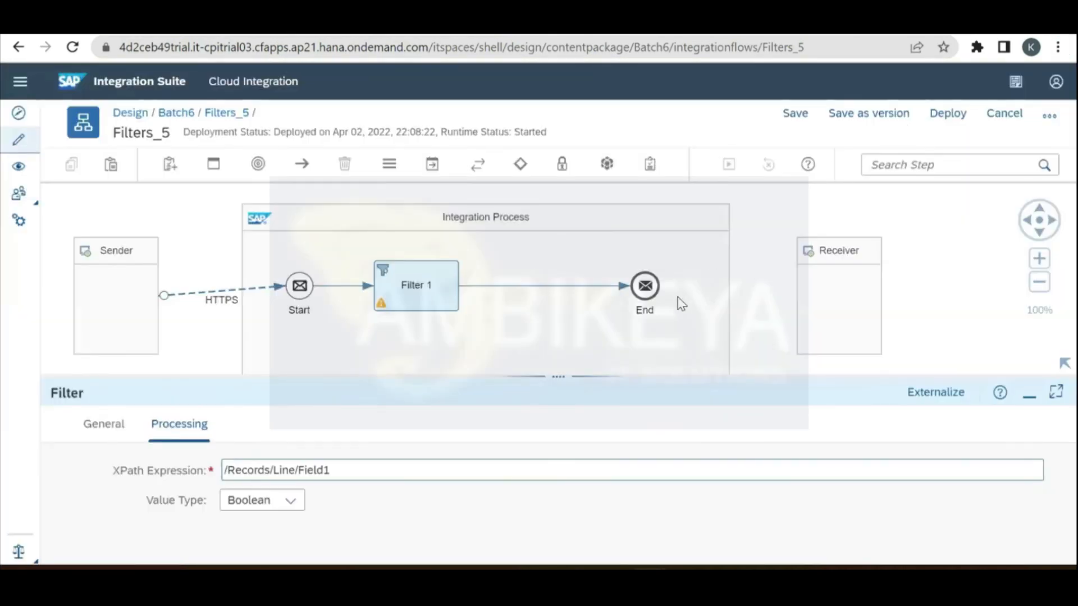
key("BackSpace")
type("5")
left_click(869, 114)
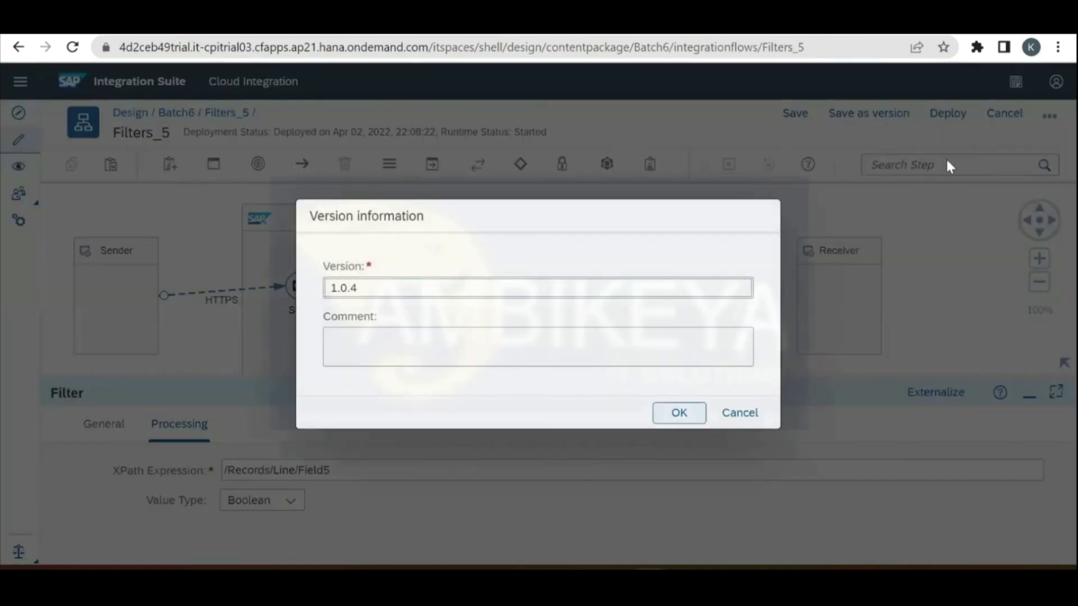
left_click(679, 413)
Step: Deploy the updated Filters_5 flow and resend the POST request from Postman
left_click(983, 113)
left_click(571, 352)
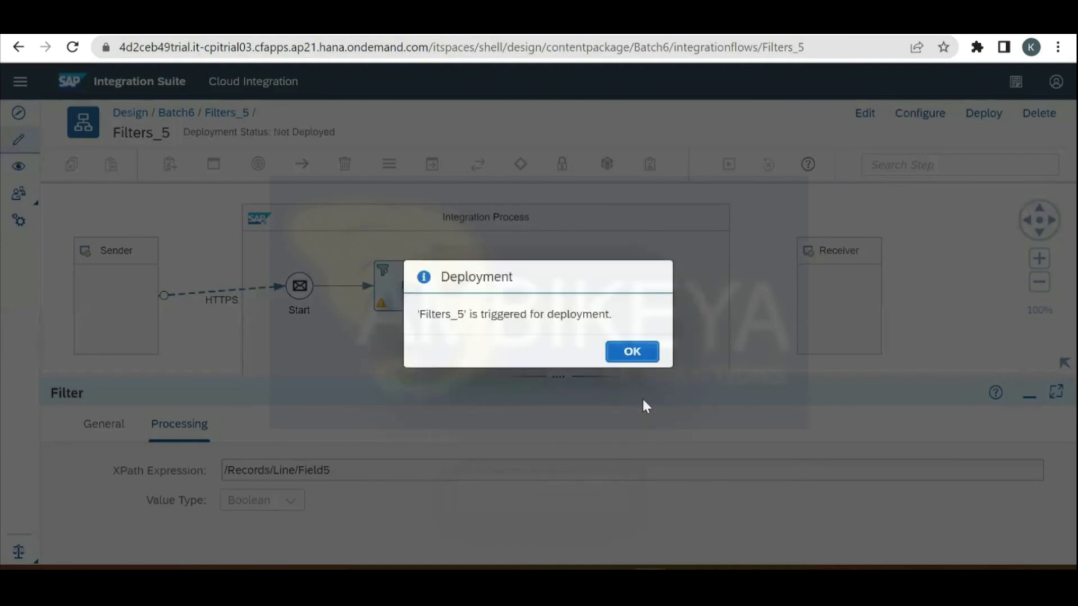
left_click(631, 351)
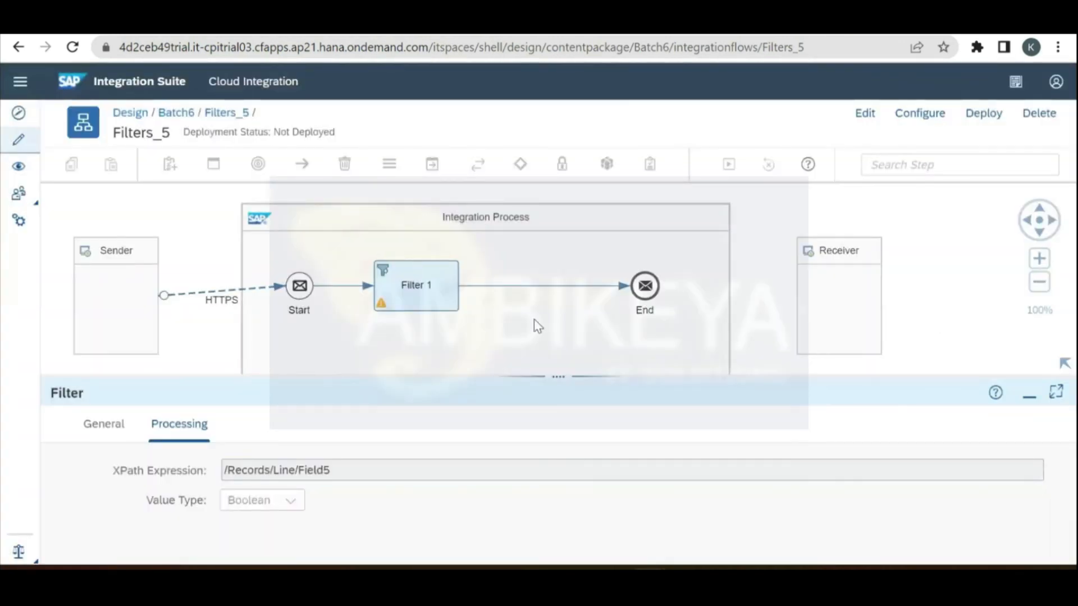
left_click(1006, 344)
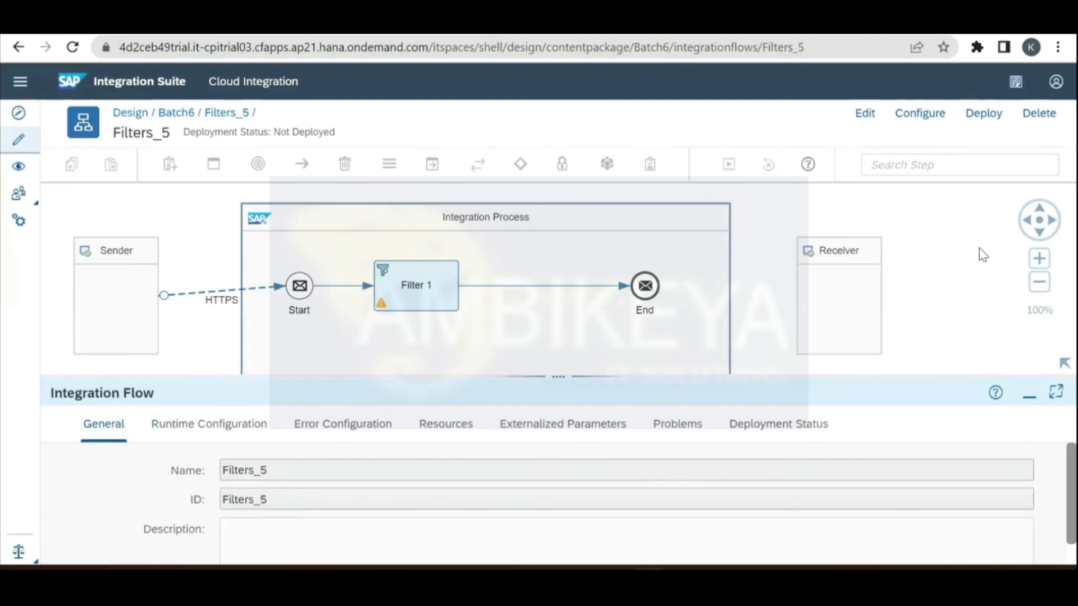
key("alt+Tab")
left_click(986, 192)
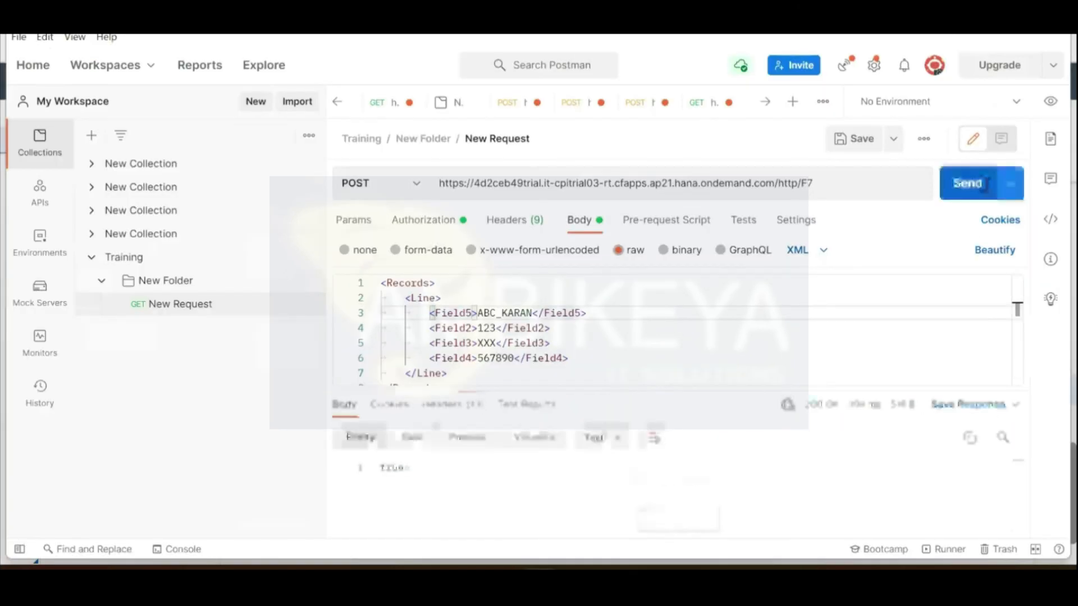
Step: Confirm the Postman response reads true, then select Filter 1 in the Filters_5 flow
double_click(403, 470)
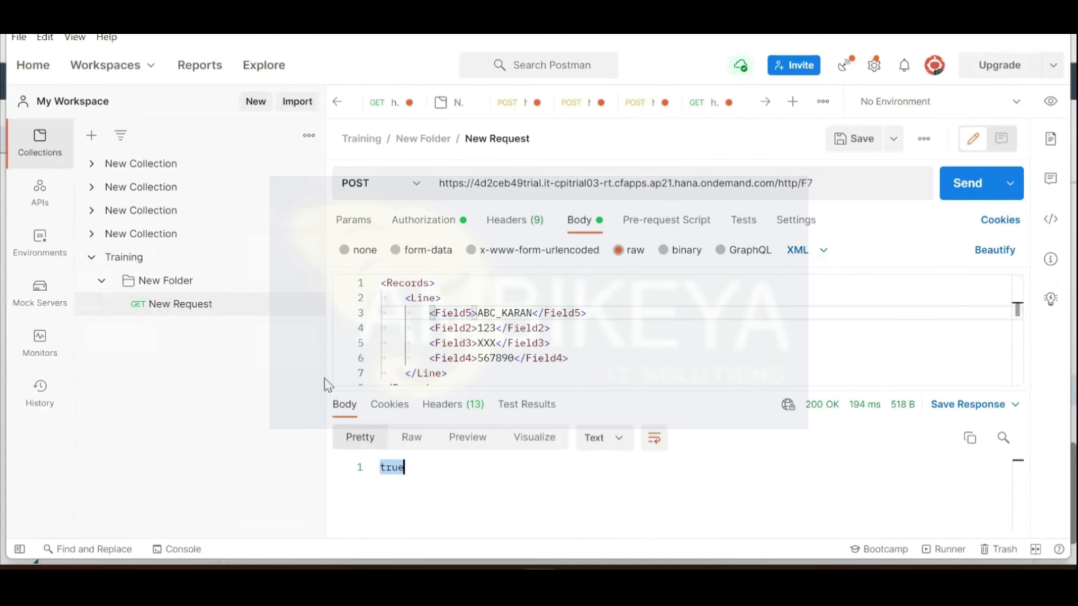
key("alt+Tab")
left_click(424, 305)
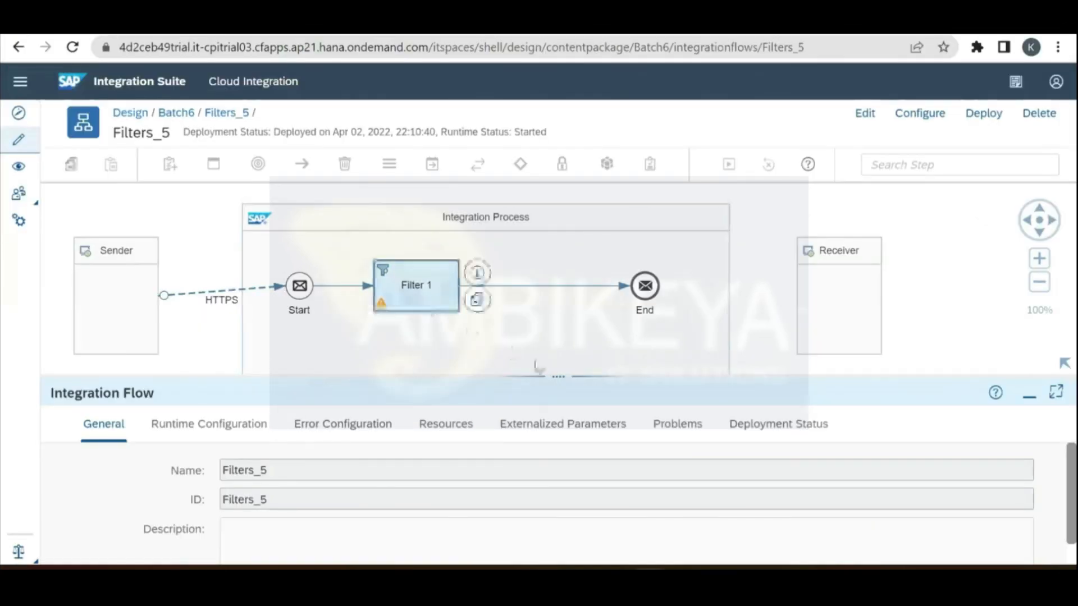
Step: Shorten Filter 1's XPath to /Records/Line and set its Value Type to Nodelist
left_click_drag(566, 314, 566, 319)
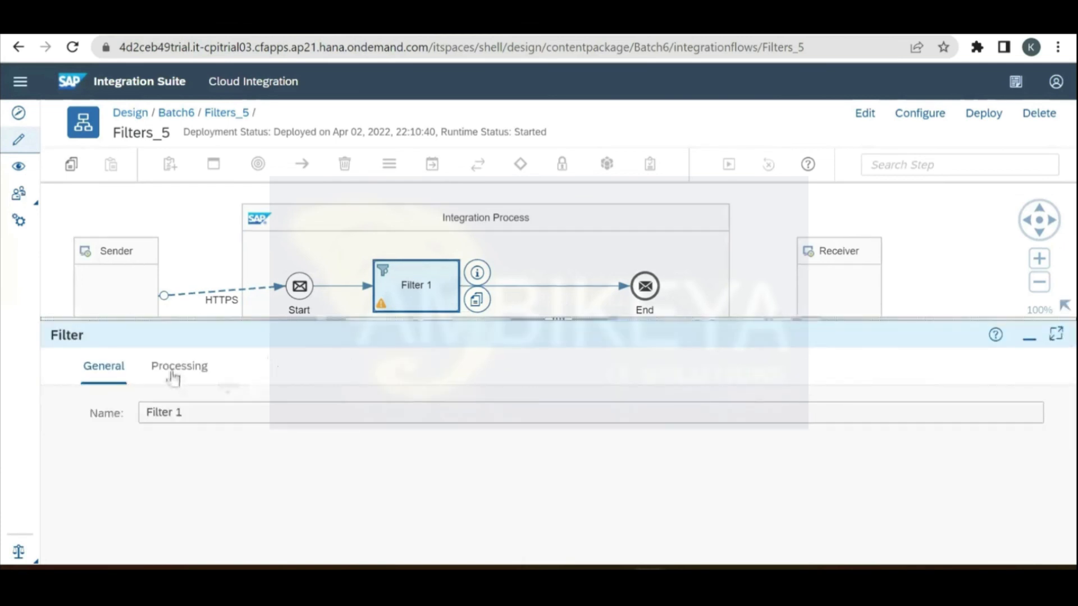
left_click(171, 370)
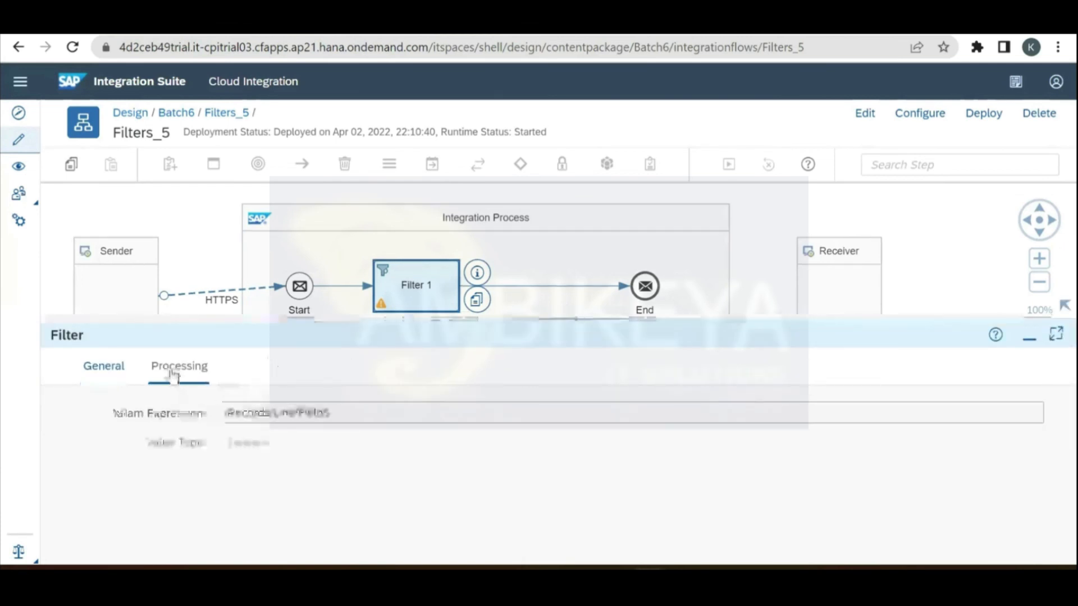
left_click(864, 116)
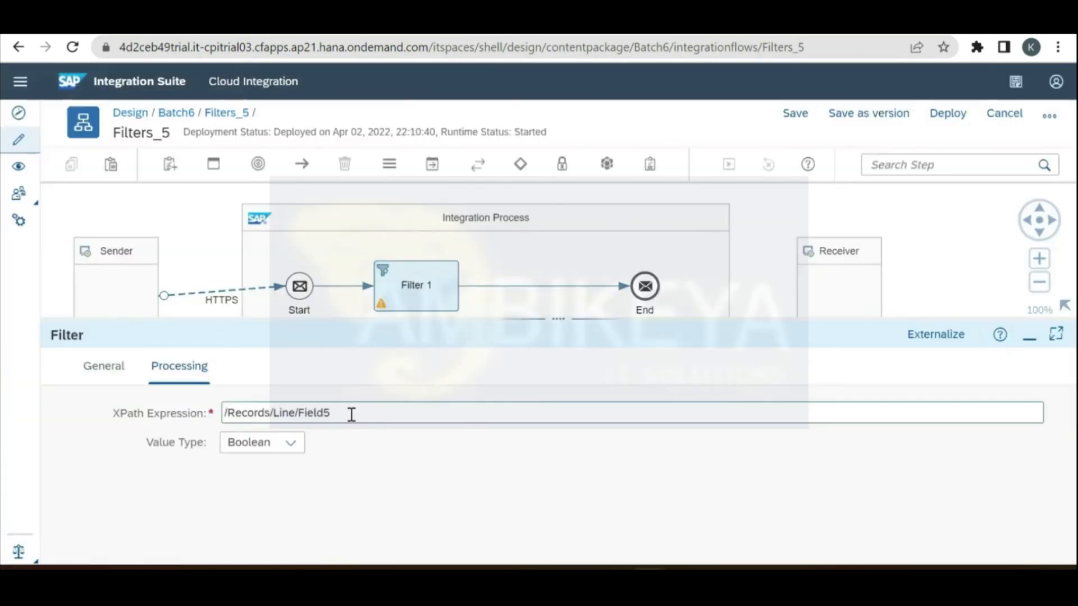
left_click(351, 414)
key("BackSpace")
key("BackSpace")
key("BackSpace")
key("BackSpace")
key("BackSpace")
key("BackSpace")
key("BackSpace")
left_click(290, 445)
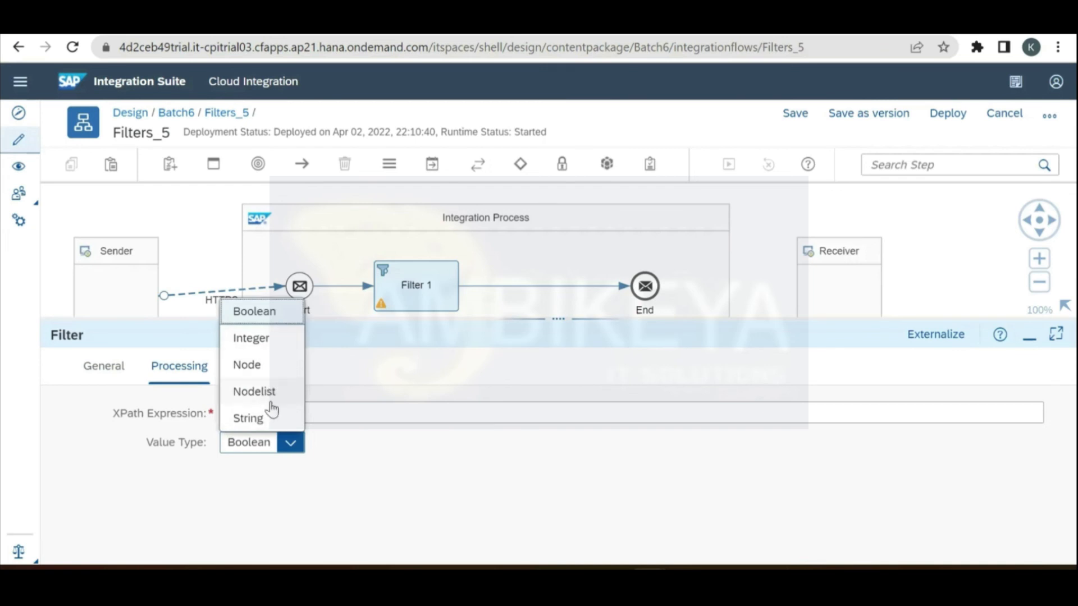
left_click(273, 398)
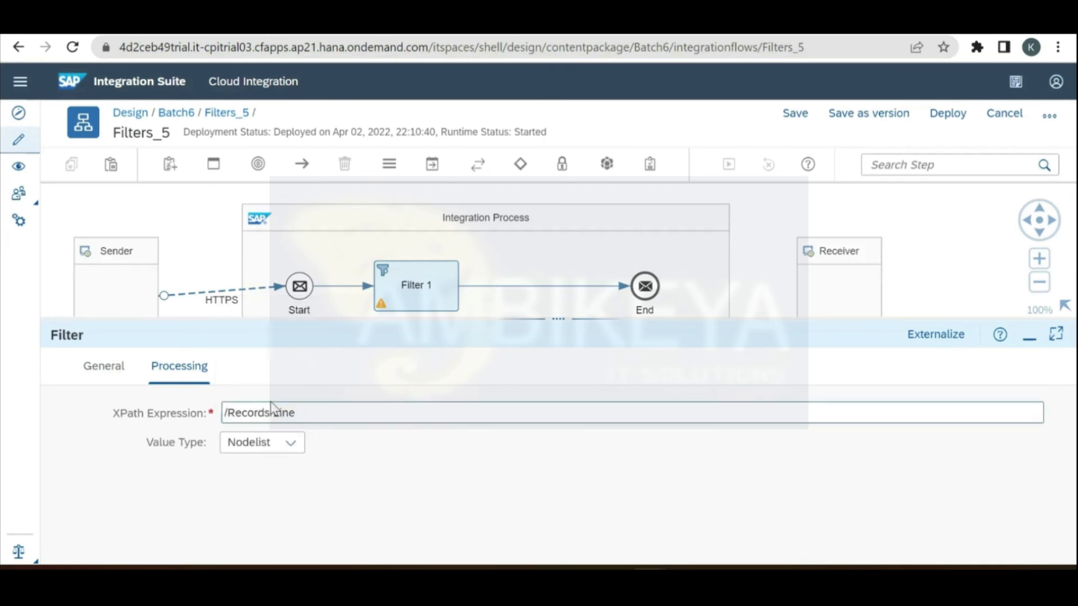
Step: Redeploy the Filters_5 flow with the Nodelist filter
left_click(948, 115)
left_click(617, 347)
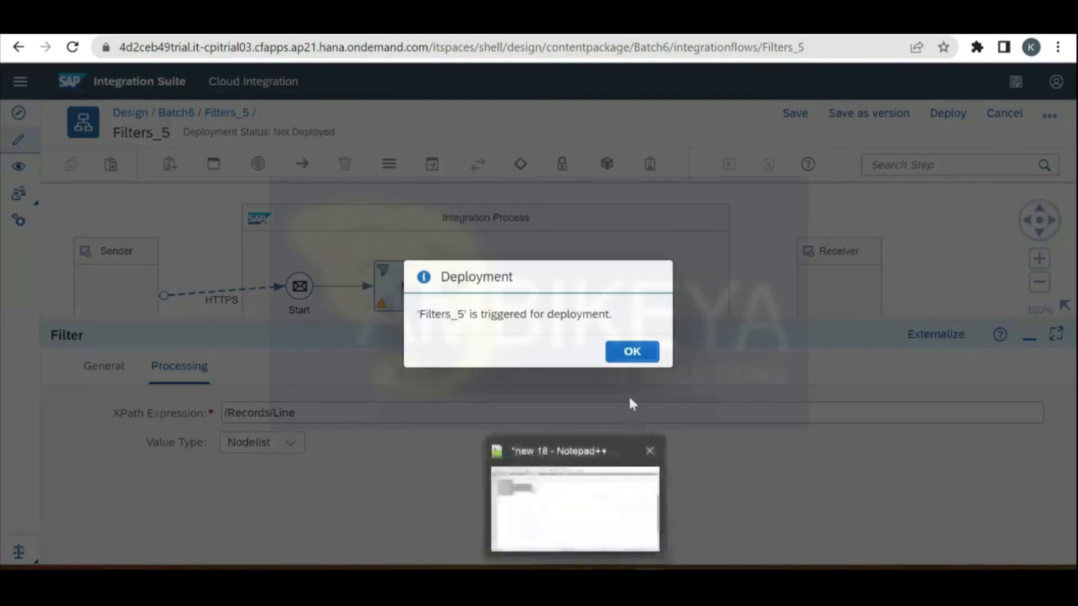
left_click(640, 355)
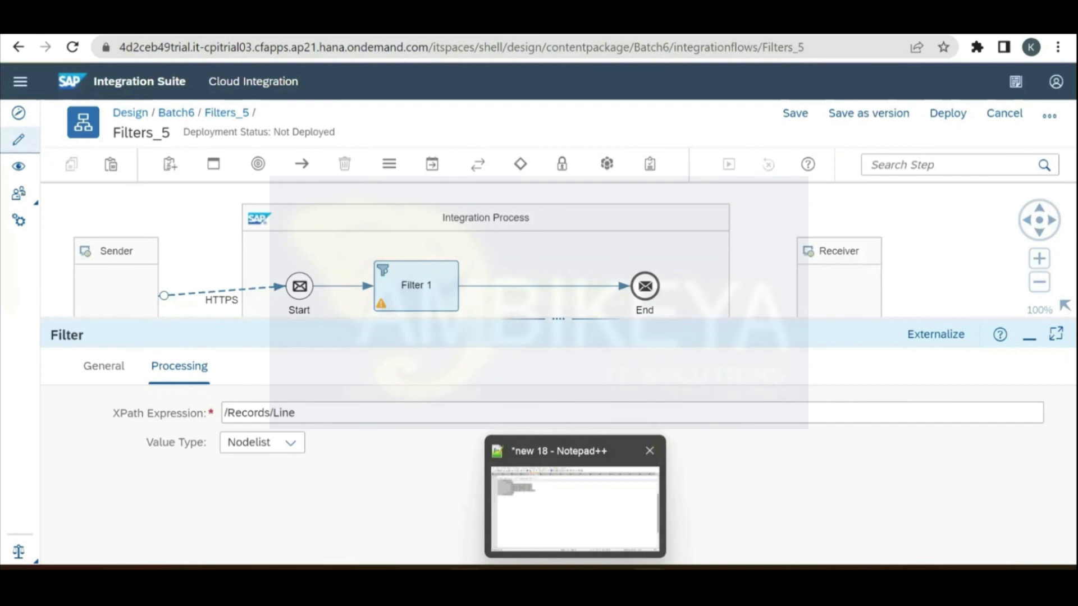
key("alt+Tab")
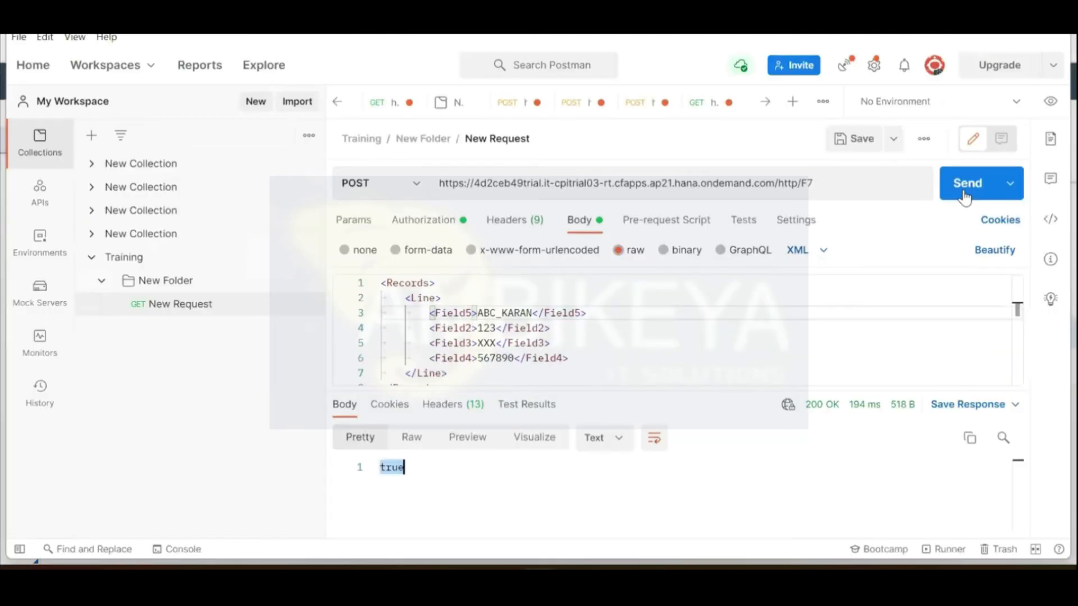
Step: Resend the request and highlight the returned Field5 element in the 200 OK response
left_click(966, 193)
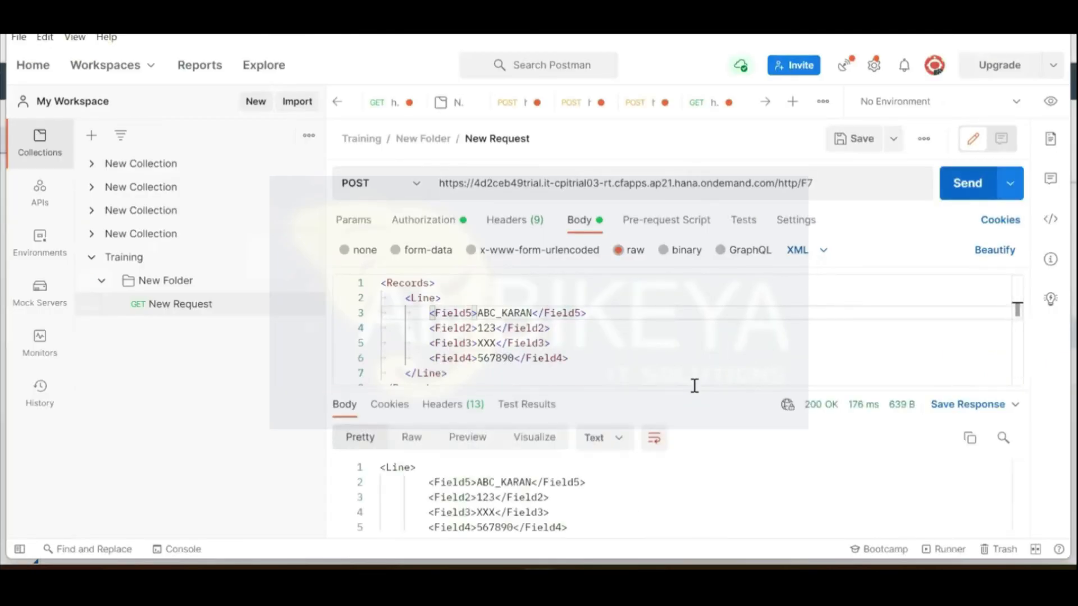
left_click_drag(683, 387, 685, 289)
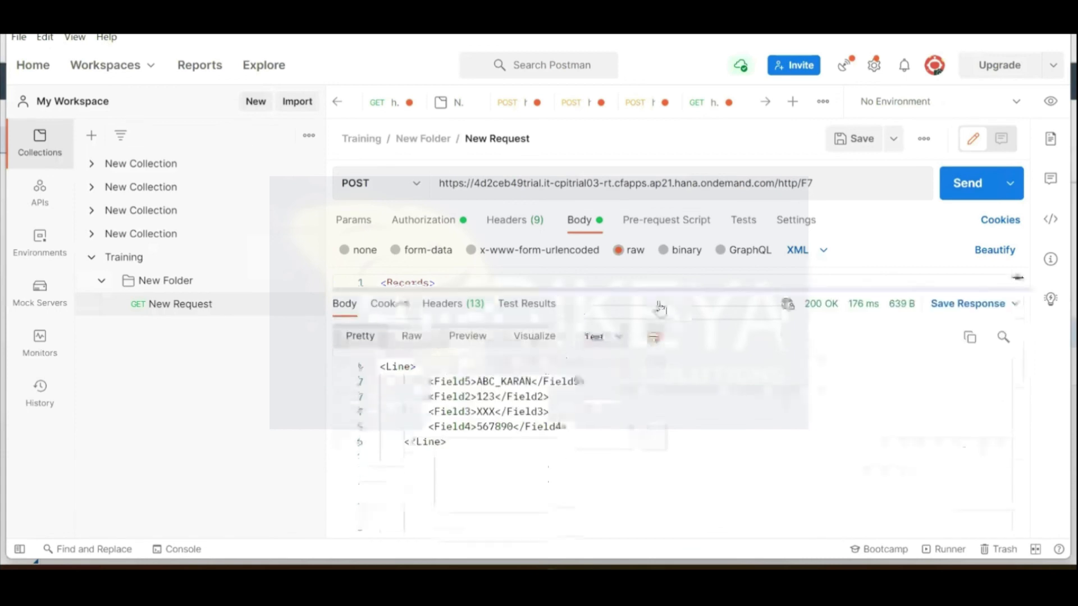
key("ctrl+a")
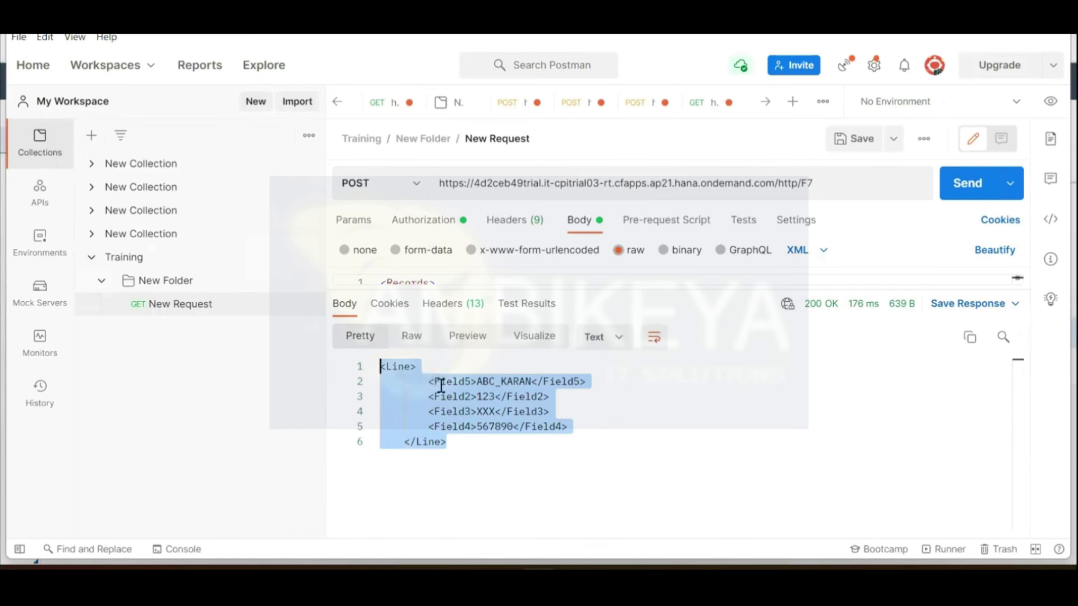
left_click_drag(440, 384, 484, 384)
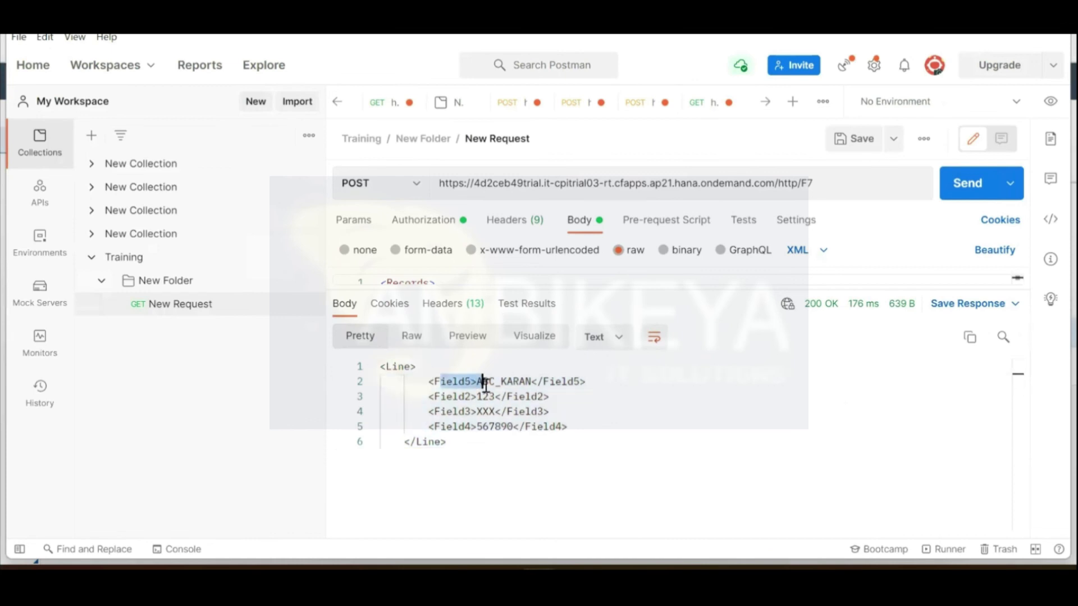
left_click(525, 396)
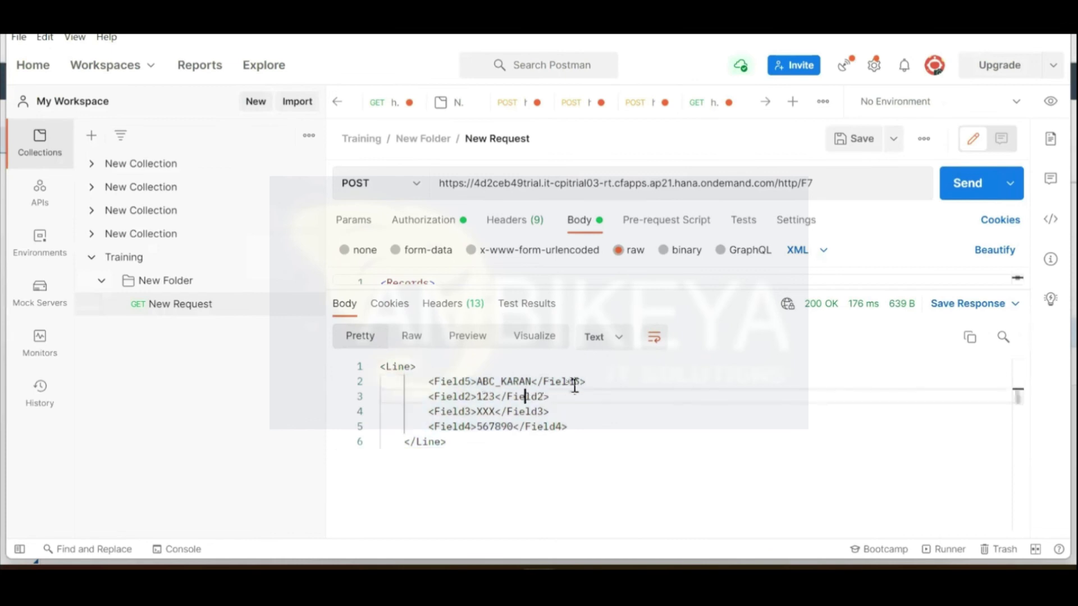
left_click_drag(587, 382, 428, 384)
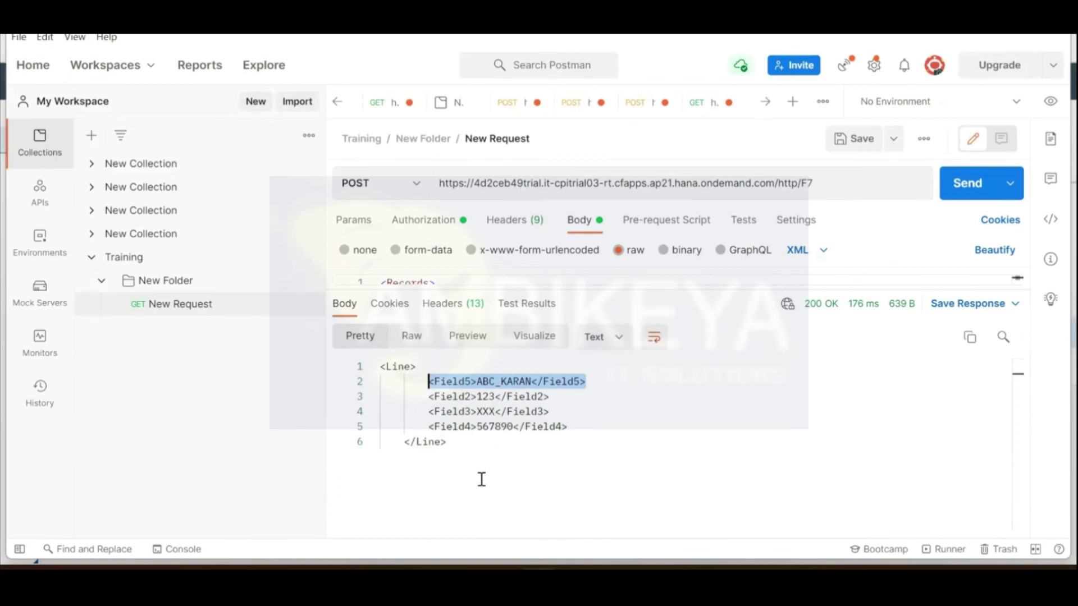
Step: Compare the request body's four Line fields with the returned Line element
left_click_drag(699, 293, 671, 561)
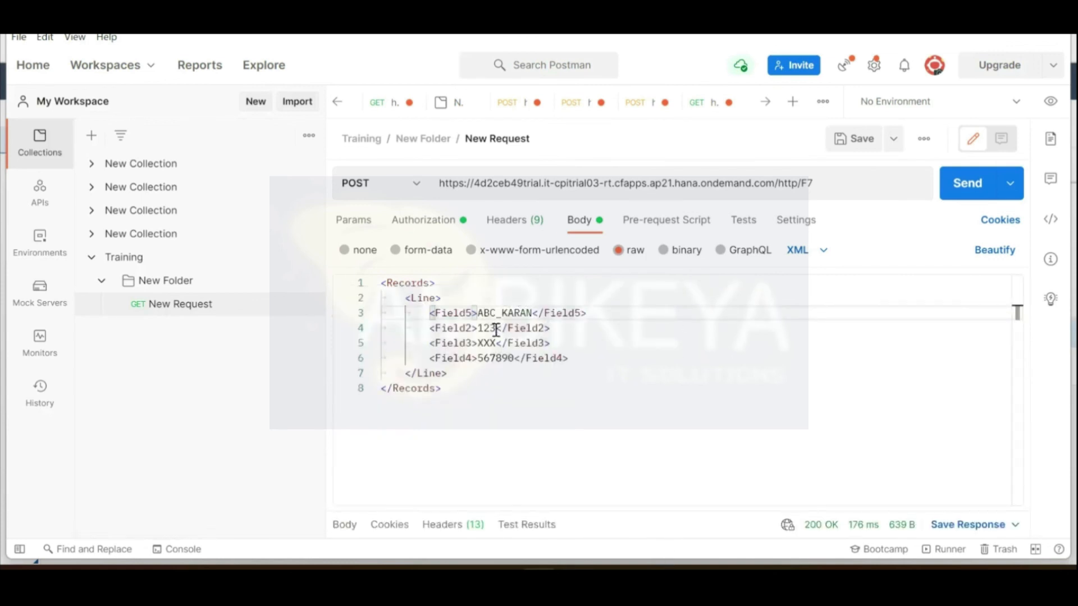
left_click_drag(532, 312, 477, 313)
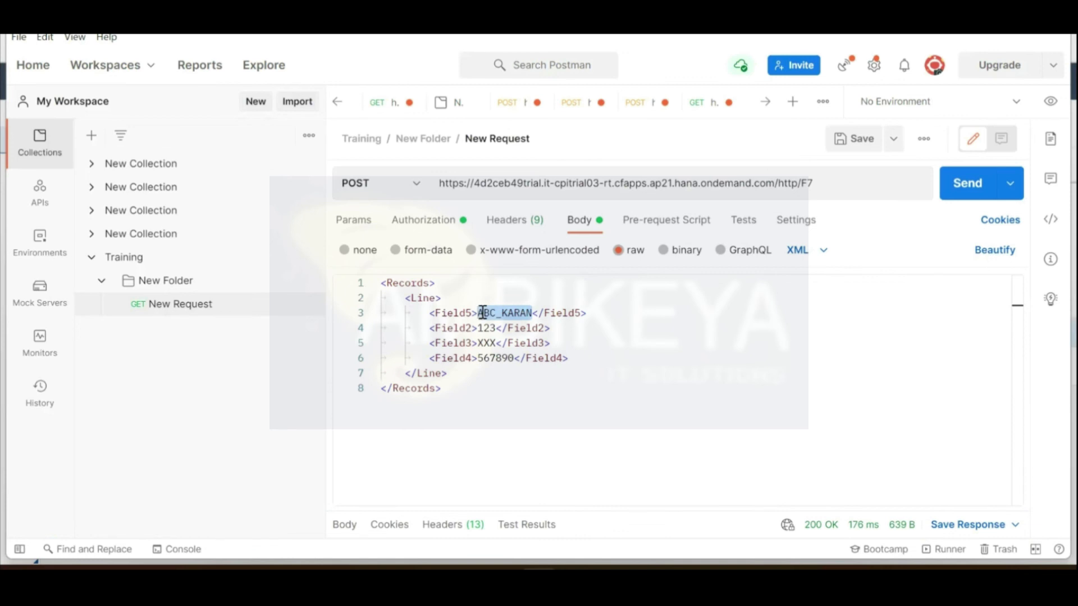
left_click(546, 328)
left_click_drag(549, 328, 430, 328)
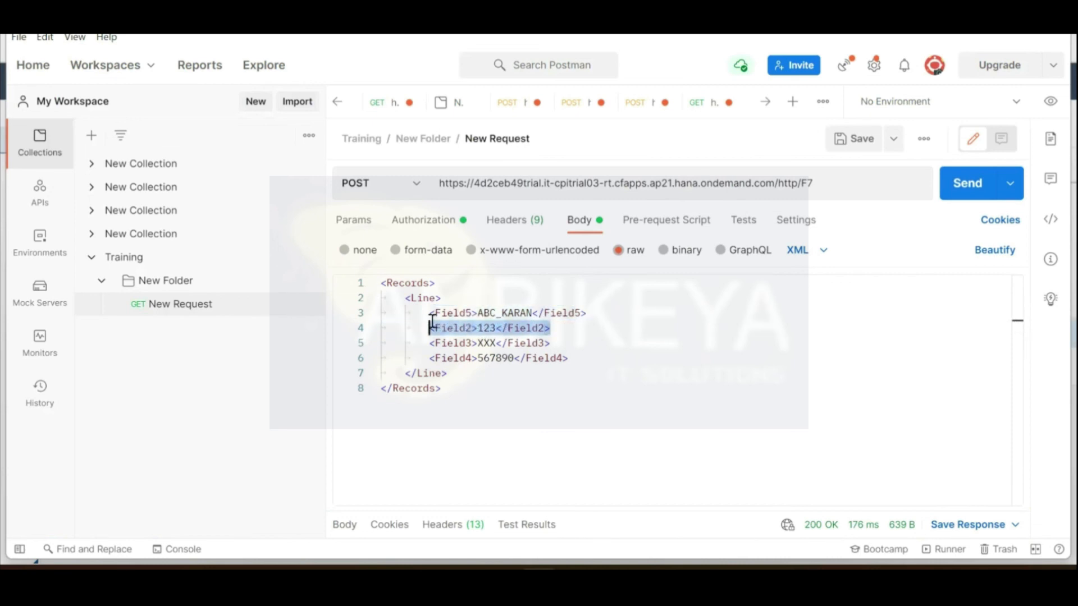
left_click_drag(577, 365, 382, 317)
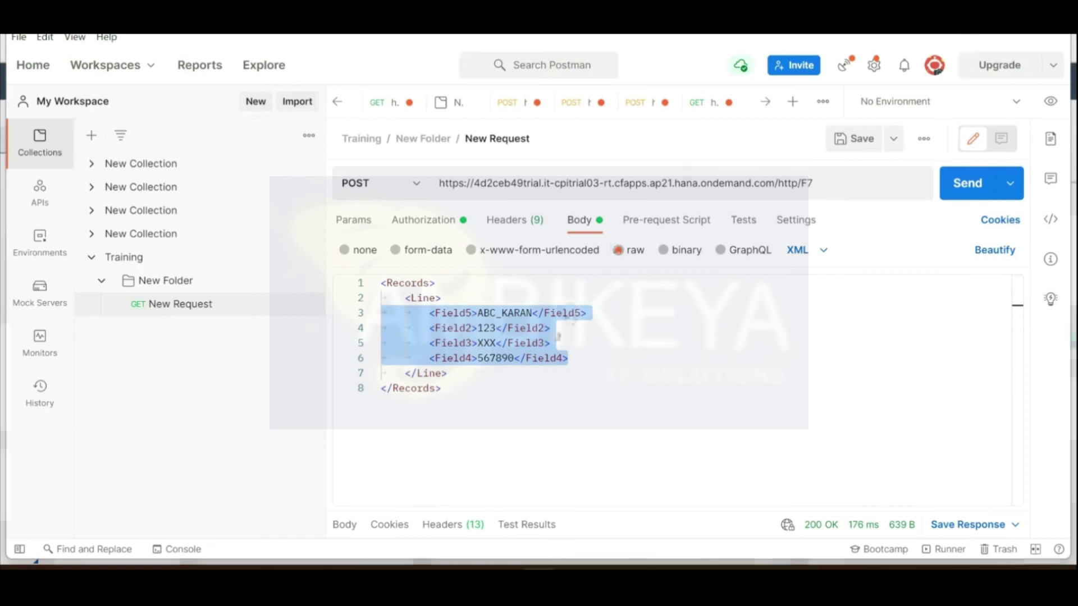
key("alt+Tab")
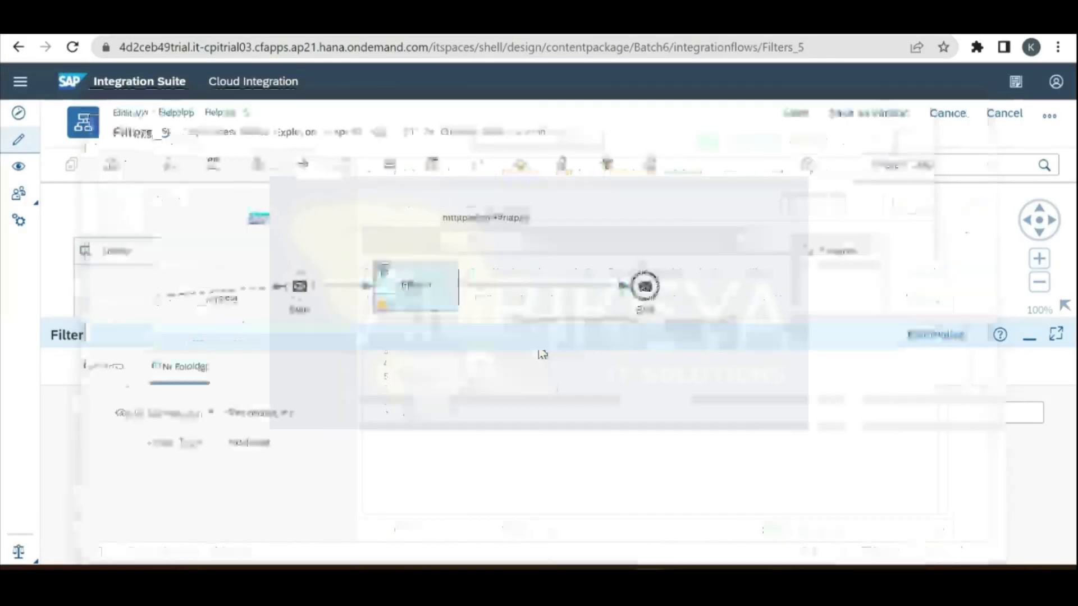
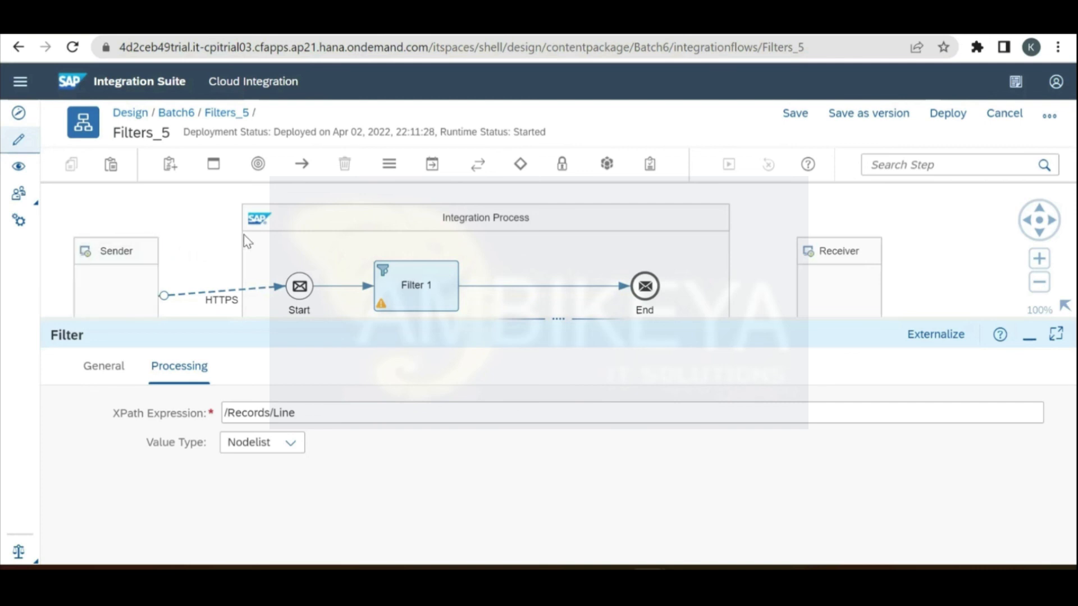
Step: Add a Transformation XML Modifier step on the connection between Filter 1 and End
left_click_drag(548, 319, 548, 428)
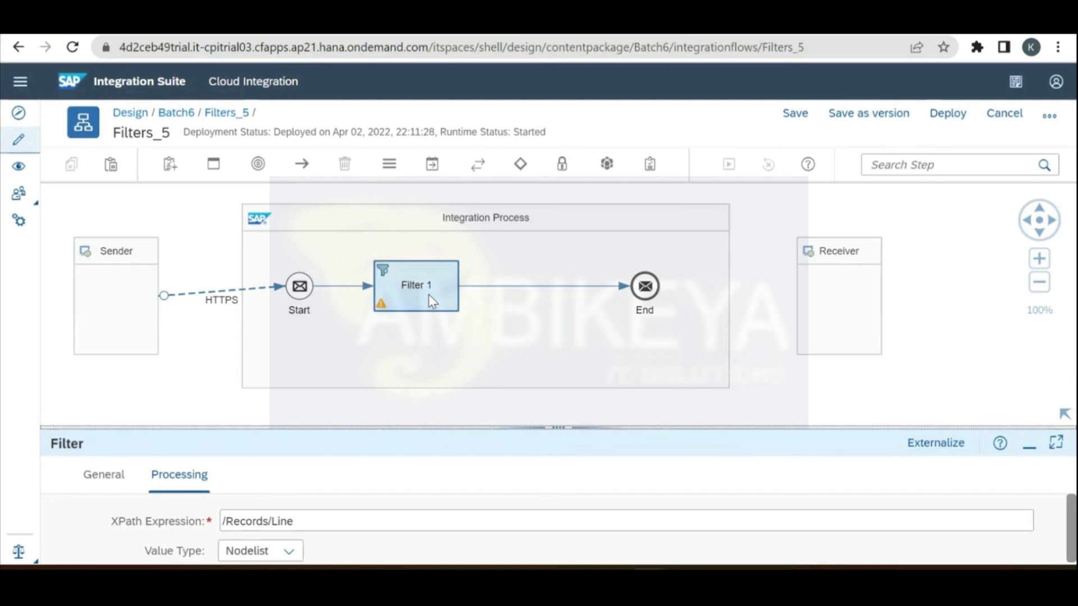
left_click(429, 294)
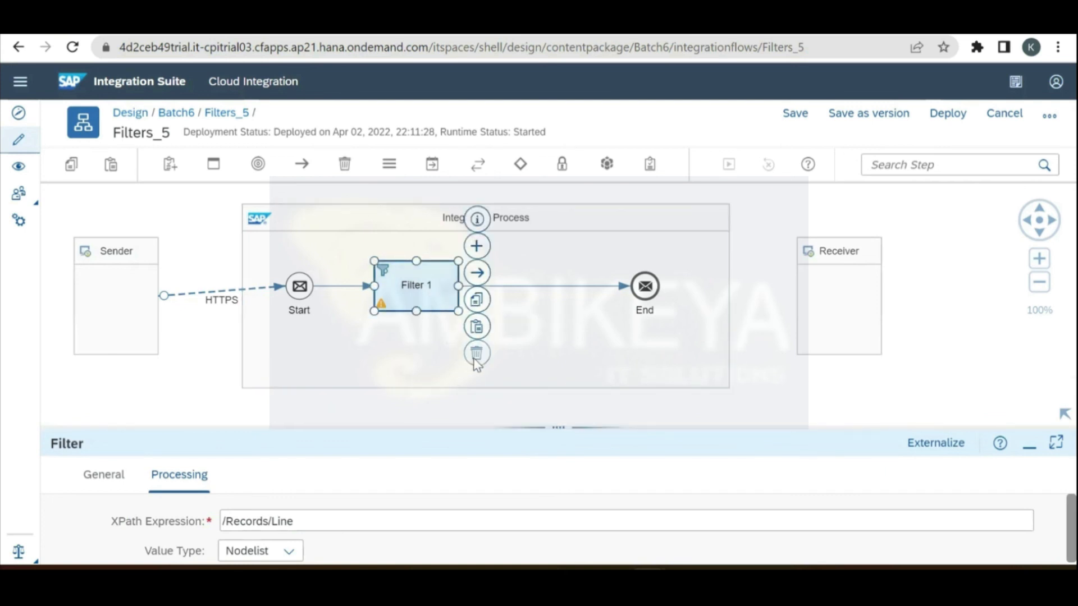
left_click(428, 167)
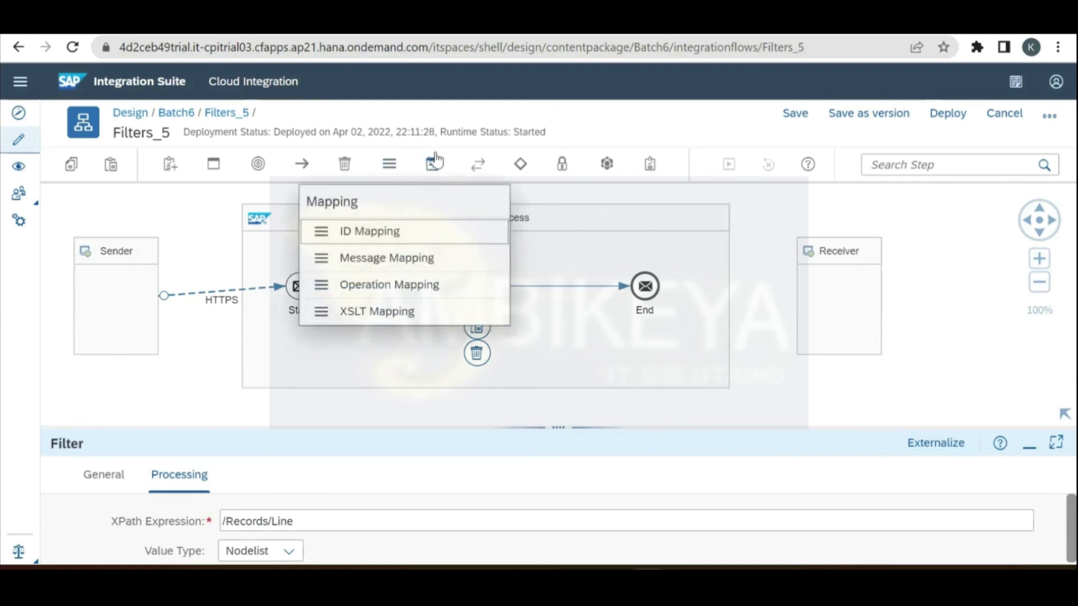
left_click(433, 162)
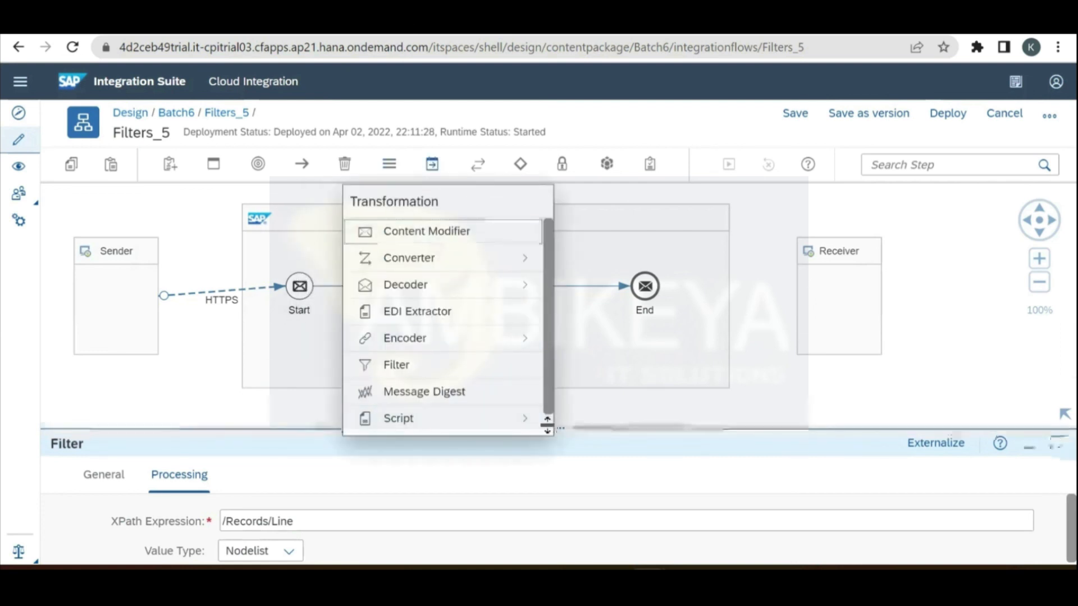
left_click(432, 164)
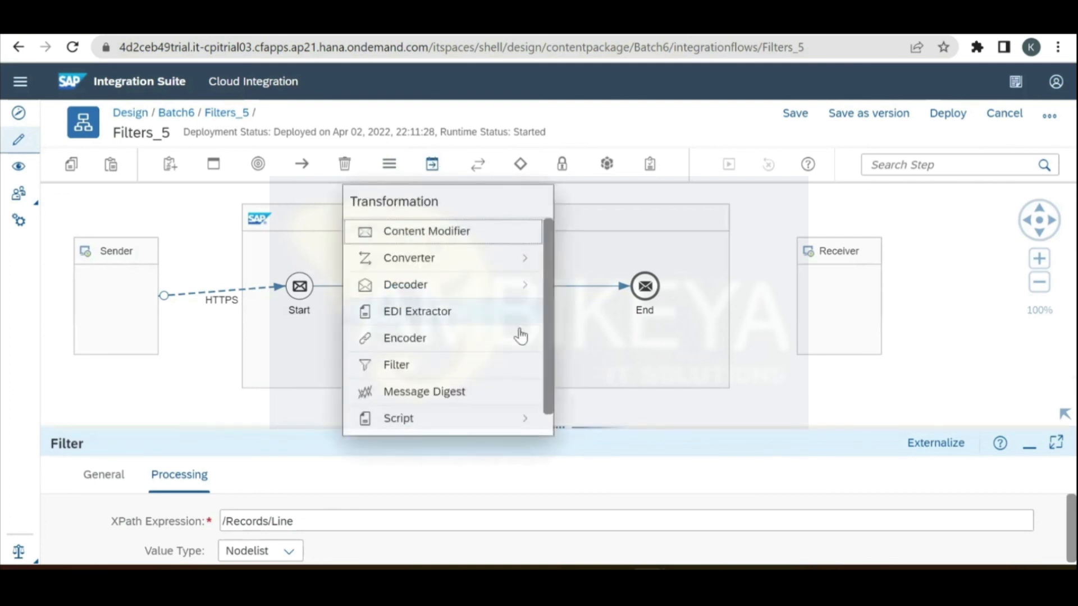
scroll(552, 427, "down", 1)
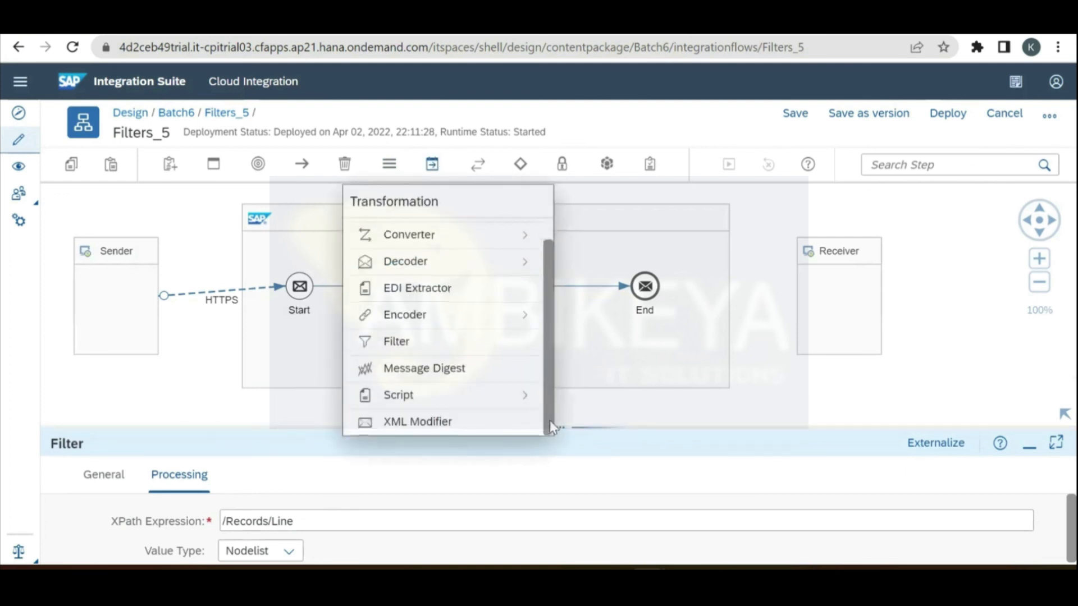
left_click(454, 425)
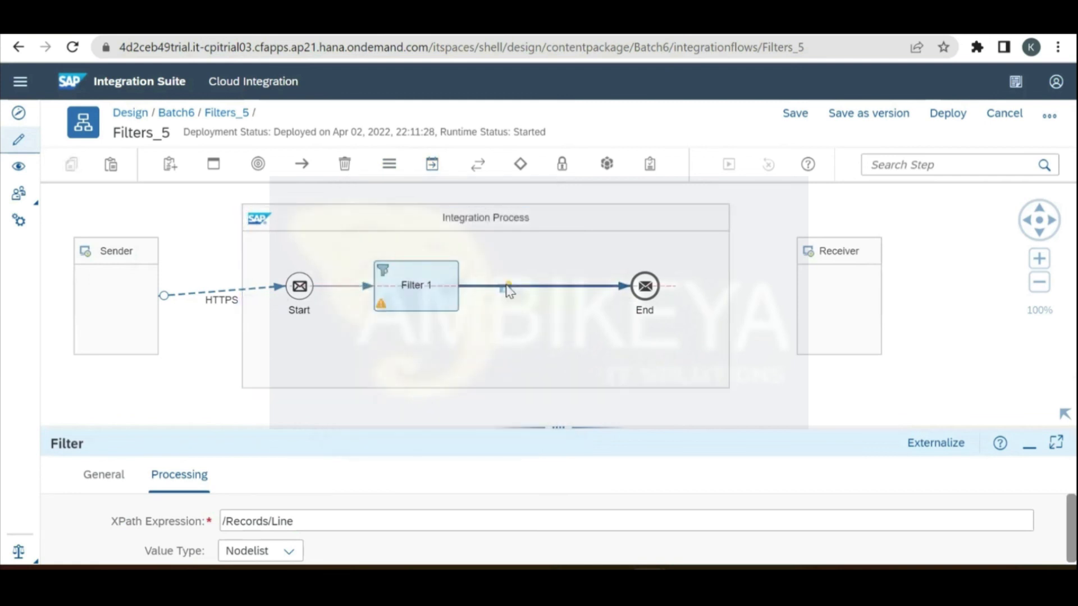
left_click(508, 289)
Step: Delete Filter 1 and move XML Modifier 1 into its former position
left_click(410, 291)
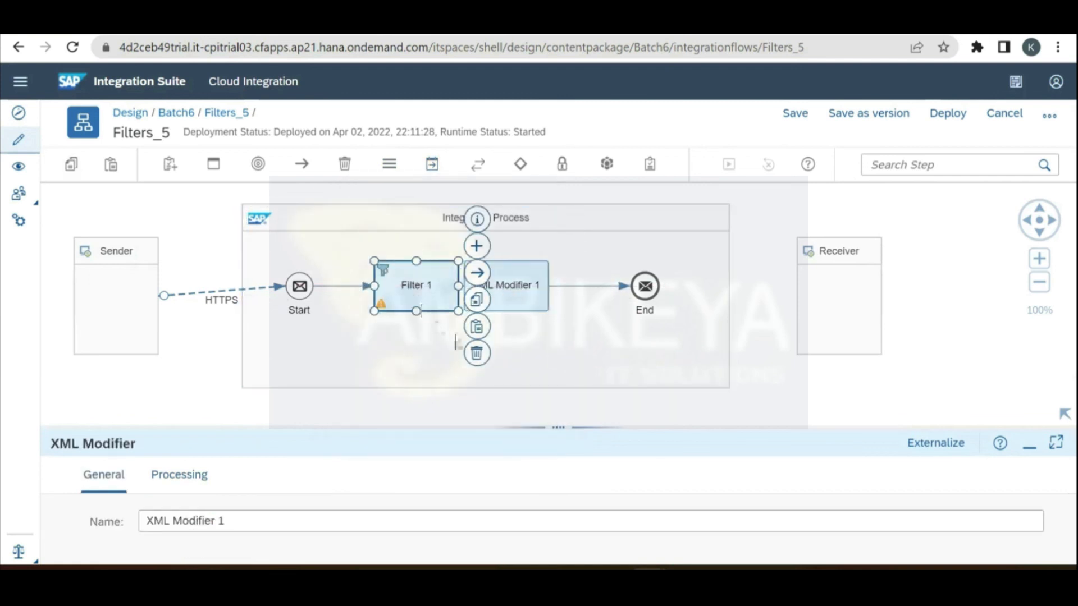
left_click(476, 353)
left_click_drag(506, 292, 412, 286)
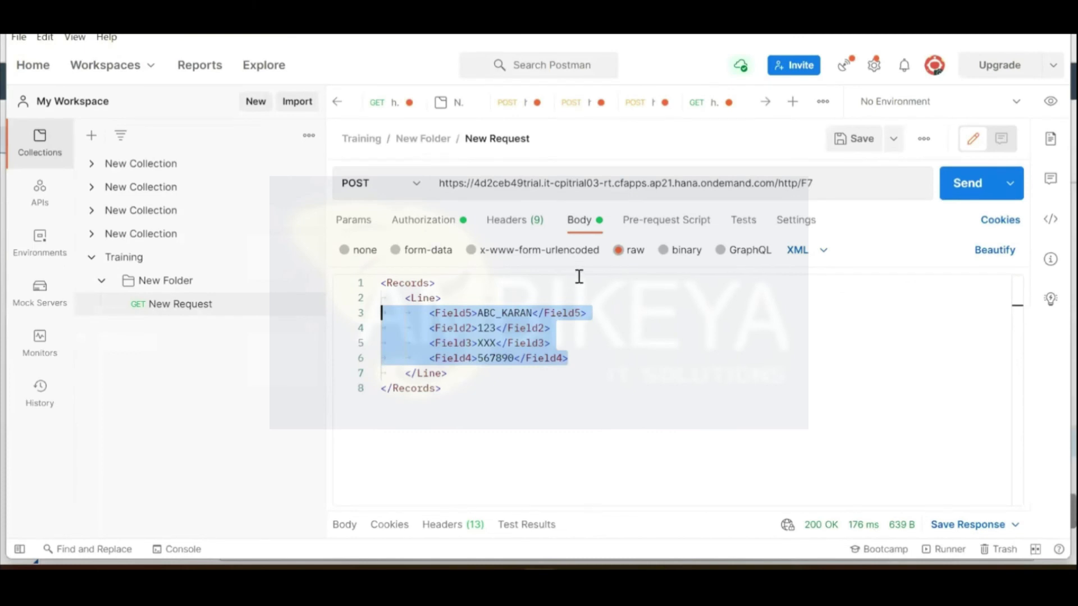
Step: Leave the Postman request body as is and bring up the Notepad++ 'new 18' XML sample
left_click(584, 388)
left_click_drag(634, 284, 686, 316)
left_click(686, 337)
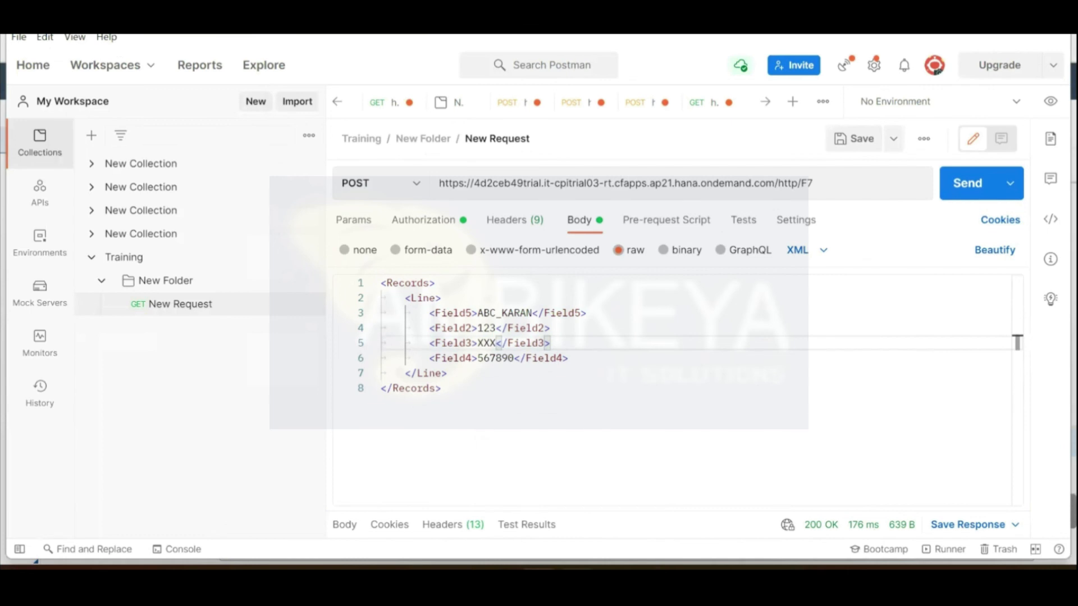
left_click(583, 517)
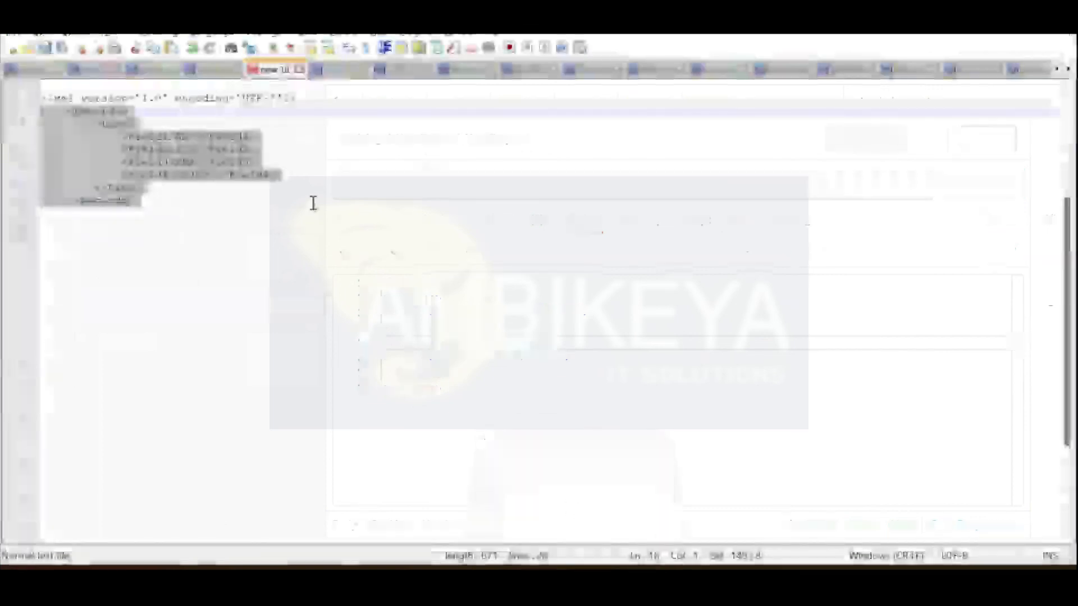
Step: Copy the Notepad++ XML including its declaration and paste it over Postman's request body
left_click_drag(300, 101, 35, 107)
left_click_drag(153, 201, 41, 100)
key("ctrl+c")
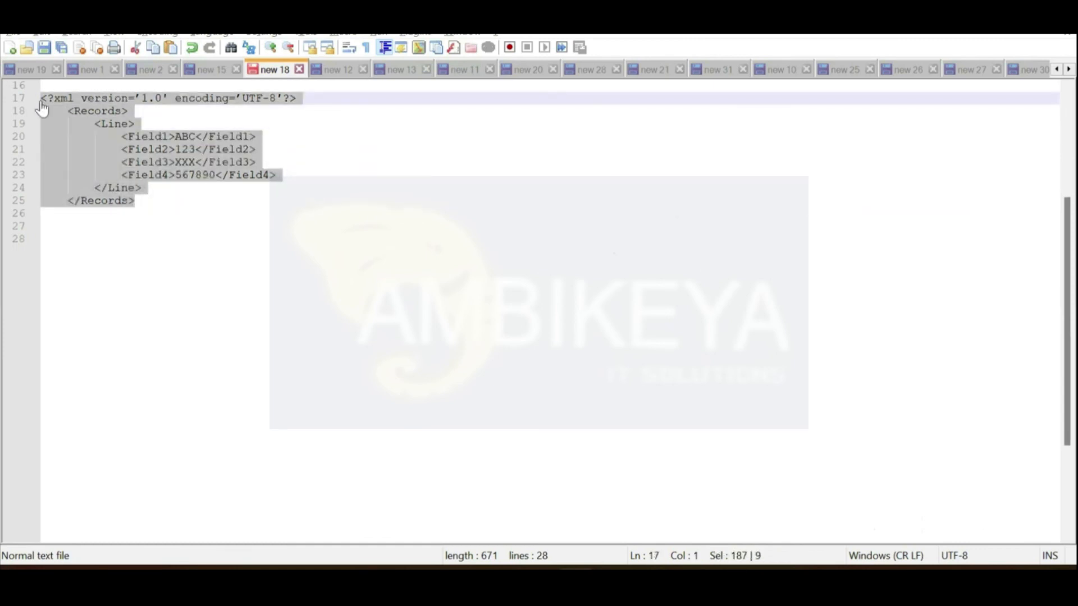
key("alt+Tab")
left_click_drag(459, 395, 366, 285)
key("ctrl+v")
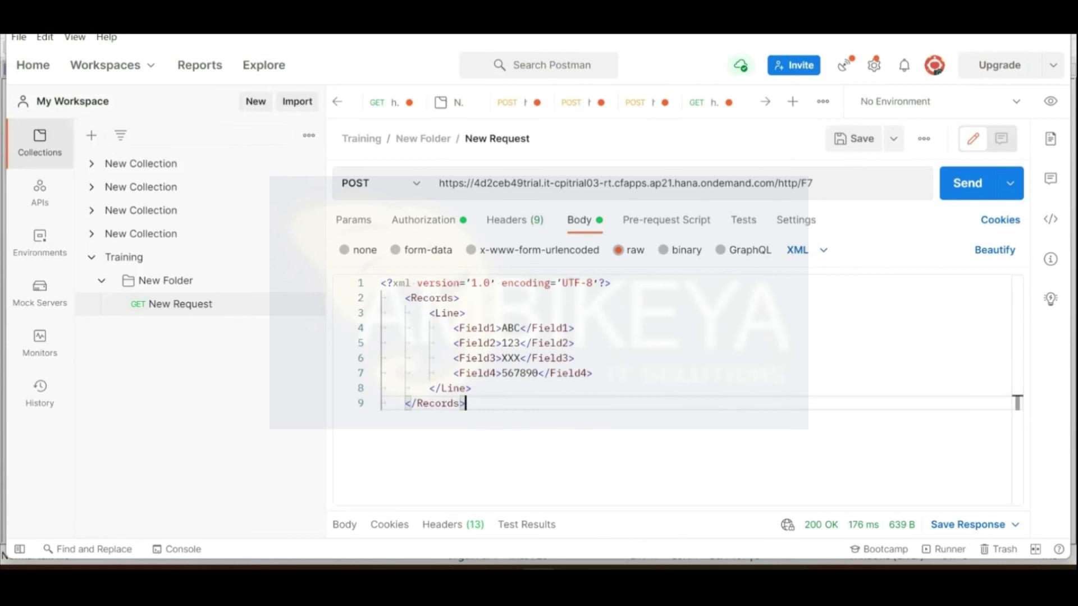
Step: Return to the Cloud Integration editor and select XML Modifier 1
mouse_move(671, 562)
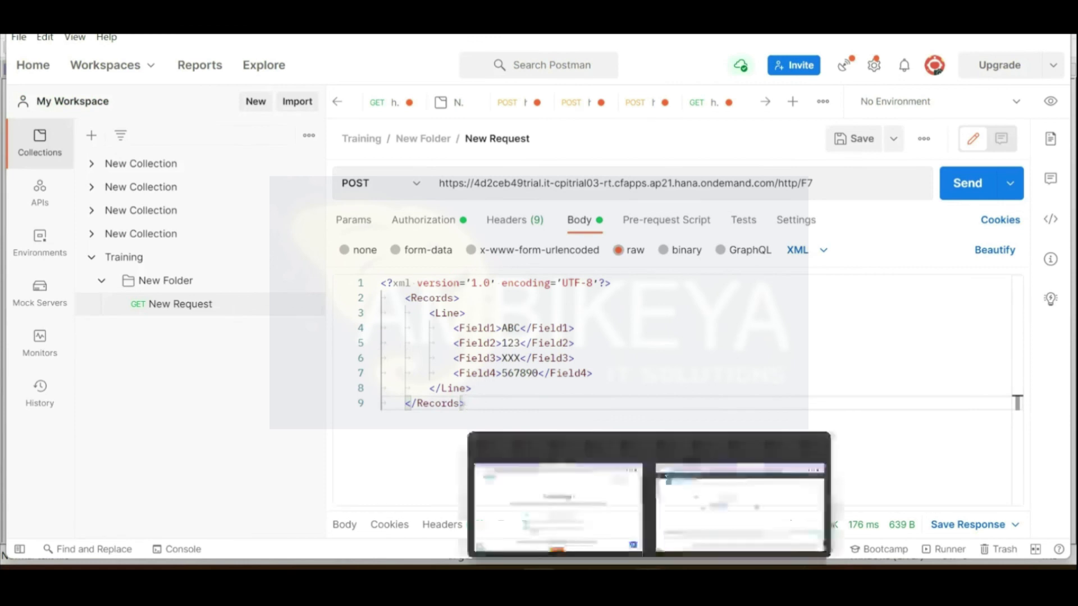
left_click(733, 521)
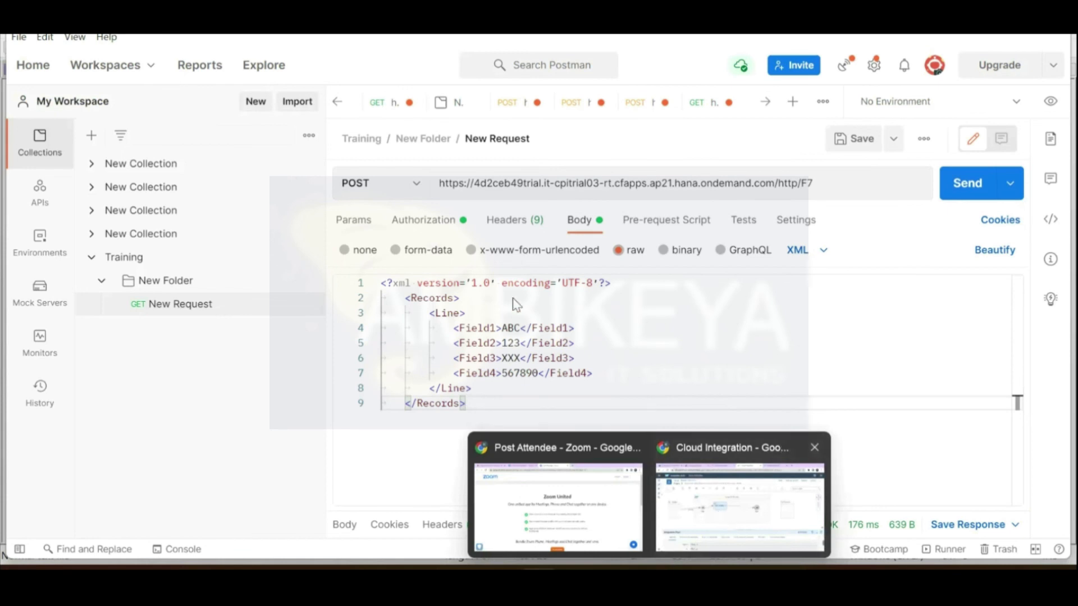
left_click(440, 283)
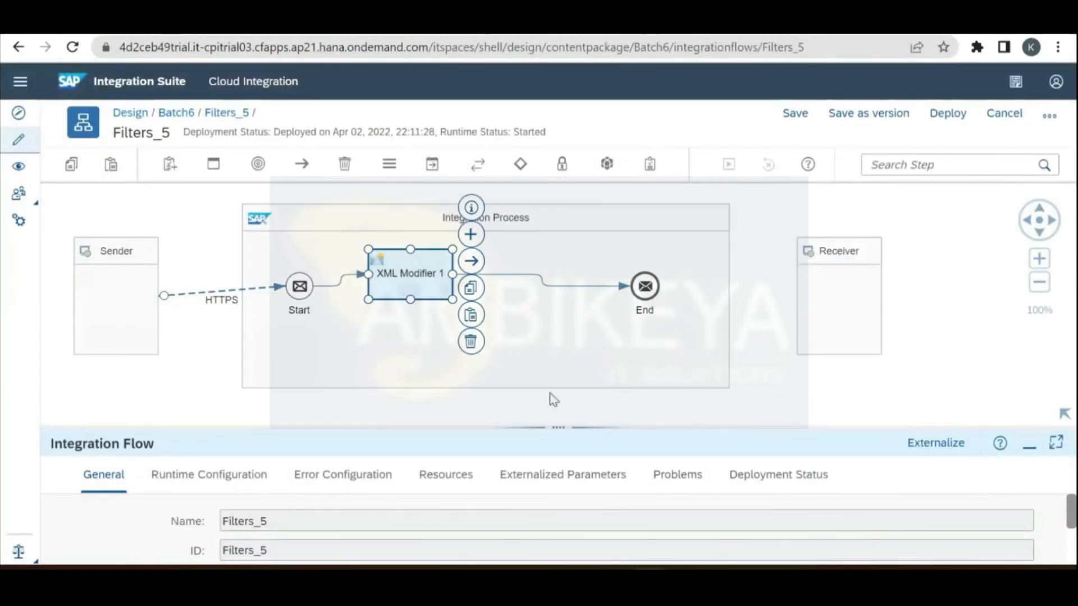
Step: Enable Remove XML Declaration in XML Modifier 1's Processing settings
left_click_drag(553, 421, 565, 294)
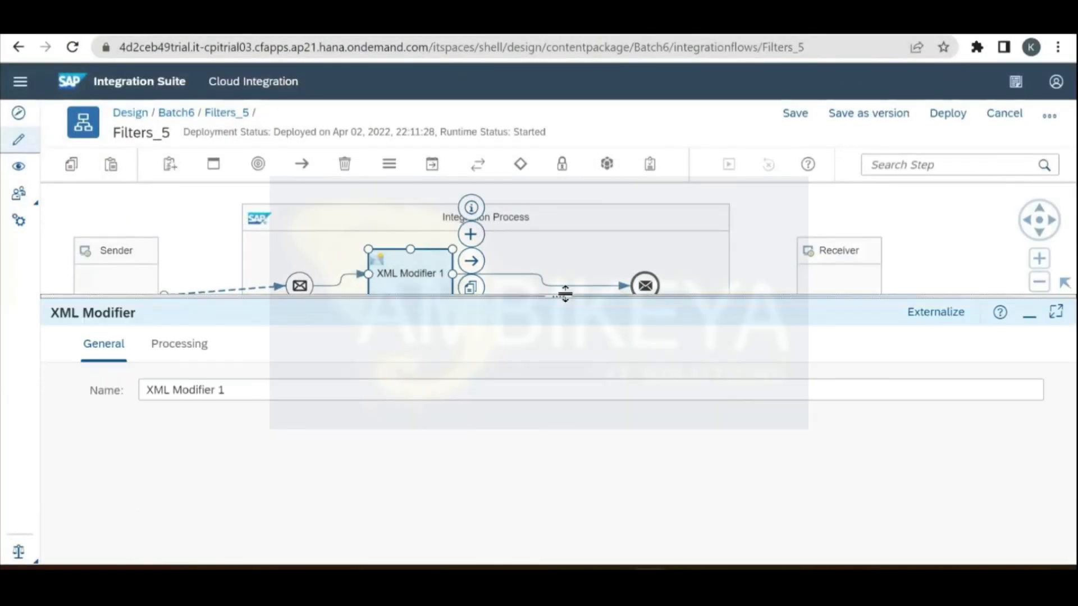
left_click(188, 344)
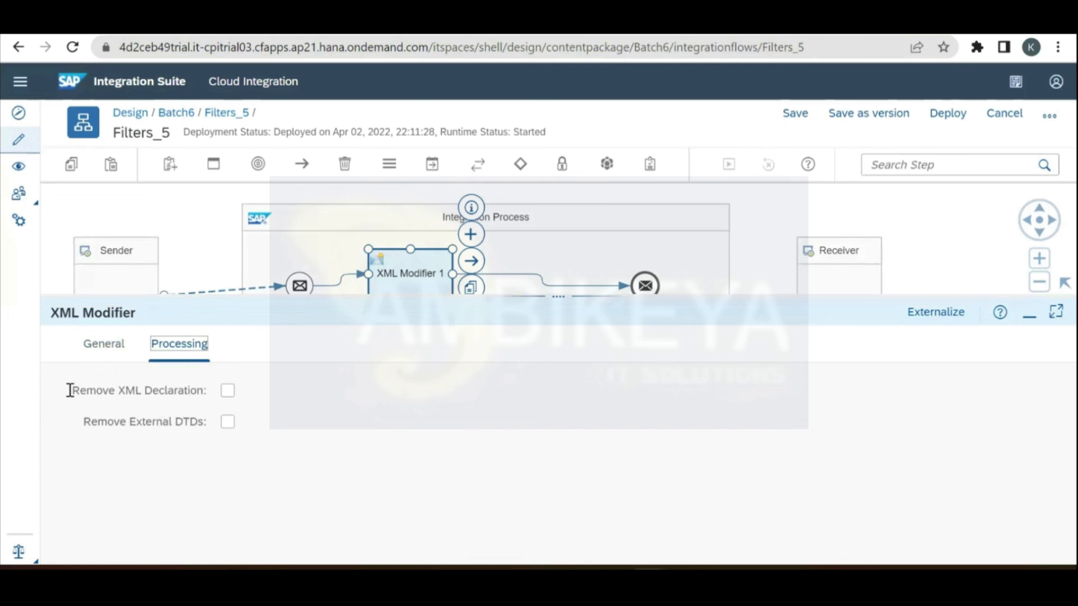
left_click(228, 391)
Step: Save Filters_5 as a version and redeploy it
left_click(878, 118)
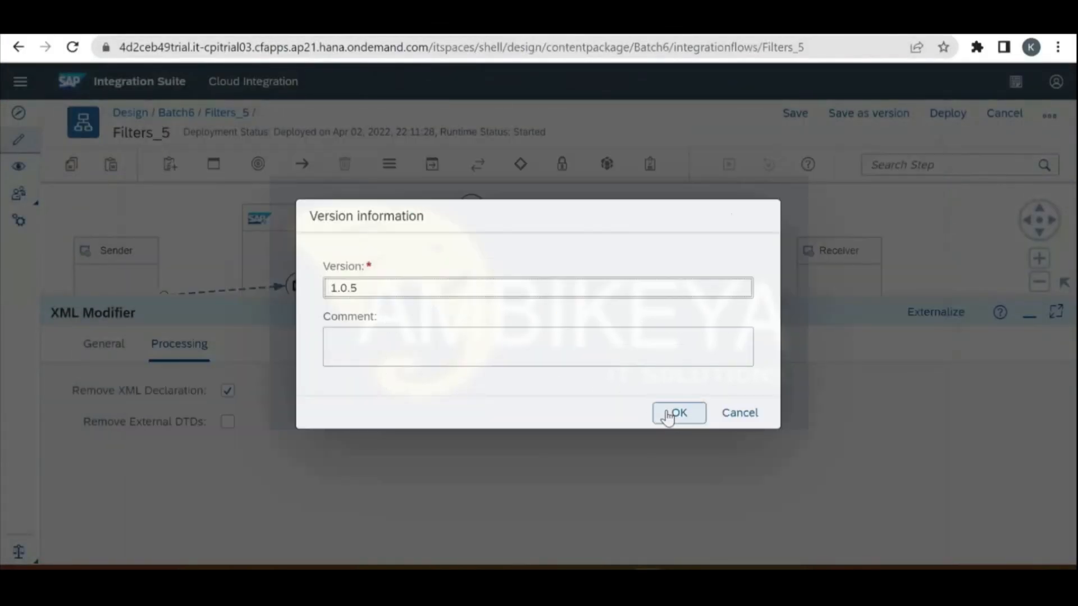
left_click(667, 416)
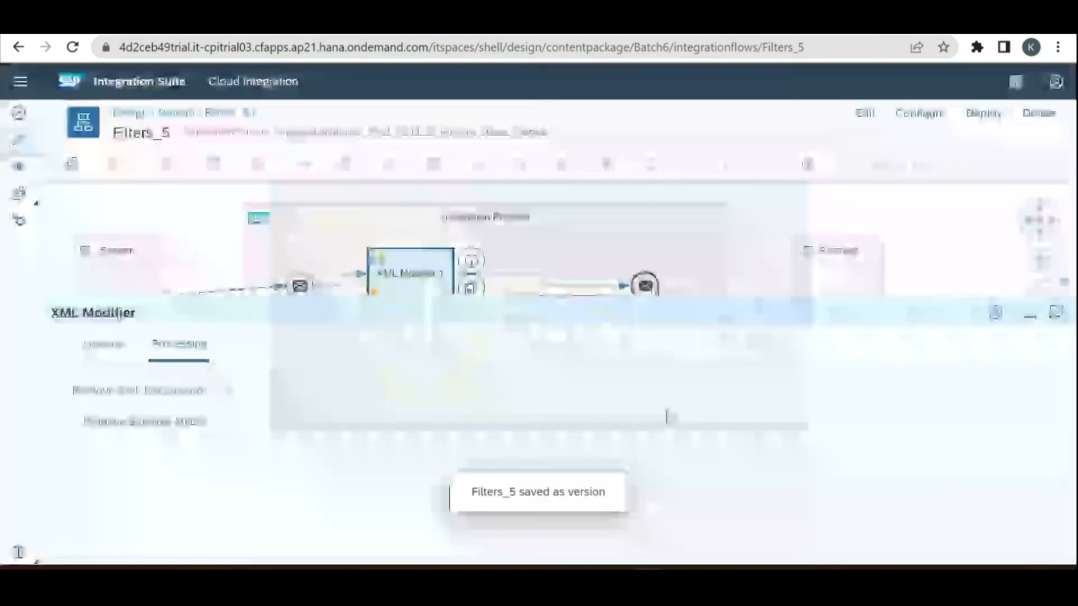
left_click(977, 115)
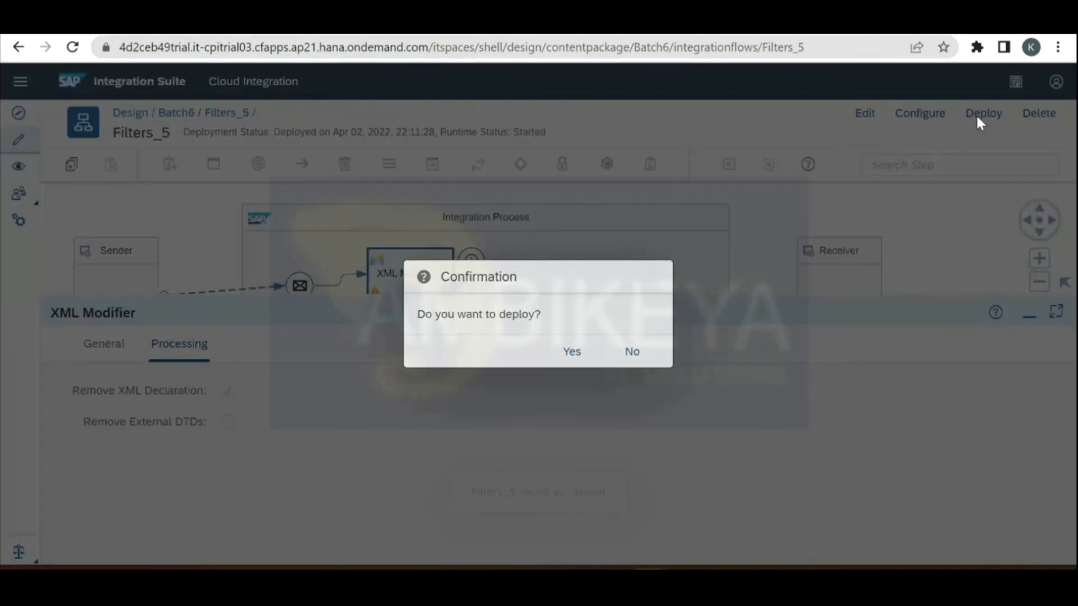
left_click(570, 352)
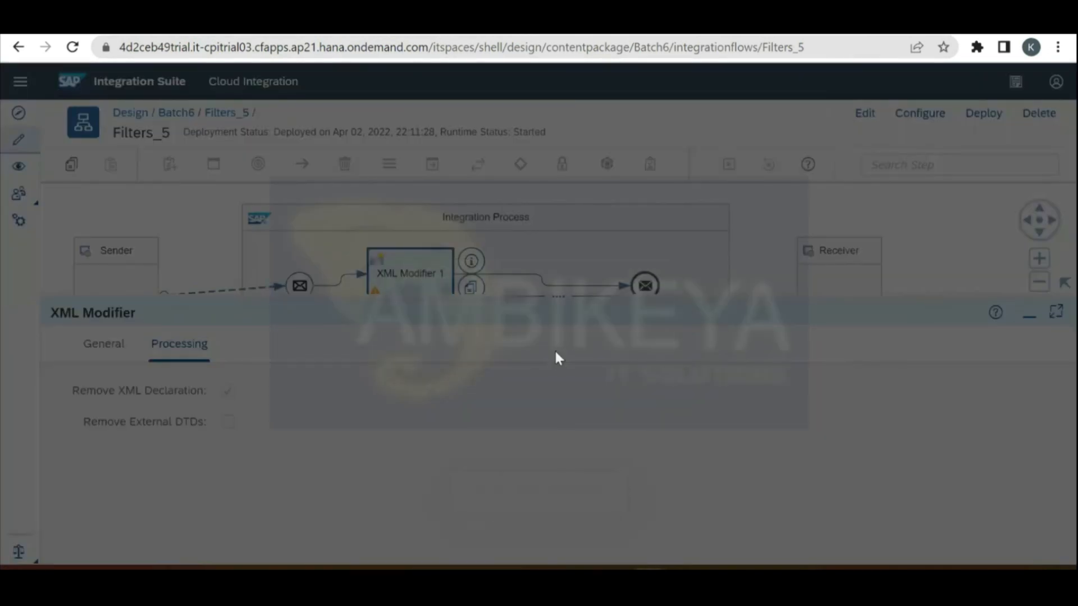
left_click(629, 357)
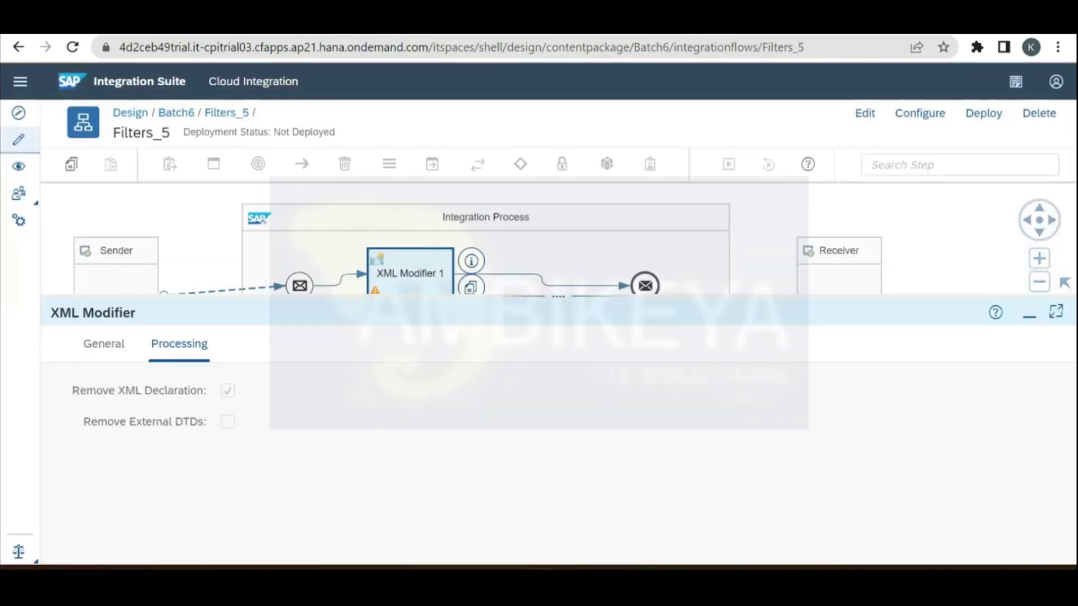
key("alt+Tab")
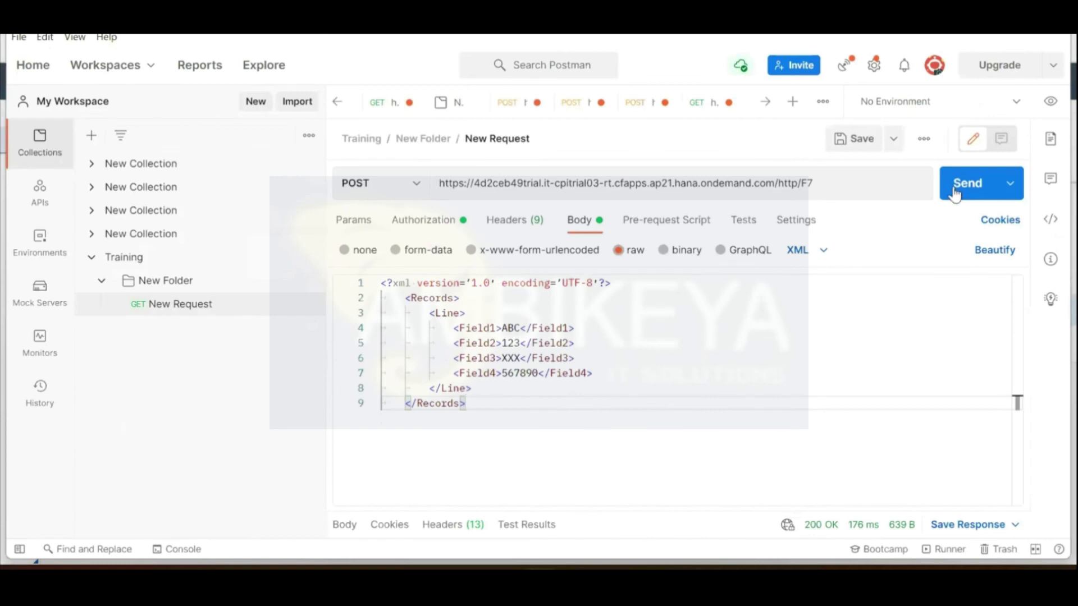
Step: Send the Records XML request to F7 twice, getting 500 Internal Server Error, and select the line-1 declaration
left_click(955, 194)
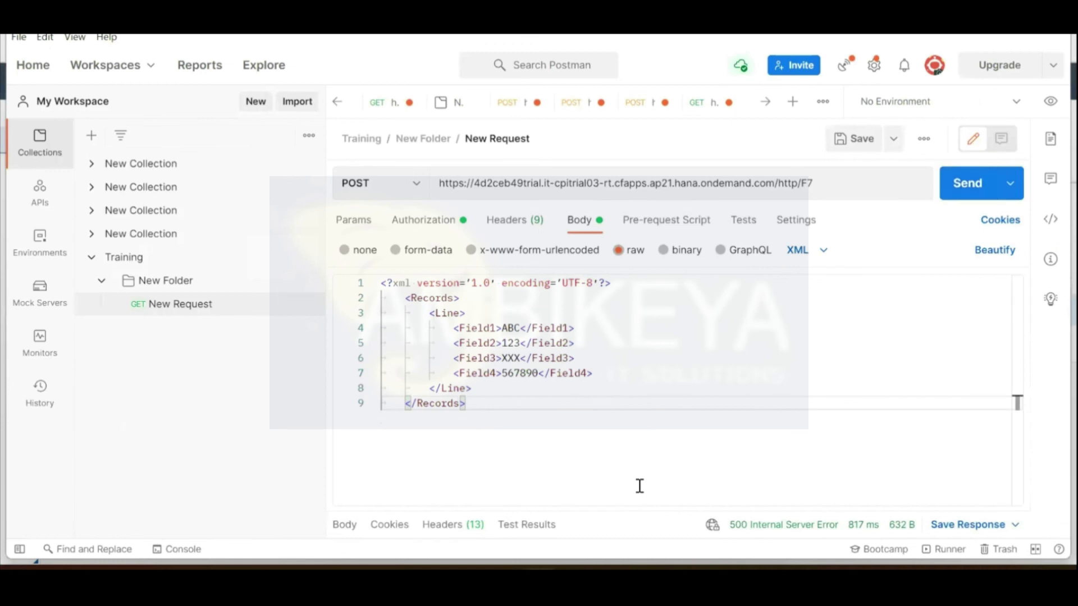
left_click_drag(638, 512, 664, 408)
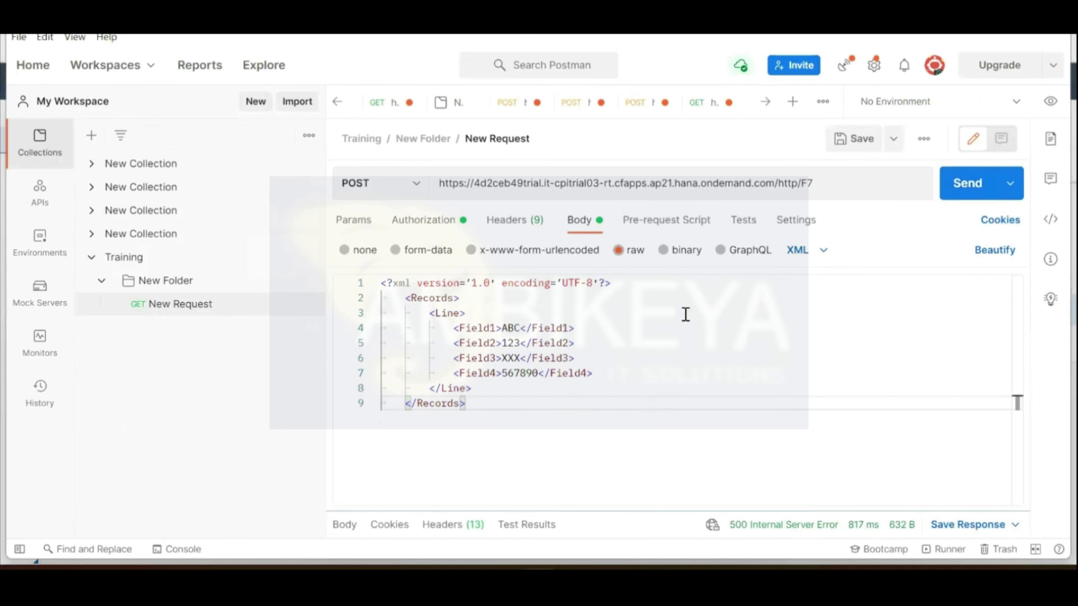
left_click(977, 194)
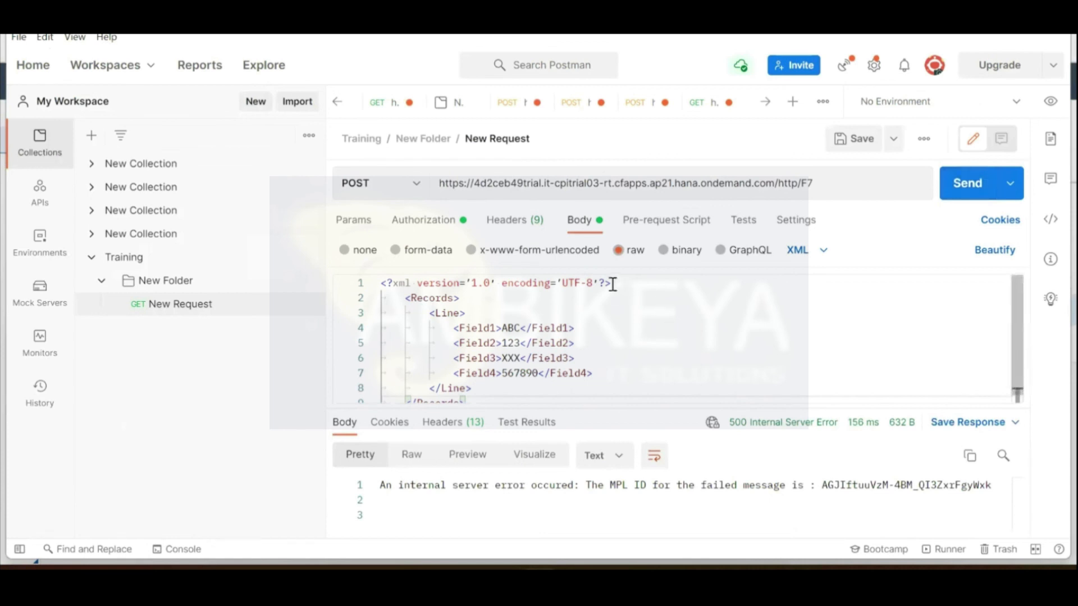
left_click_drag(614, 284, 441, 282)
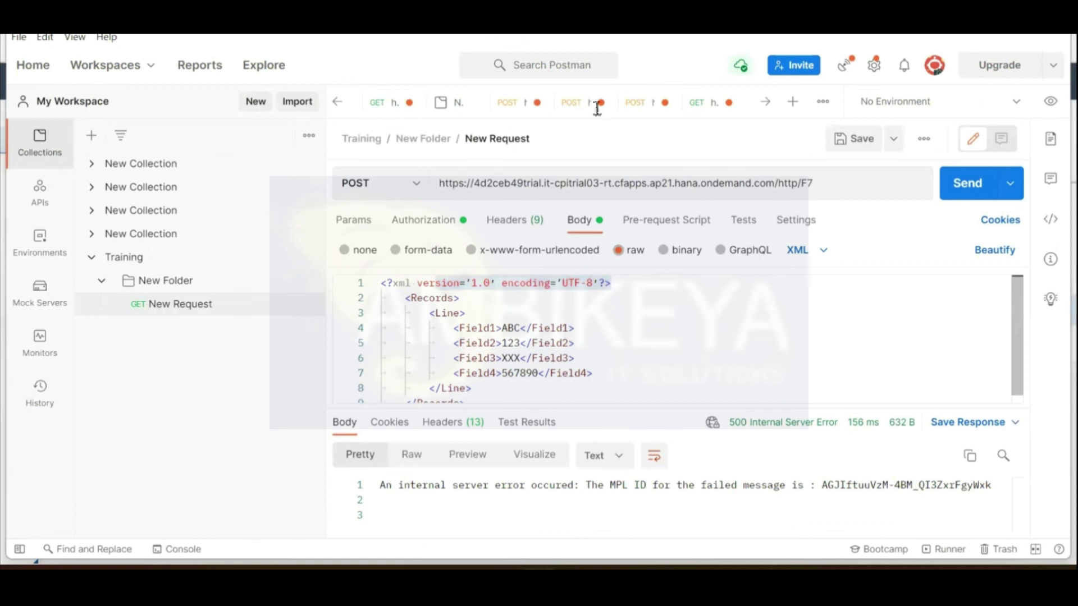
key("alt+Tab")
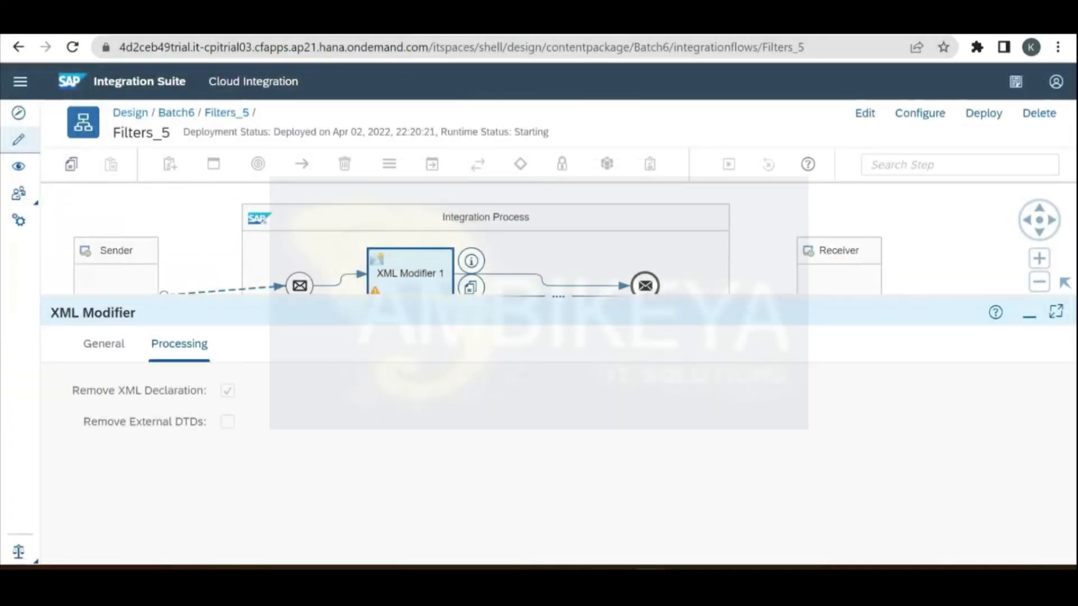
Step: Search the web for 'sample xml message with namespace' in a new tab
key("ctrl+t")
type("x")
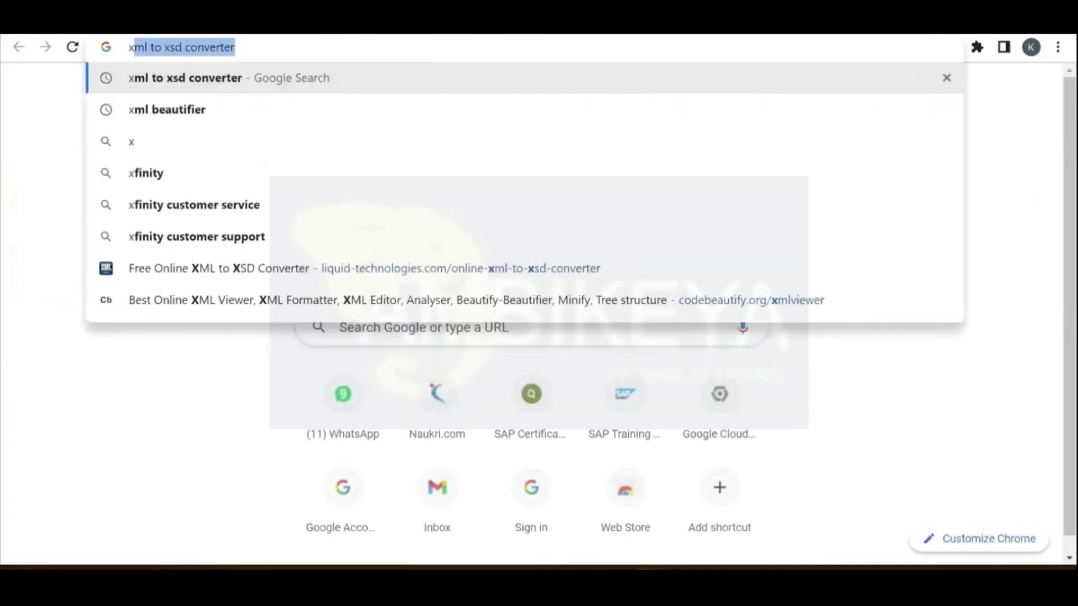
type("ml")
key("BackSpace")
key("BackSpace")
key("BackSpace")
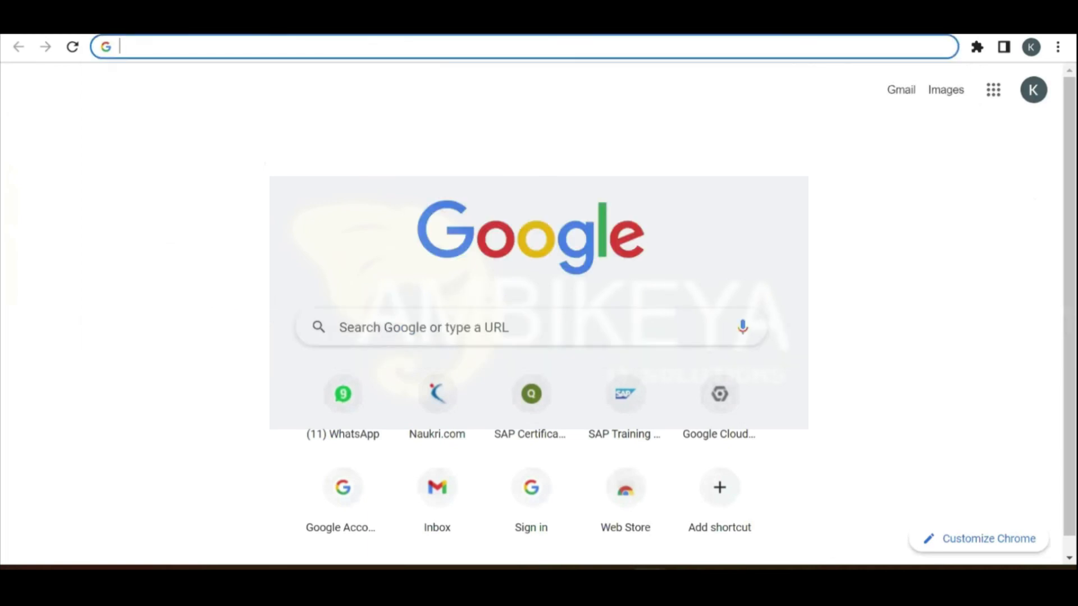
type("sample")
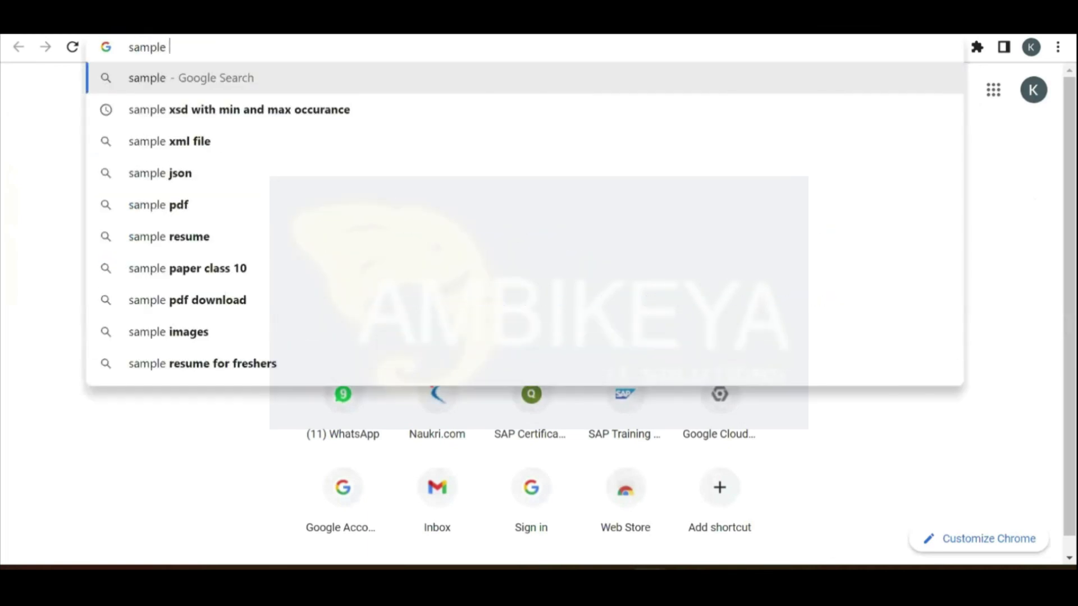
type("xml message ")
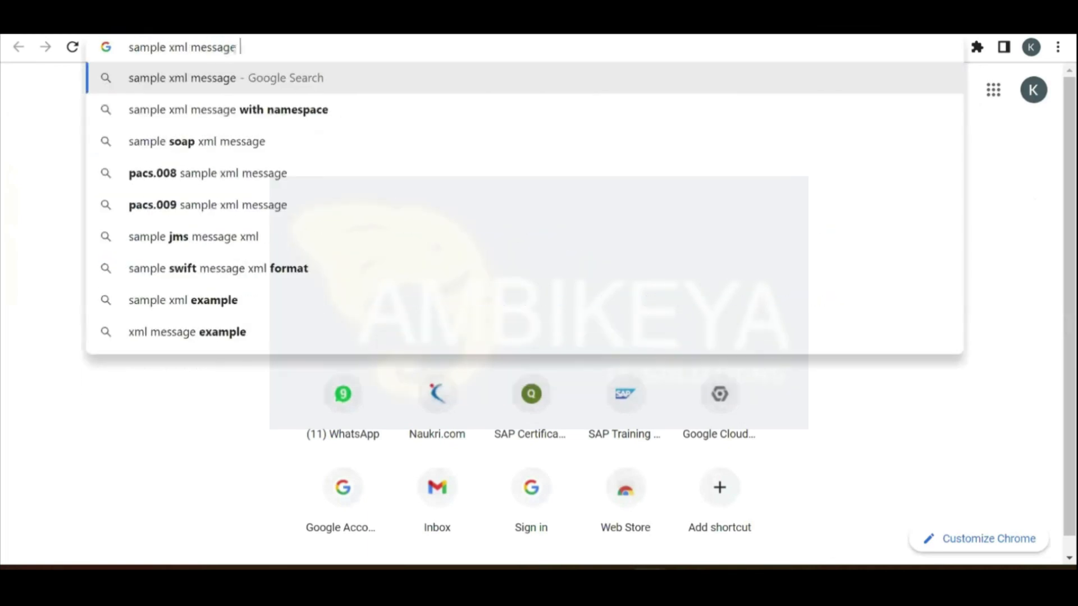
type("wui")
key("BackSpace")
key("BackSpace")
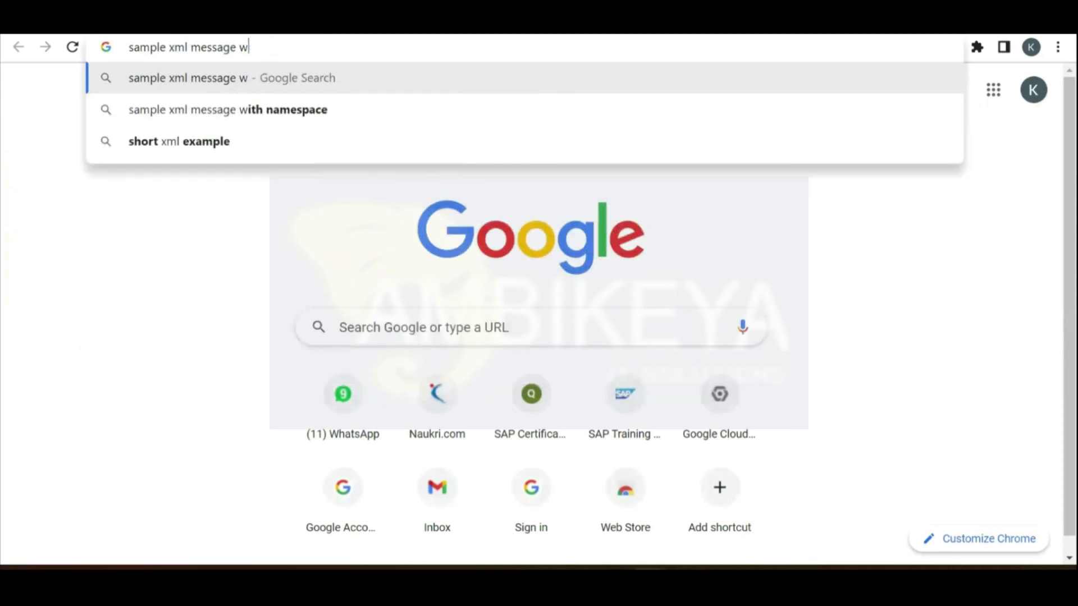
type("ti")
key("Down")
key("Return")
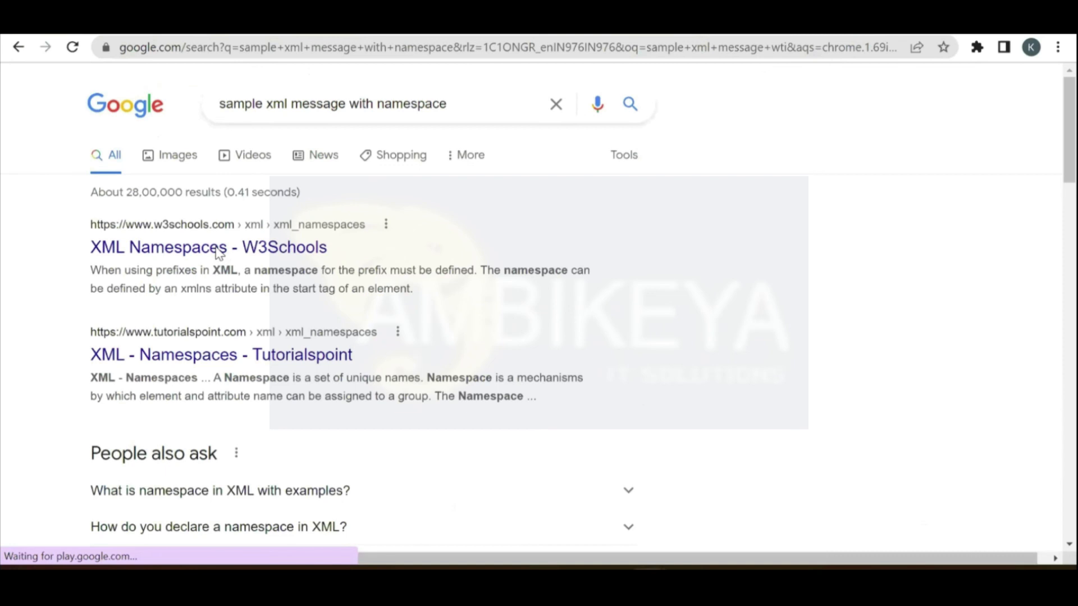
Step: Read through the W3Schools XML Namespaces tutorial
left_click(219, 252)
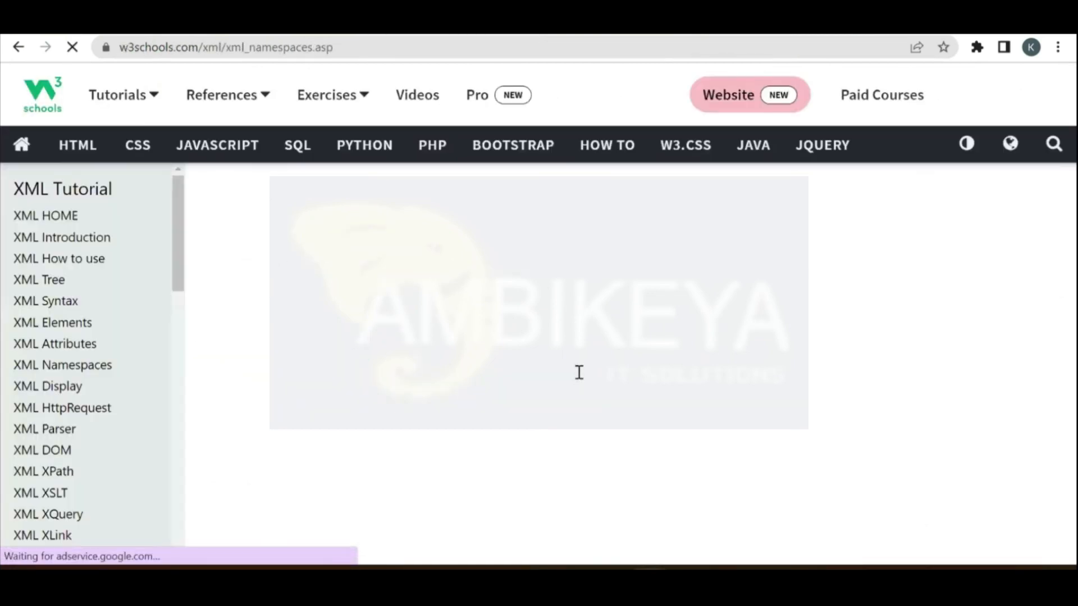
scroll(581, 379, "down", 8)
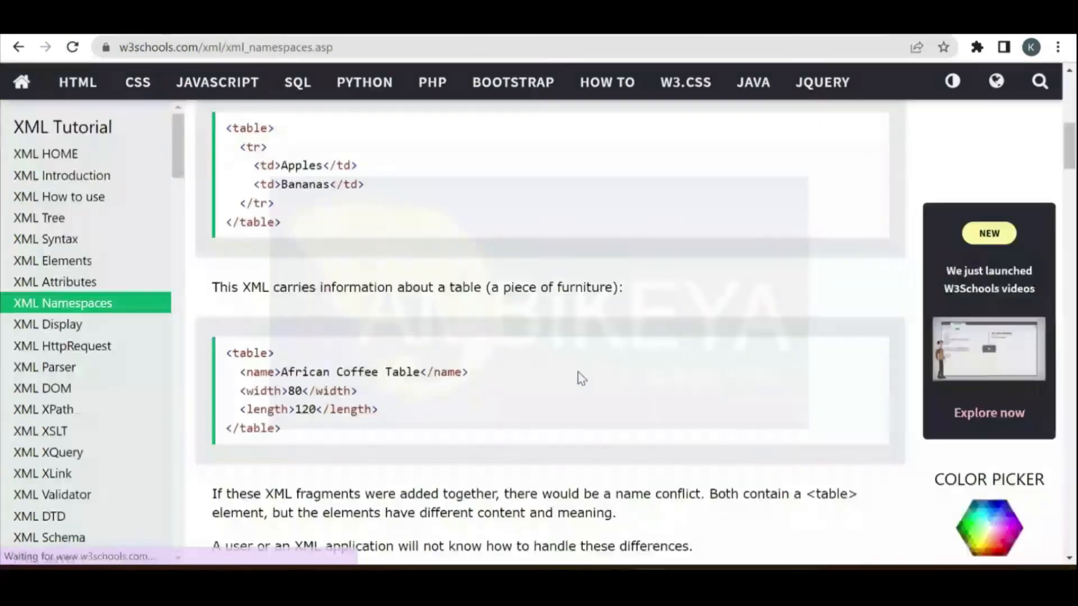
scroll(581, 379, "down", 5)
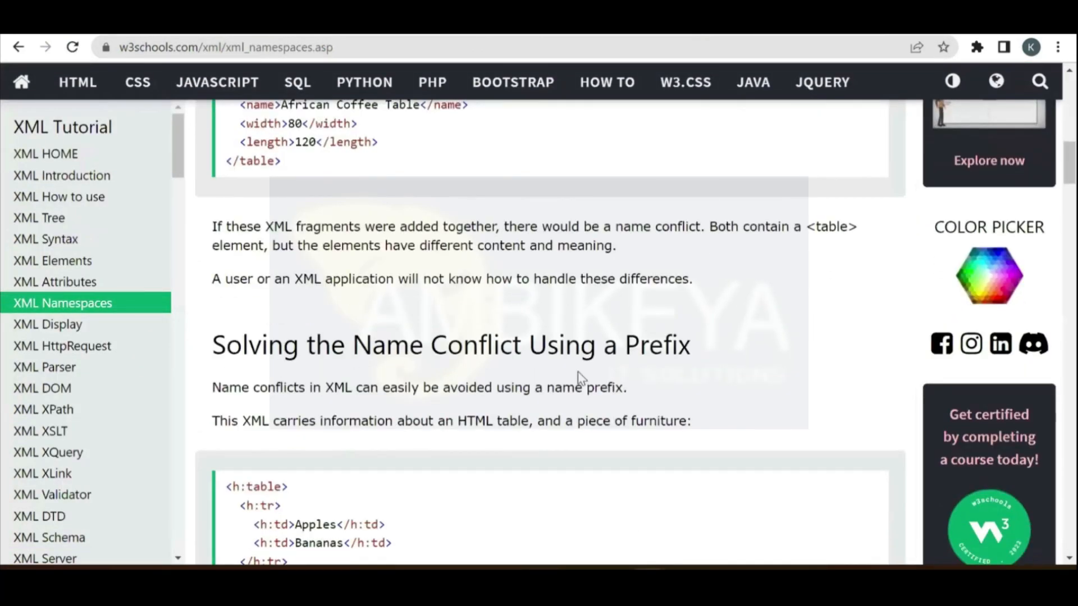
scroll(581, 379, "down", 15)
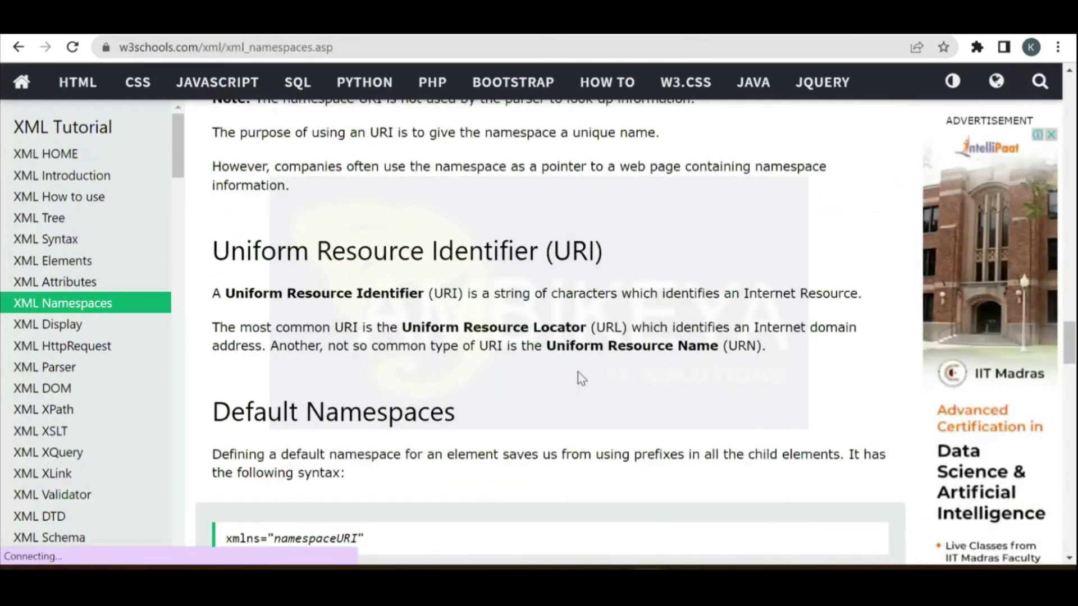
scroll(581, 379, "up", 7)
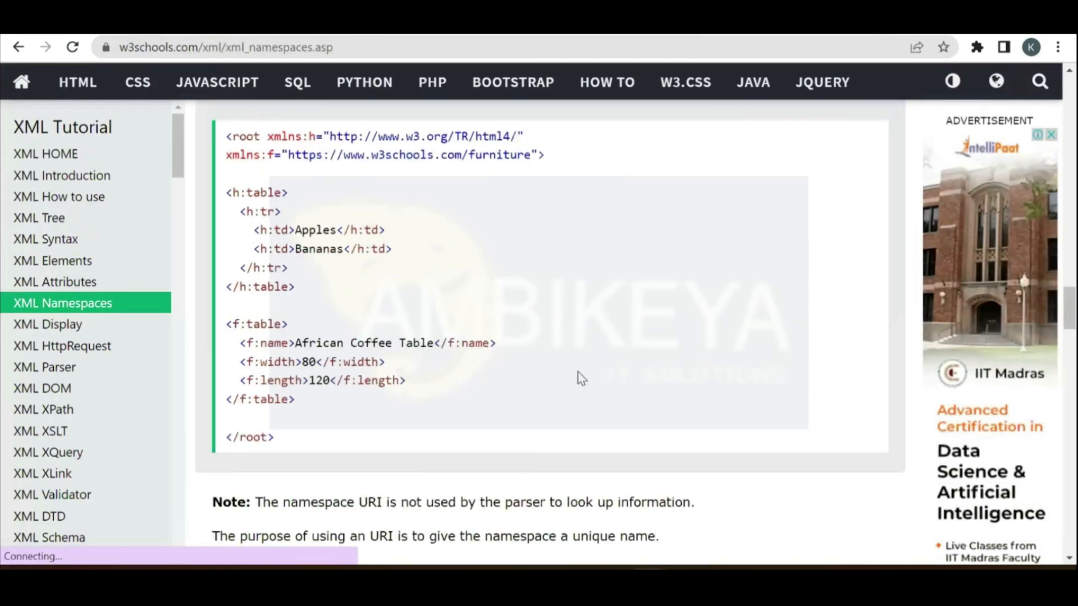
scroll(581, 379, "up", 6)
scroll(581, 379, "down", 6)
scroll(581, 379, "up", 1)
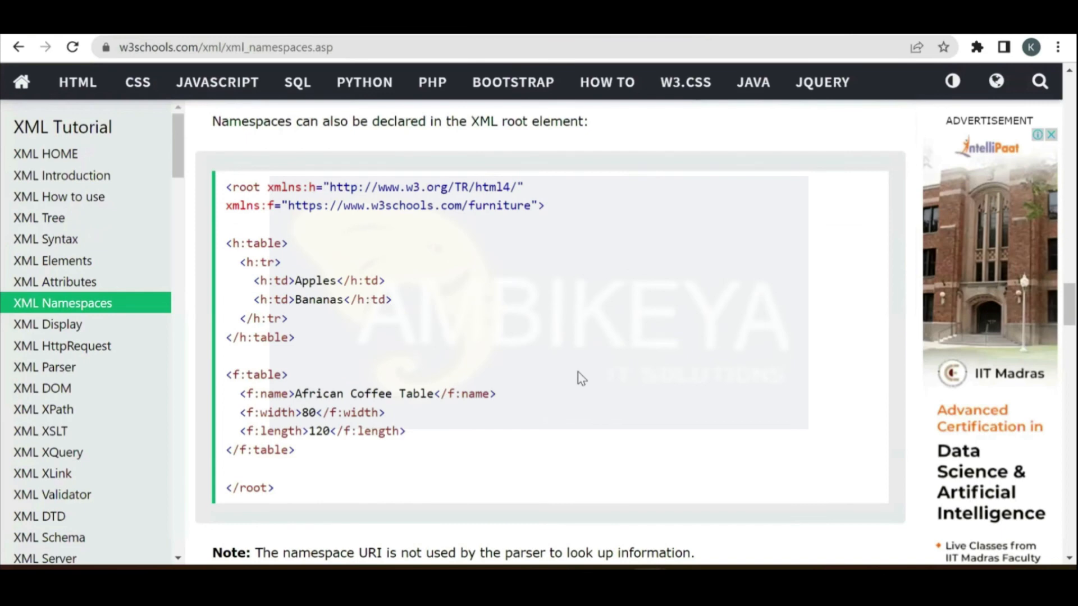
scroll(398, 233, "up", 7)
scroll(348, 38, "up", 1)
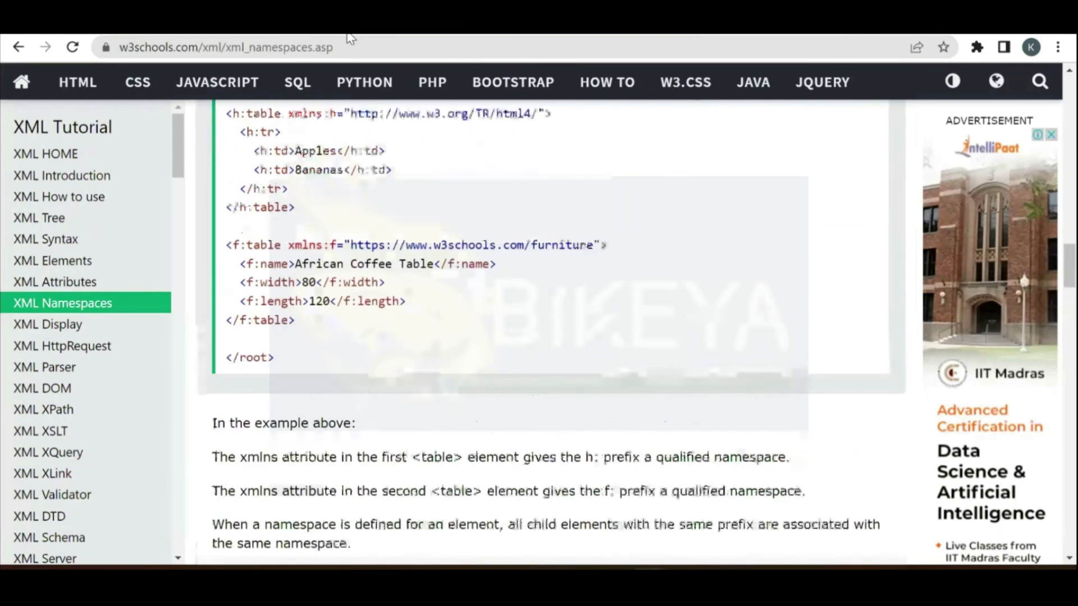
scroll(743, 56, "up", 20)
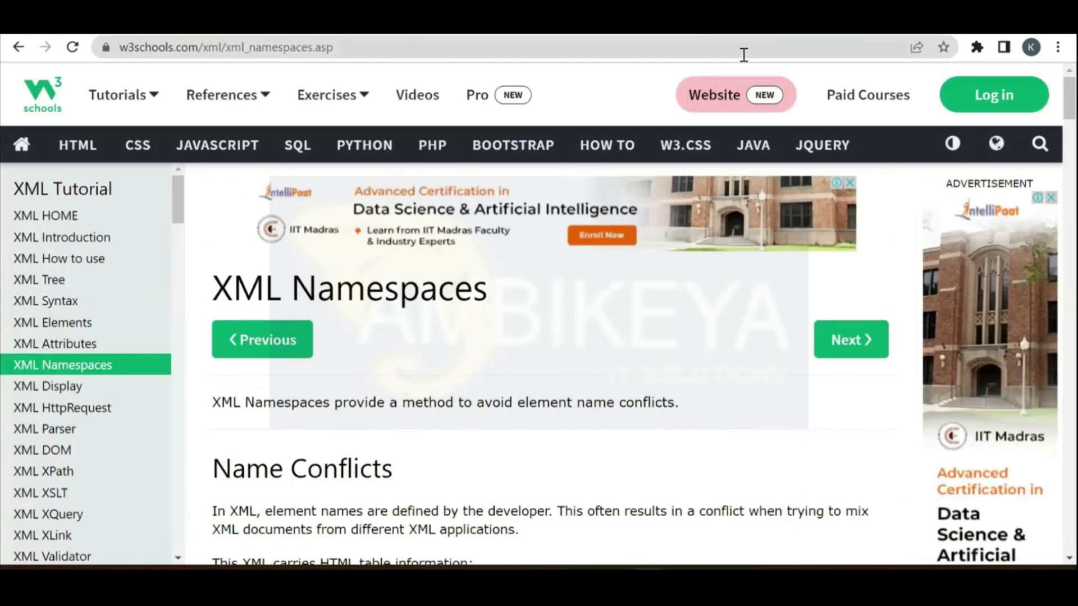
Step: Search Google Images for 'sample xml message' and preview the ResearchGate XML example
left_click(743, 55)
type("sam ple")
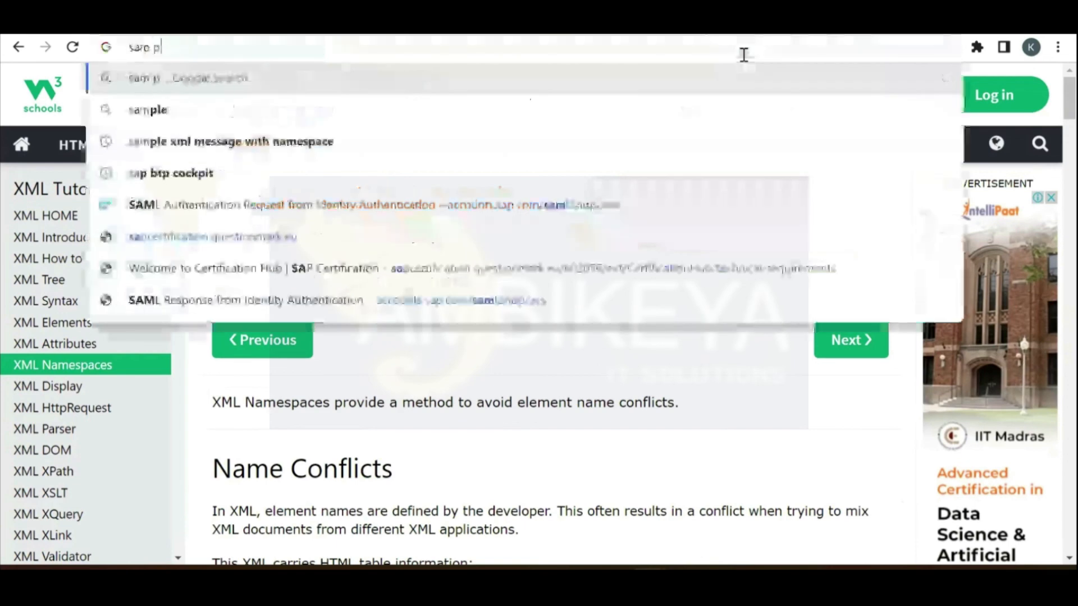
key("BackSpace")
key("BackSpace")
key("BackSpace")
key("BackSpace")
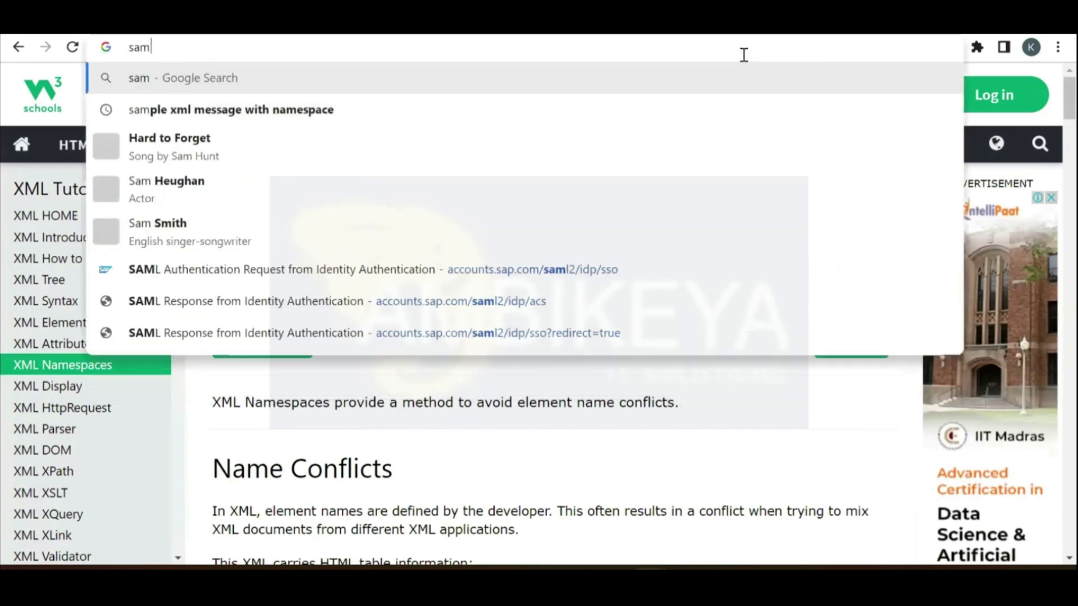
type("ple xml message")
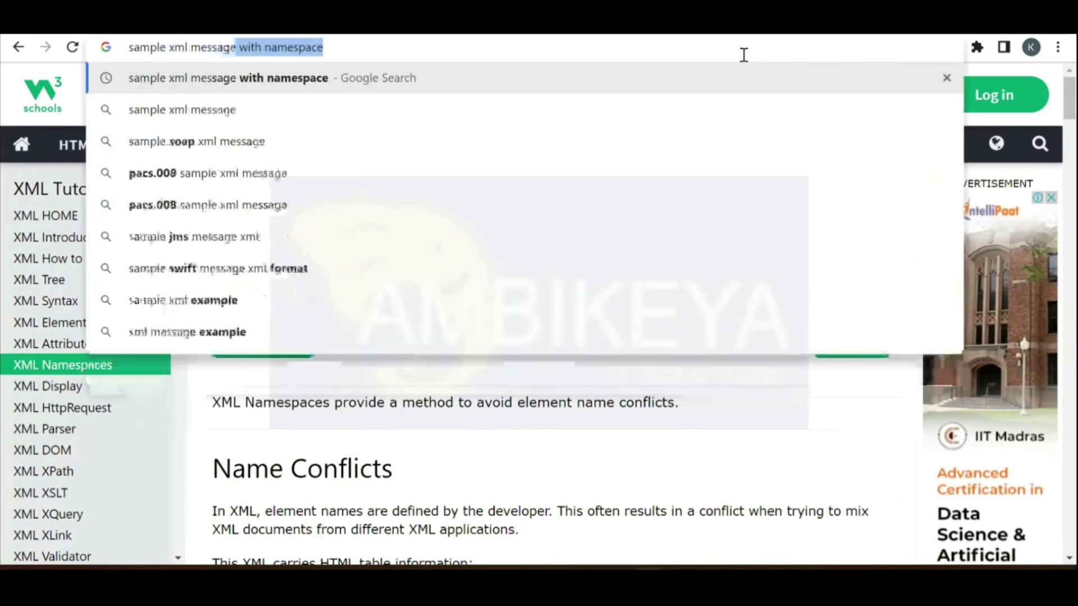
key("Return")
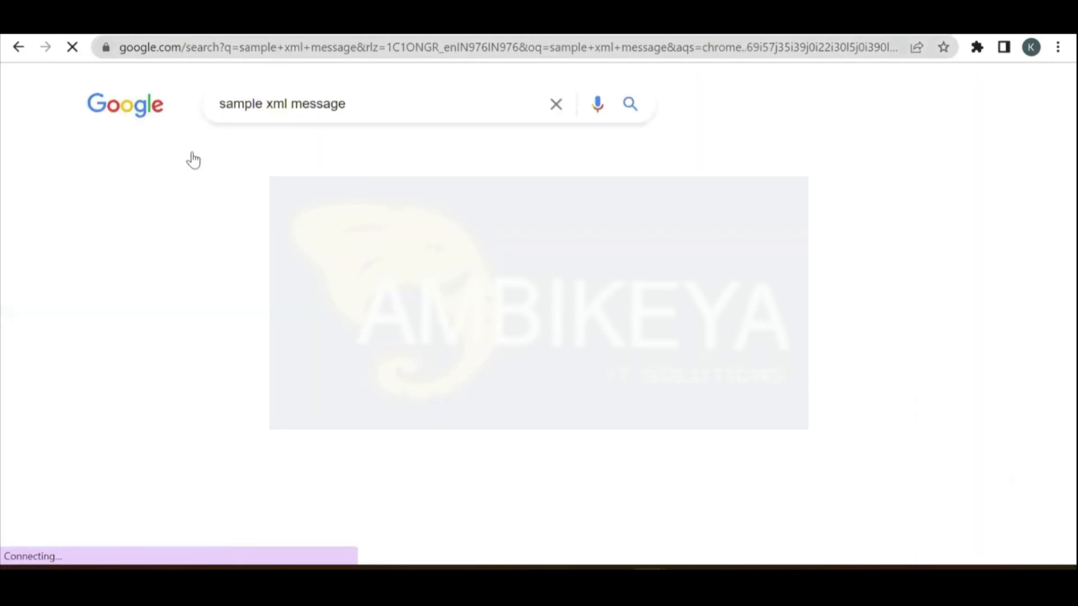
left_click(193, 160)
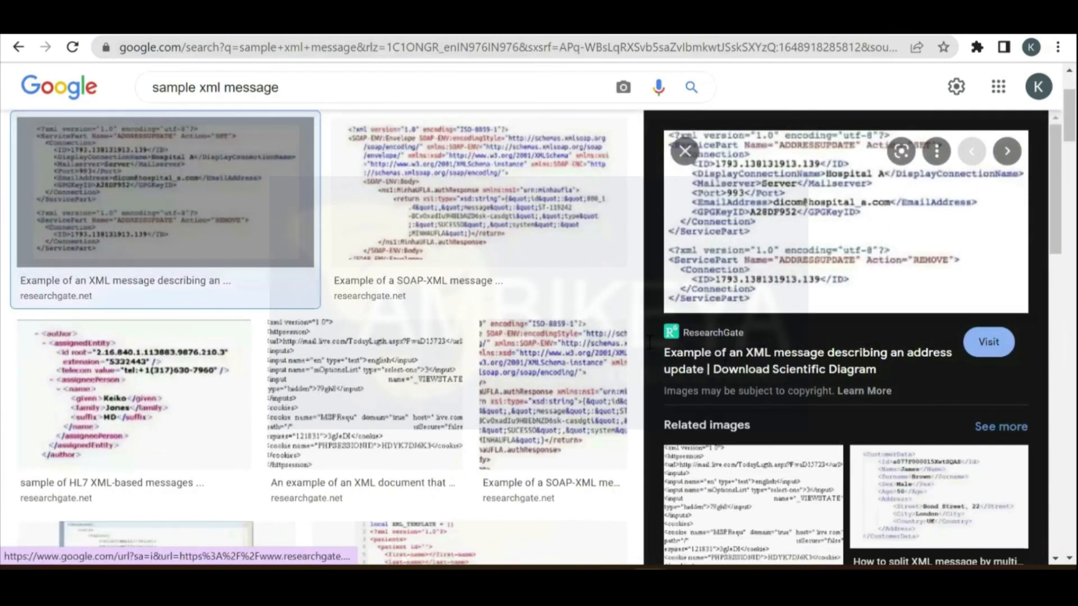
key("alt+Tab")
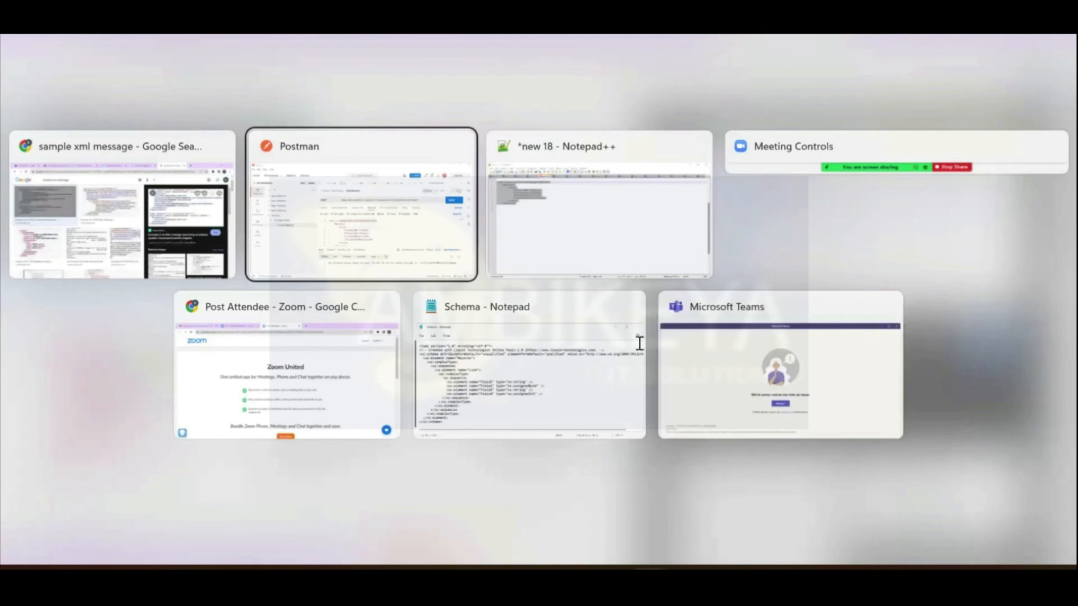
Step: In Postman's body, replace the single quotes around version 1.0 with double quotes
key("alt+Tab")
key("alt+Tab")
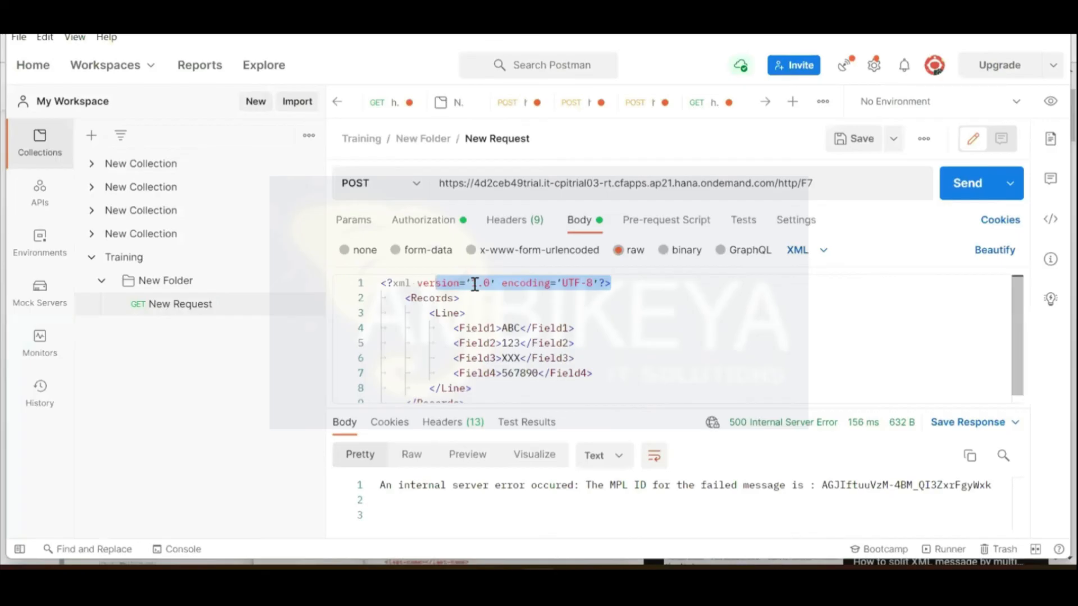
left_click(474, 284)
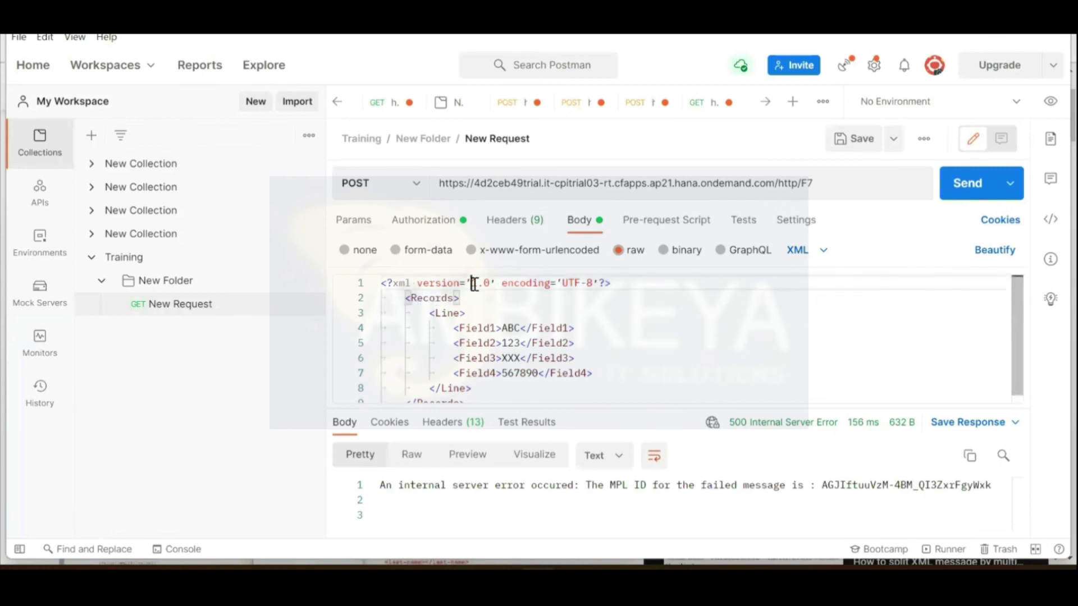
key("BackSpace")
type("\"")
key("Right")
key("Right")
key("Right")
key("Right")
key("BackSpace")
type("\"")
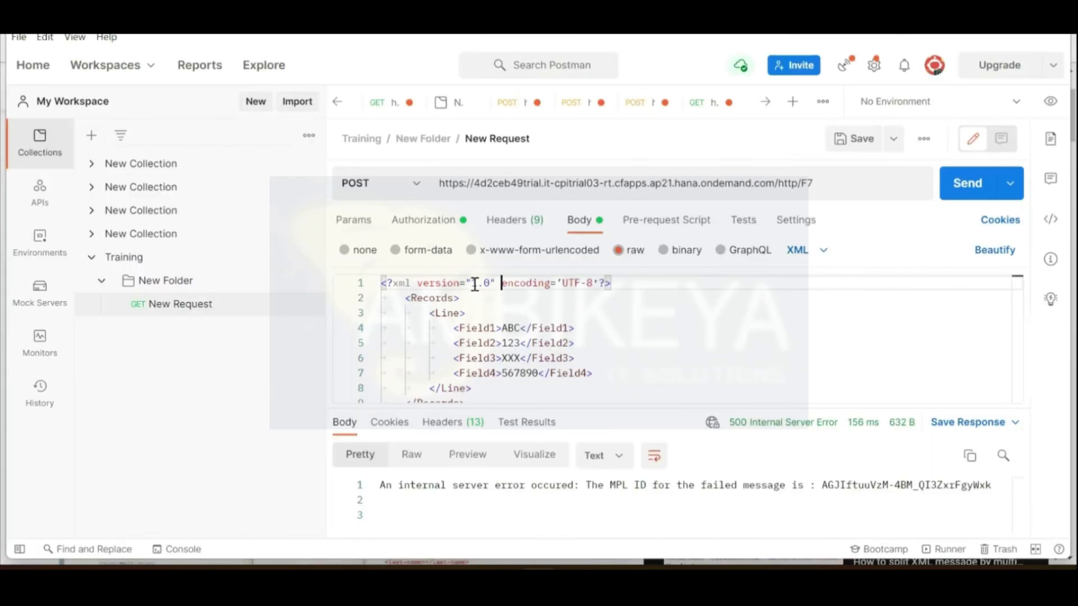
Step: Double-quote the UTF-8 encoding and resend, getting 200 OK without the declaration
key("Right")
key("Right")
key("Right")
key("Right")
key("Right")
key("Right")
key("Right")
key("Right")
key("Right")
key("BackSpace")
type("\"")
key("Right")
key("Right")
key("Right")
key("Right")
key("Right")
key("Right")
key("BackSpace")
type("\"")
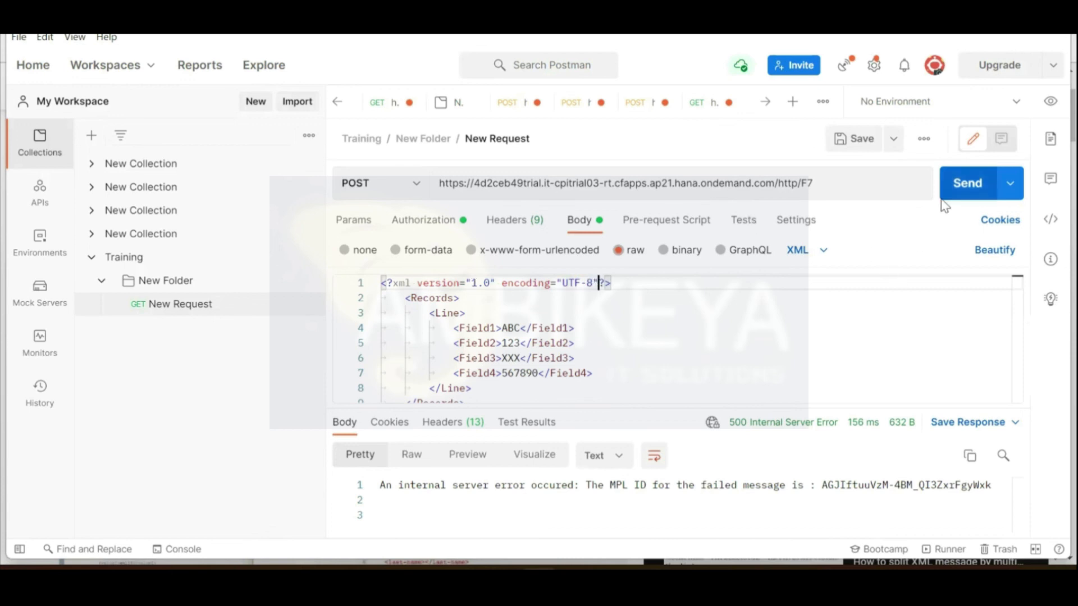
left_click(963, 183)
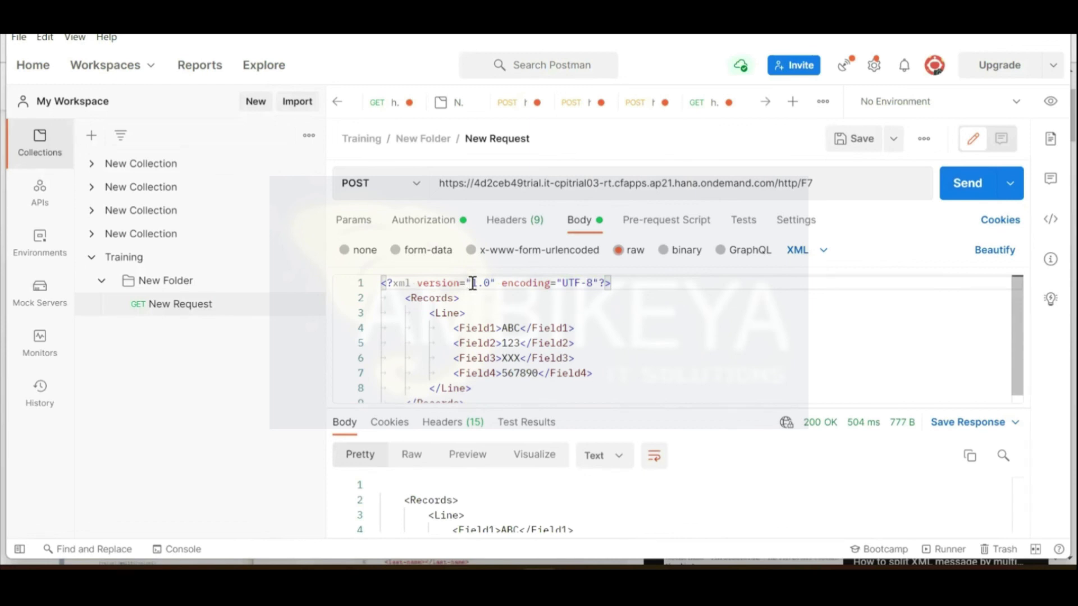
left_click_drag(616, 285, 383, 282)
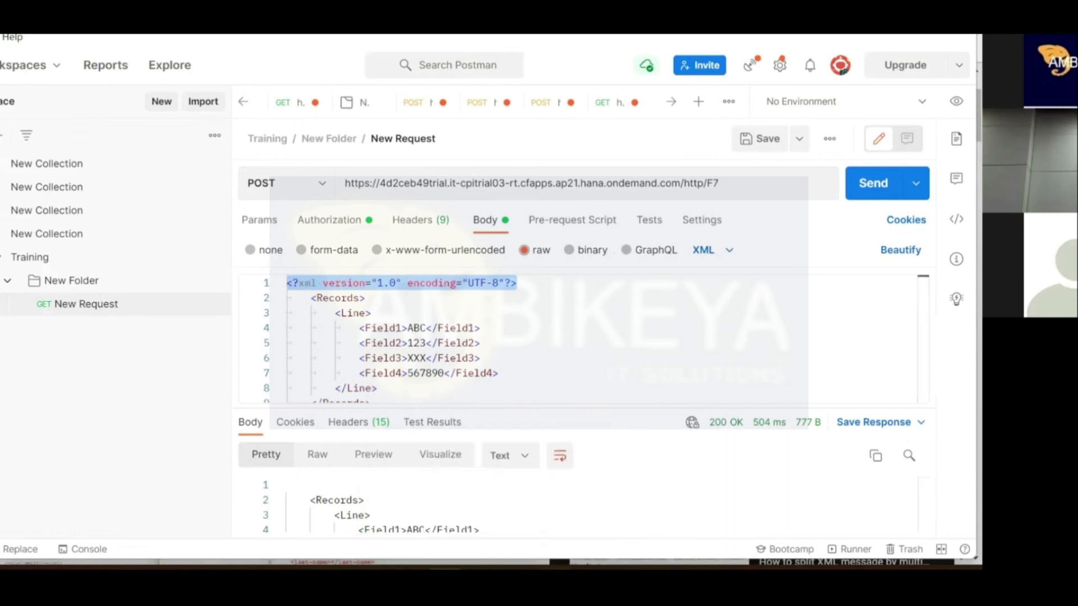
Step: Return to the Filters_5 iFlow and check XML Modifier 1's Remove XML Declaration setting
left_click(555, 572)
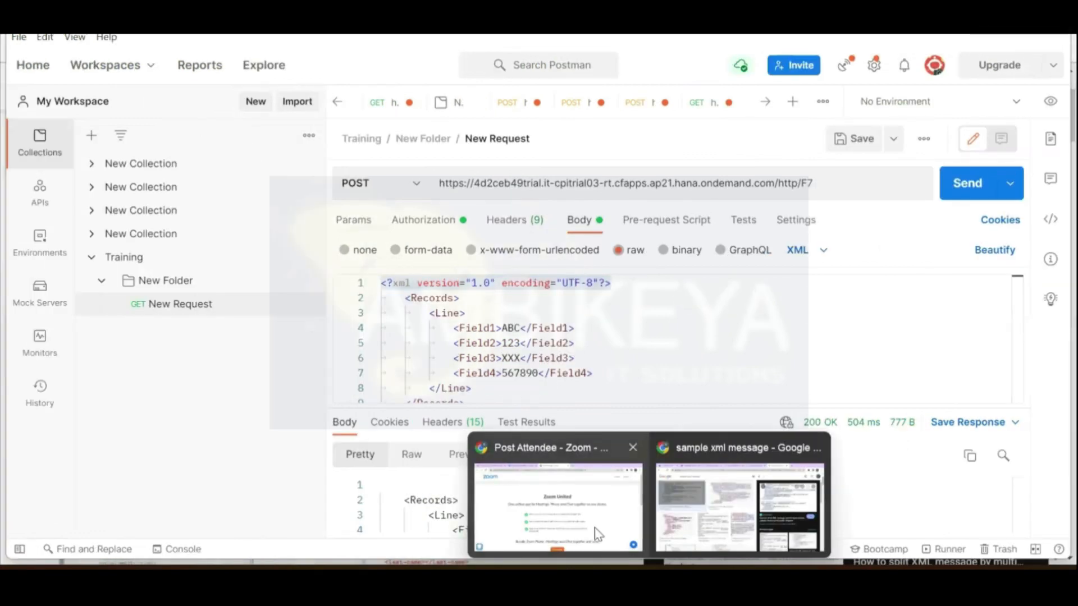
left_click(739, 508)
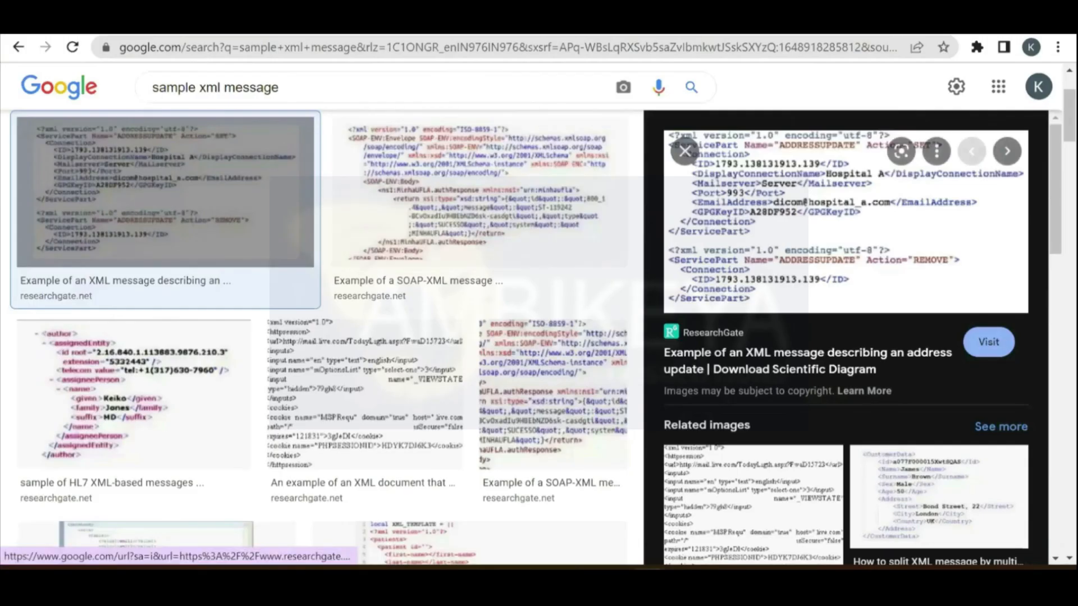
left_click(529, 34)
left_click(462, 35)
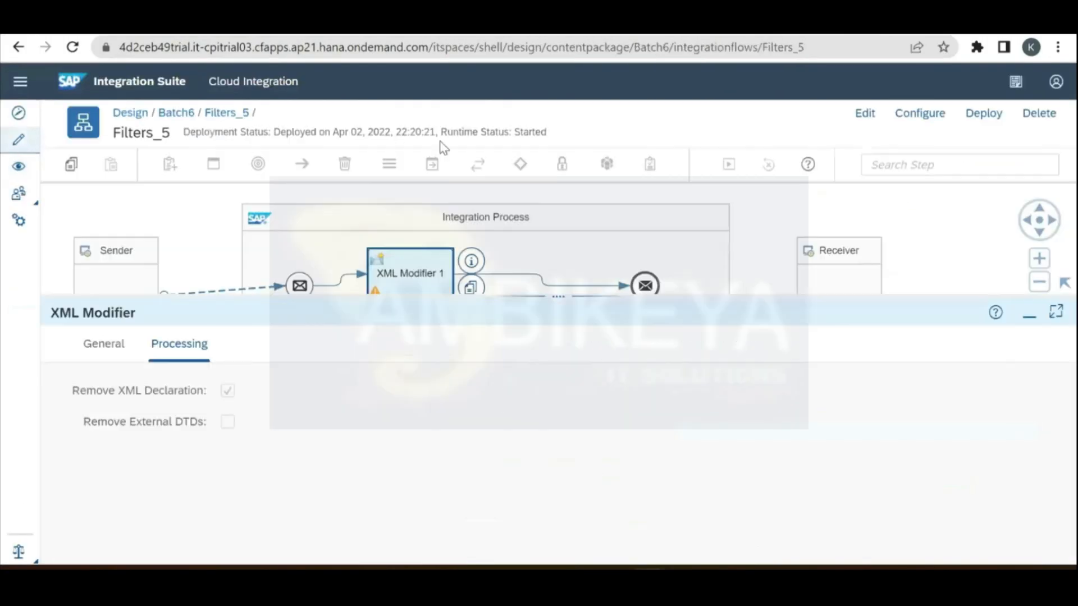
left_click_drag(539, 296, 540, 346)
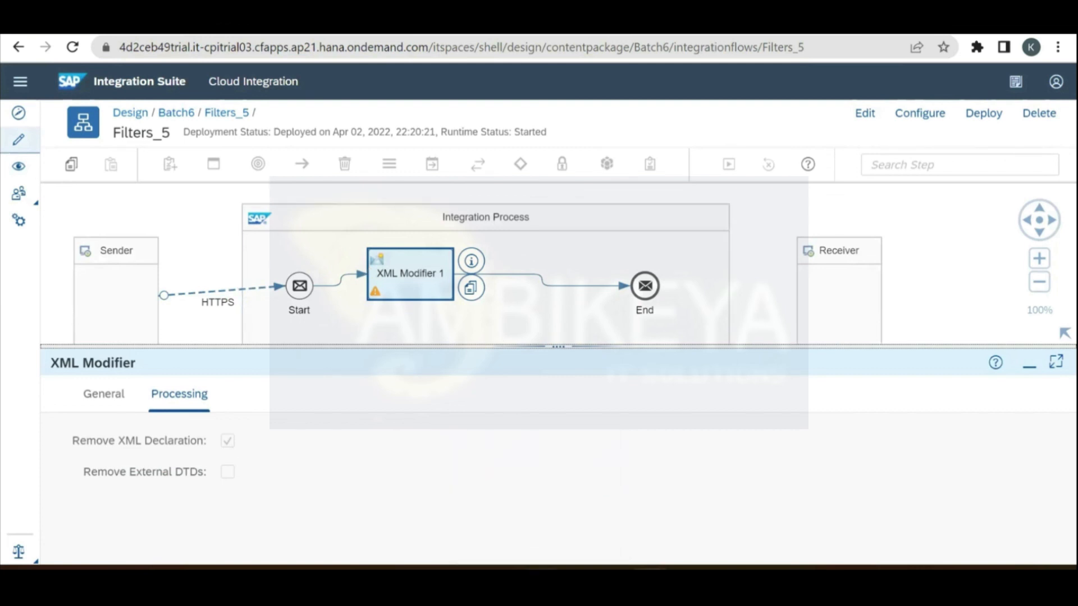
Step: Resend the Postman test request and confirm the 200 OK response lacks the declaration
left_click(539, 570)
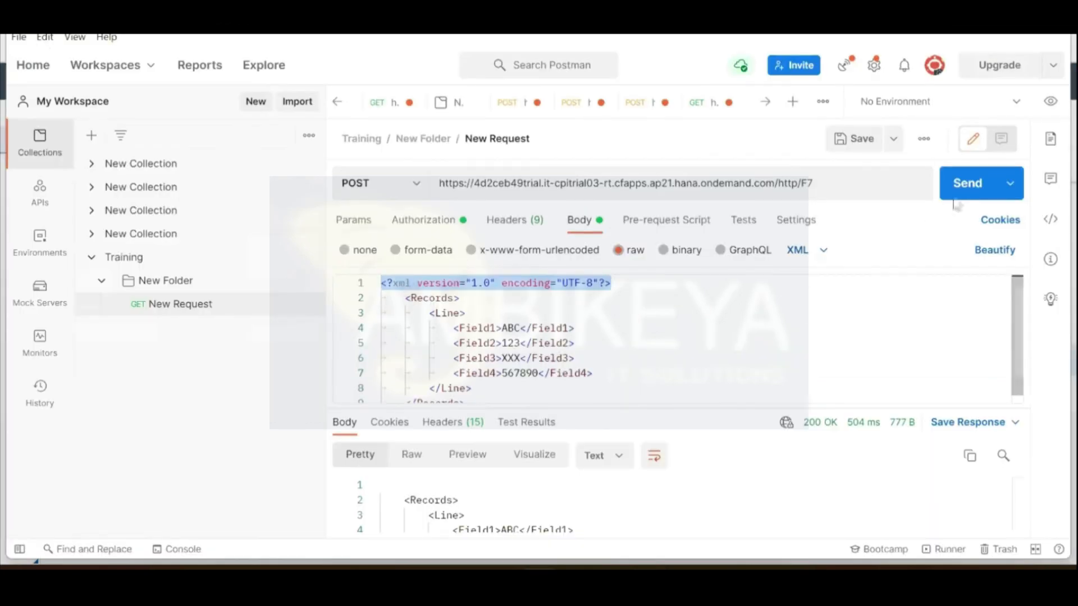
left_click(969, 186)
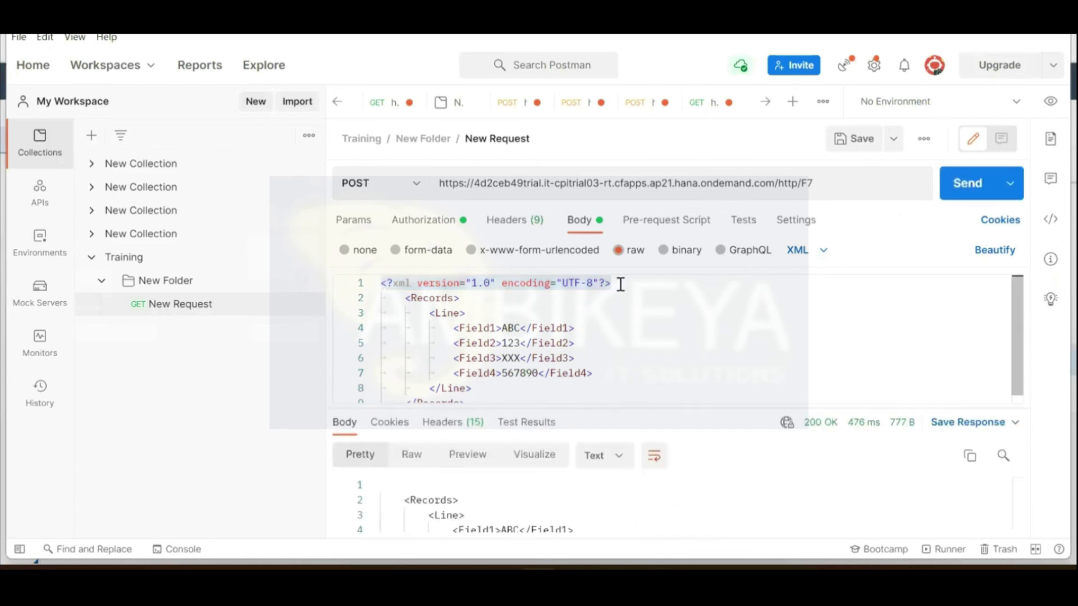
left_click_drag(621, 285, 378, 293)
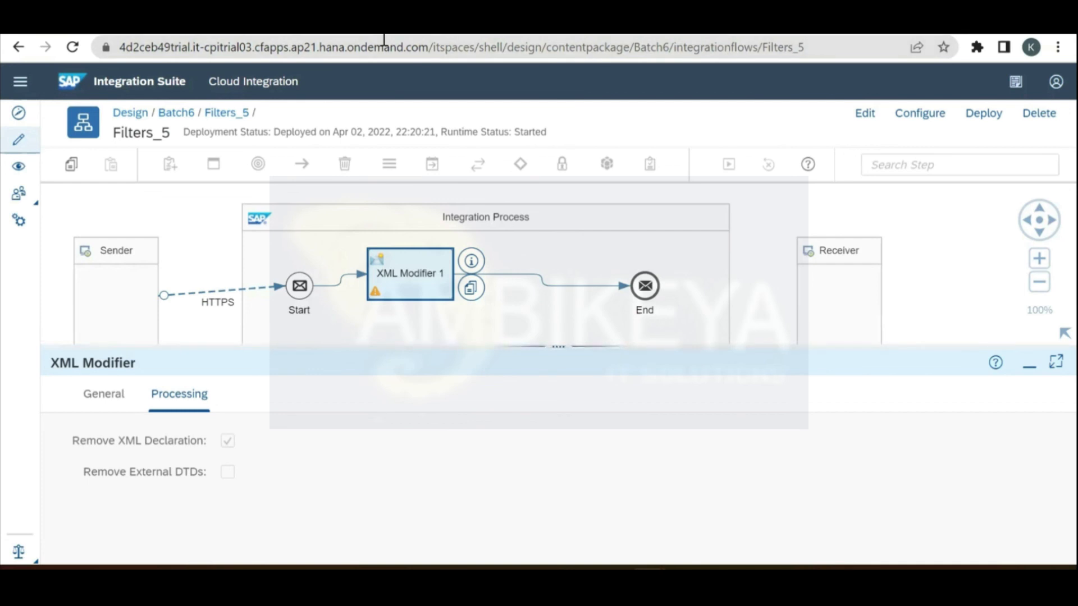
Step: Put the Filters_5 iFlow into edit mode
left_click(186, 222)
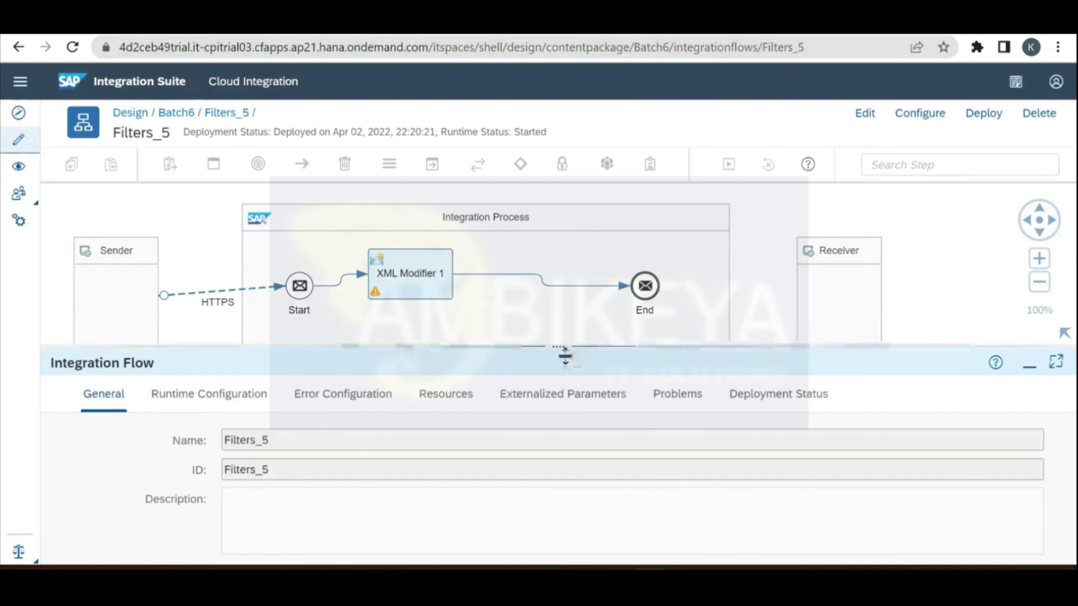
left_click_drag(564, 378, 561, 418)
left_click(868, 115)
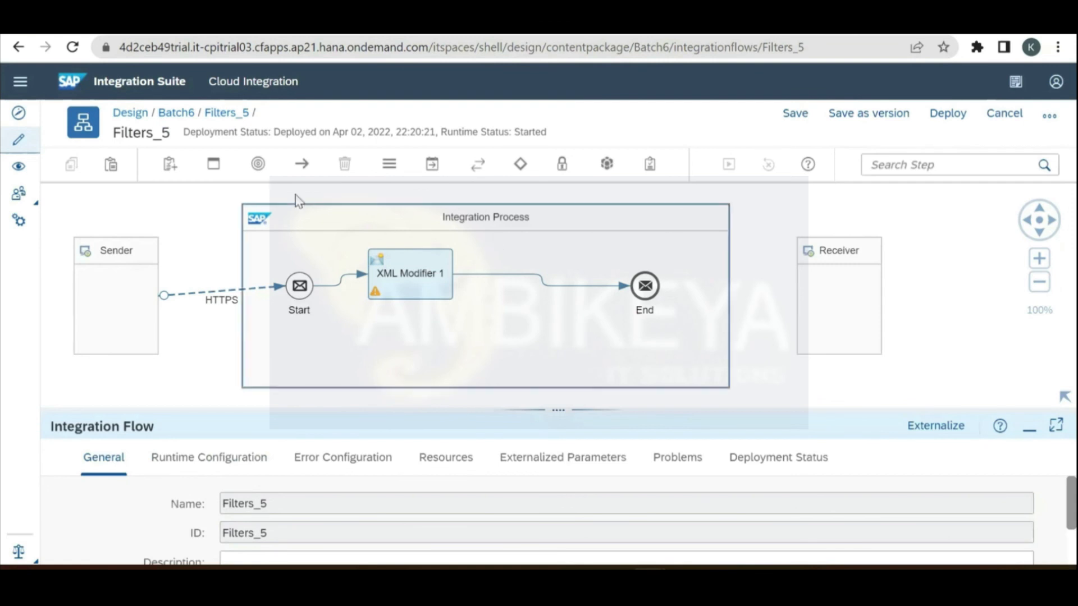
Step: Add Integration Process 1 to the right of the original Integration Process
left_click(215, 165)
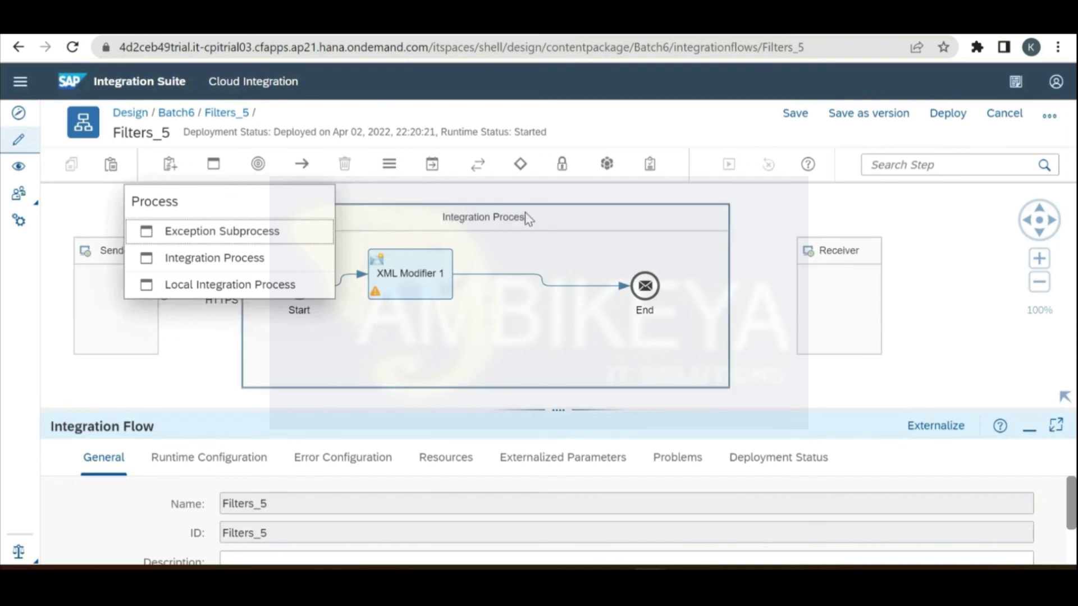
left_click(742, 231)
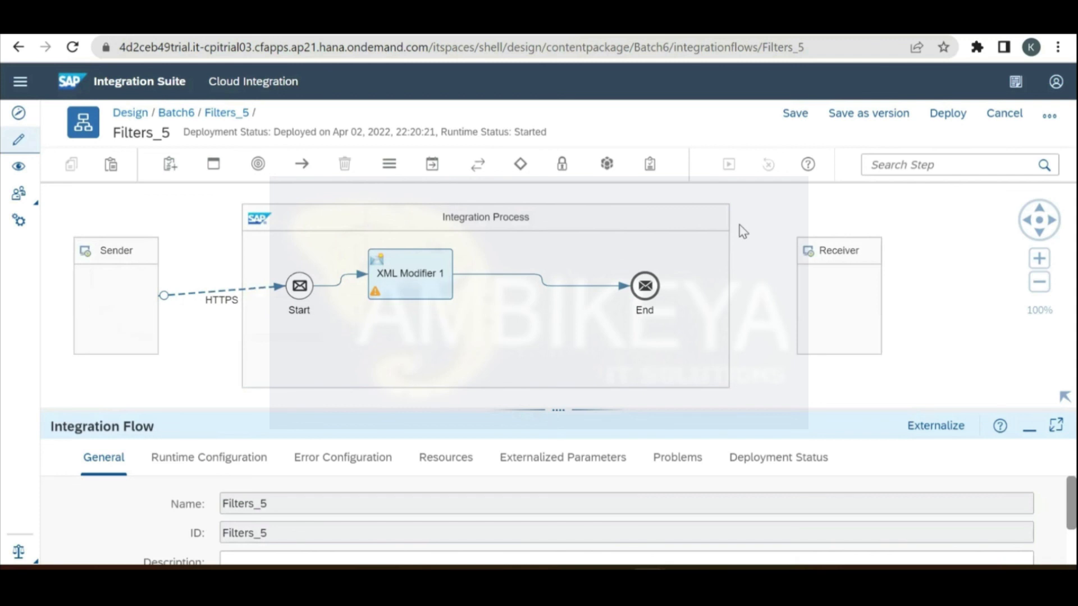
left_click(213, 166)
left_click(241, 259)
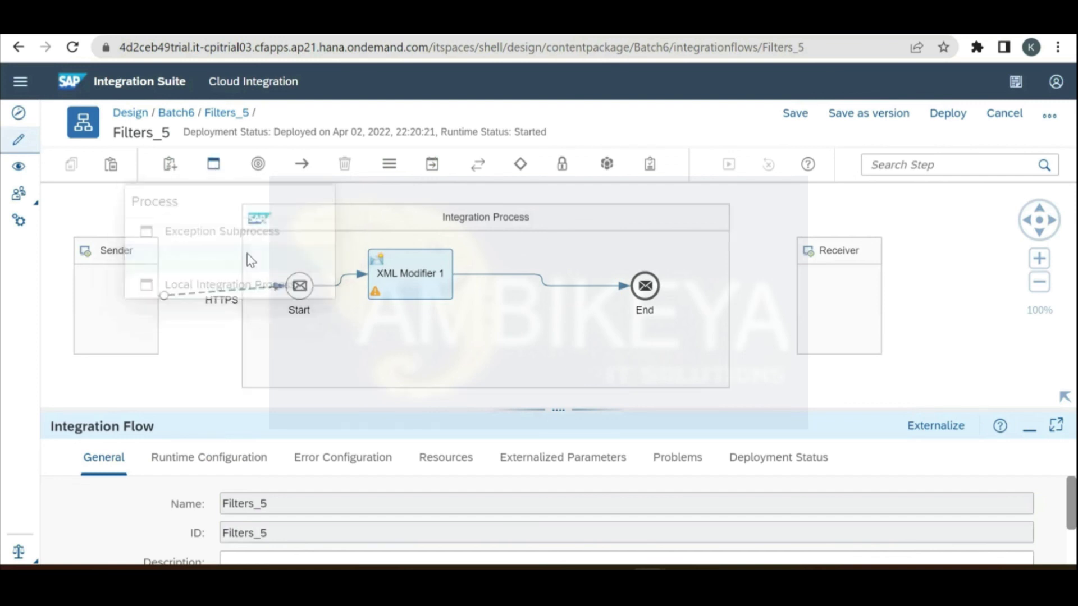
left_click(933, 305)
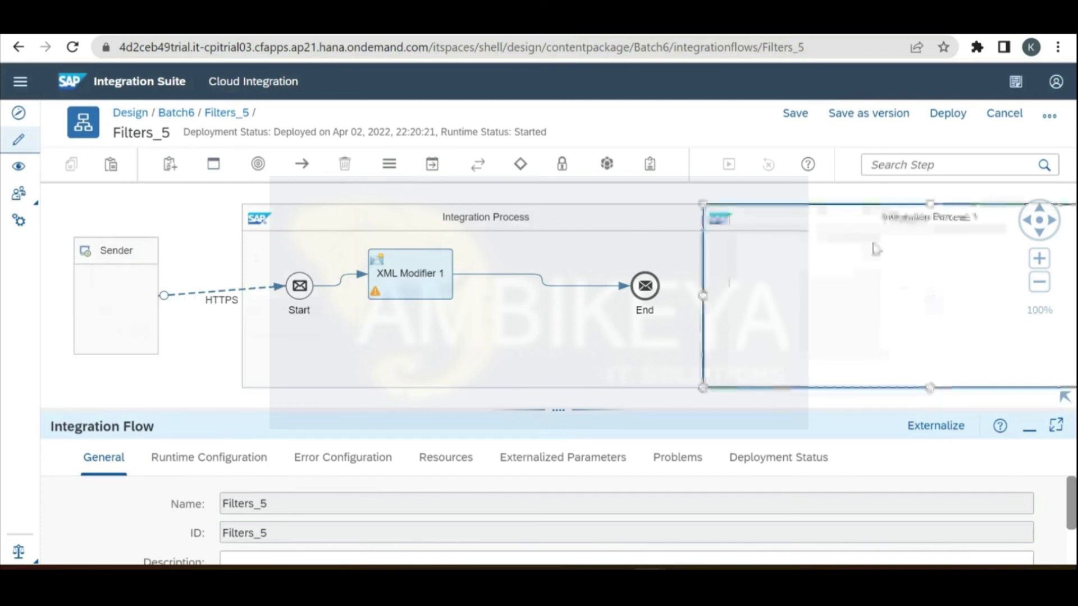
left_click_drag(860, 231, 937, 243)
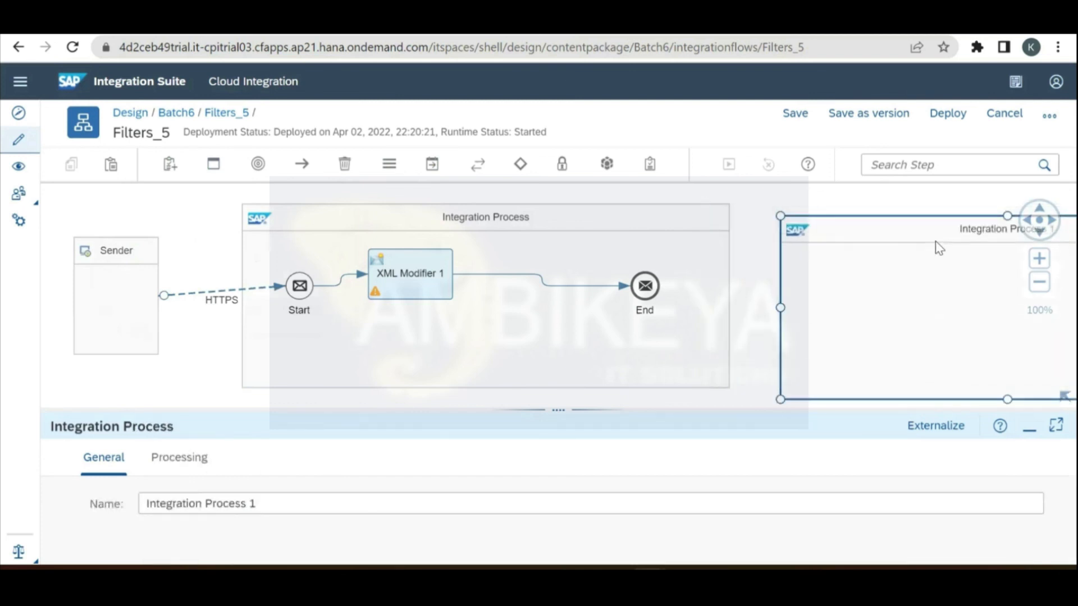